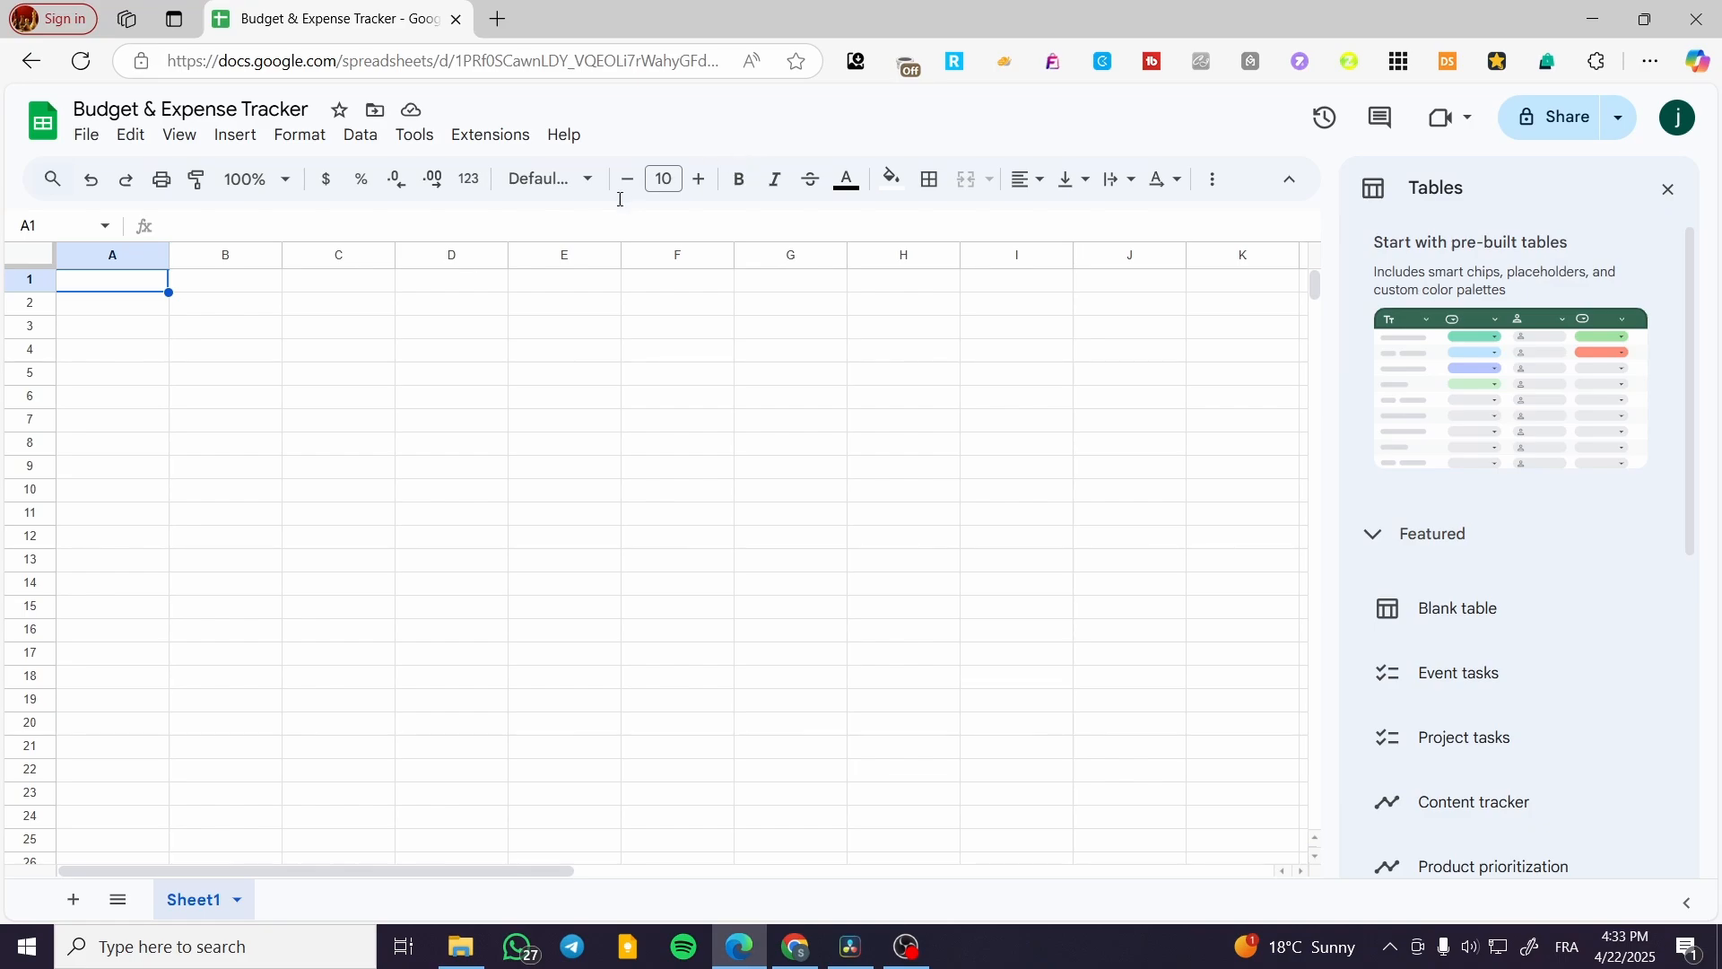
{"action": "left_click", "coordinate": [247, 111]}
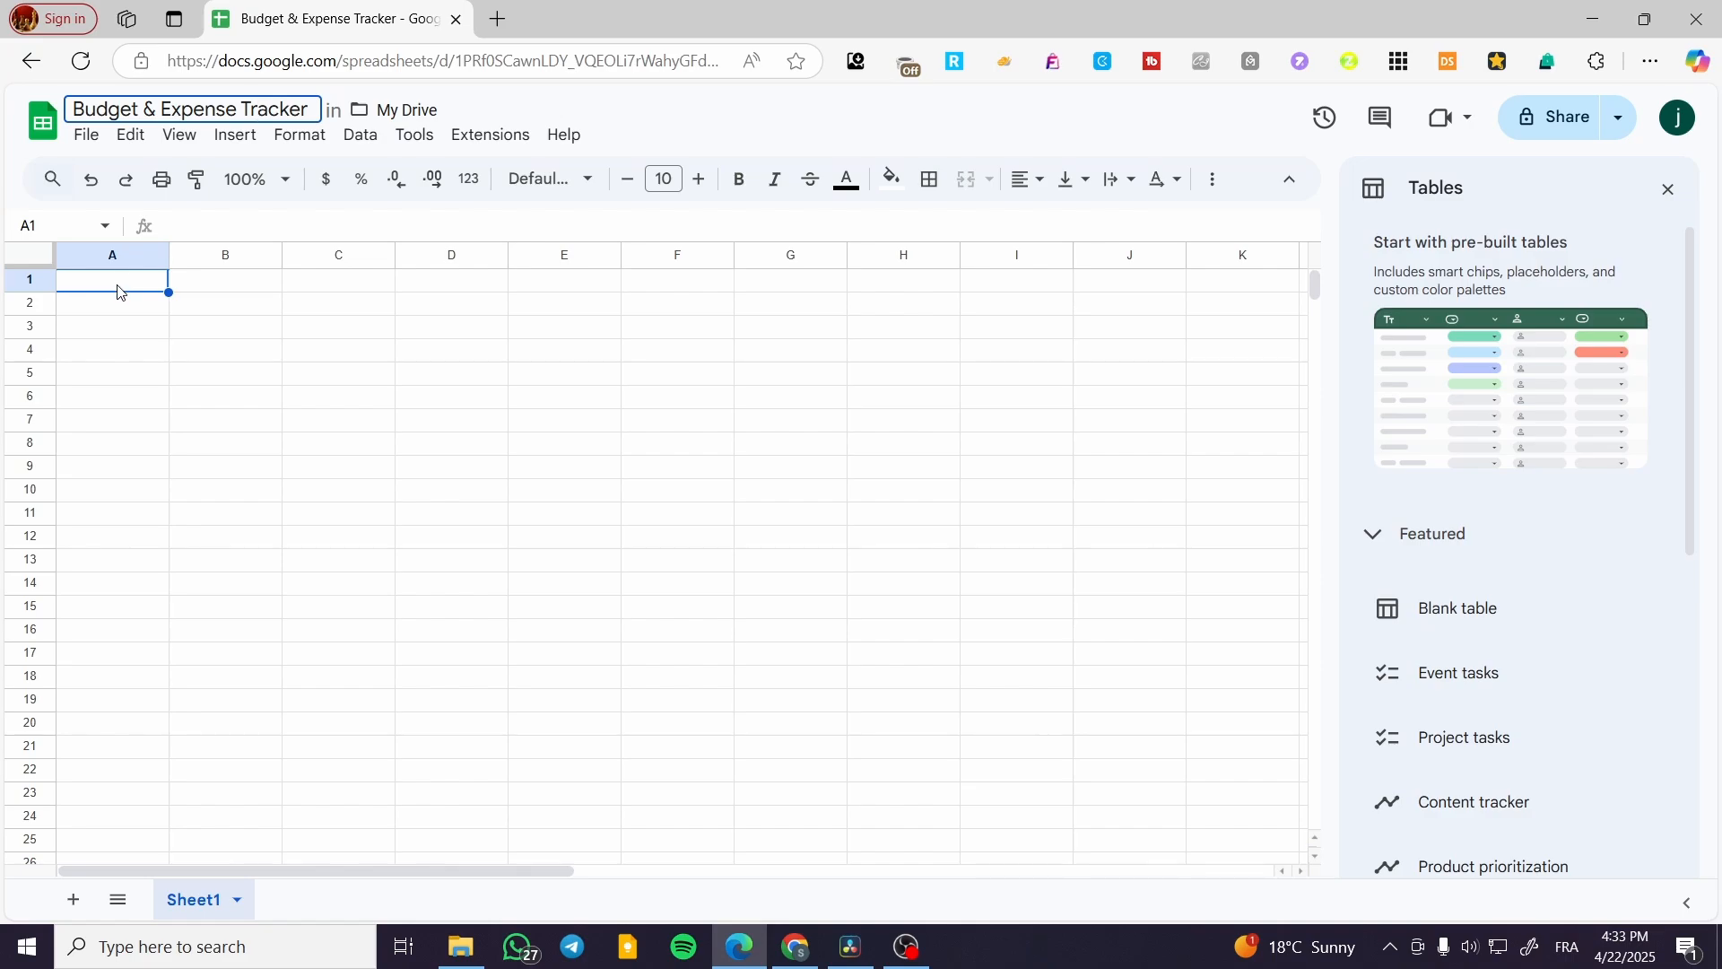
{"action": "left_click_drag", "start_coordinate": [120, 291], "coordinate": [193, 292]}
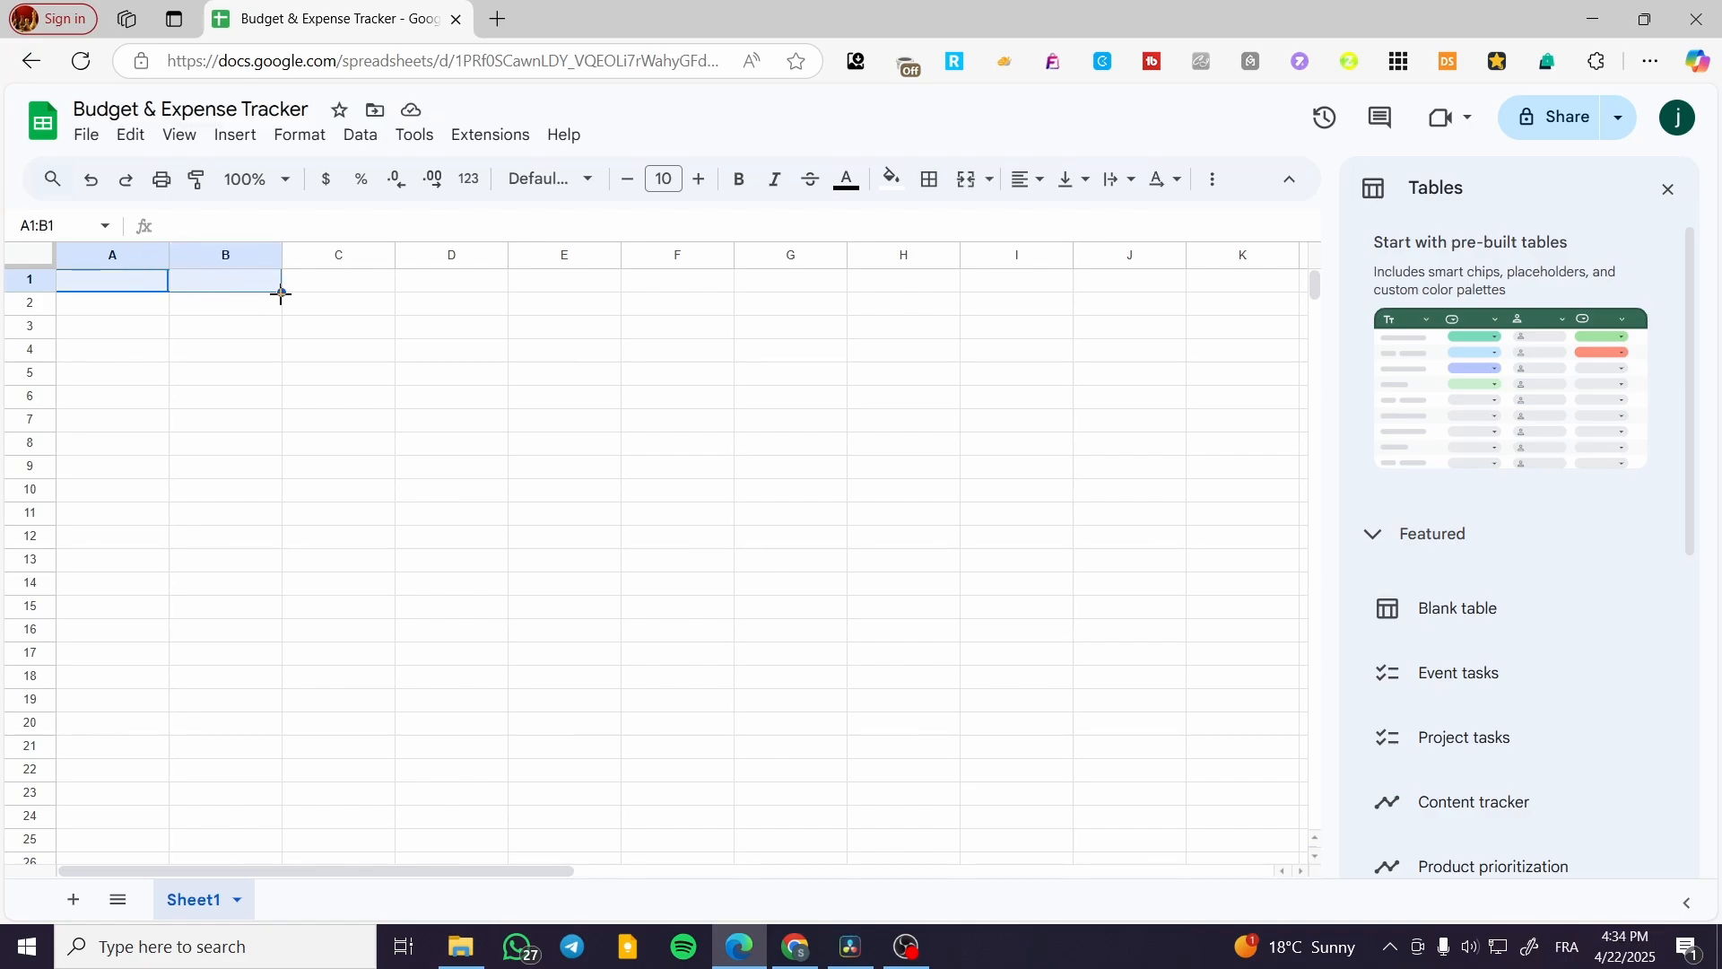
{"action": "mouse_move", "coordinate": [281, 293]}
{"action": "left_mouse_down"}
{"action": "mouse_move", "coordinate": [288, 377]}
{"action": "mouse_move", "coordinate": [282, 285]}
{"action": "left_mouse_up"}
{"action": "right_click", "coordinate": [119, 267]}
{"action": "left_click", "coordinate": [103, 318]}
{"action": "left_click_drag", "start_coordinate": [119, 258], "coordinate": [253, 449]}
{"action": "left_click", "coordinate": [225, 326]}
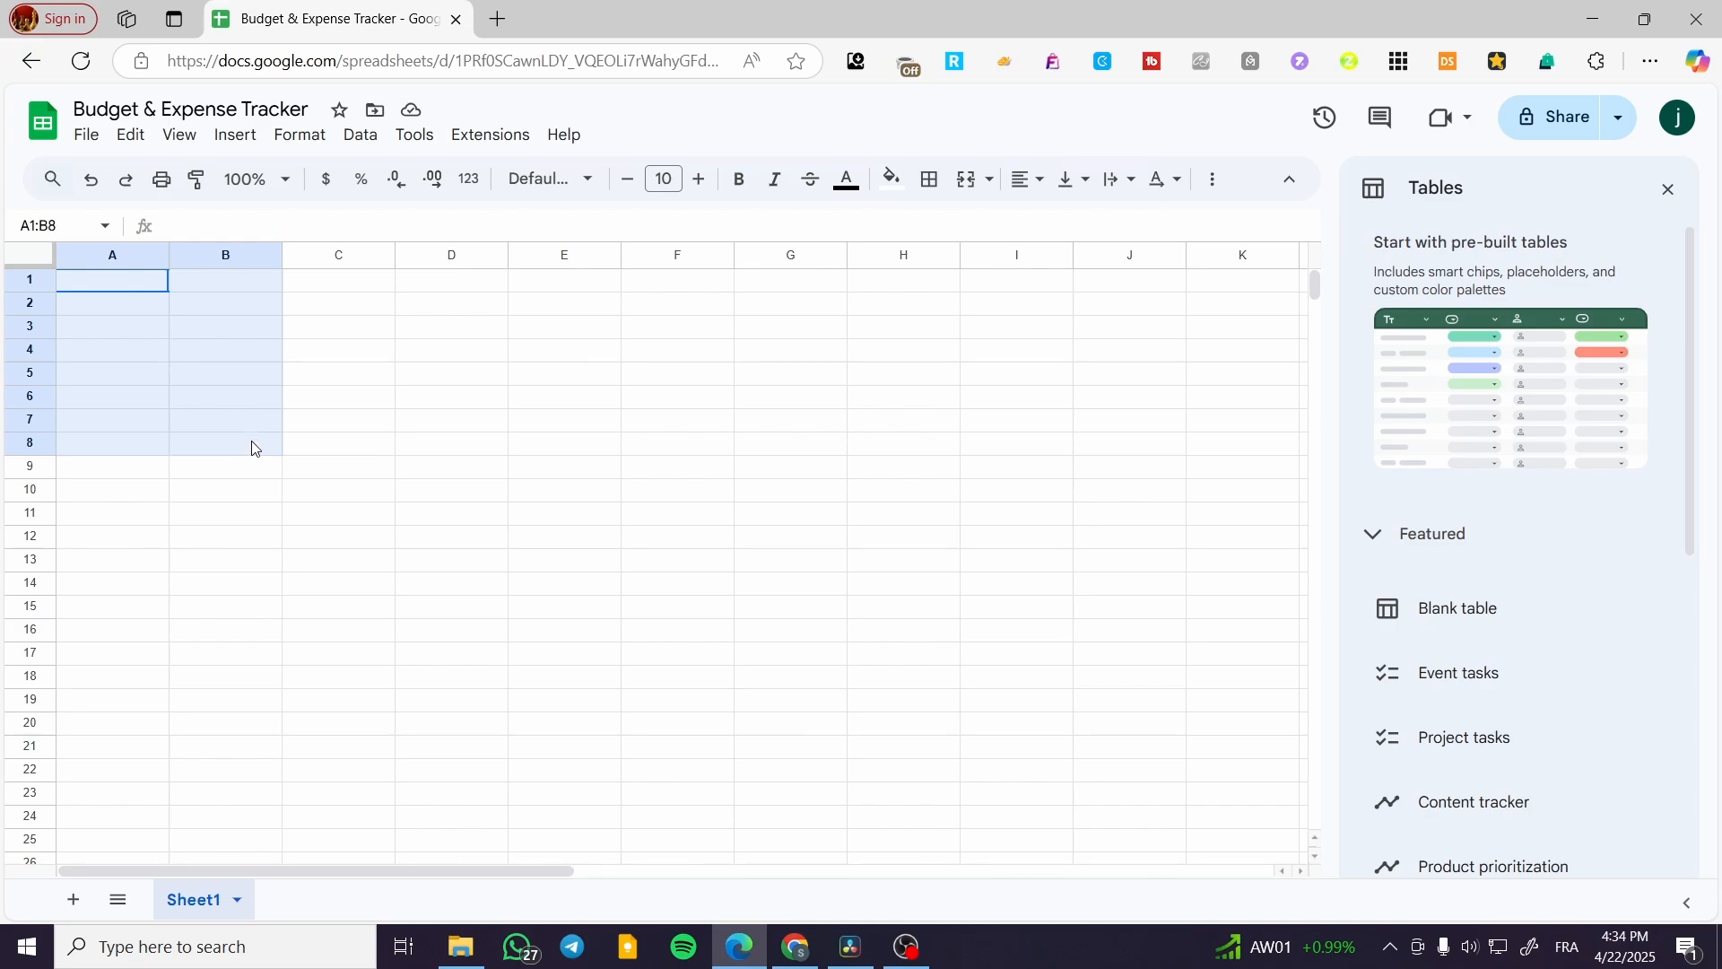
{"action": "left_click_drag", "start_coordinate": [252, 448], "coordinate": [258, 437]}
Fill cells A1:B8 with cornflower blue.
{"action": "left_click", "coordinate": [133, 285]}
{"action": "left_click_drag", "start_coordinate": [139, 296], "coordinate": [212, 446]}
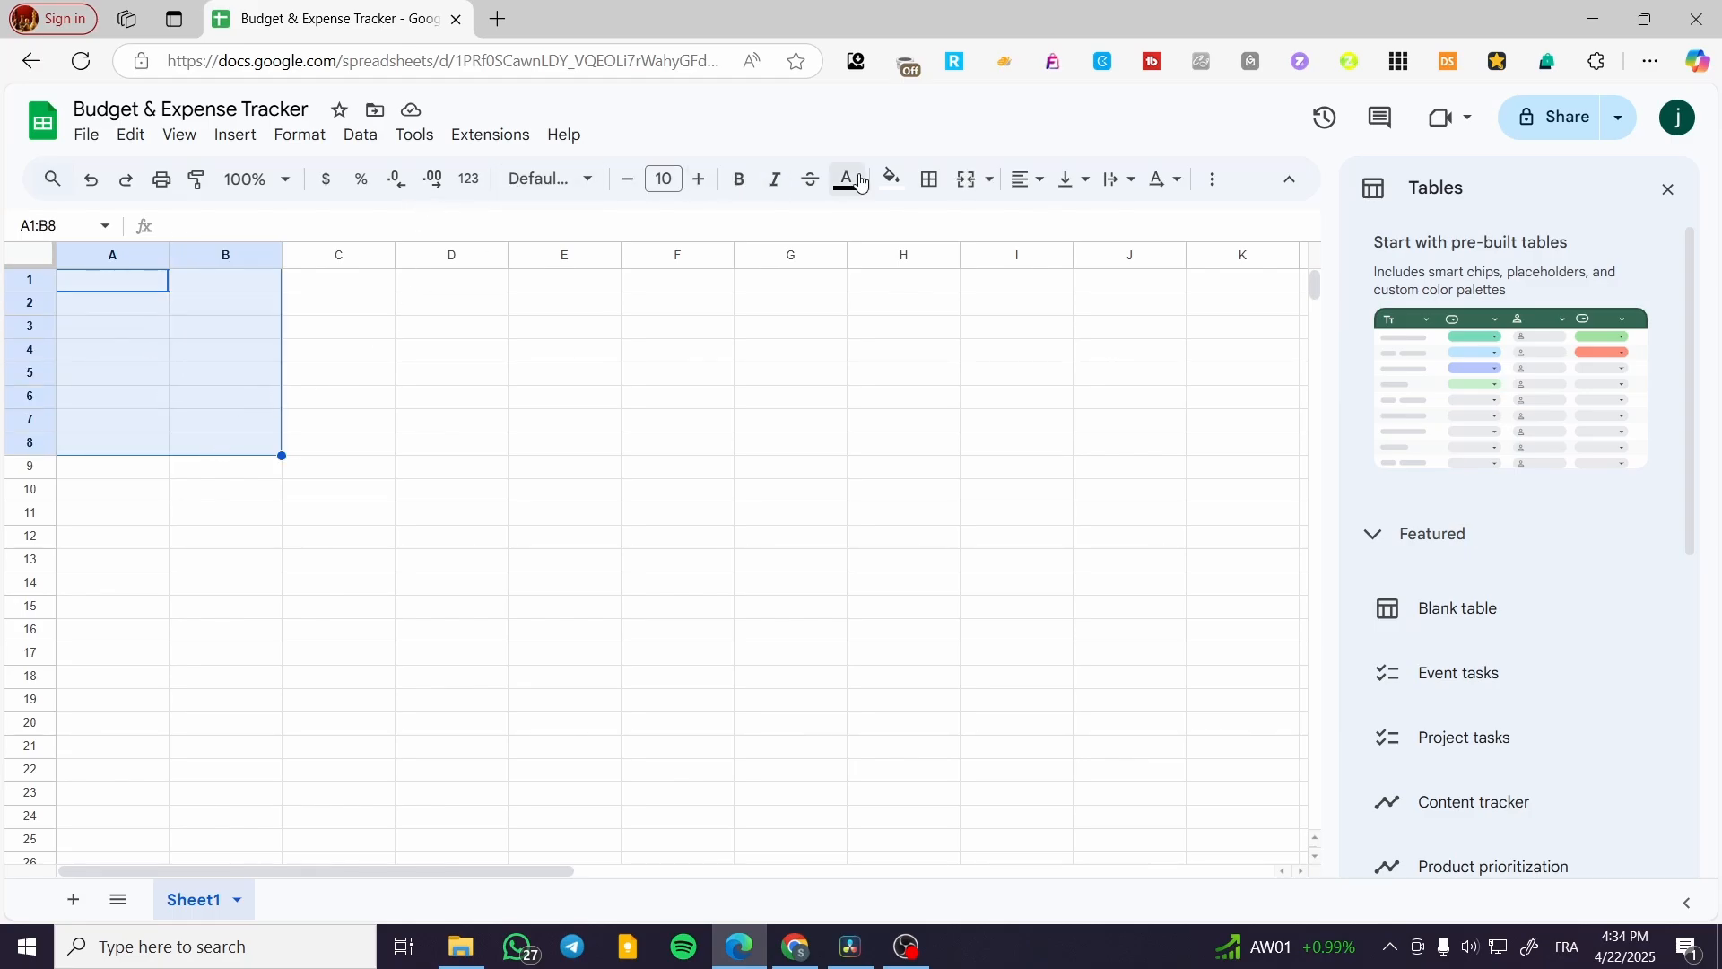
{"action": "left_click", "coordinate": [895, 180]}
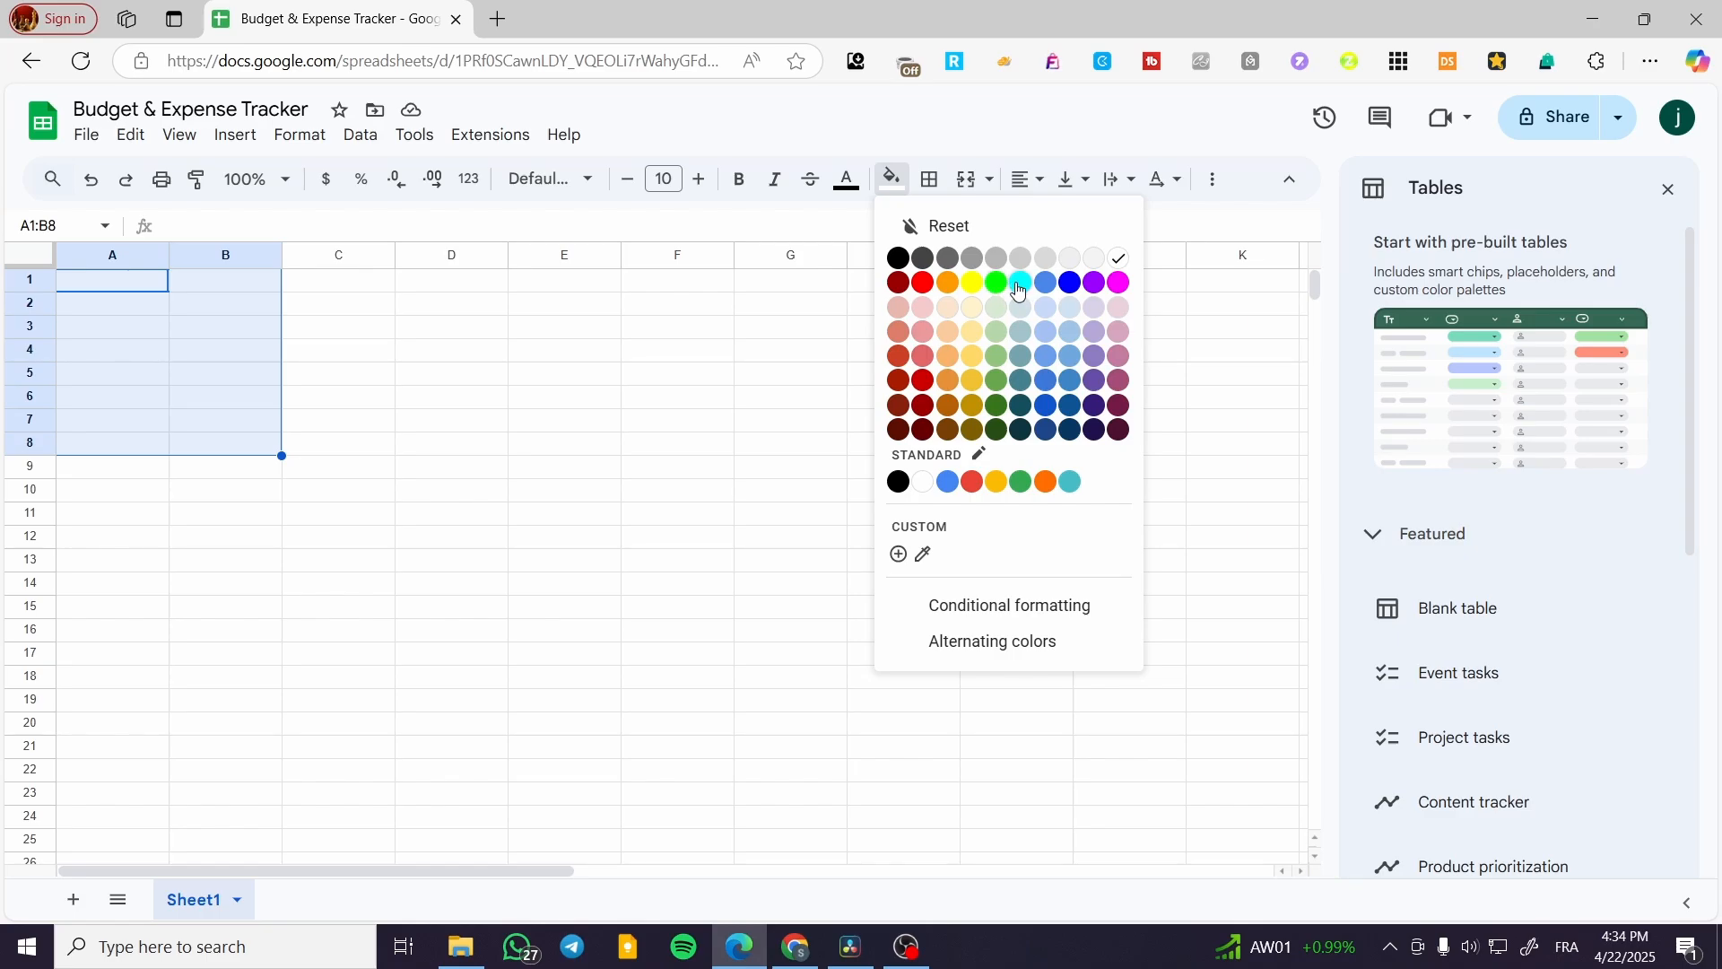
{"action": "left_click", "coordinate": [1048, 285]}
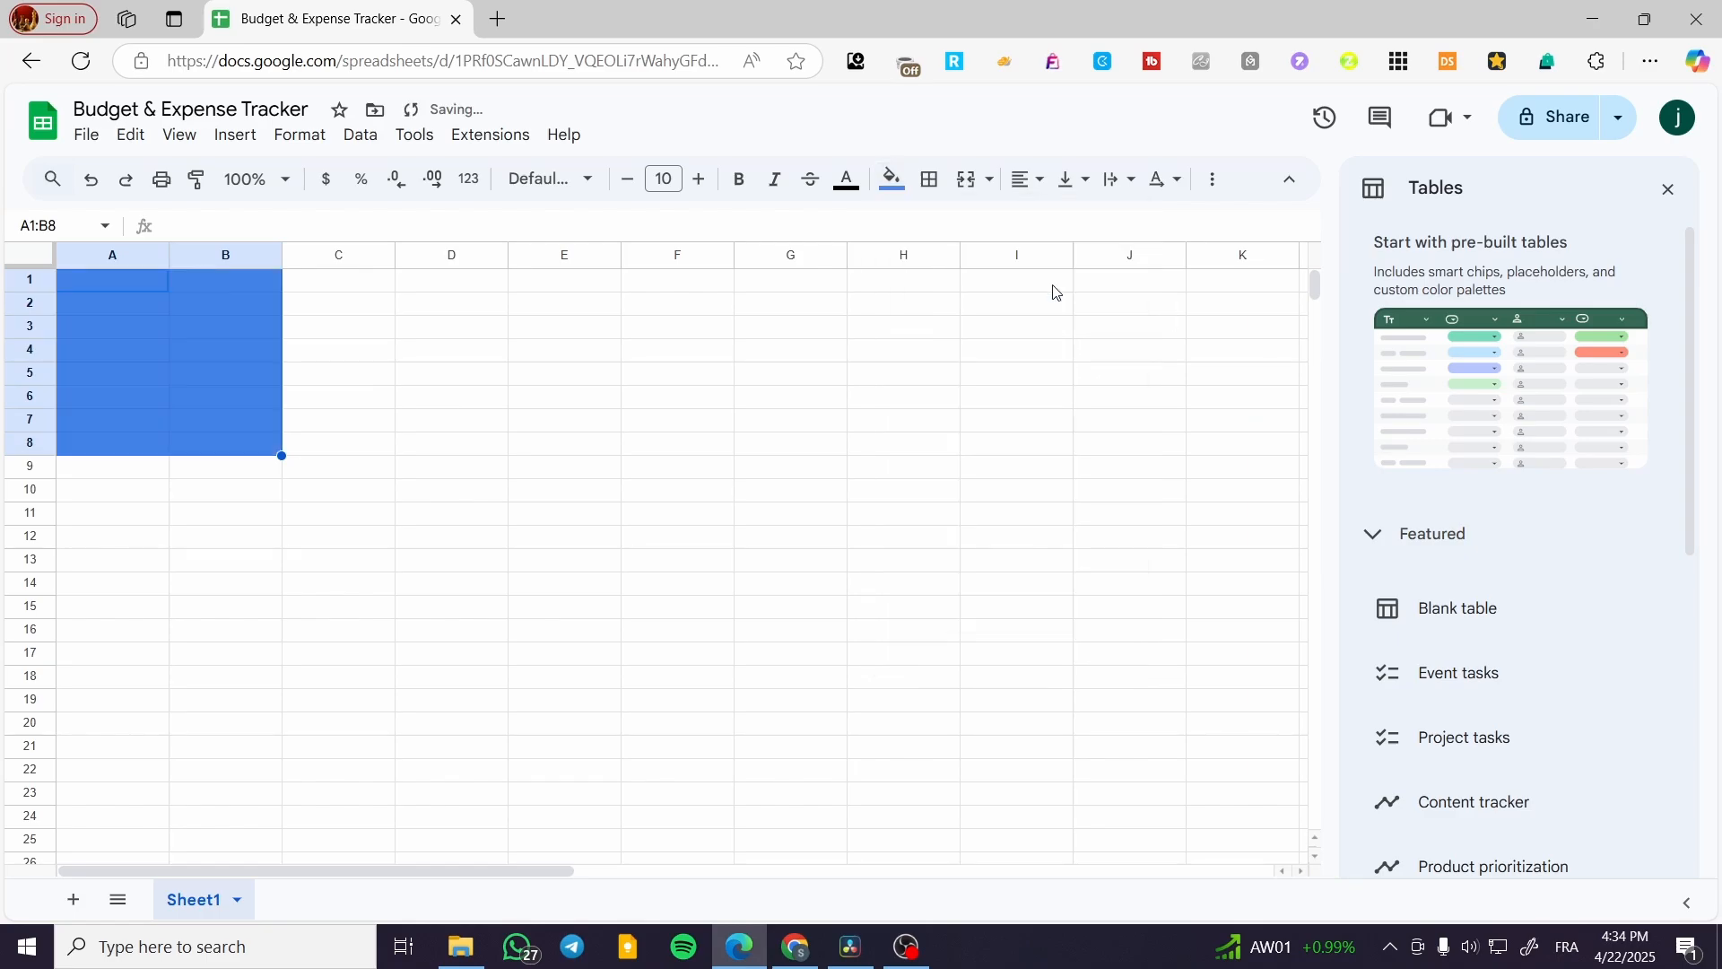
Fill cells C1:E8 with a light purple.
{"action": "left_click", "coordinate": [327, 285]}
{"action": "left_click_drag", "start_coordinate": [326, 283], "coordinate": [524, 384]}
{"action": "left_click", "coordinate": [893, 179]}
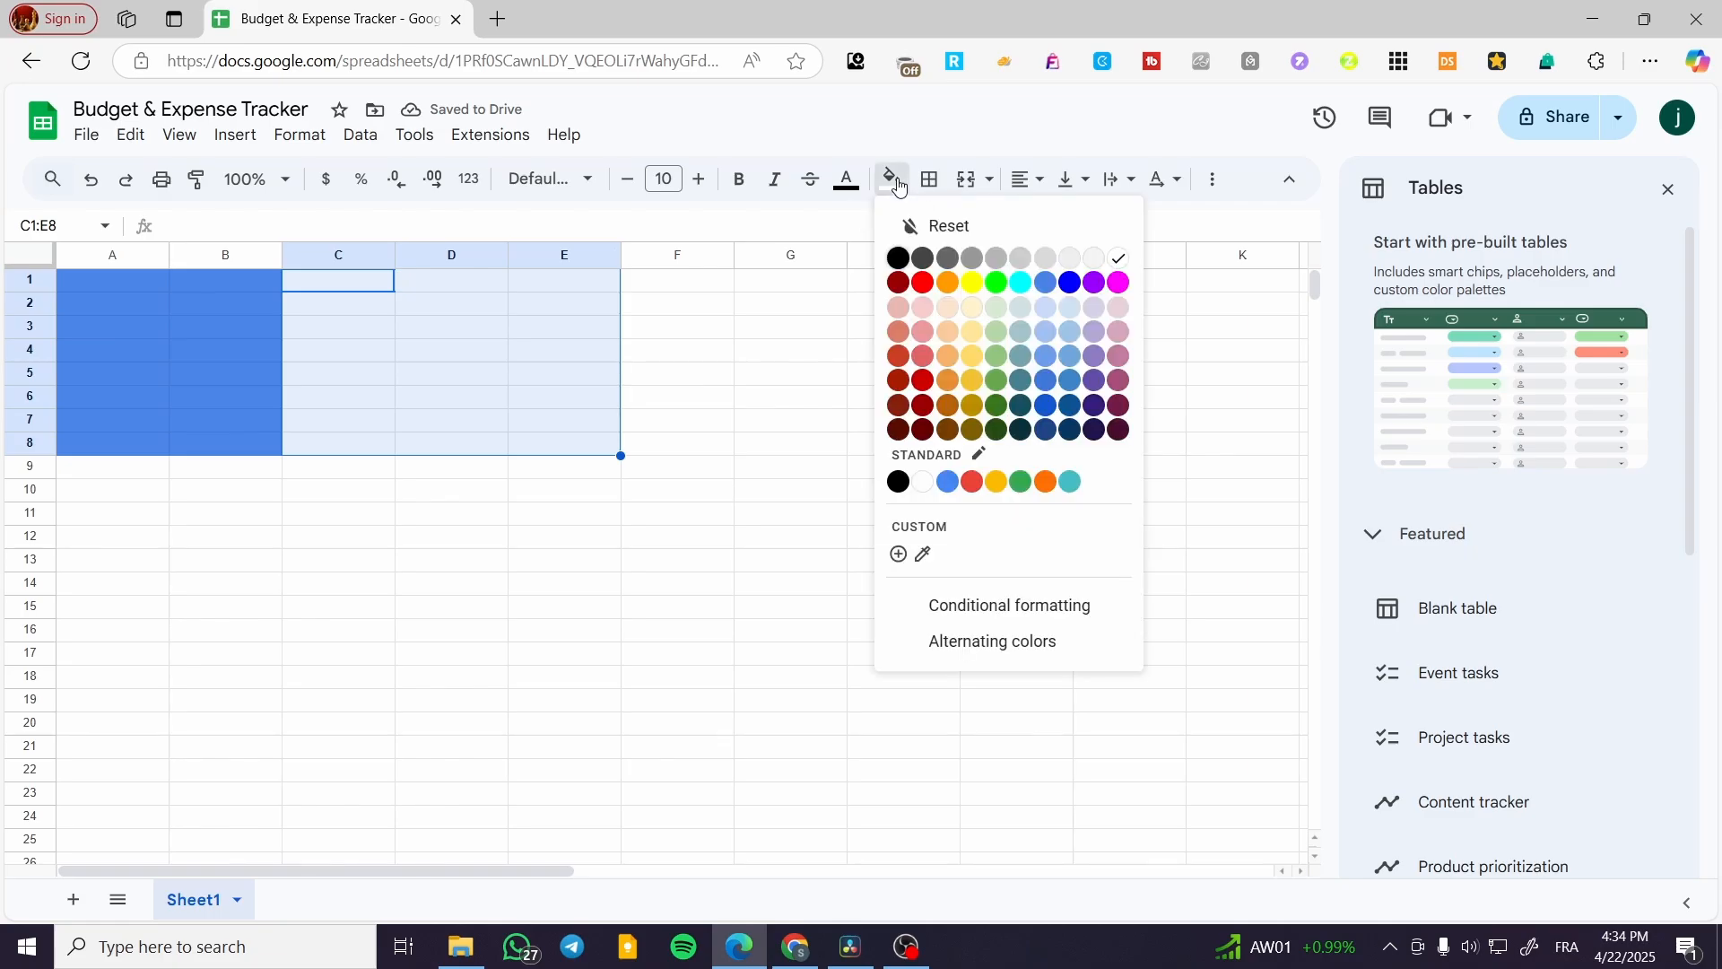
{"action": "left_click", "coordinate": [1096, 336]}
Undo the purple fill in C1:E8 and the blue fill in A1:B8.
{"action": "left_click", "coordinate": [471, 539]}
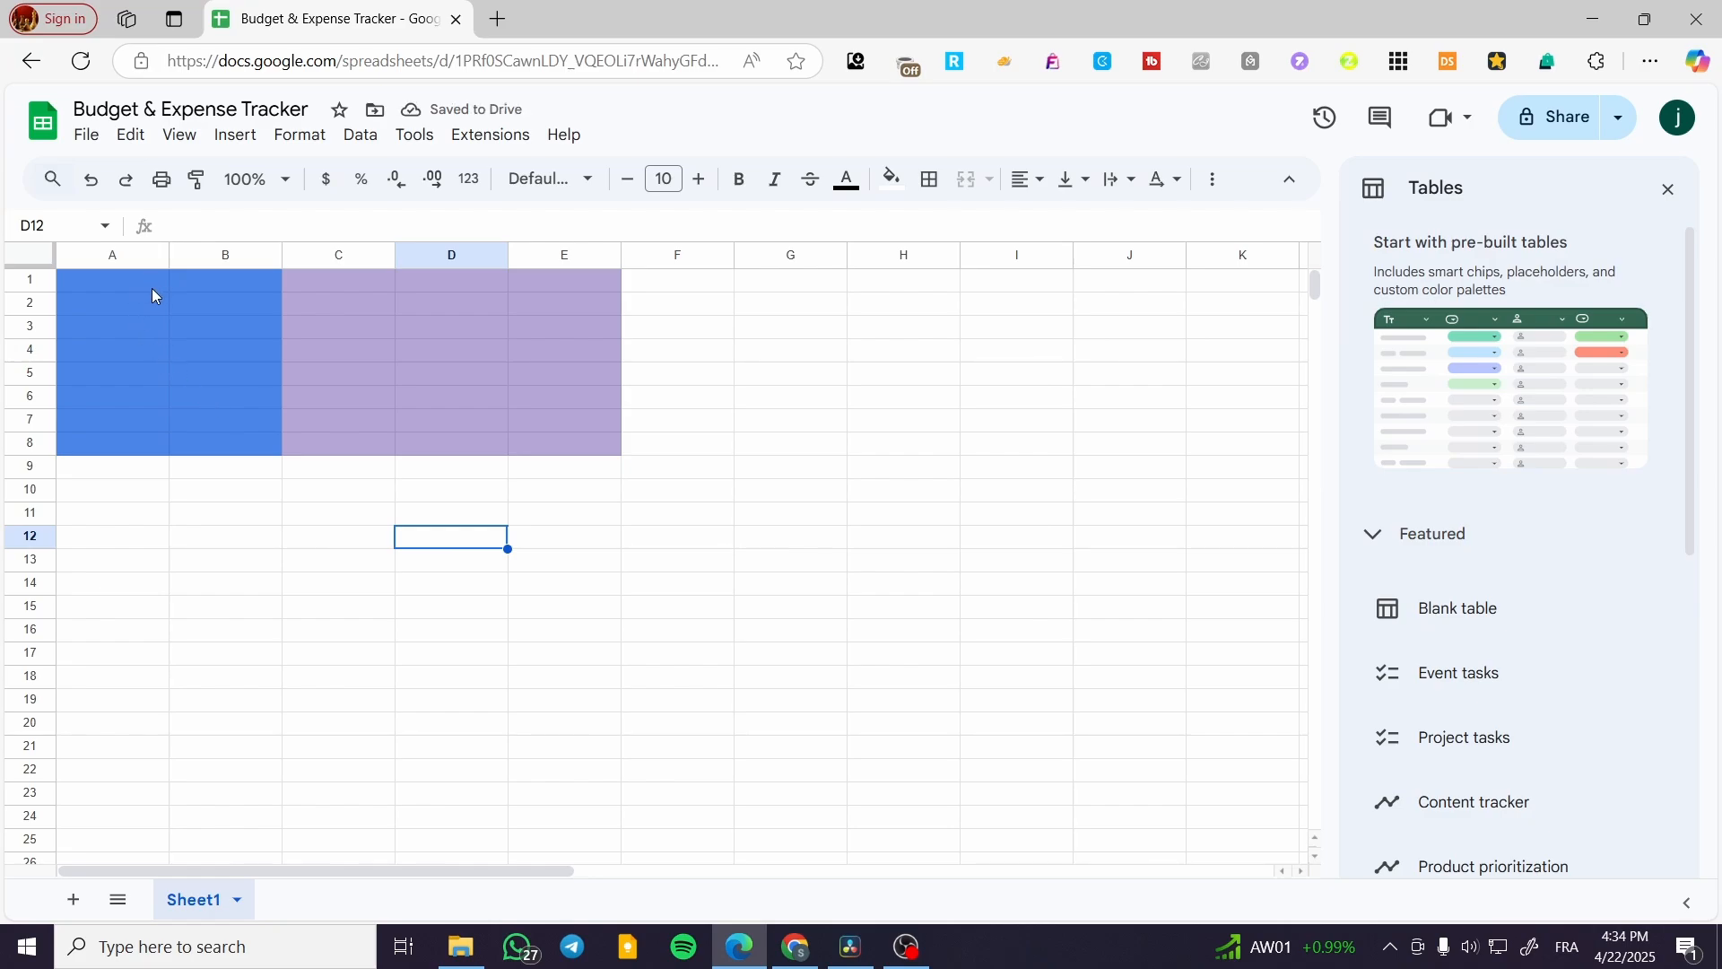
{"action": "key", "text": "ctrl+z"}
{"action": "key", "text": "ctrl+z"}
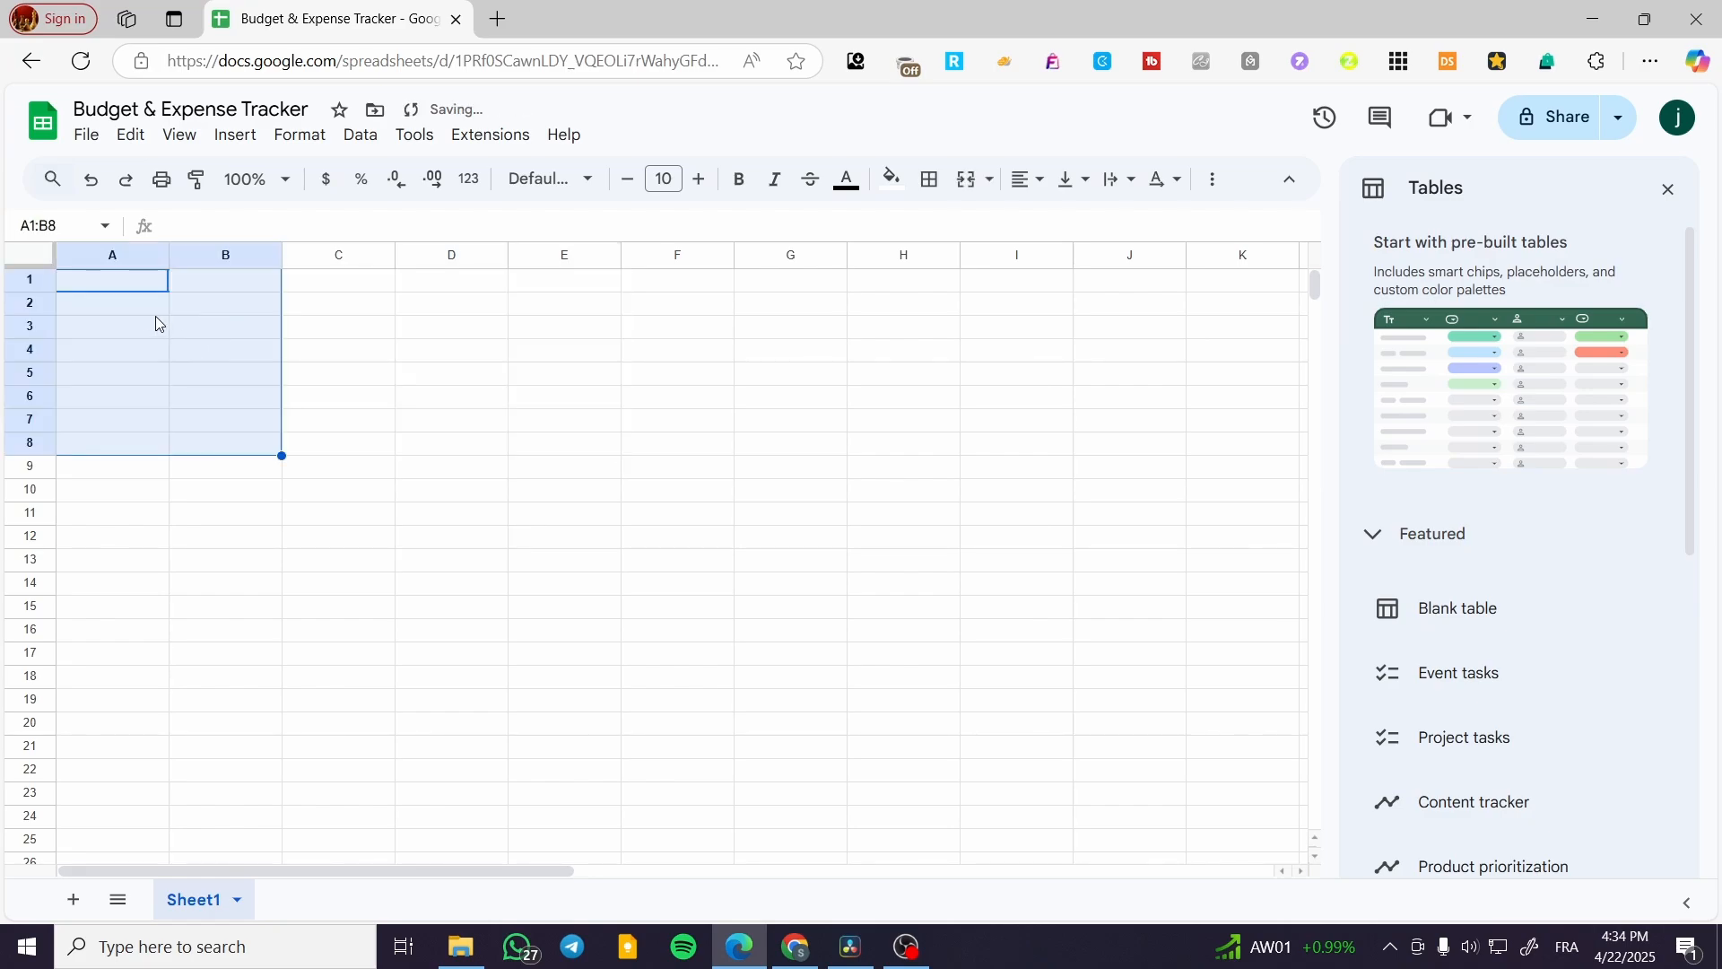
Fill cells A2:B8 with cornflower blue, leaving row 1 unfilled.
{"action": "left_click", "coordinate": [137, 311]}
{"action": "left_click_drag", "start_coordinate": [136, 311], "coordinate": [251, 449]}
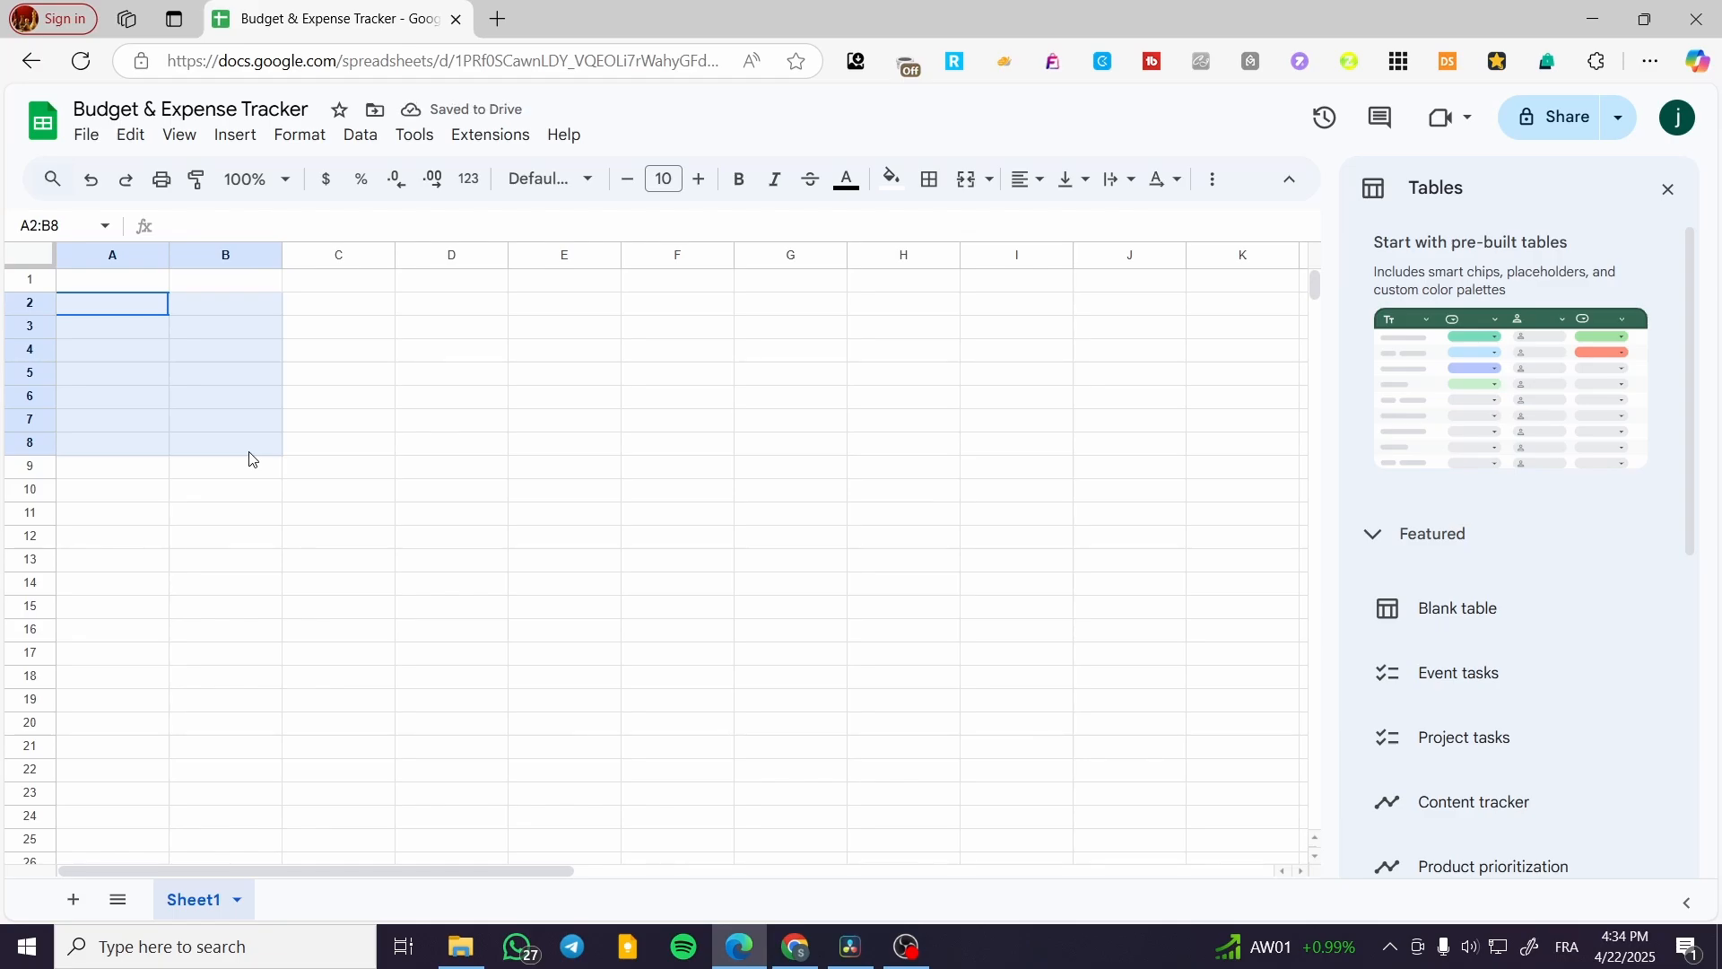
{"action": "left_click", "coordinate": [892, 179]}
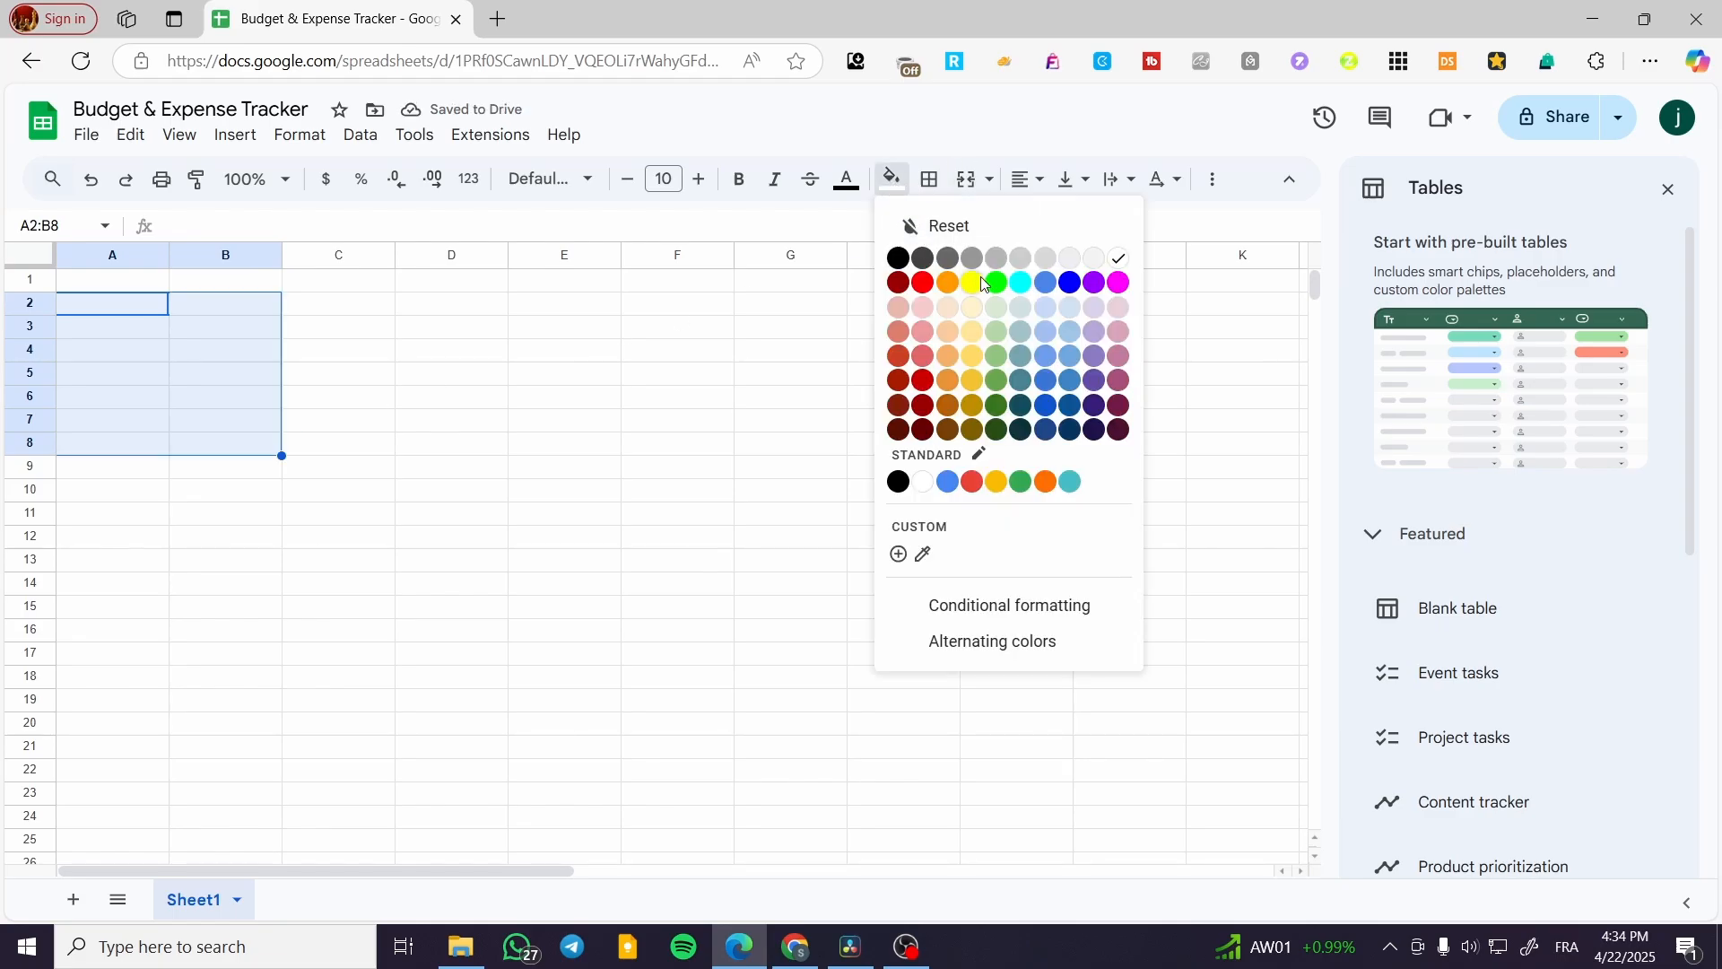
{"action": "left_click", "coordinate": [1046, 279]}
Fill cells C2:E8 with a light purple, trying brighter and paler purple shades first.
{"action": "left_click_drag", "start_coordinate": [359, 305], "coordinate": [562, 434]}
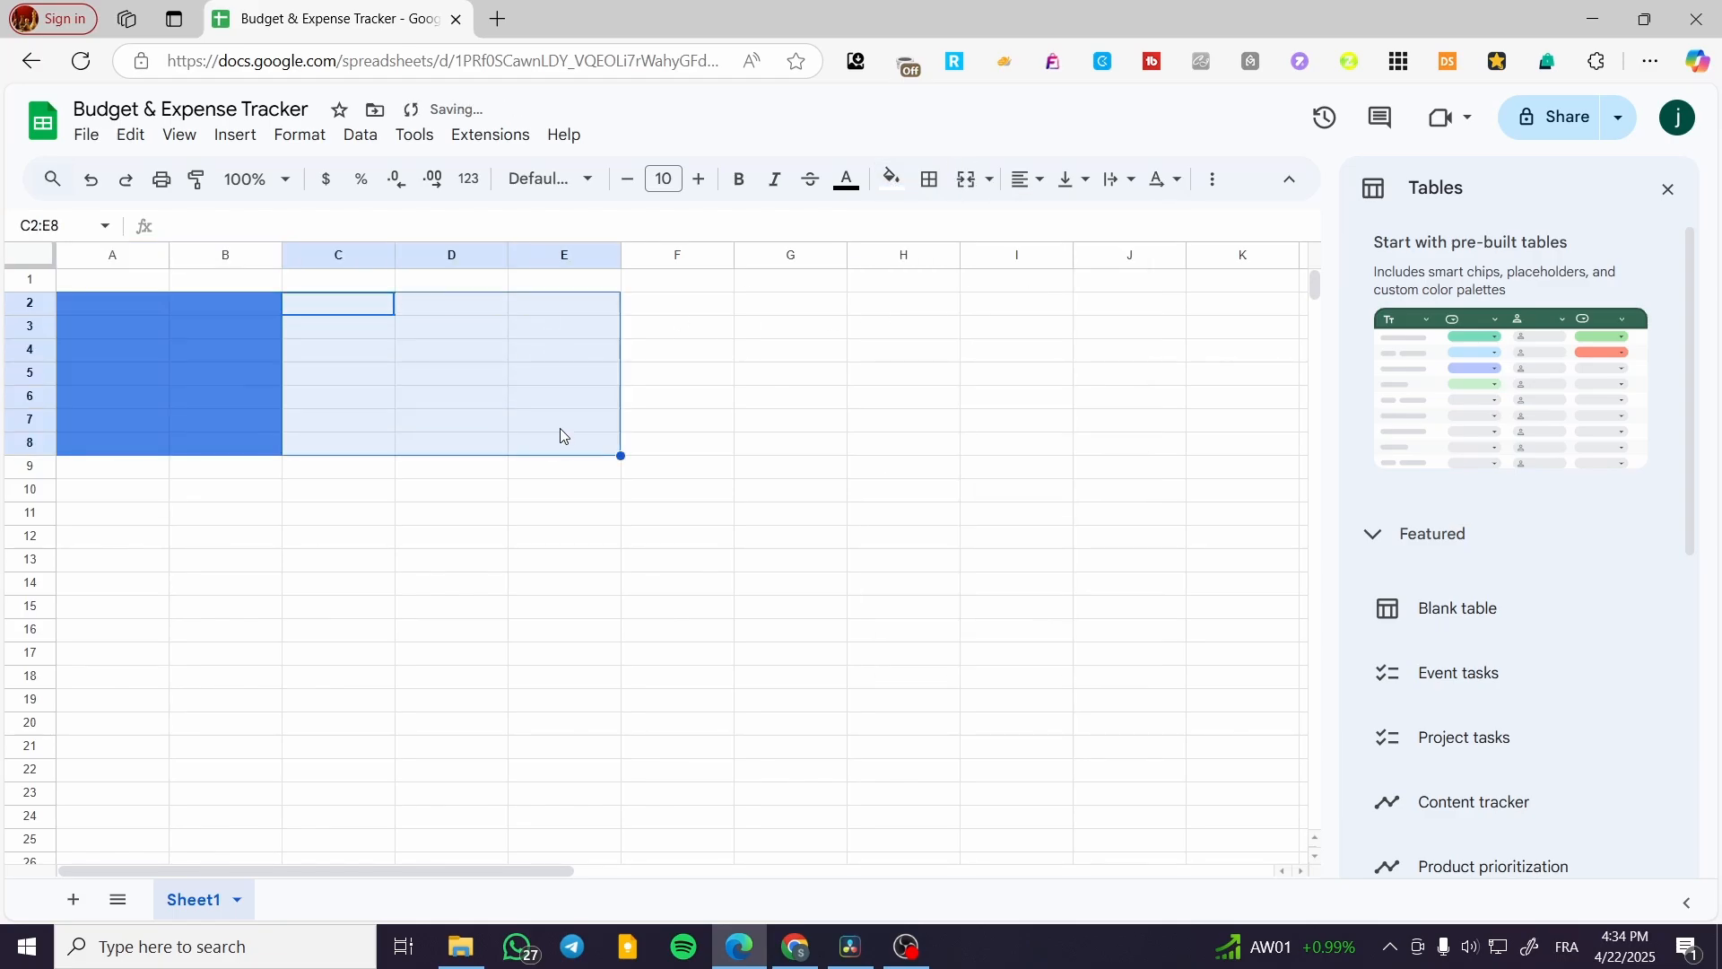
{"action": "left_click", "coordinate": [894, 183]}
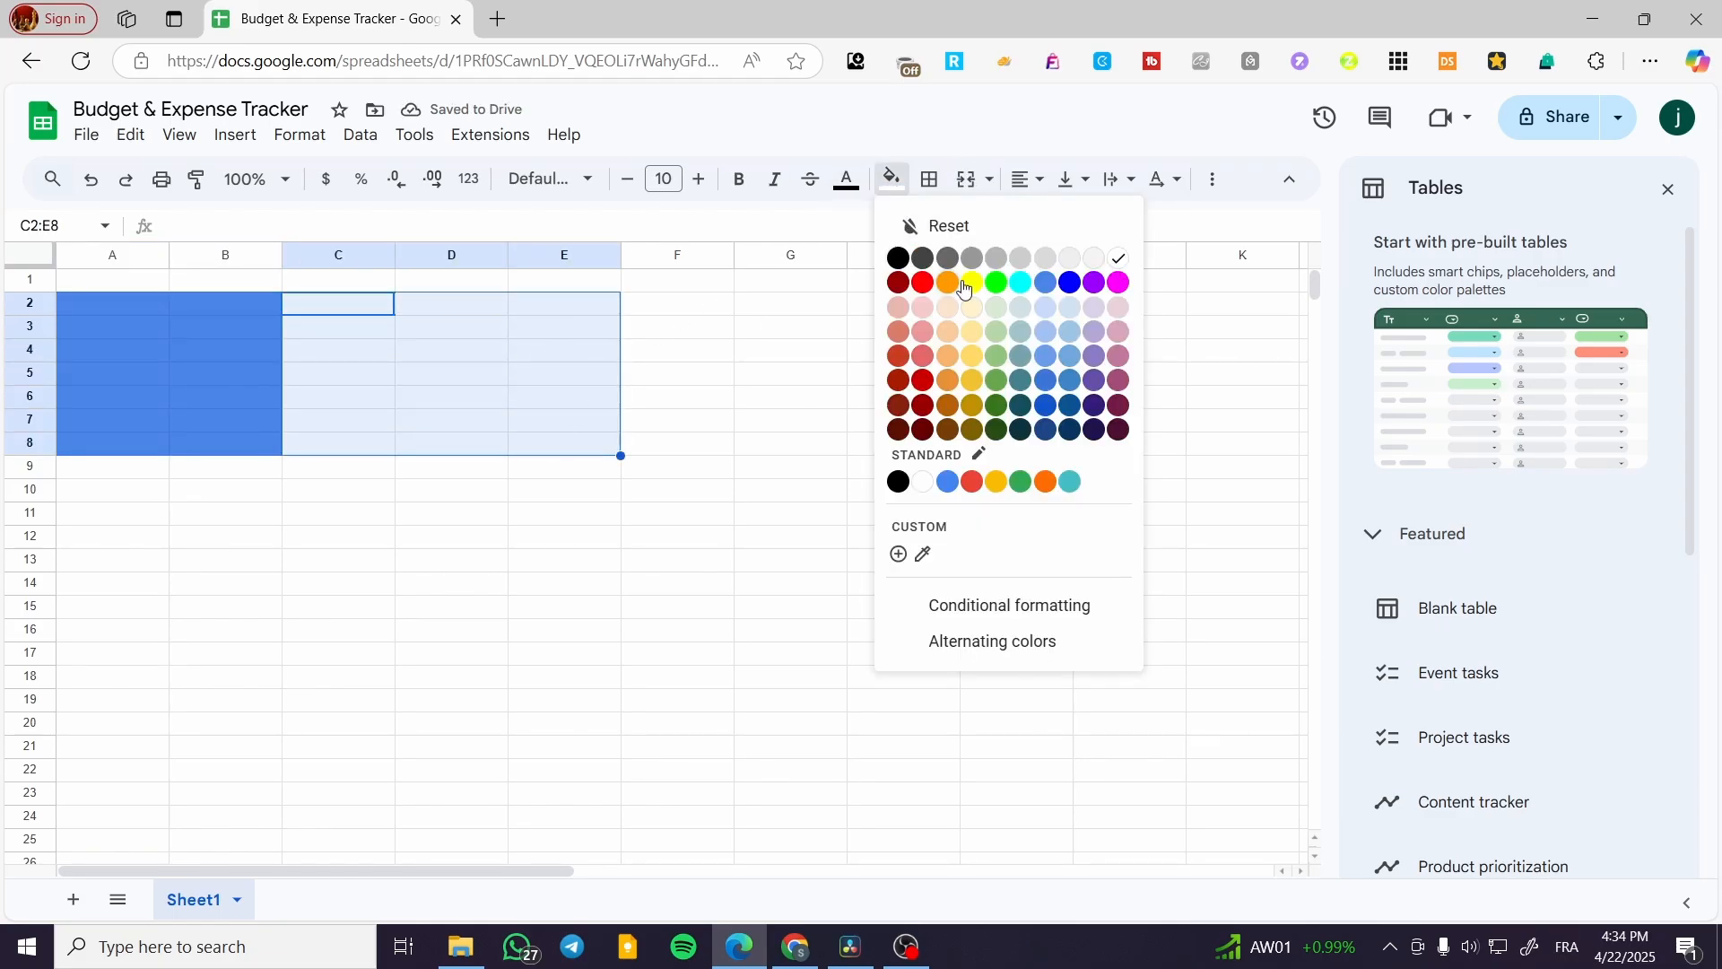
{"action": "left_click", "coordinate": [1093, 280]}
{"action": "left_click", "coordinate": [891, 179]}
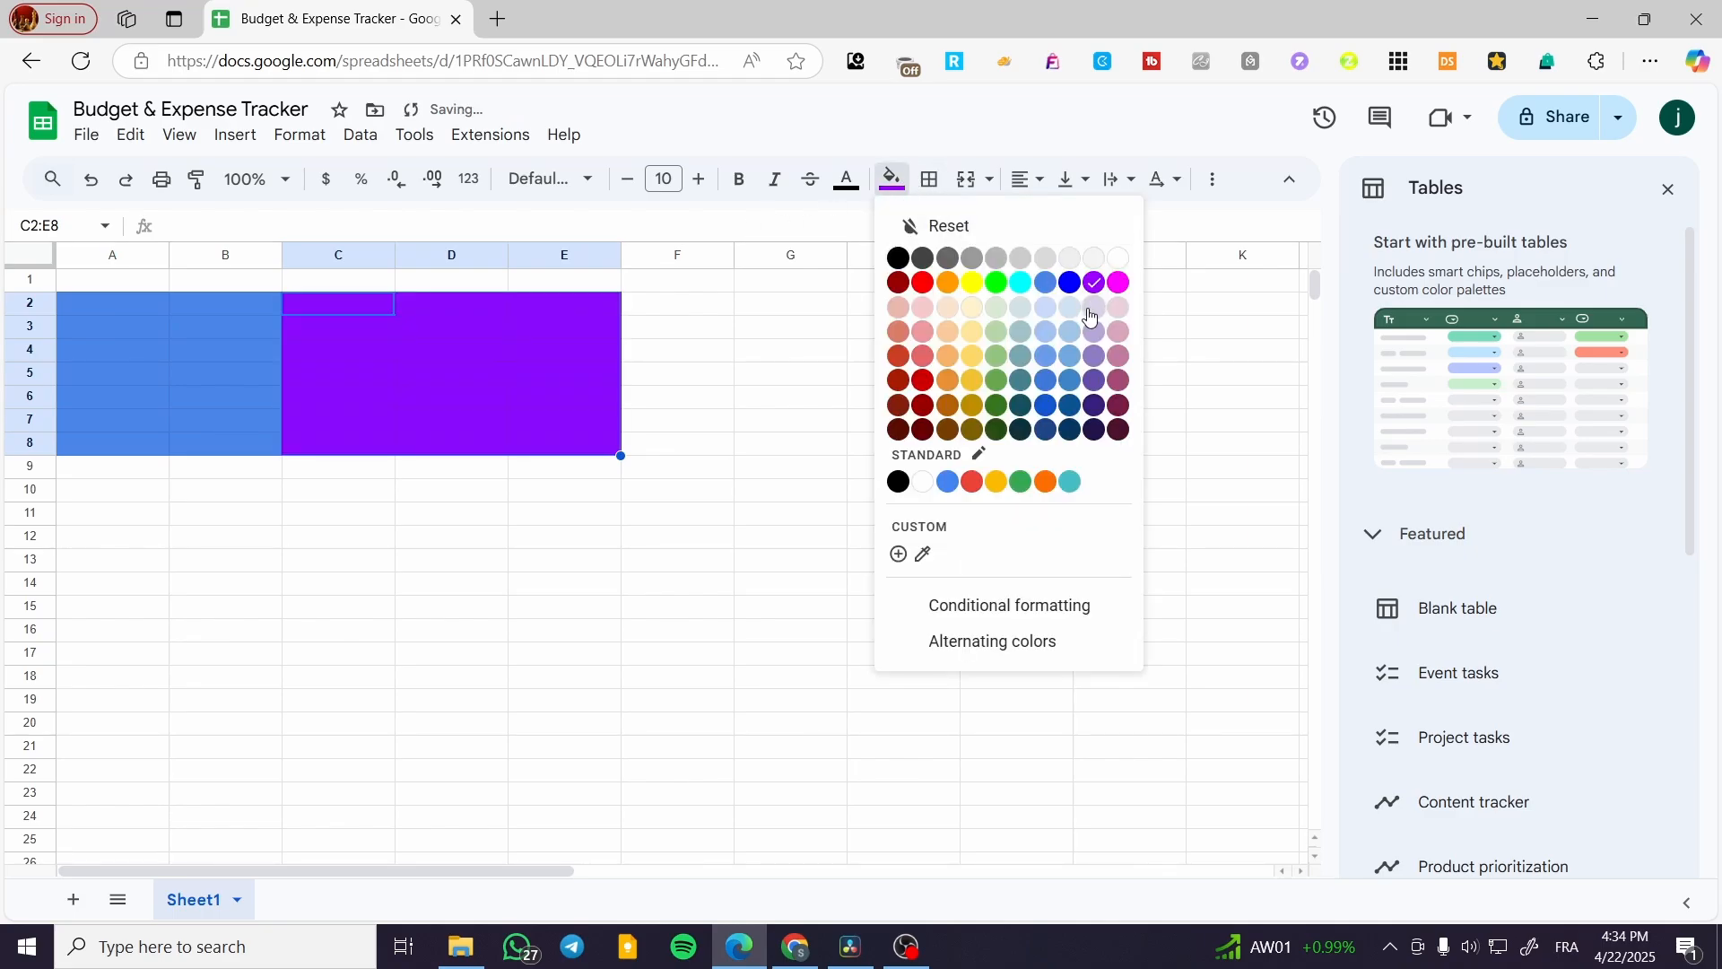
{"action": "left_click", "coordinate": [1046, 224]}
{"action": "left_click", "coordinate": [893, 182]}
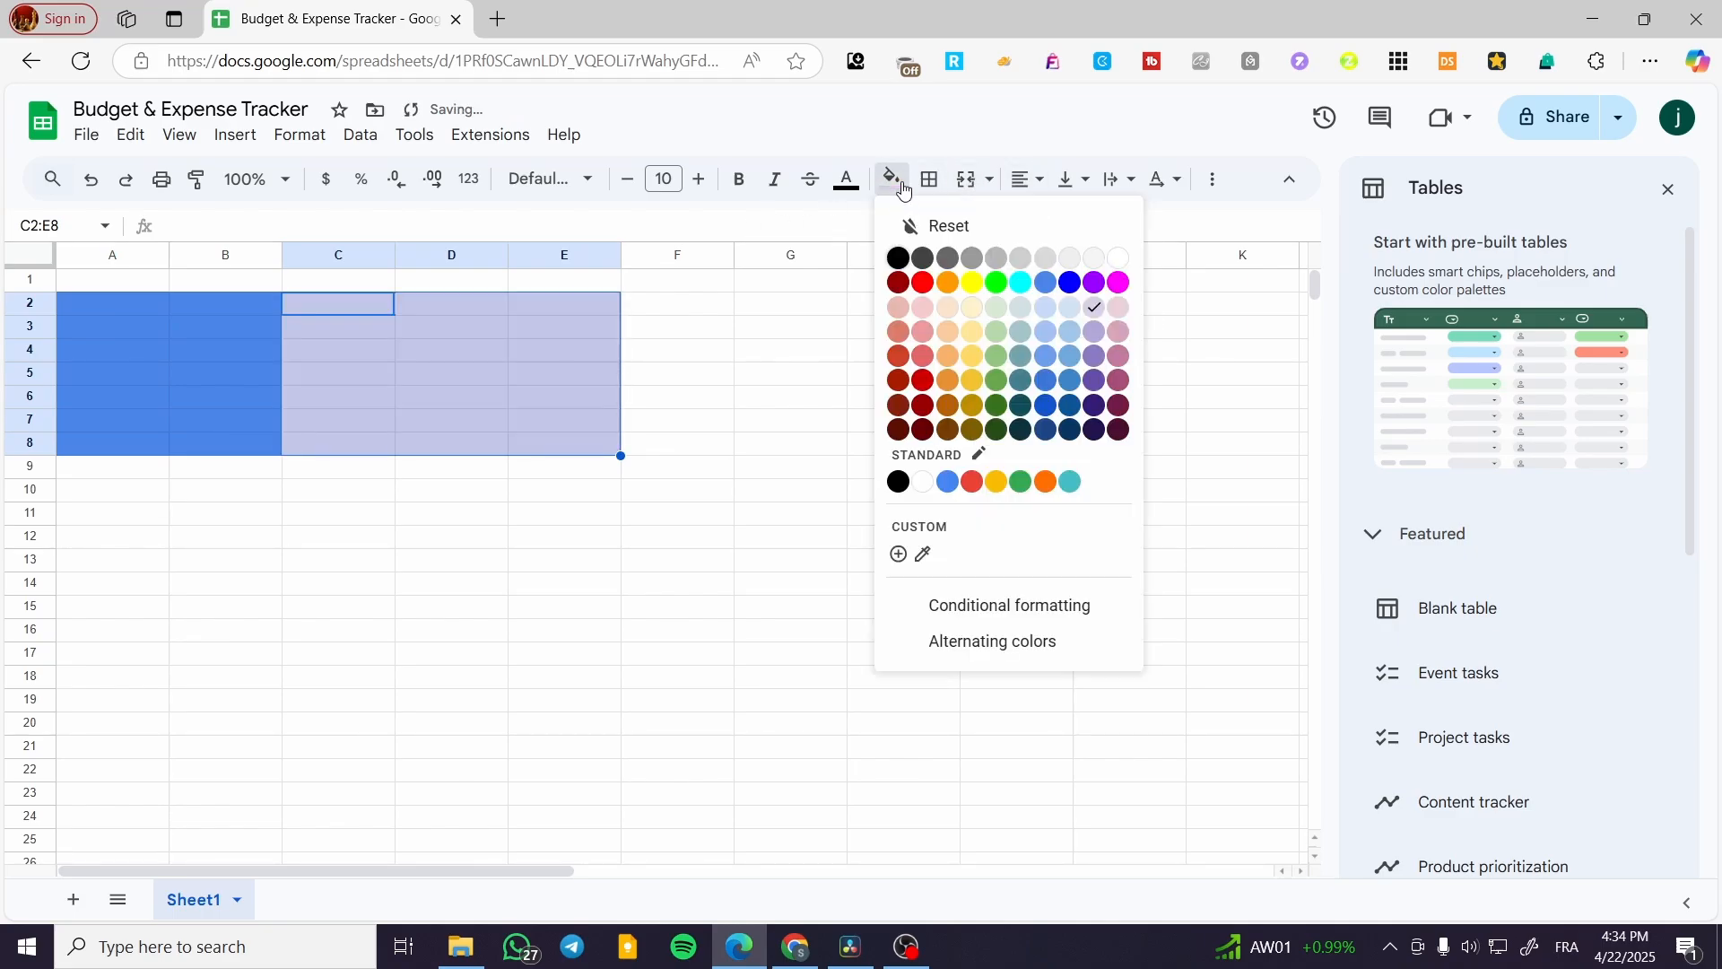
{"action": "left_click", "coordinate": [1079, 332]}
{"action": "left_click", "coordinate": [124, 287]}
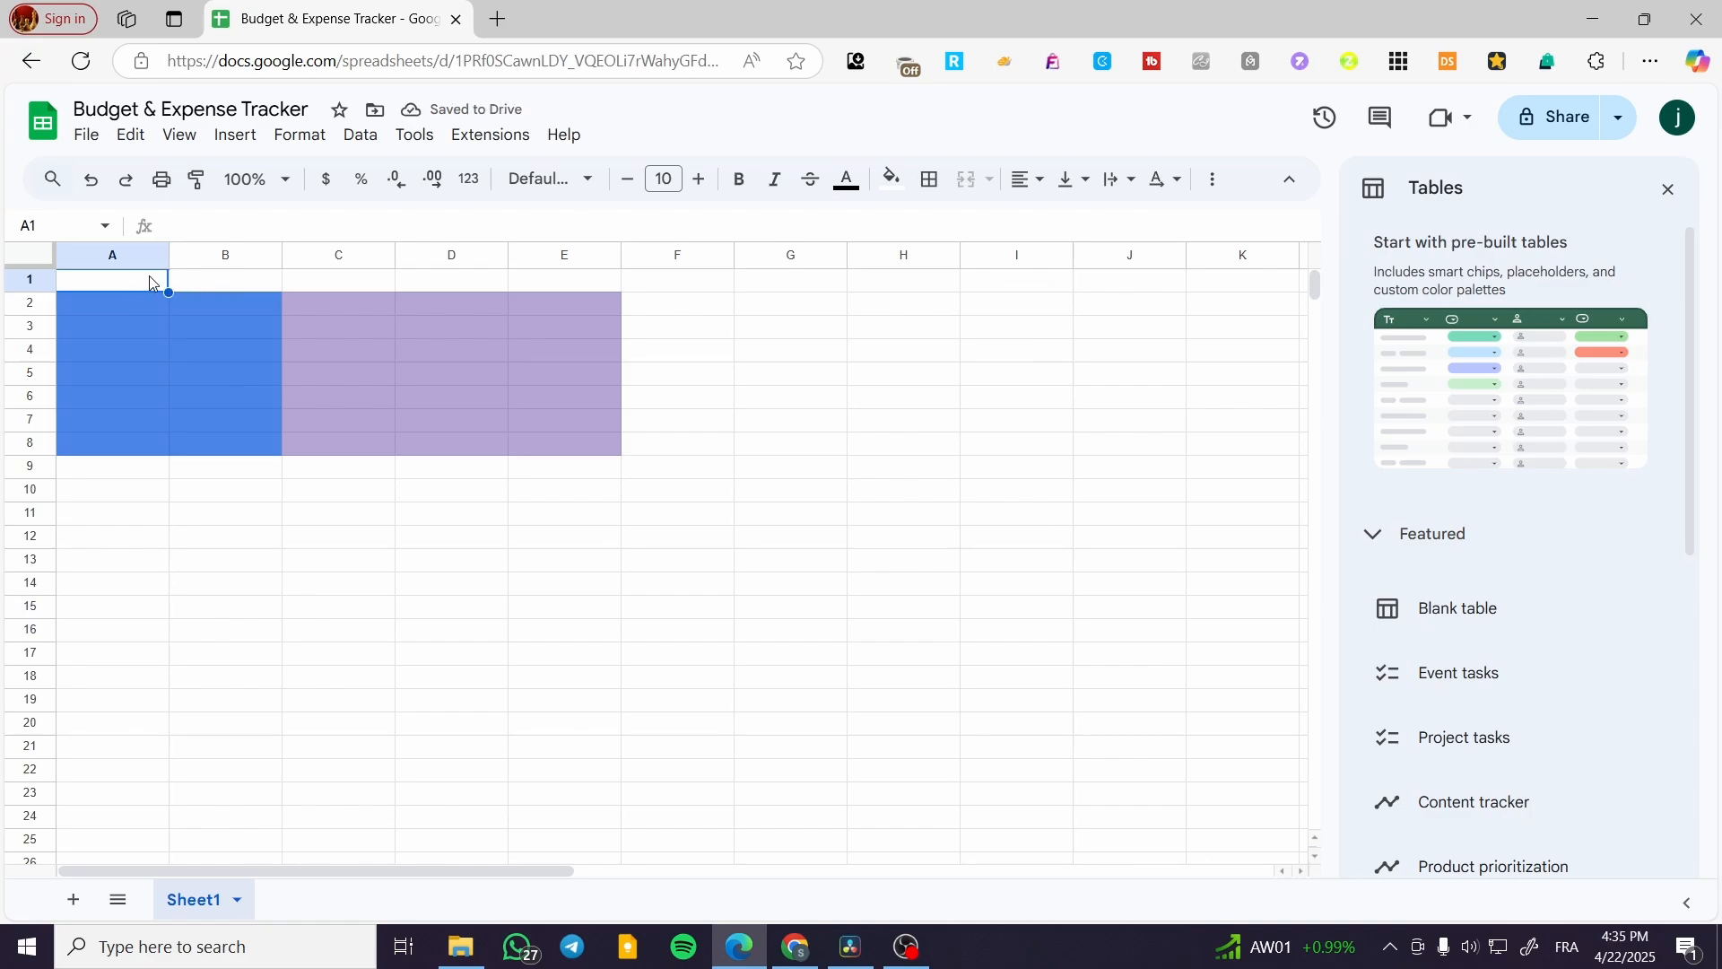
{"action": "left_click_drag", "start_coordinate": [174, 278], "coordinate": [206, 278]}
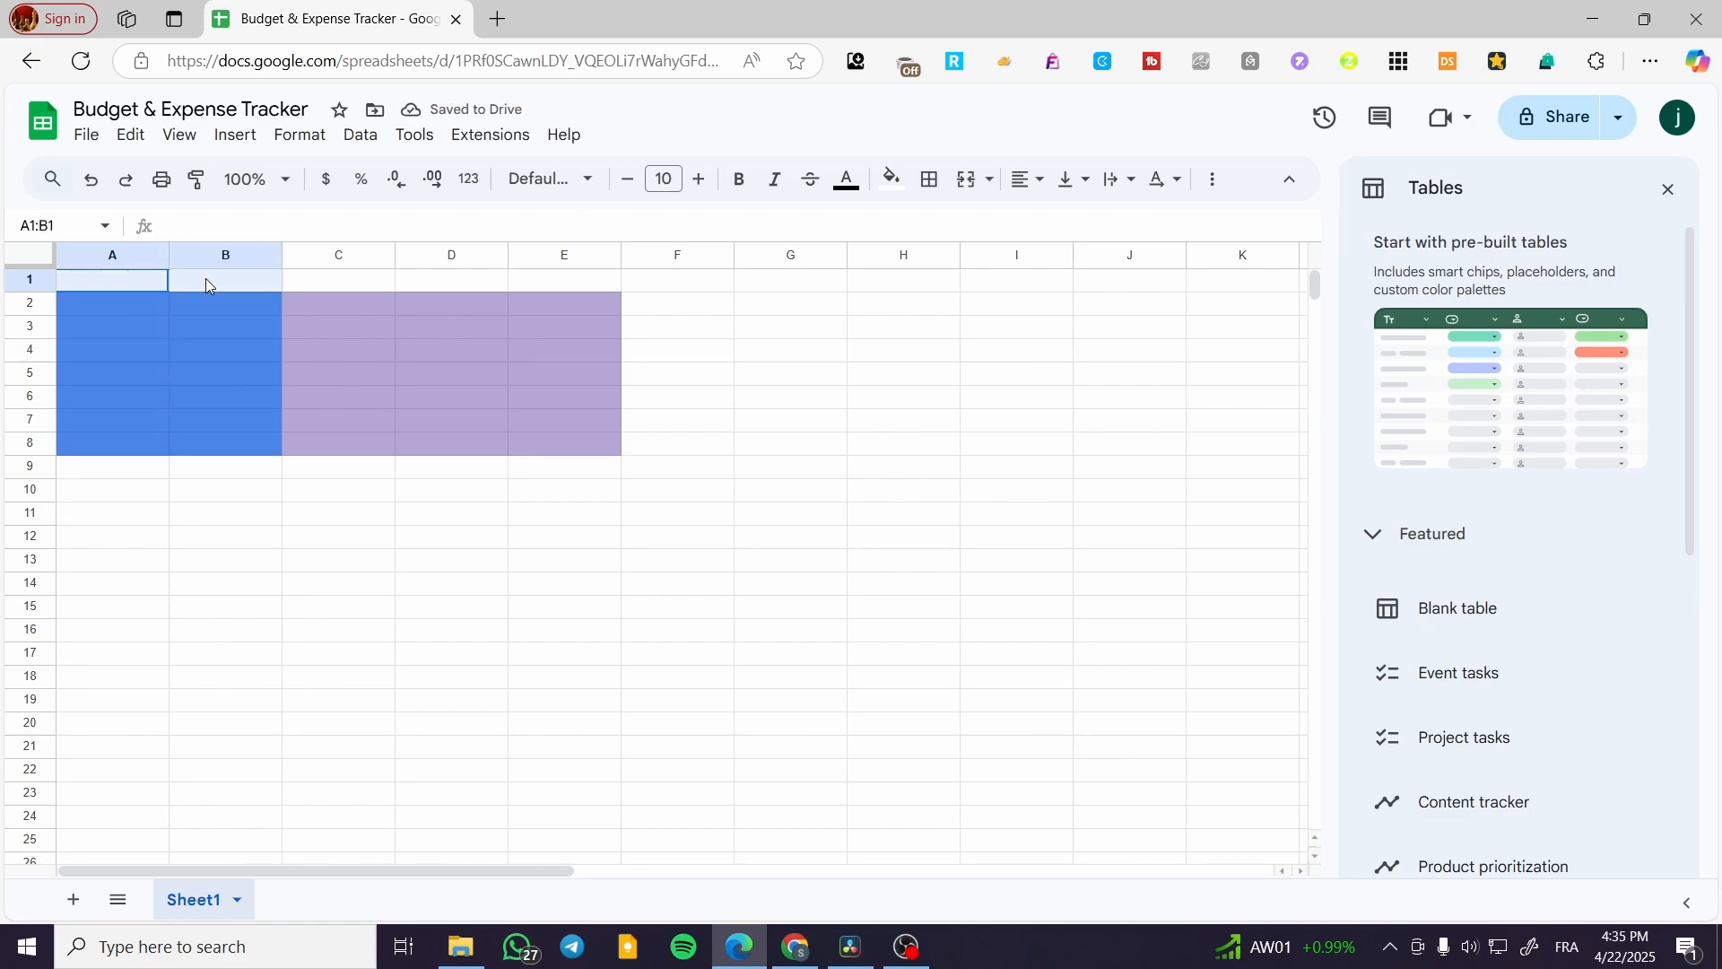
{"action": "left_click", "coordinate": [108, 282]}
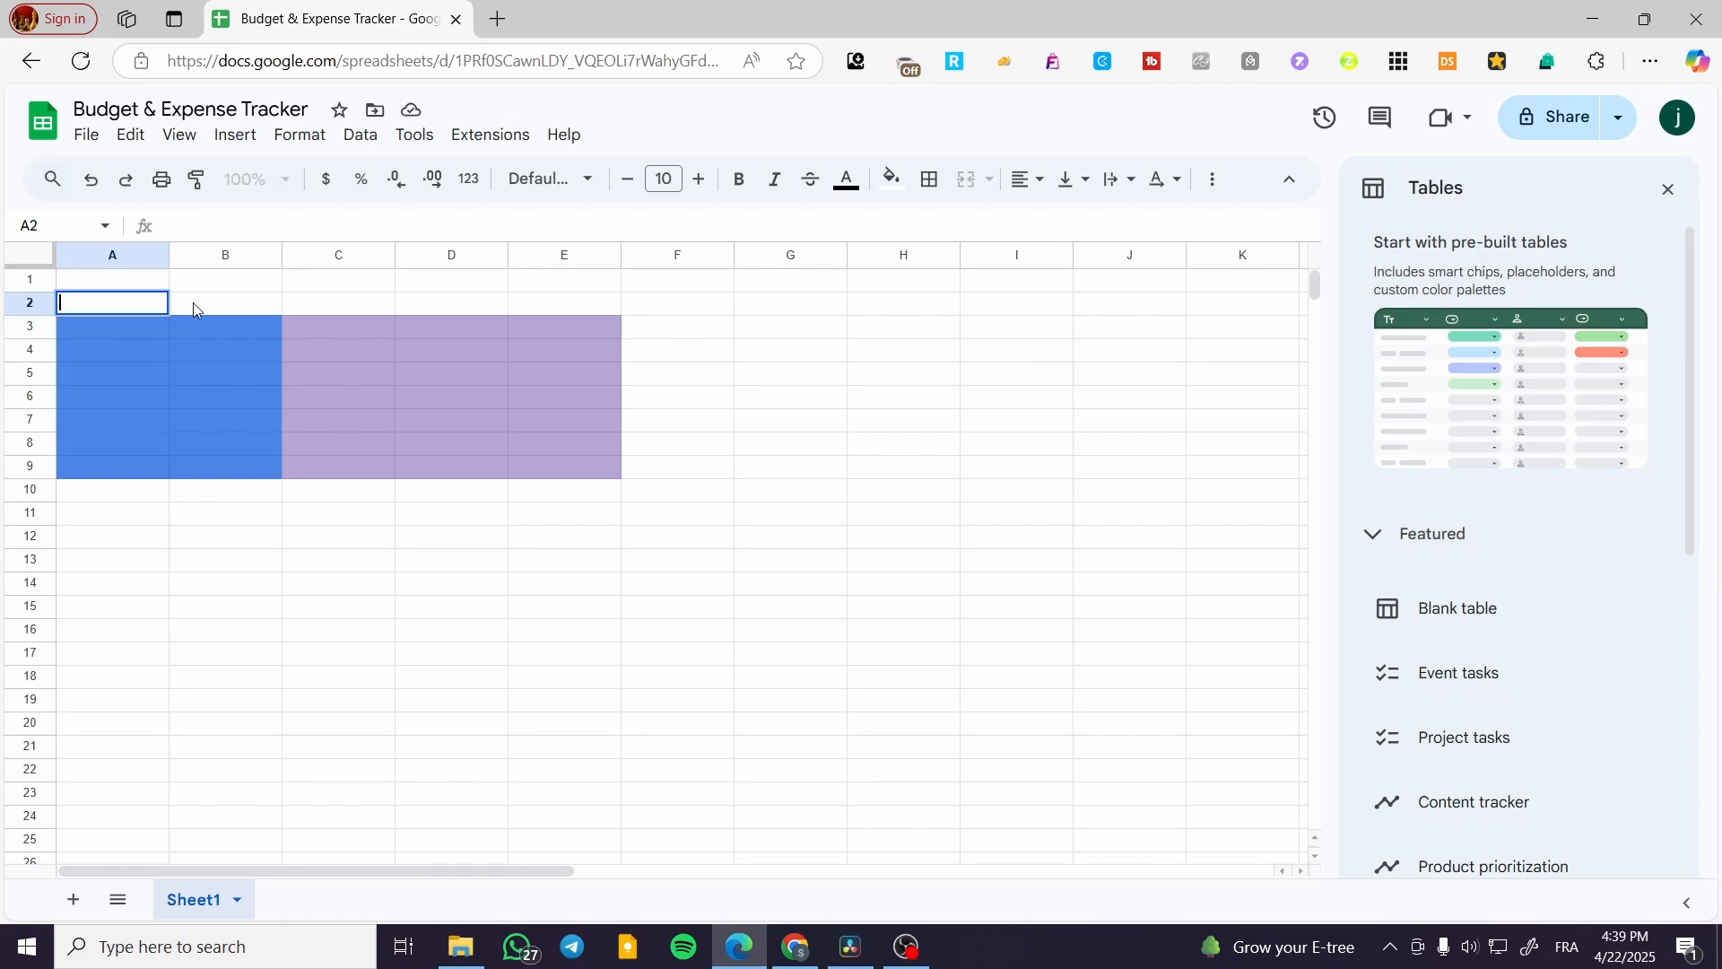
Undo the last change in cell A1 and enter the month January in cell A2.
{"action": "key", "text": "ctrl+z"}
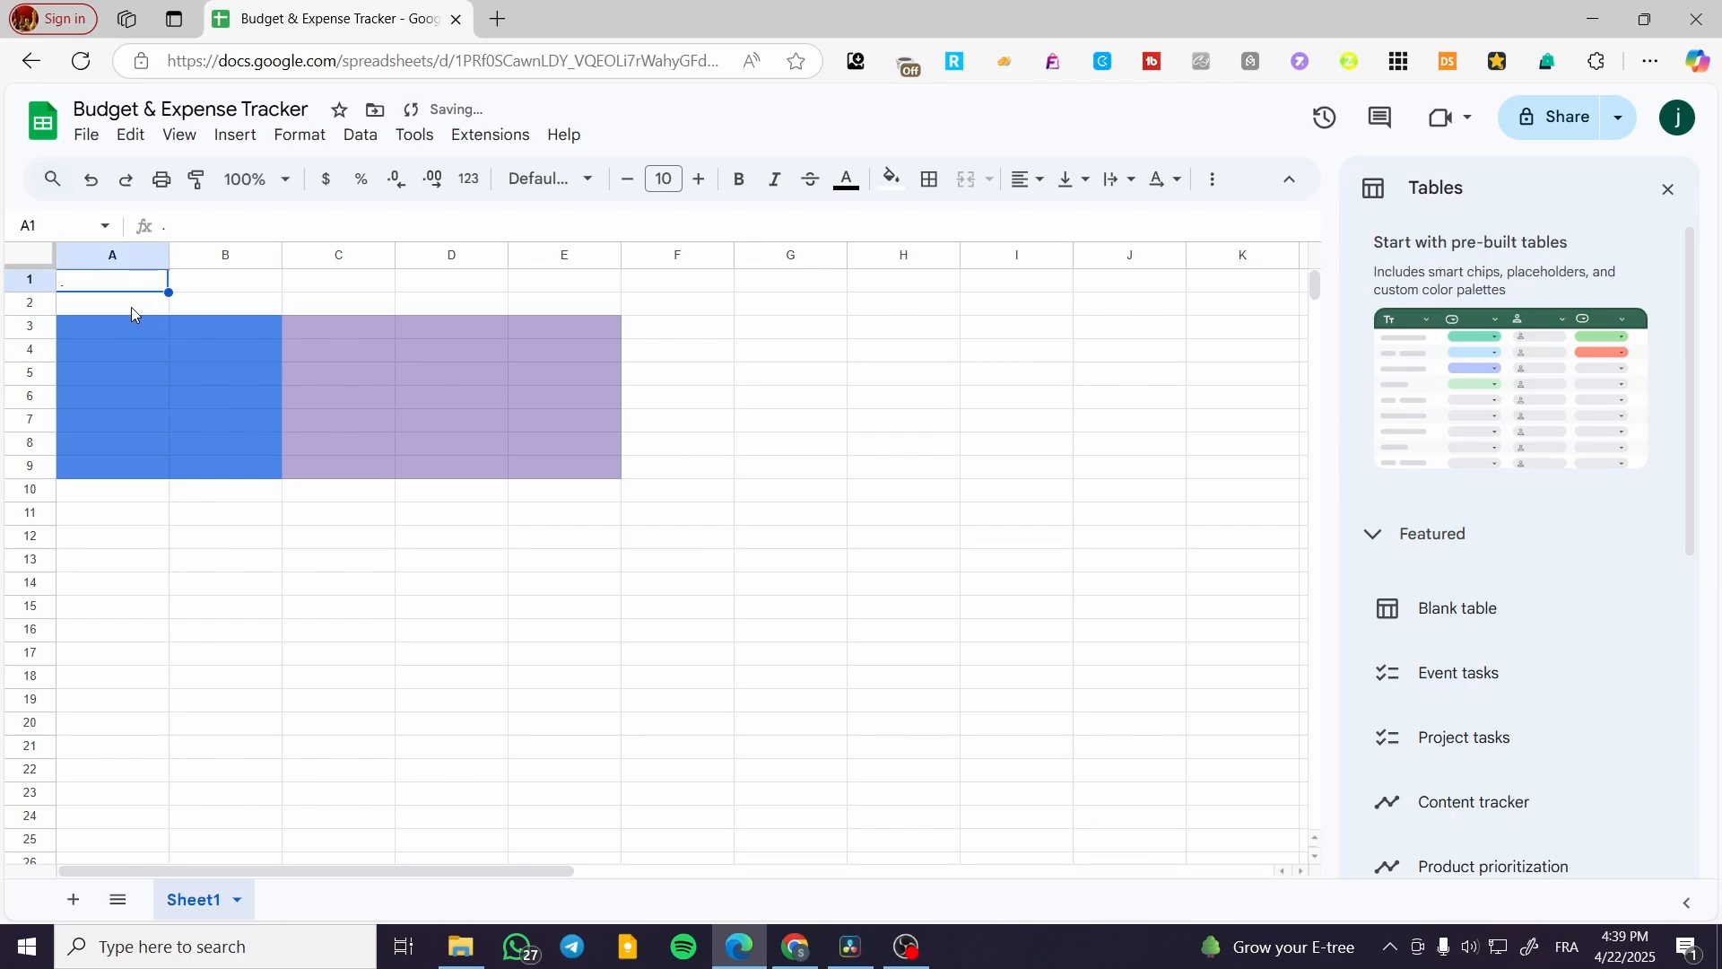
{"action": "left_click", "coordinate": [131, 307]}
{"action": "type", "text": "Ja"}
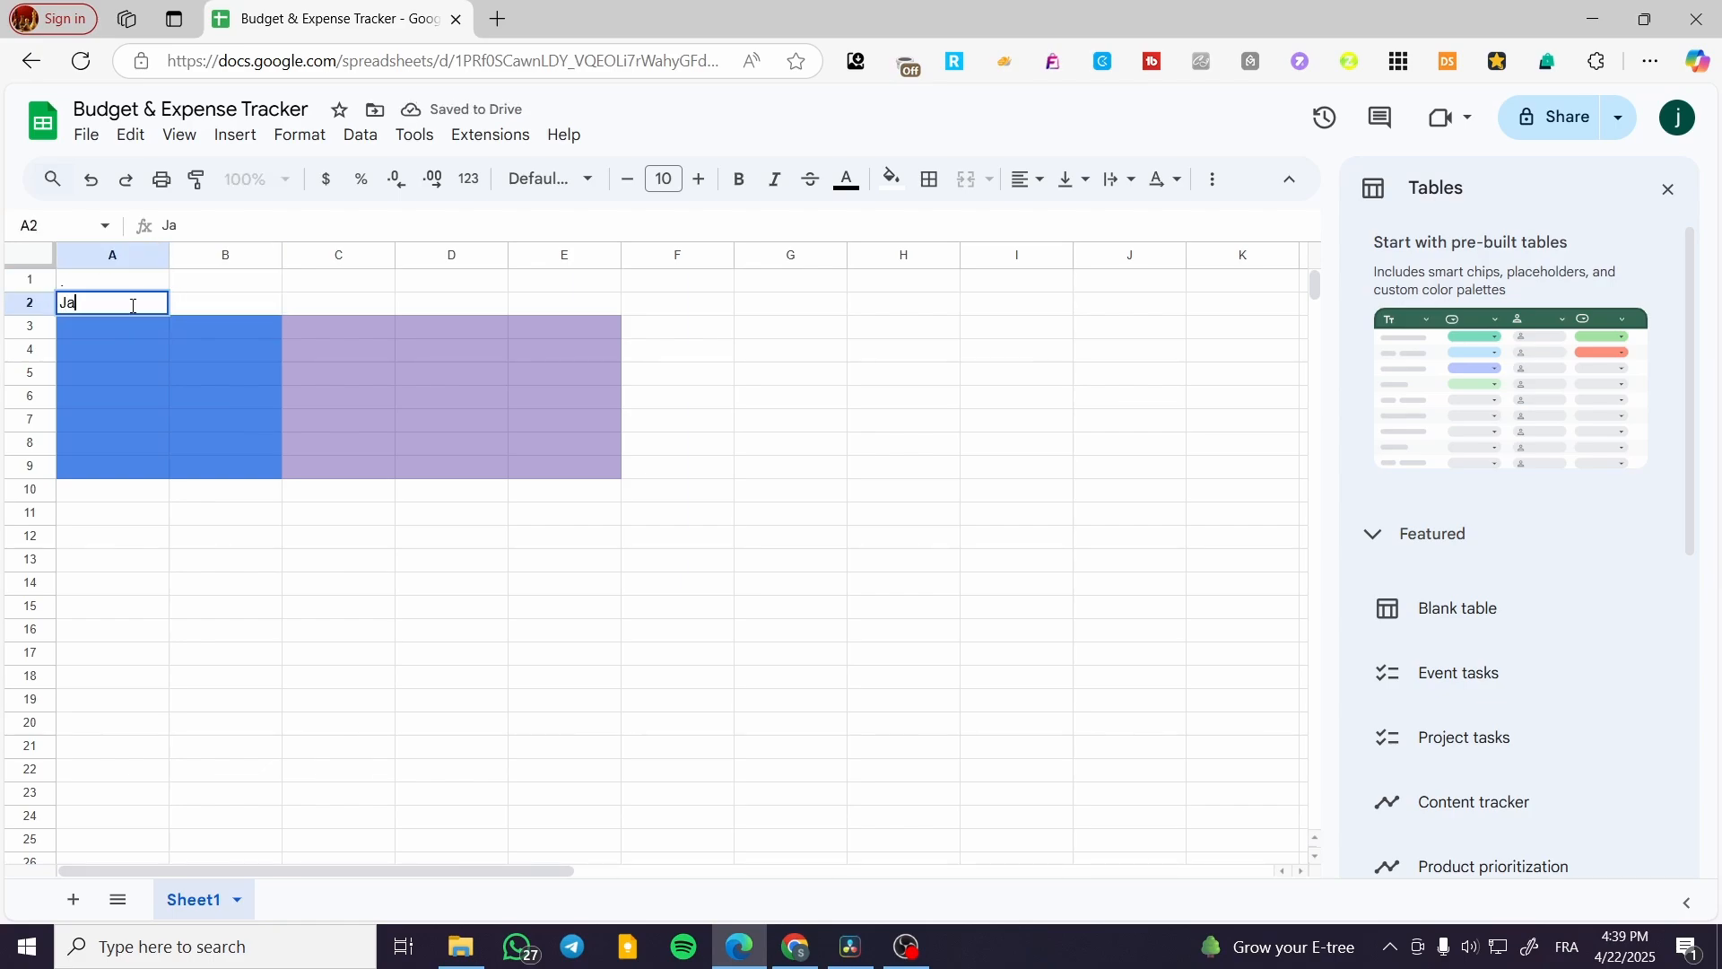
{"action": "type", "text": "nuary"}
Make the January text in cell A2 bold and set its font size to 11.
{"action": "double_click", "coordinate": [133, 306]}
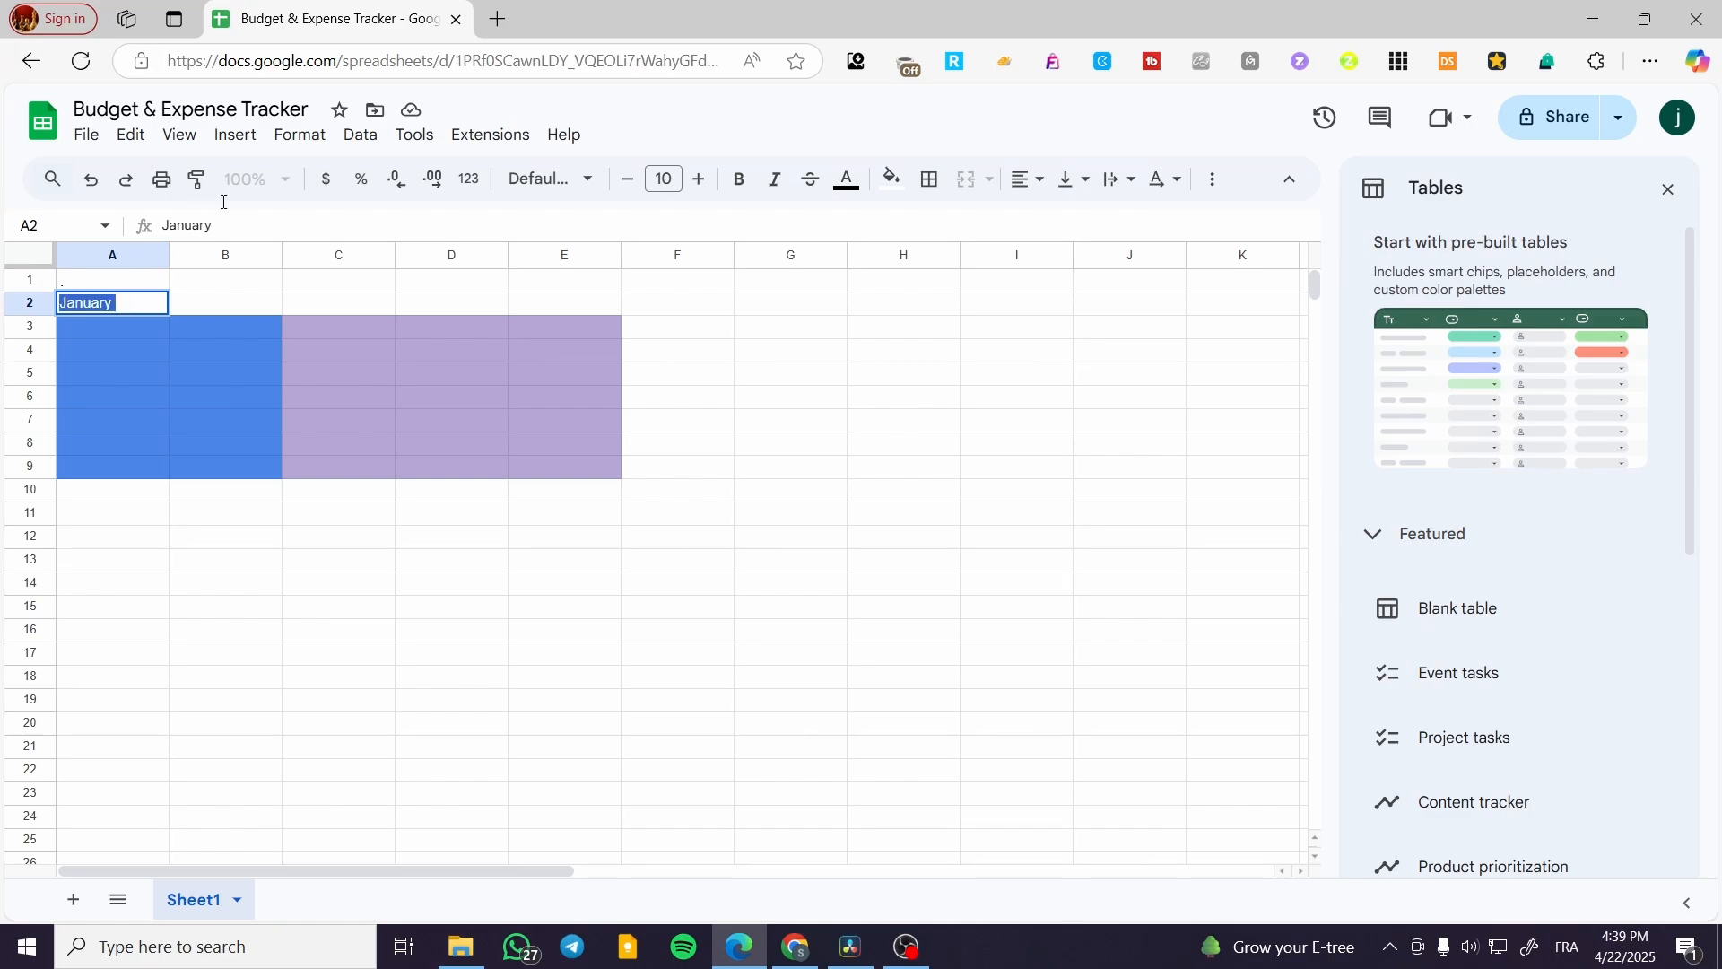
{"action": "left_click", "coordinate": [740, 186]}
{"action": "left_click", "coordinate": [698, 180]}
{"action": "left_click", "coordinate": [699, 179]}
{"action": "left_click", "coordinate": [698, 180]}
{"action": "left_click", "coordinate": [698, 179]}
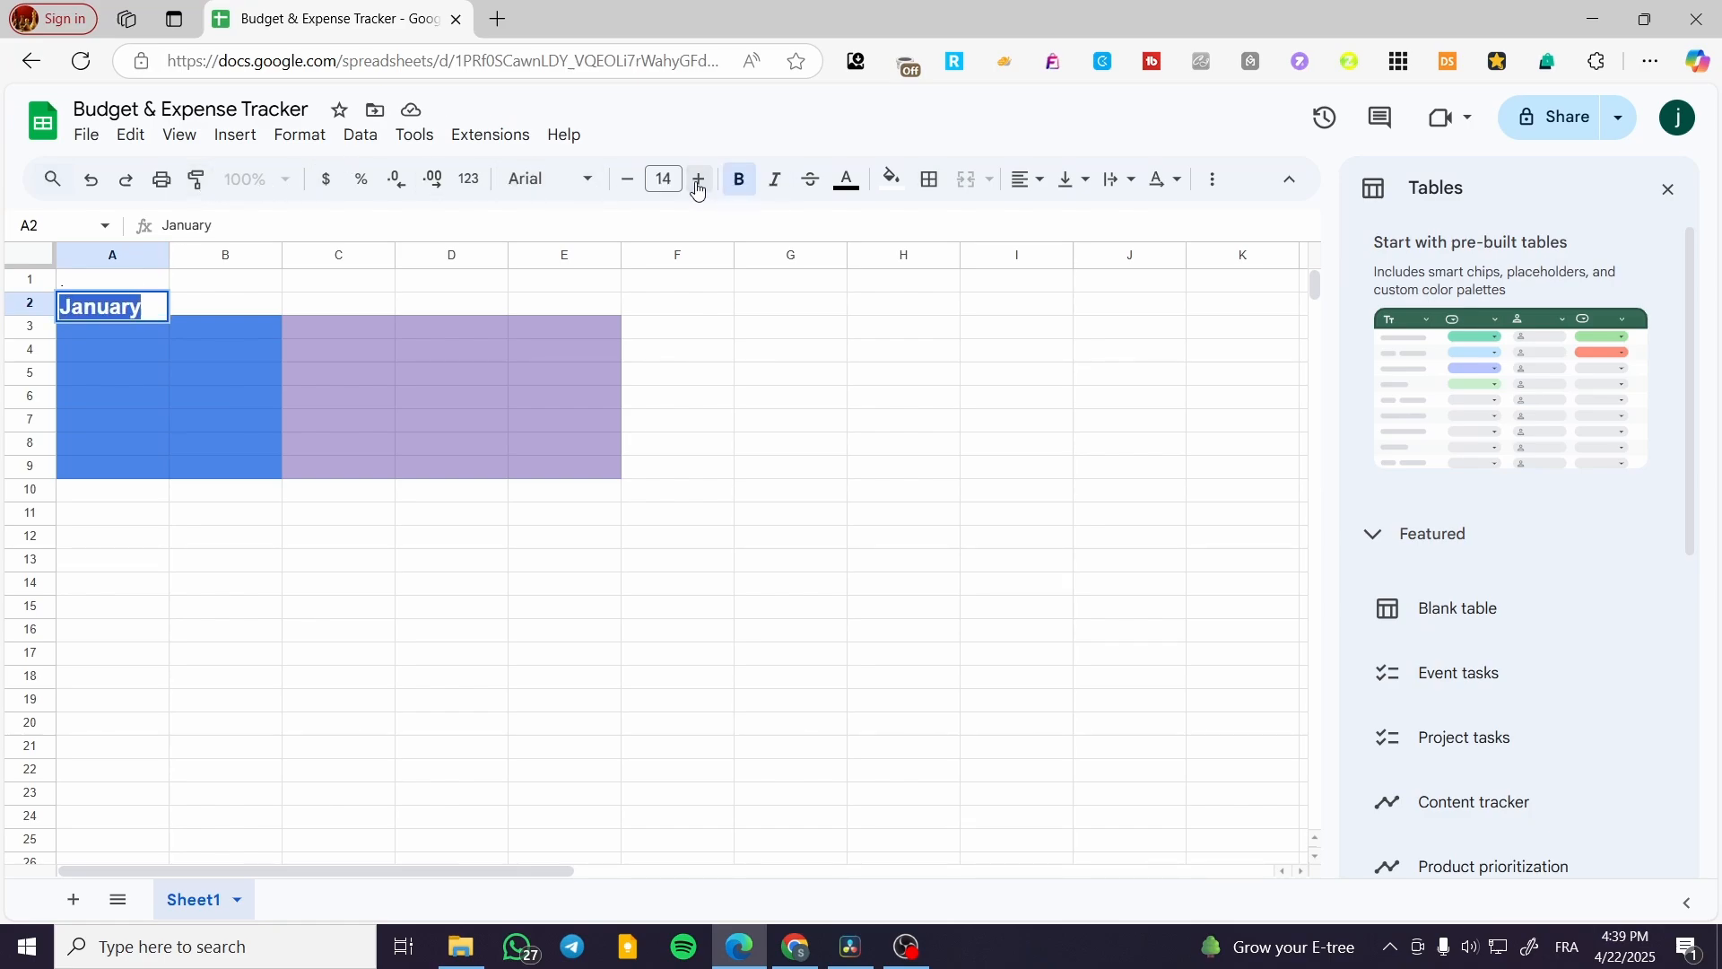
{"action": "left_click", "coordinate": [626, 179]}
{"action": "left_click", "coordinate": [626, 180]}
{"action": "left_click", "coordinate": [626, 180]}
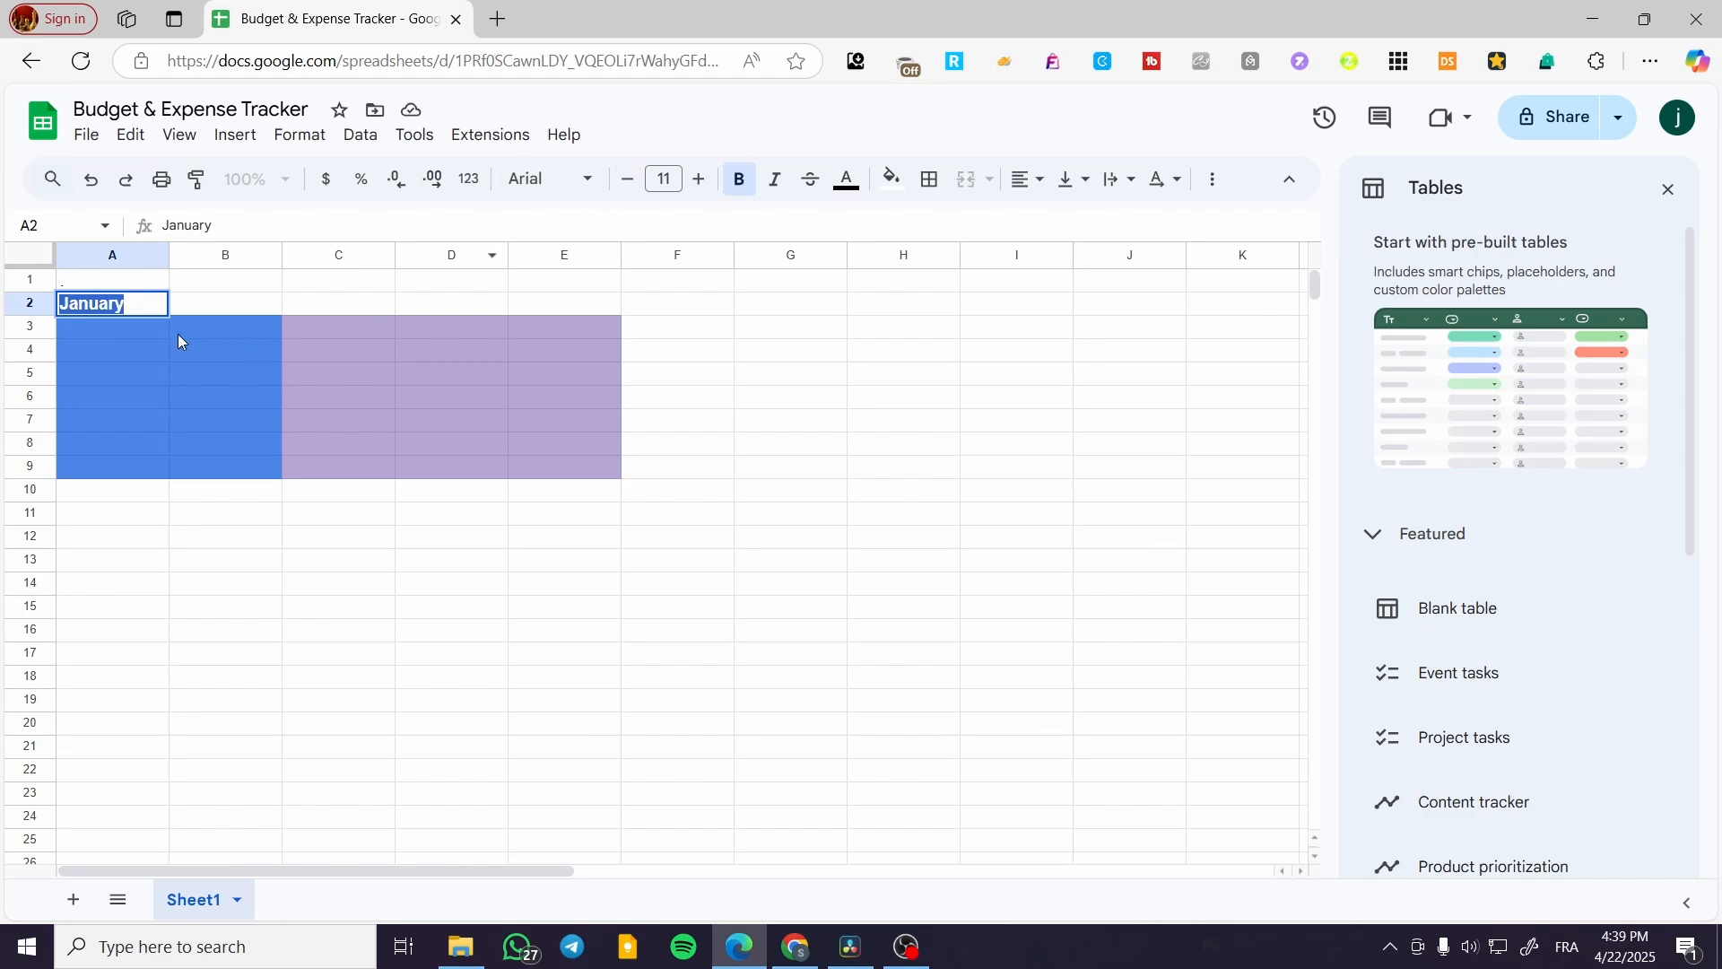
Center the January heading horizontally in cell A2.
{"action": "left_click", "coordinate": [1033, 179]}
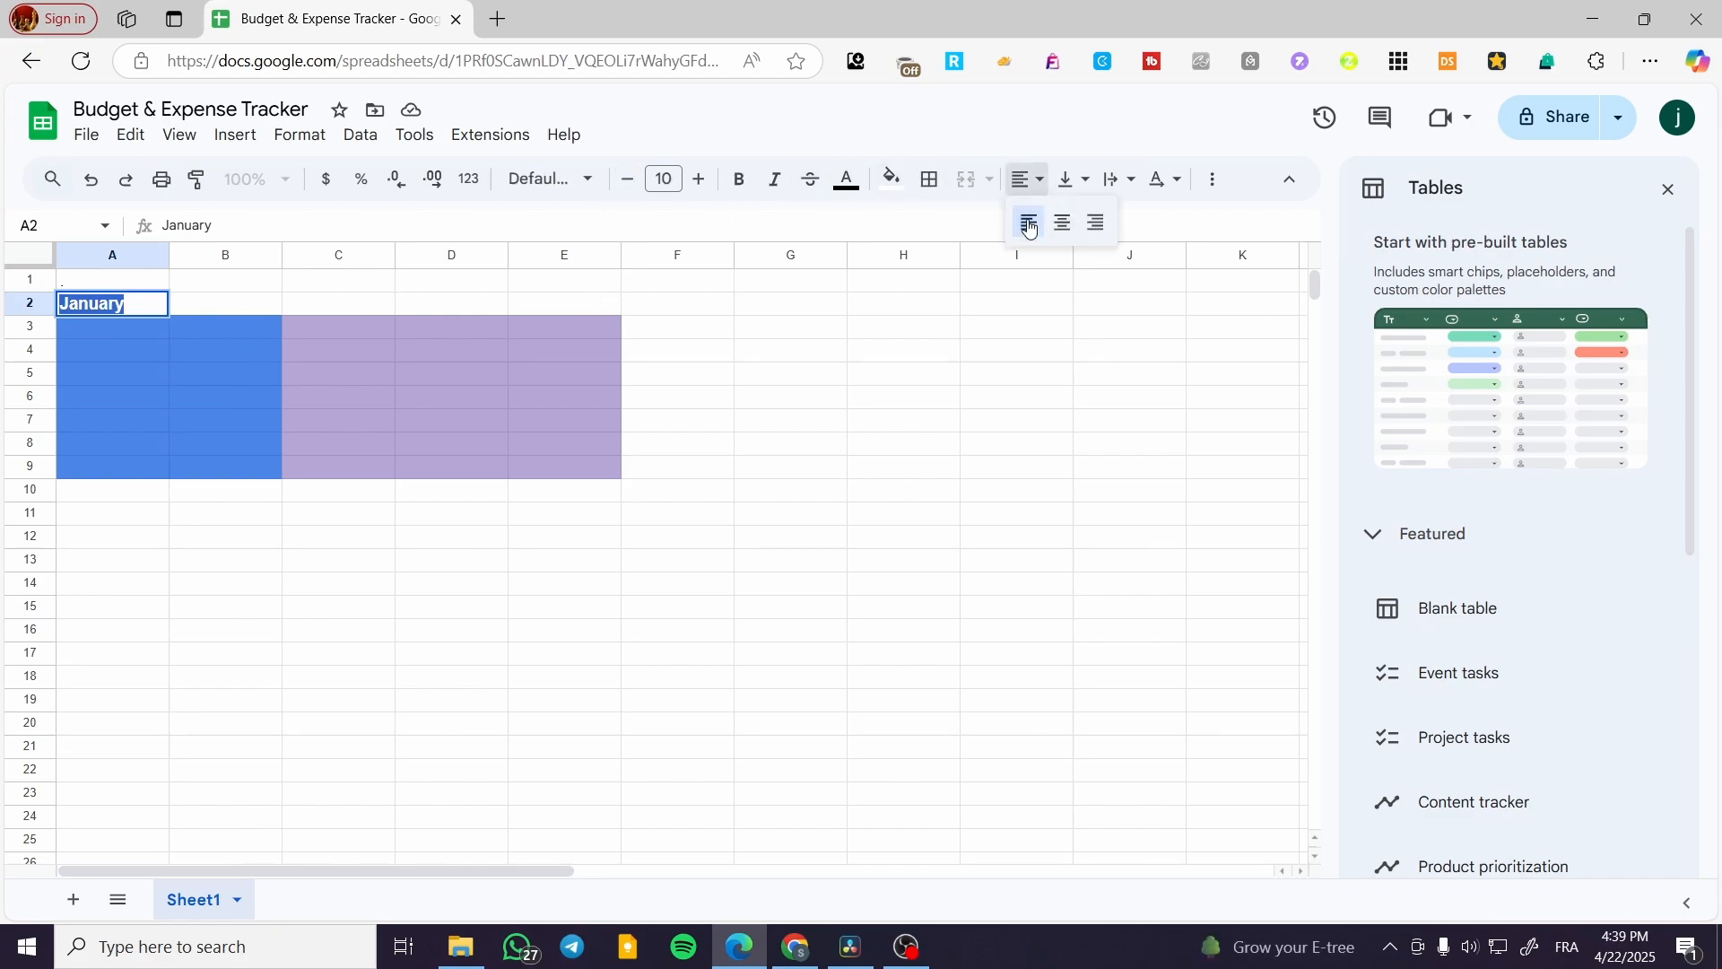
{"action": "left_click", "coordinate": [1066, 224]}
{"action": "left_click", "coordinate": [166, 281]}
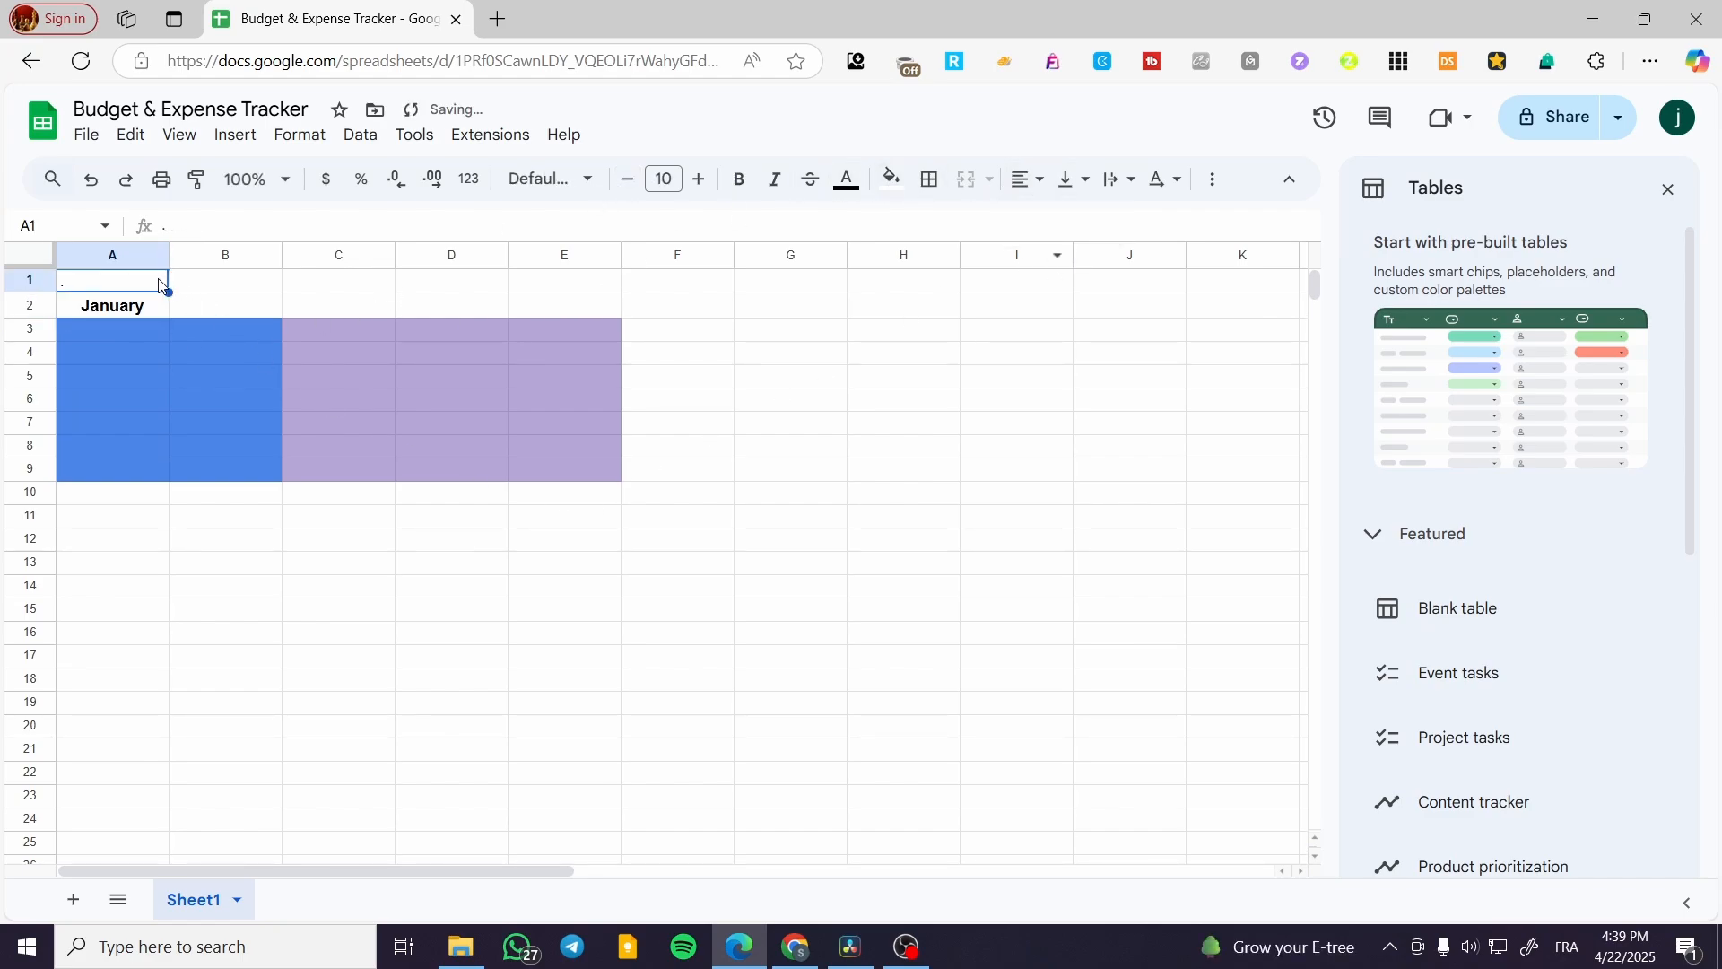
Enter the heading Resources in cell A3, the first cell of the blue block.
{"action": "left_click", "coordinate": [151, 328]}
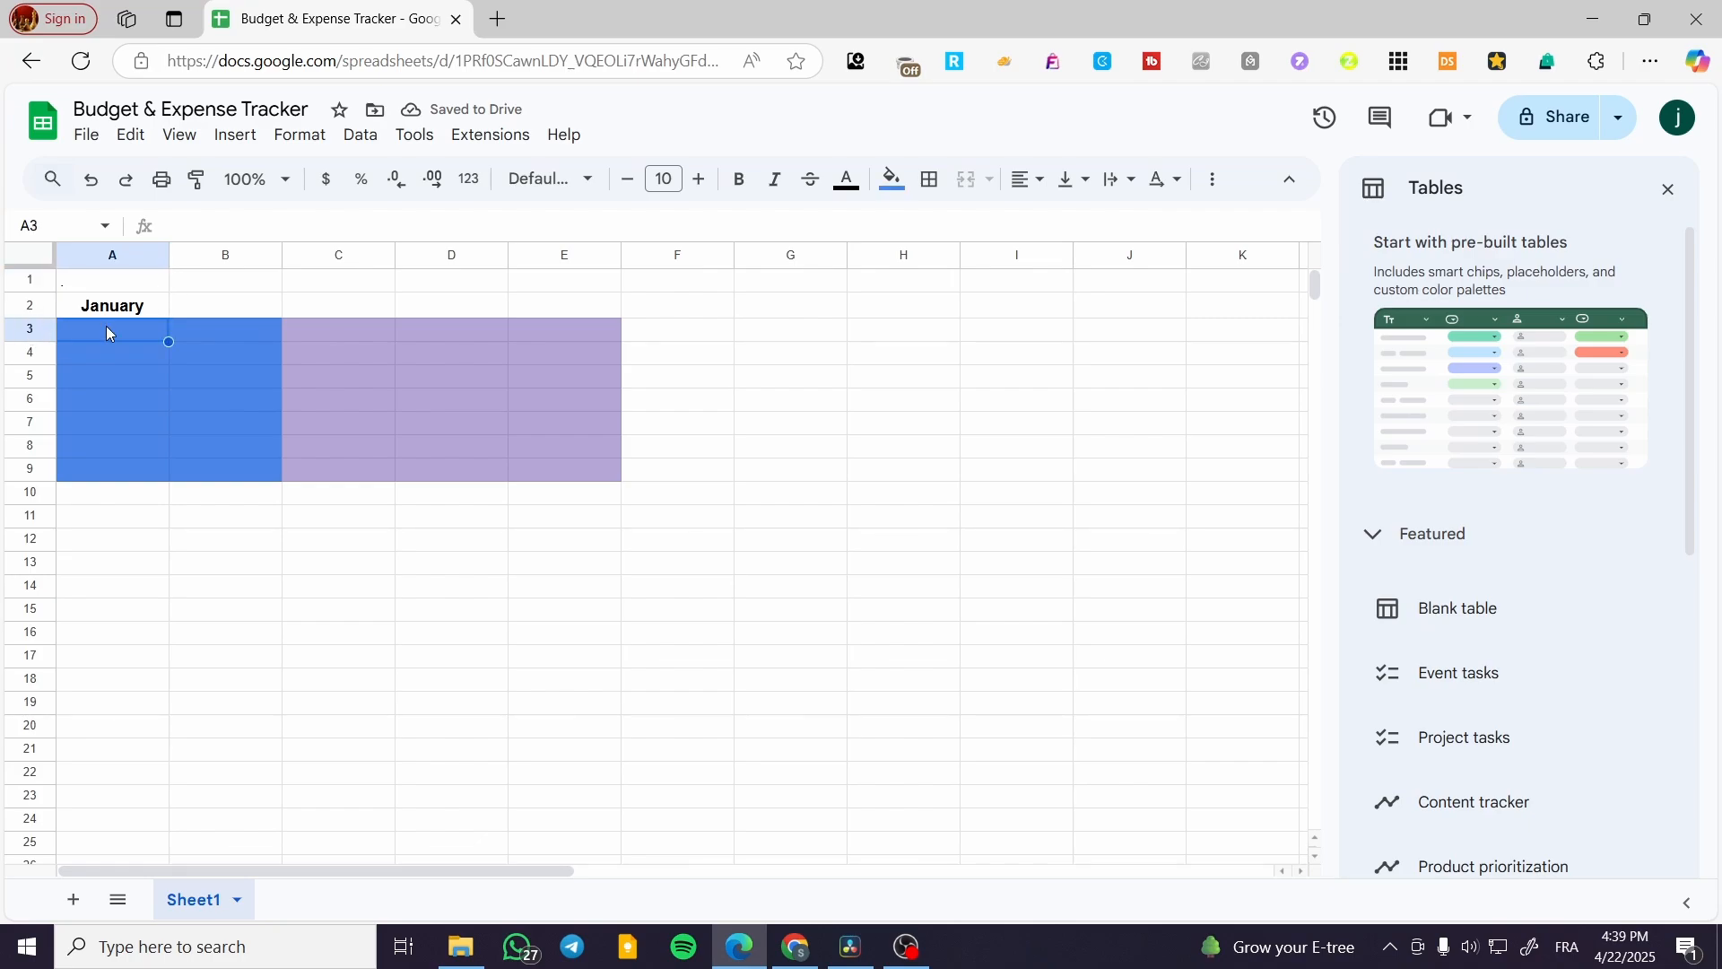
{"action": "double_click", "coordinate": [139, 329]}
{"action": "type", "text": "Epense"}
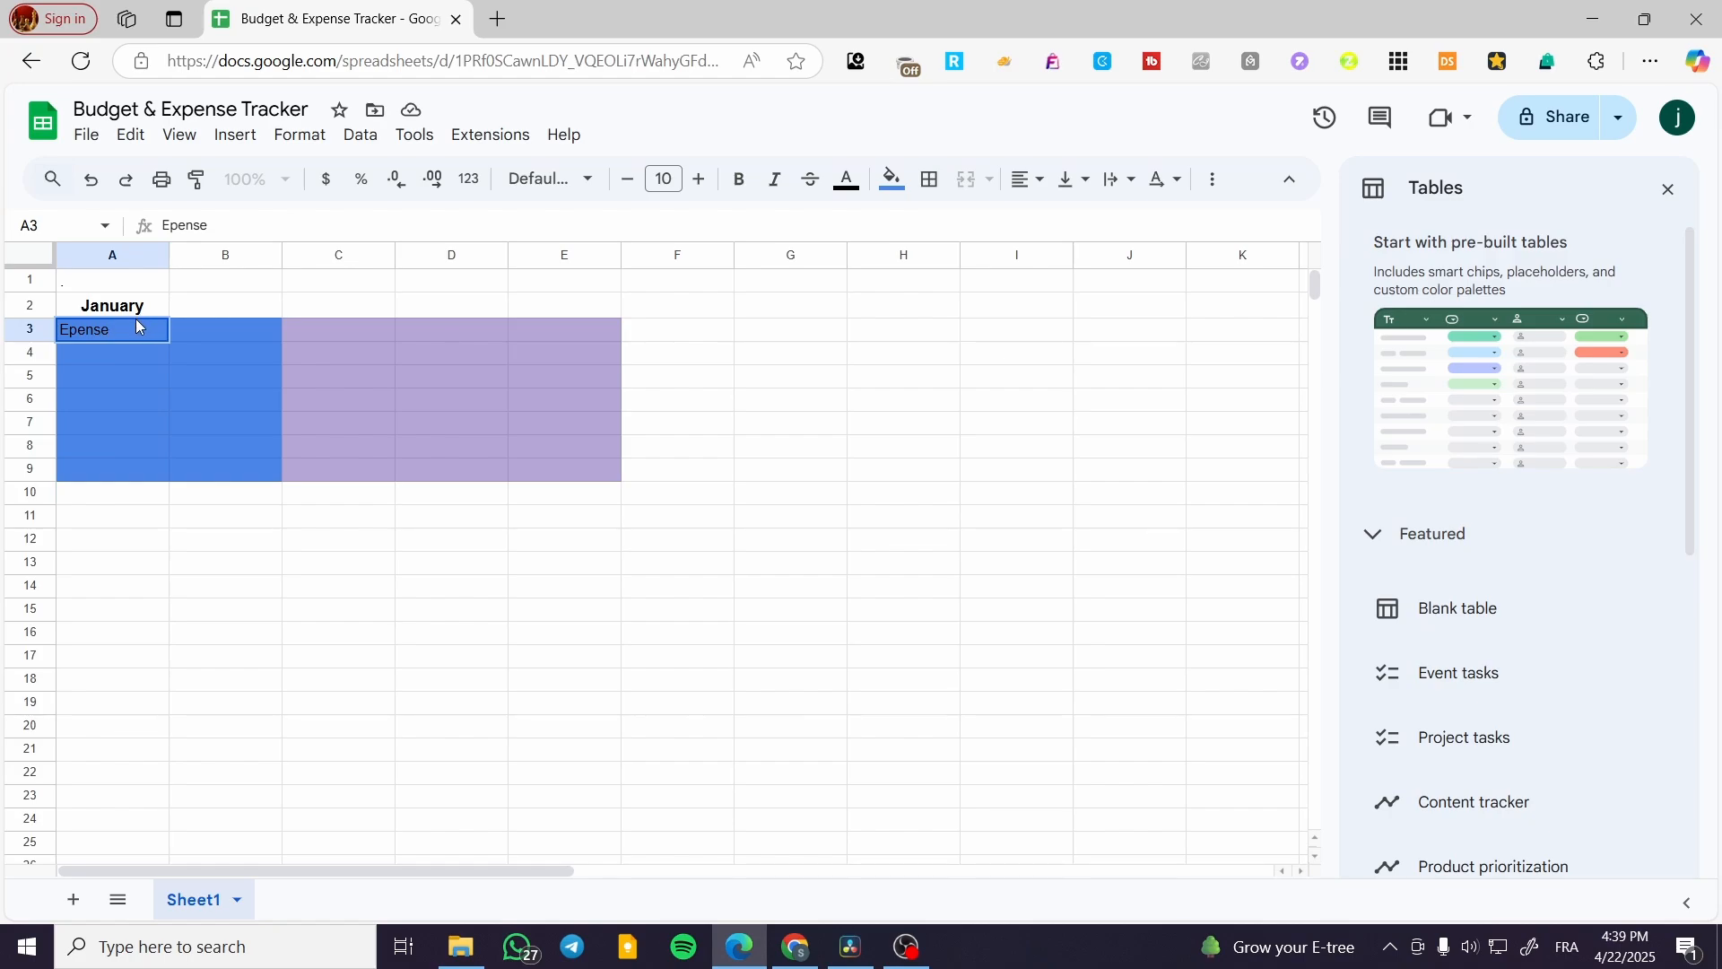
{"action": "type", "text": "c"}
{"action": "type", "text": "s"}
{"action": "key", "text": "ctrl+a"}
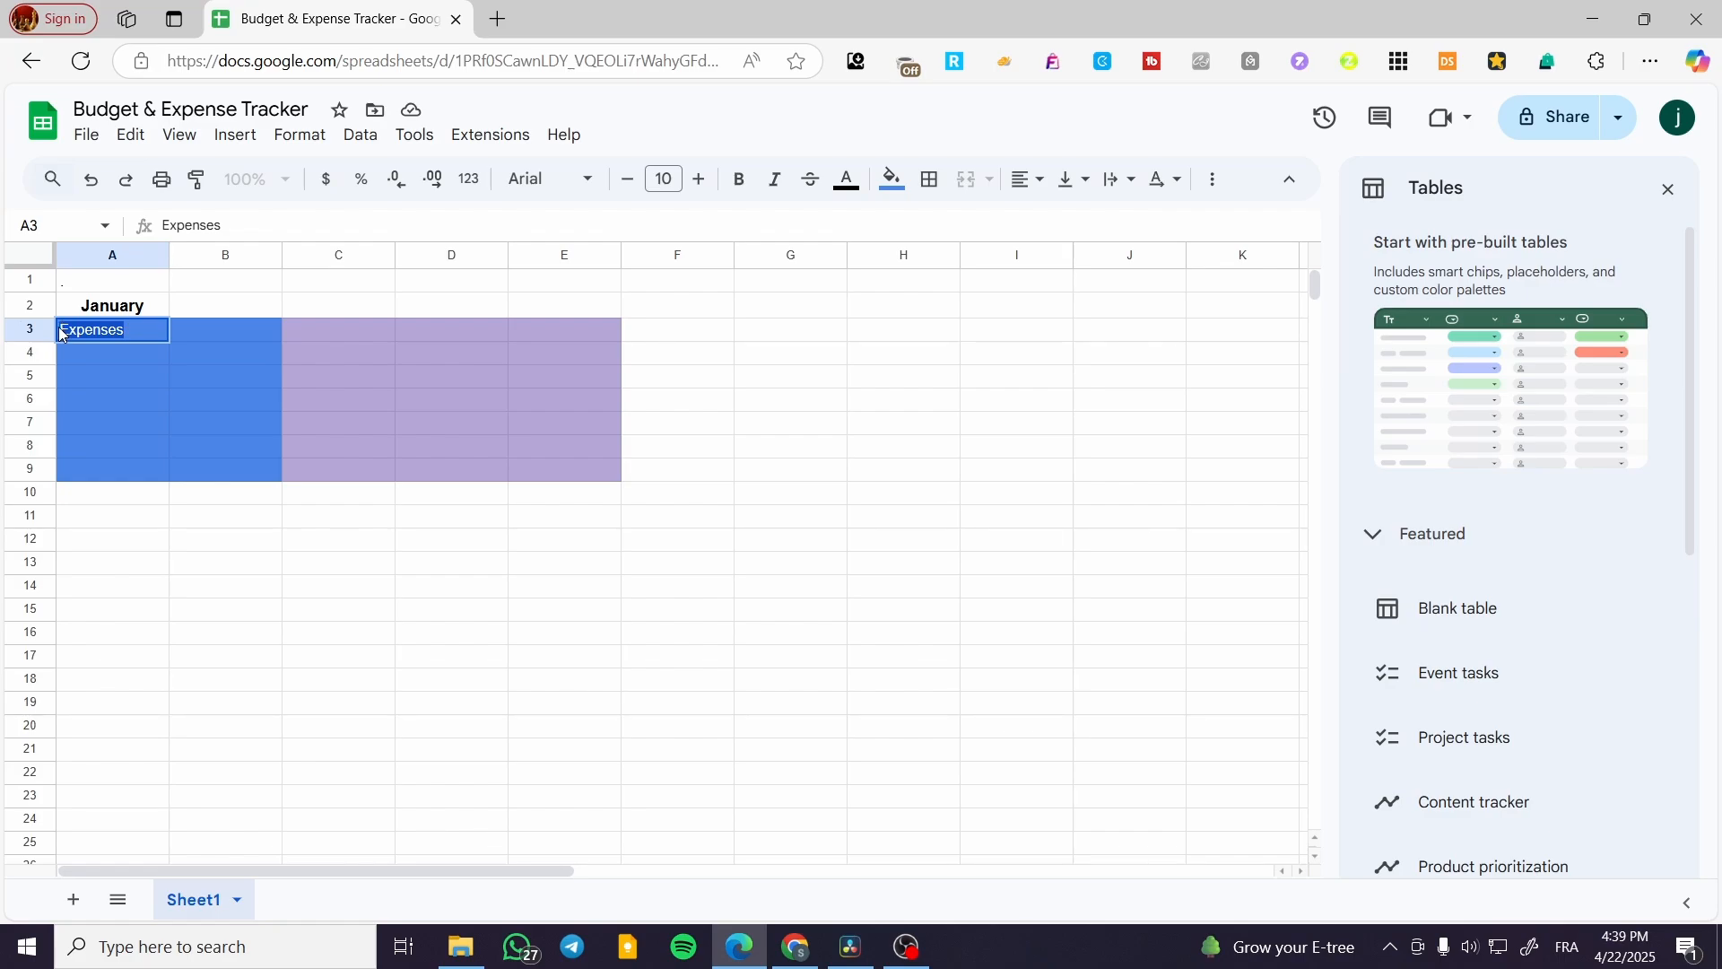
{"action": "type", "text": "Resources"}
Enter Expenses in cell B3 and copy the text into cell C3 of the purple block.
{"action": "double_click", "coordinate": [237, 325]}
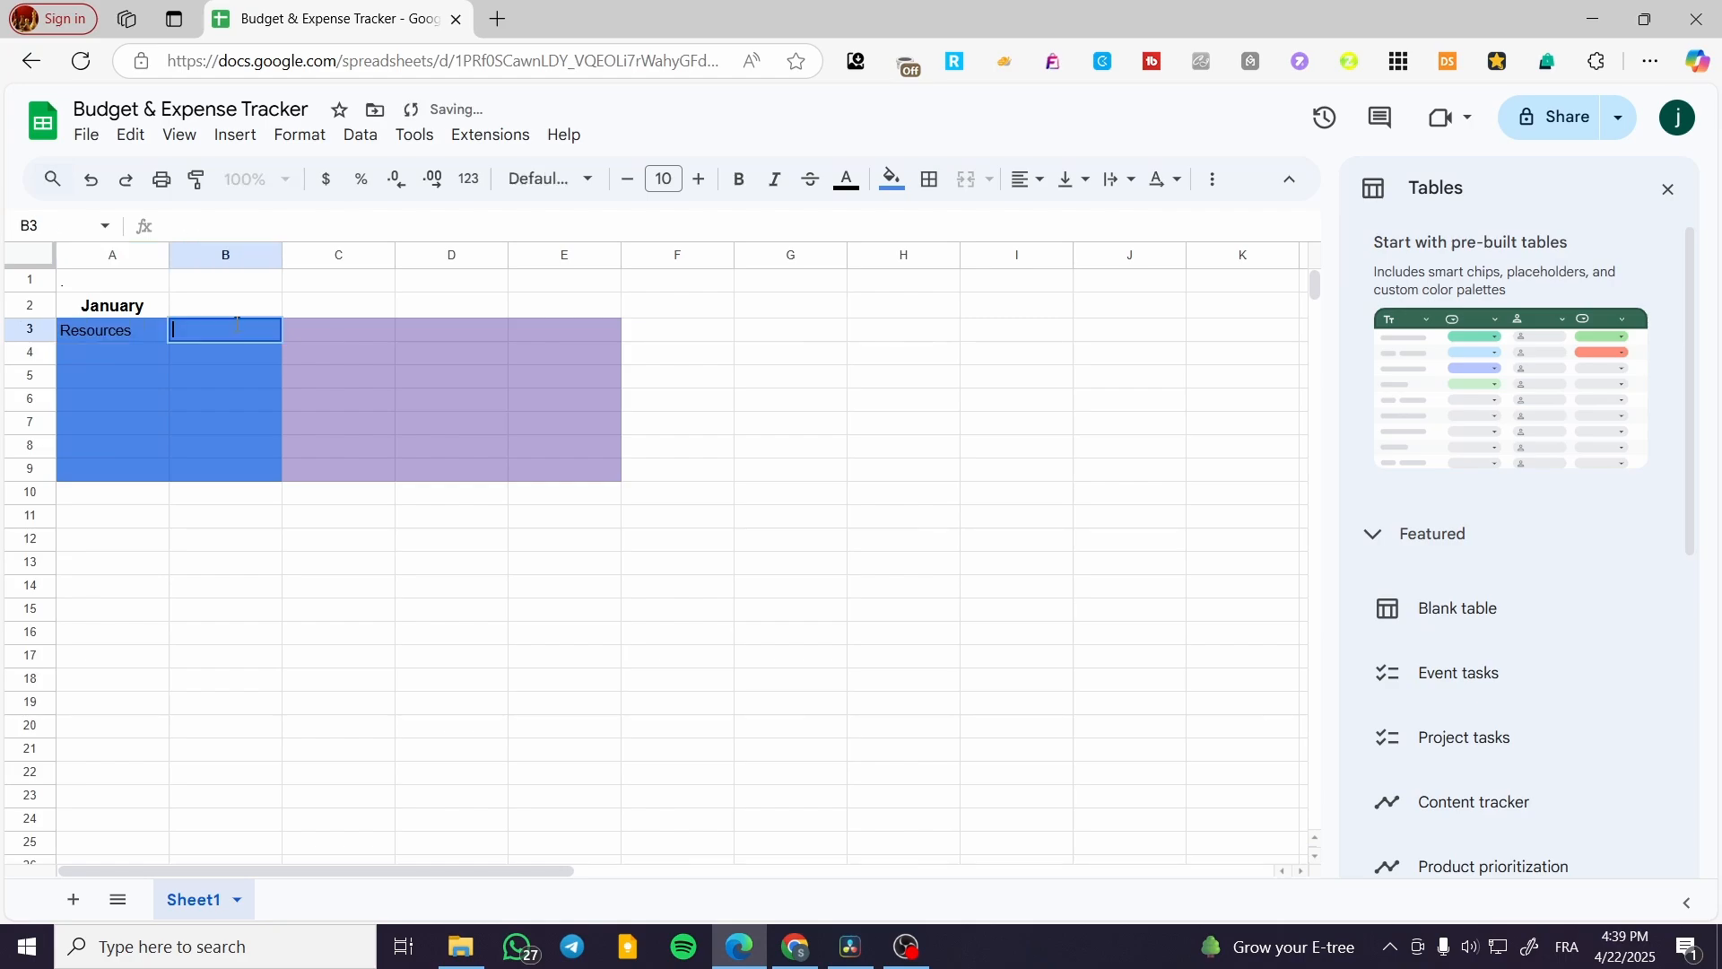
{"action": "type", "text": "Expens"}
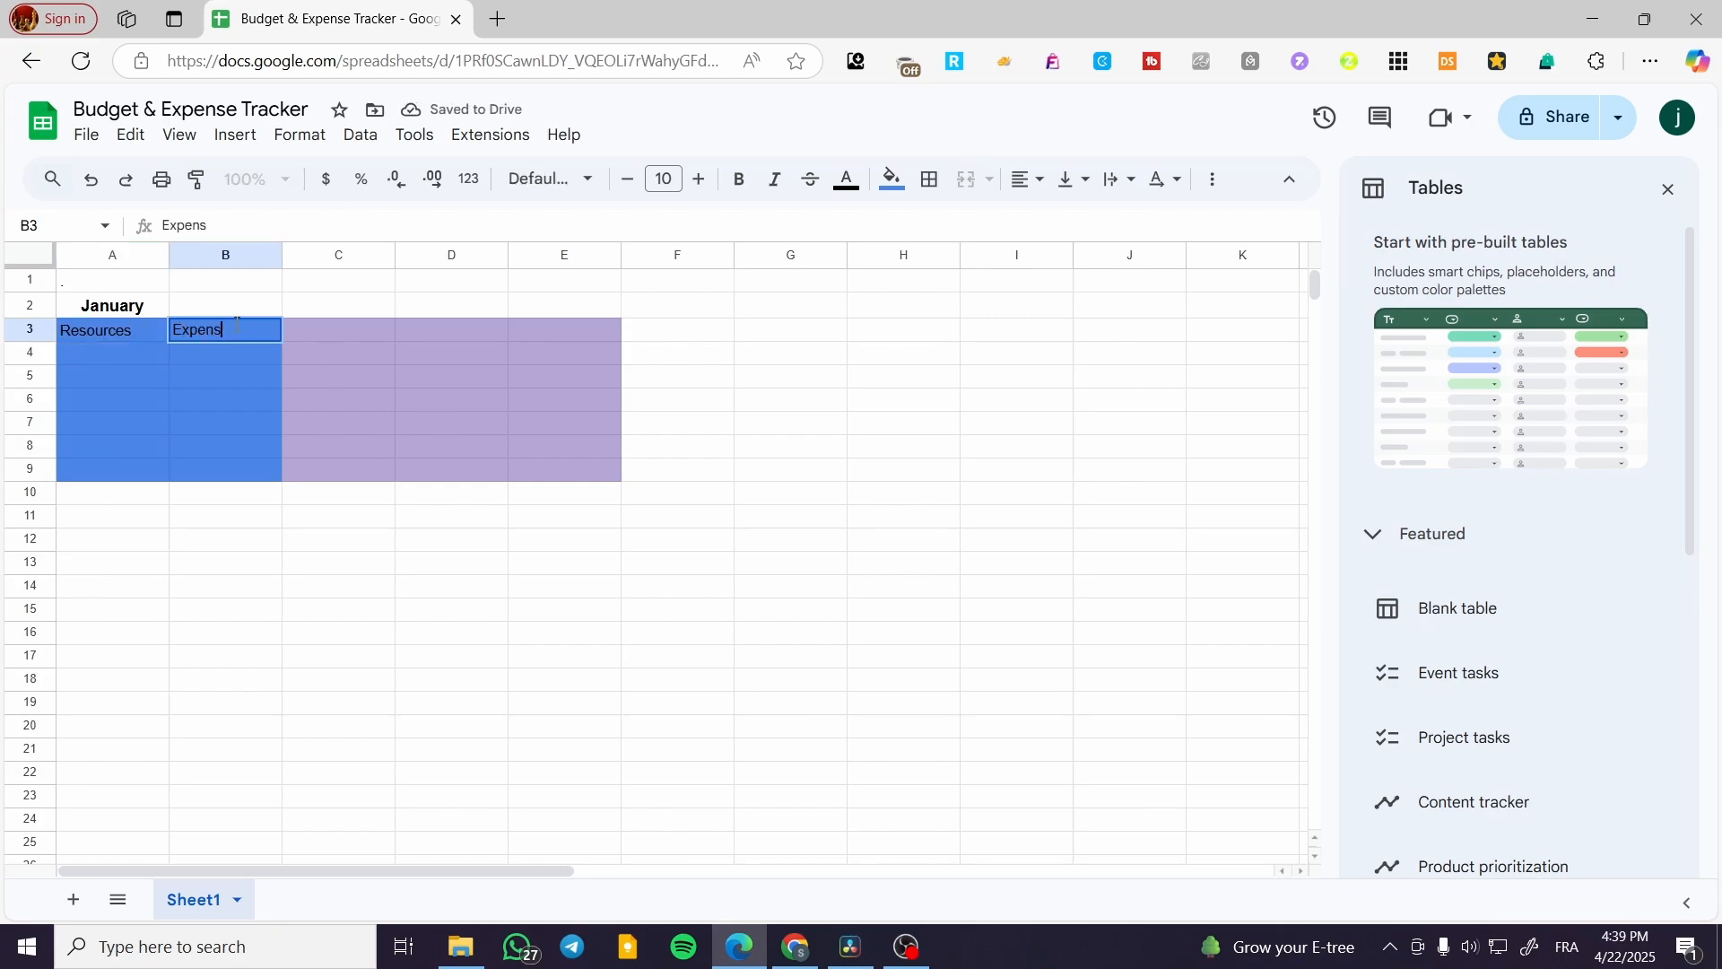
{"action": "type", "text": "es"}
{"action": "double_click", "coordinate": [262, 336]}
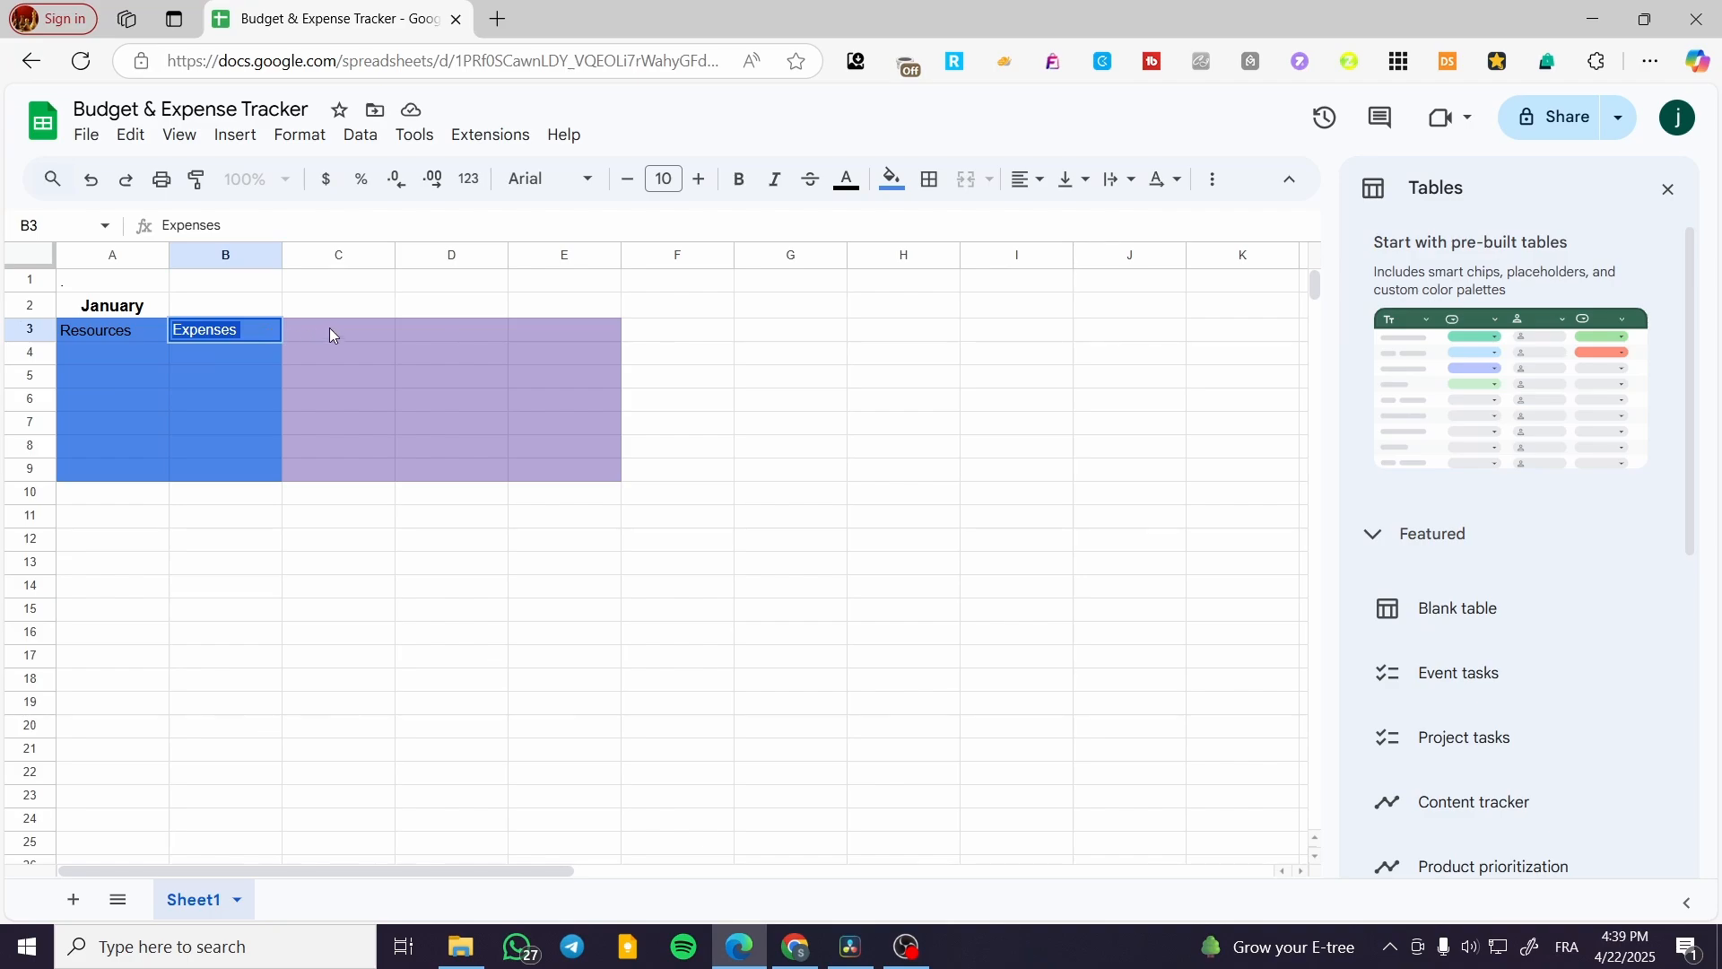
{"action": "key", "text": "ctrl+c"}
{"action": "left_click", "coordinate": [330, 327]}
{"action": "key", "text": "ctrl+v"}
Delete the Expenses text from cell B3.
{"action": "left_click", "coordinate": [253, 325]}
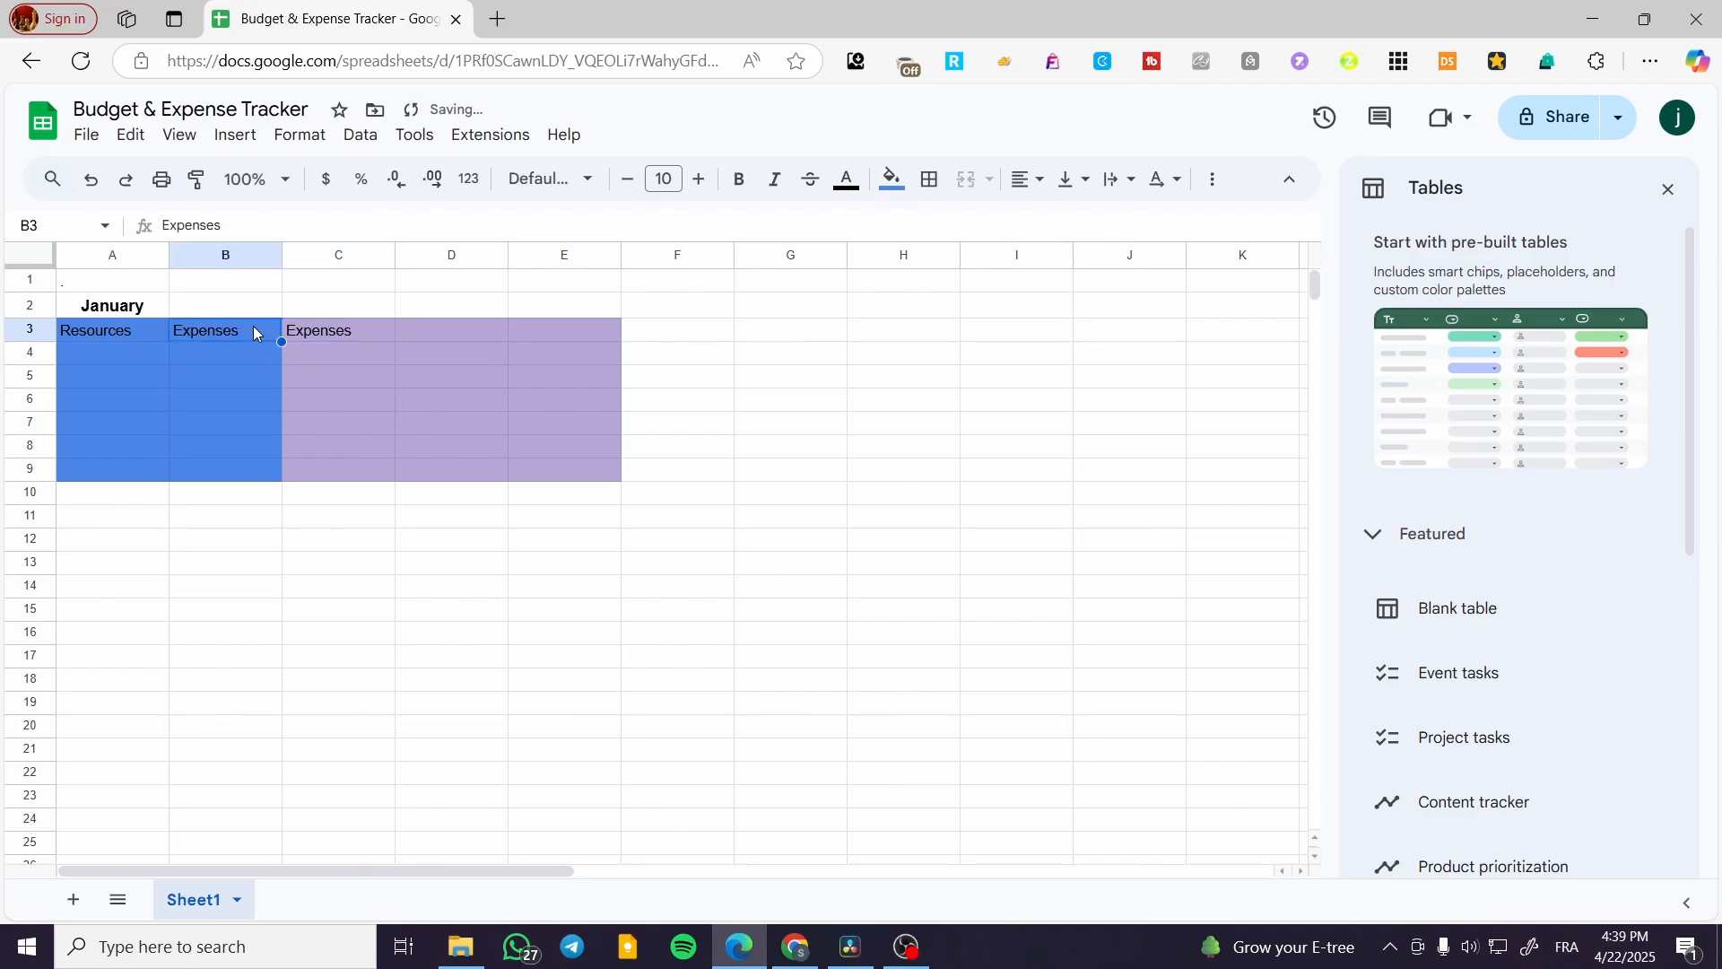
{"action": "double_click", "coordinate": [253, 326]}
{"action": "left_click_drag", "start_coordinate": [250, 329], "coordinate": [158, 326]}
{"action": "key", "text": "BackSpace"}
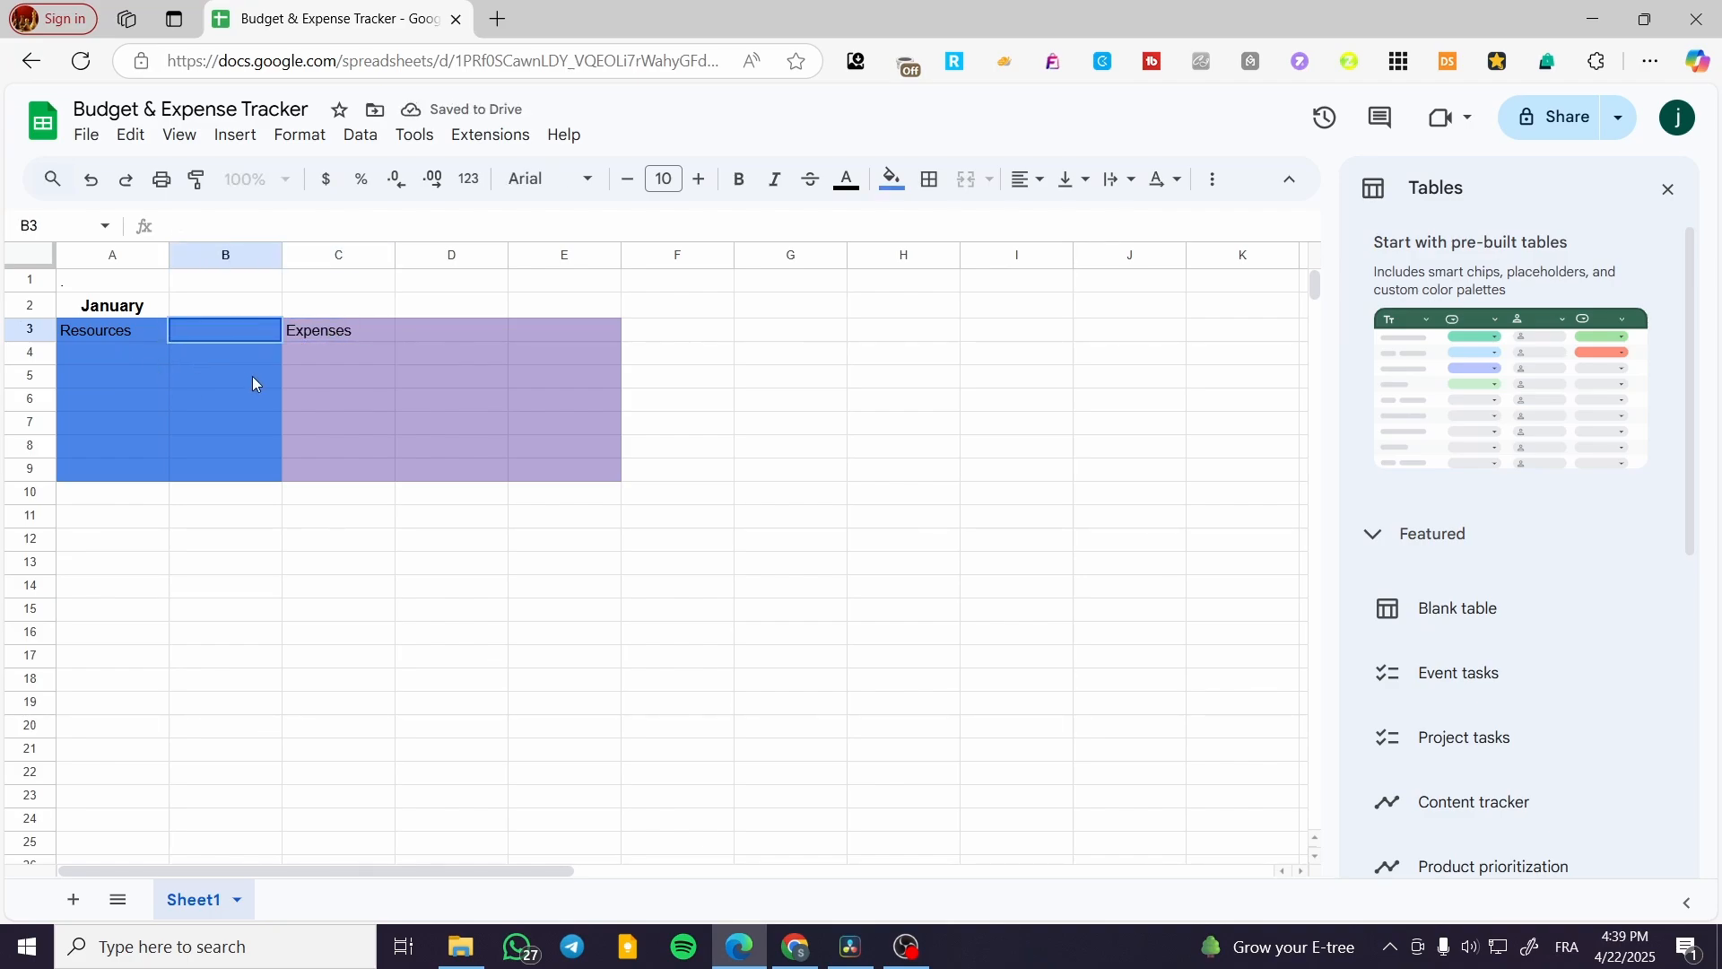
Make the Expenses heading in cell C3 bold.
{"action": "left_click", "coordinate": [346, 327]}
{"action": "double_click", "coordinate": [346, 327]}
{"action": "left_click", "coordinate": [740, 180]}
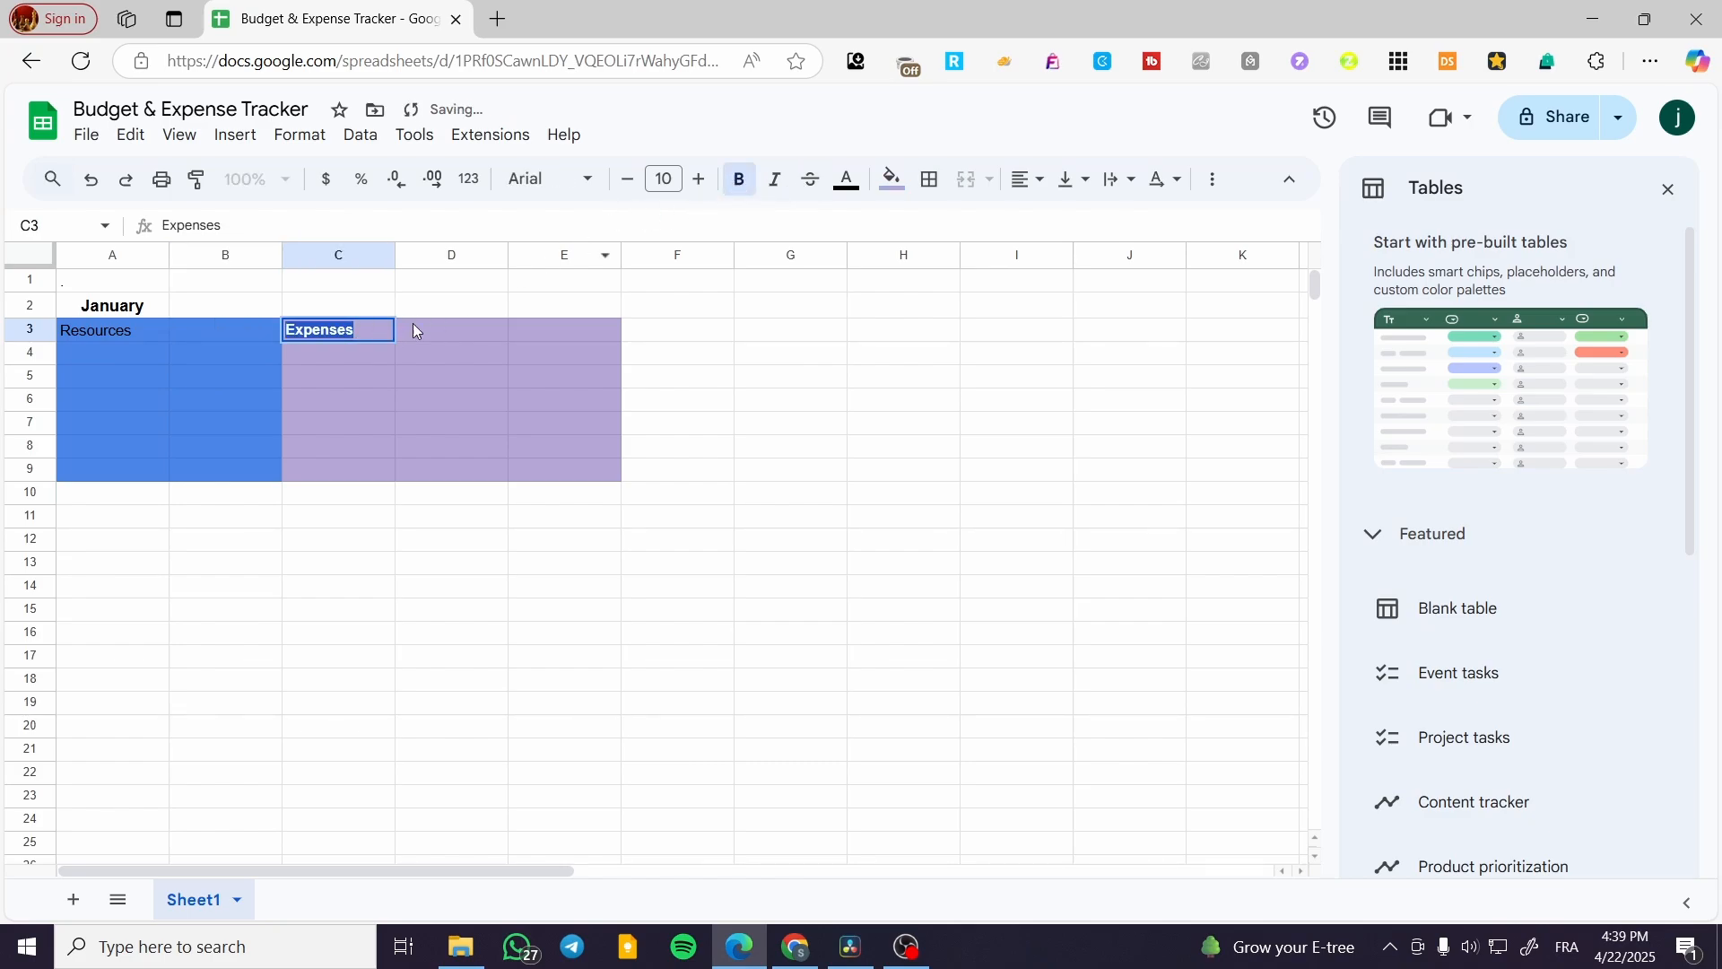
Make the Resources heading in cell A3 bold and set its font size to 12.
{"action": "left_click", "coordinate": [153, 328]}
{"action": "double_click", "coordinate": [152, 327]}
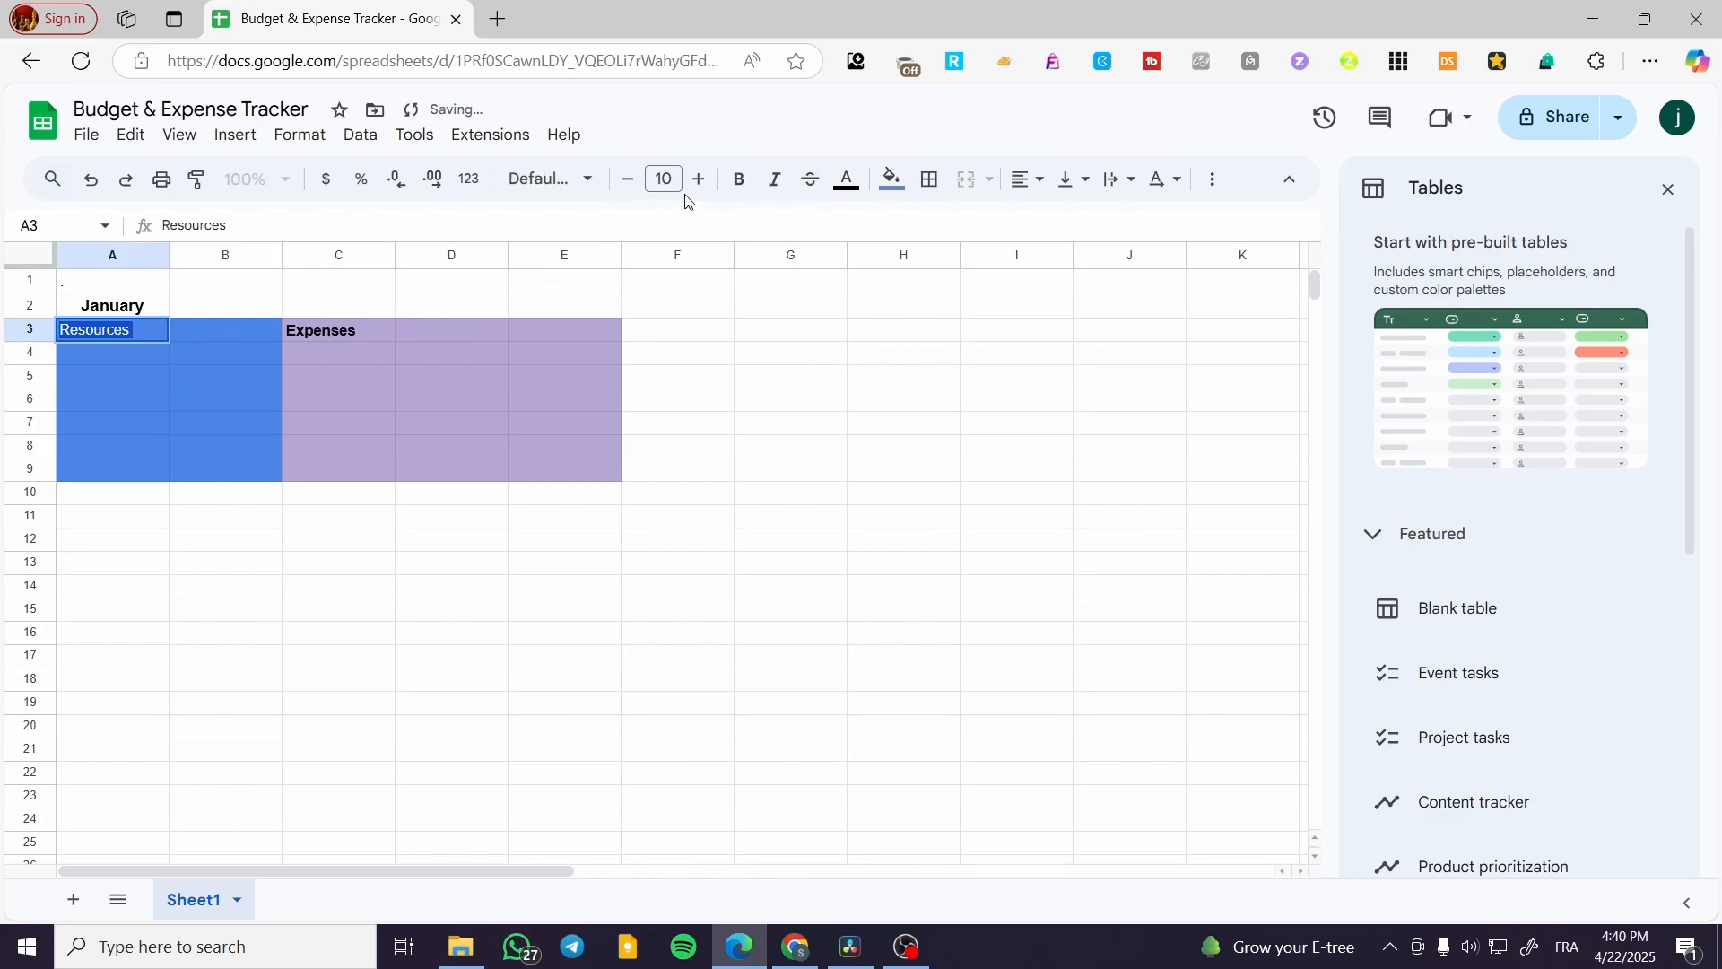
{"action": "left_click", "coordinate": [728, 186]}
{"action": "left_click", "coordinate": [699, 179]}
{"action": "left_click", "coordinate": [699, 179]}
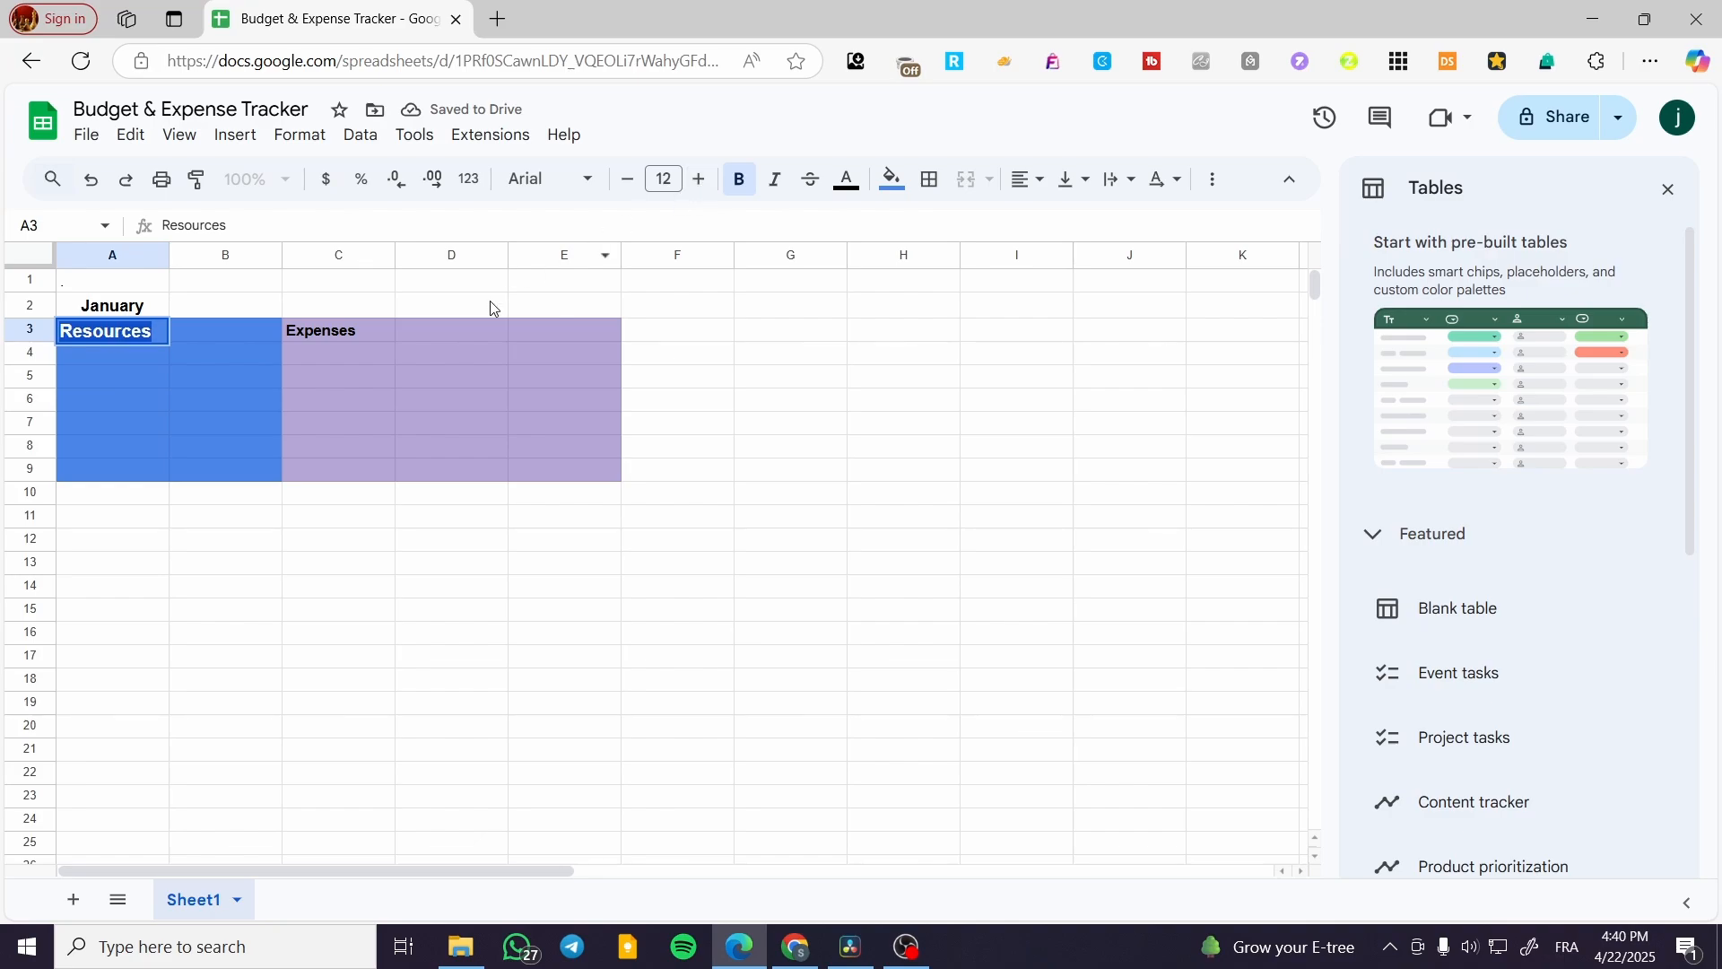
Set the font size of the Expenses heading in cell C3 to 12.
{"action": "left_click", "coordinate": [375, 334]}
{"action": "double_click", "coordinate": [374, 334]}
{"action": "left_click", "coordinate": [699, 180]}
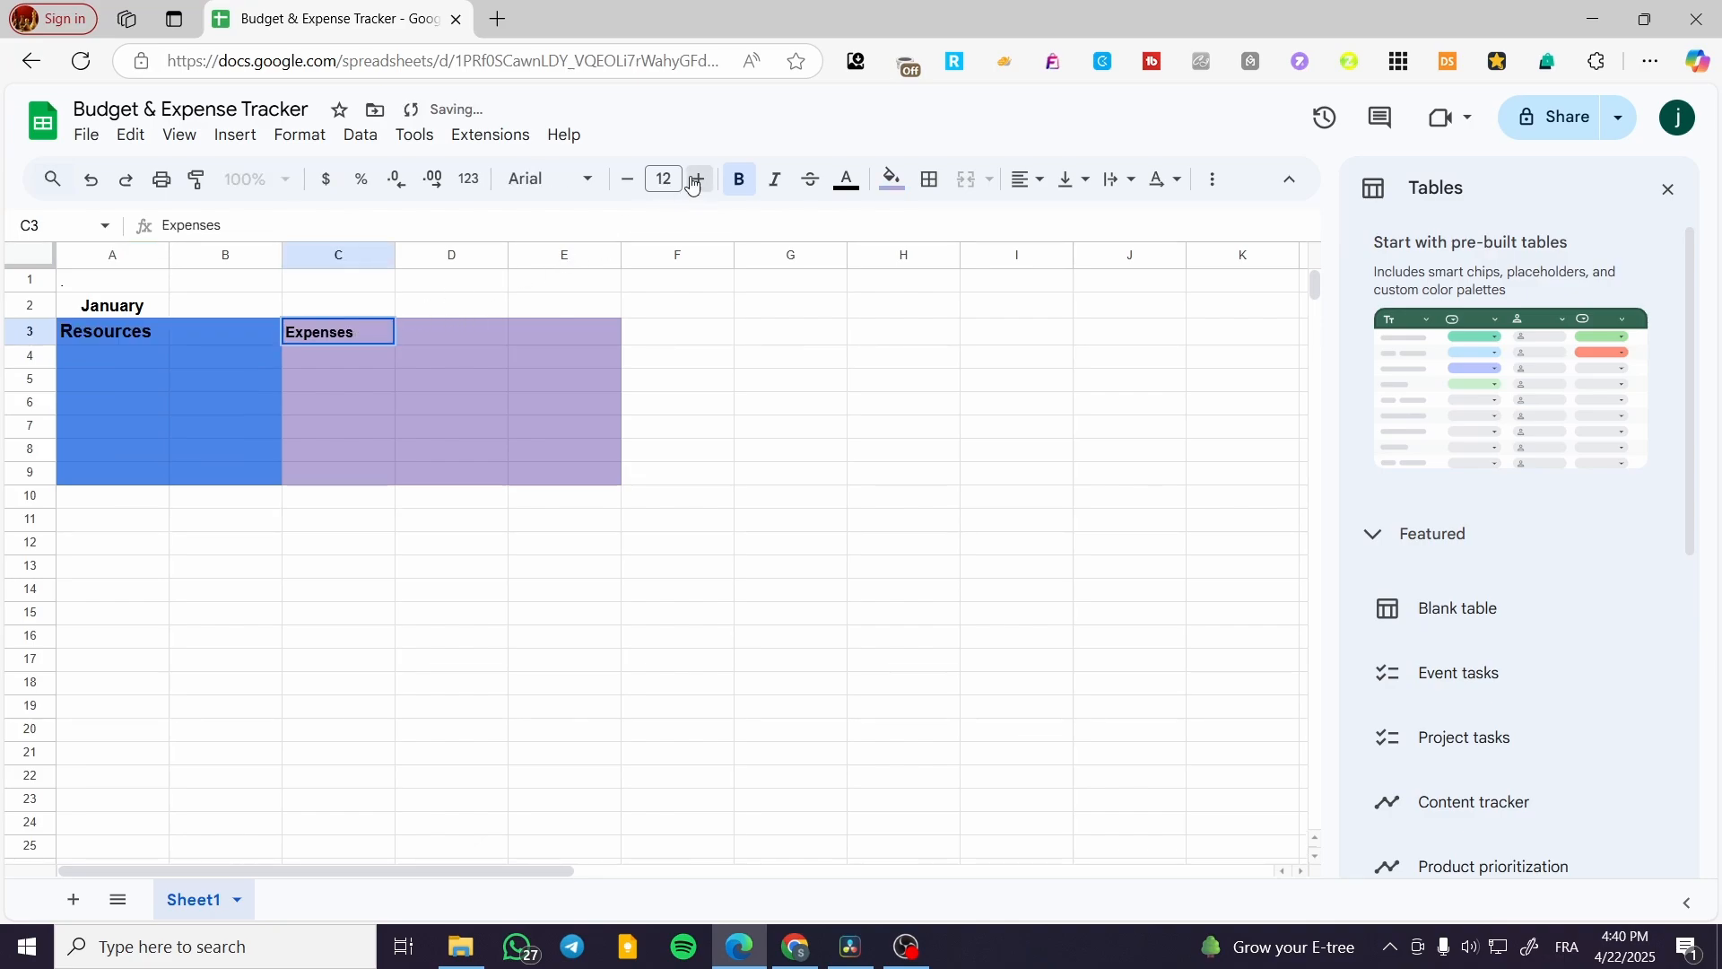
{"action": "left_click", "coordinate": [633, 184]}
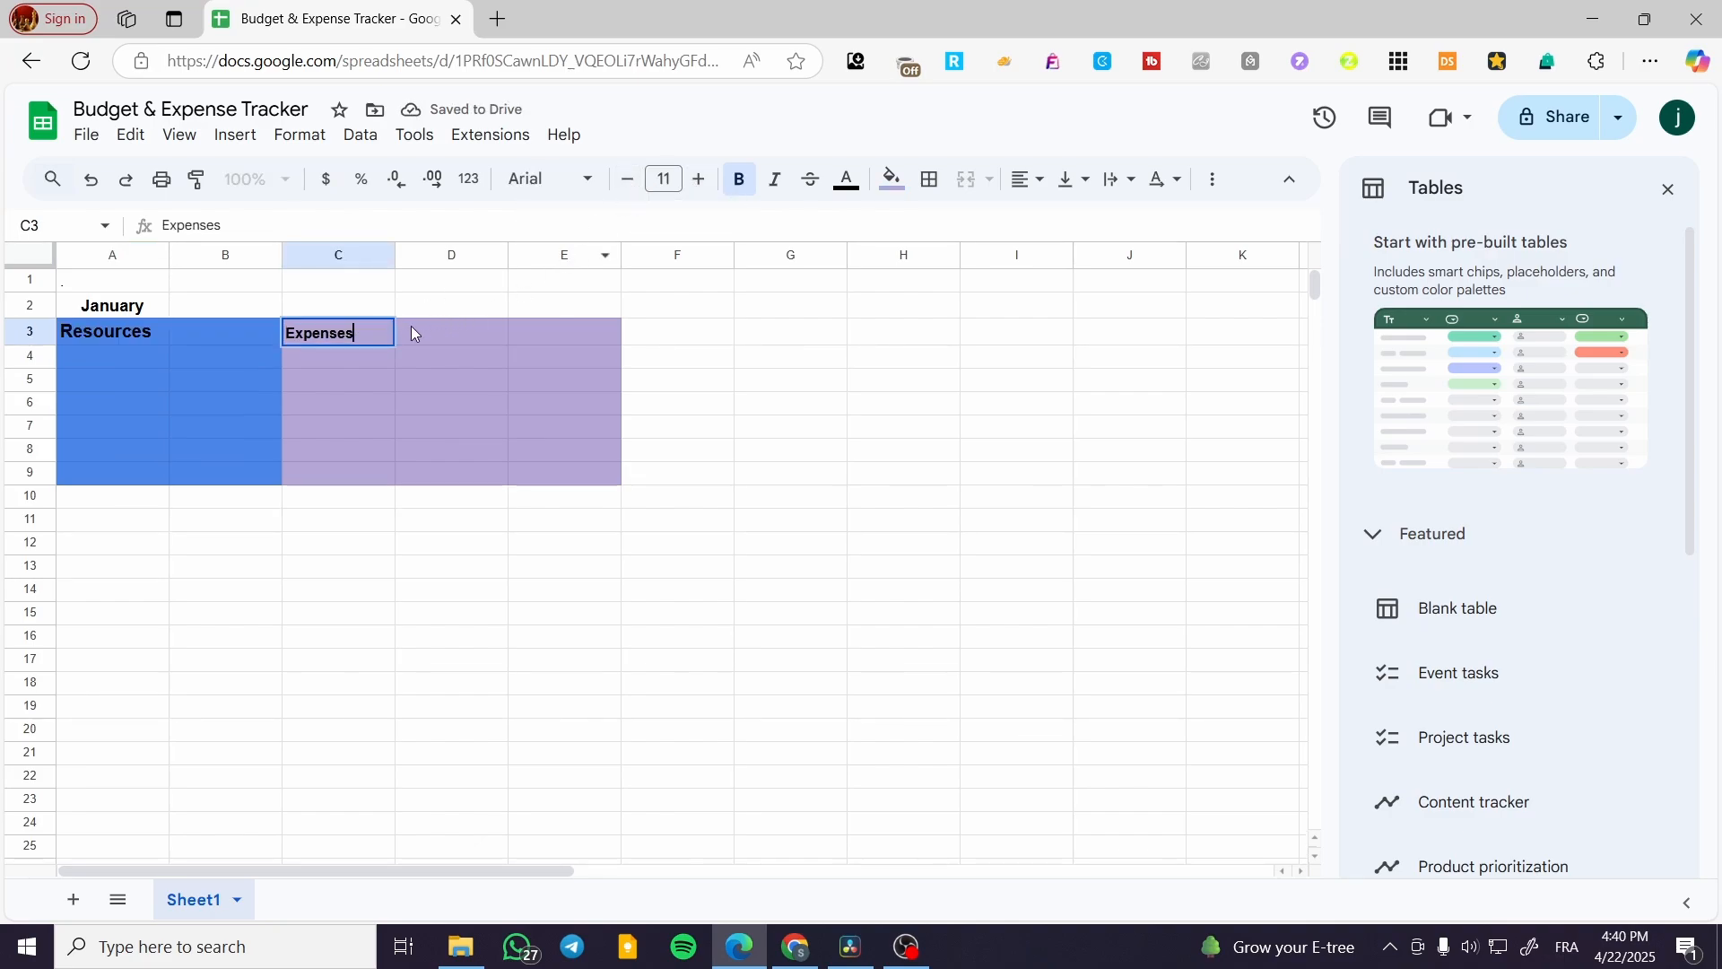
{"action": "key", "text": "ctrl+a"}
{"action": "left_click", "coordinate": [699, 179]}
{"action": "left_click", "coordinate": [699, 188]}
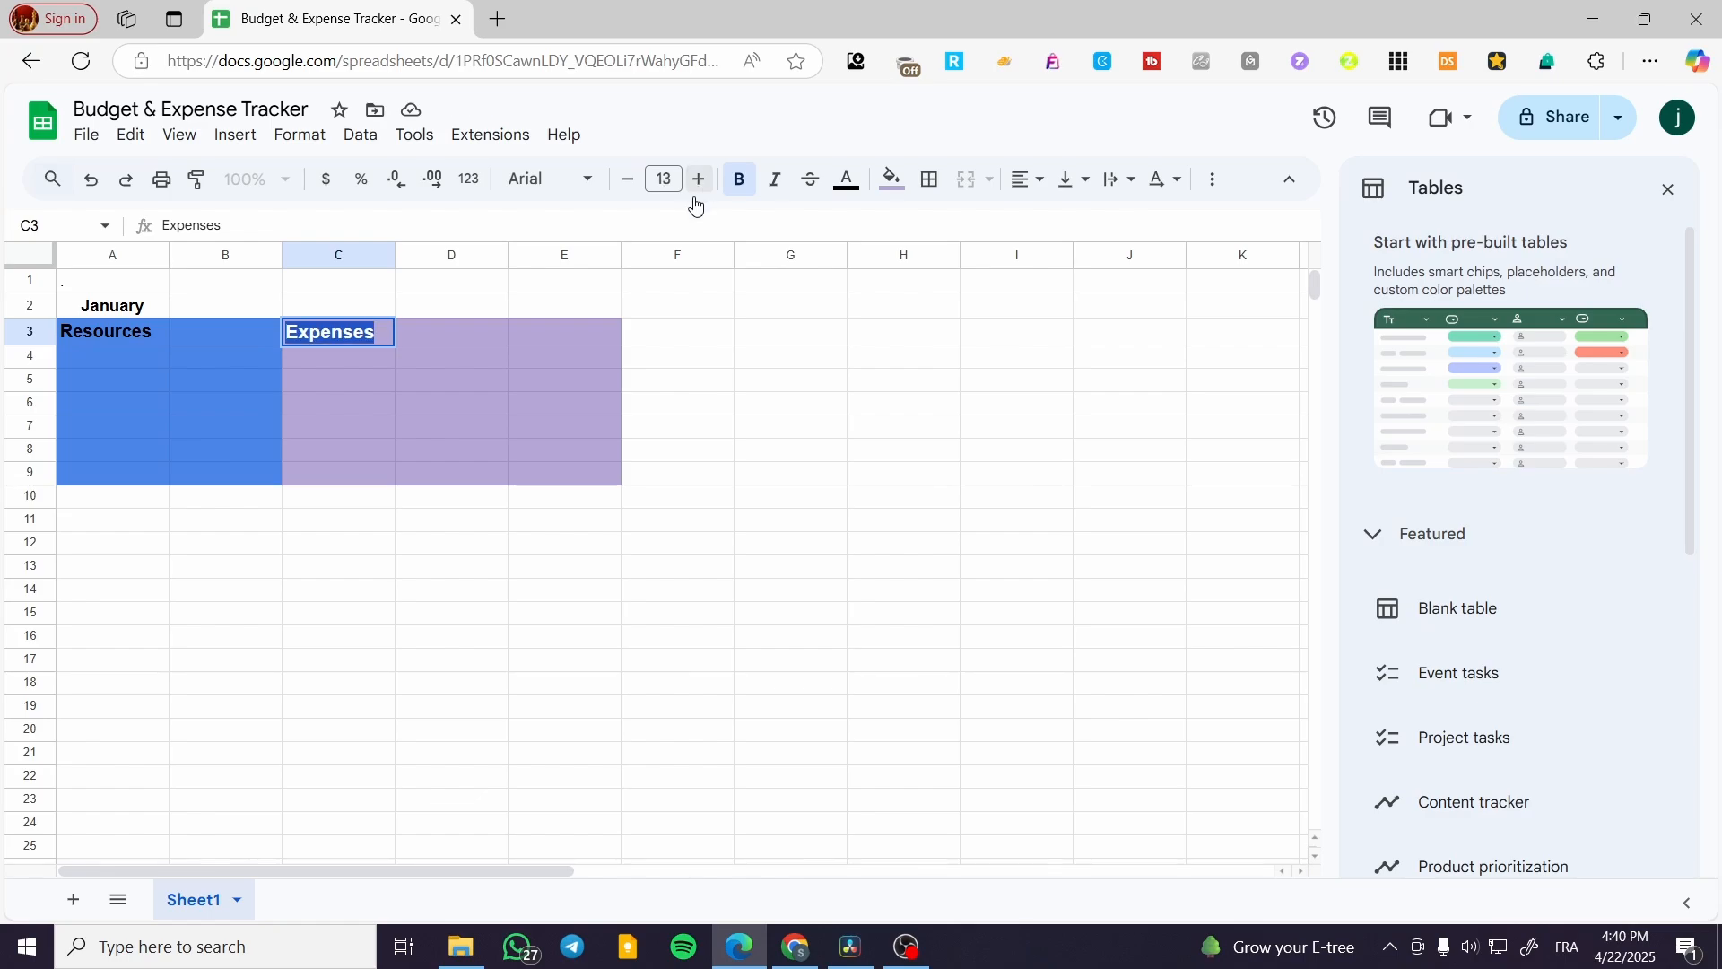
{"action": "left_click", "coordinate": [627, 183]}
{"action": "left_click", "coordinate": [677, 449]}
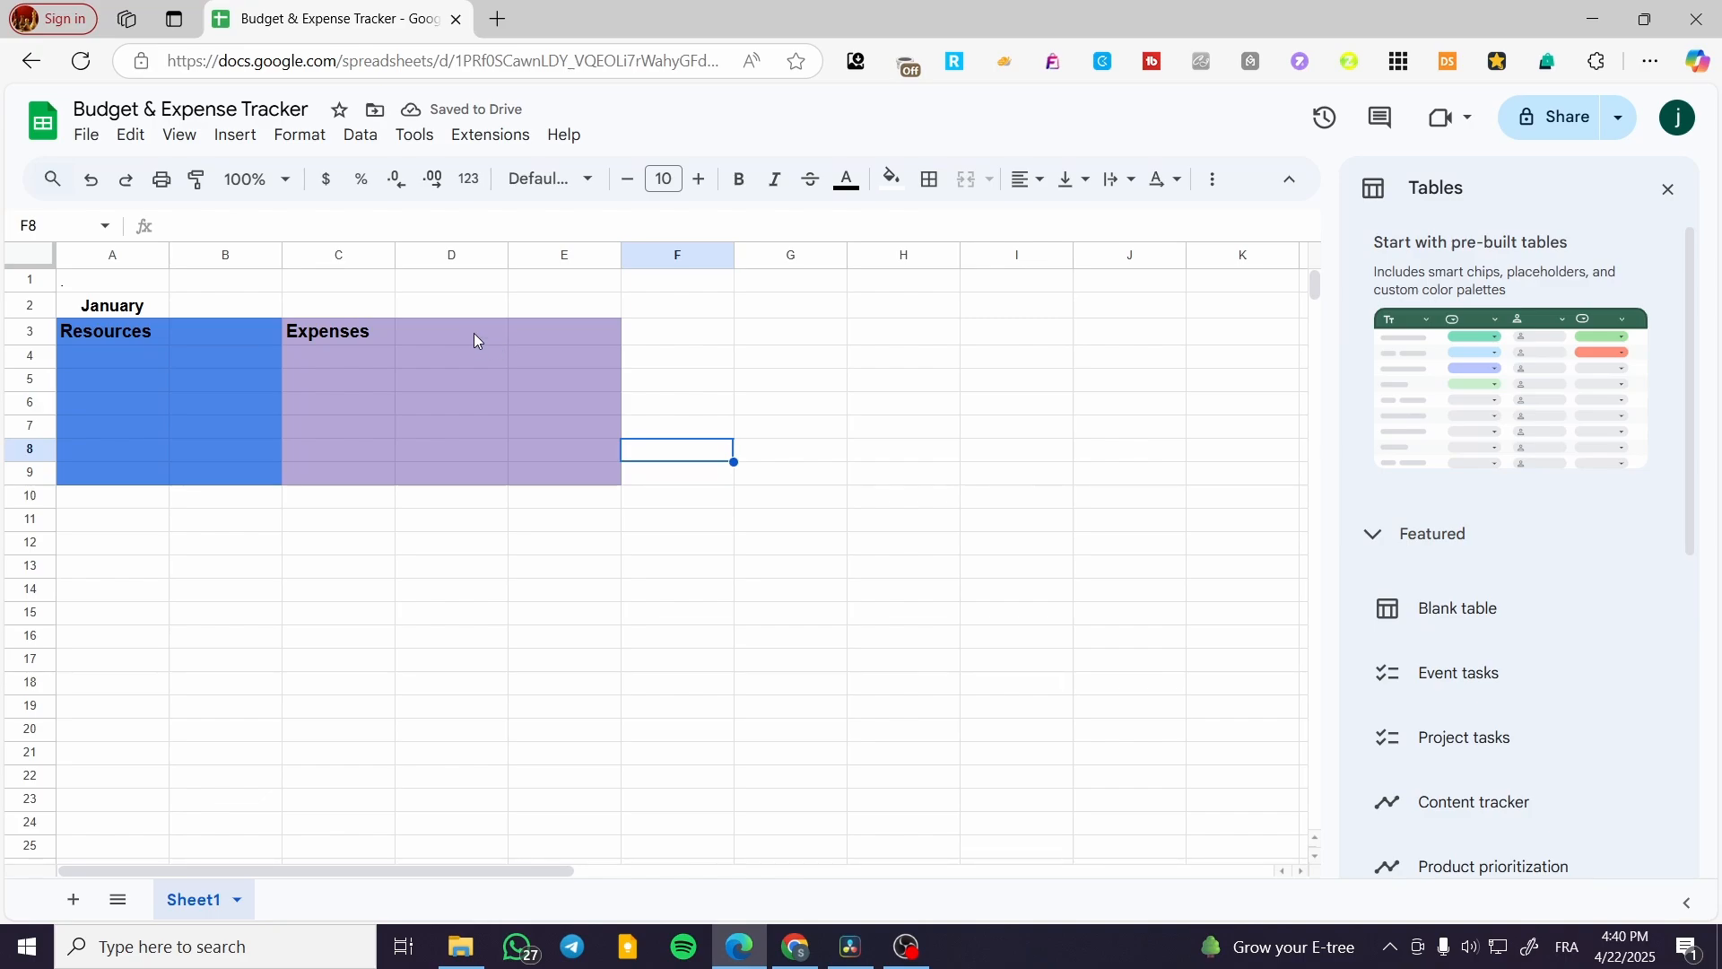
Enter the labels Total Expenses in cell G3 and Total Resources in cell G4, outside the coloured blocks.
{"action": "double_click", "coordinate": [820, 333]}
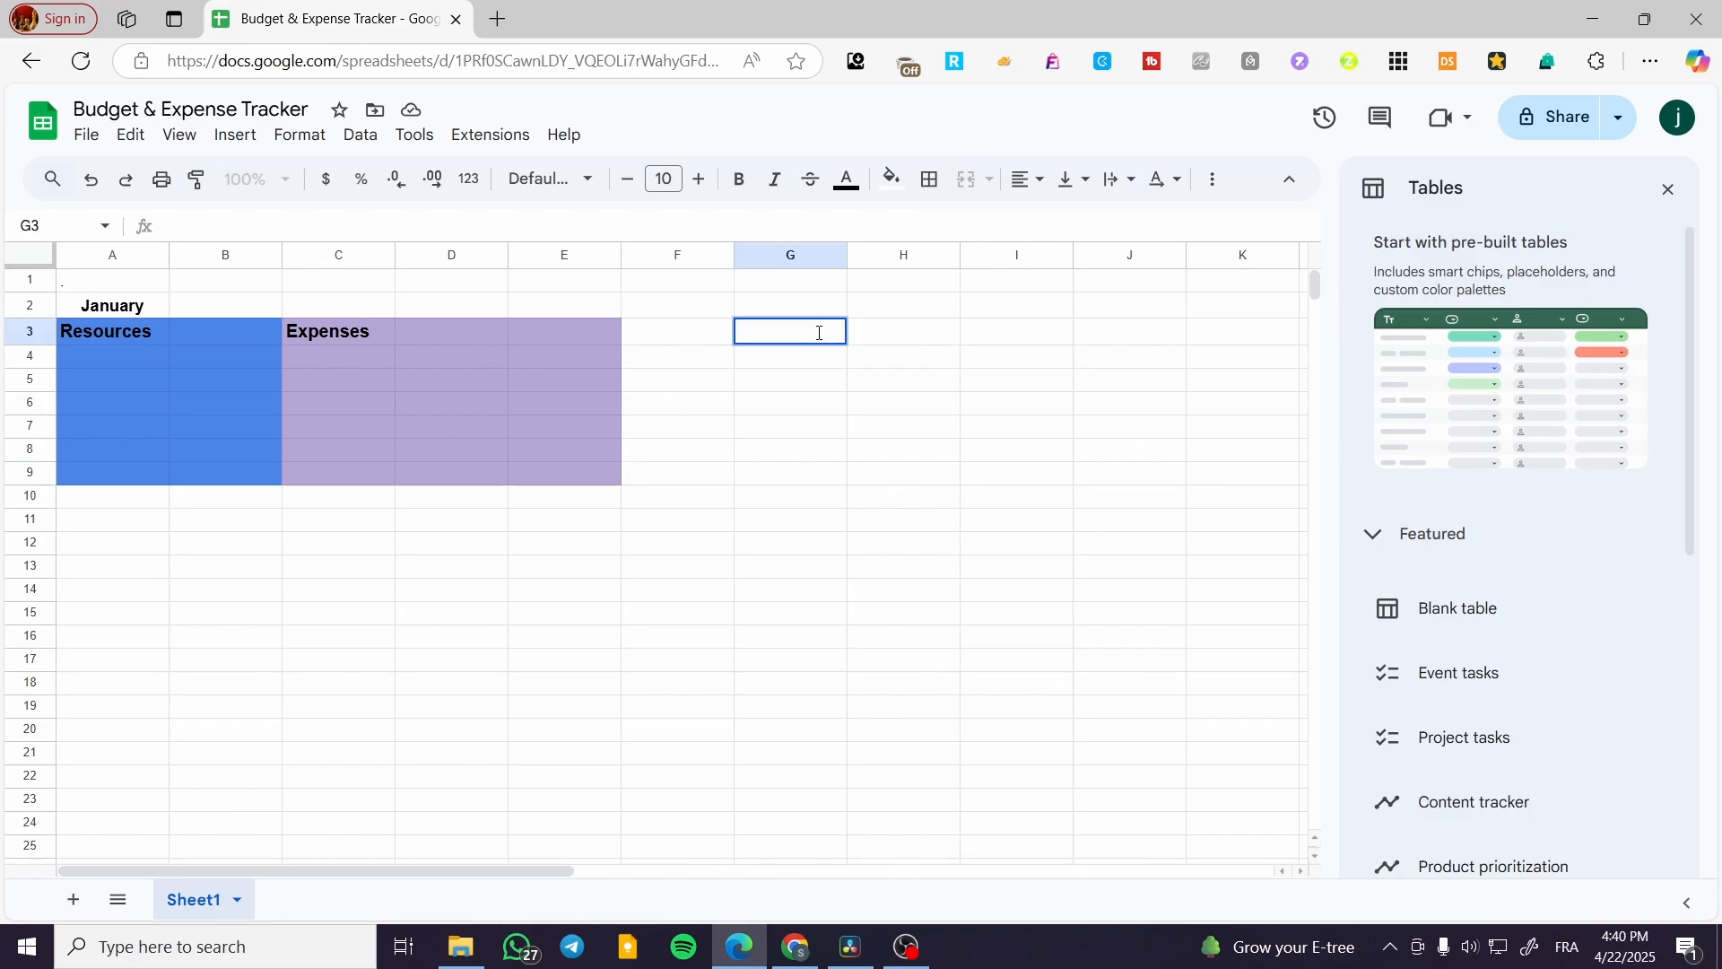
{"action": "type", "text": "Toa"}
{"action": "type", "text": "al"}
{"action": "type", "text": " Expenses"}
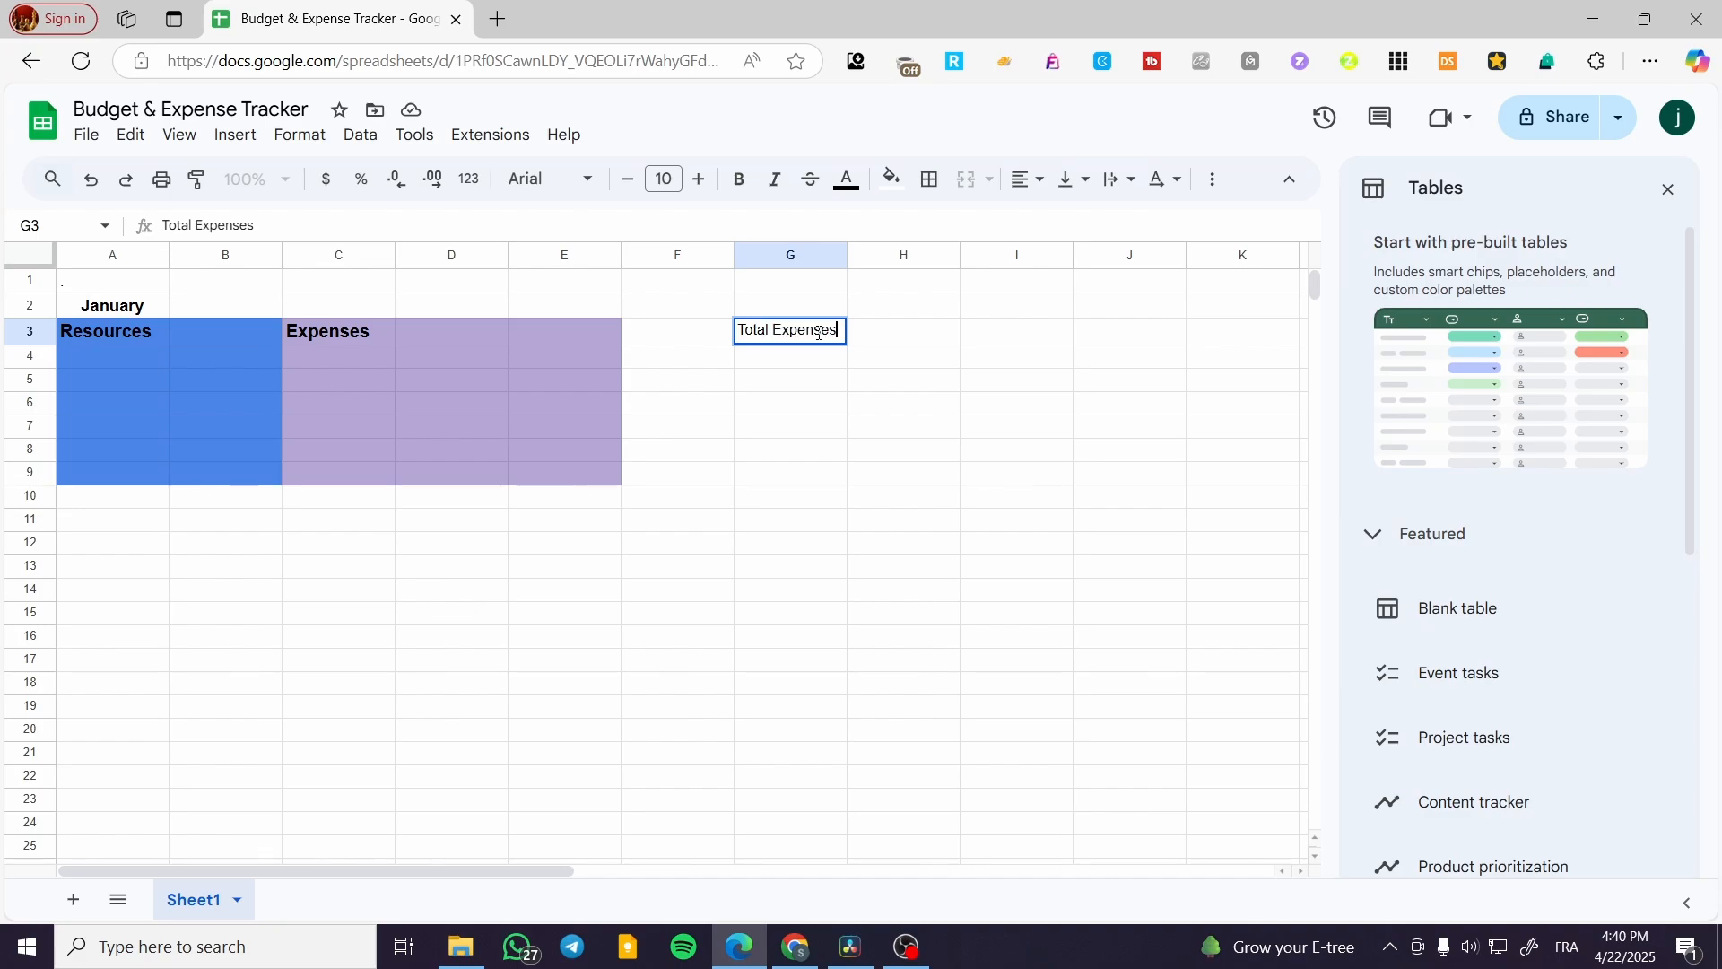
{"action": "double_click", "coordinate": [788, 356]}
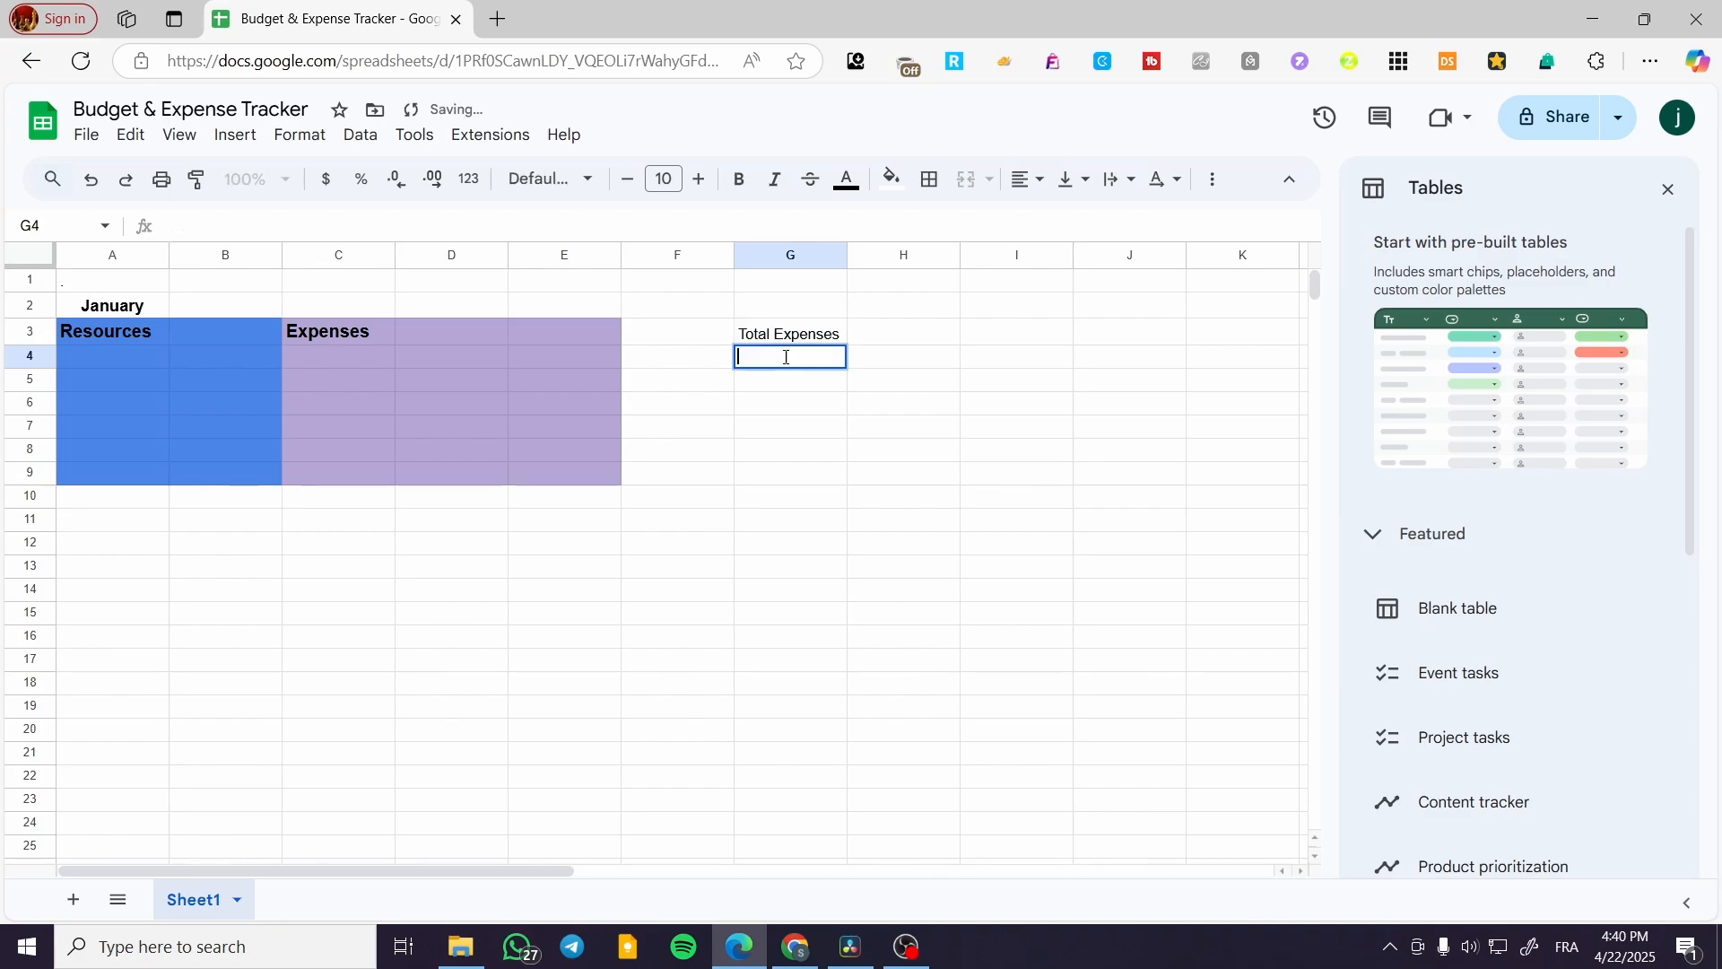
{"action": "type", "text": "Total"}
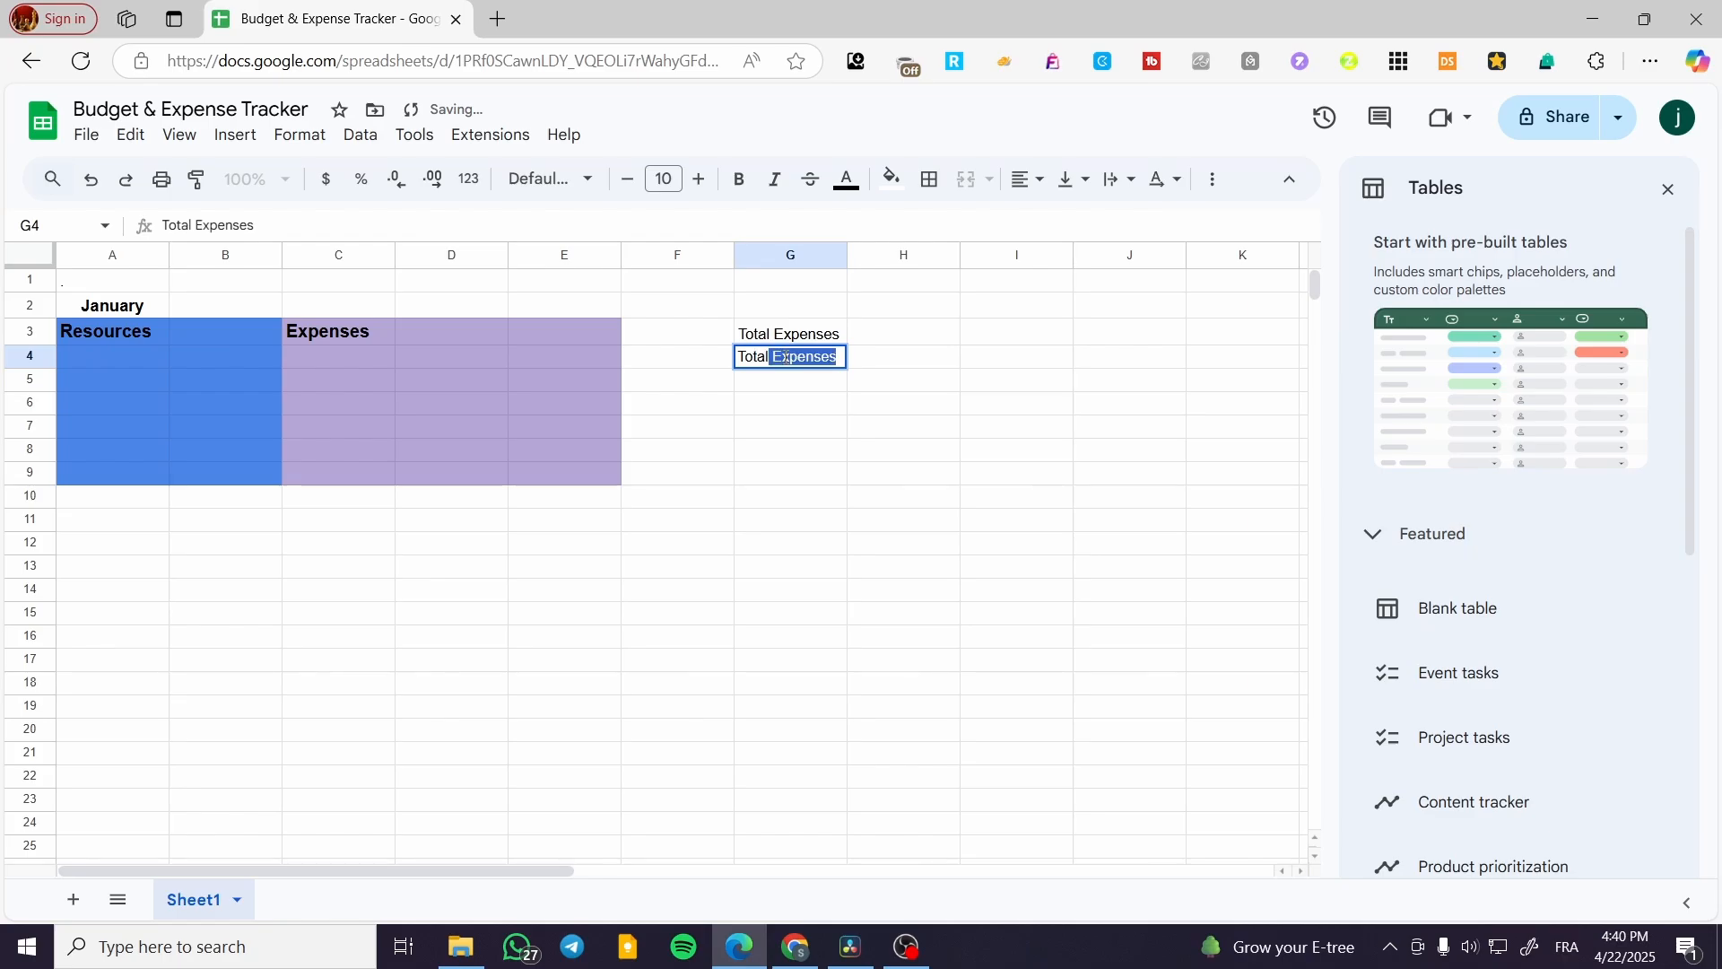
{"action": "type", "text": " R"}
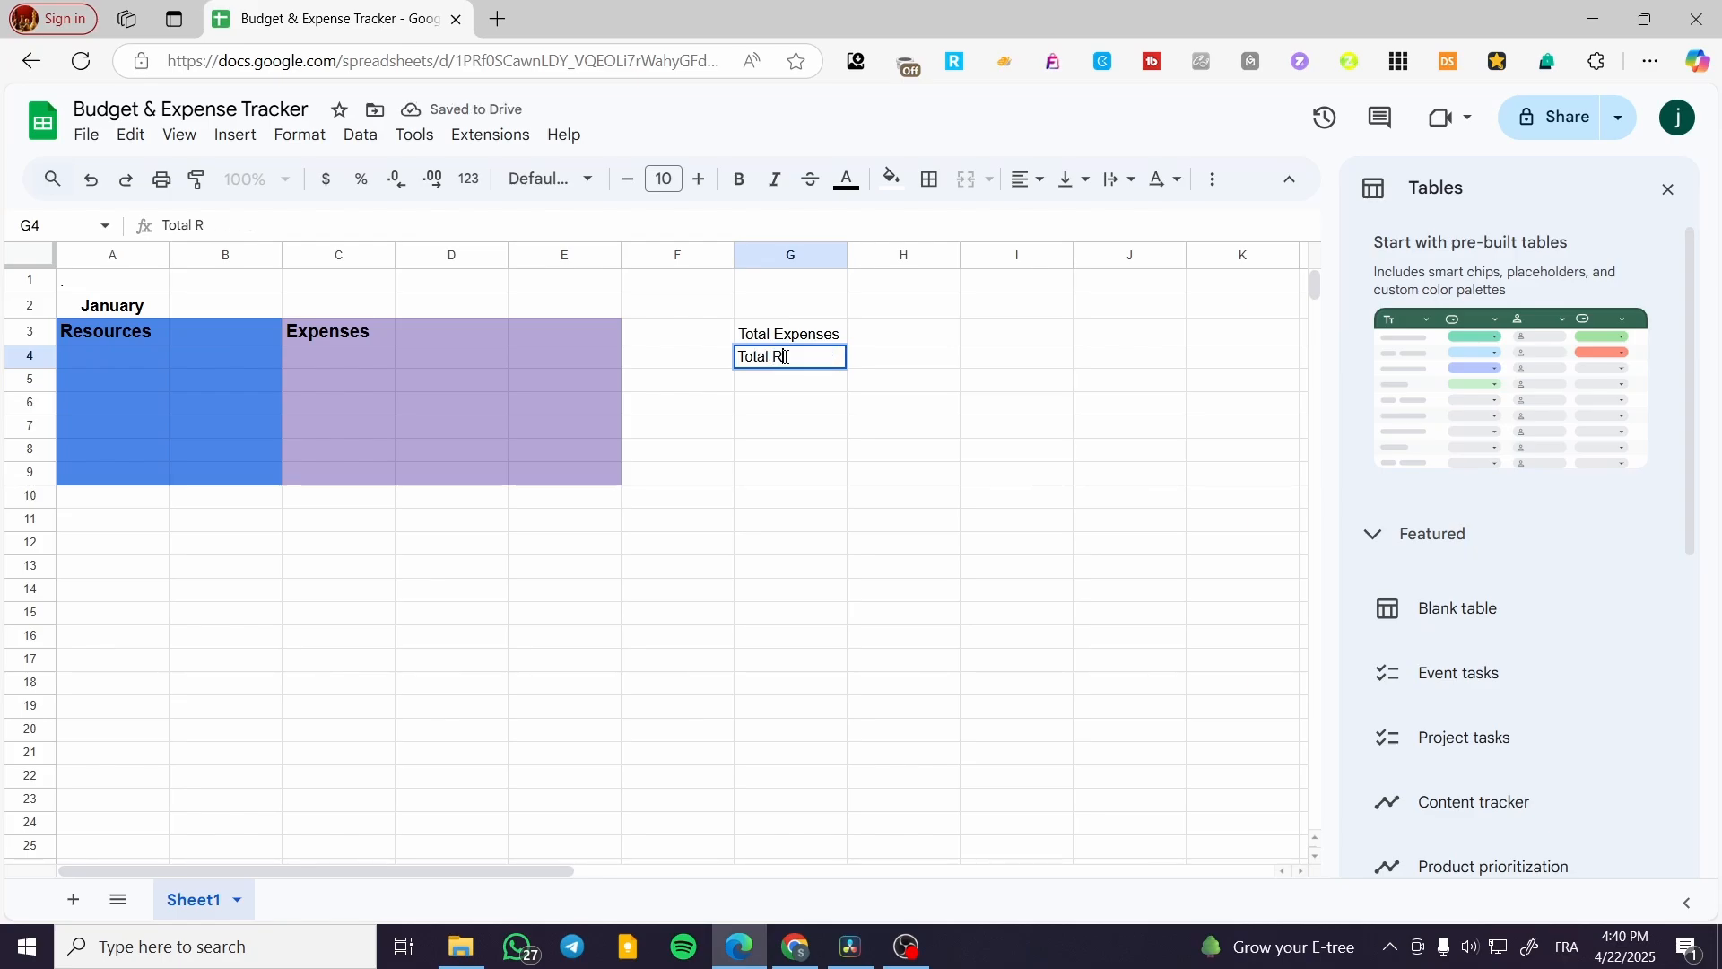
{"action": "type", "text": "esources"}
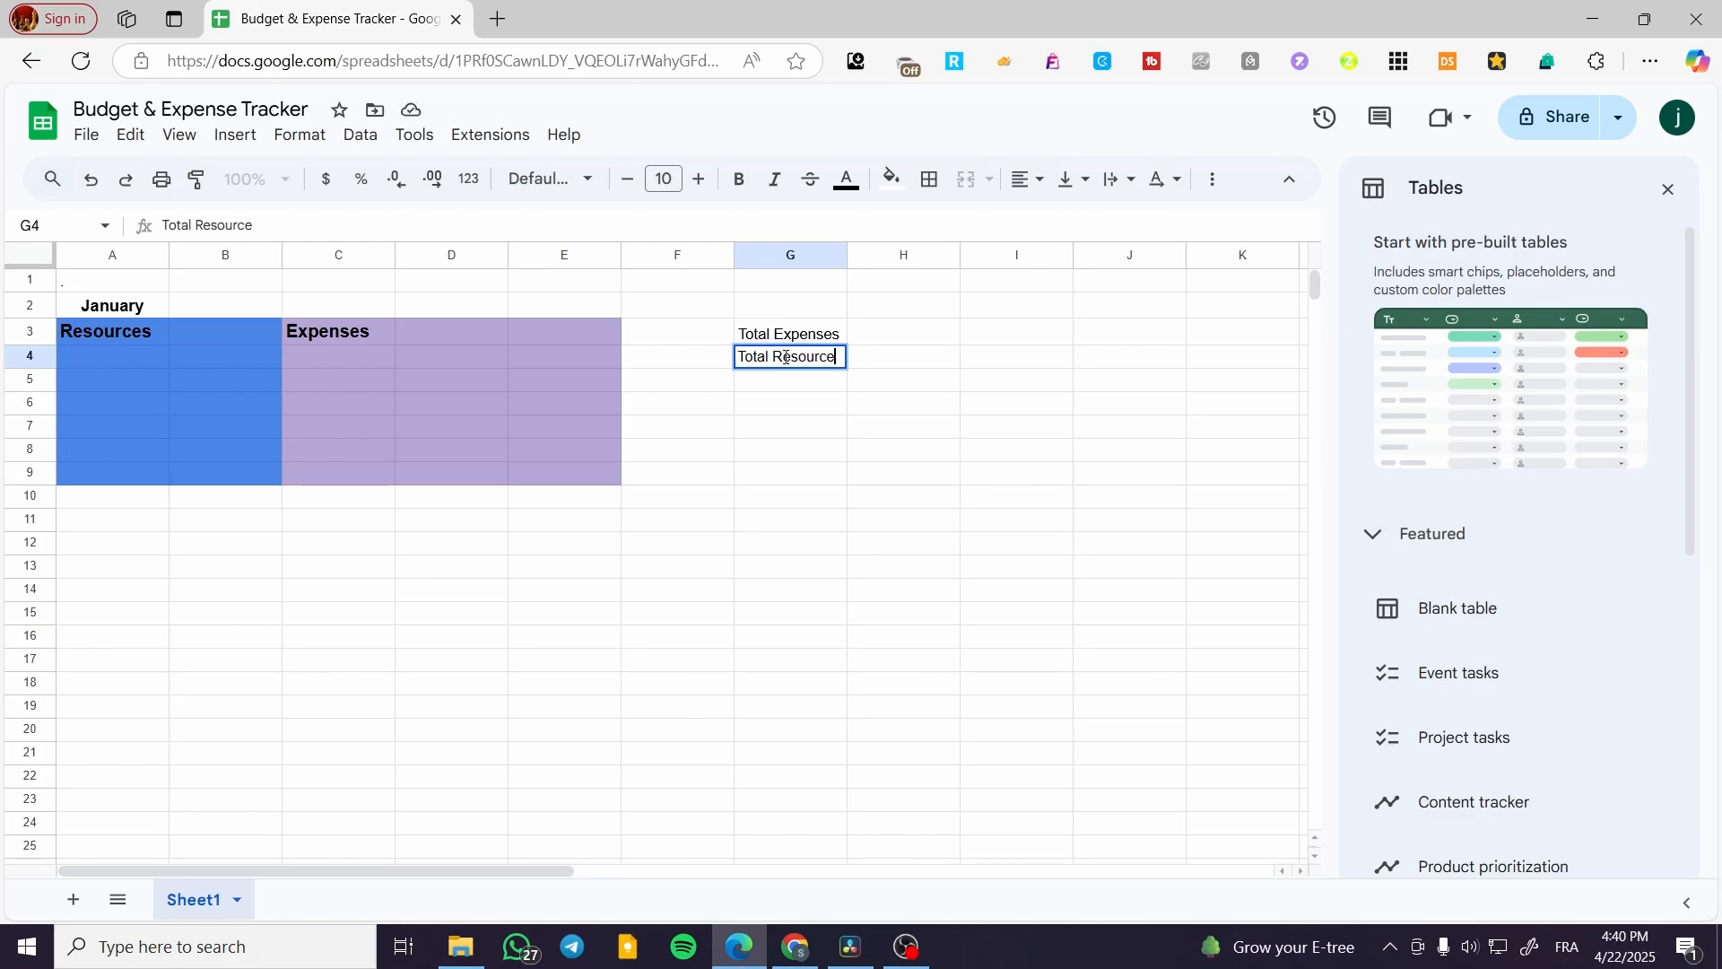
{"action": "double_click", "coordinate": [931, 332]}
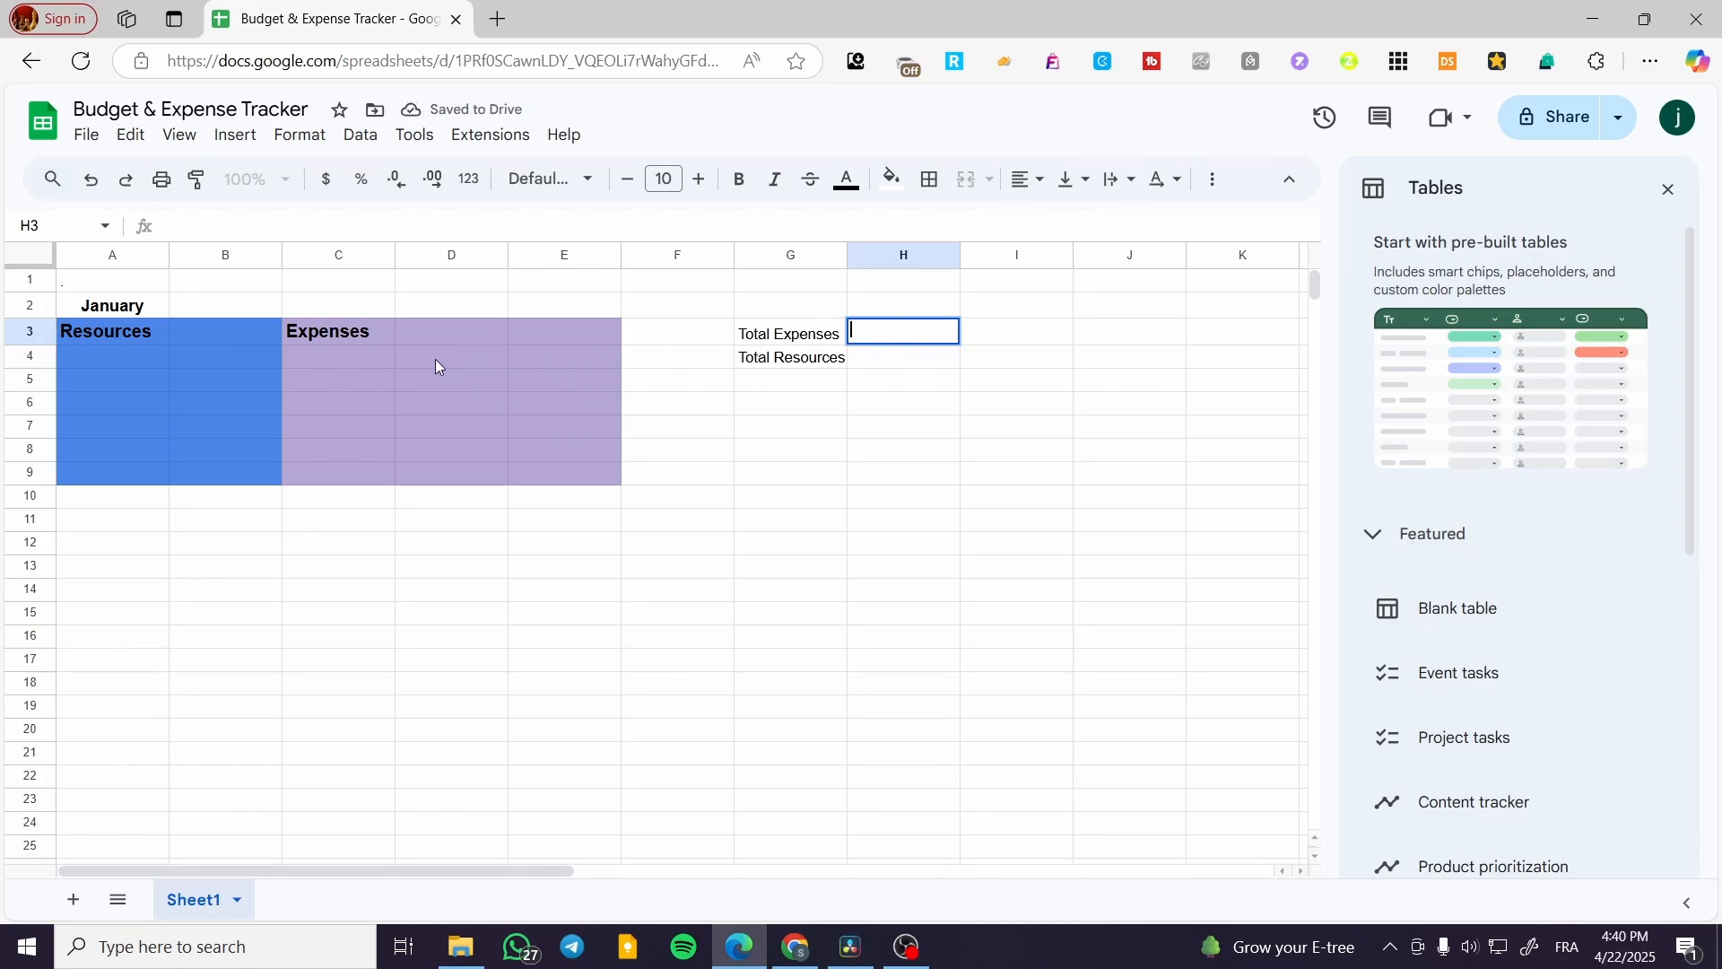
Enter 1200 in cell B4 as the first amount of the Resources section.
{"action": "left_click", "coordinate": [240, 336]}
{"action": "double_click", "coordinate": [138, 357]}
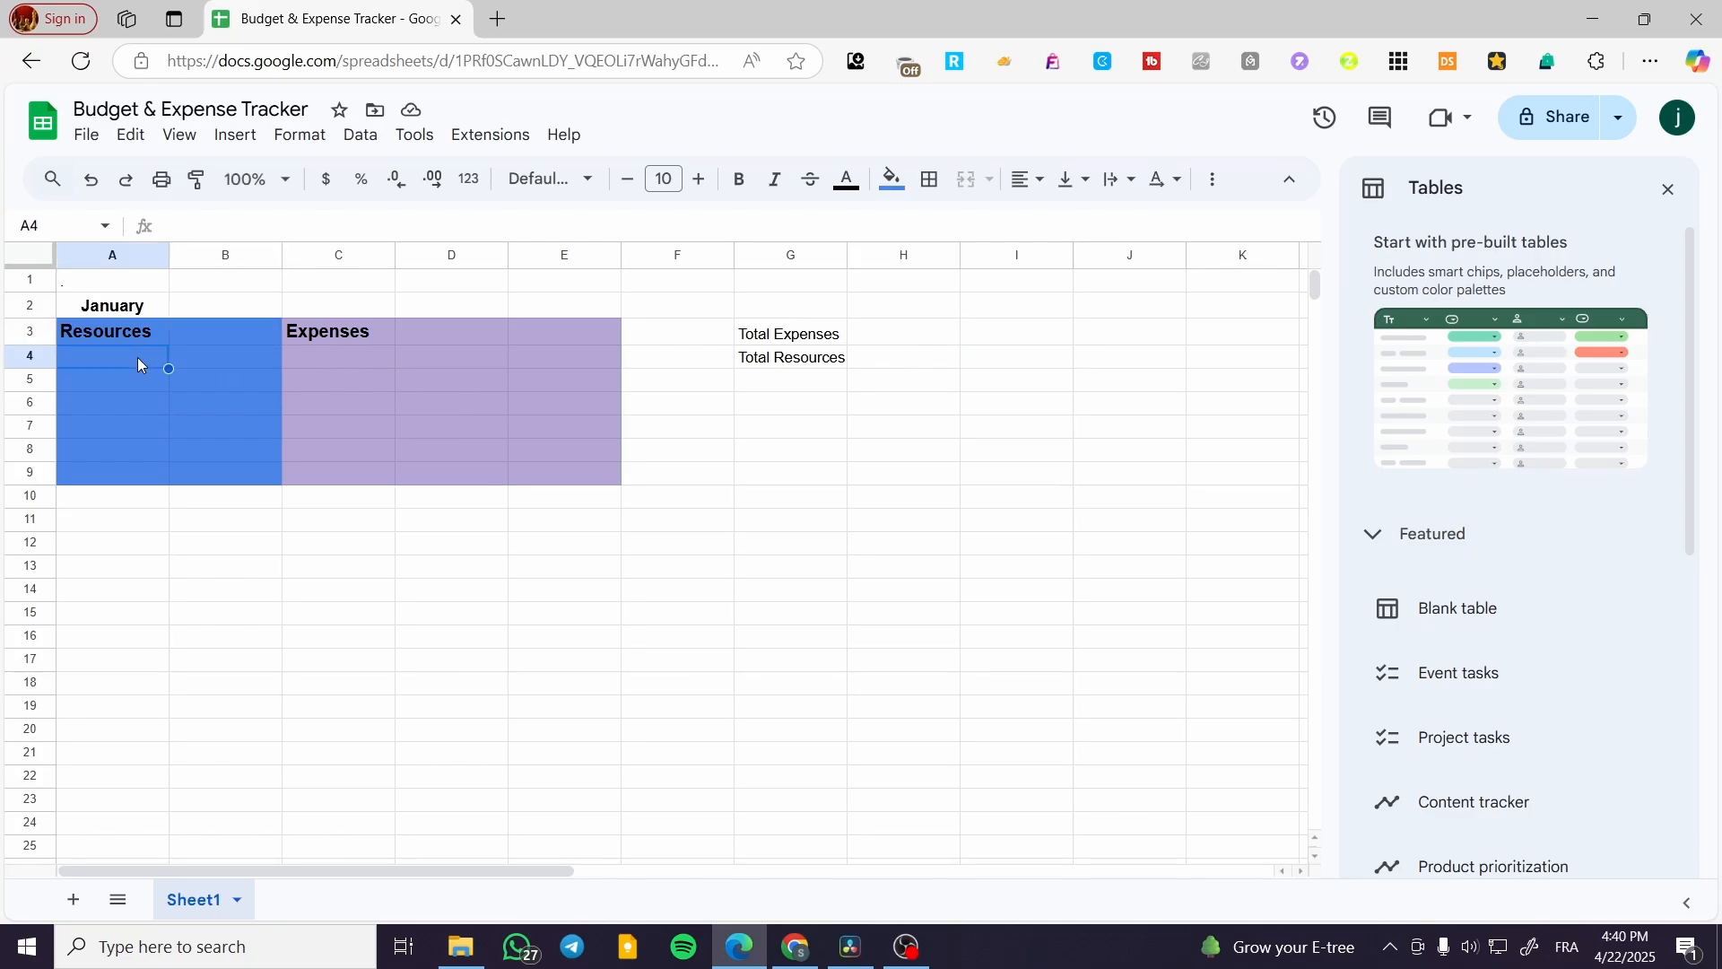
{"action": "double_click", "coordinate": [232, 358]}
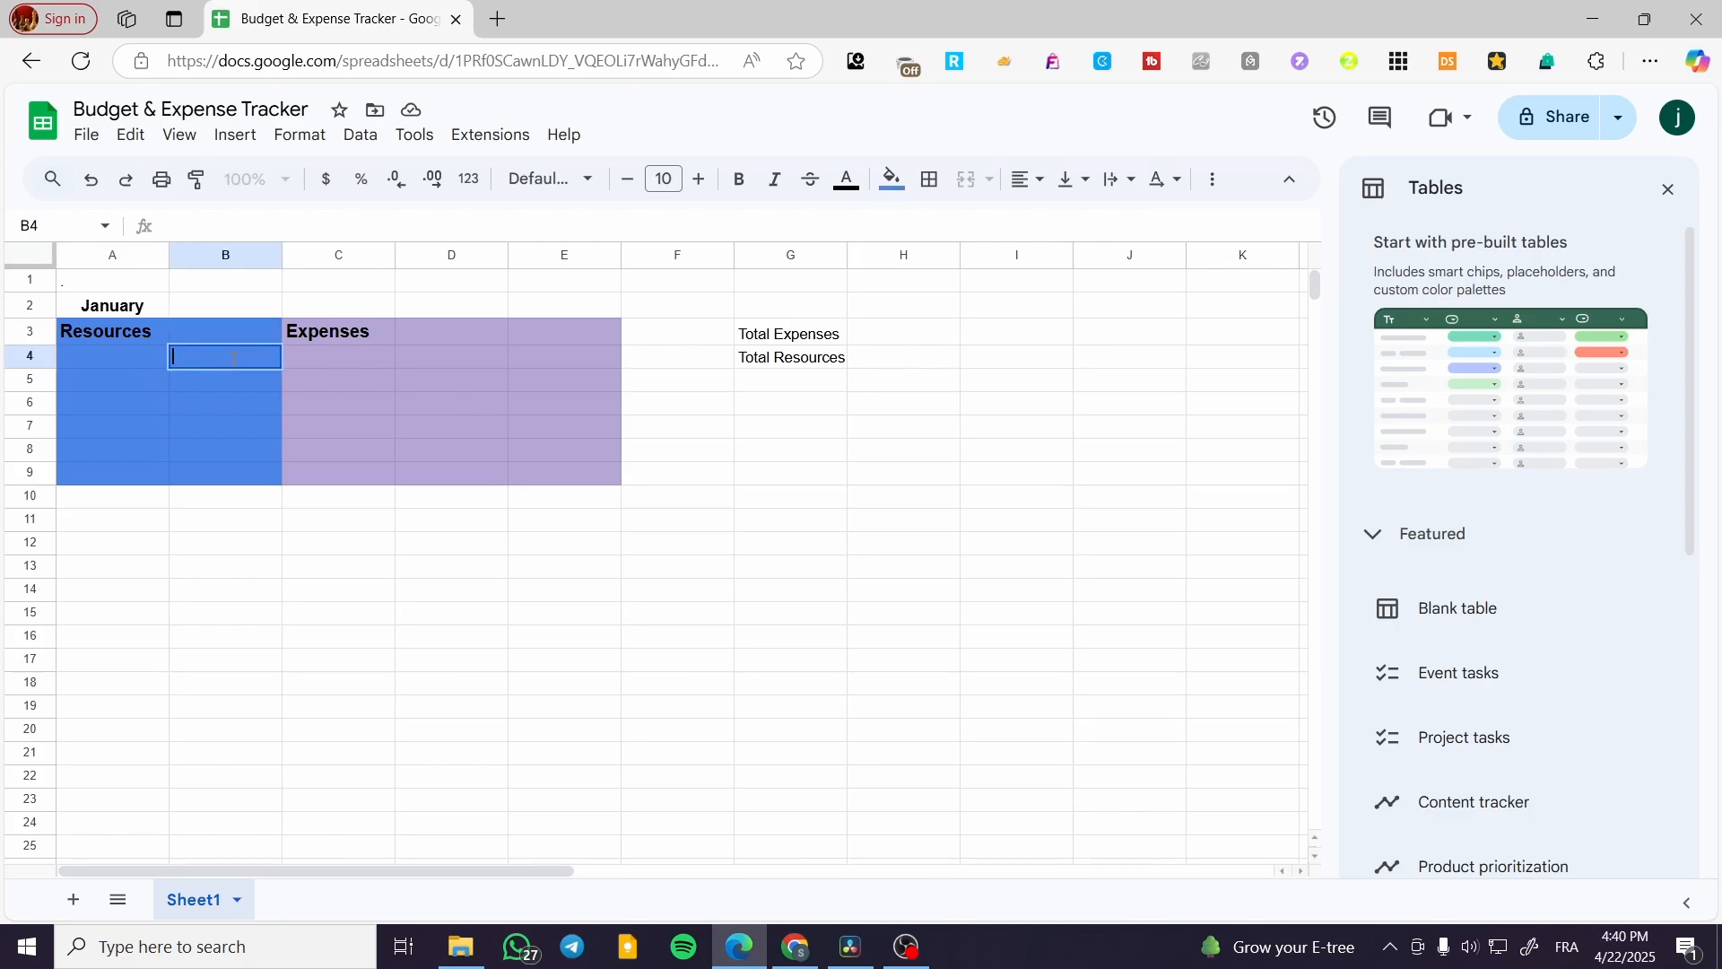
{"action": "type", "text": "1200"}
{"action": "left_click", "coordinate": [256, 493]}
Format the whole of column B as dollar currency.
{"action": "left_click", "coordinate": [259, 362]}
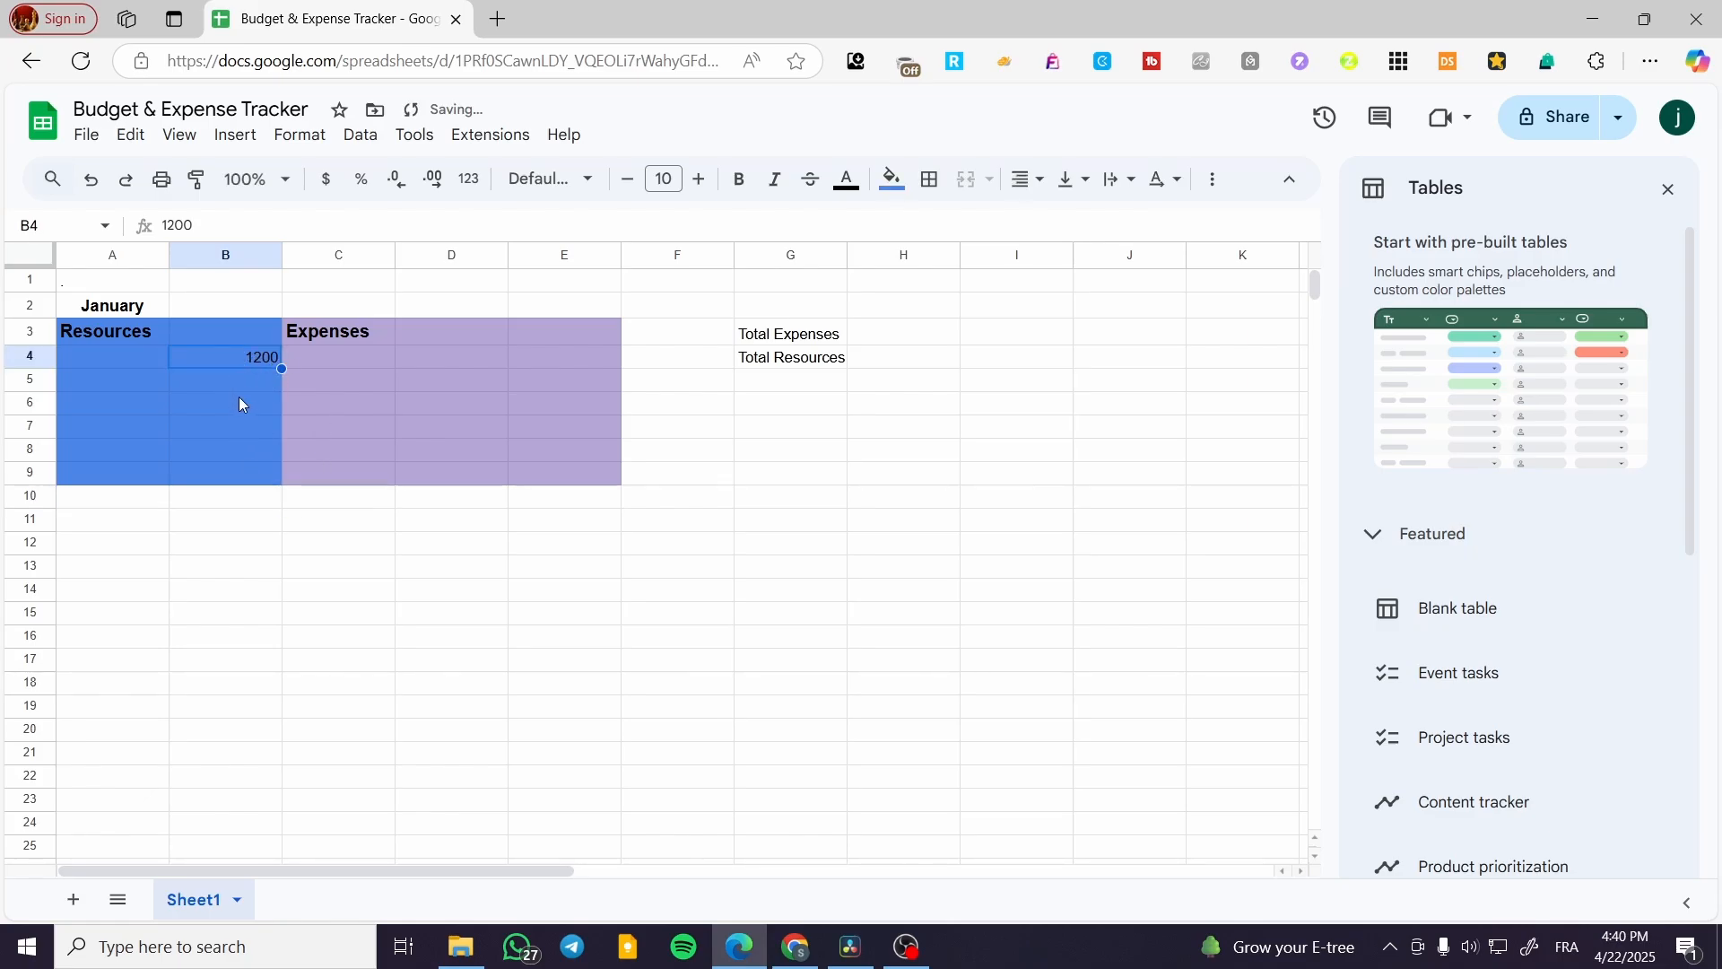
{"action": "left_click", "coordinate": [250, 475], "text": "shift"}
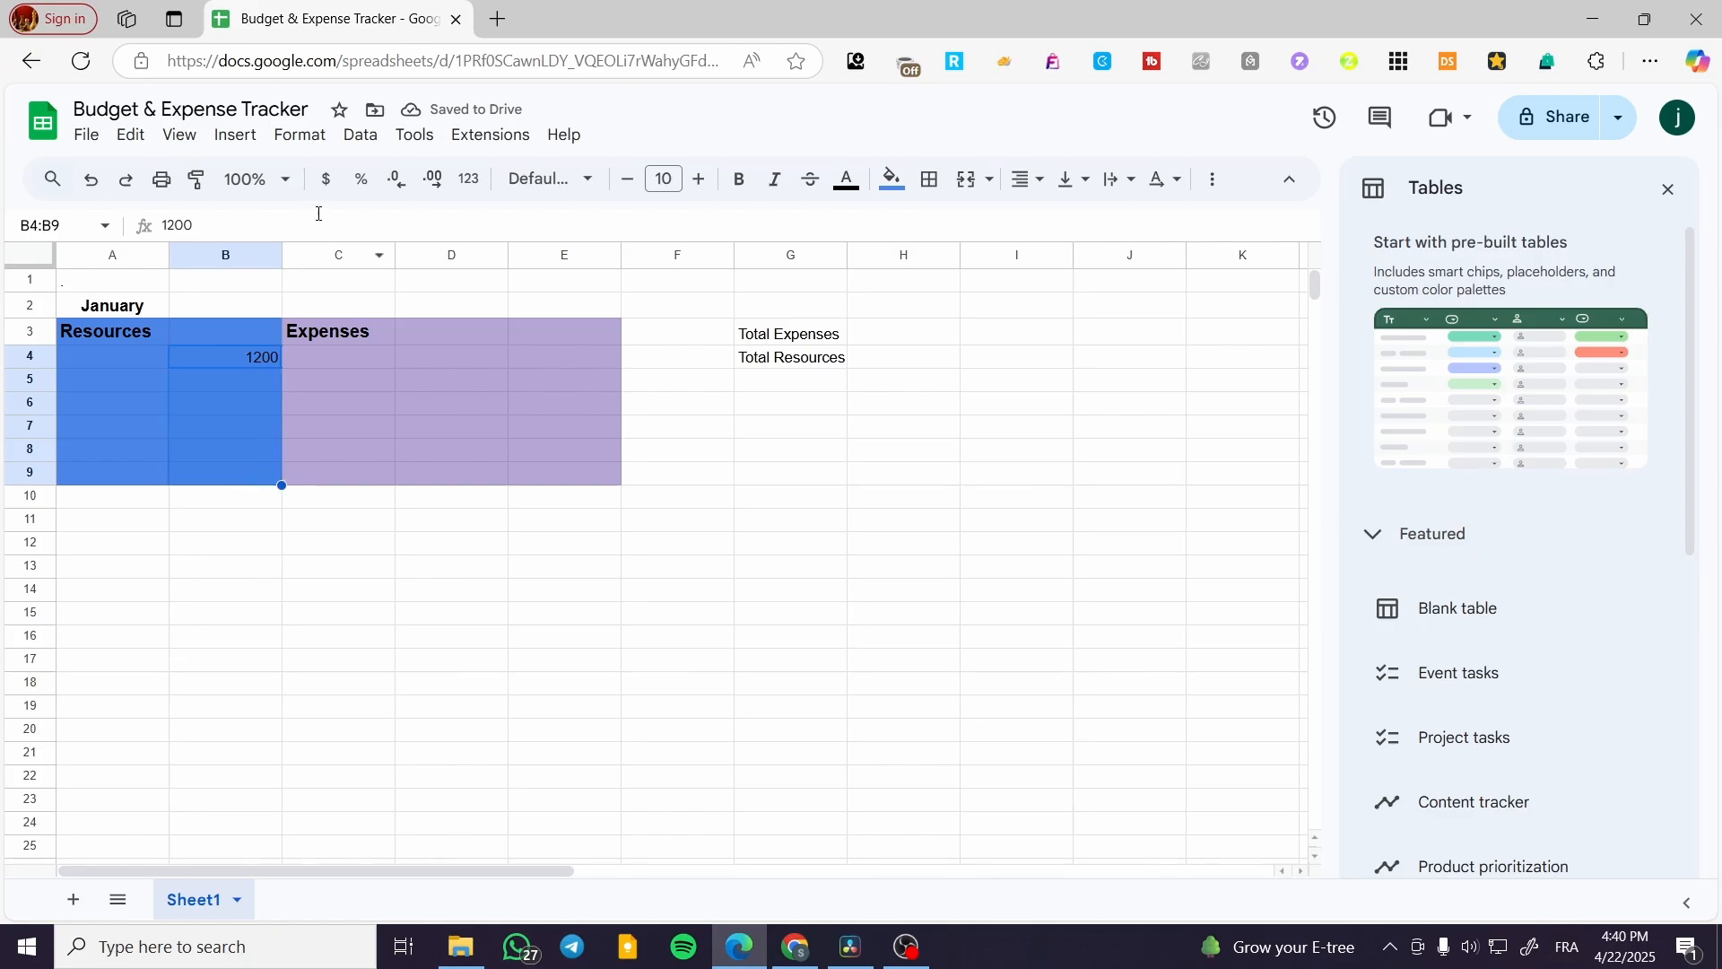
{"action": "left_click", "coordinate": [212, 386]}
{"action": "left_click", "coordinate": [228, 358]}
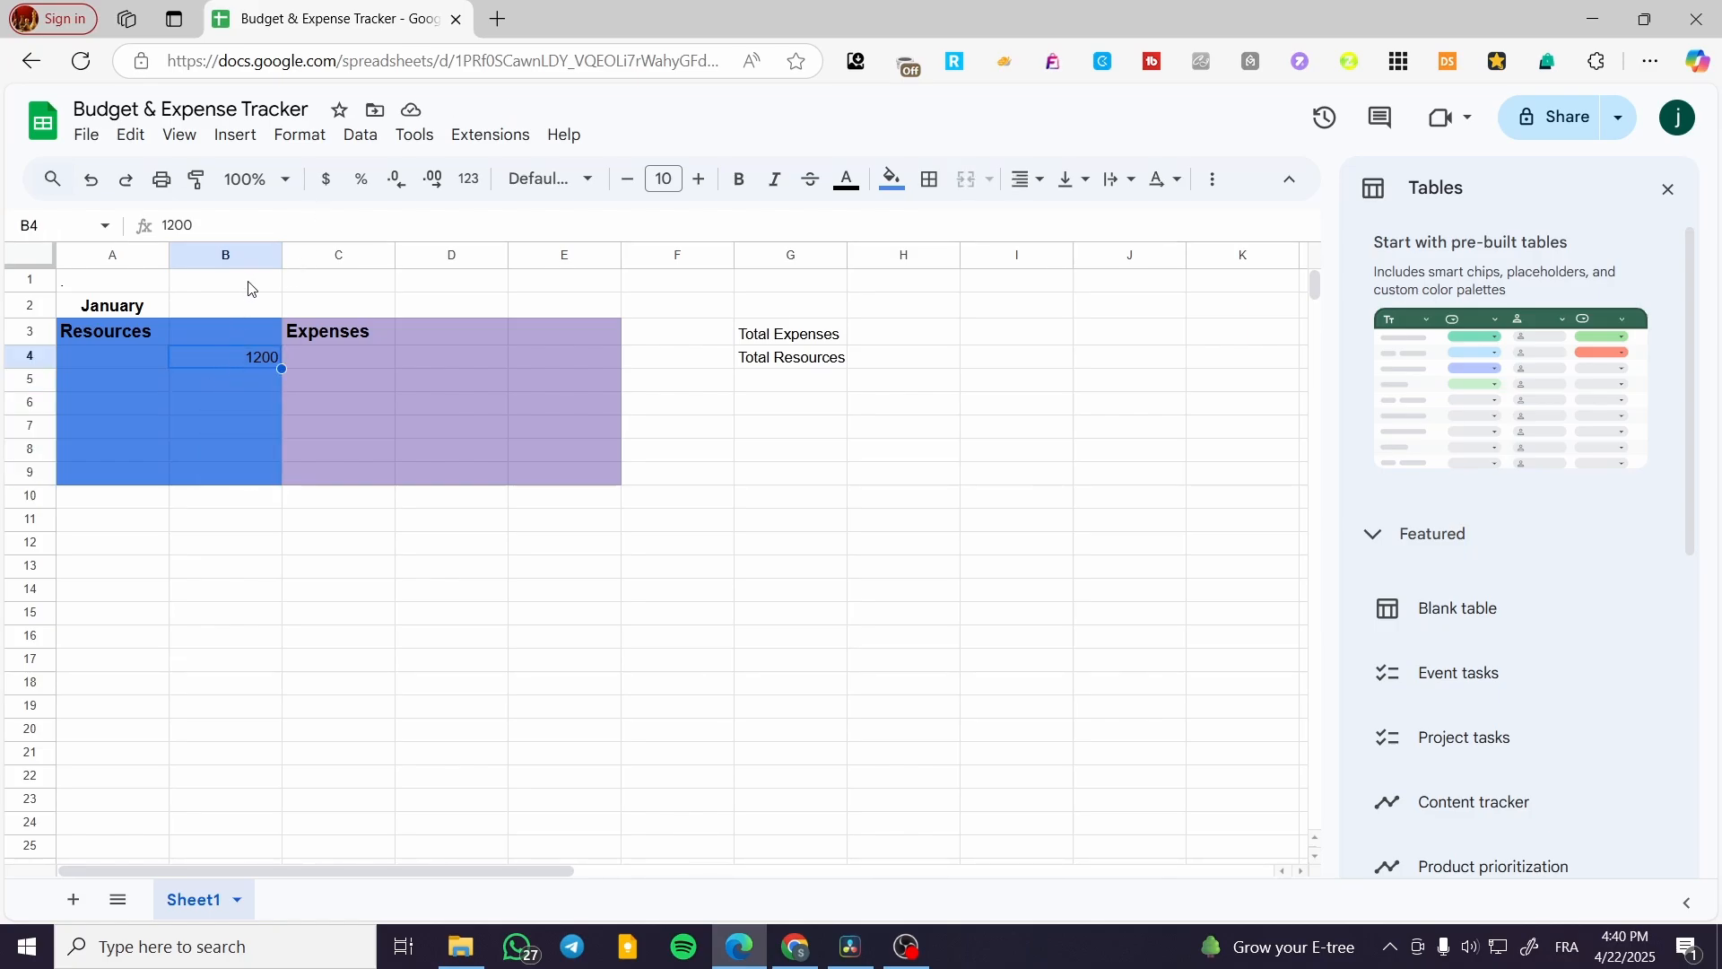
{"action": "left_click", "coordinate": [249, 258]}
{"action": "left_click", "coordinate": [326, 182]}
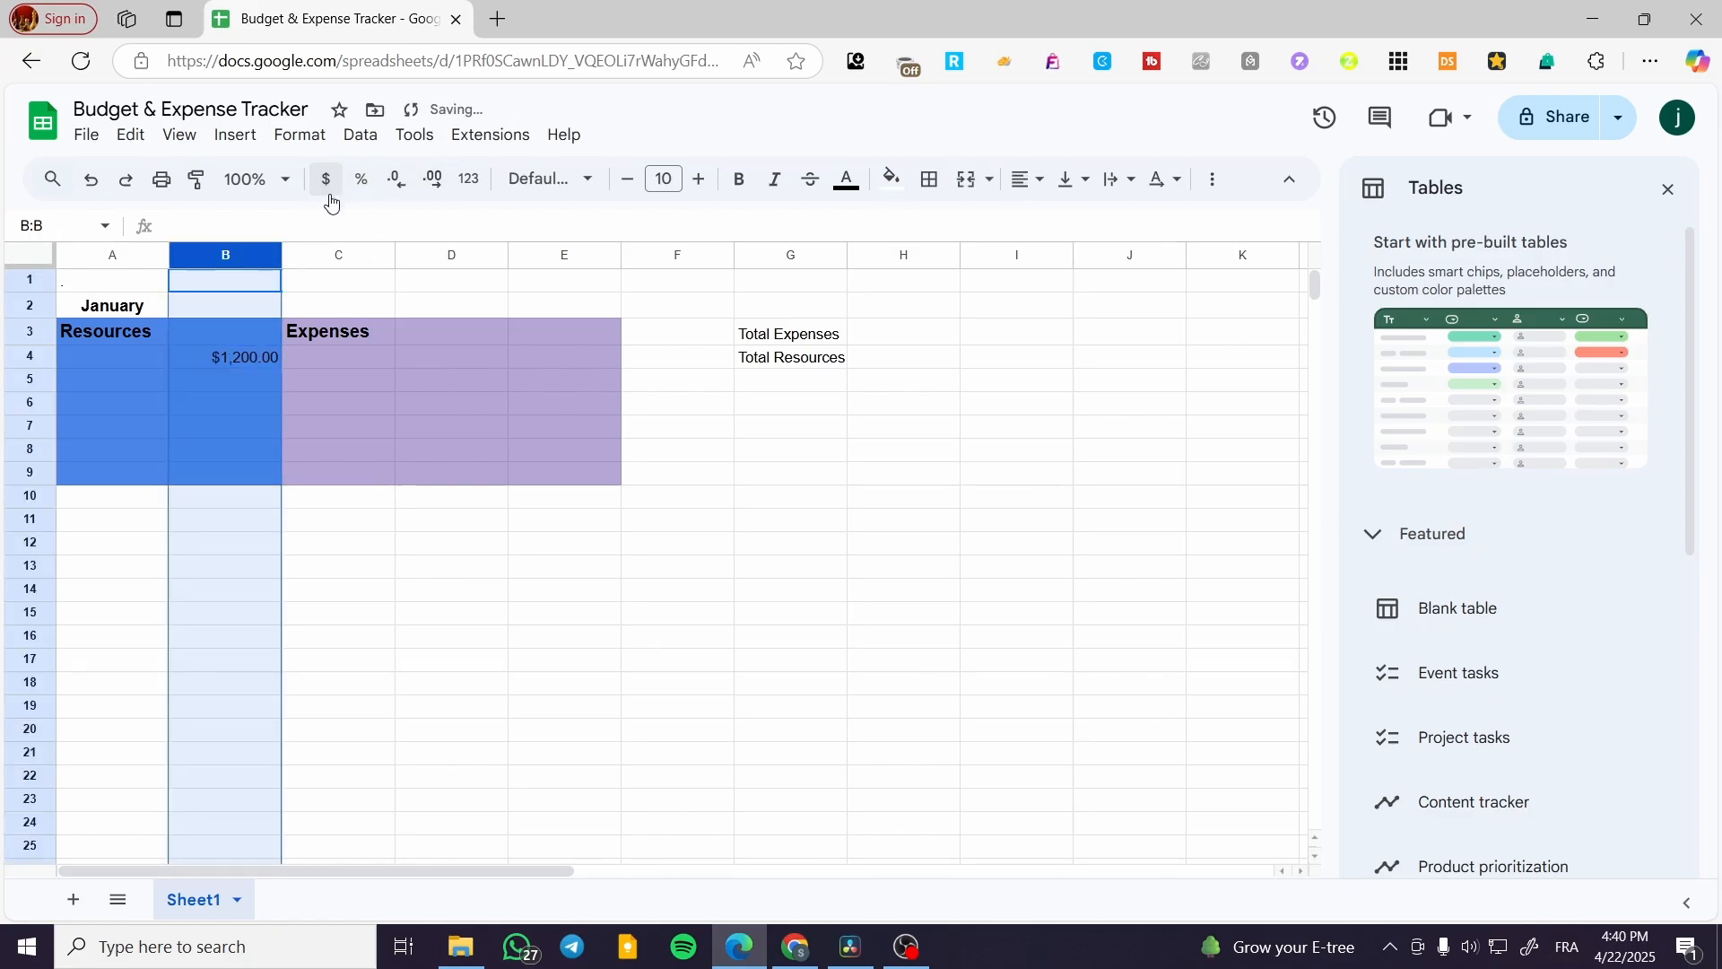
Enter the resource amounts 500 in cell B5 and 650 in cell B6.
{"action": "left_click", "coordinate": [253, 384]}
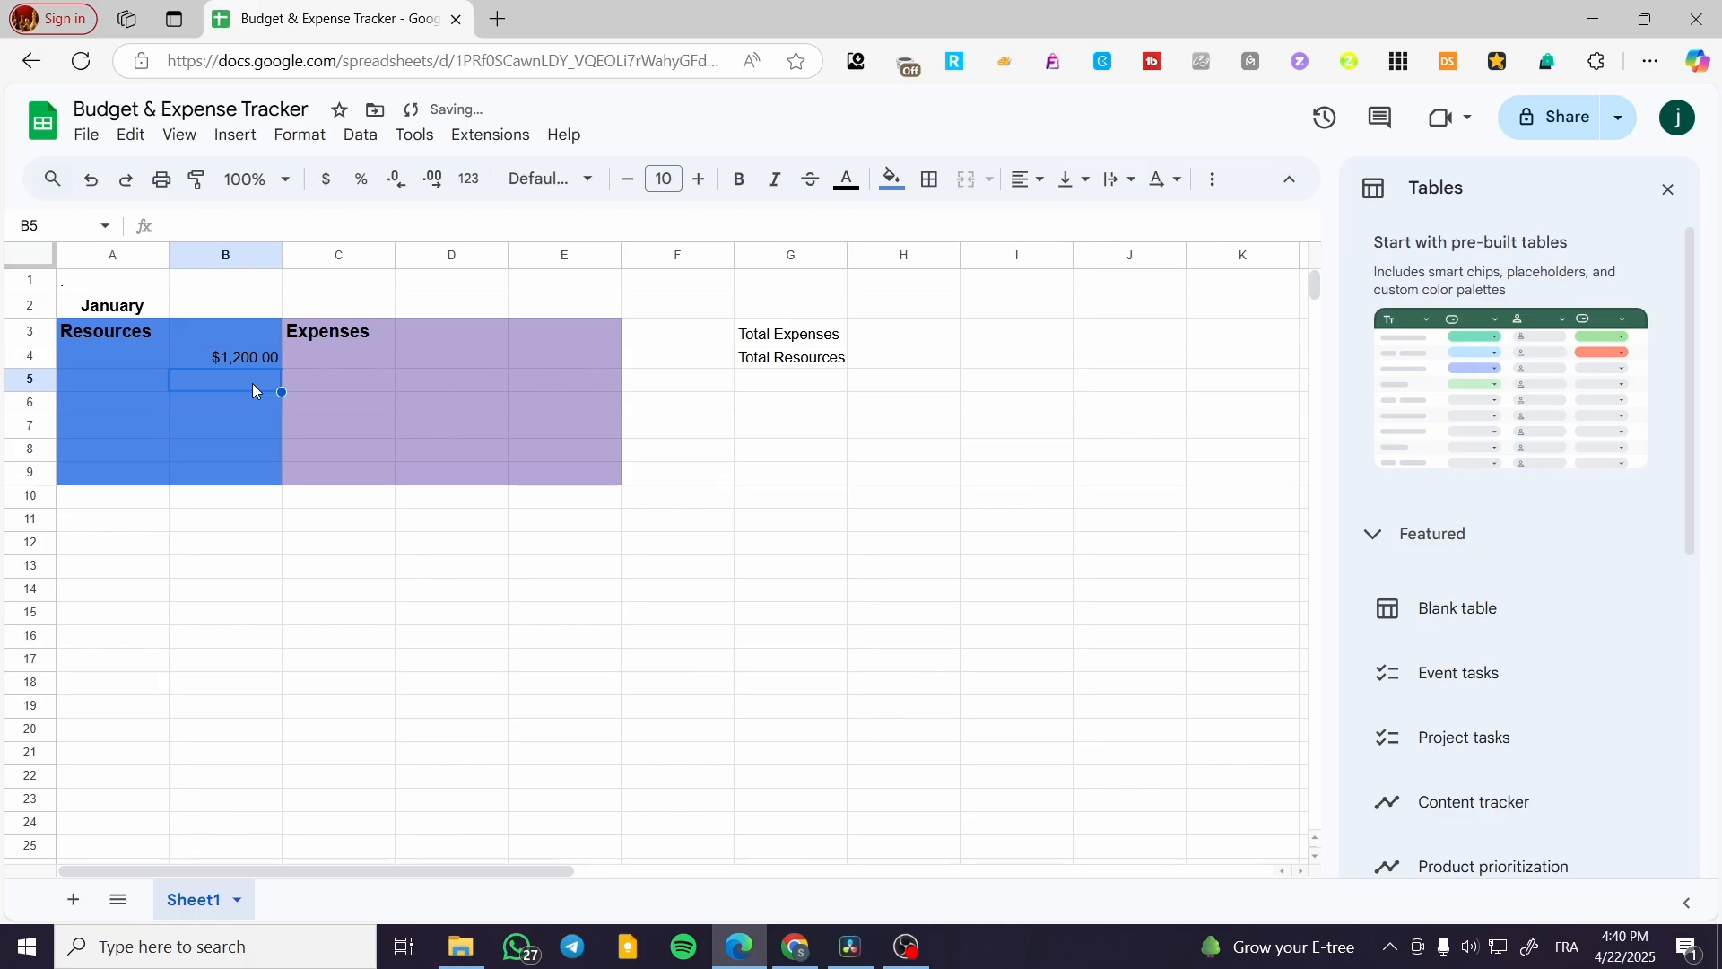
{"action": "type", "text": "500"}
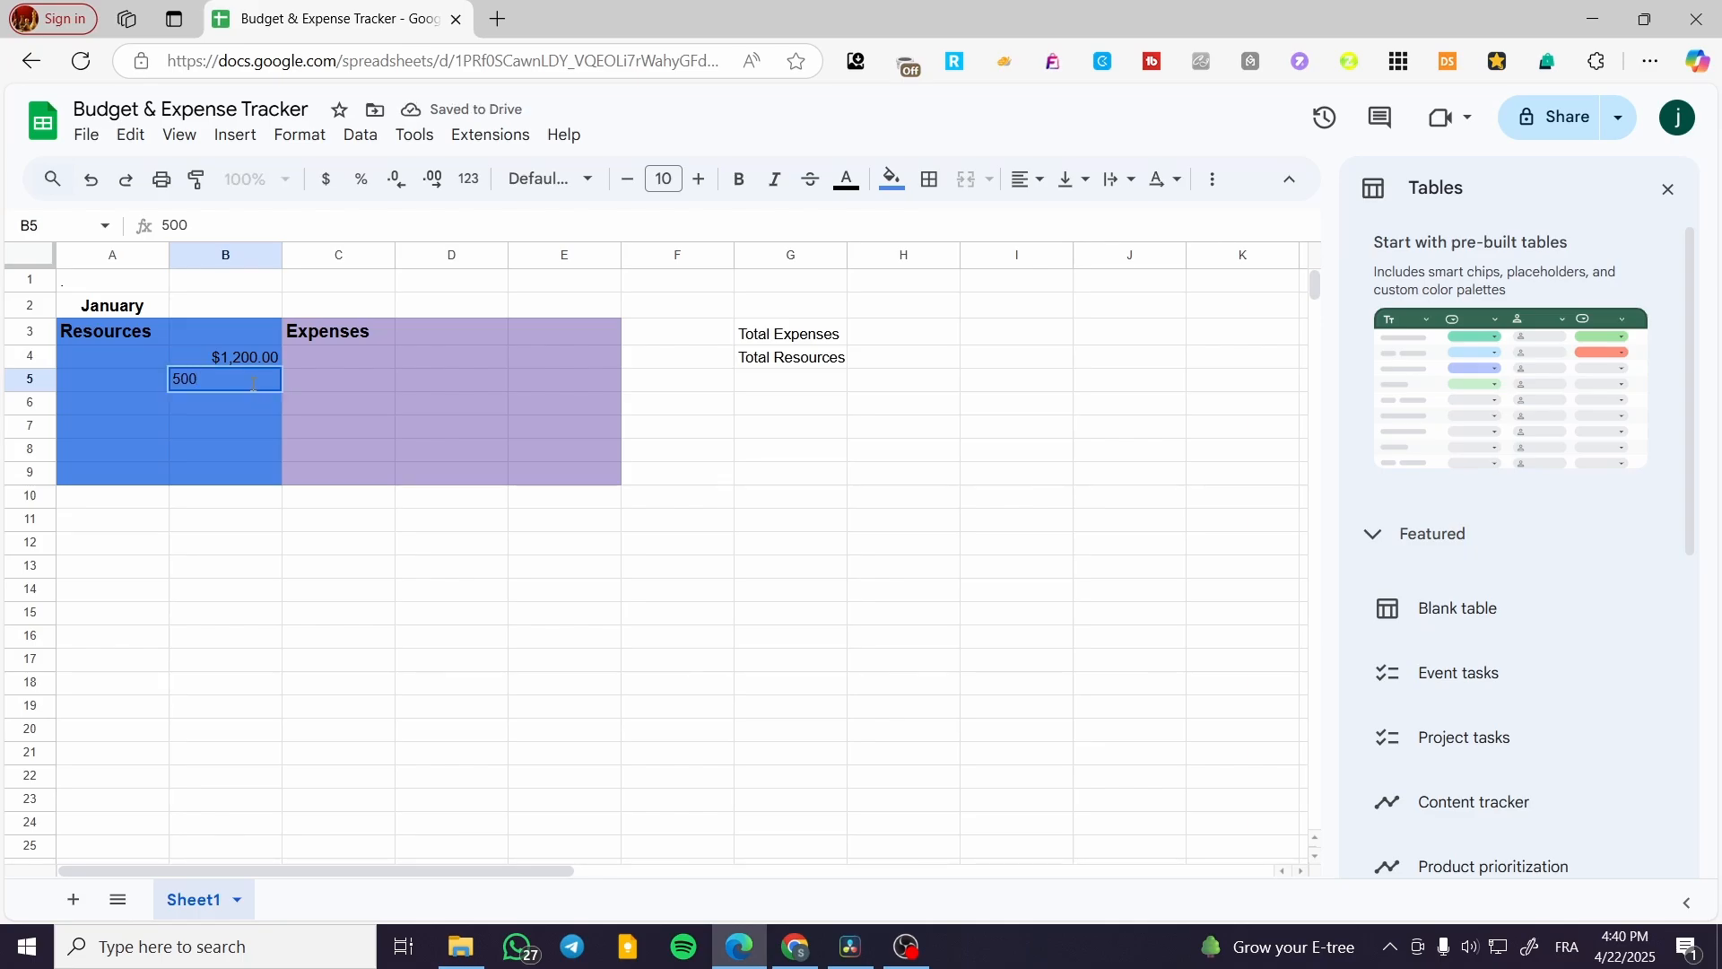
{"action": "key", "text": "Return"}
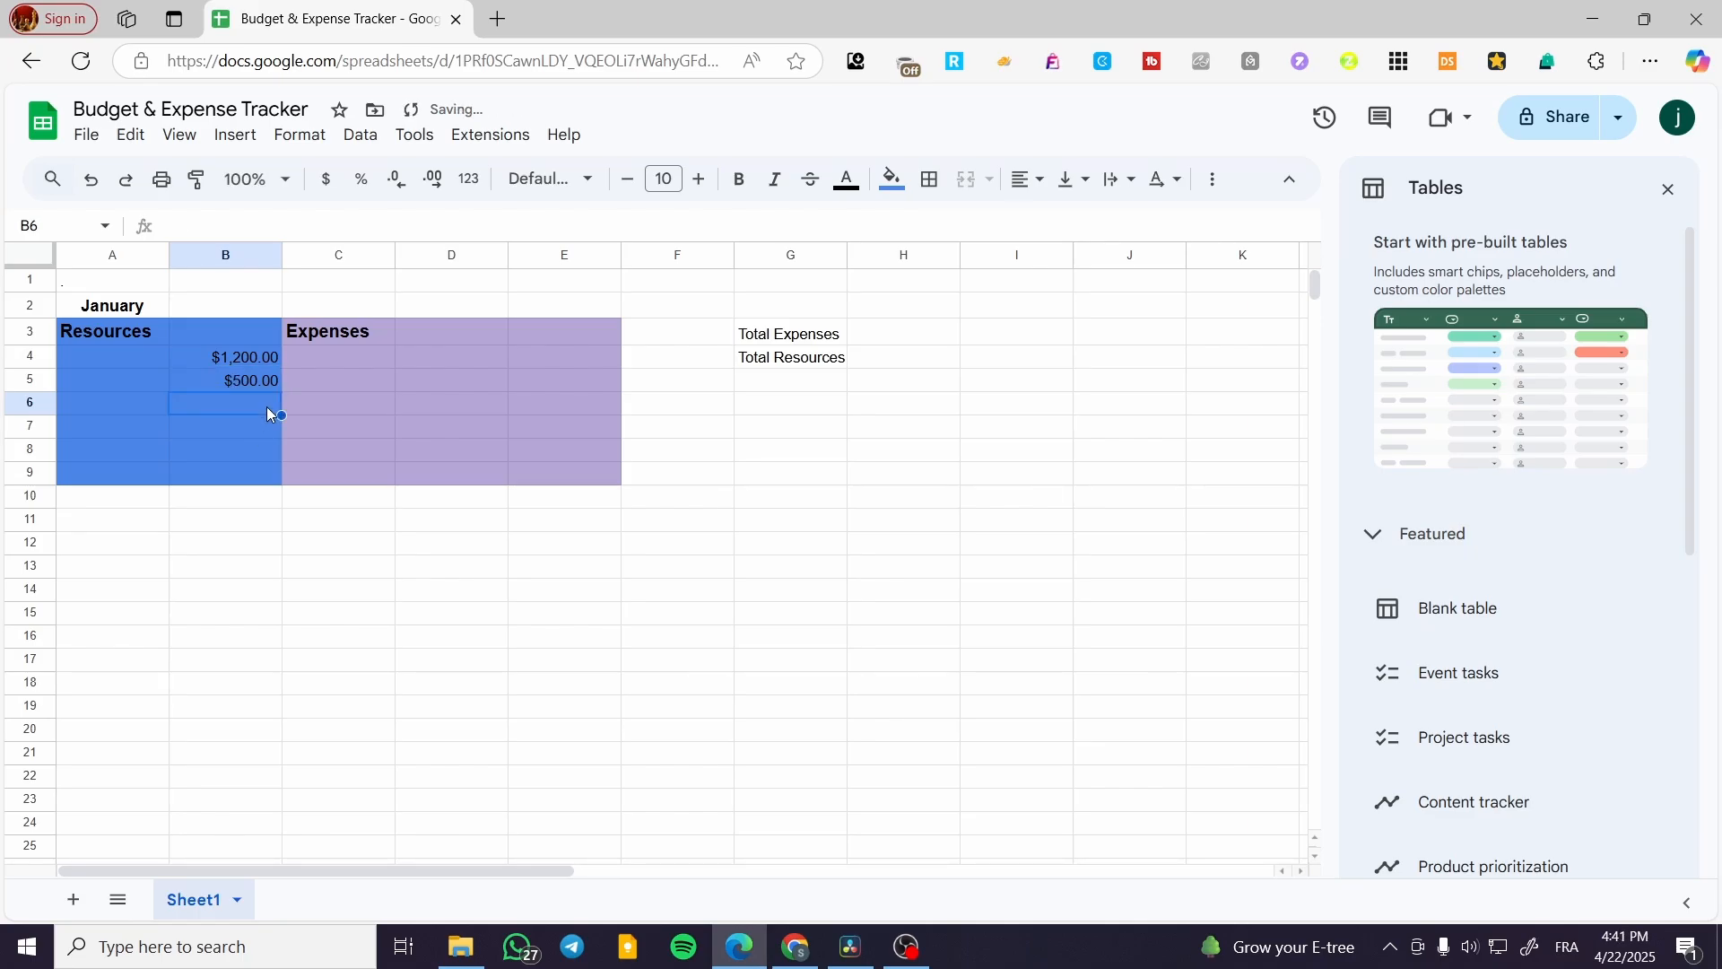
{"action": "type", "text": "650"}
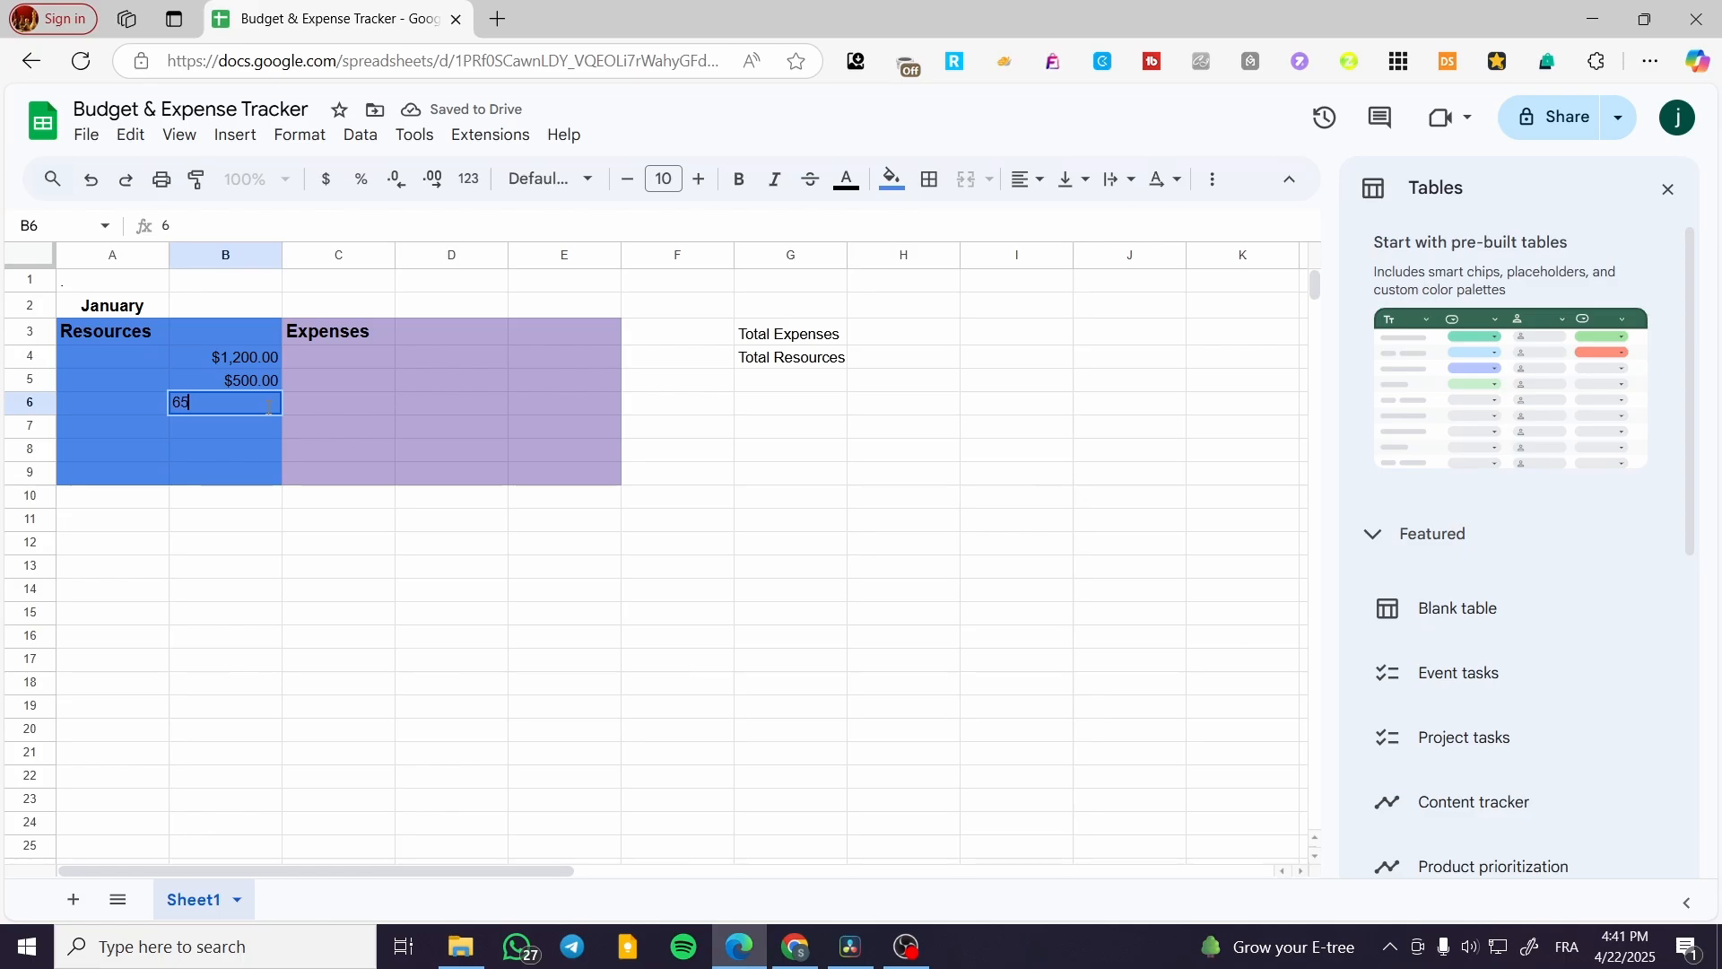
Enter the label Monthly salary in cell A4 for the first resource amount.
{"action": "double_click", "coordinate": [135, 359]}
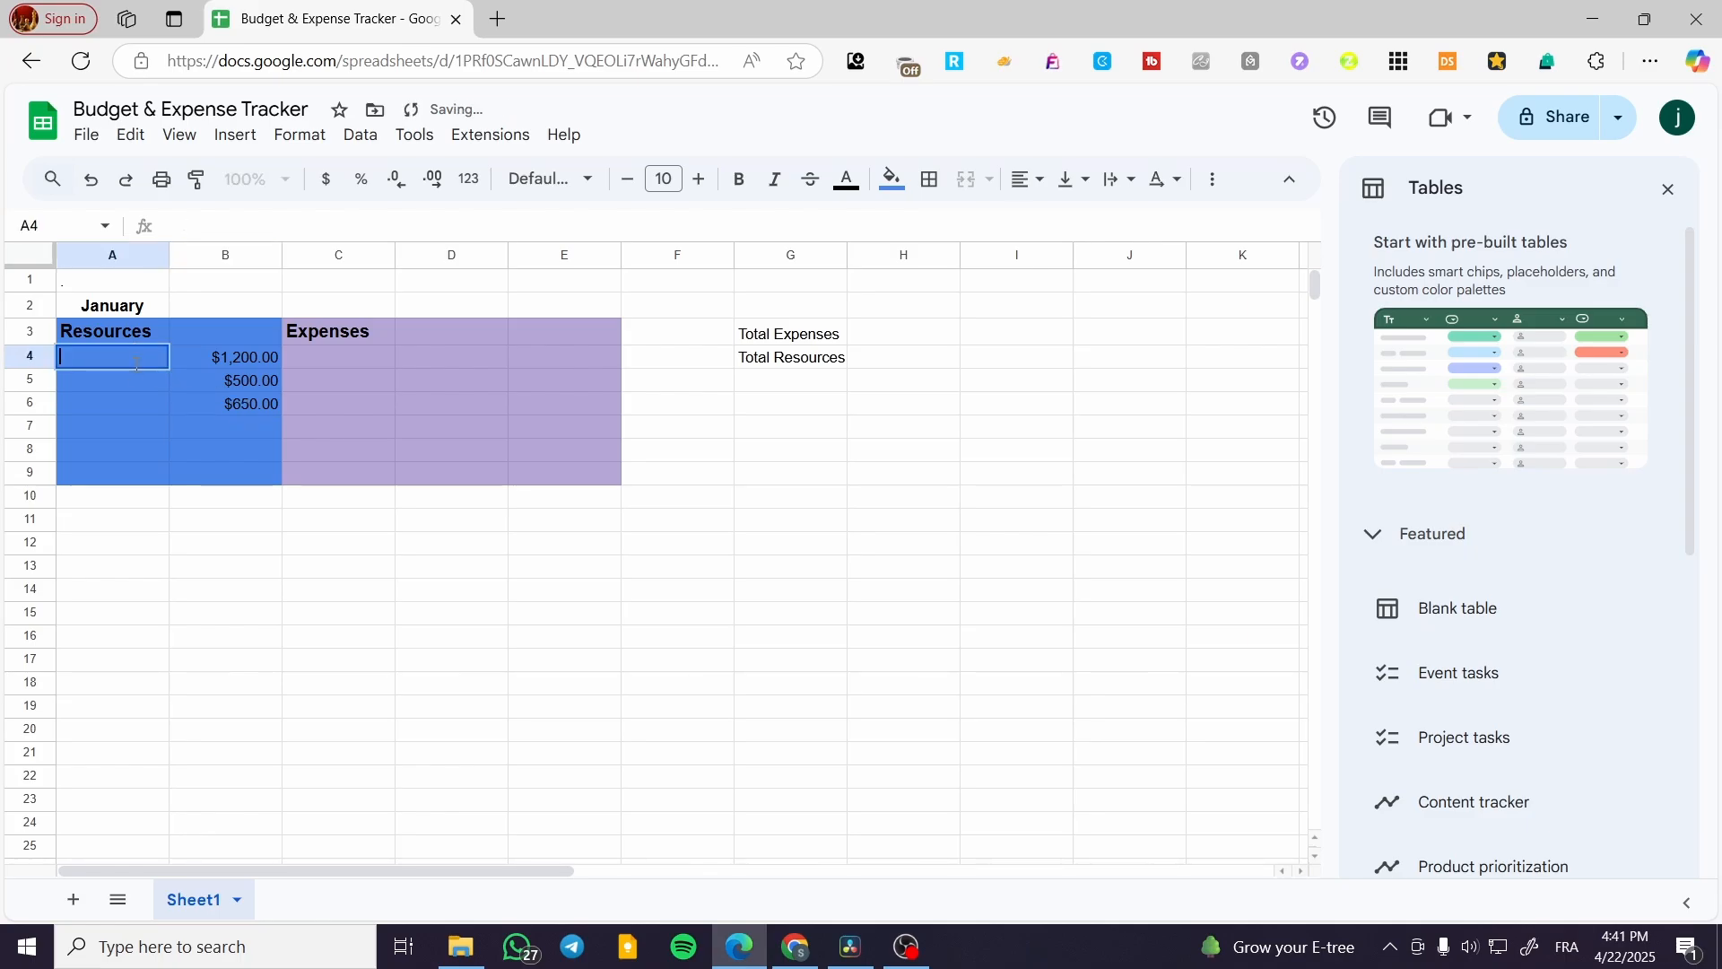
{"action": "type", "text": "Month"}
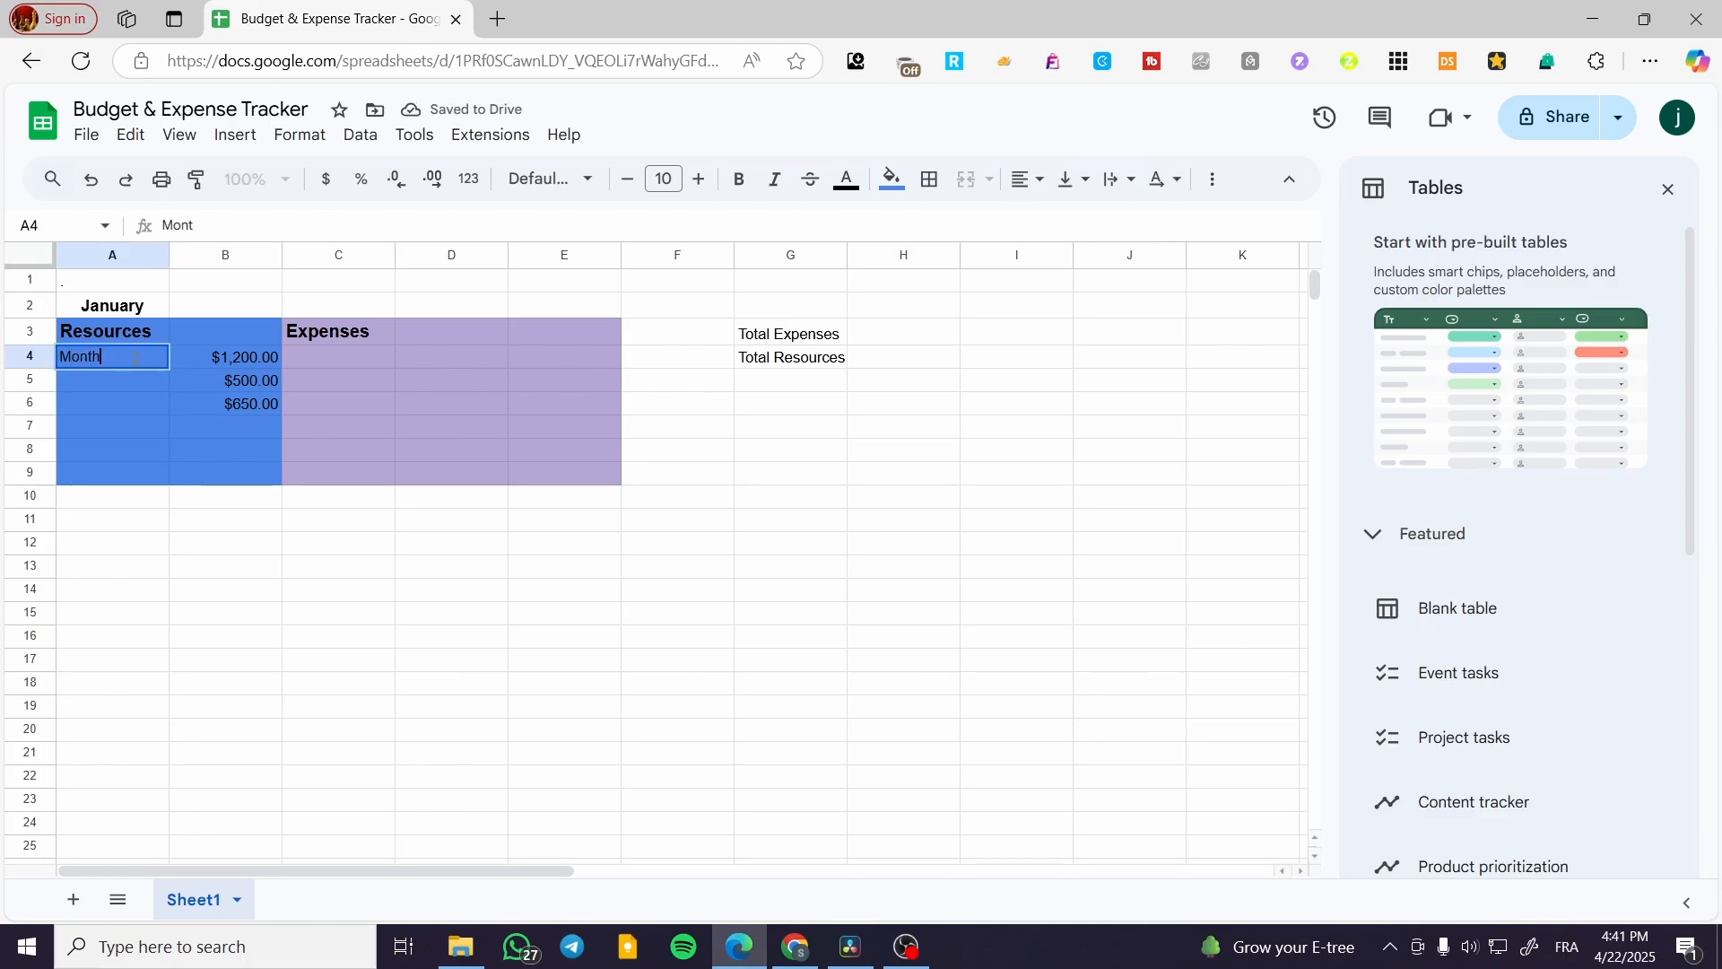
{"action": "type", "text": "ly salsa"}
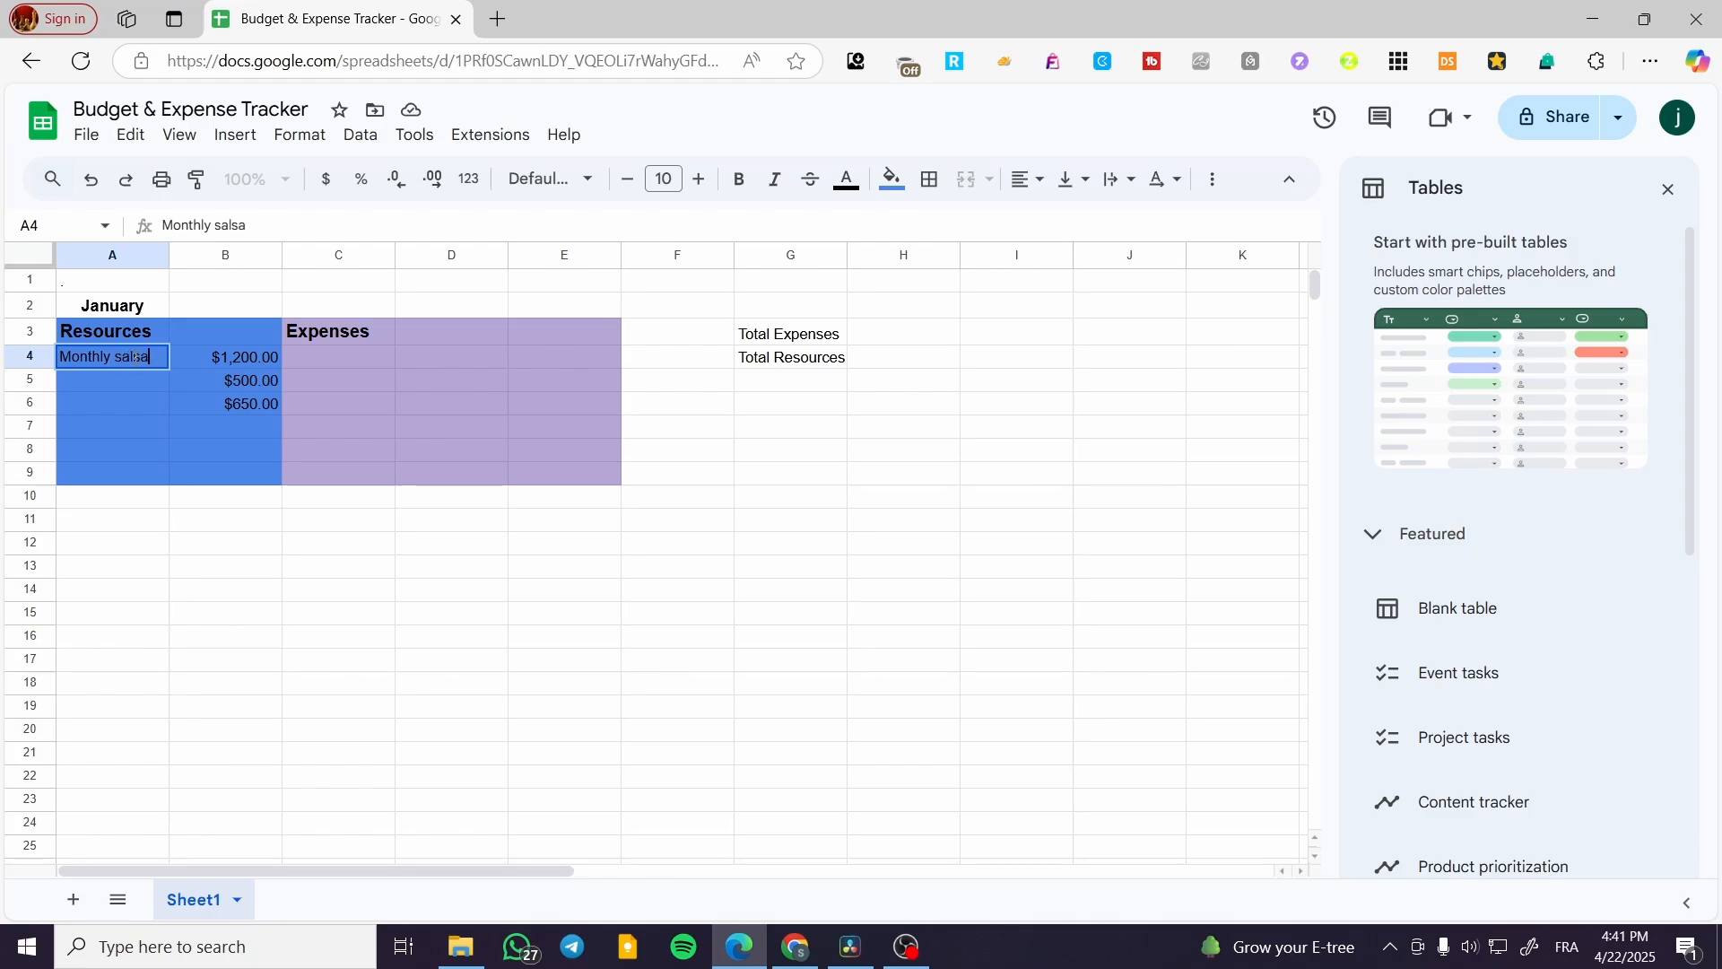
{"action": "type", "text": "ry"}
{"action": "left_click", "coordinate": [139, 352]}
{"action": "key", "text": "BackSpace"}
Enter the resource labels Side Hustle in cell A5 and Part-time Job in cell A6.
{"action": "left_click", "coordinate": [125, 375]}
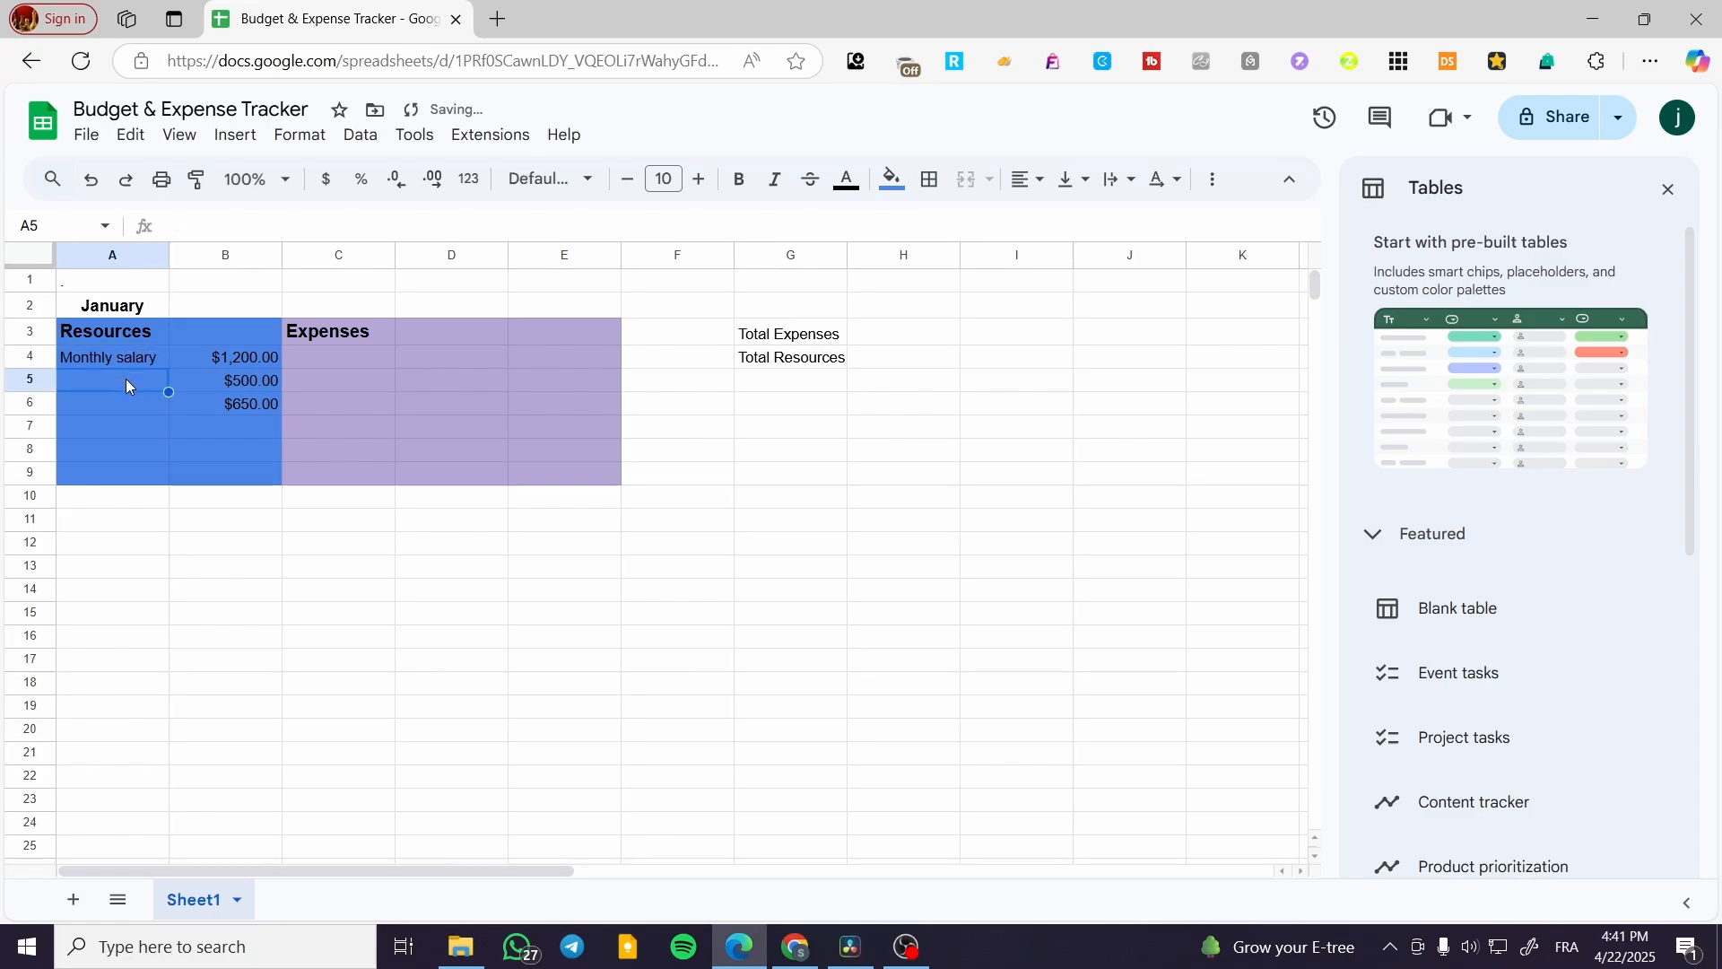
{"action": "type", "text": "Sid"}
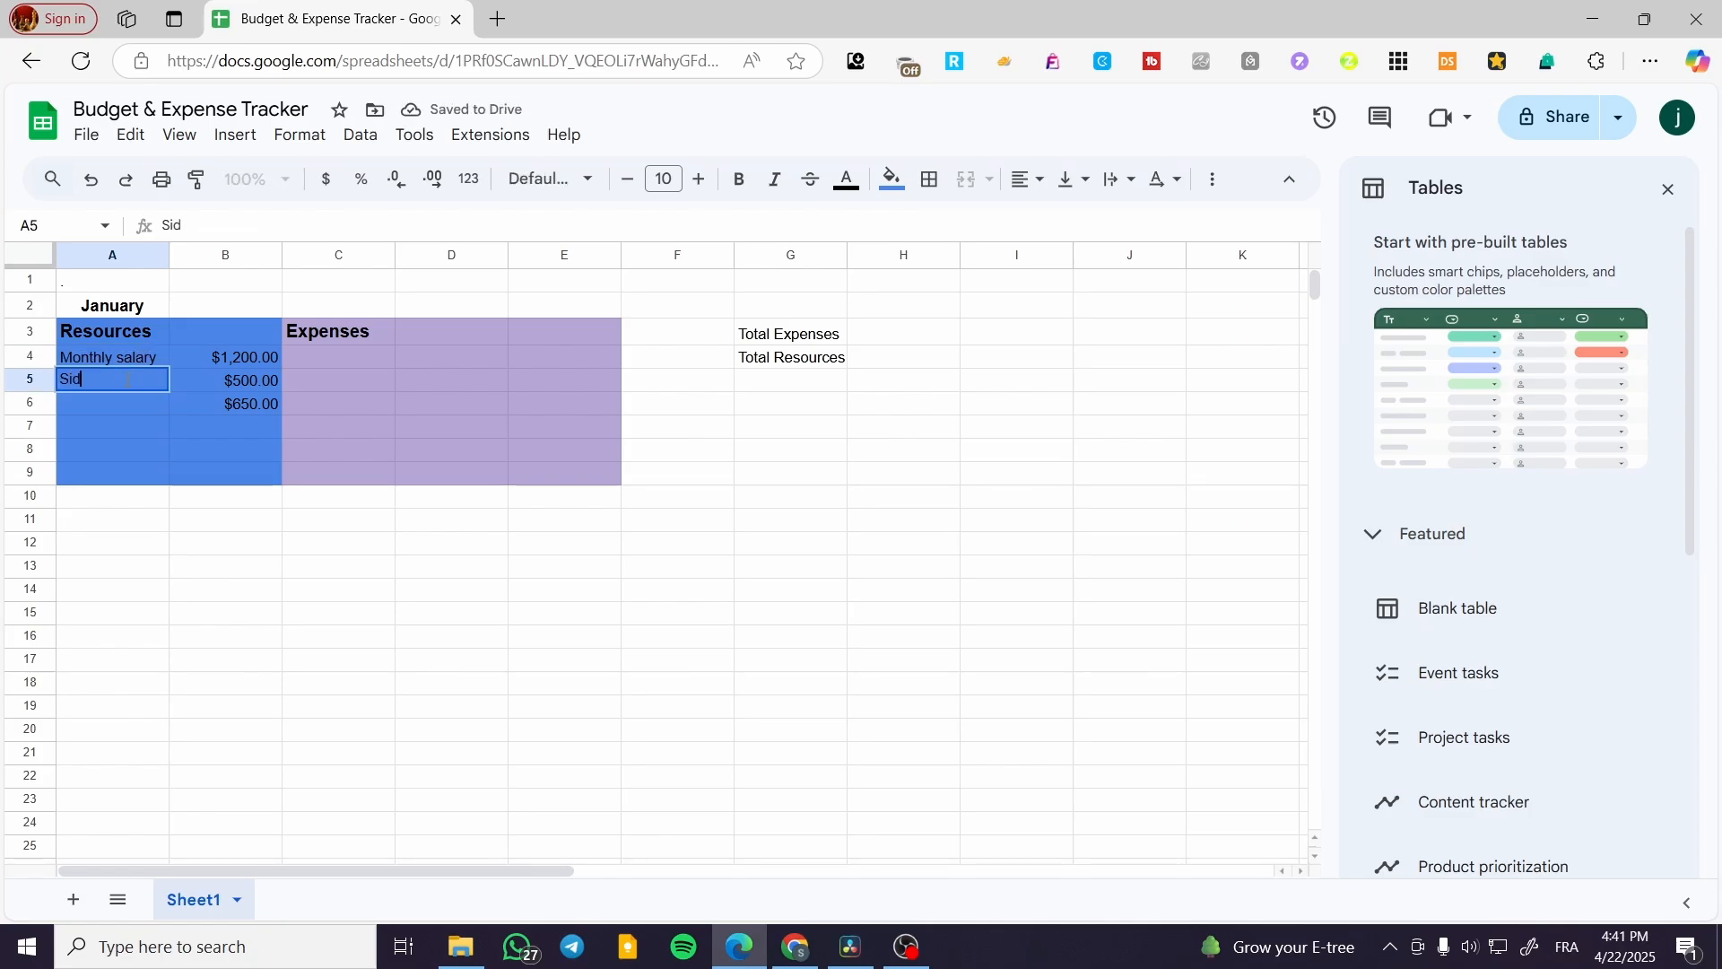
{"action": "type", "text": "e Hustle"}
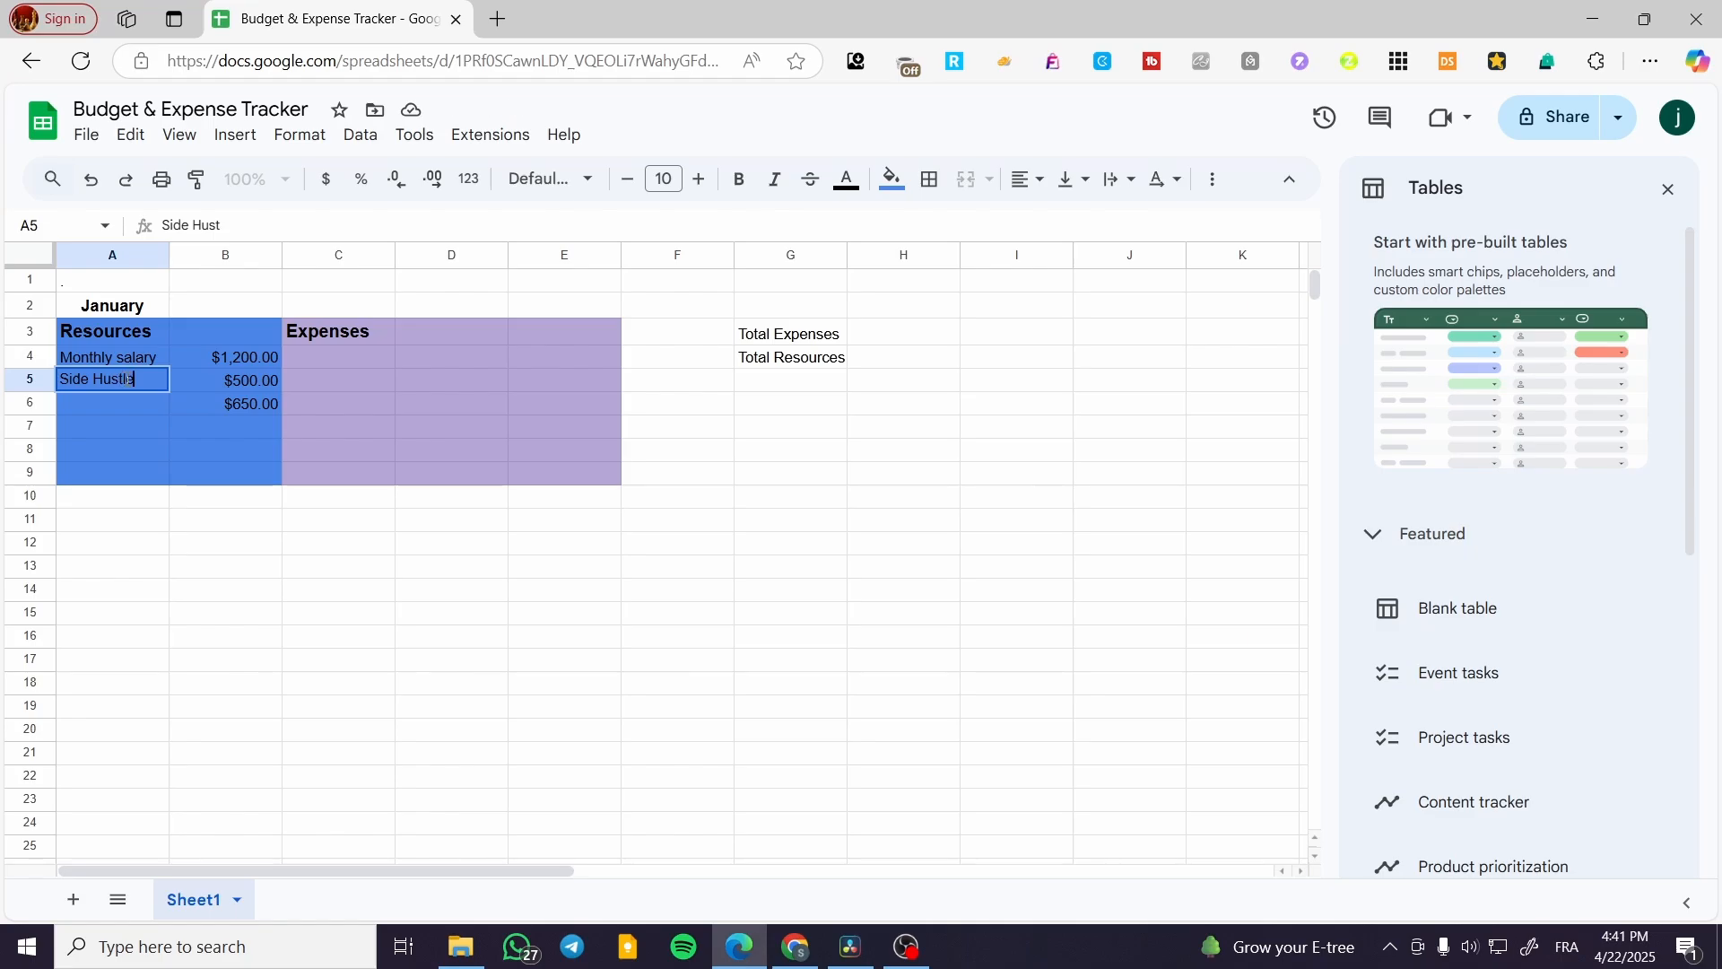
{"action": "double_click", "coordinate": [132, 402]}
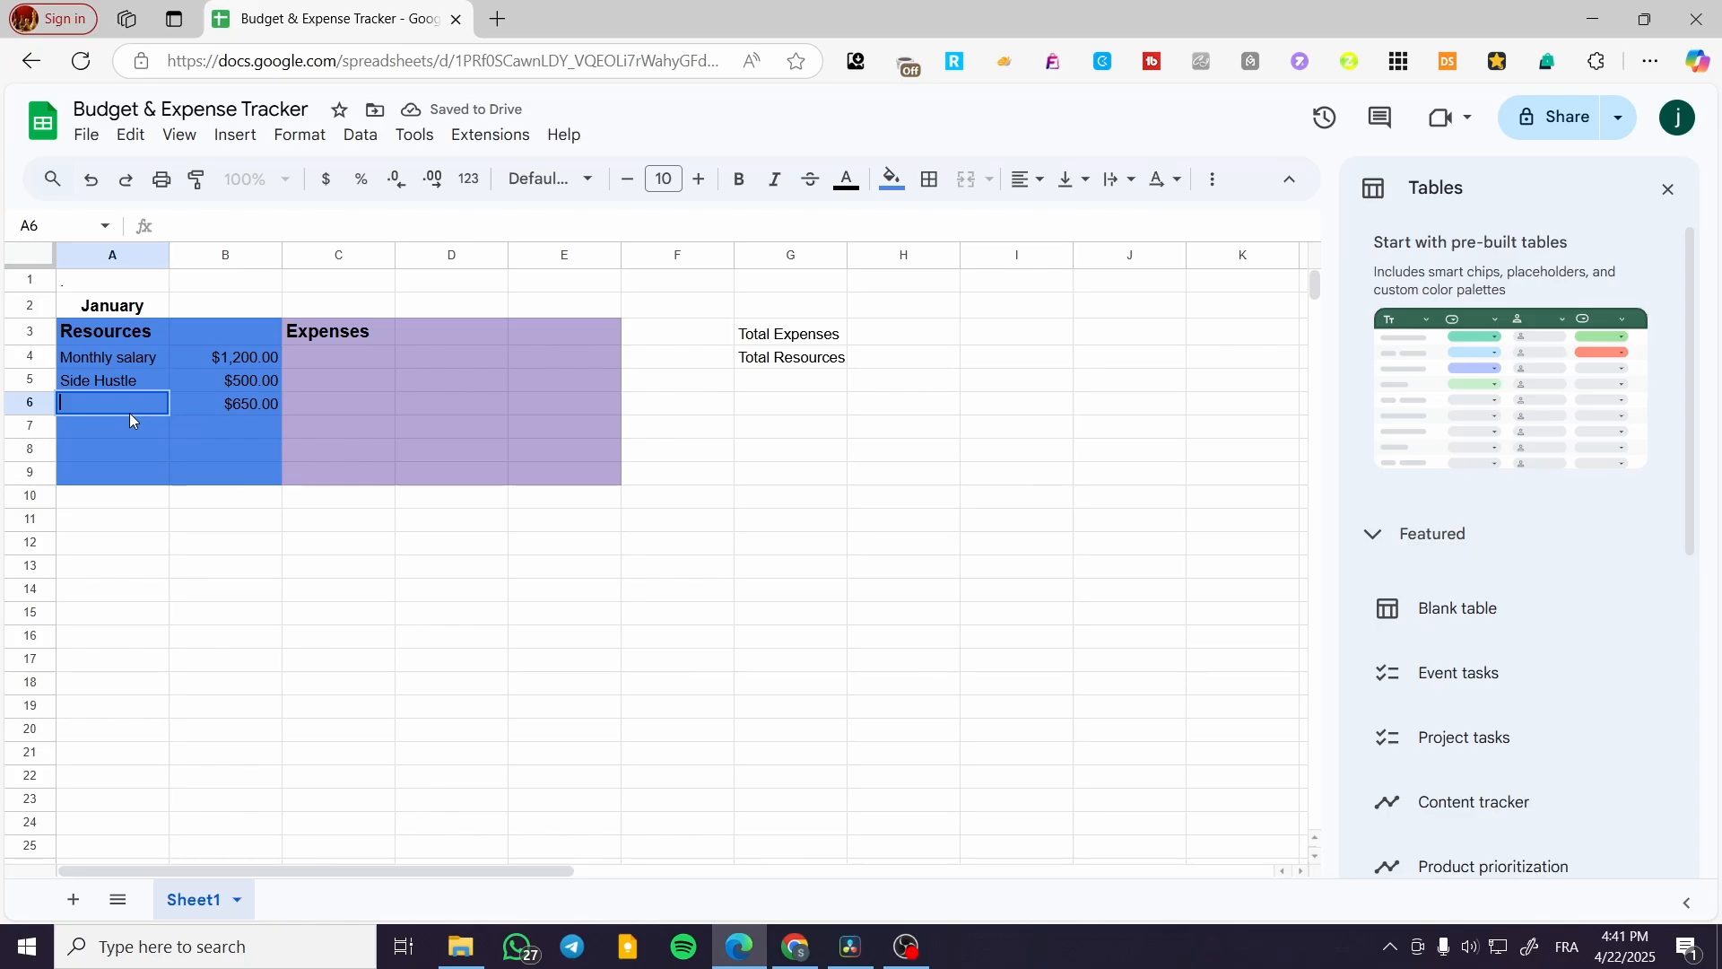
{"action": "type", "text": "Part"}
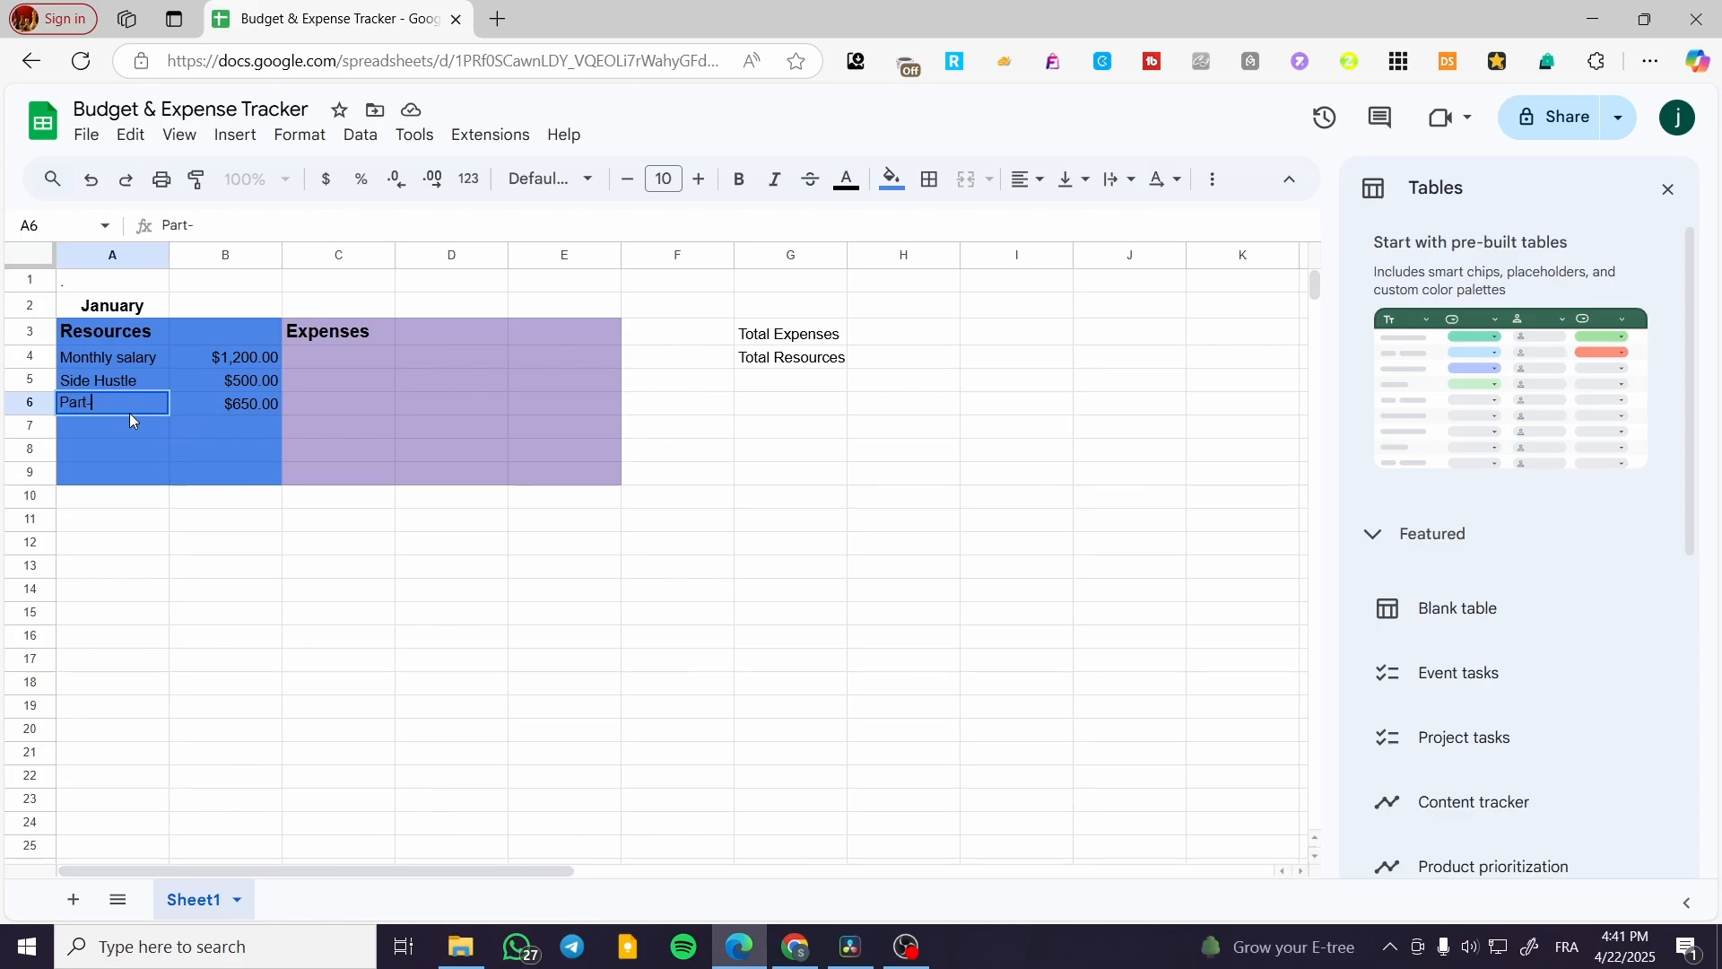
{"action": "type", "text": "-time Job"}
{"action": "left_click", "coordinate": [246, 433]}
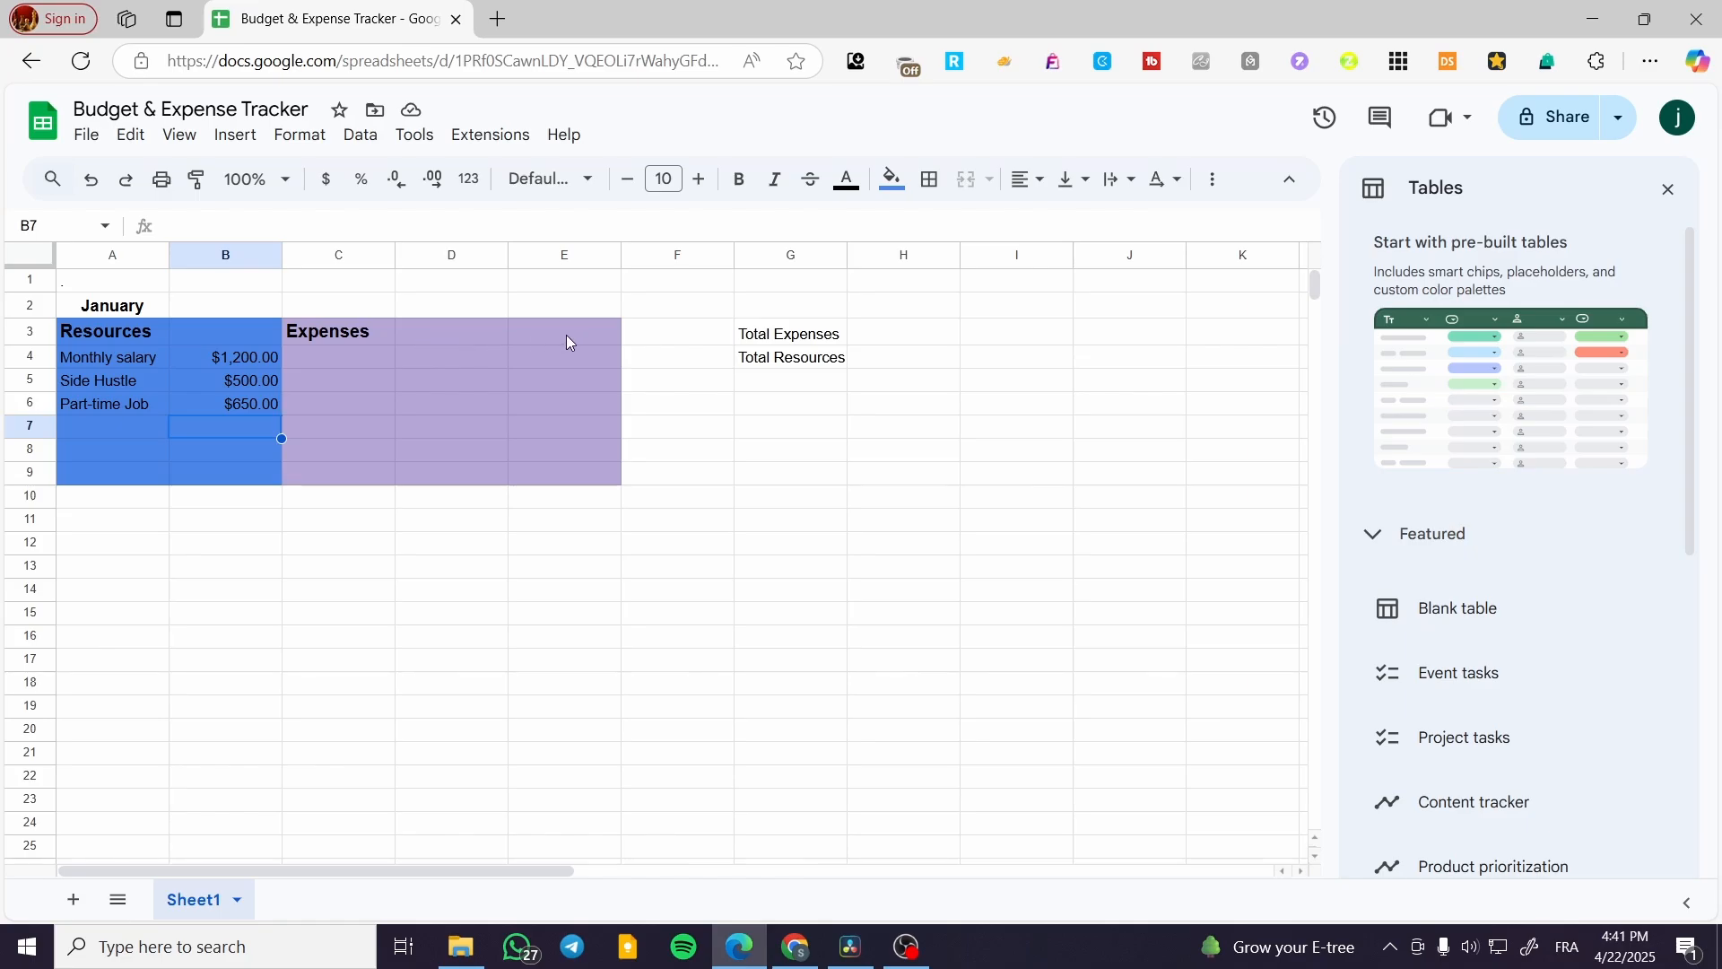
Try to insert dropdowns in the whole of column E.
{"action": "left_click", "coordinate": [452, 332]}
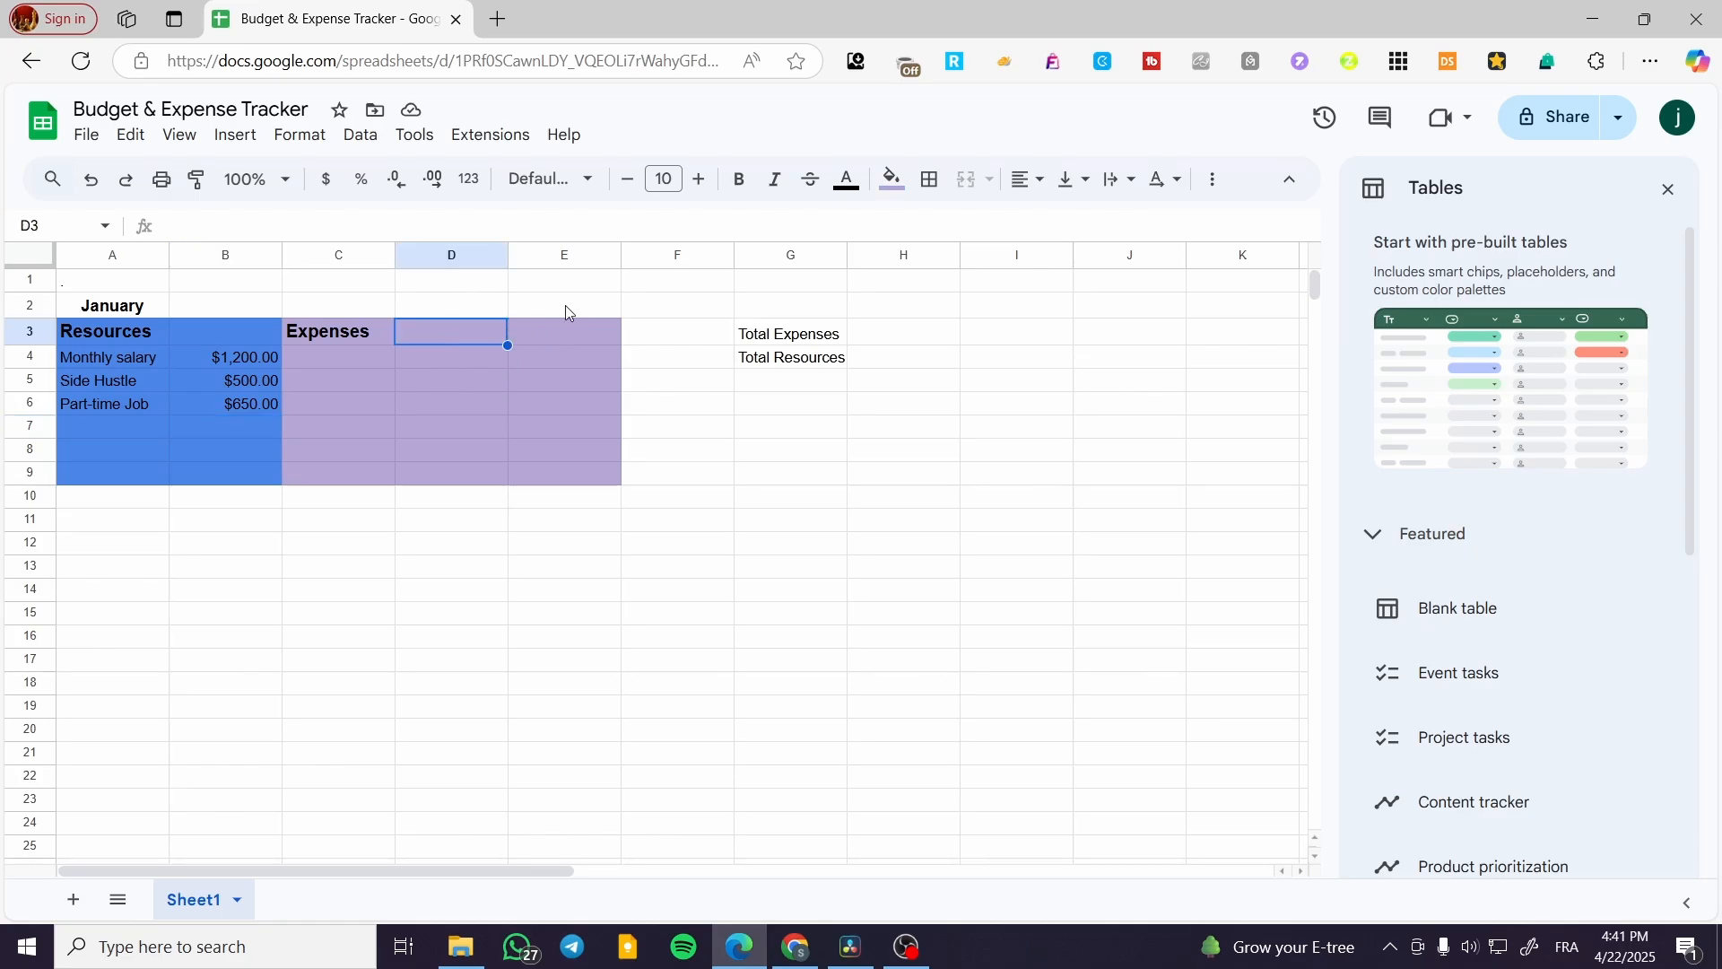
{"action": "left_click", "coordinate": [571, 255]}
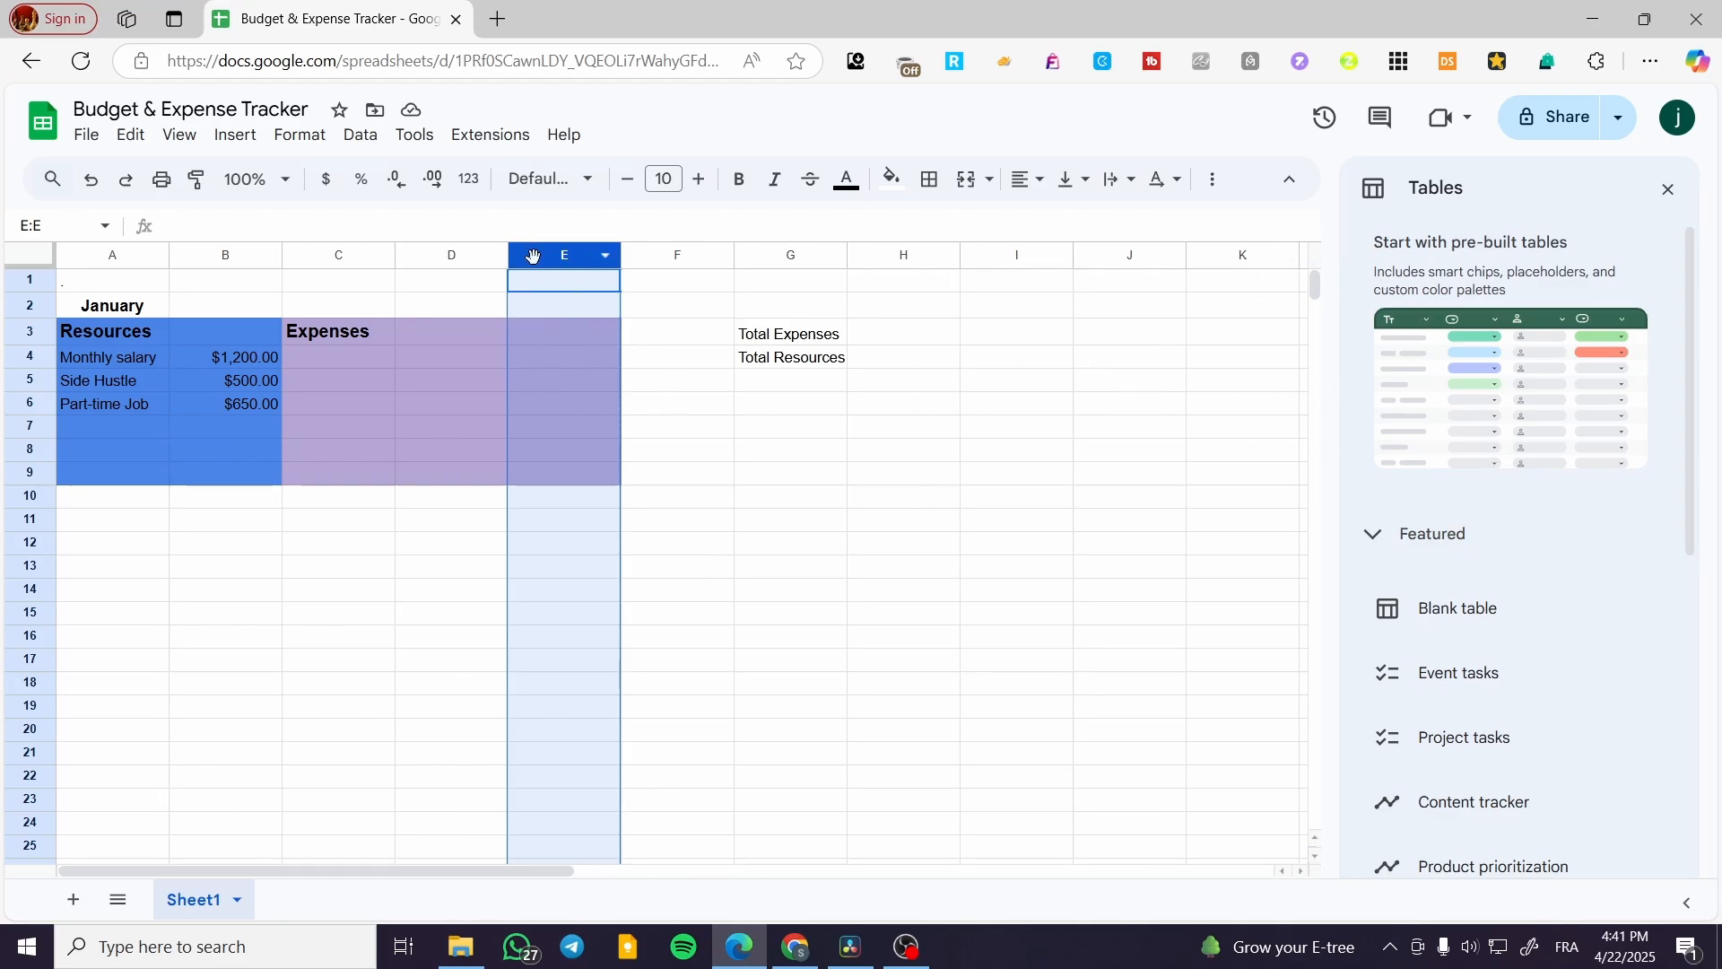
{"action": "left_click", "coordinate": [235, 136]}
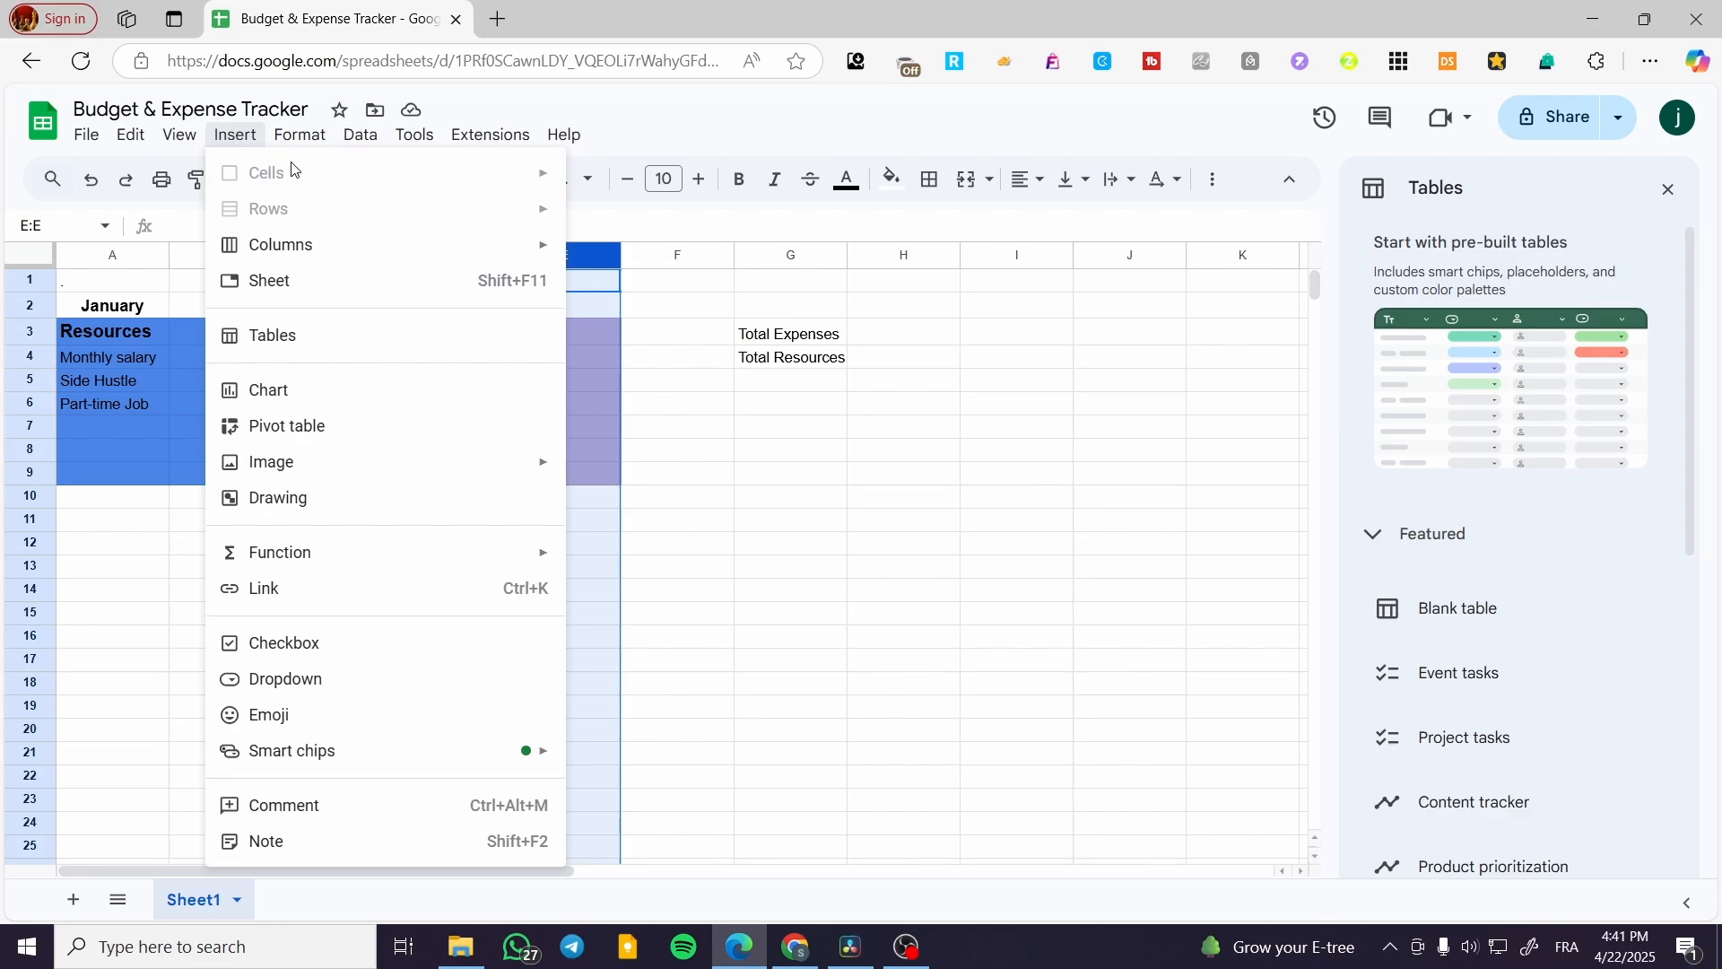
{"action": "left_click", "coordinate": [391, 689]}
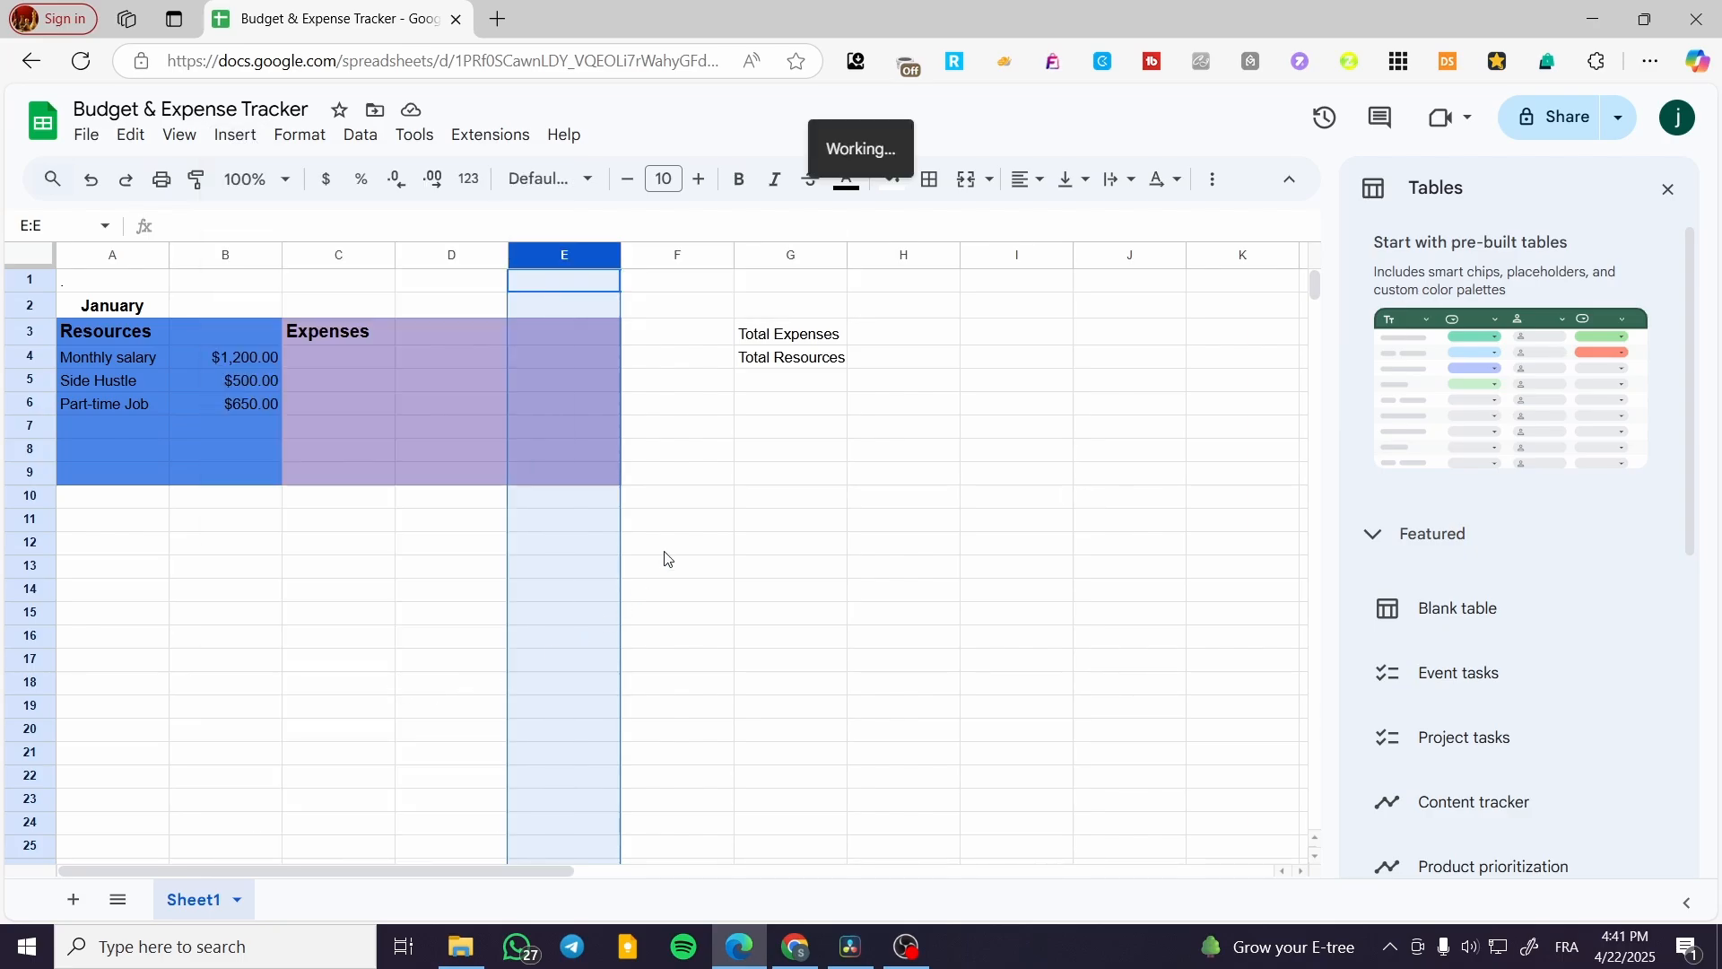
{"action": "left_click", "coordinate": [680, 313]}
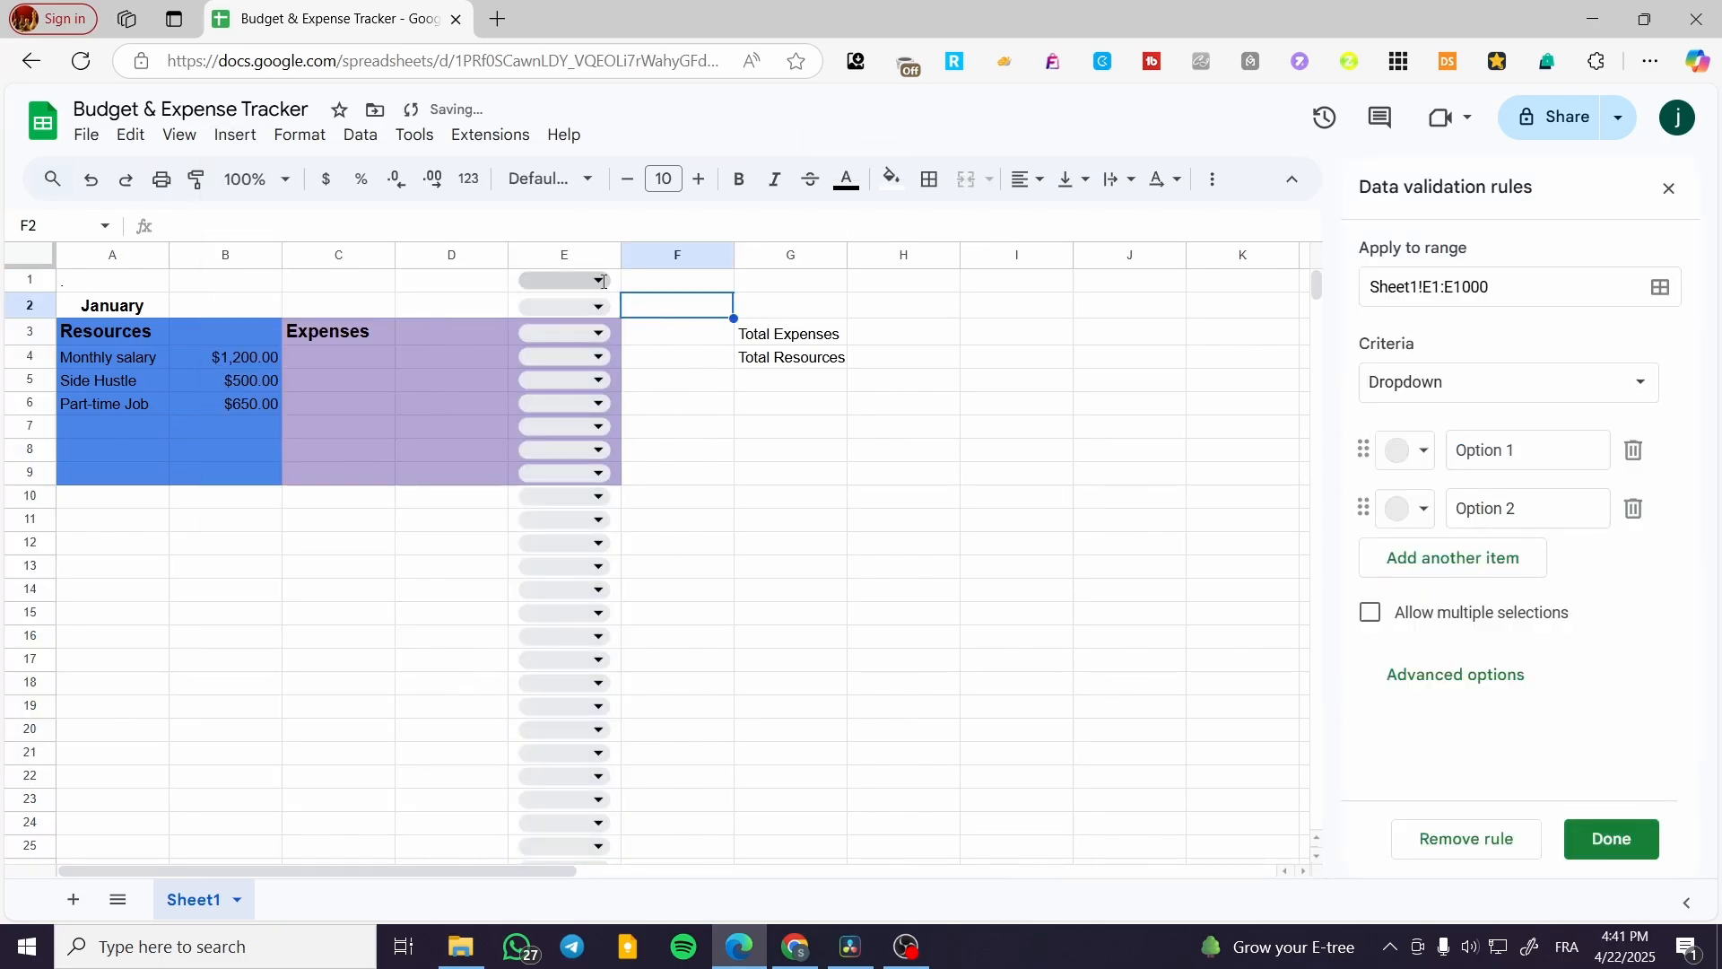
{"action": "left_click", "coordinate": [603, 282]}
{"action": "left_click", "coordinate": [675, 285]}
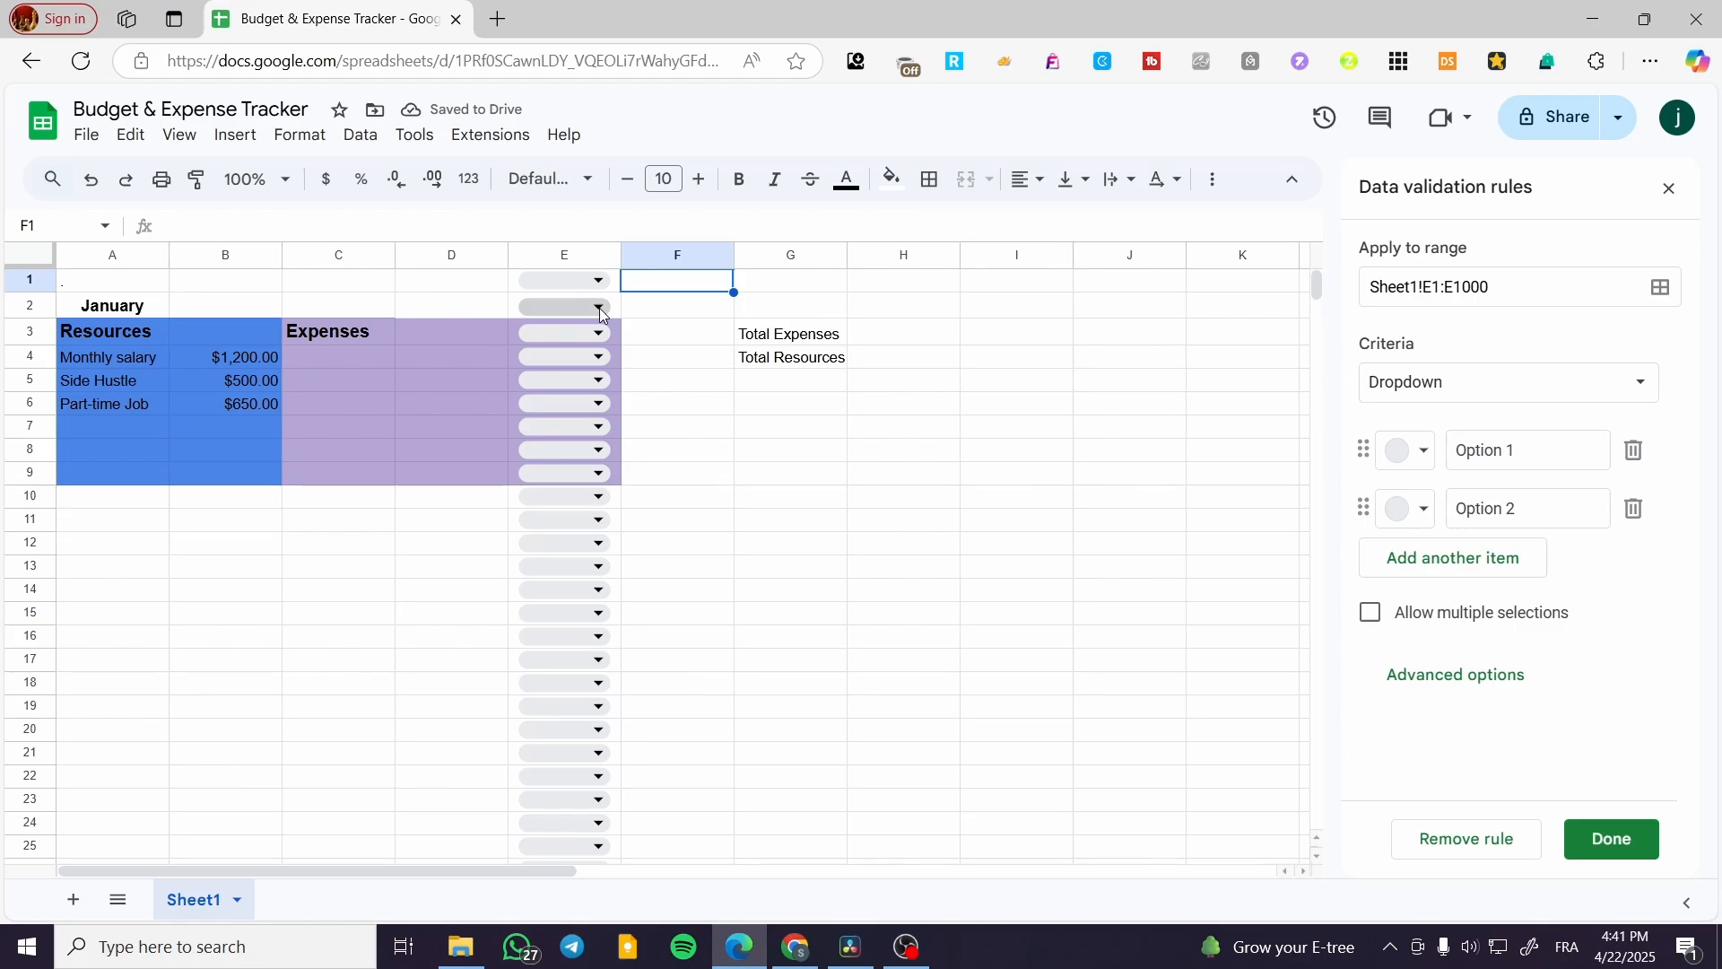
Insert dropdowns in cells E3 to E9 of the Expenses section.
{"action": "left_click_drag", "start_coordinate": [581, 332], "coordinate": [592, 475]}
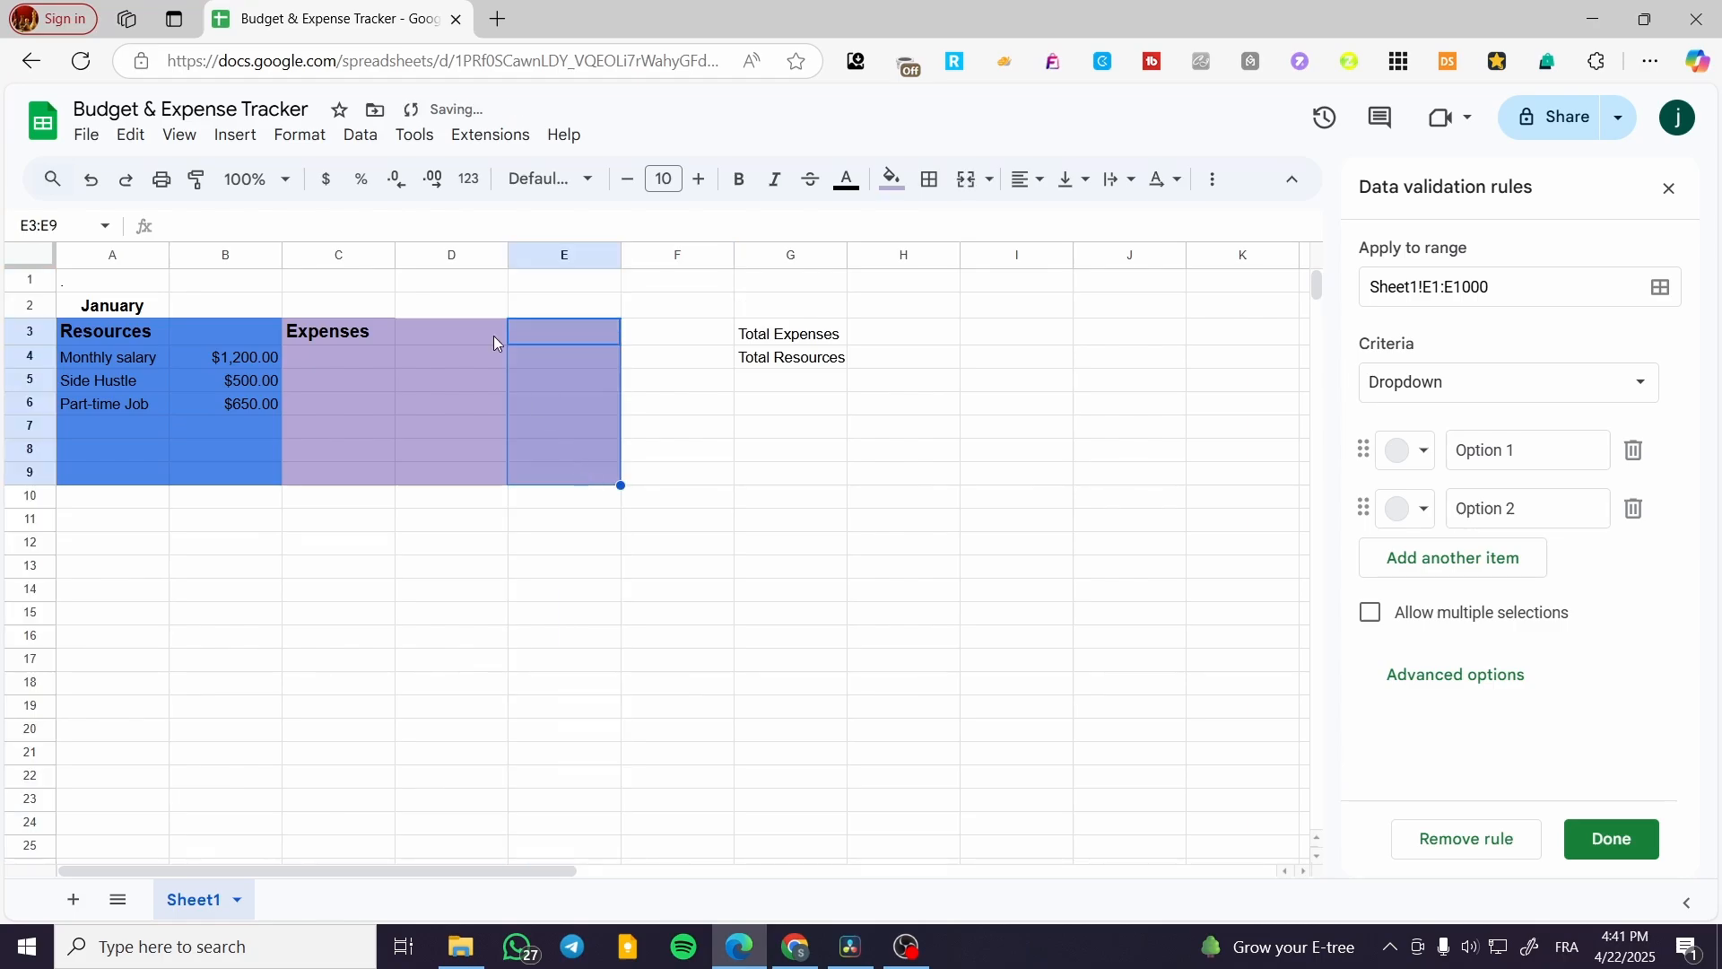
{"action": "left_click", "coordinate": [236, 135]}
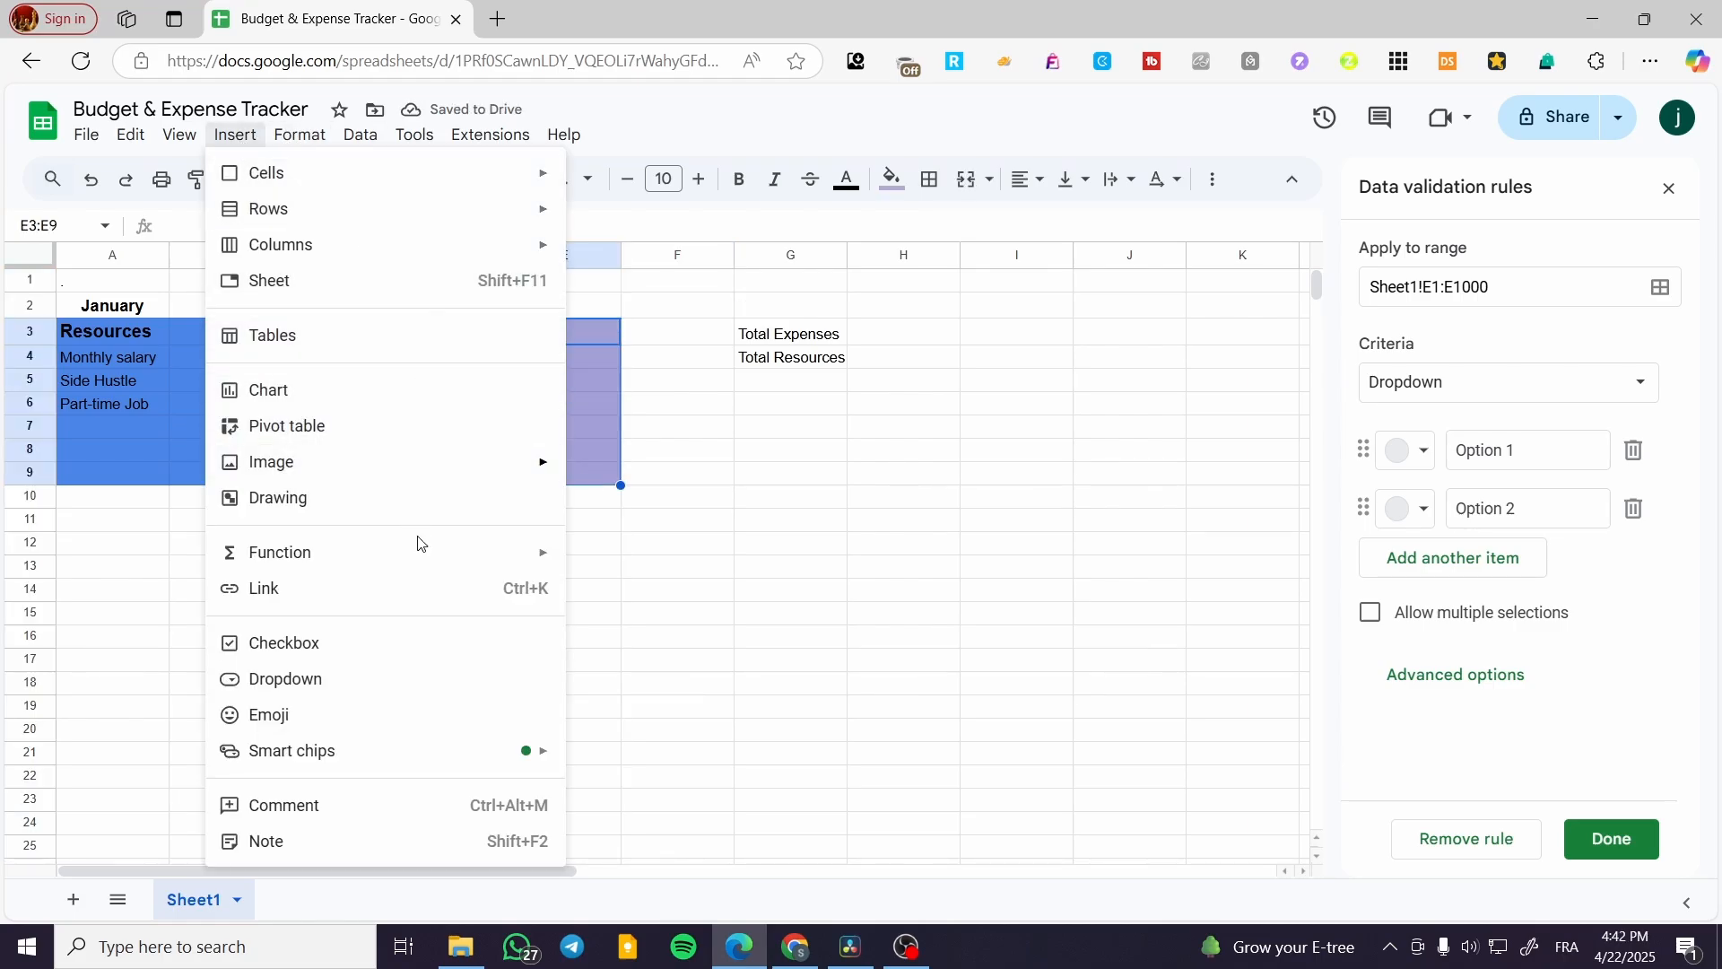
{"action": "left_click", "coordinate": [400, 680]}
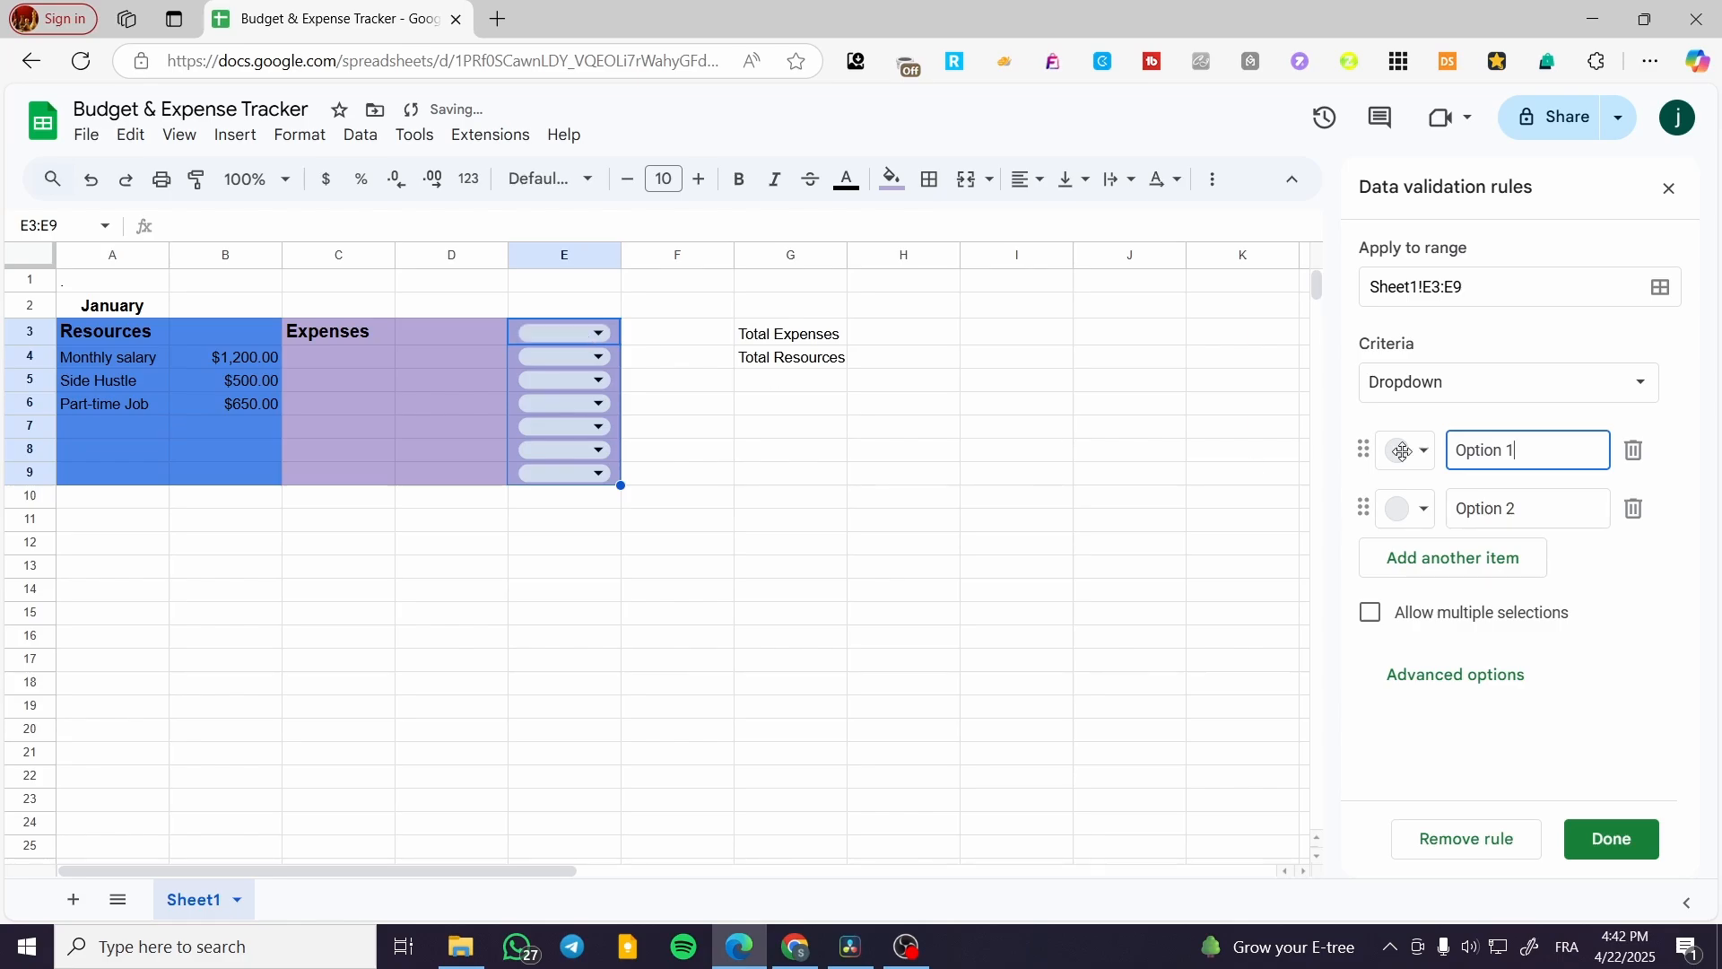
Define the dropdown options Obliged, Food and Bills for cells E3 to E9.
{"action": "left_click_drag", "start_coordinate": [1541, 451], "coordinate": [1457, 450]}
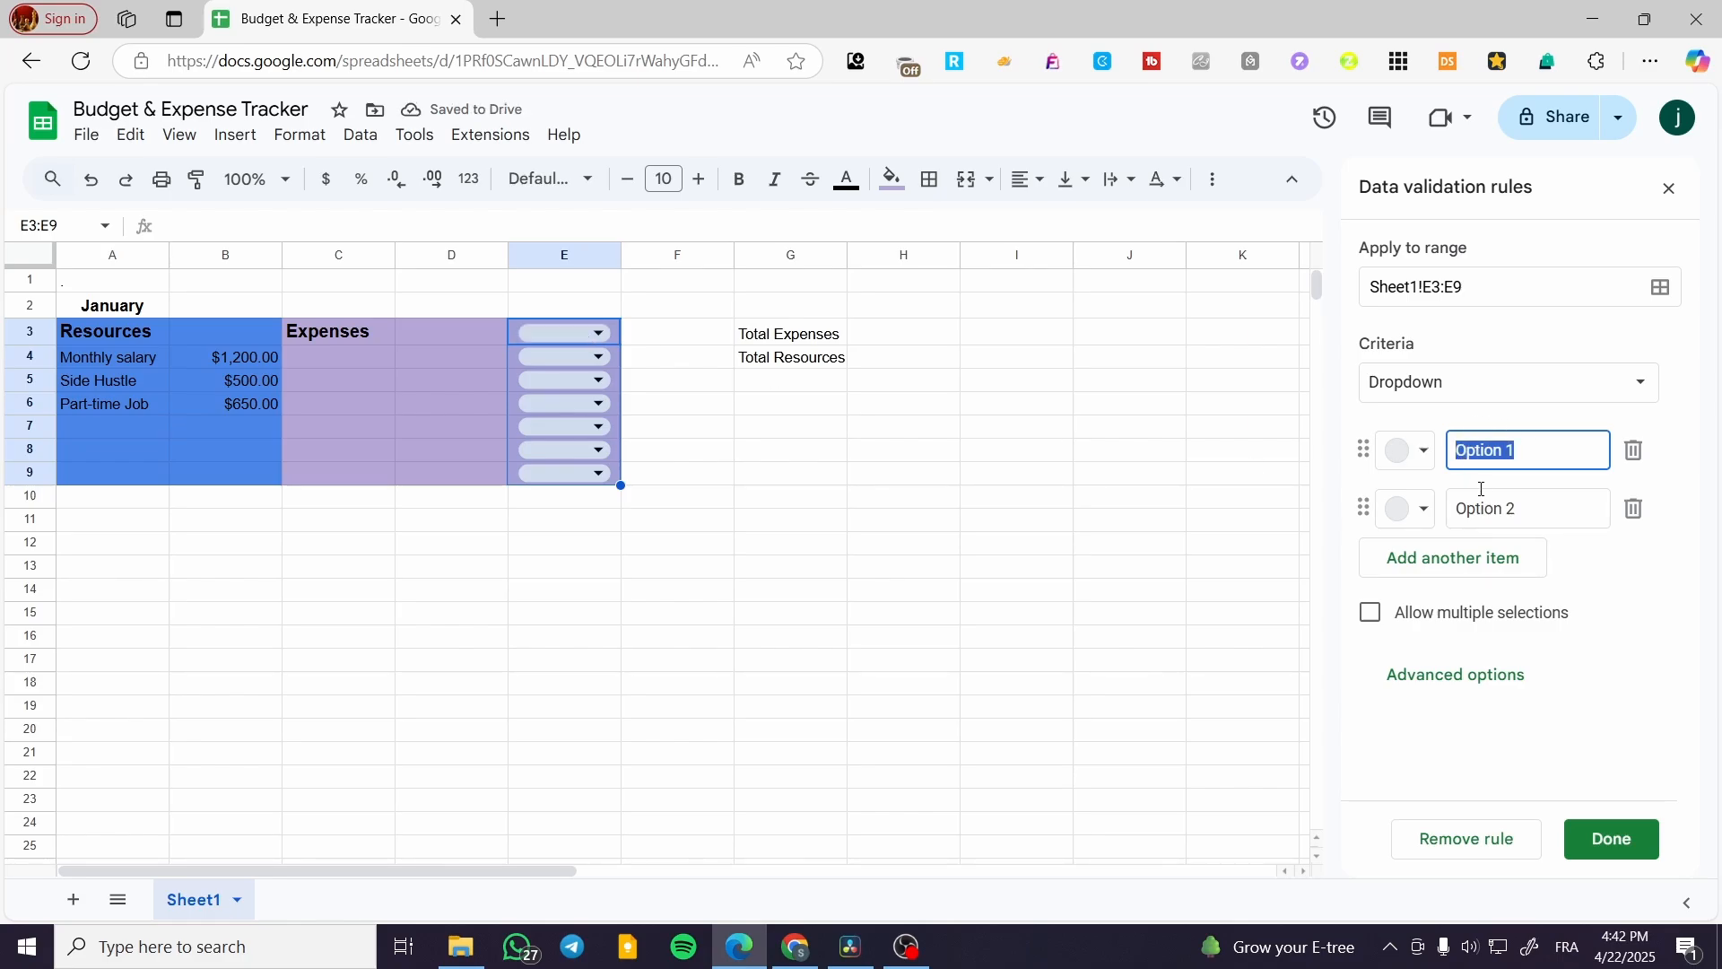
{"action": "type", "text": "M"}
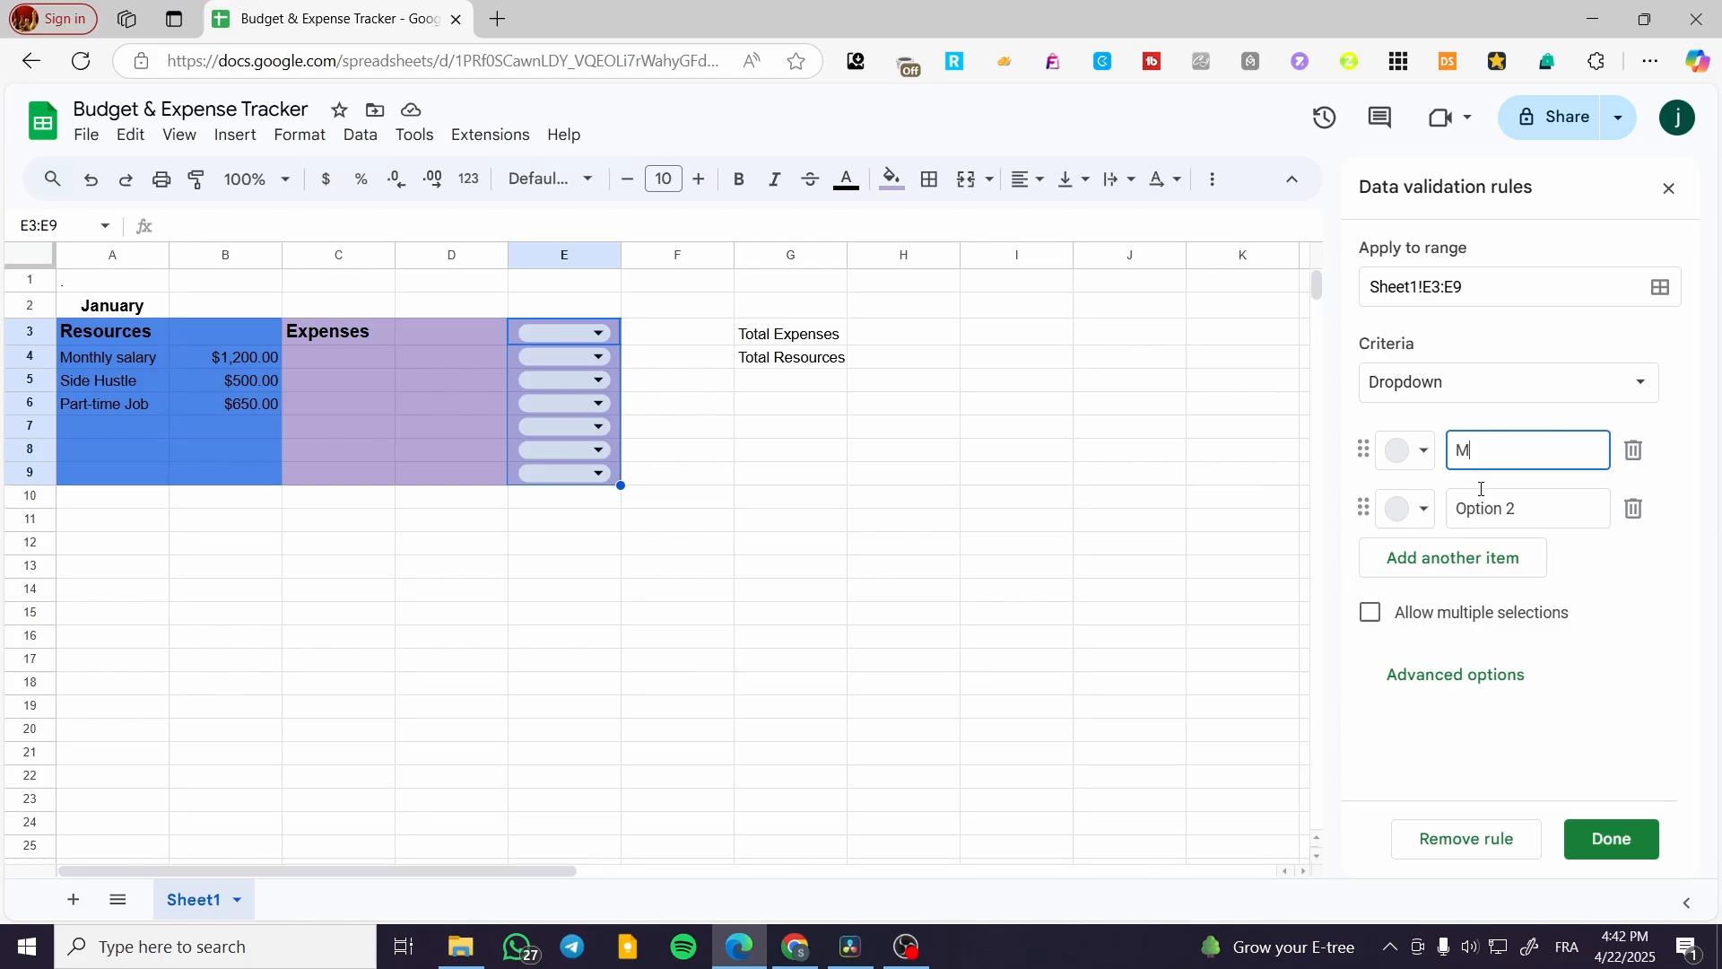
{"action": "type", "text": "u"}
{"action": "key", "text": "BackSpace"}
{"action": "key", "text": "BackSpace"}
{"action": "type", "text": "O"}
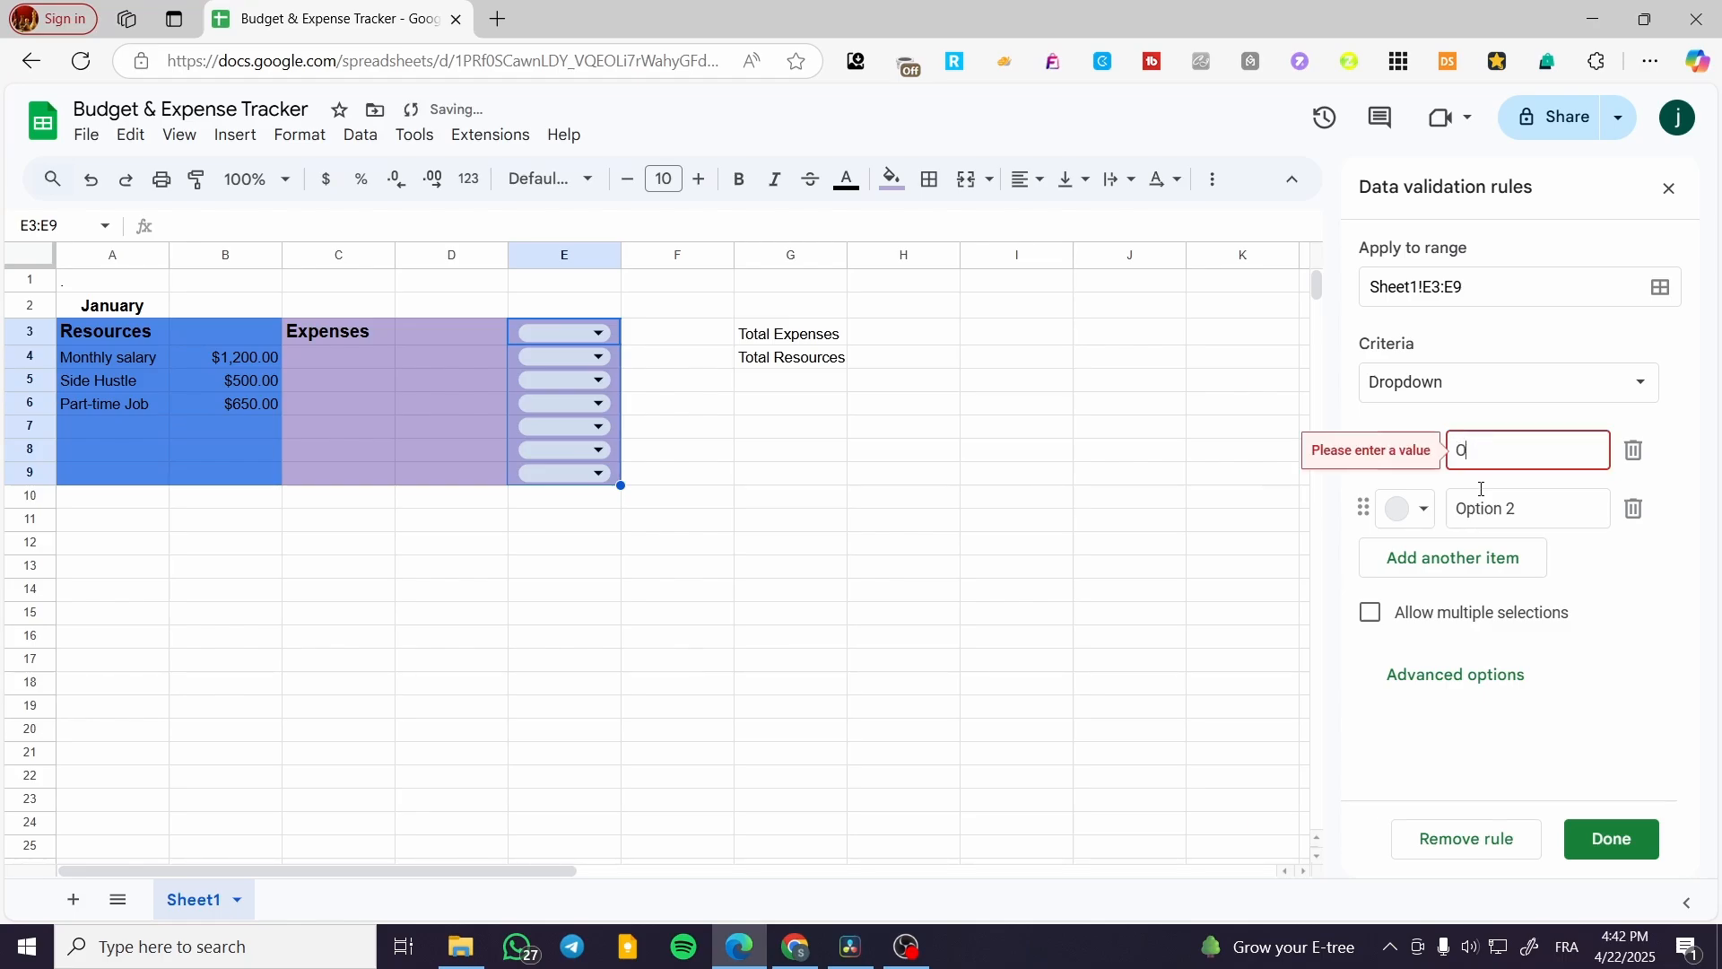
{"action": "type", "text": "bliged"}
{"action": "key", "text": "Tab"}
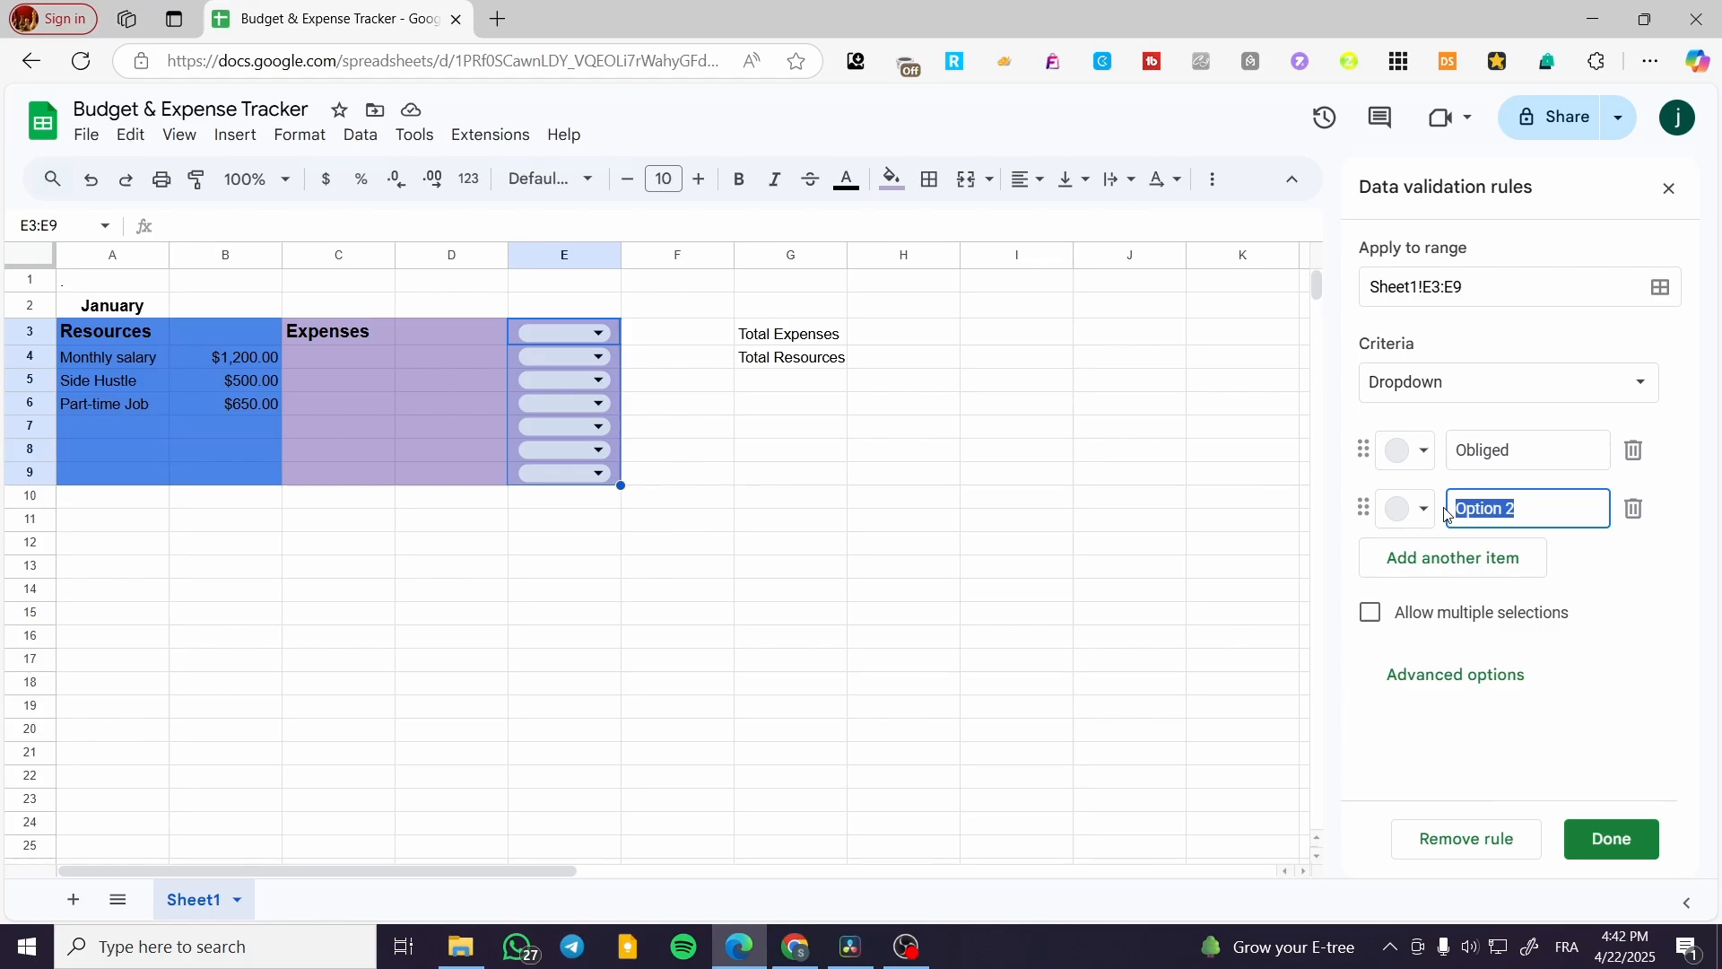
{"action": "type", "text": "Food"}
{"action": "left_click", "coordinate": [1409, 560]}
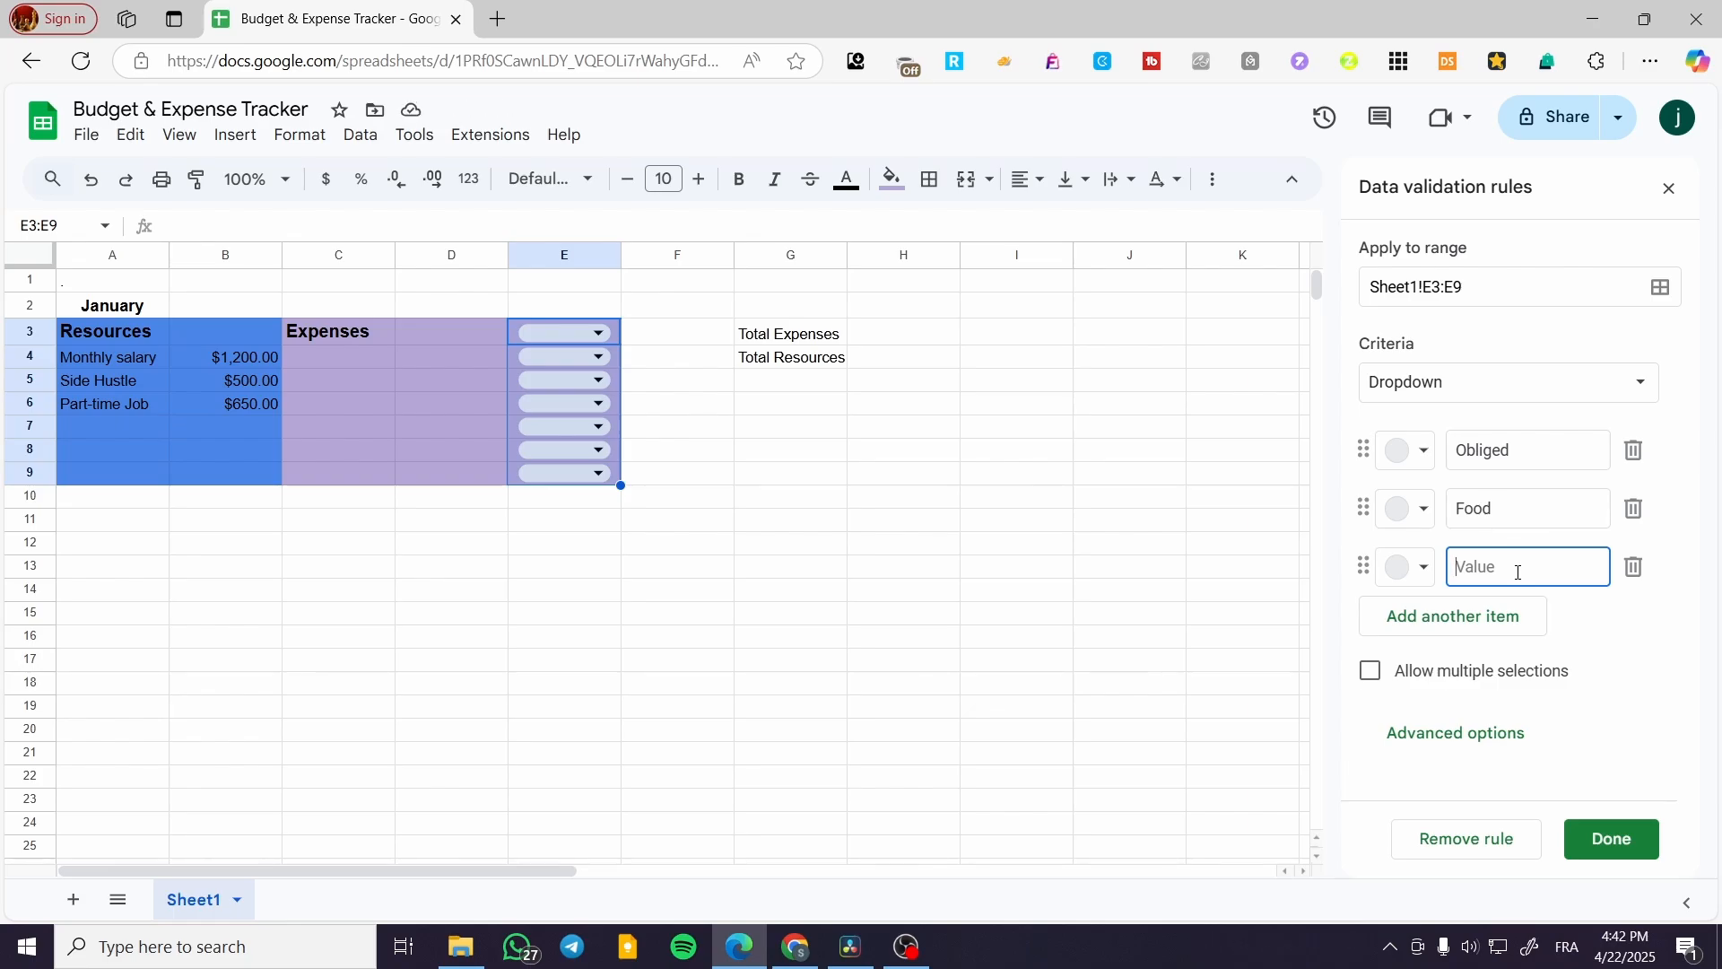
{"action": "type", "text": "Bills"}
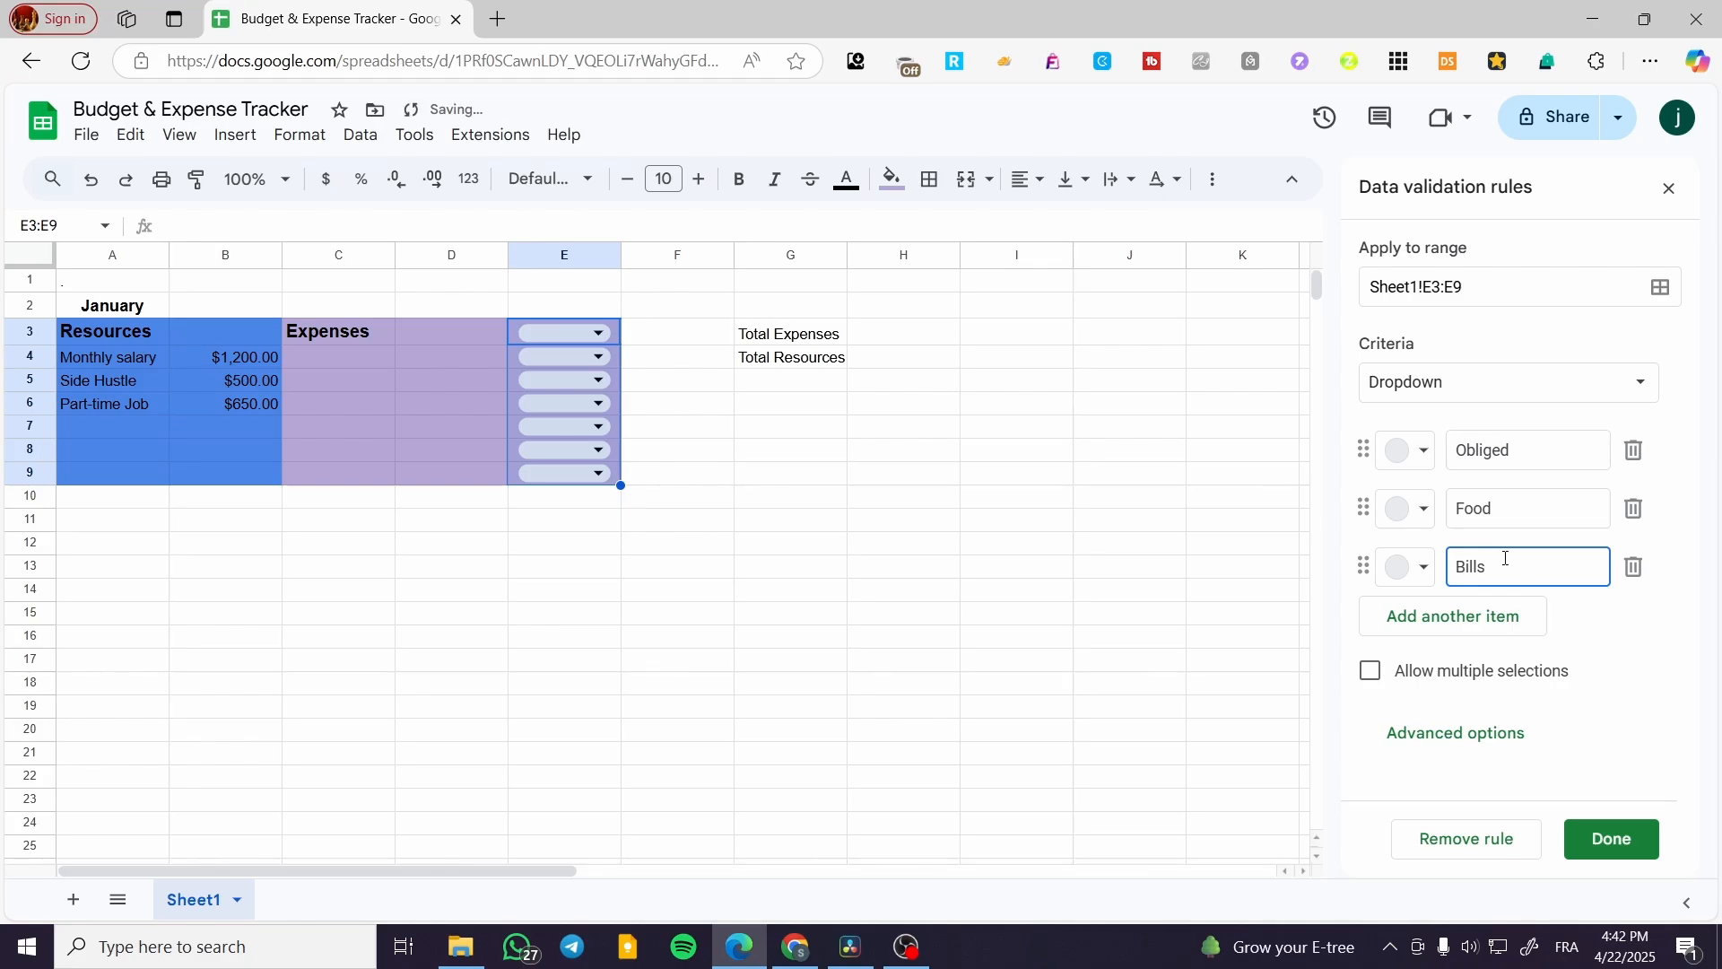
Colour the dropdown options dark red for Obliged, light blue for Food and dark brown for Bills.
{"action": "left_click", "coordinate": [1402, 453]}
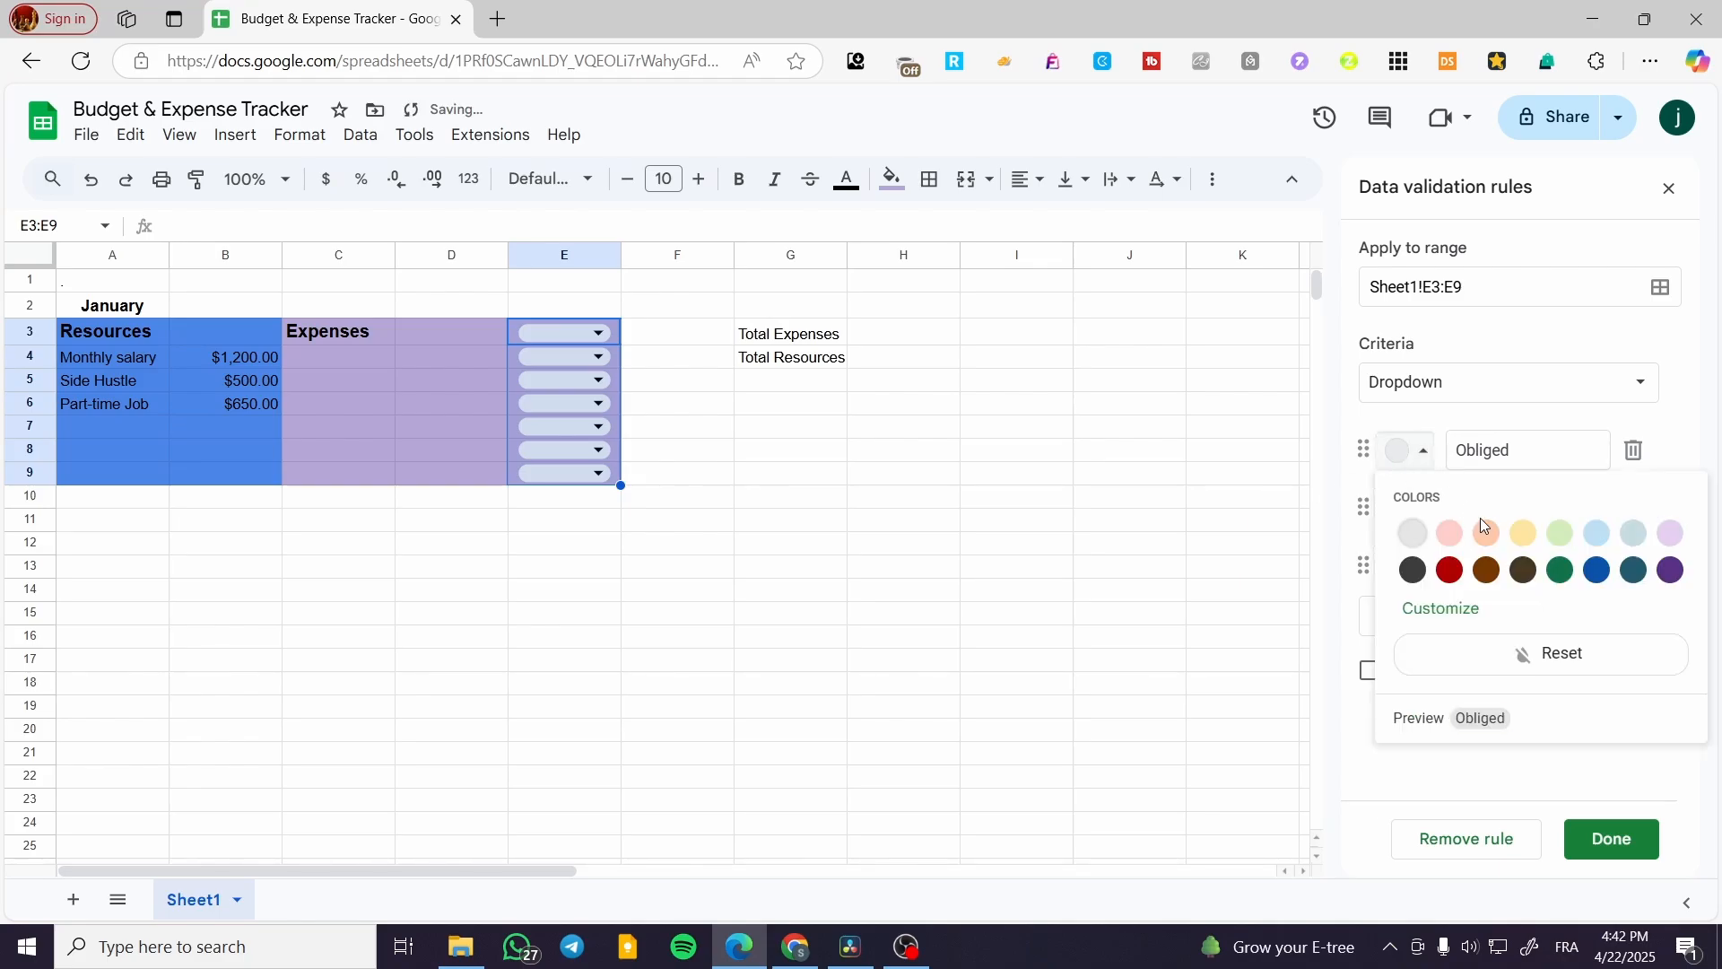
{"action": "left_click", "coordinate": [1450, 574]}
{"action": "left_click", "coordinate": [1406, 512]}
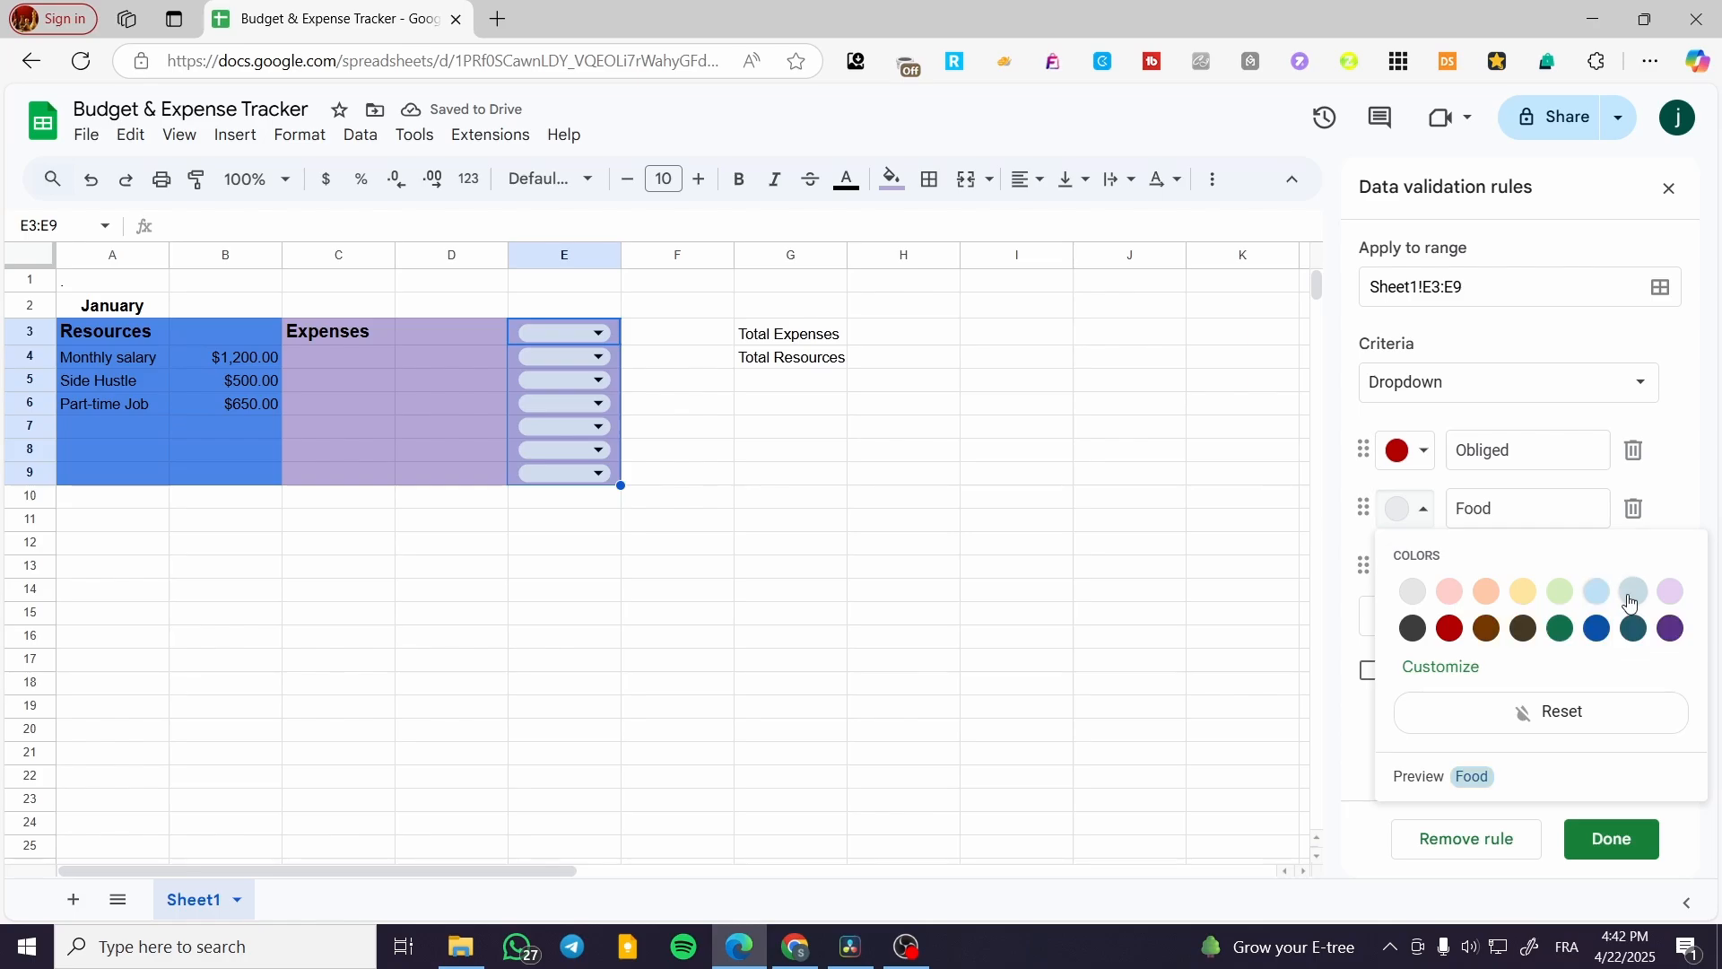
{"action": "left_click", "coordinate": [1597, 596]}
{"action": "left_click", "coordinate": [1403, 567]}
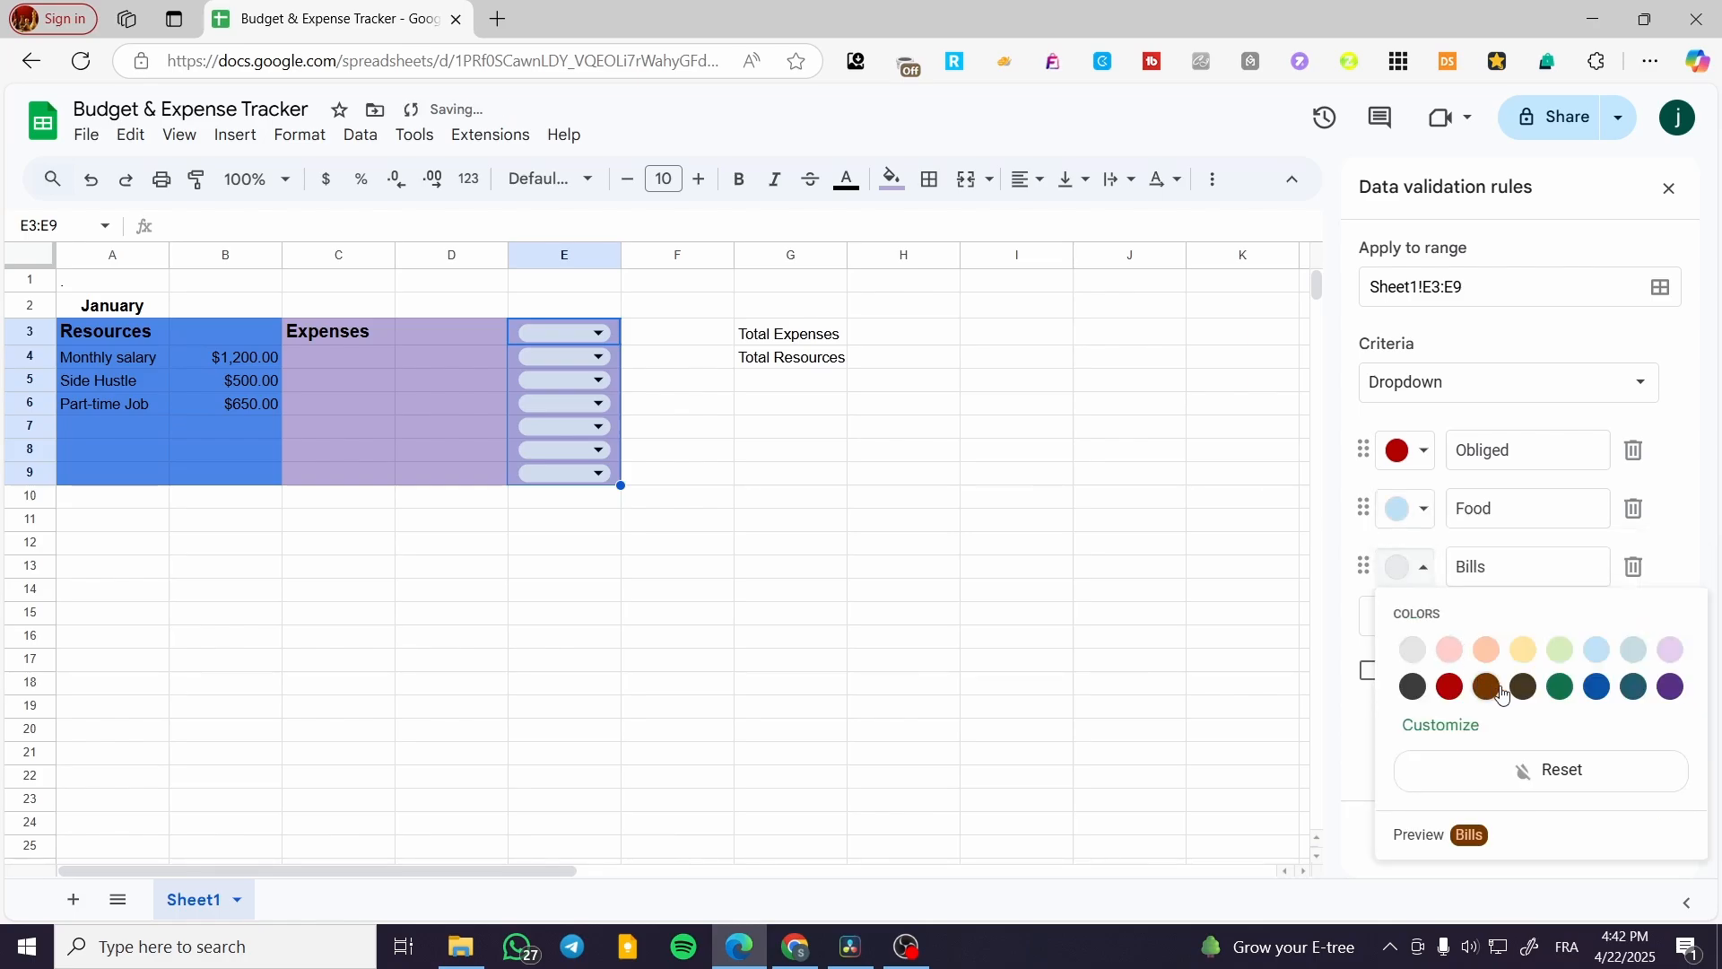
{"action": "left_click", "coordinate": [1529, 692]}
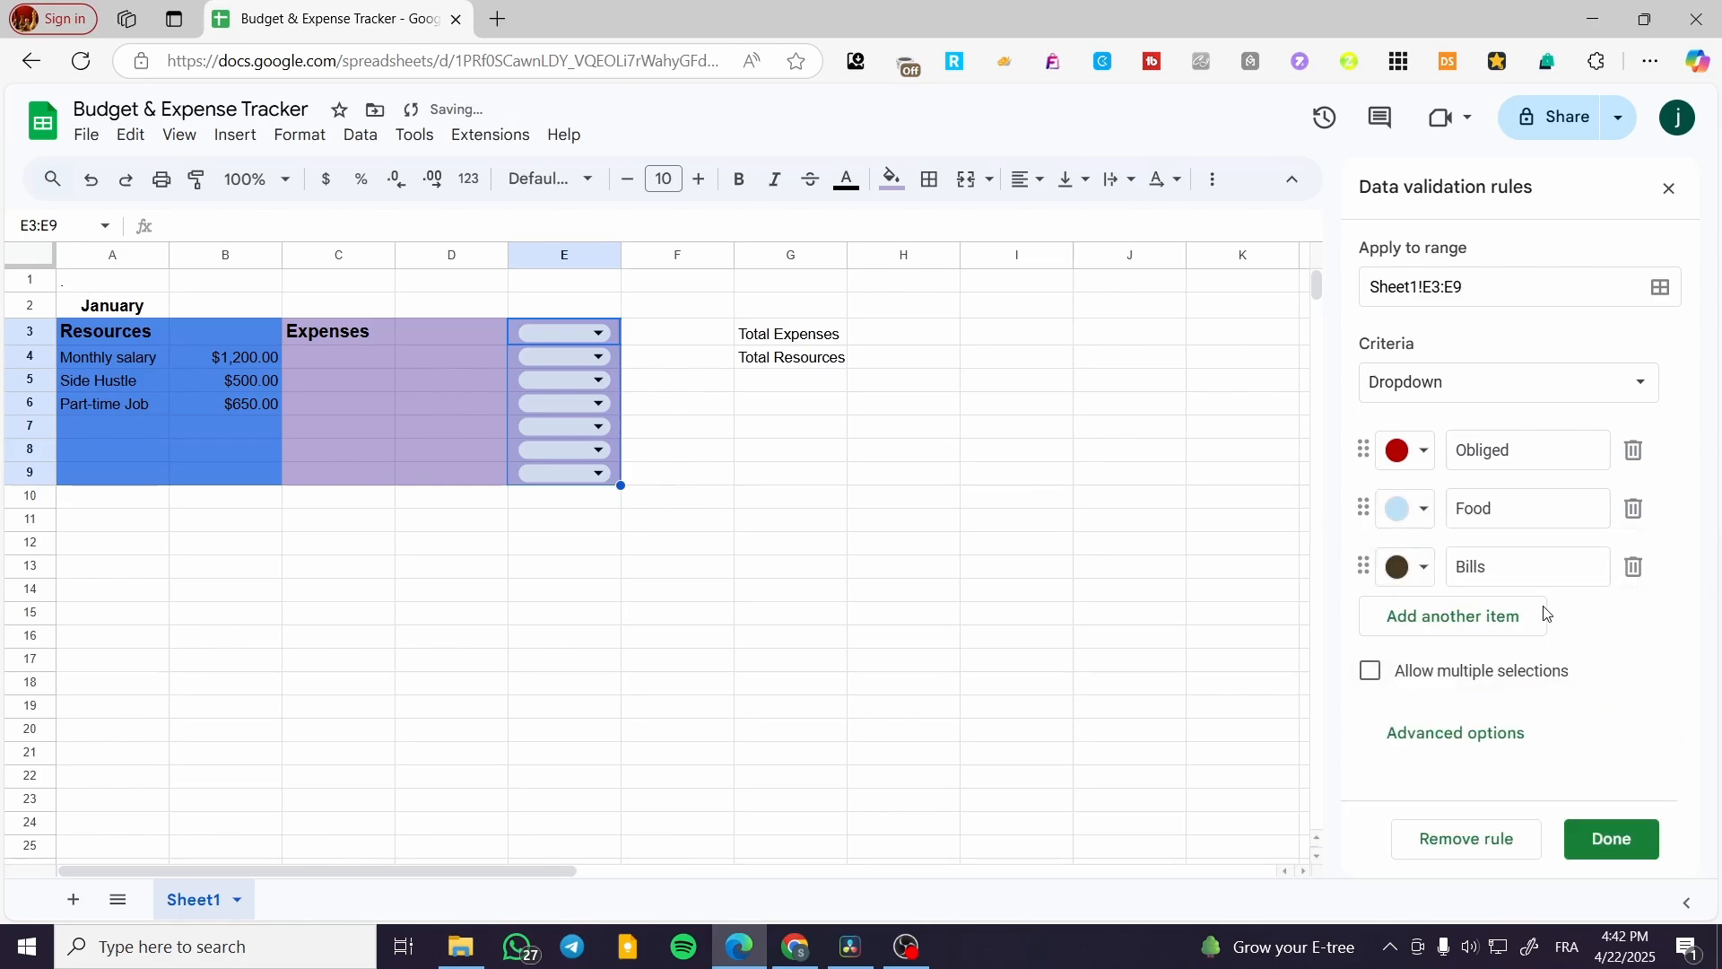
Remove the dropdown from cell E3 in the Expenses heading row.
{"action": "left_click", "coordinate": [550, 338]}
{"action": "left_click", "coordinate": [430, 342]}
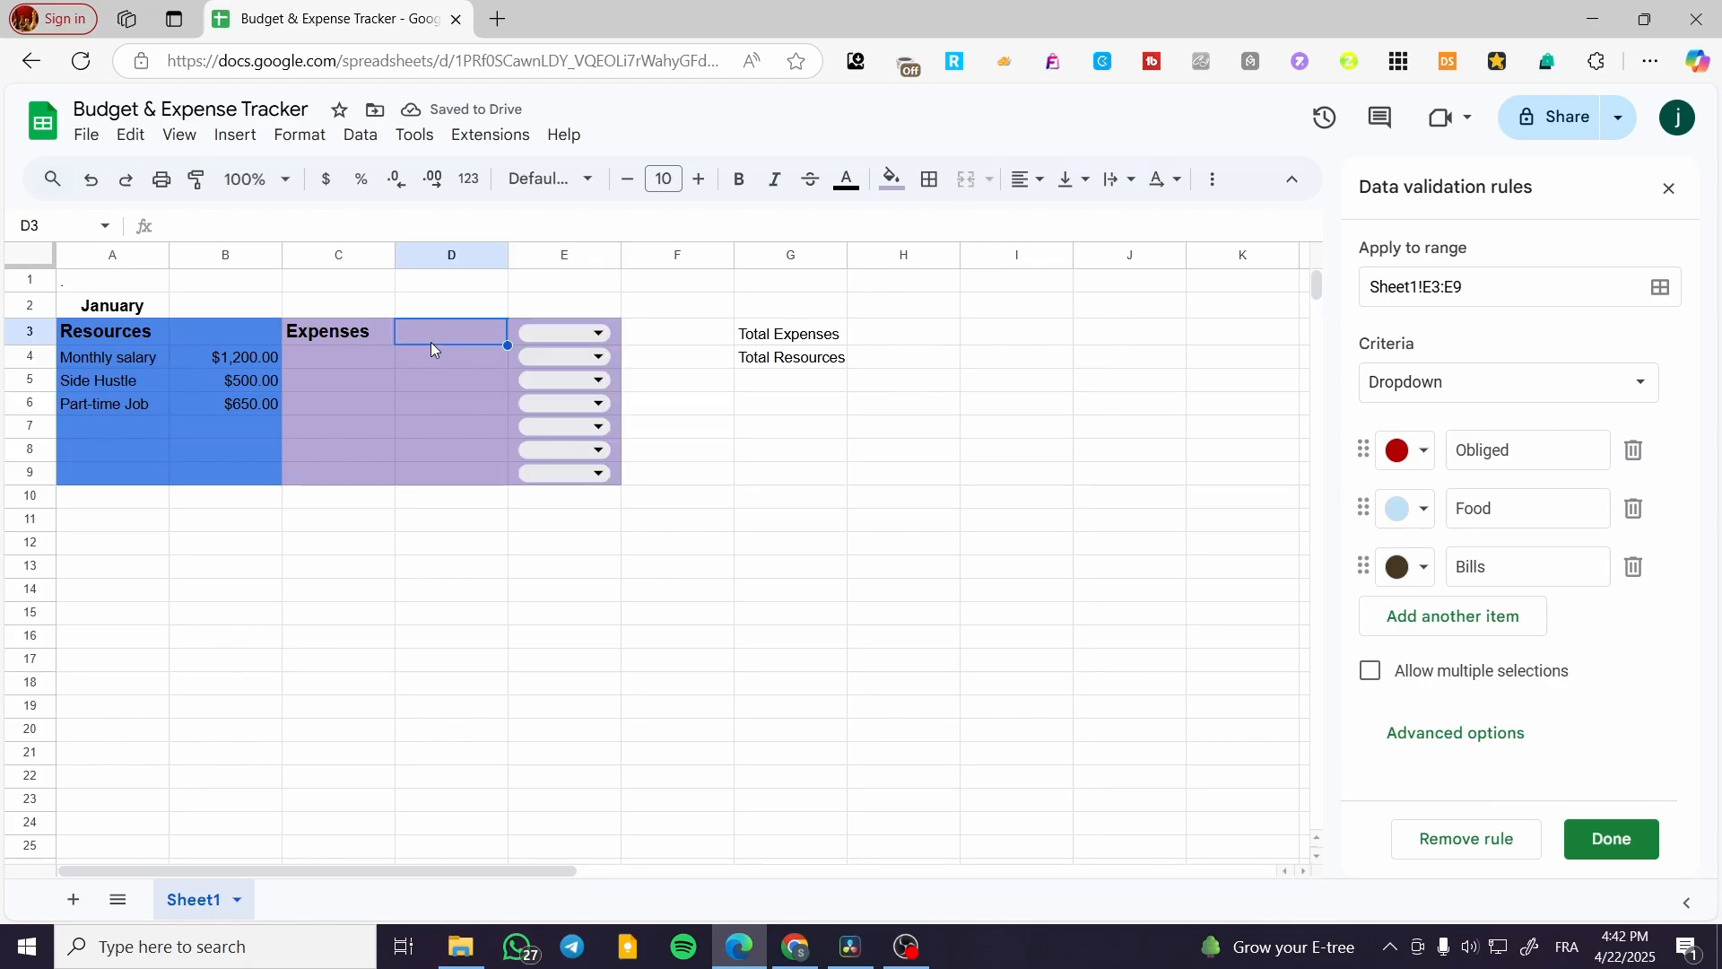
{"action": "left_click", "coordinate": [599, 339]}
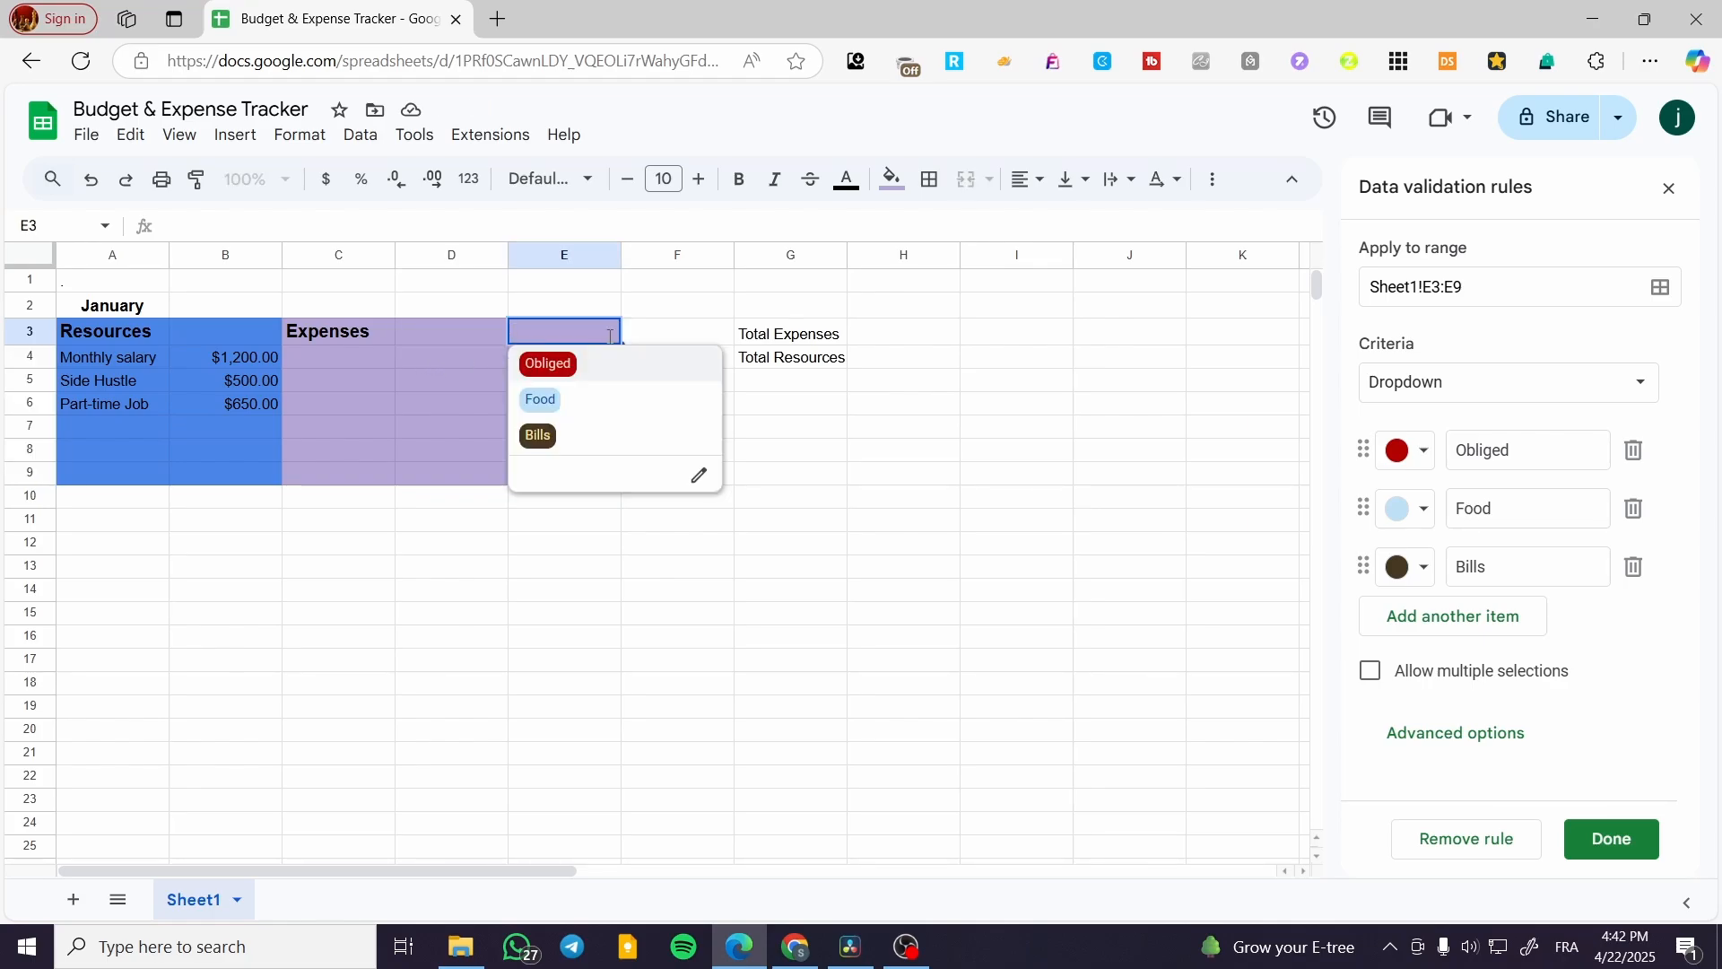
{"action": "left_click", "coordinate": [645, 341]}
{"action": "left_click", "coordinate": [614, 334]}
{"action": "left_click", "coordinate": [468, 338]}
{"action": "left_click_drag", "start_coordinate": [660, 333], "coordinate": [575, 331]}
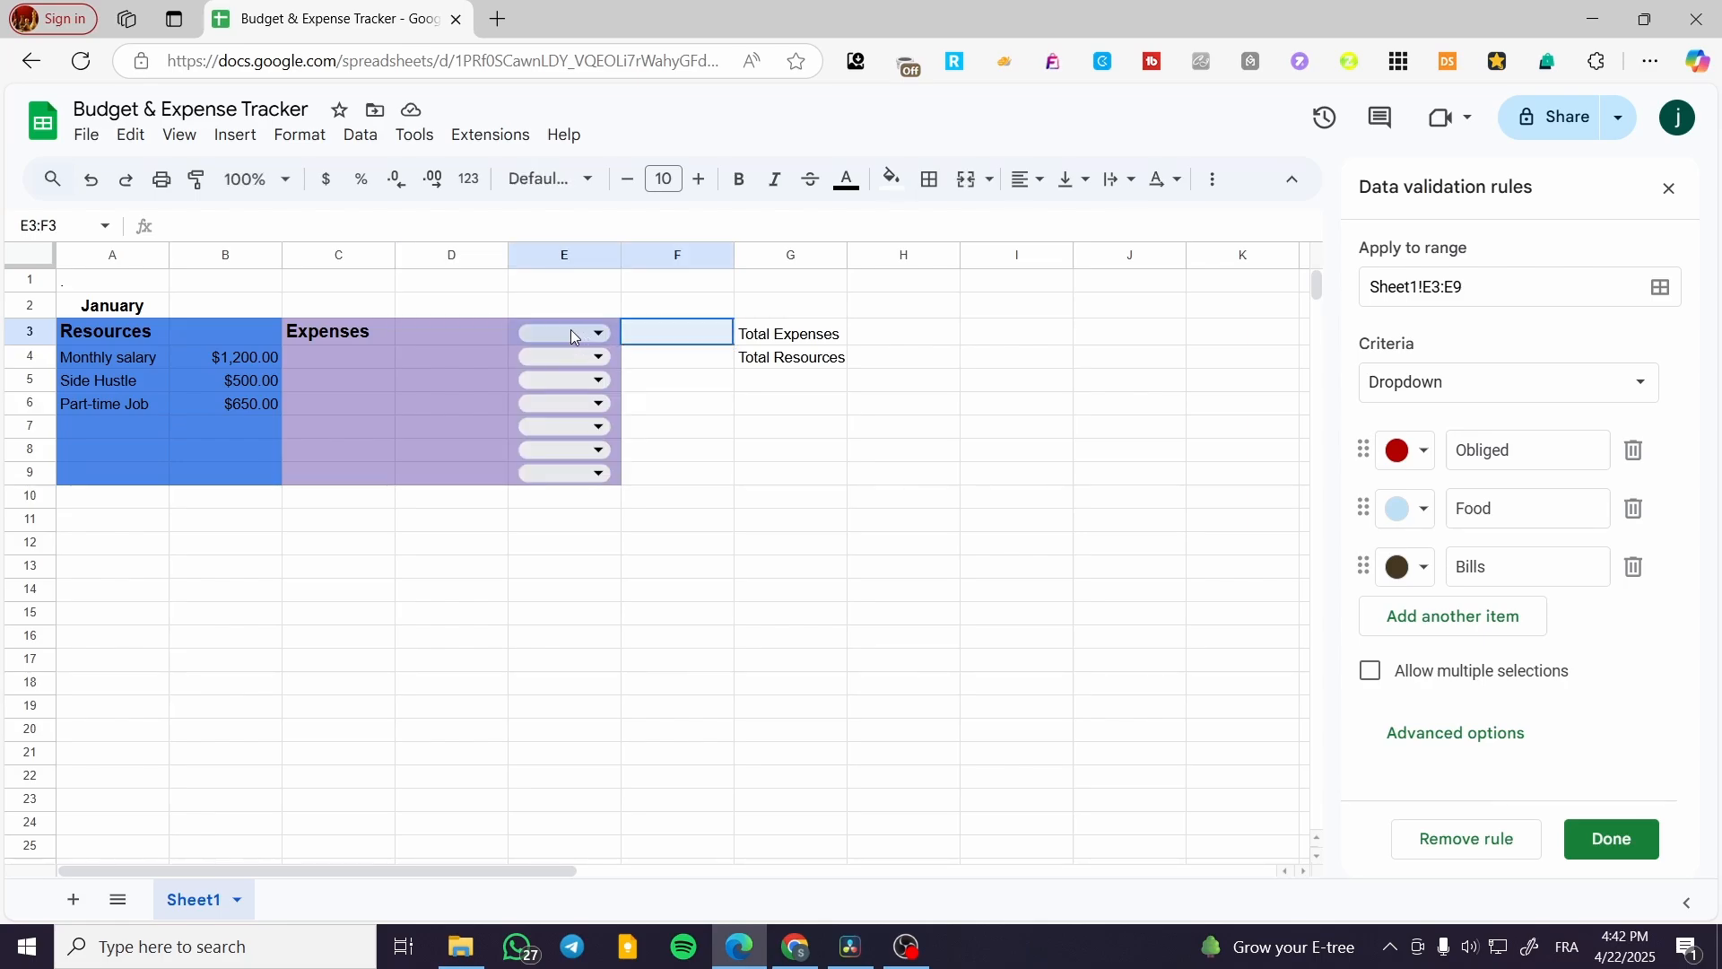
{"action": "key", "text": "Delete"}
{"action": "left_click", "coordinate": [663, 365]}
{"action": "left_click", "coordinate": [592, 339]}
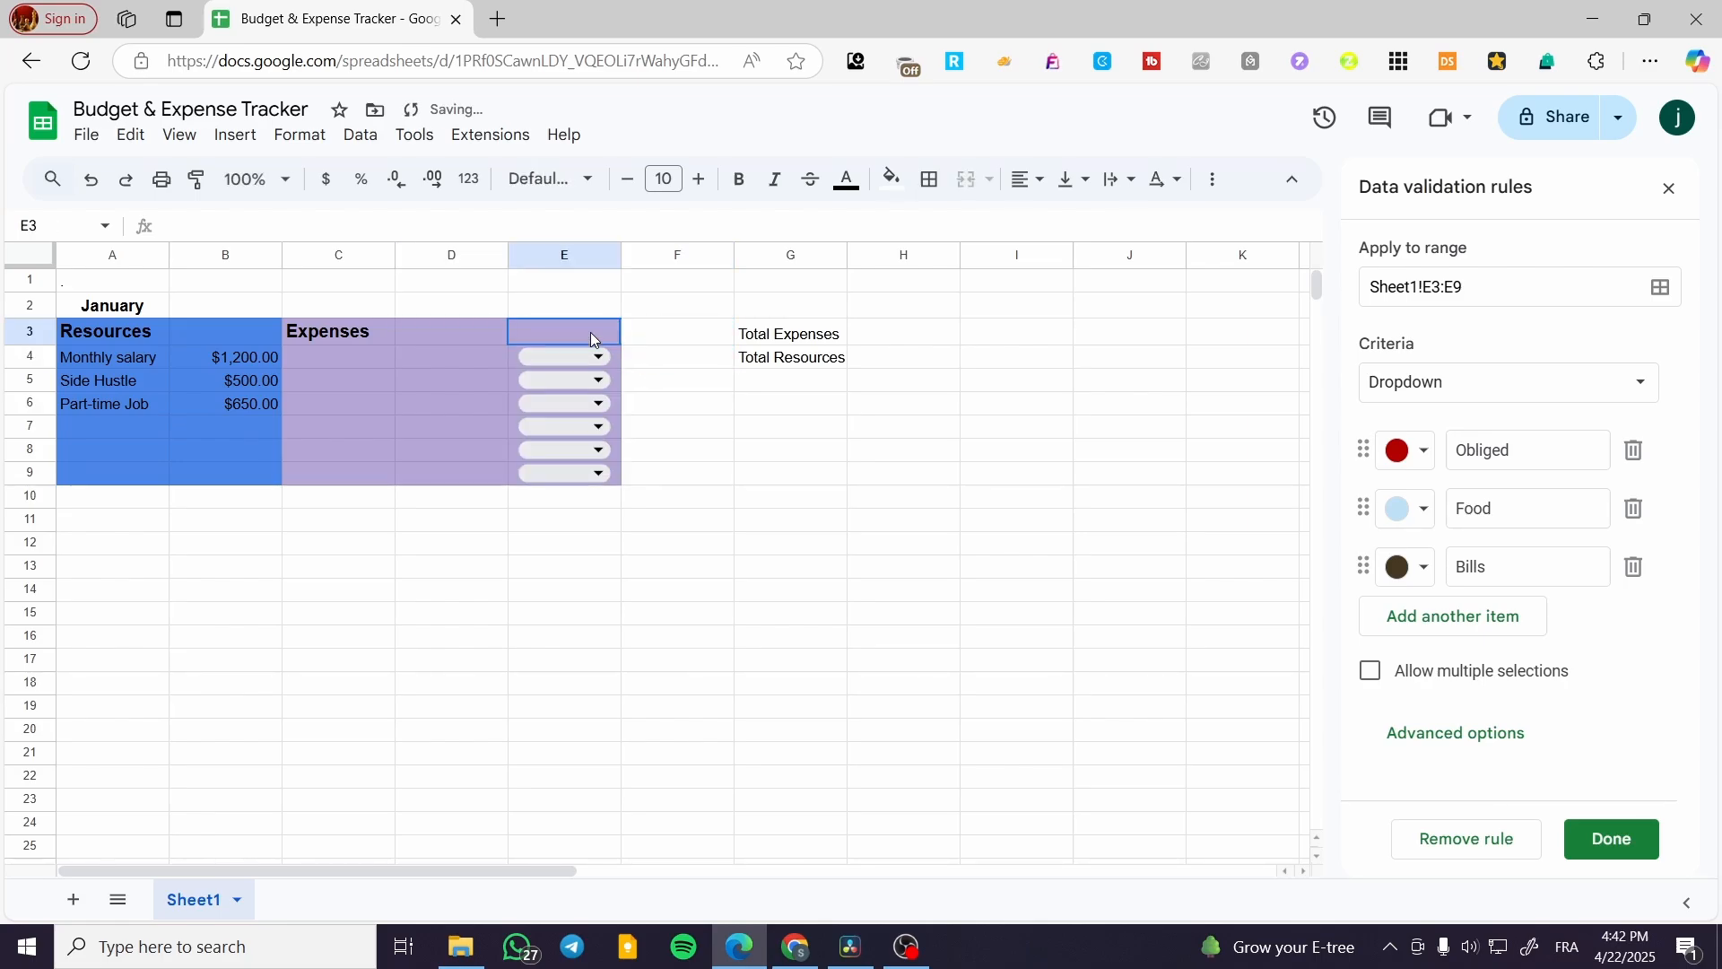
Format cells D4 to D9 of the Expenses section as dollar currency.
{"action": "left_click", "coordinate": [447, 356]}
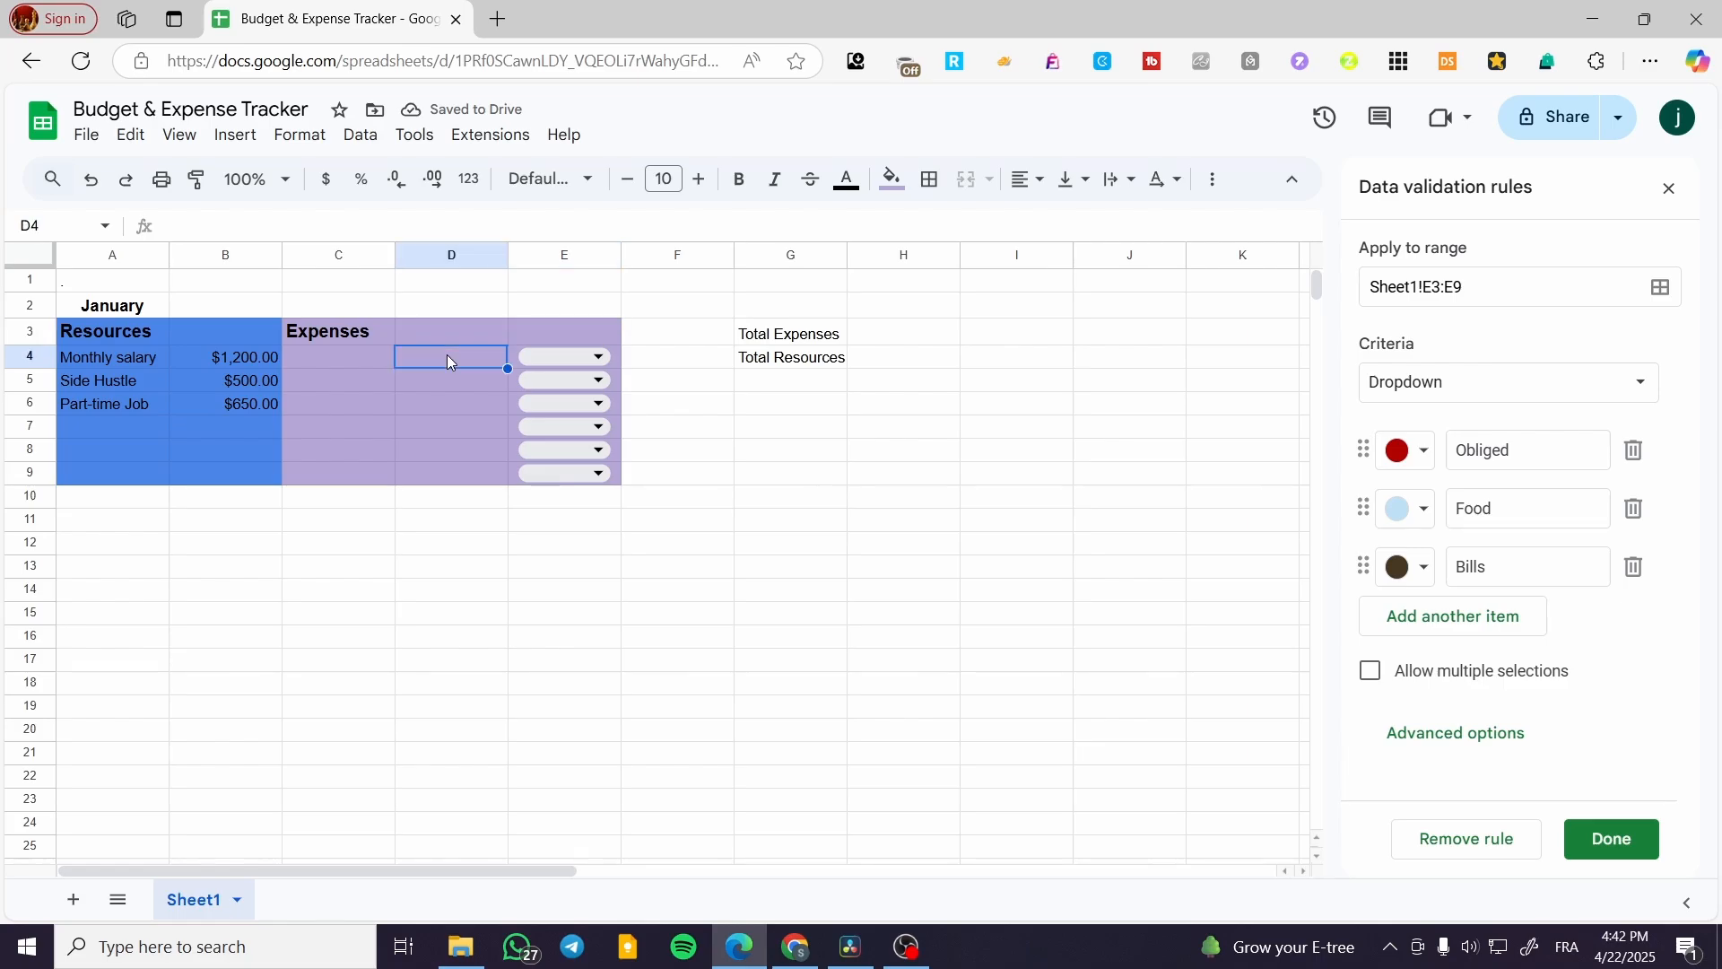
{"action": "double_click", "coordinate": [449, 355]}
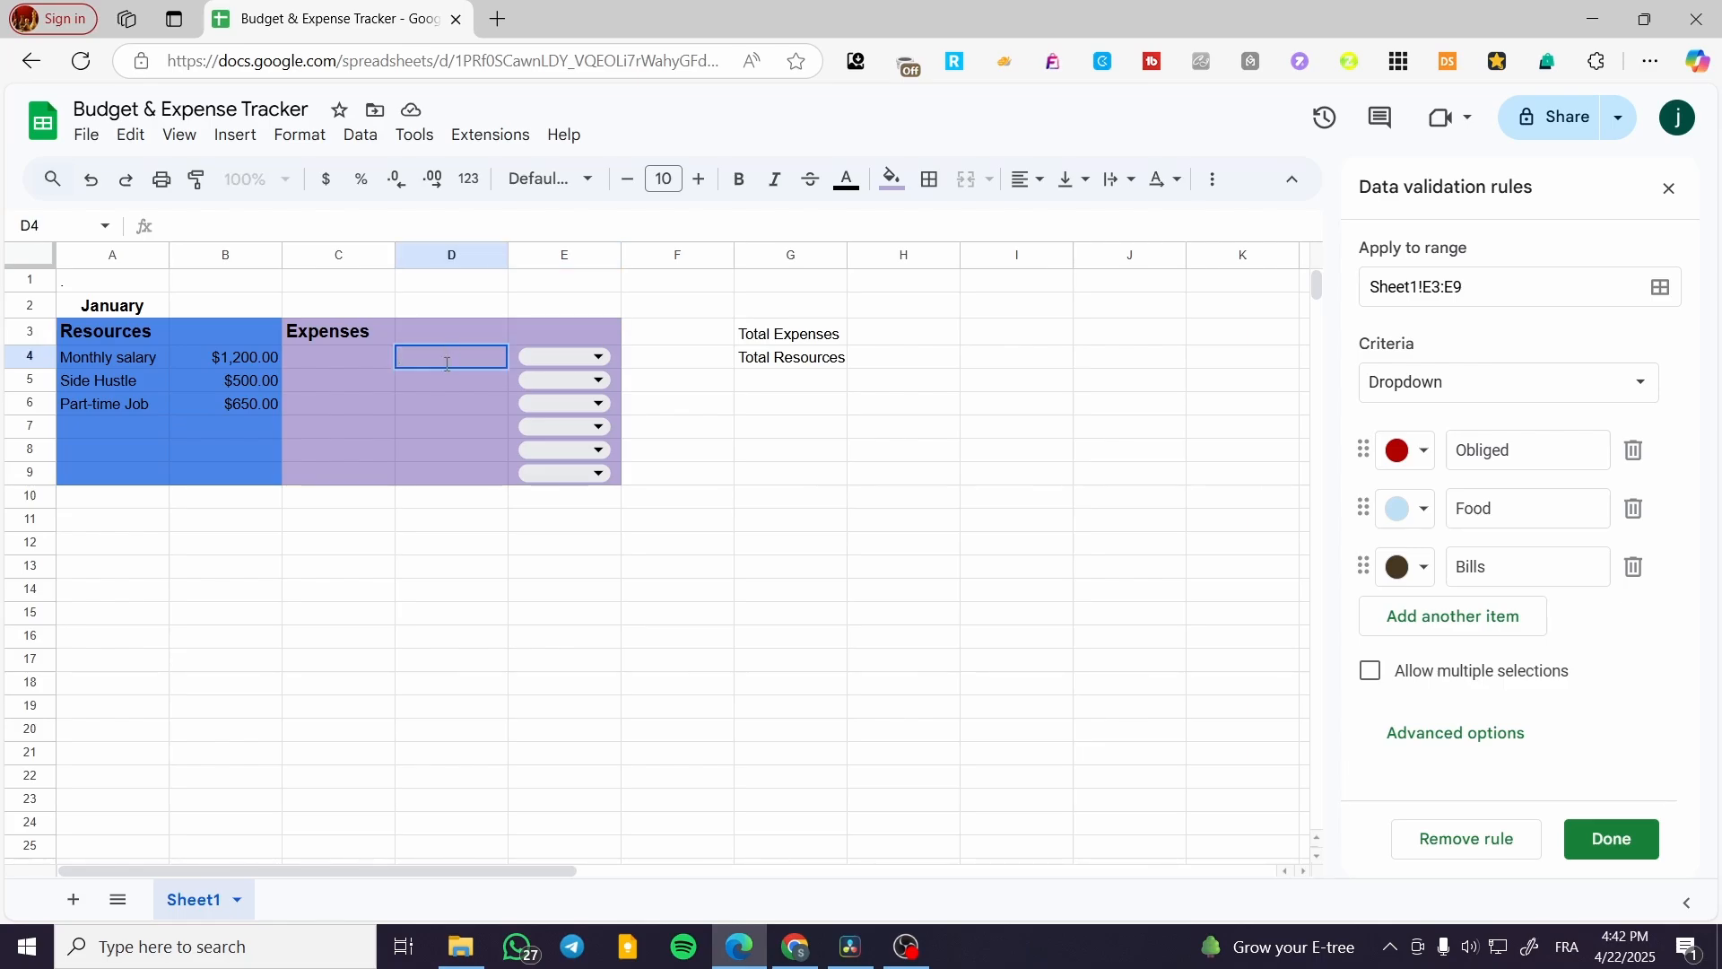
{"action": "left_click", "coordinate": [457, 471], "text": "shift"}
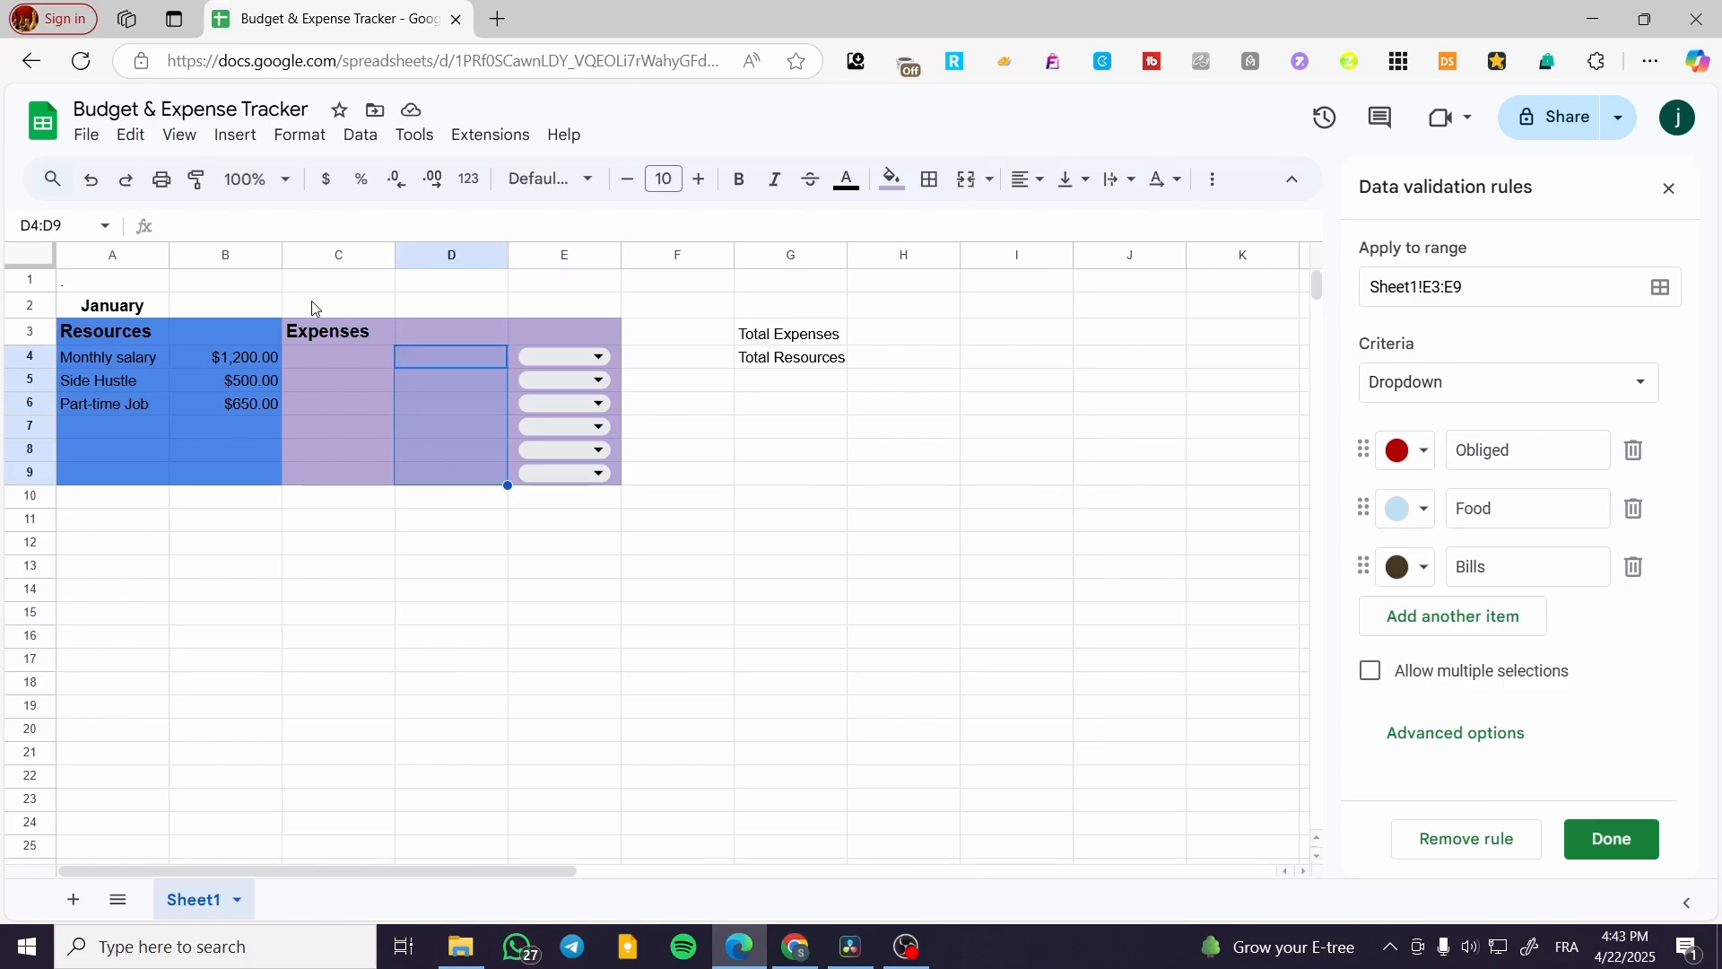
{"action": "left_click", "coordinate": [320, 185]}
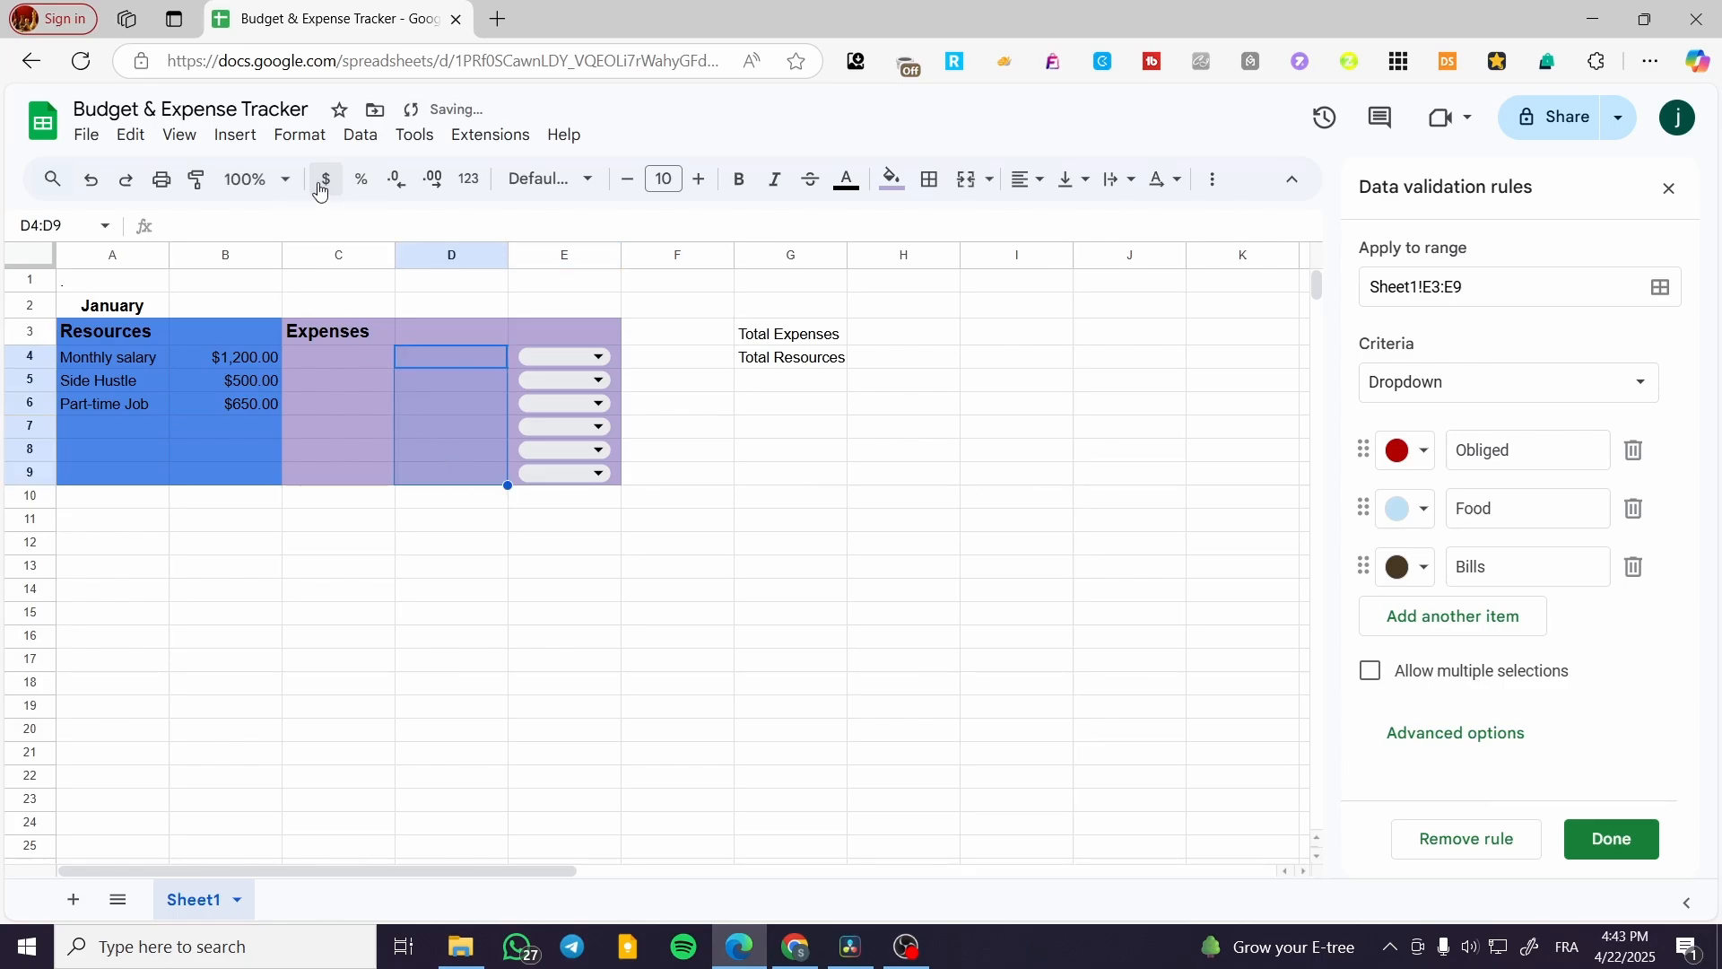
Enter the expense amounts 200 in cell D4, 500 in cell D5 and 230 in cell D6.
{"action": "left_click", "coordinate": [469, 357]}
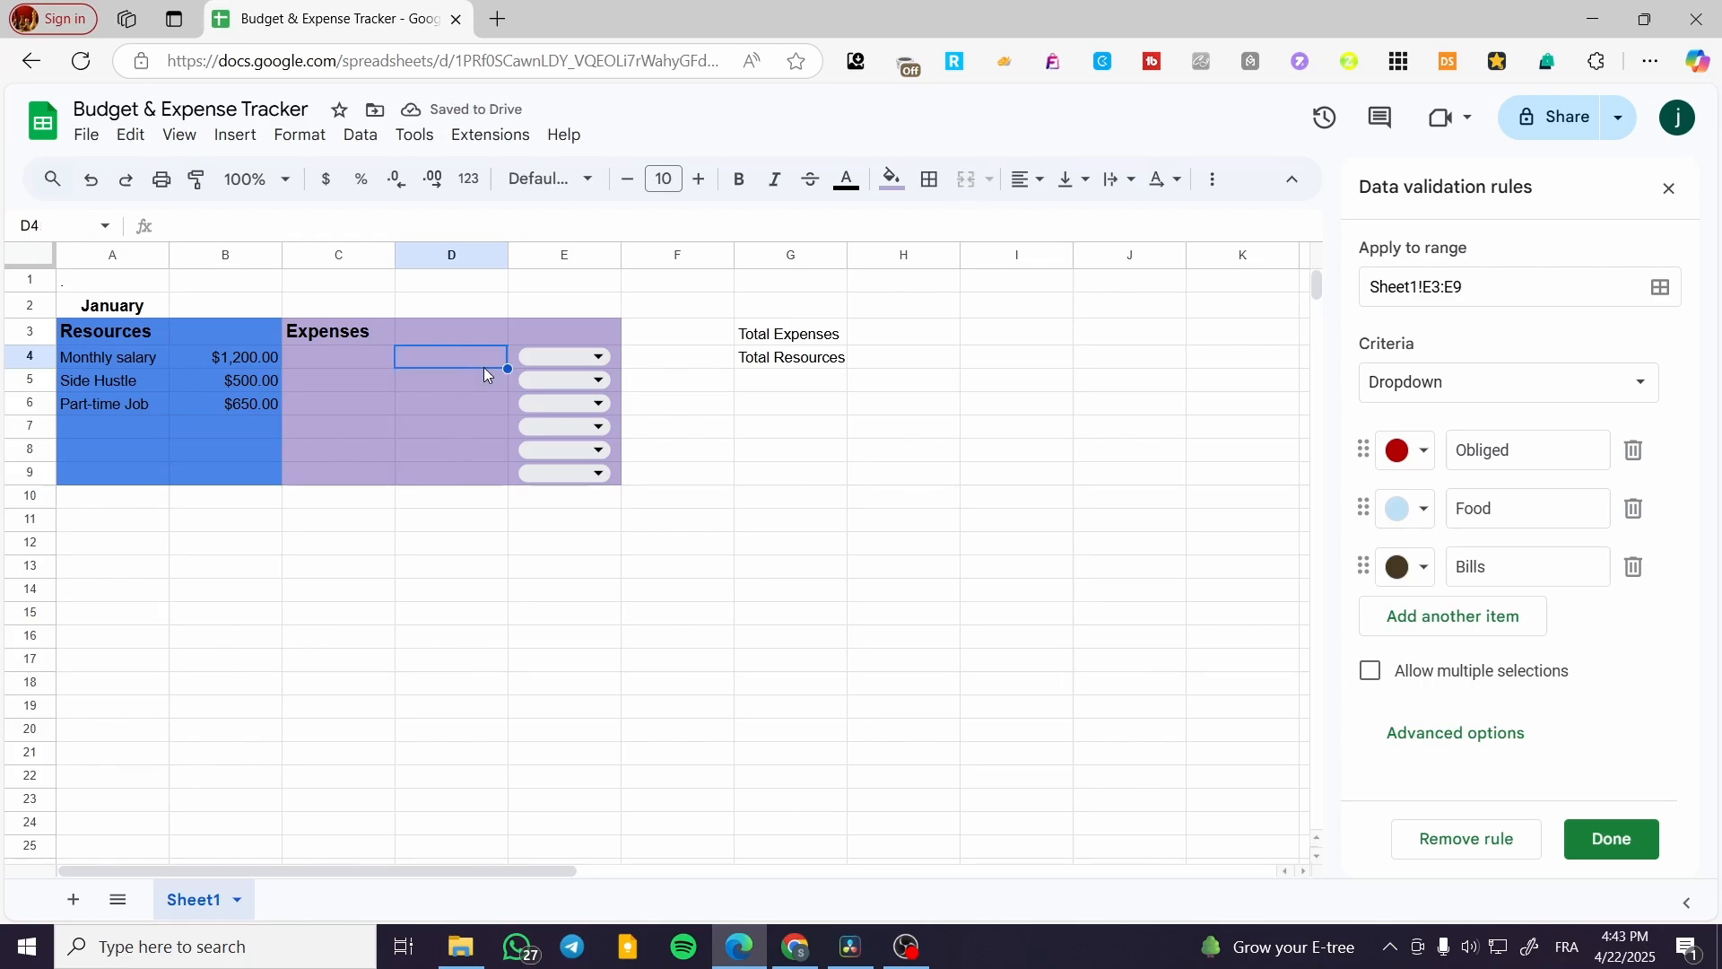
{"action": "type", "text": "200"}
{"action": "left_click", "coordinate": [470, 384]}
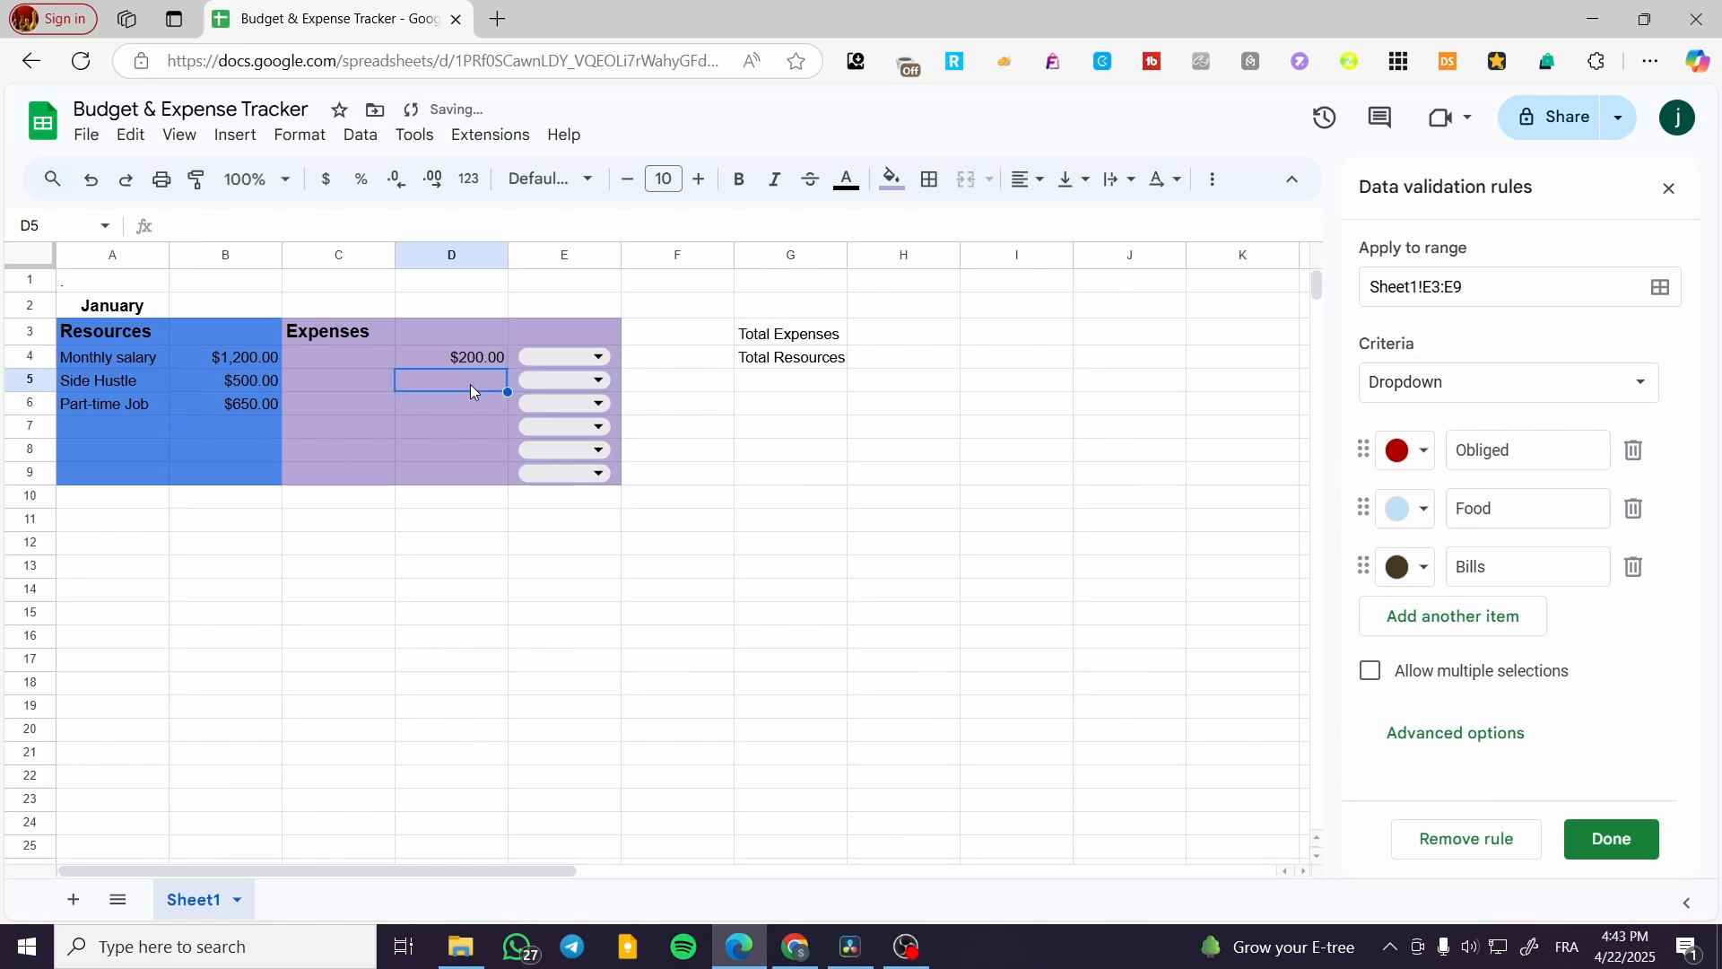
{"action": "type", "text": "500"}
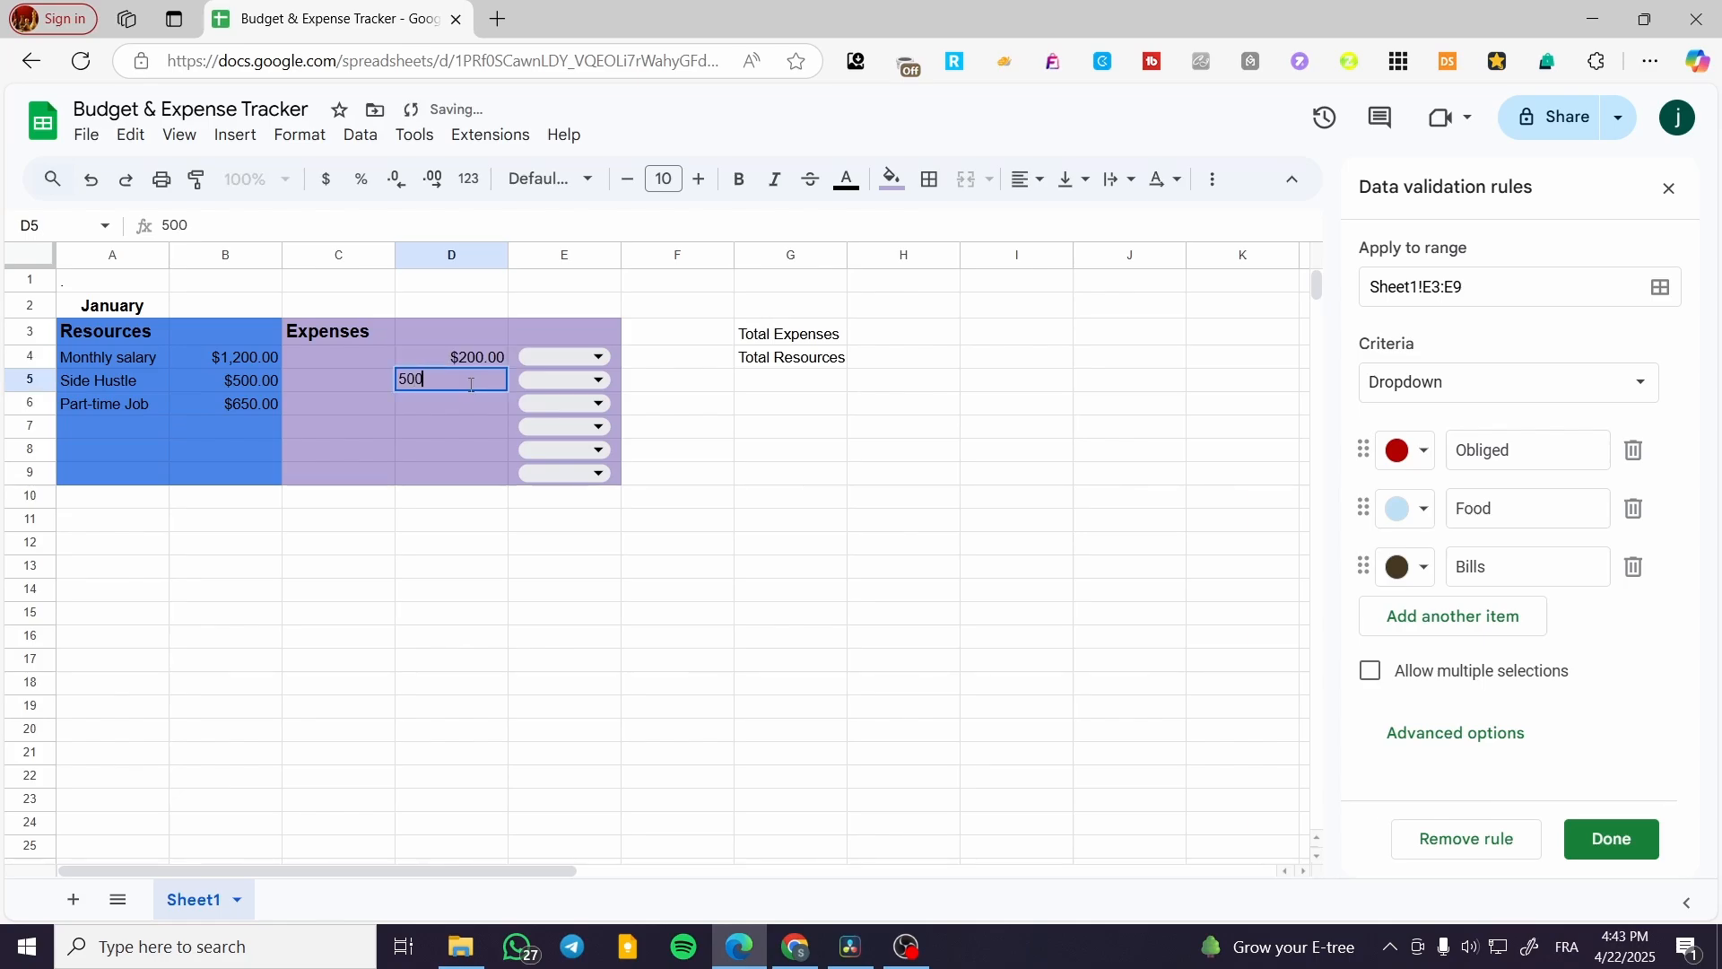
{"action": "left_click", "coordinate": [486, 407]}
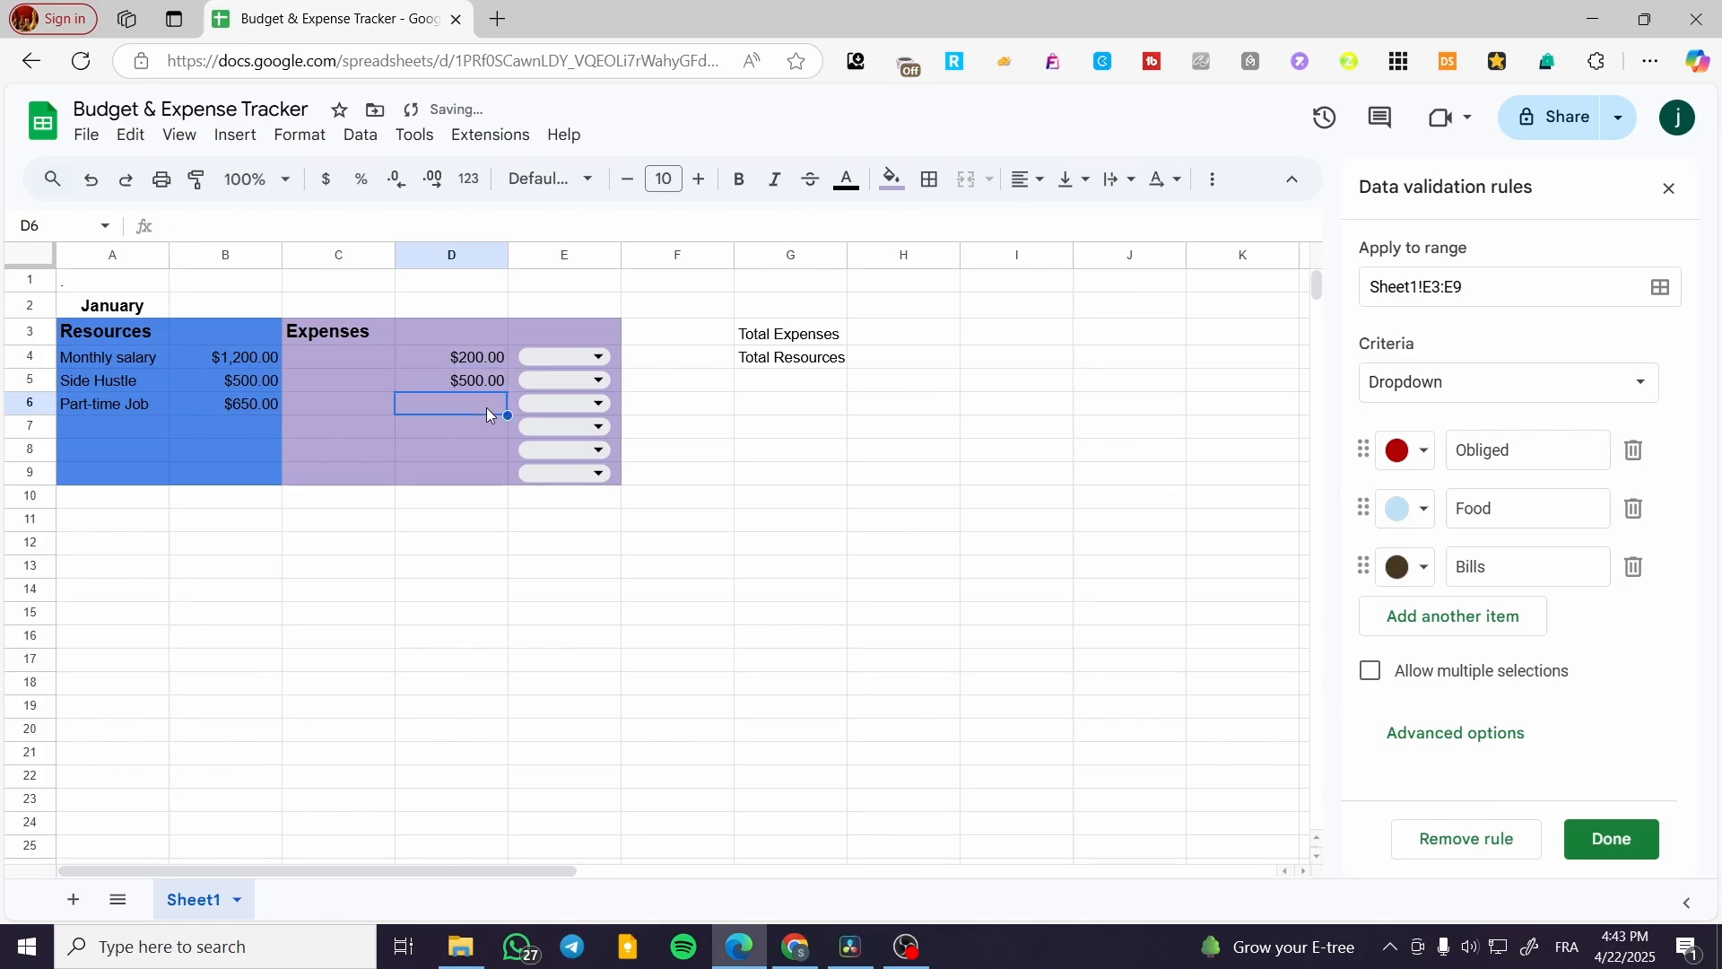
{"action": "type", "text": "230"}
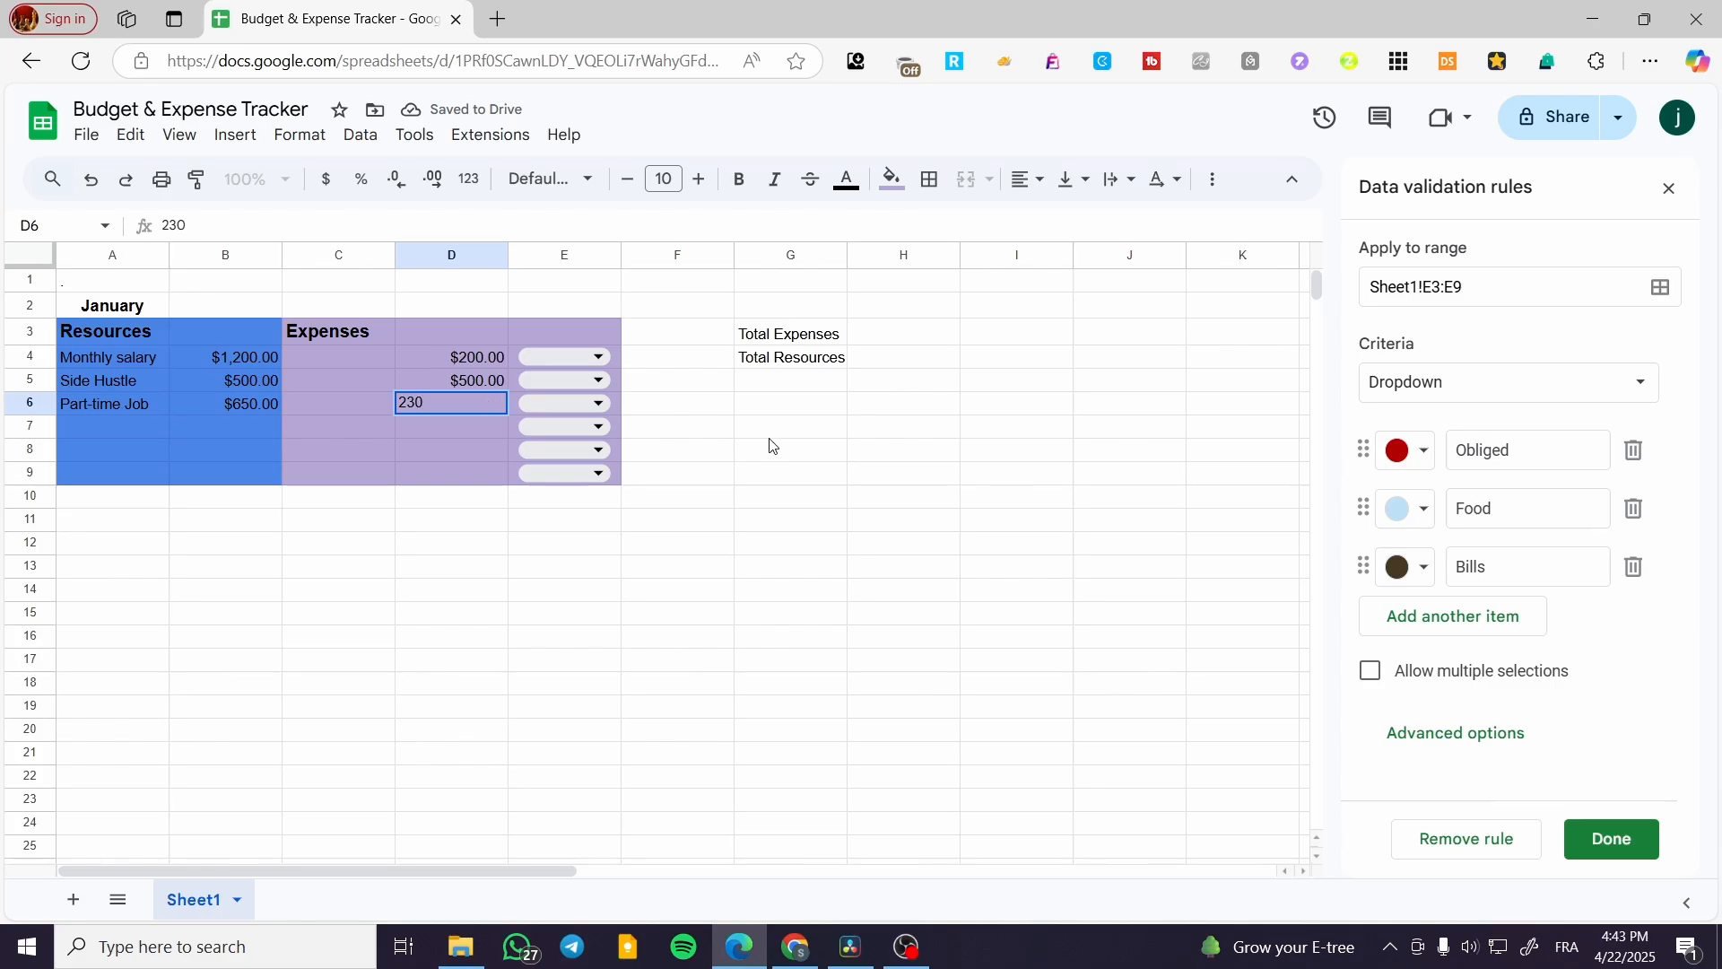
{"action": "left_click", "coordinate": [427, 336]}
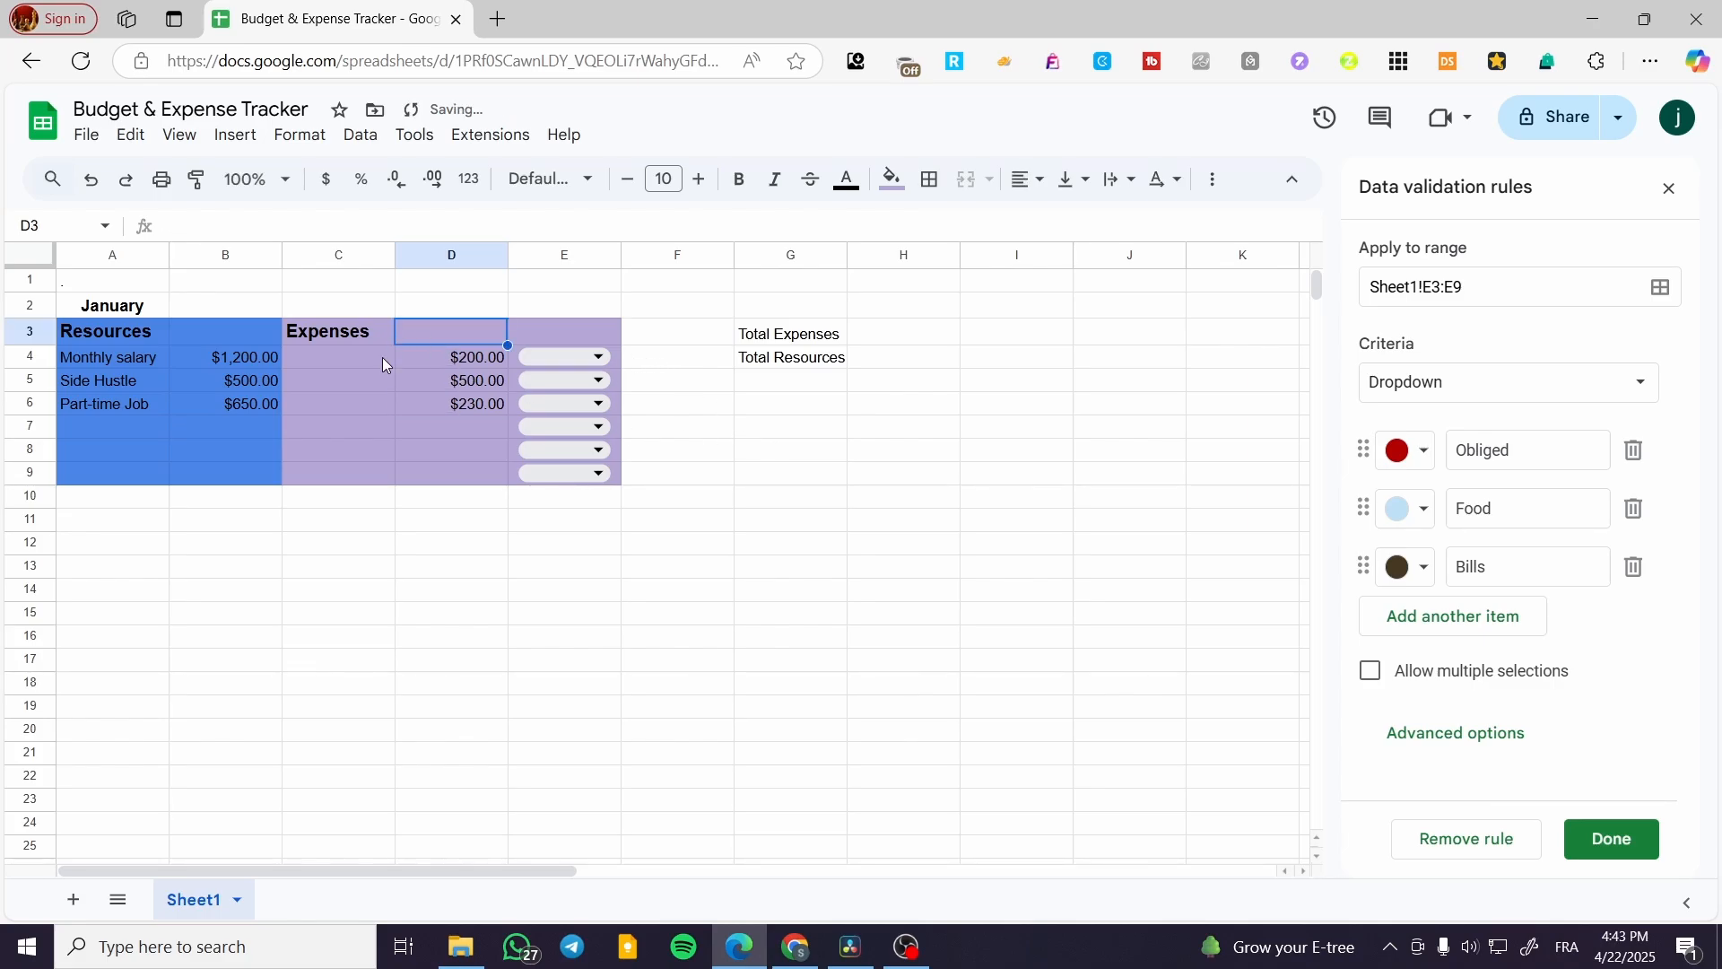
Categorise the expenses through their dropdowns as Food in E4, Bills in E5 and Obliged in E6.
{"action": "left_click", "coordinate": [595, 357]}
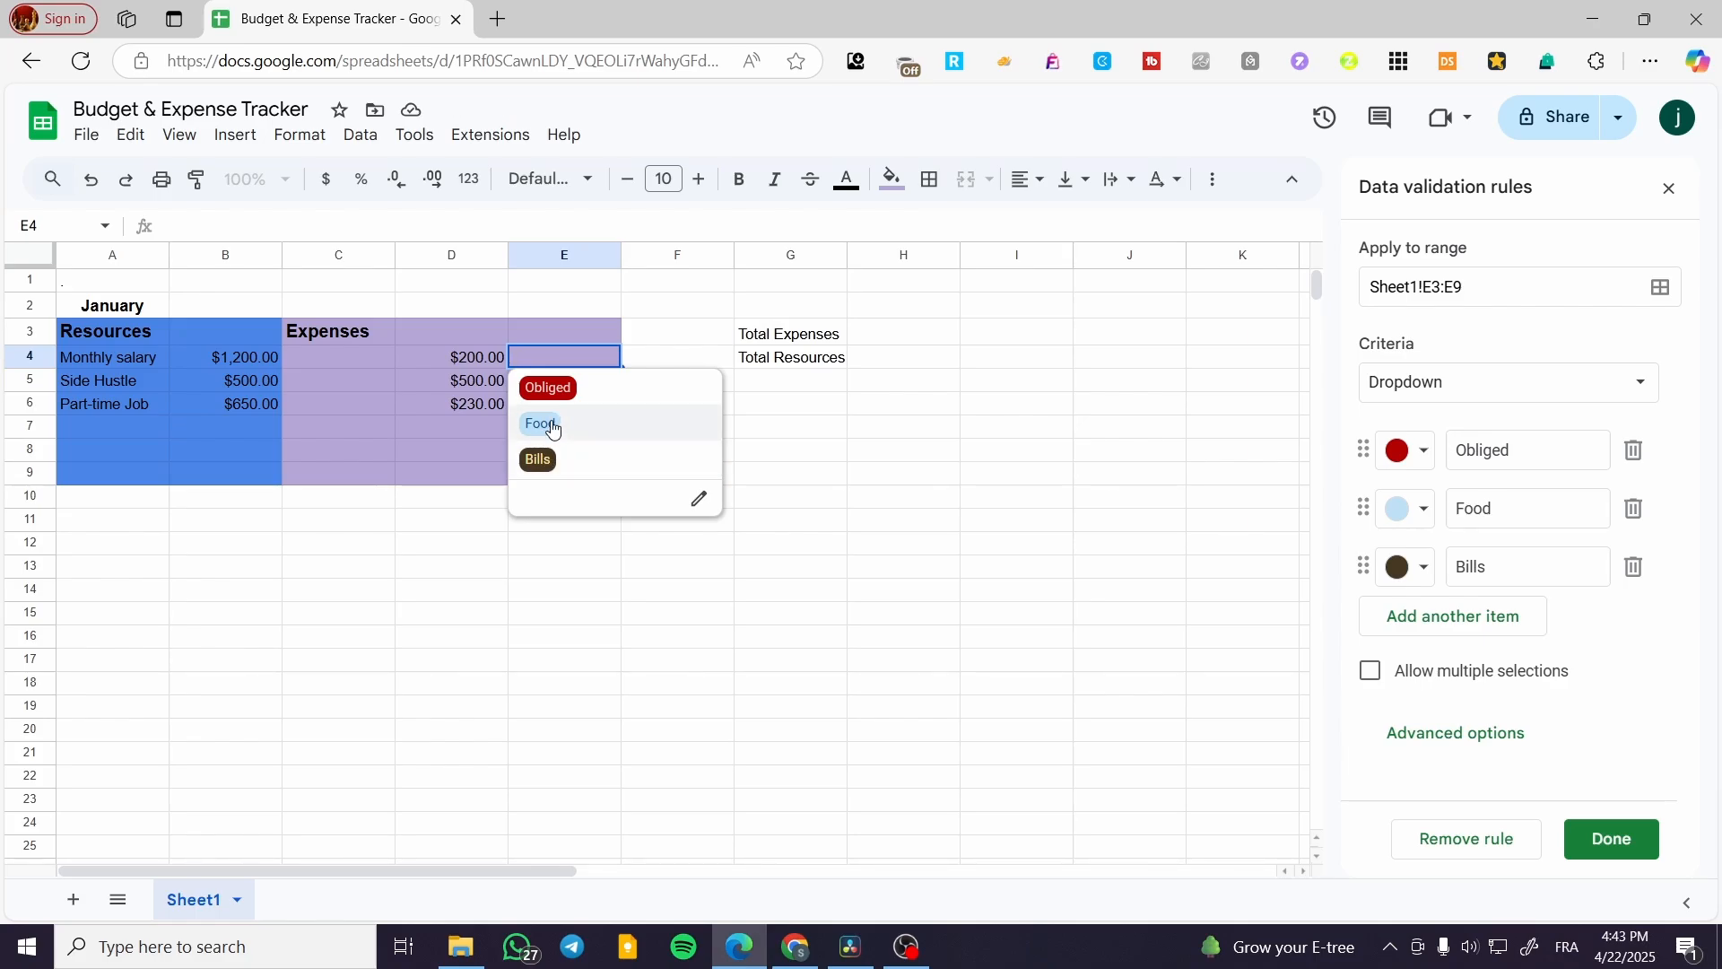
{"action": "left_click", "coordinate": [552, 429]}
{"action": "left_click", "coordinate": [579, 382]}
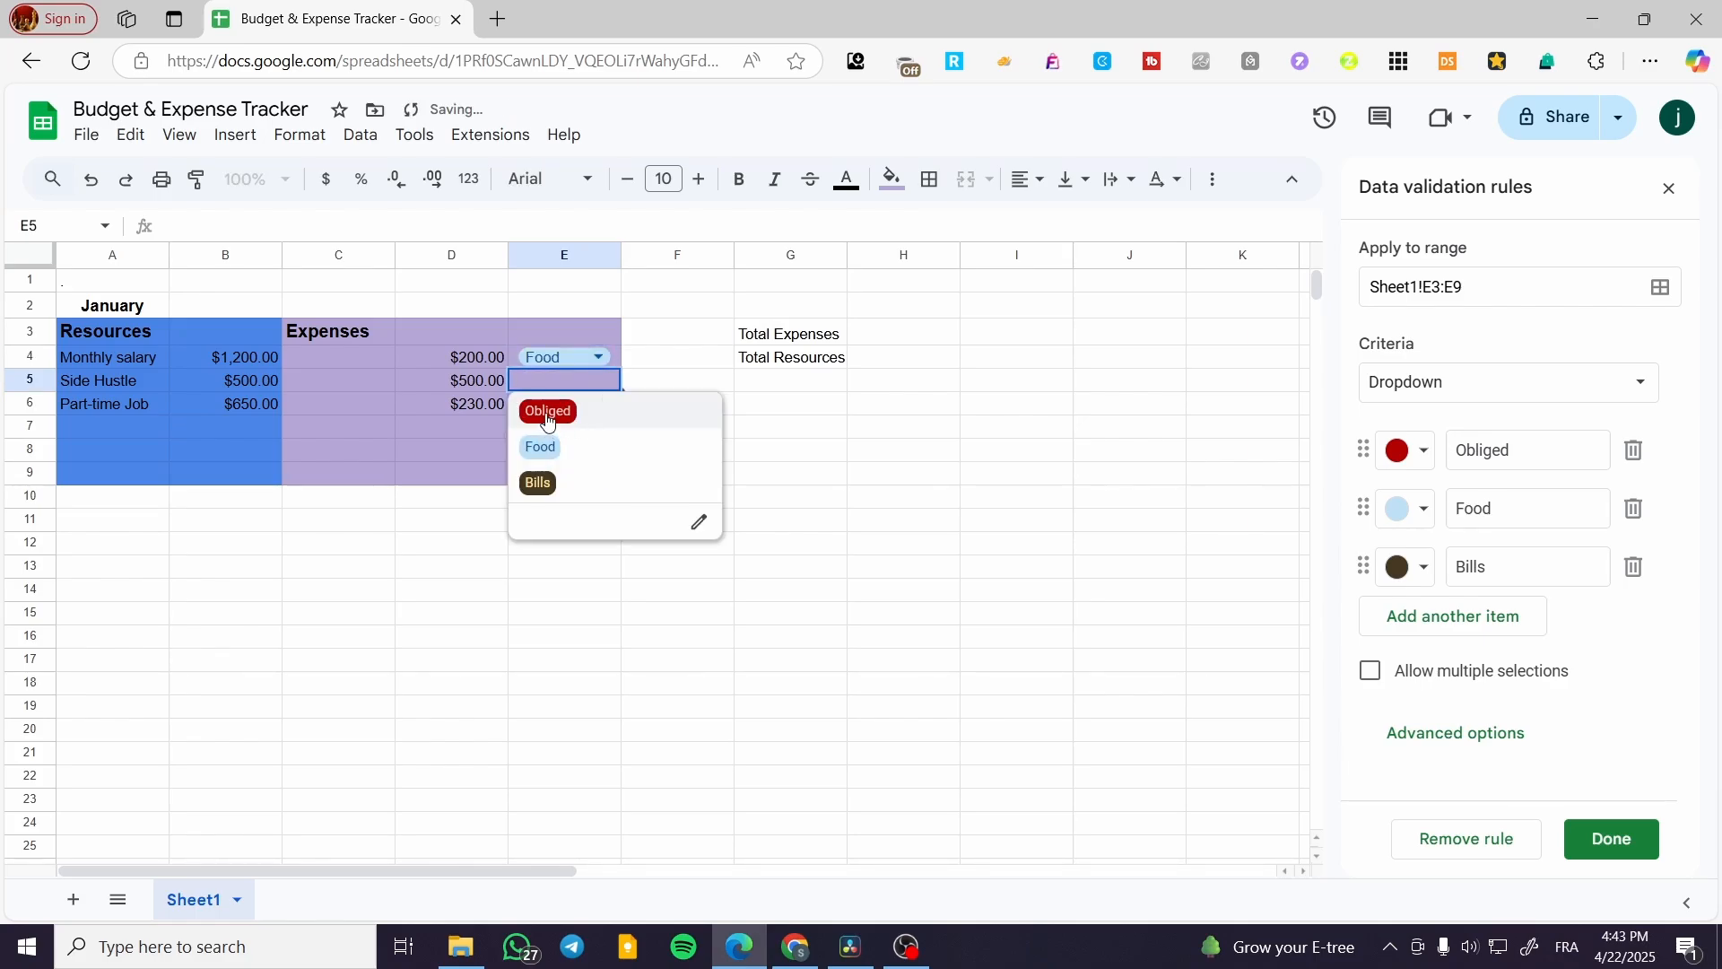
{"action": "left_click", "coordinate": [538, 484]}
{"action": "left_click", "coordinate": [578, 404]}
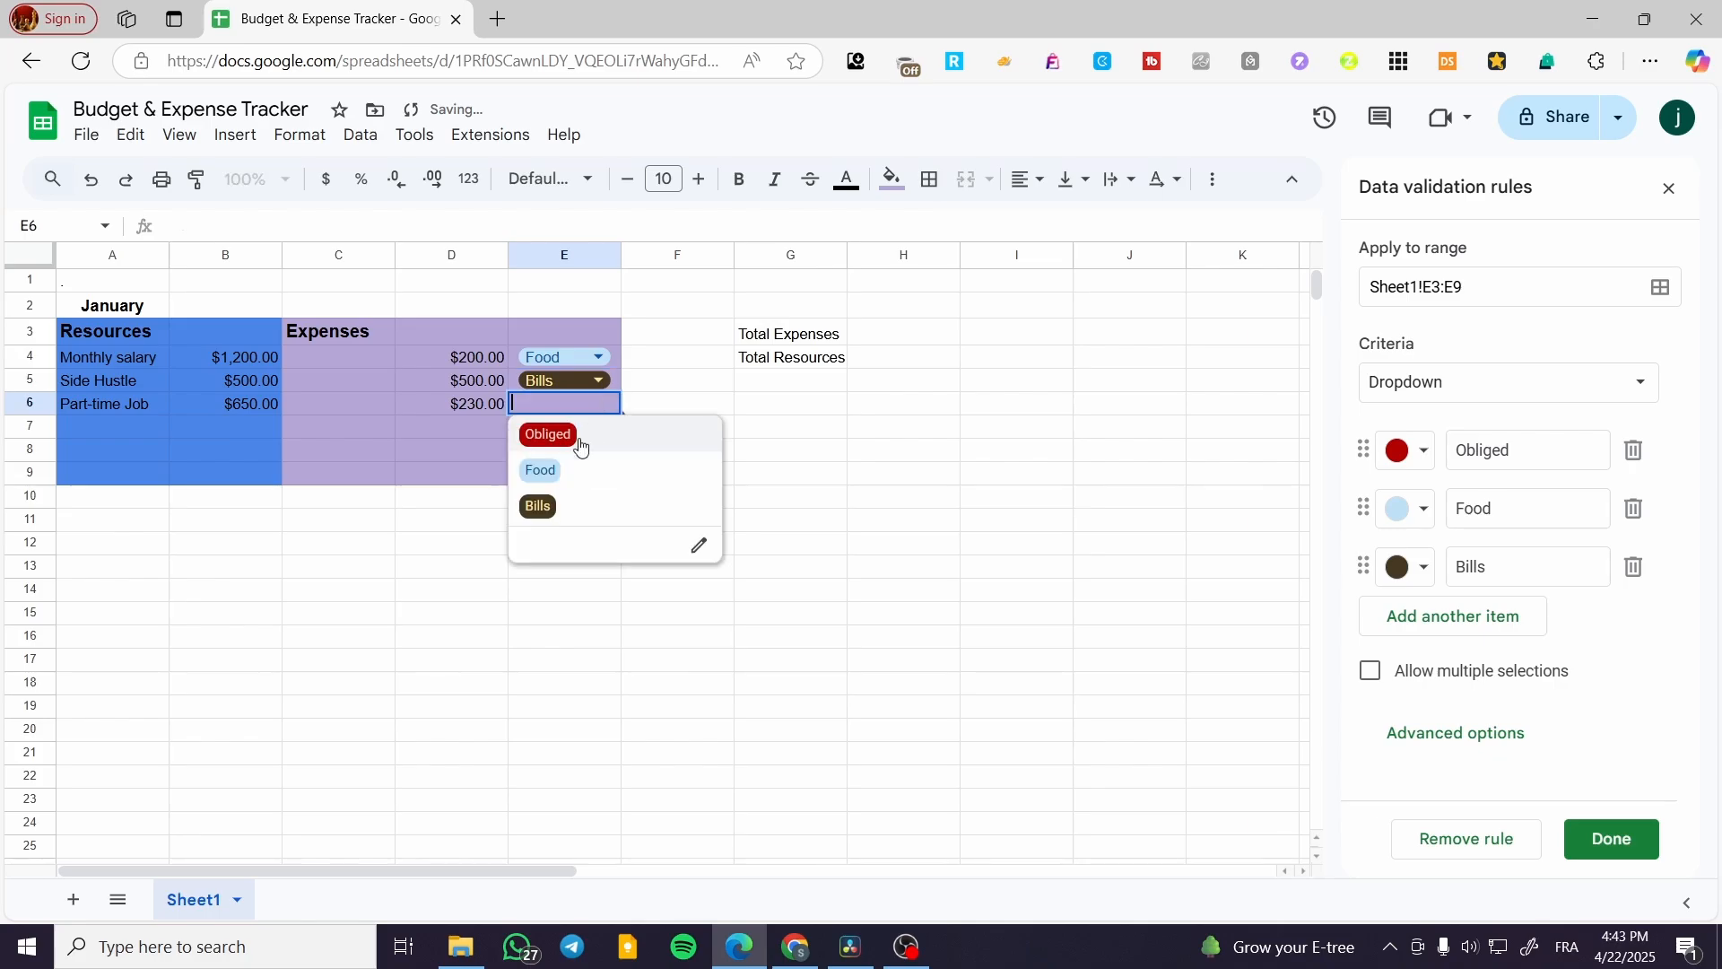
{"action": "left_click", "coordinate": [581, 446]}
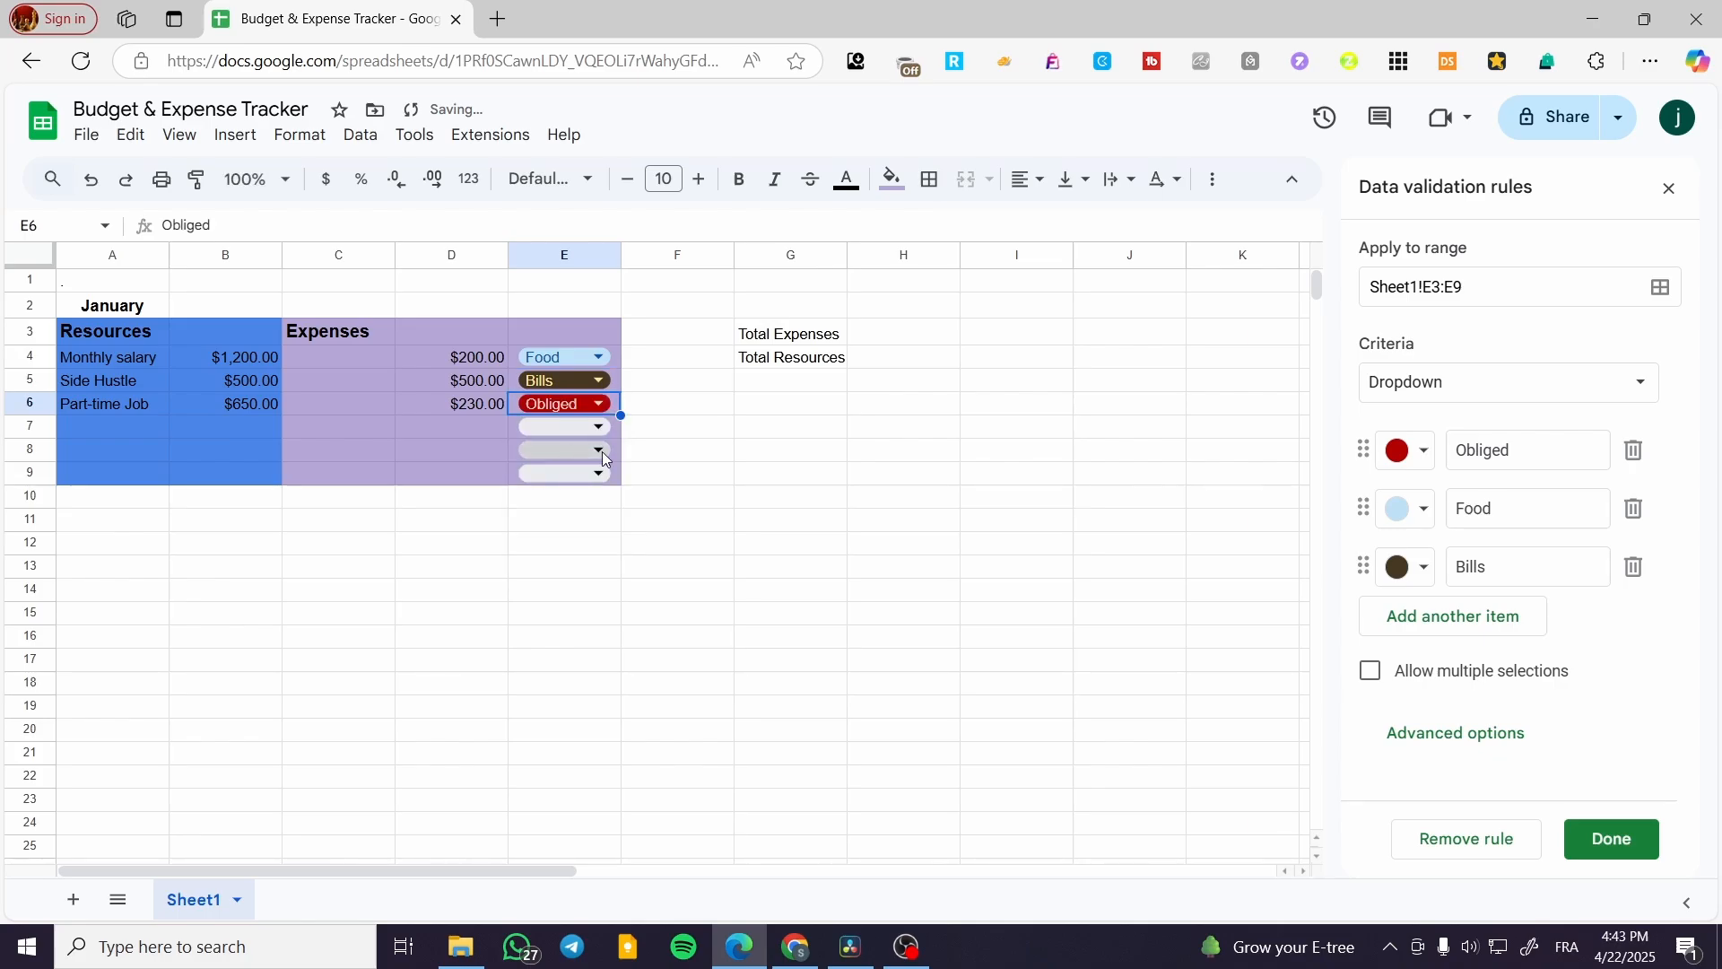
Enter a SUM formula over column B in cell H3 beside Total Expenses.
{"action": "left_click", "coordinate": [883, 342]}
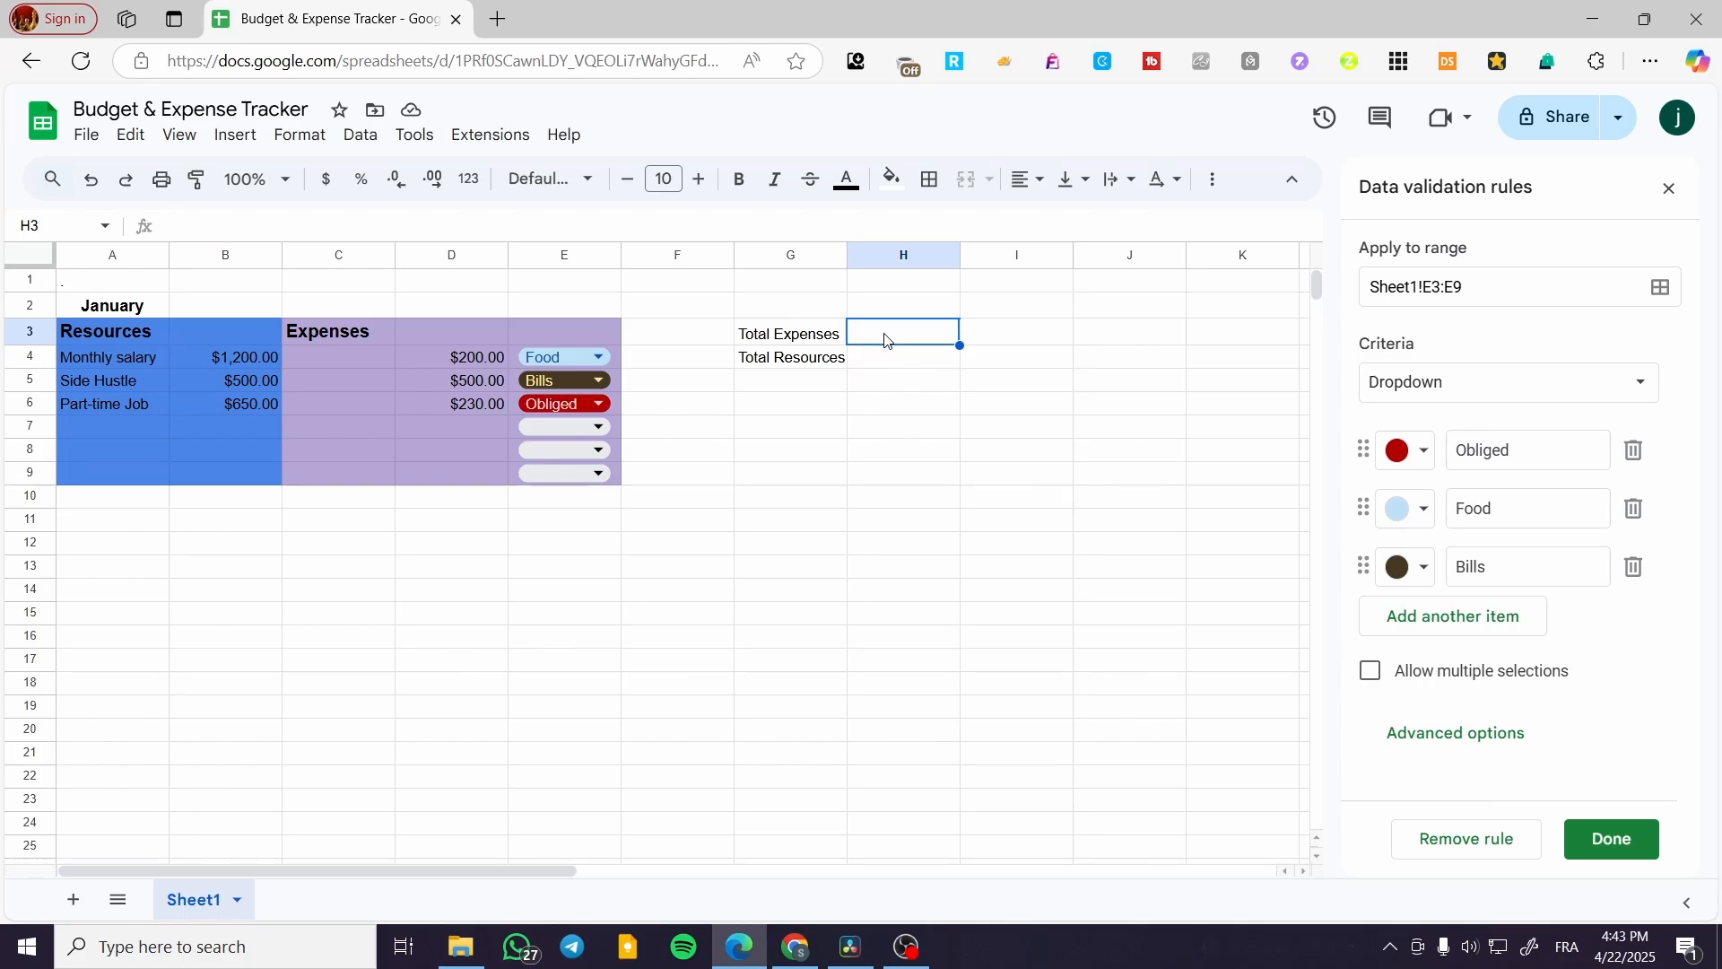
{"action": "type", "text": "su"}
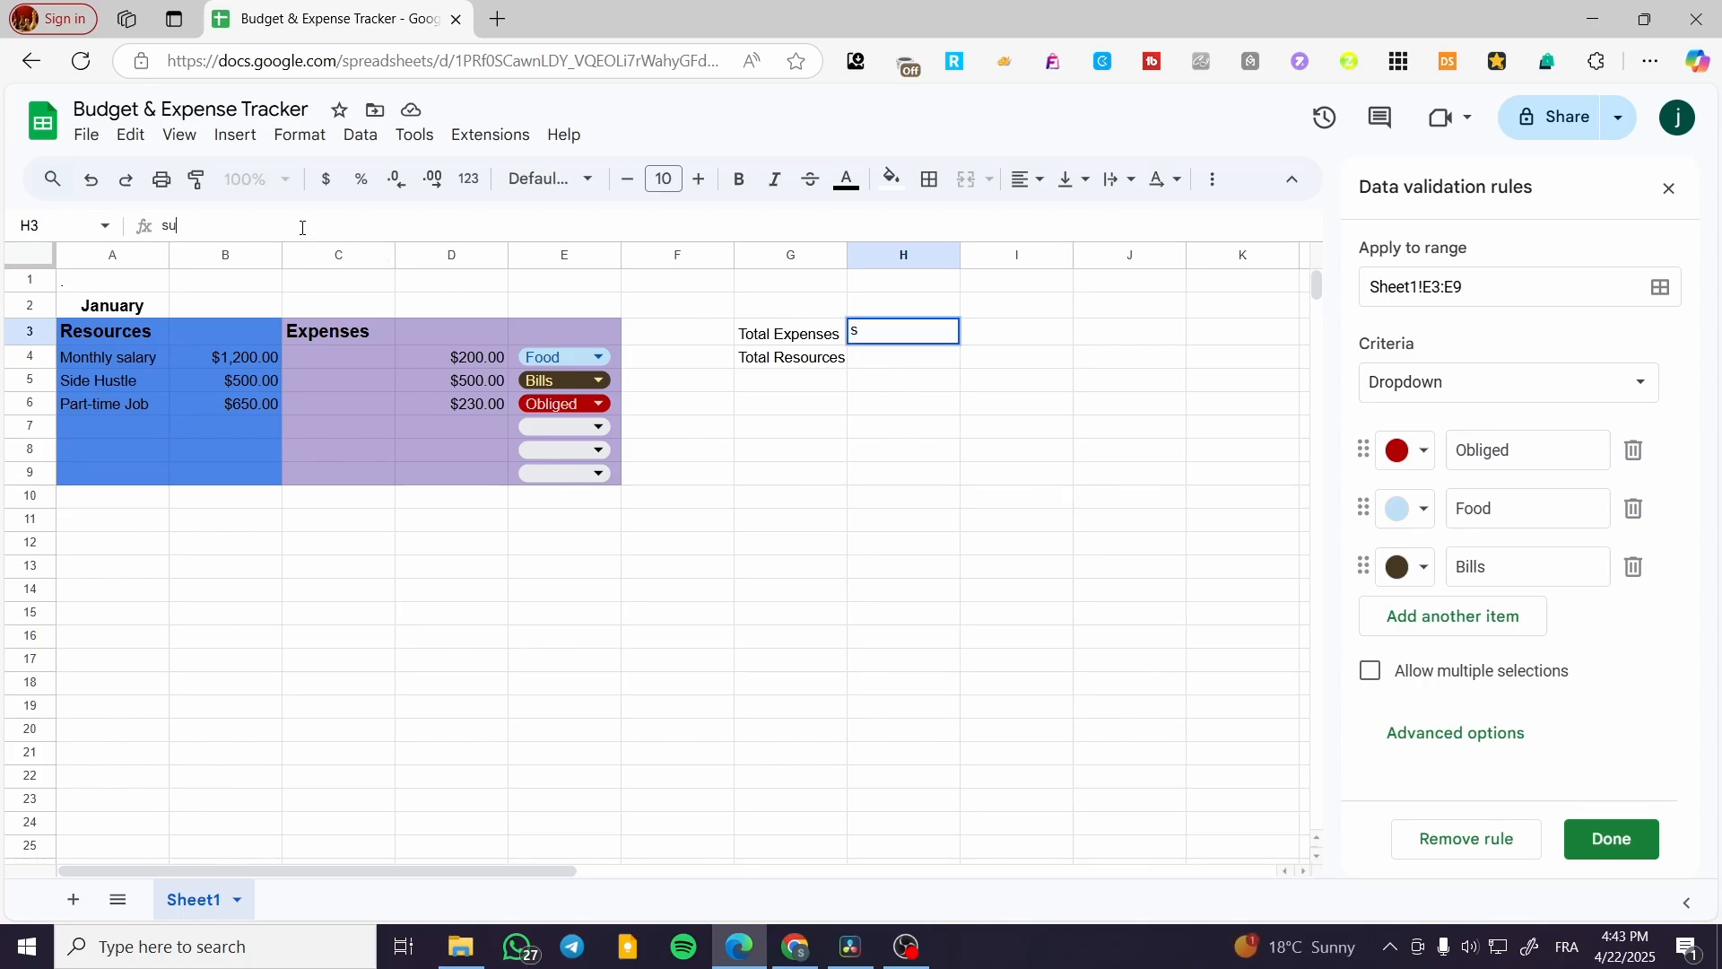
{"action": "key", "text": "BackSpace"}
{"action": "key", "text": "BackSpace"}
{"action": "type", "text": "s"}
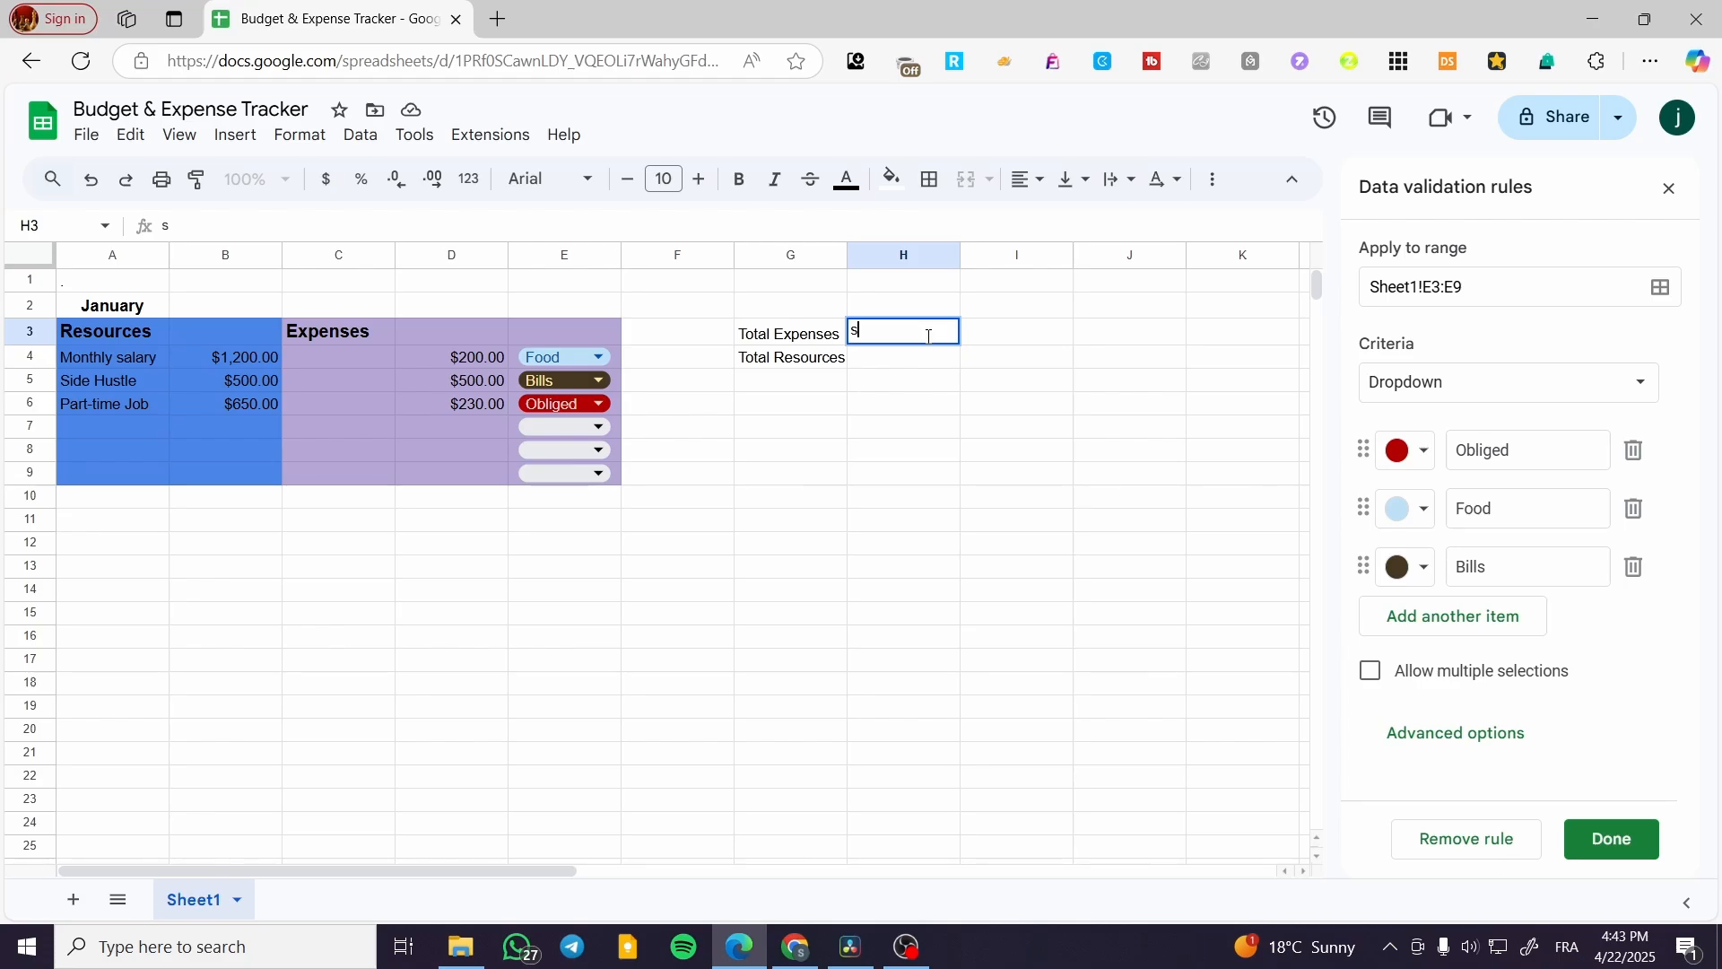
{"action": "type", "text": "um"}
{"action": "key", "text": "BackSpace"}
{"action": "key", "text": "BackSpace"}
{"action": "type", "text": "="}
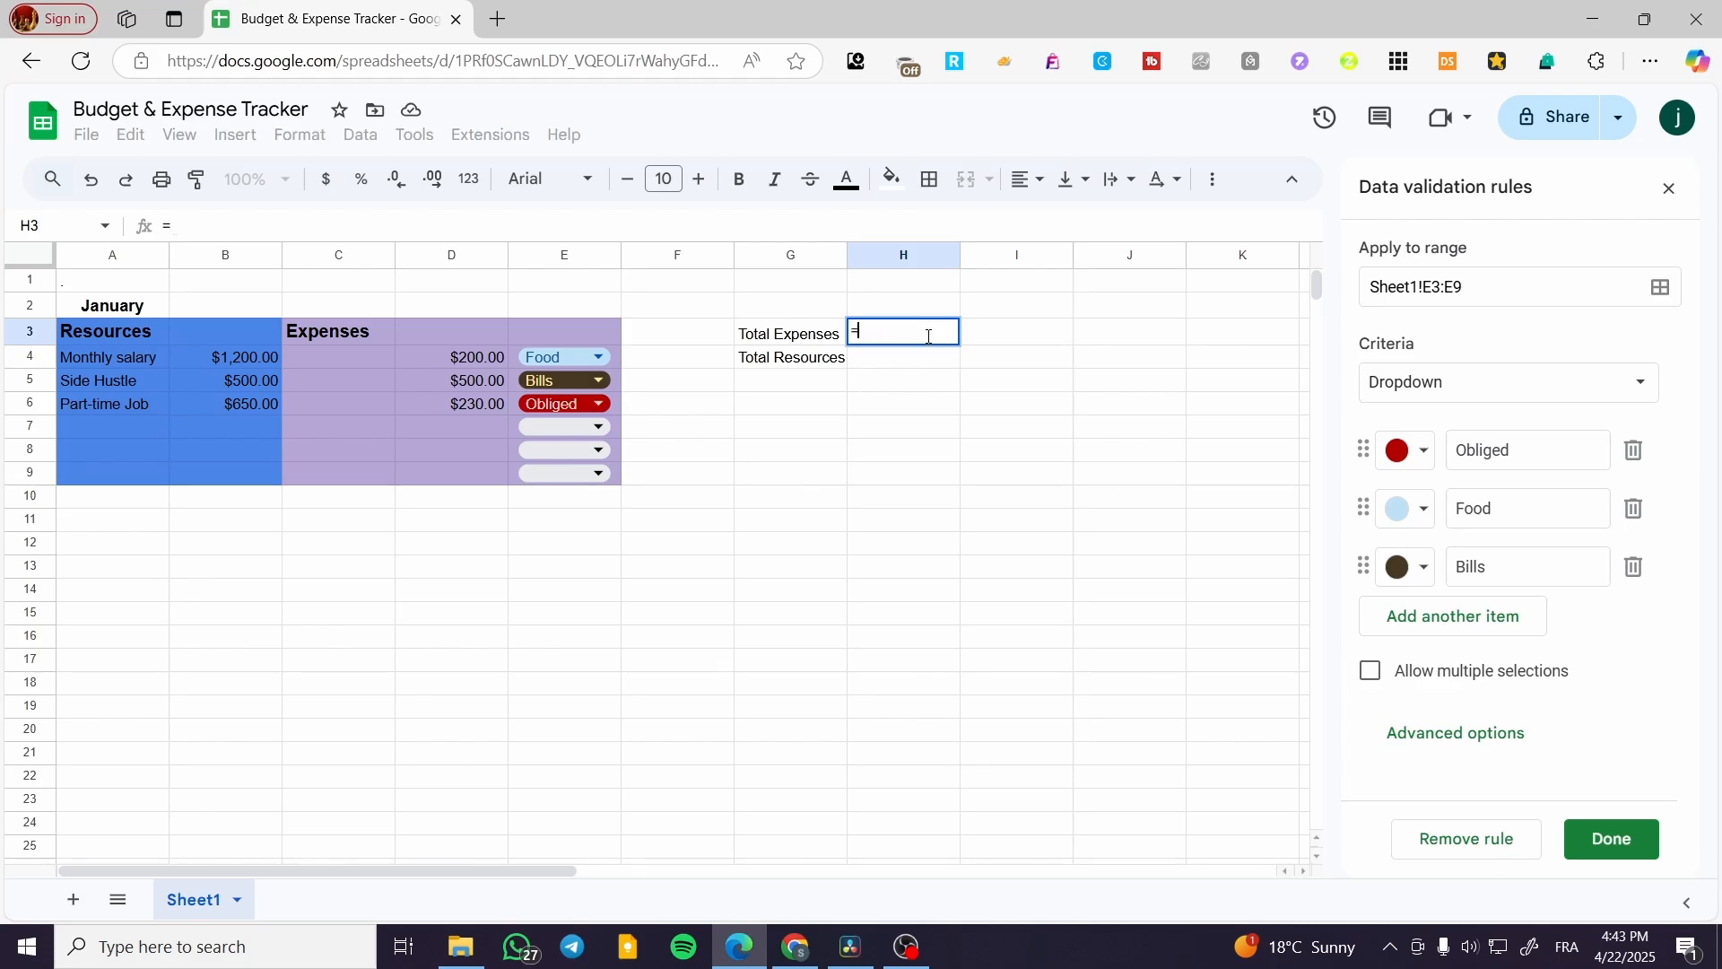
{"action": "type", "text": "sum"}
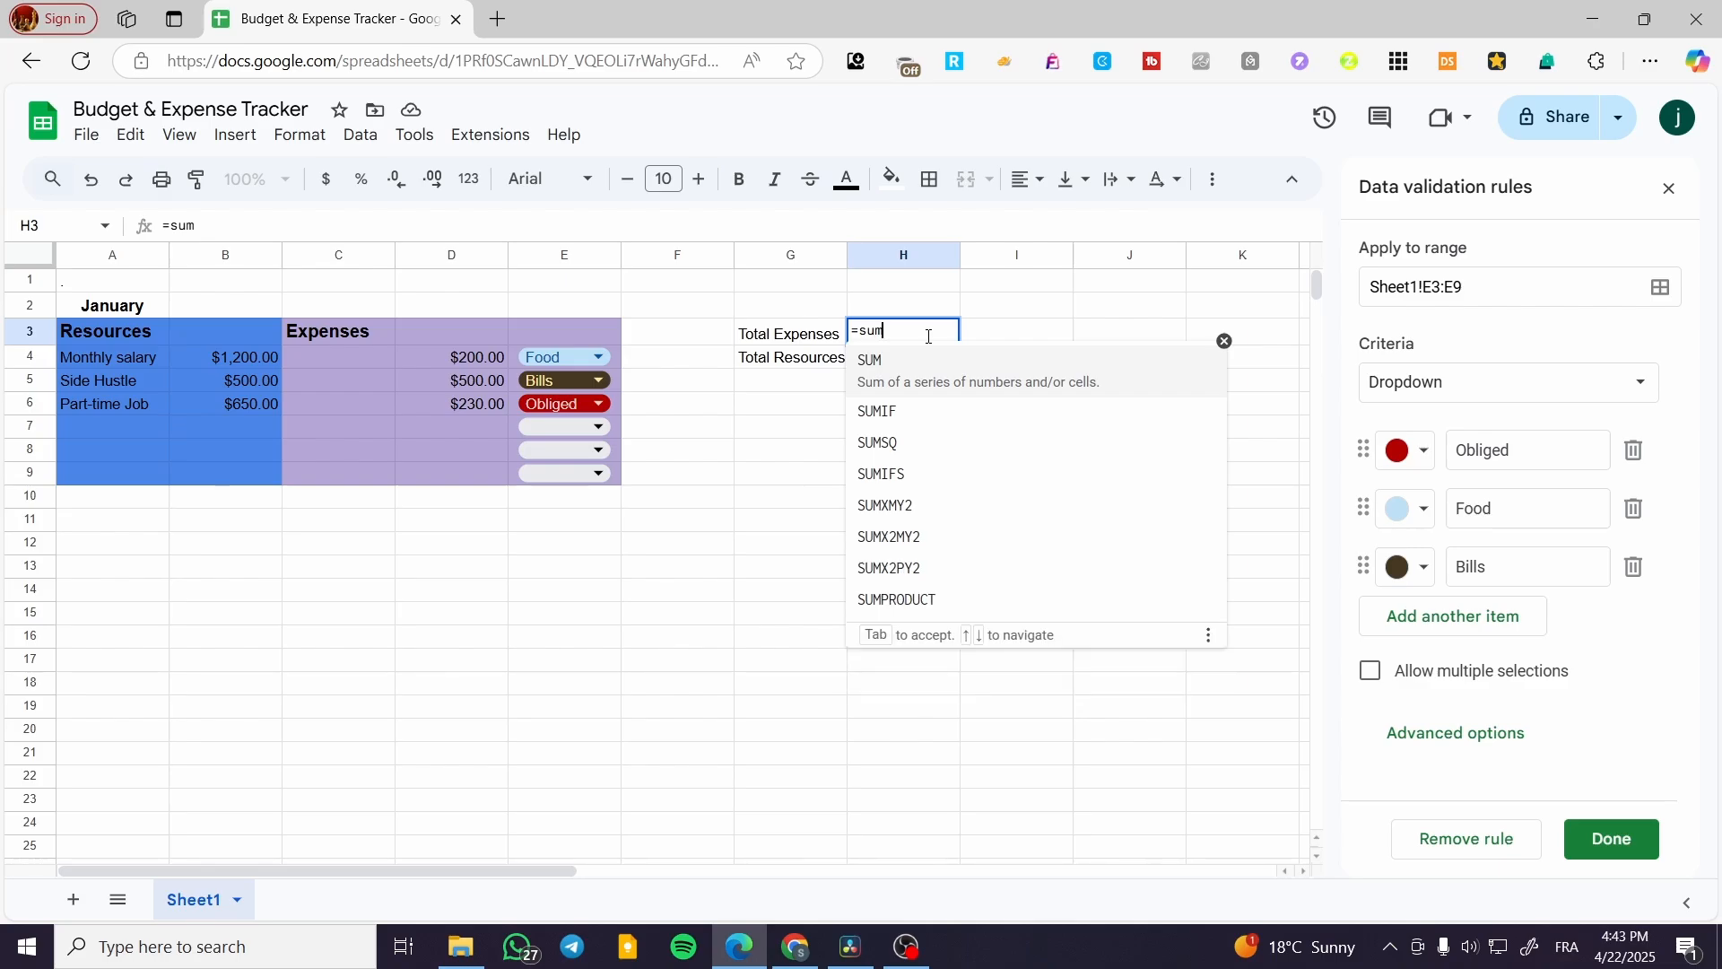
{"action": "left_click", "coordinate": [937, 366]}
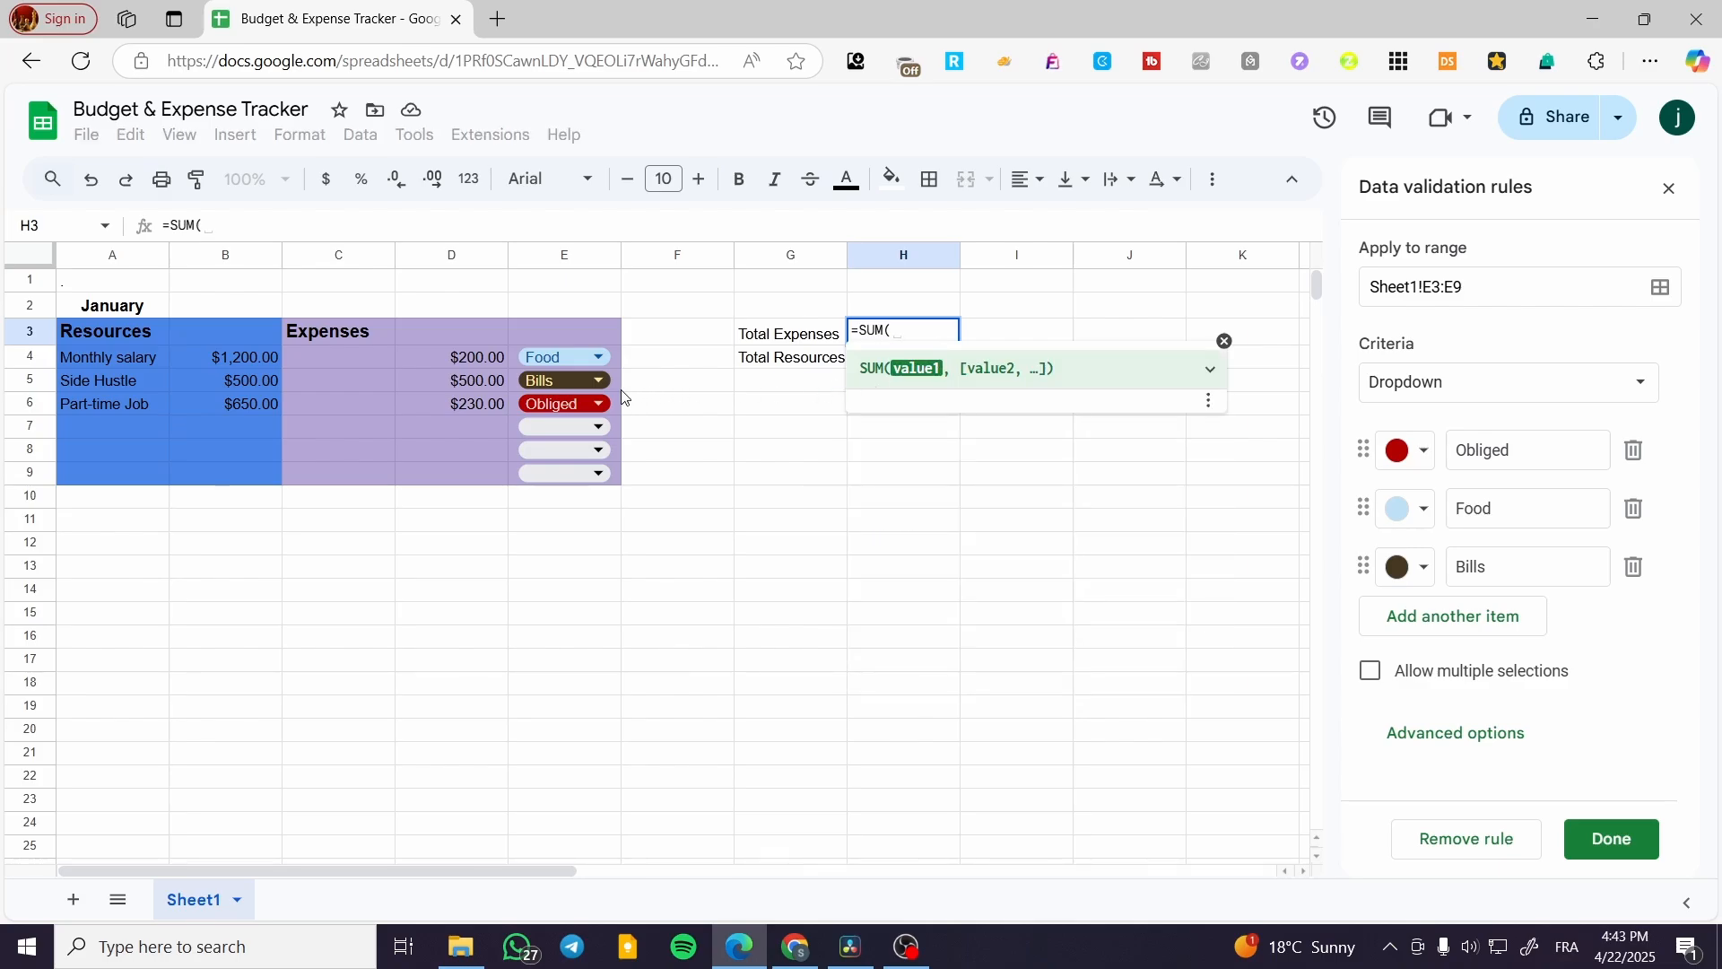
{"action": "left_click", "coordinate": [226, 259]}
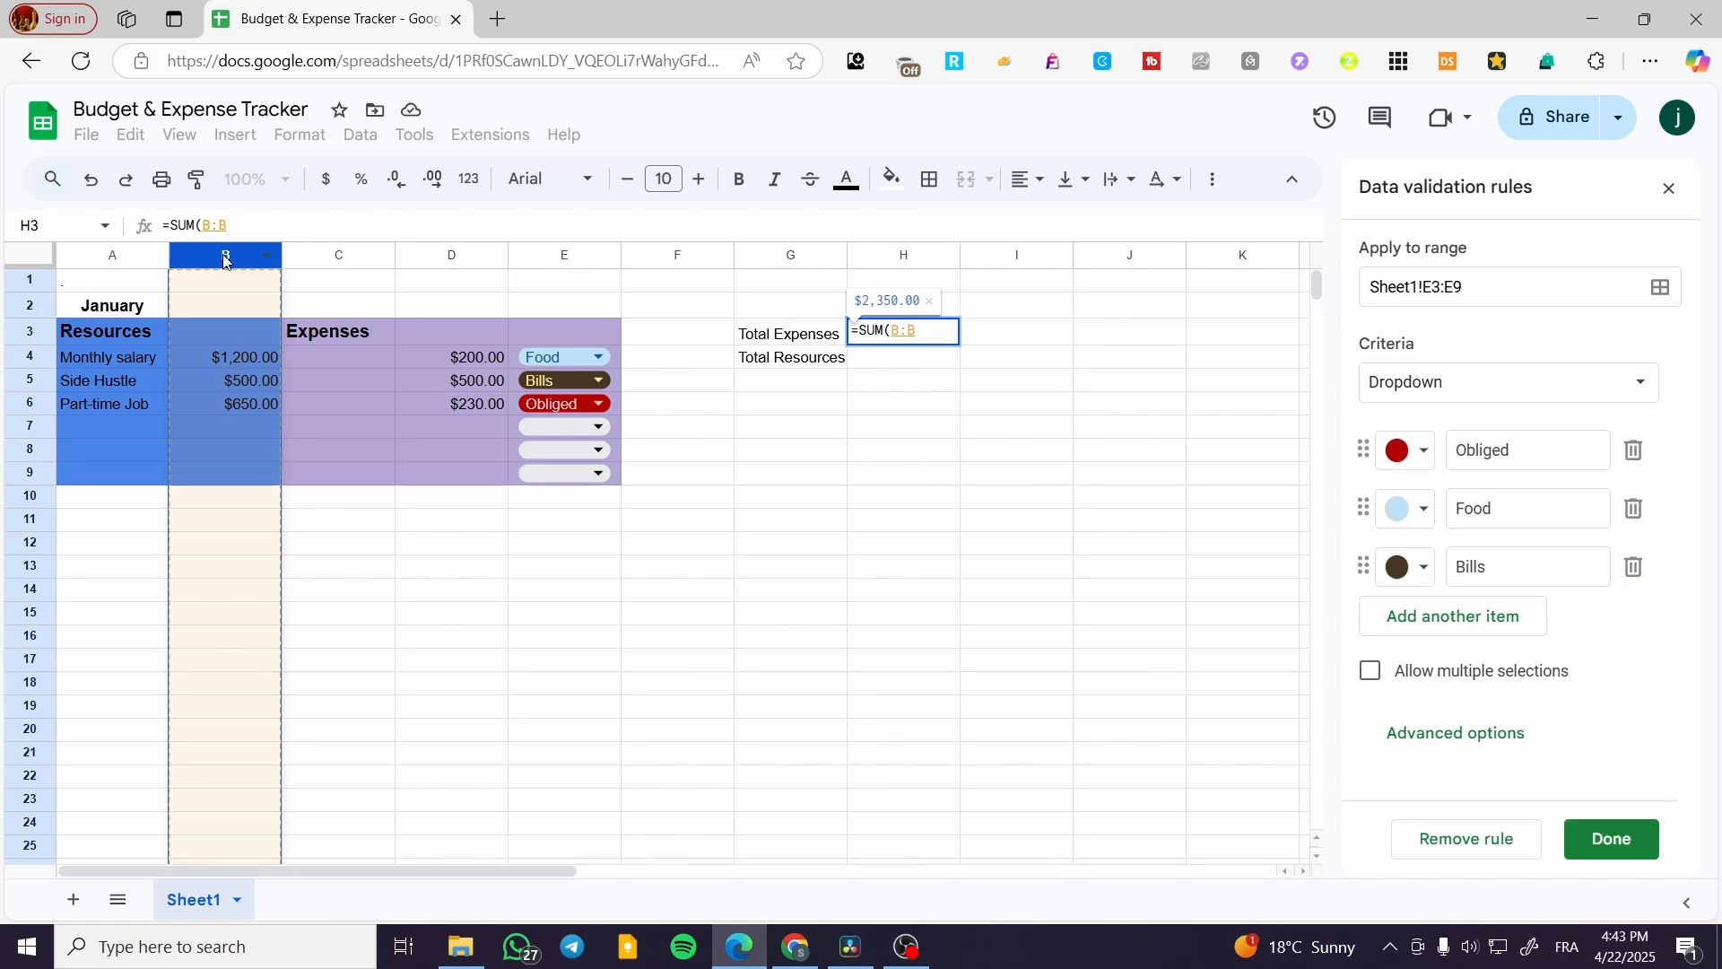
{"action": "key", "text": "Return"}
{"action": "key", "text": "Down"}
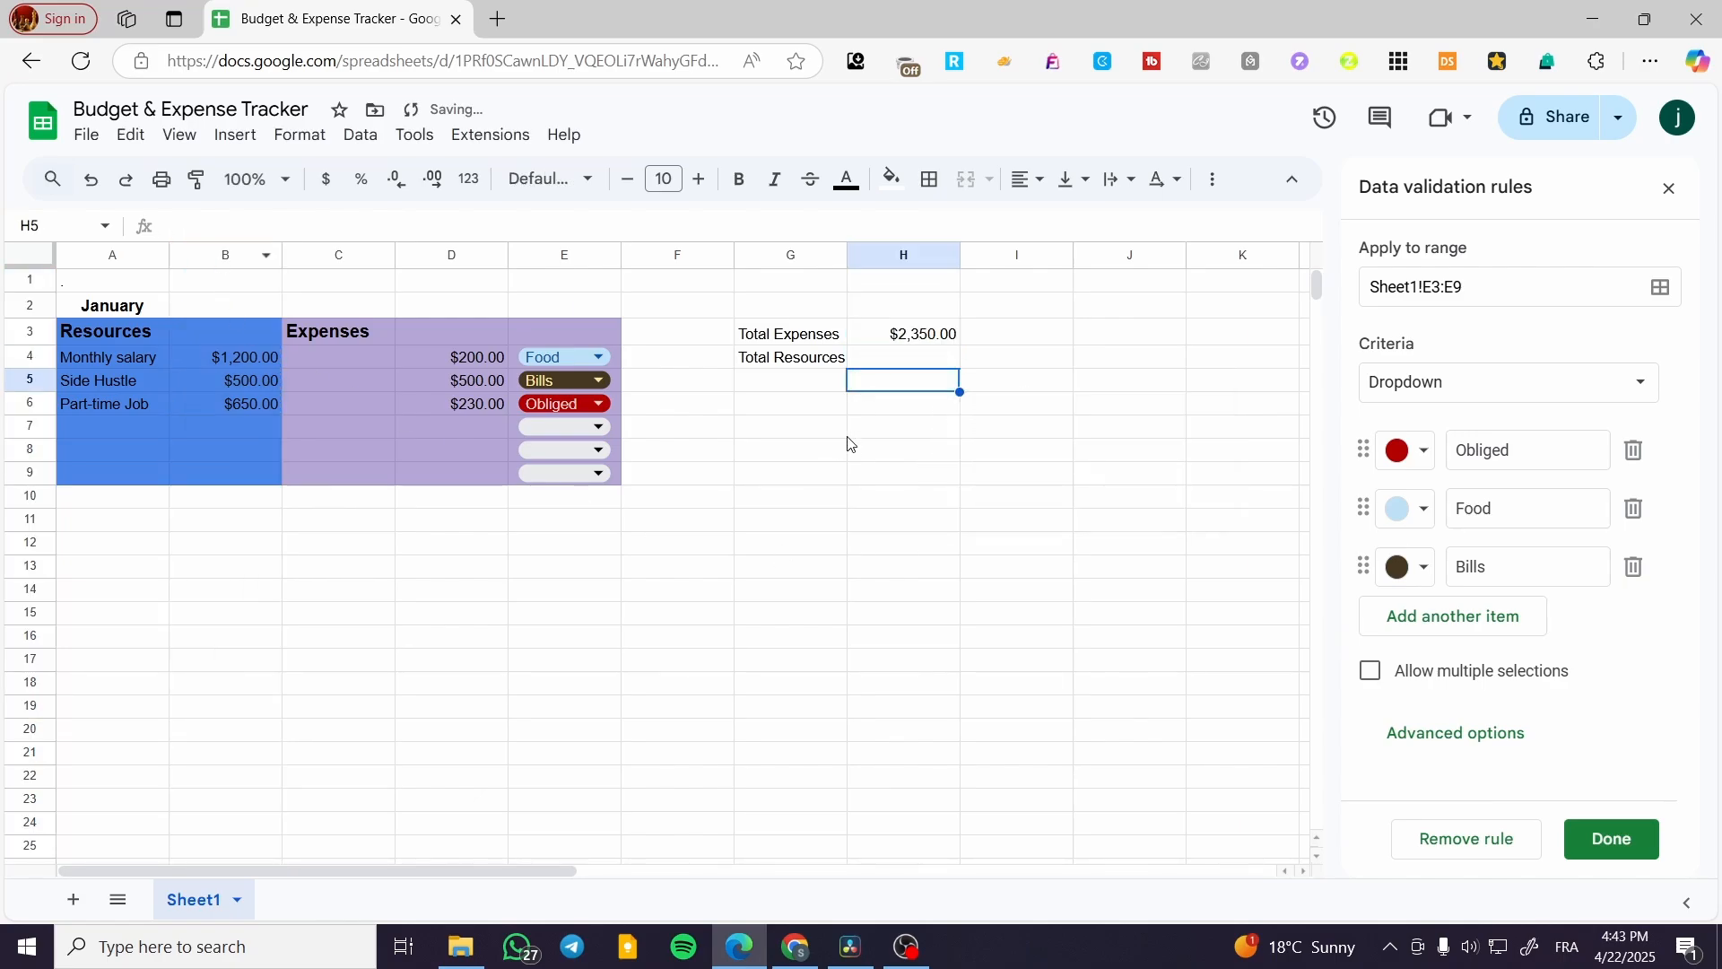
Clear the formula from cell H3 beside Total Expenses.
{"action": "left_click", "coordinate": [897, 364]}
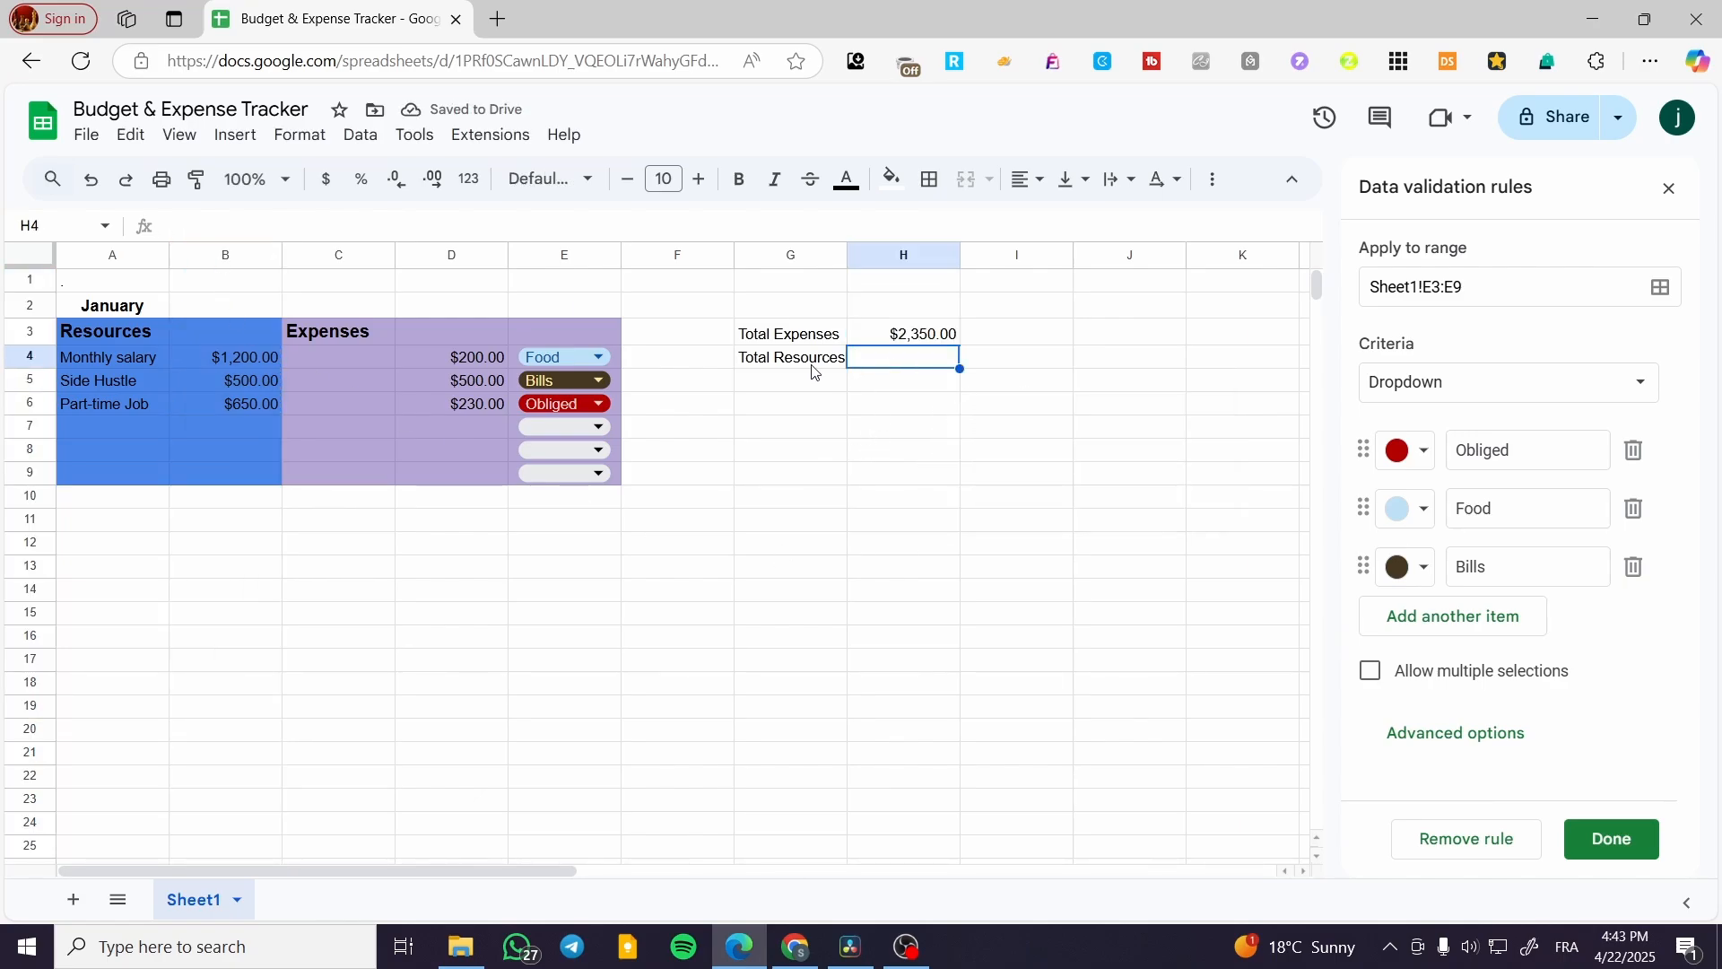
{"action": "left_click", "coordinate": [893, 338]}
{"action": "key", "text": "Delete"}
Enter the formula =SUM(B:B) in cell H4 beside Total Resources.
{"action": "left_click", "coordinate": [910, 363]}
{"action": "double_click", "coordinate": [911, 362]}
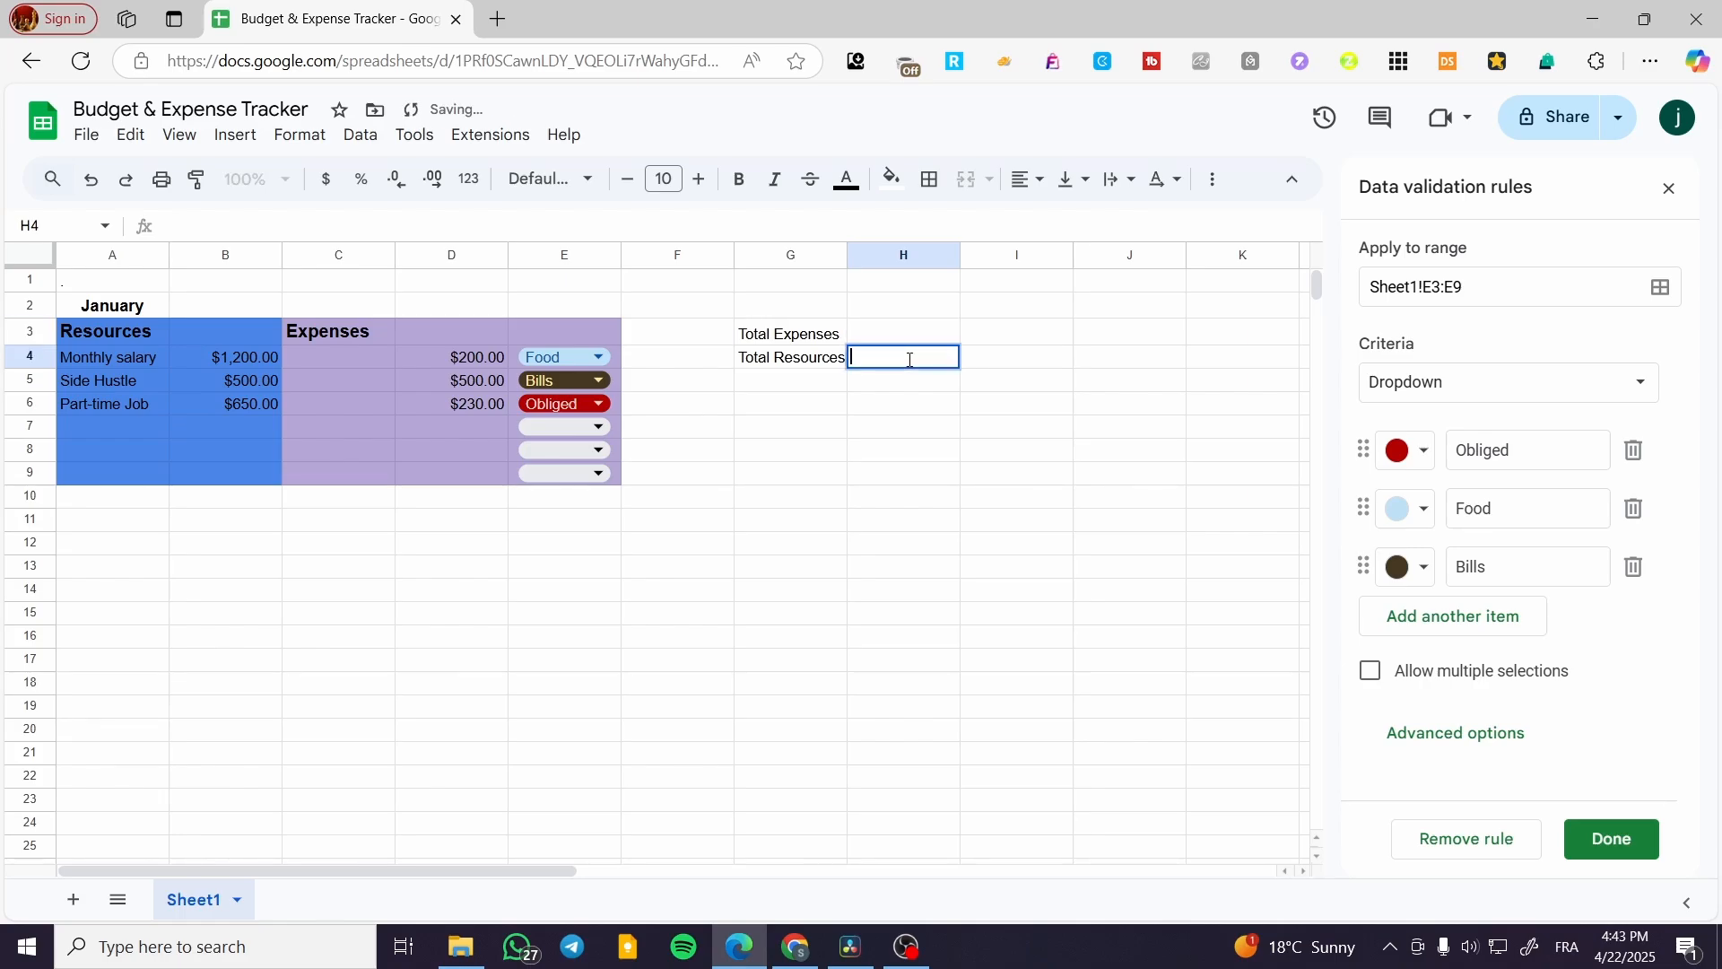
{"action": "type", "text": "=sum"}
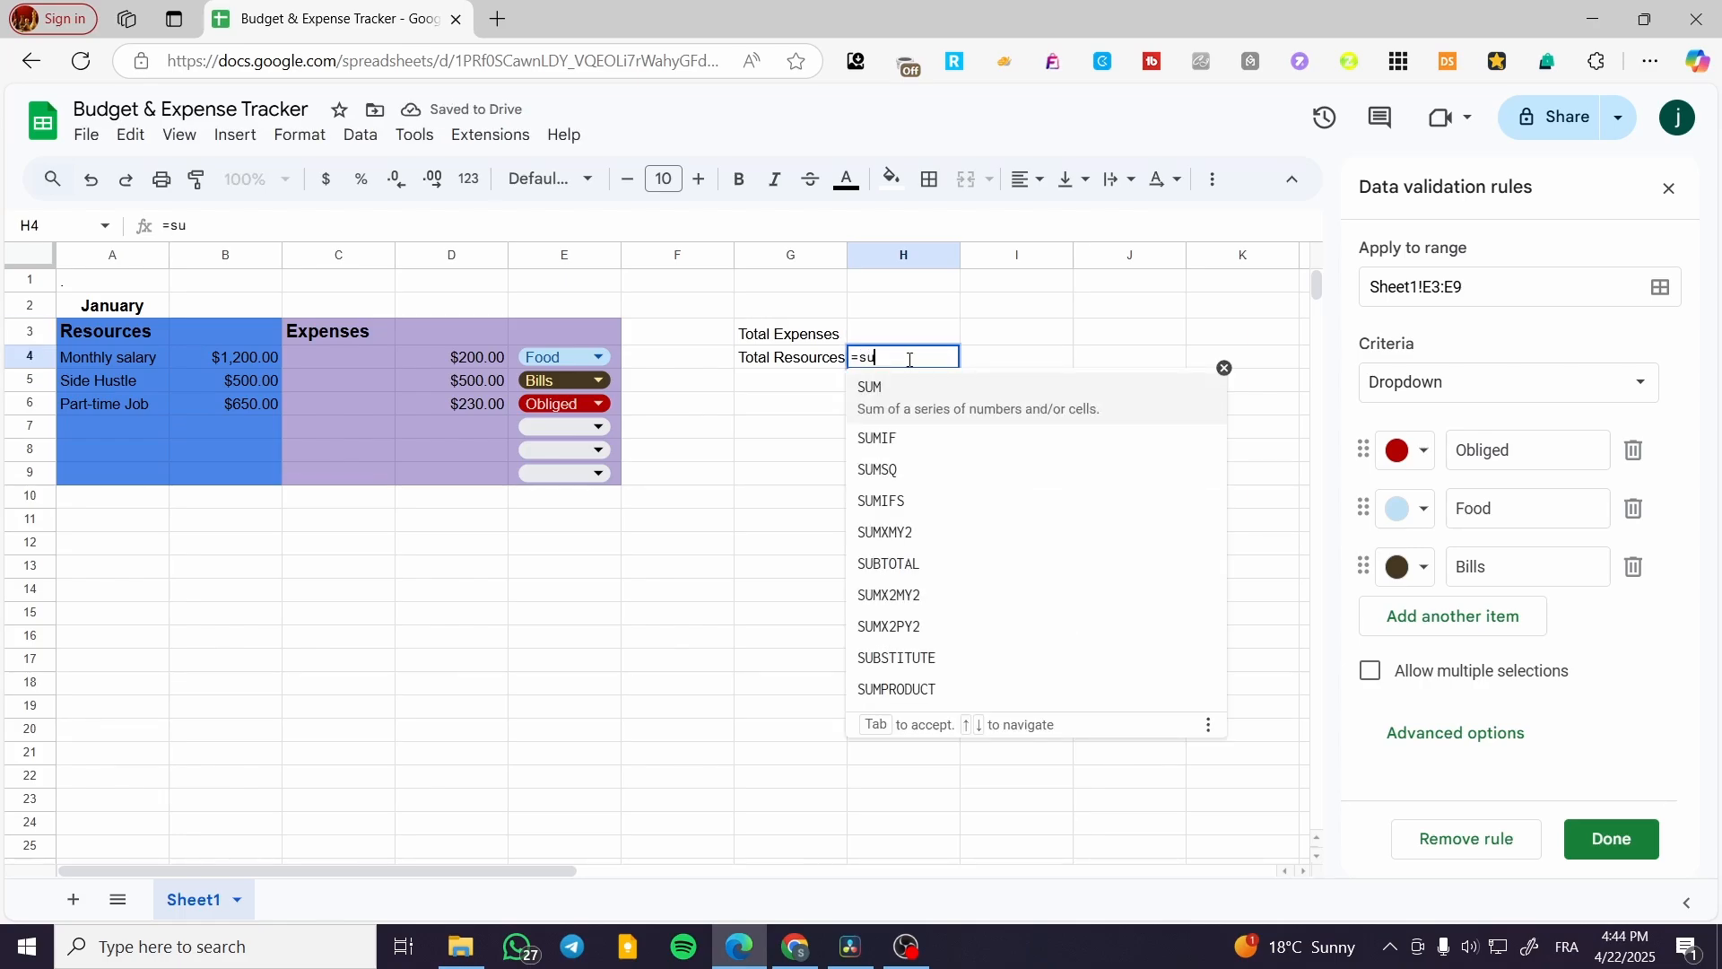
{"action": "left_click", "coordinate": [926, 386]}
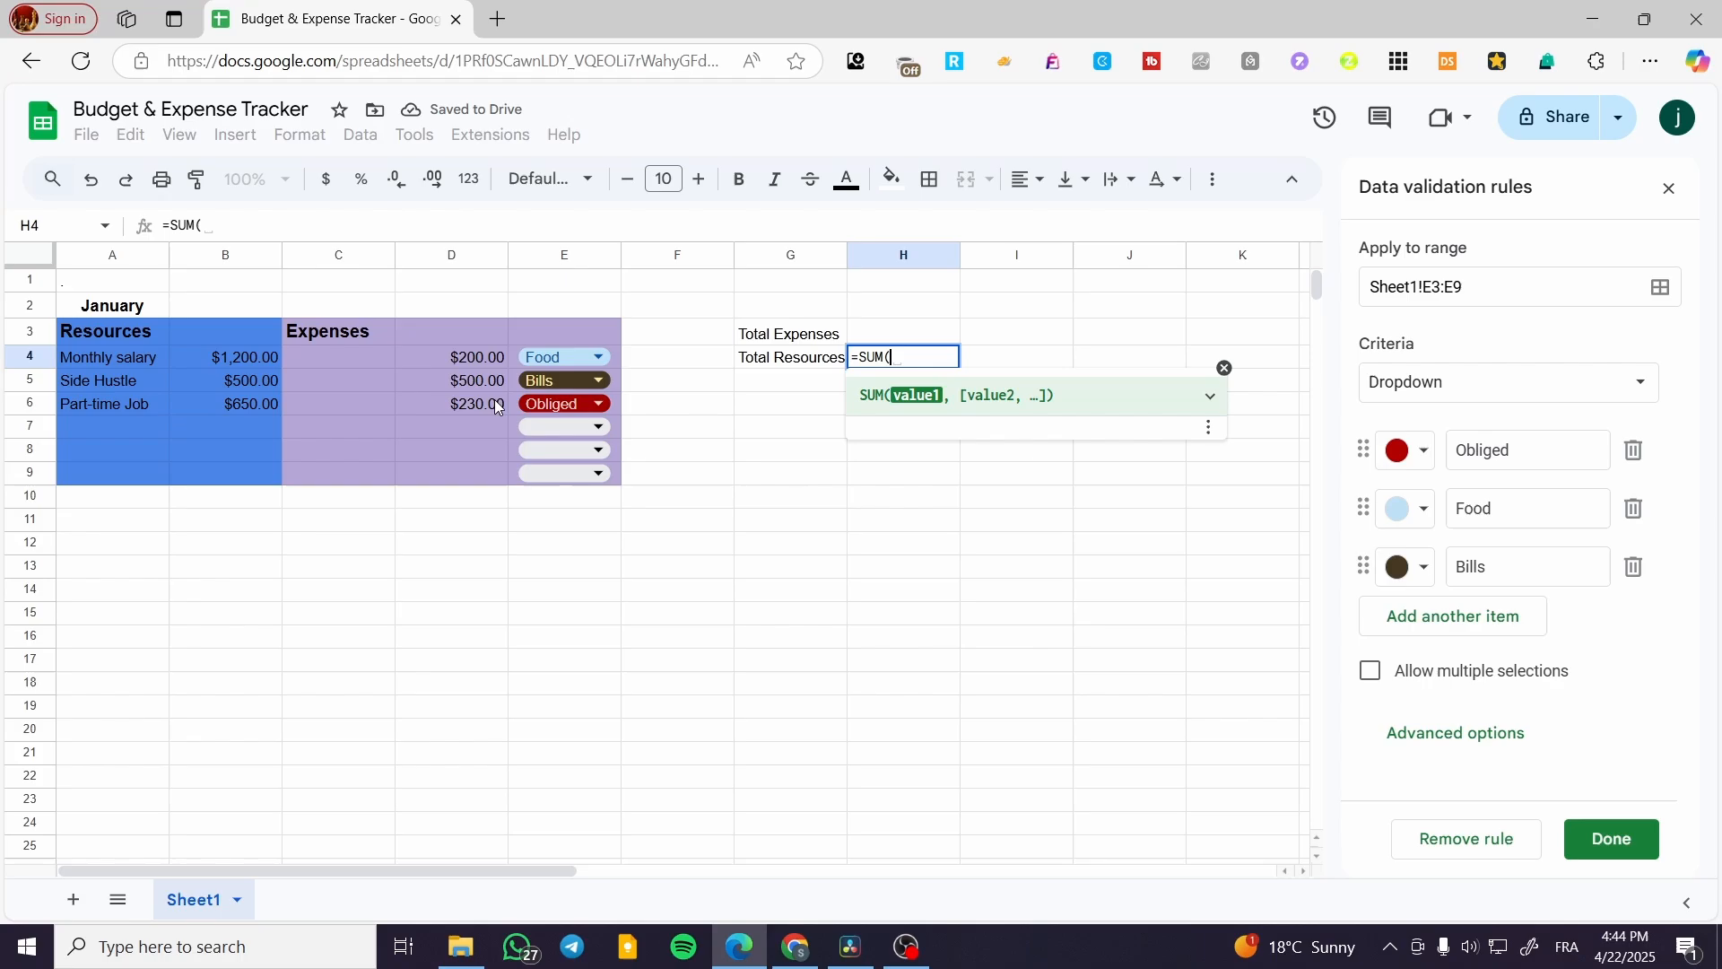
{"action": "right_click", "coordinate": [258, 259]}
{"action": "key", "text": "Escape"}
{"action": "key", "text": "Return"}
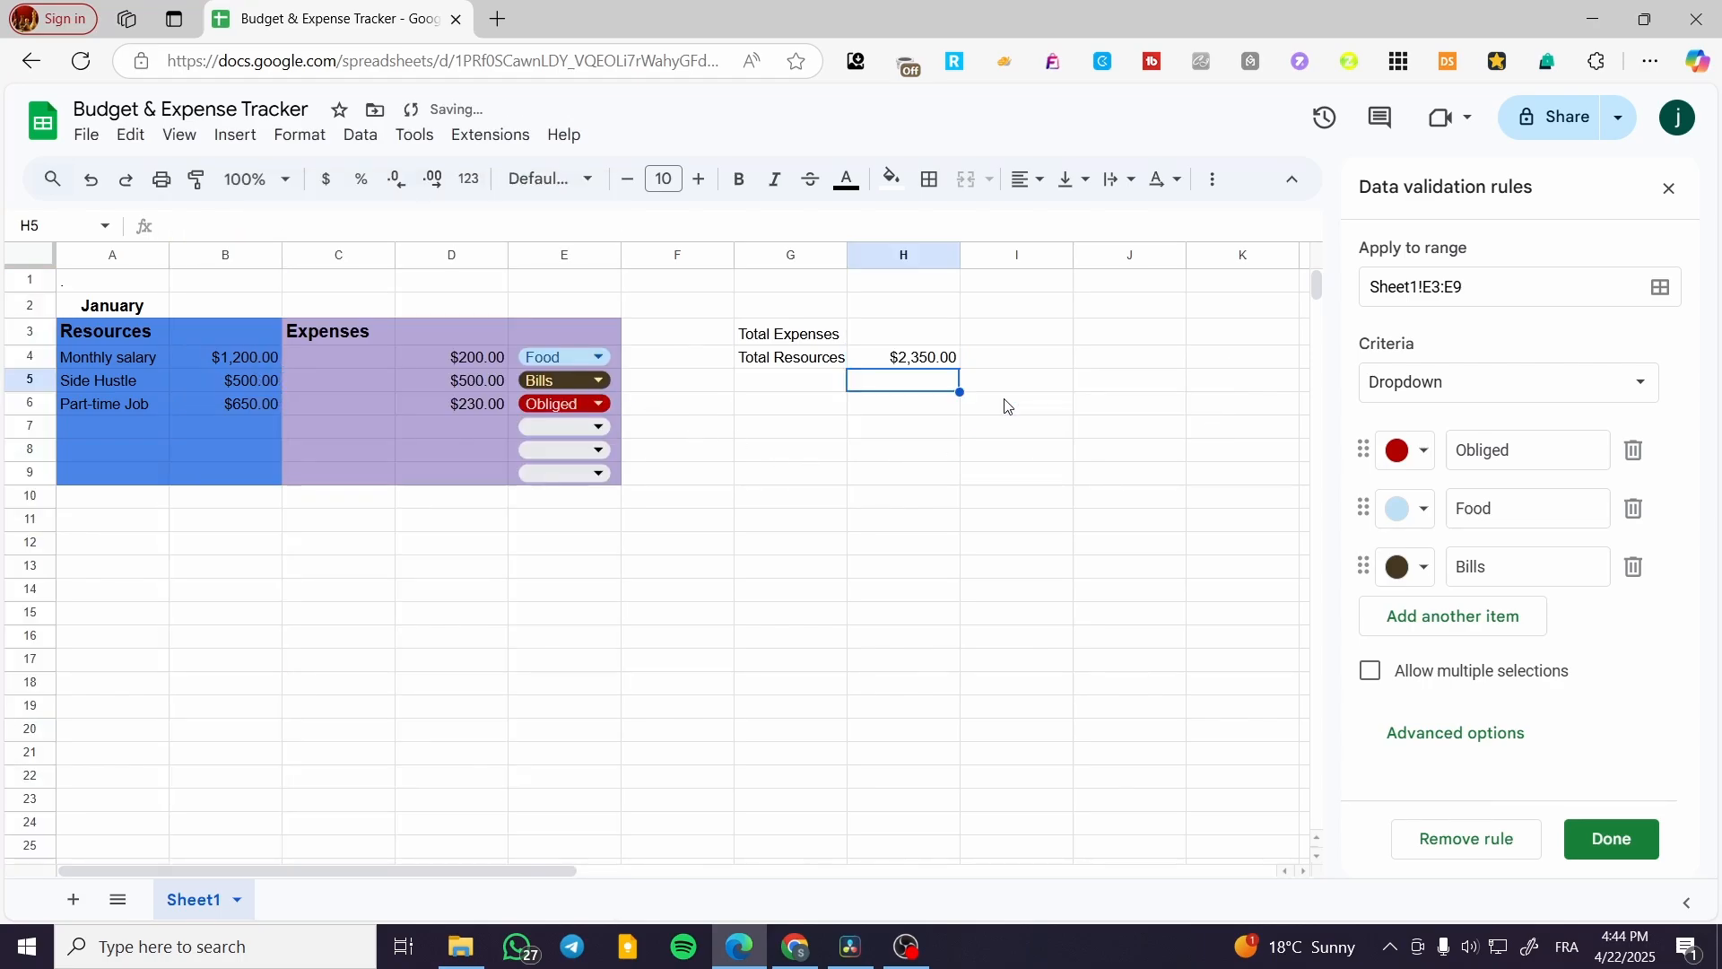
Enter the formula =SUM(D:D) in cell H3 beside Total Expenses.
{"action": "left_click", "coordinate": [889, 339]}
{"action": "type", "text": "=sum"}
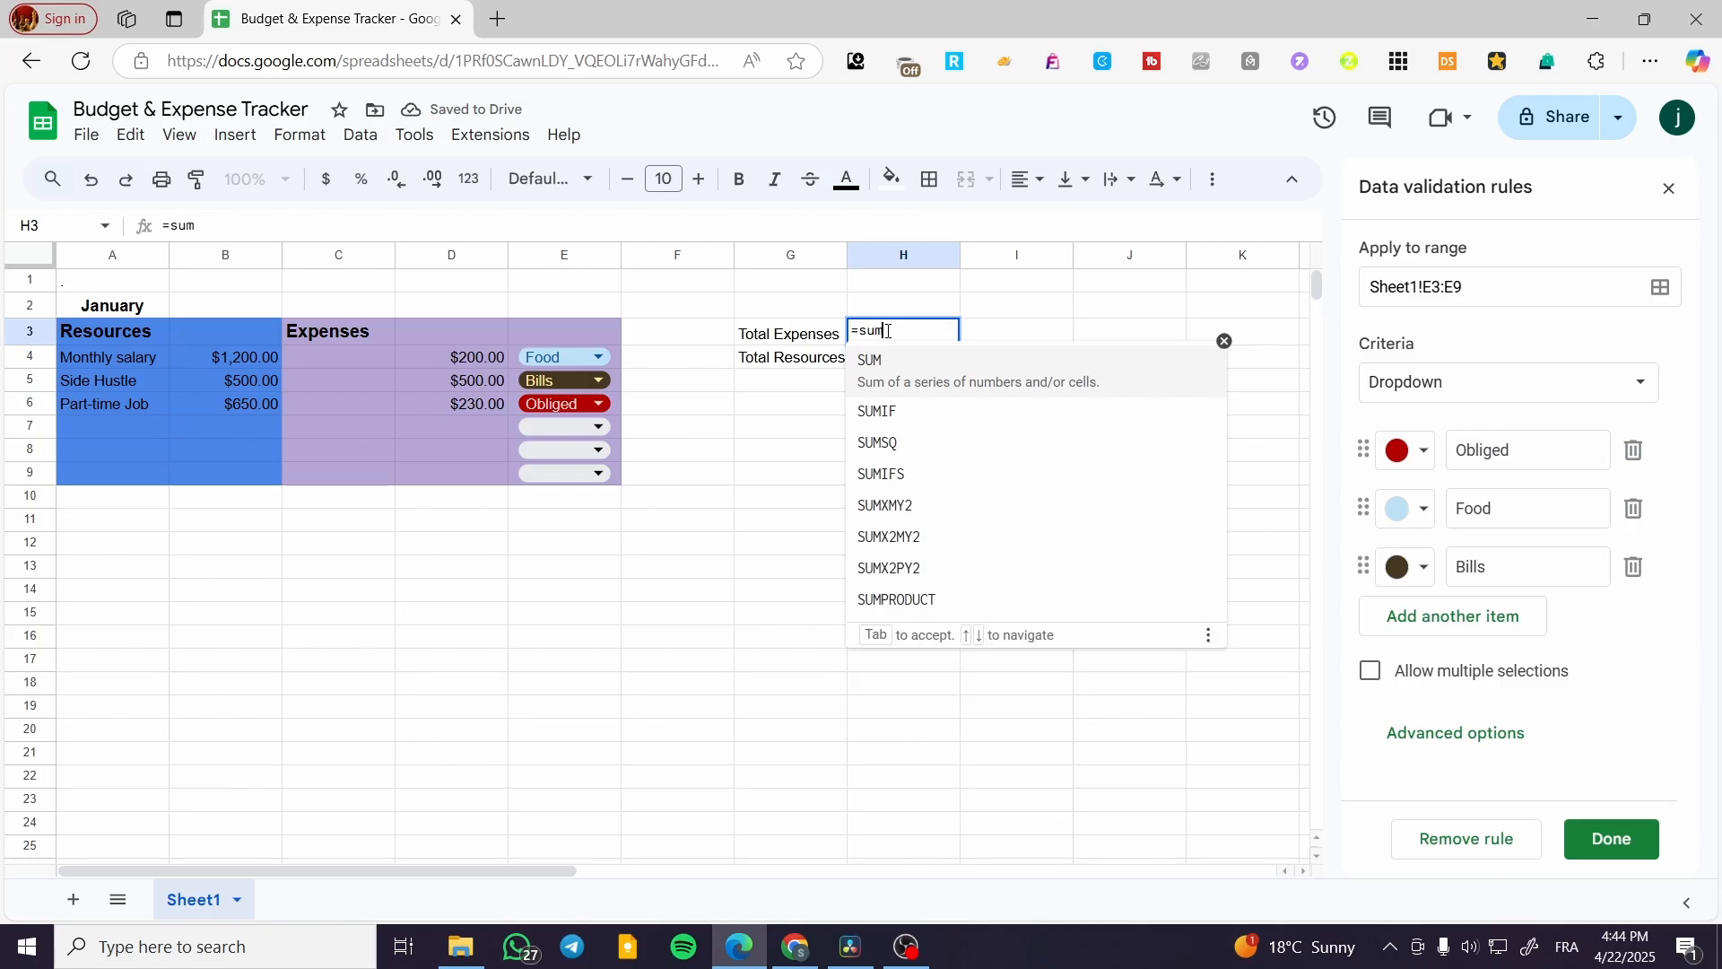
{"action": "left_click", "coordinate": [882, 362]}
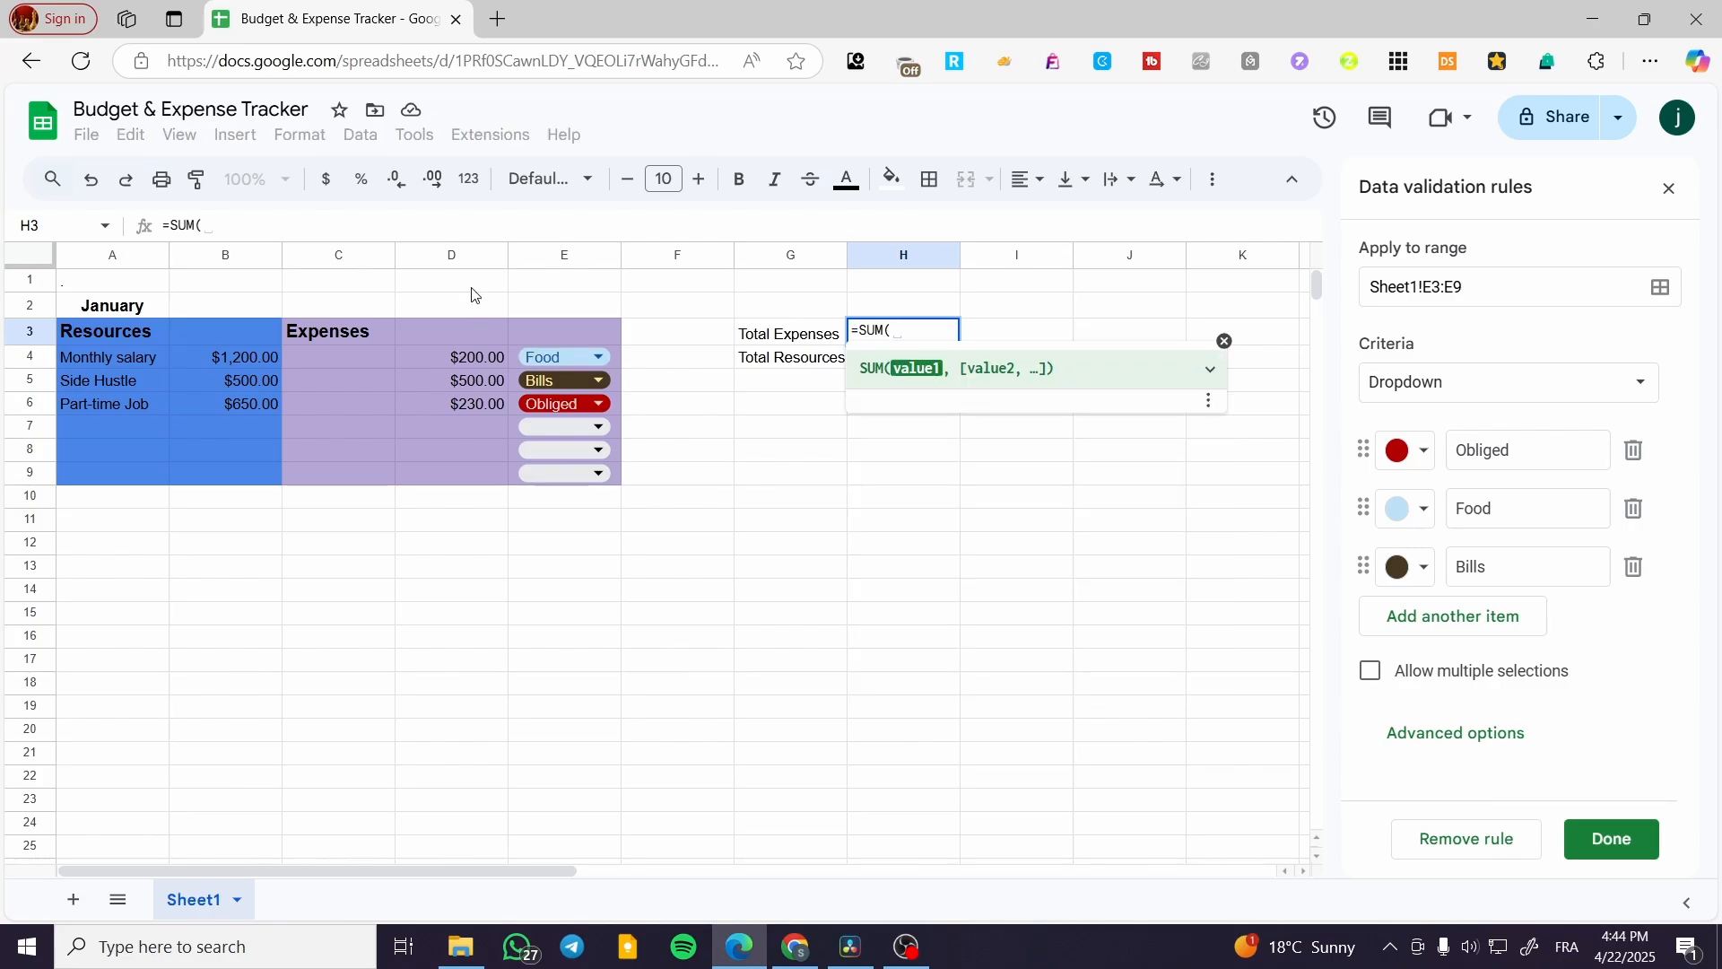
{"action": "left_click", "coordinate": [477, 259]}
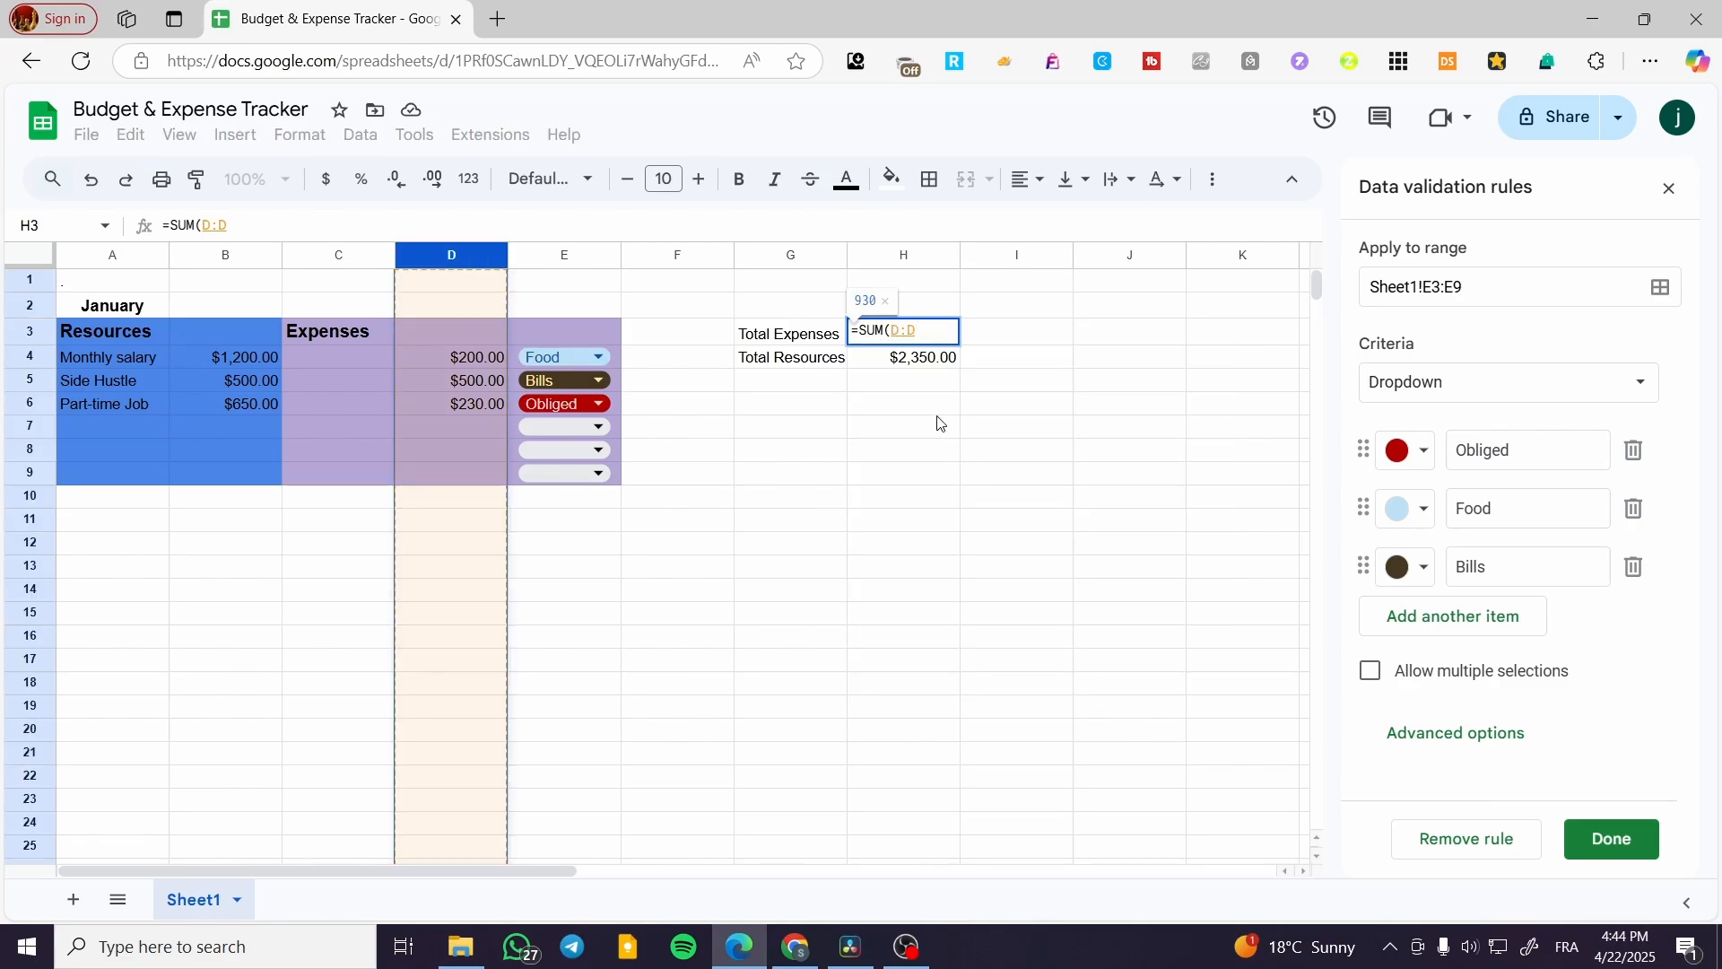
{"action": "key", "text": "Return"}
Format the two totals in cells H3 and H4 as dollar currency.
{"action": "left_click", "coordinate": [937, 339]}
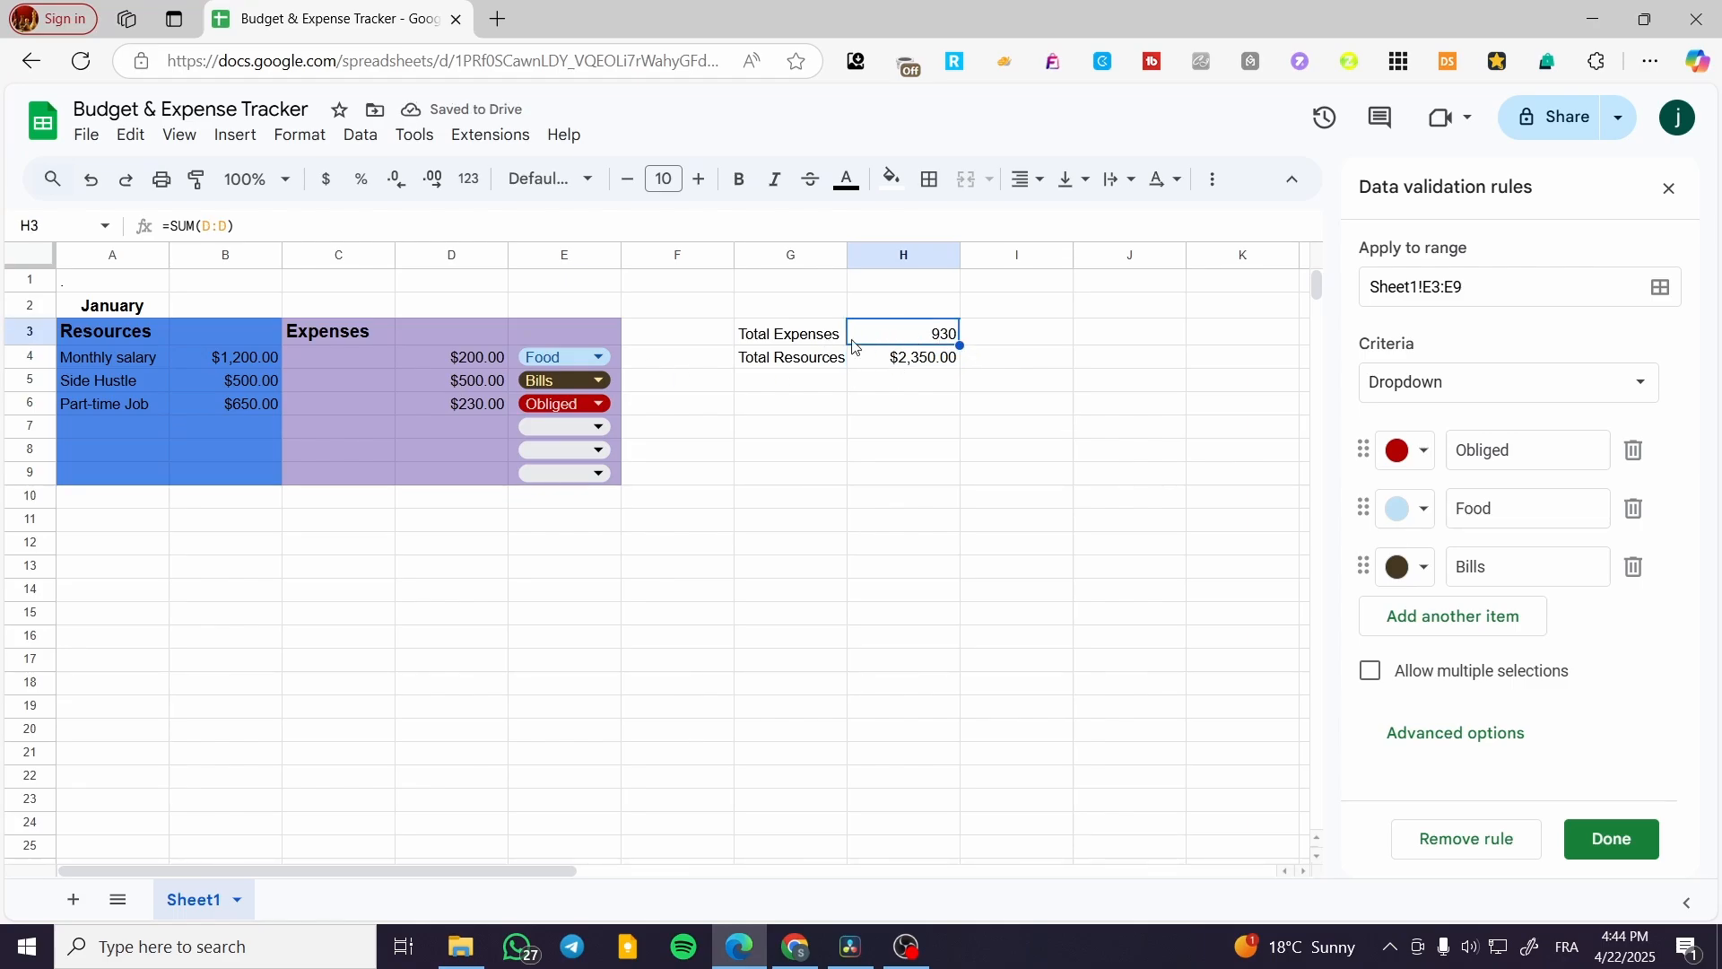
{"action": "left_click", "coordinate": [938, 359]}
{"action": "left_click", "coordinate": [919, 339], "text": "shift"}
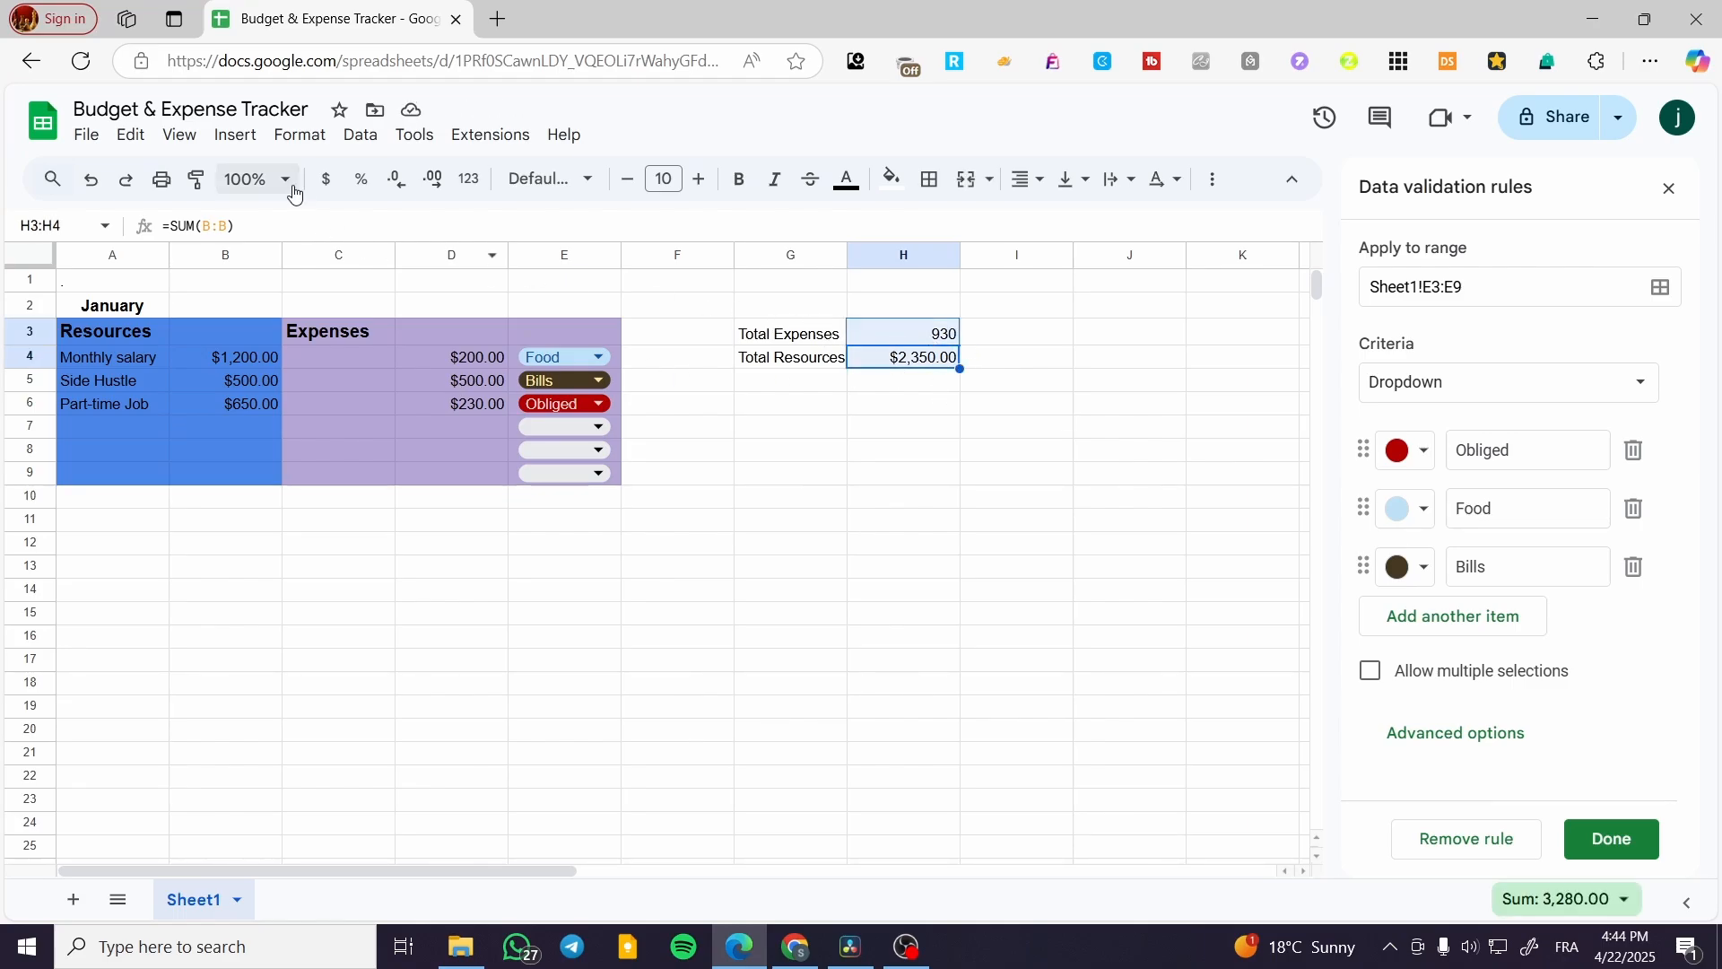
{"action": "left_click", "coordinate": [326, 178]}
{"action": "left_click", "coordinate": [726, 225]}
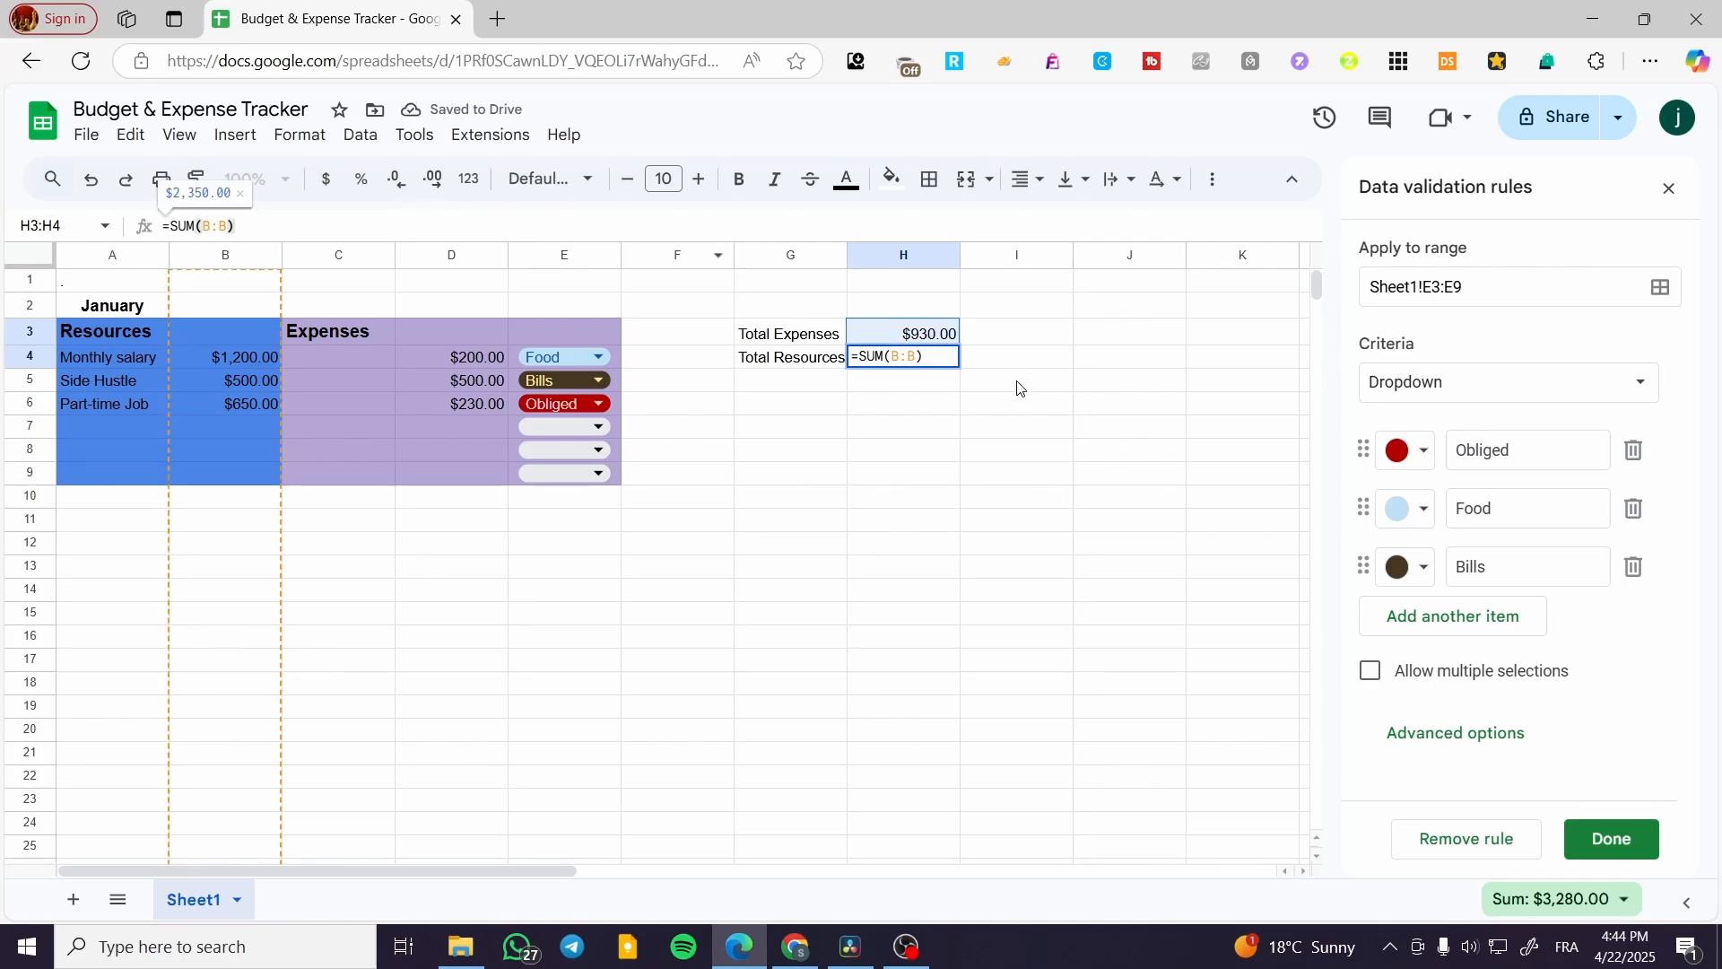
{"action": "left_click", "coordinate": [976, 403]}
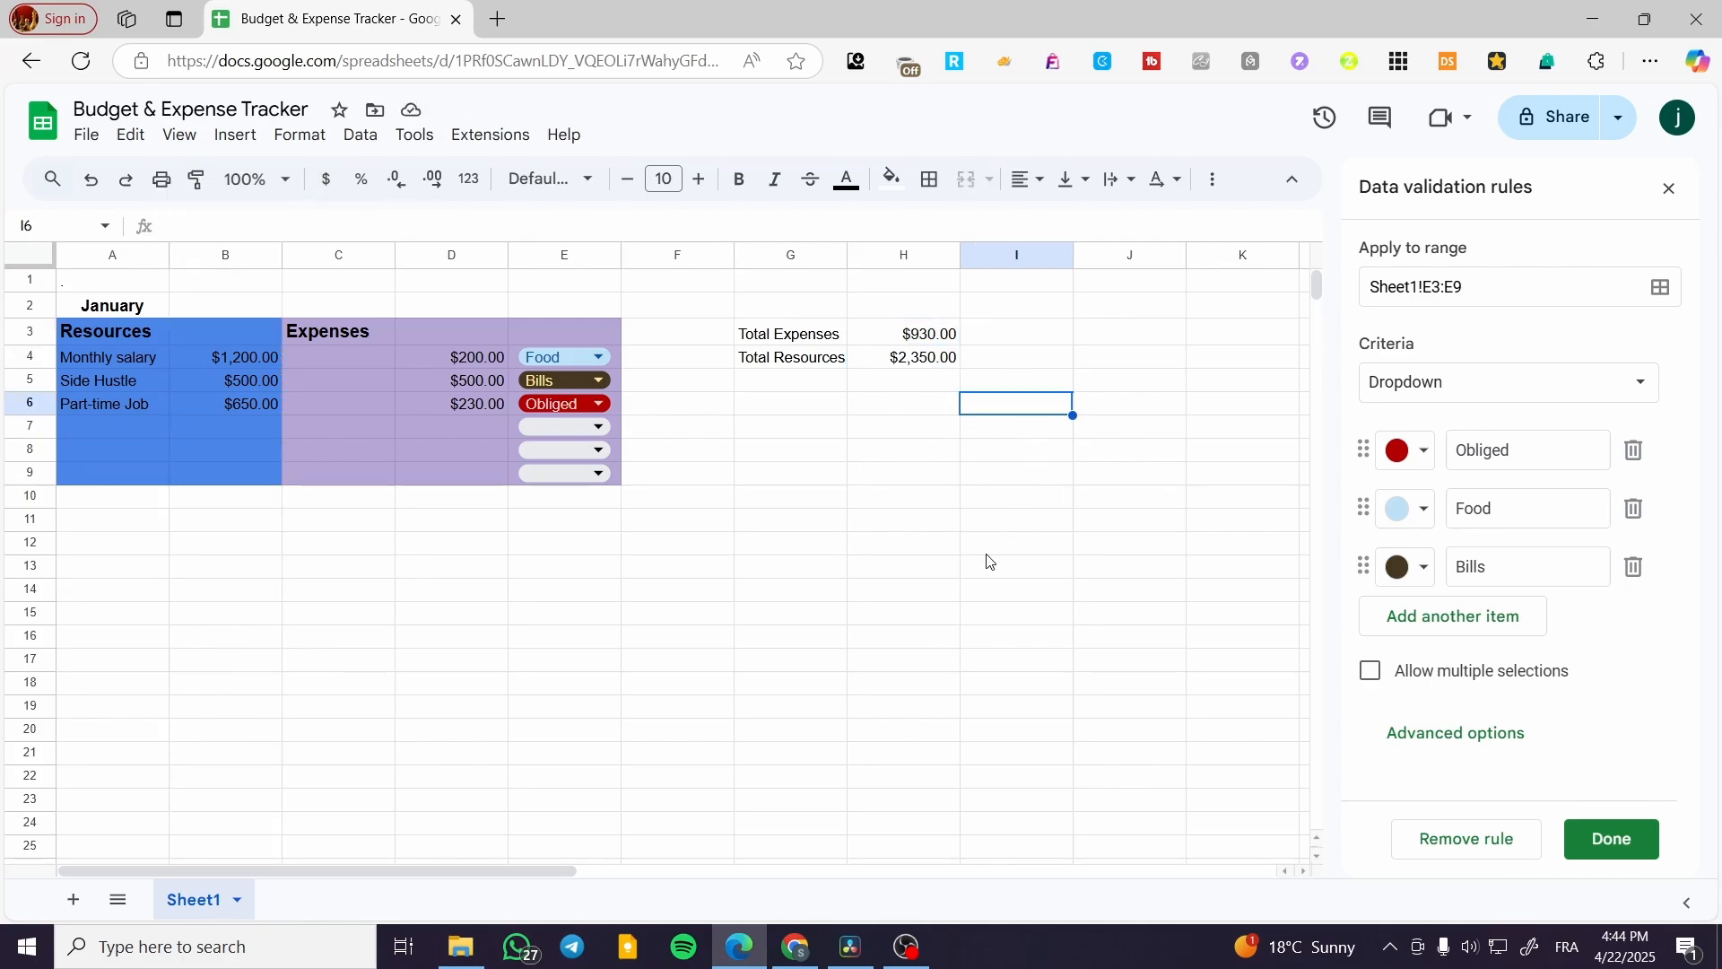
Fill cells G7 to I13 below the totals with light orange, after trying darker orange shades.
{"action": "left_click", "coordinate": [762, 437]}
{"action": "left_click_drag", "start_coordinate": [761, 437], "coordinate": [1053, 574]}
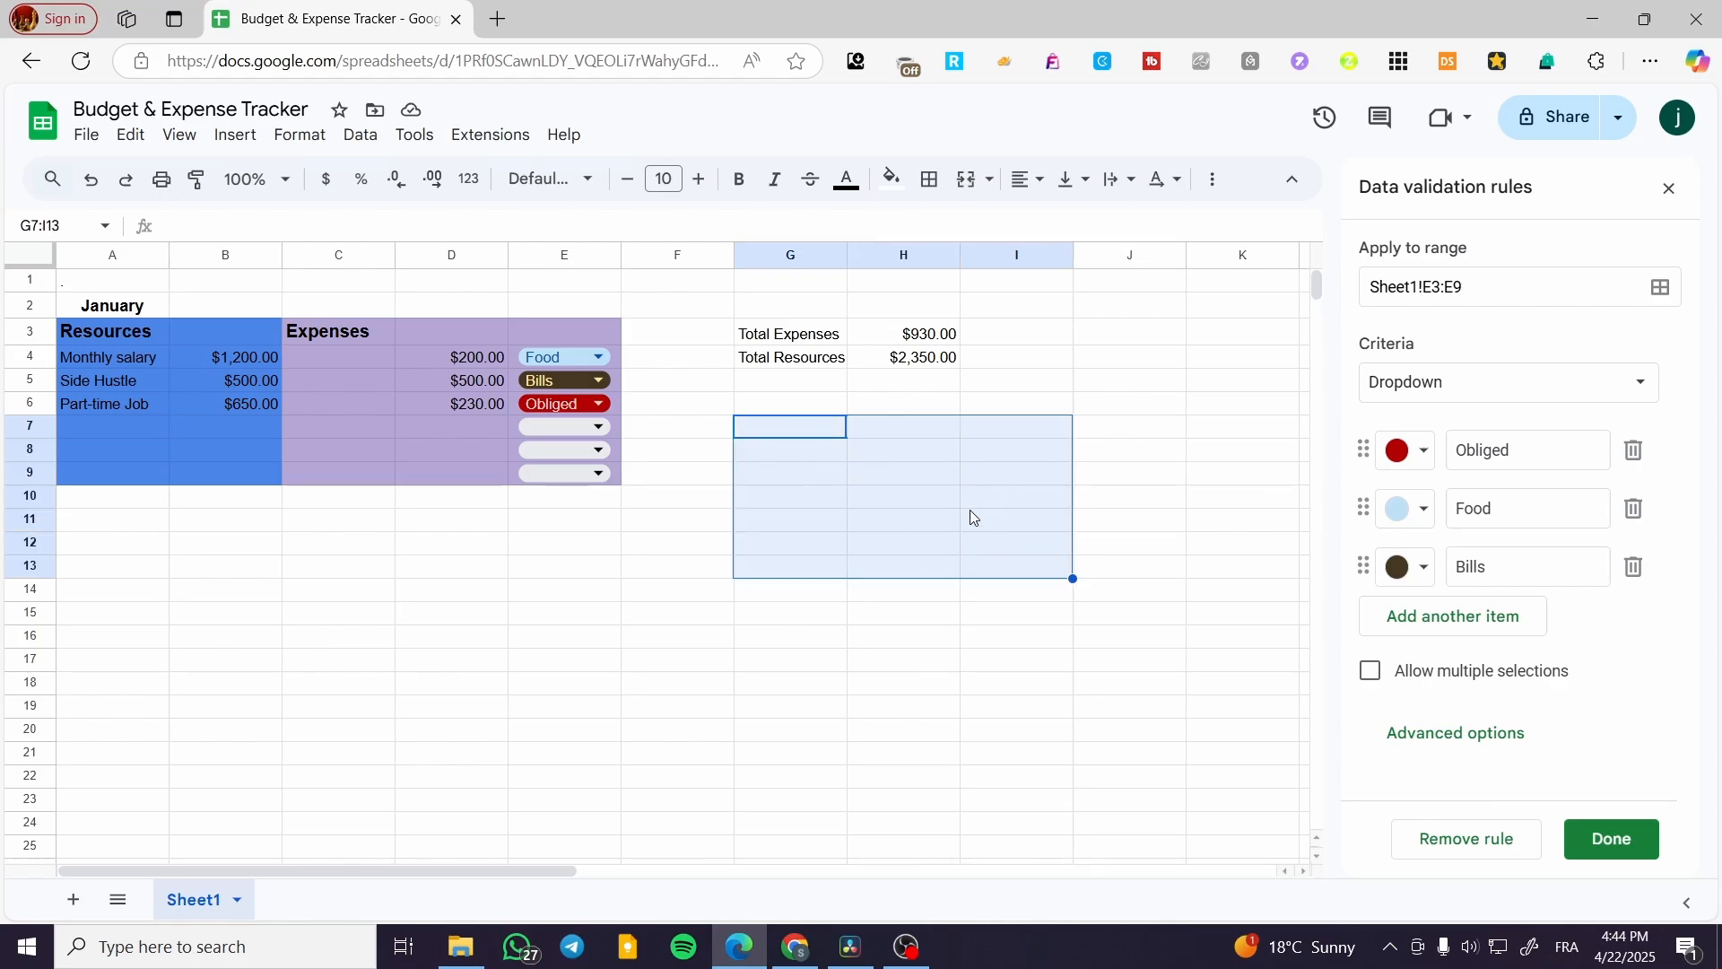
{"action": "left_click", "coordinate": [893, 179]}
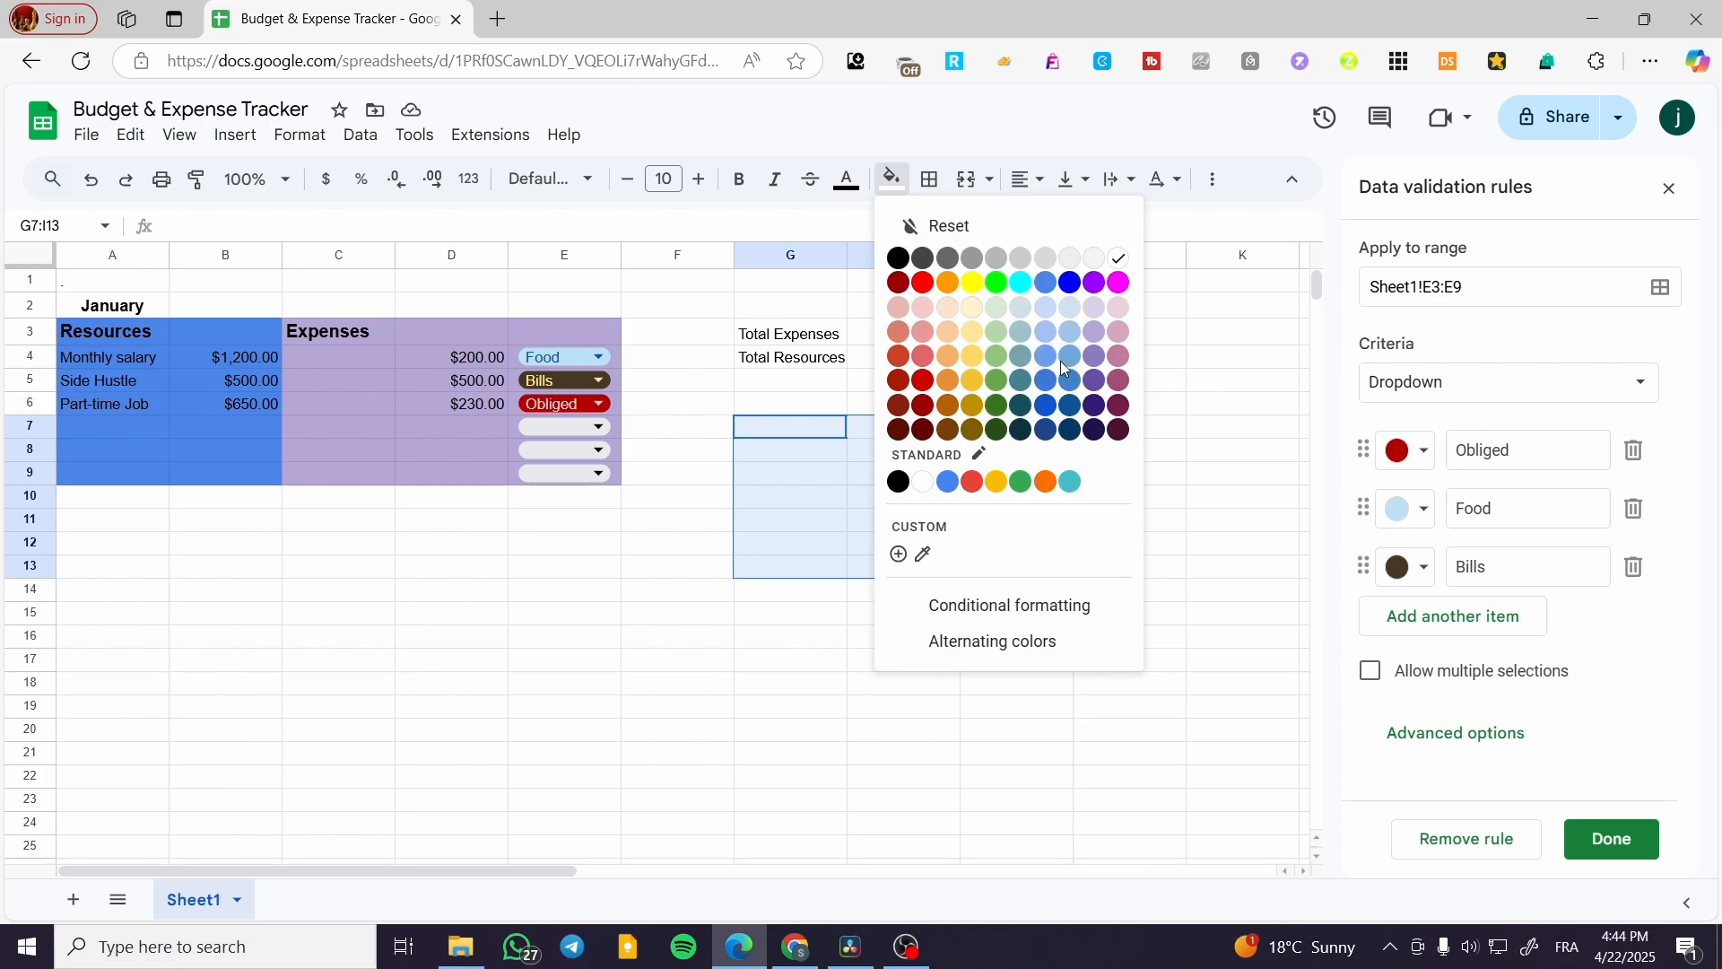
{"action": "left_click", "coordinate": [949, 380]}
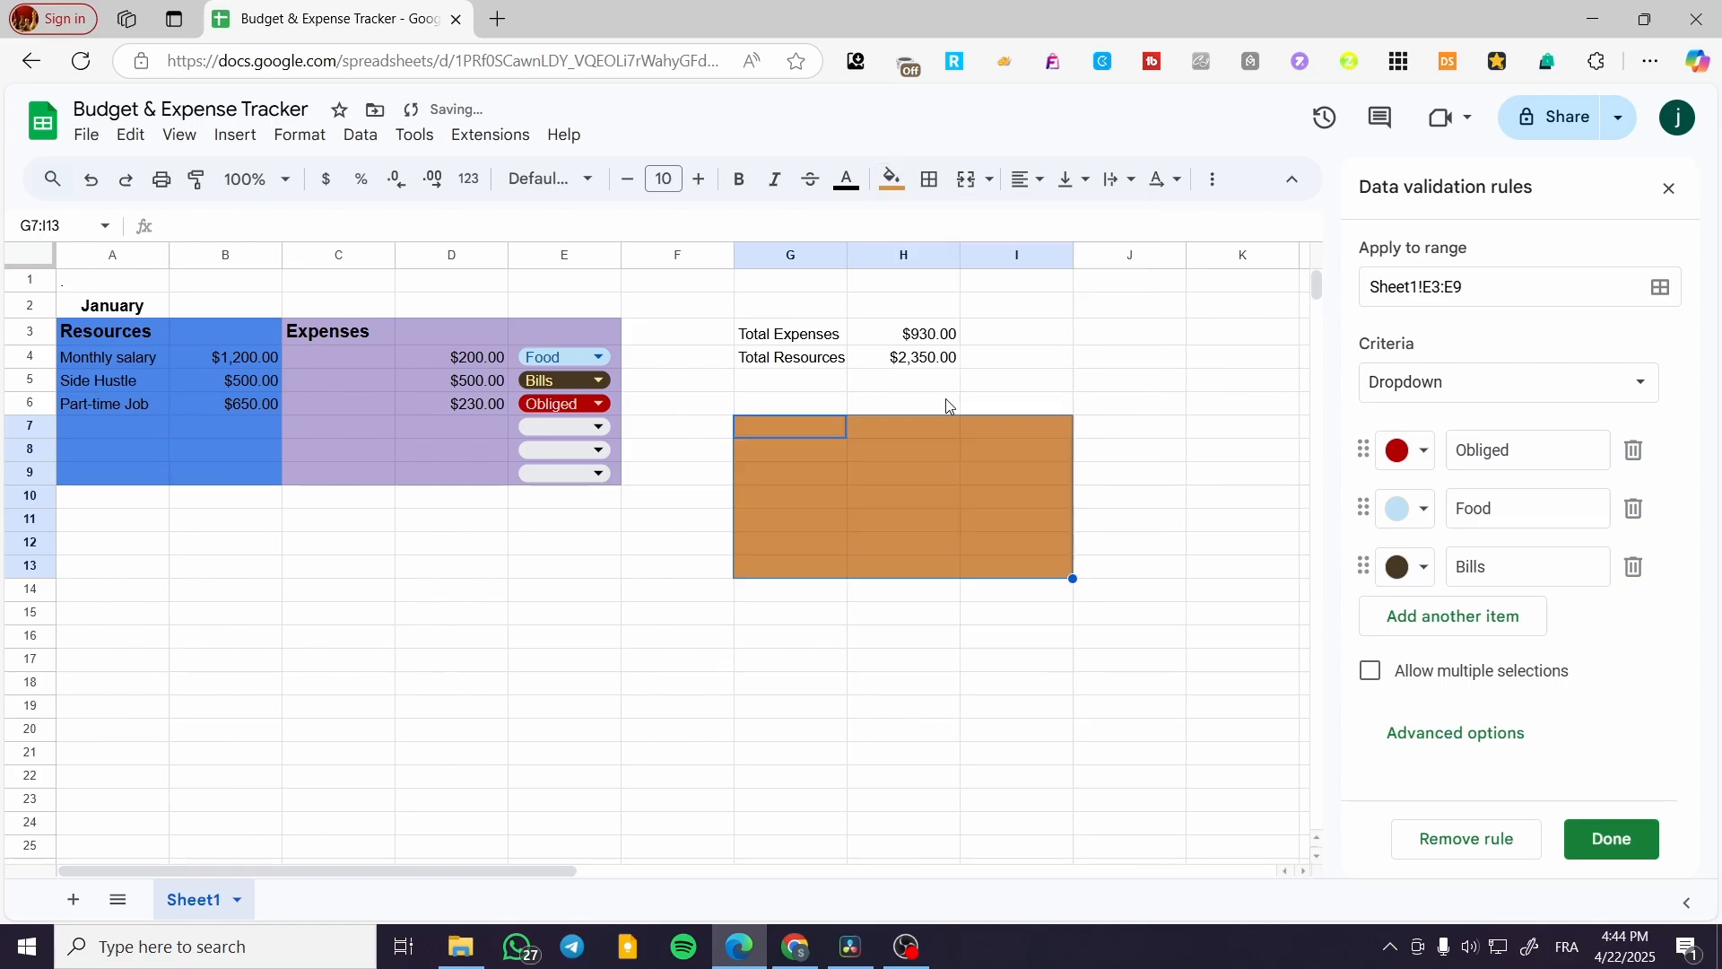
{"action": "left_click", "coordinate": [892, 179]}
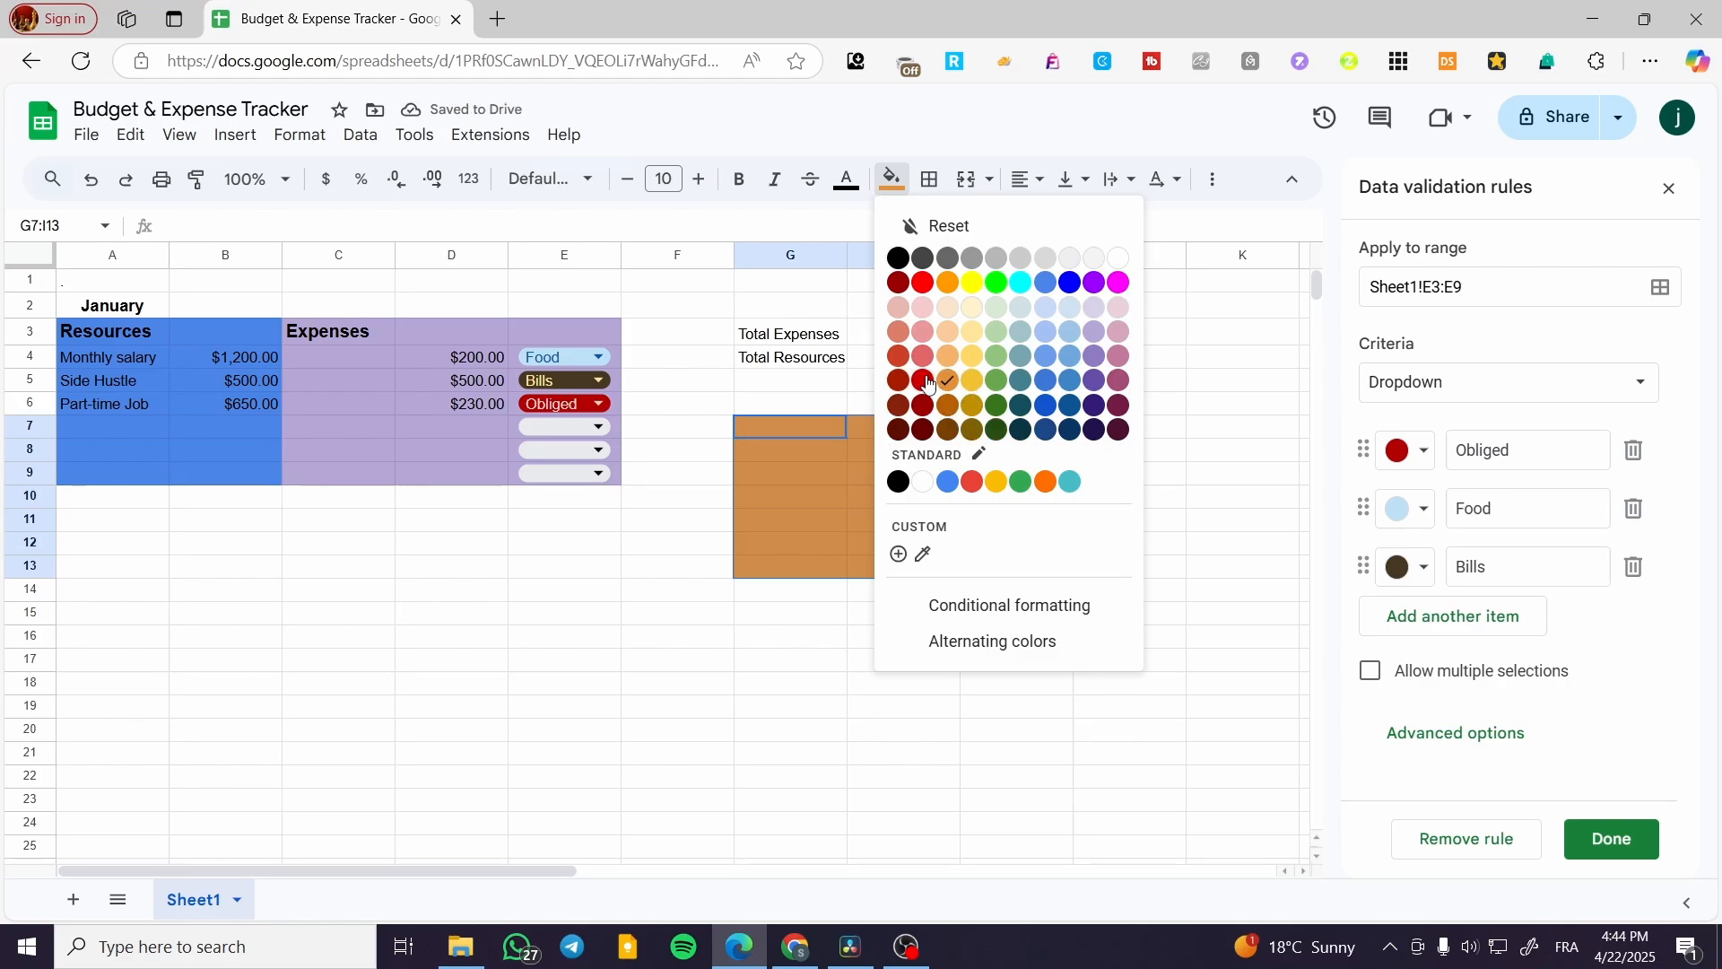
{"action": "left_click", "coordinate": [950, 405]}
{"action": "left_click", "coordinate": [892, 178]}
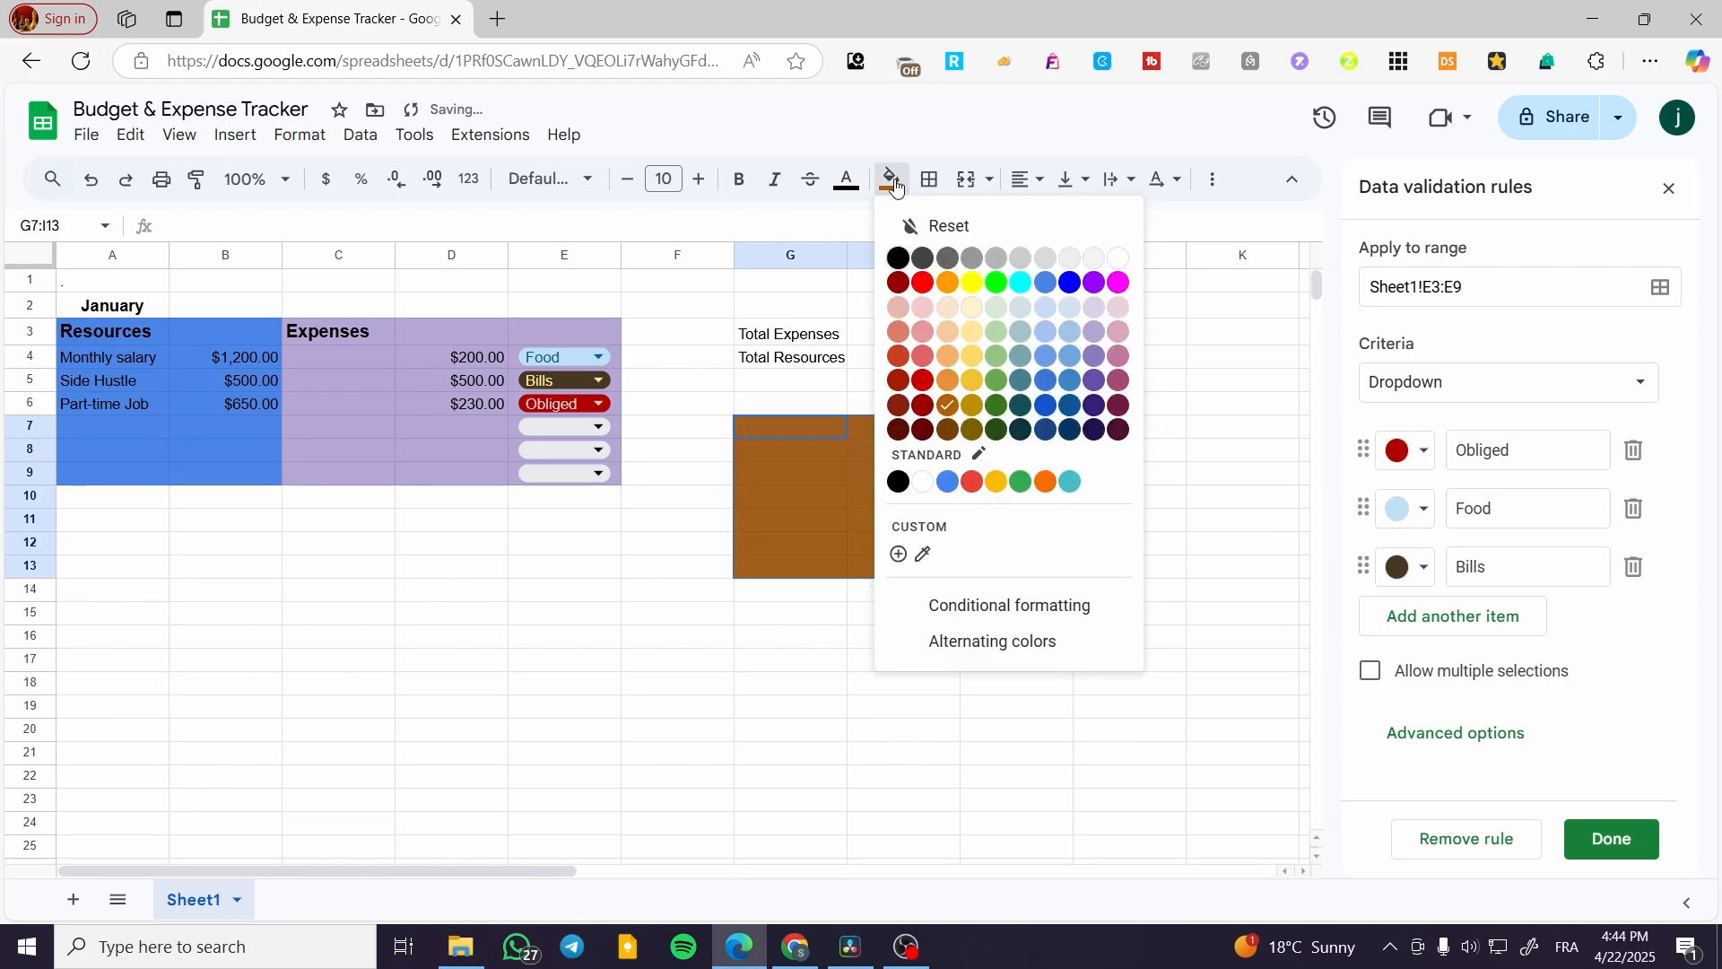
{"action": "left_click", "coordinate": [947, 390]}
{"action": "left_click", "coordinate": [875, 700]}
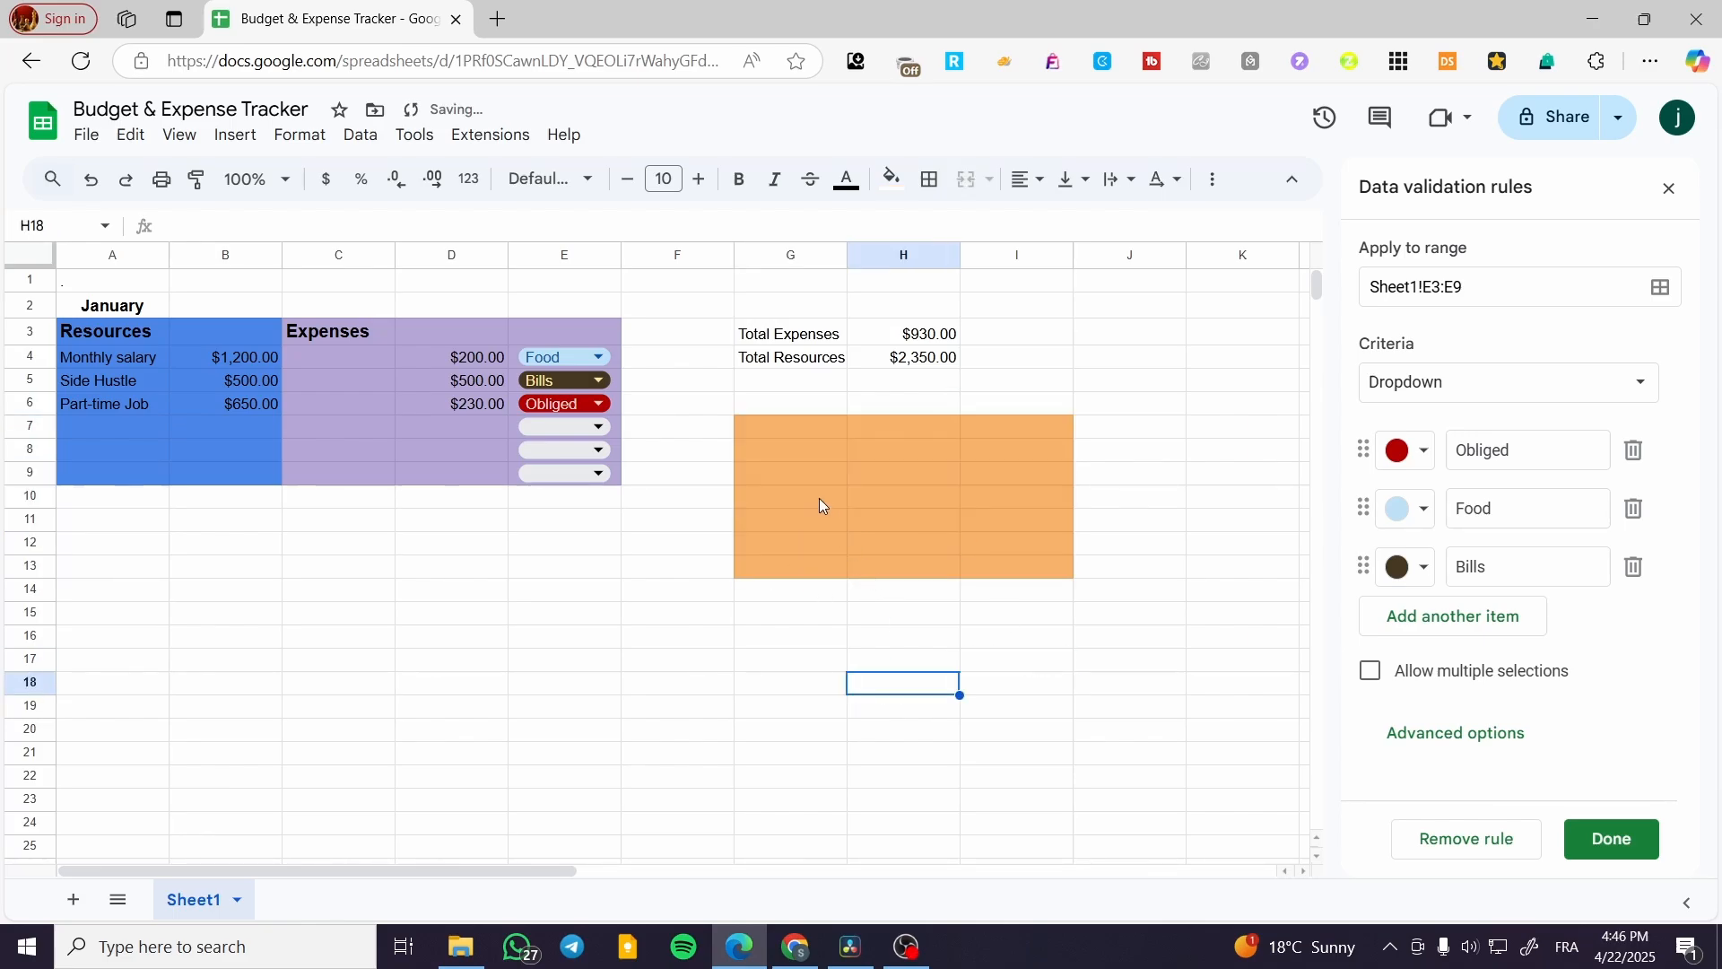
Fill the lower part of the orange block, cells G10 to I13, with dark yellow.
{"action": "left_click", "coordinate": [820, 498]}
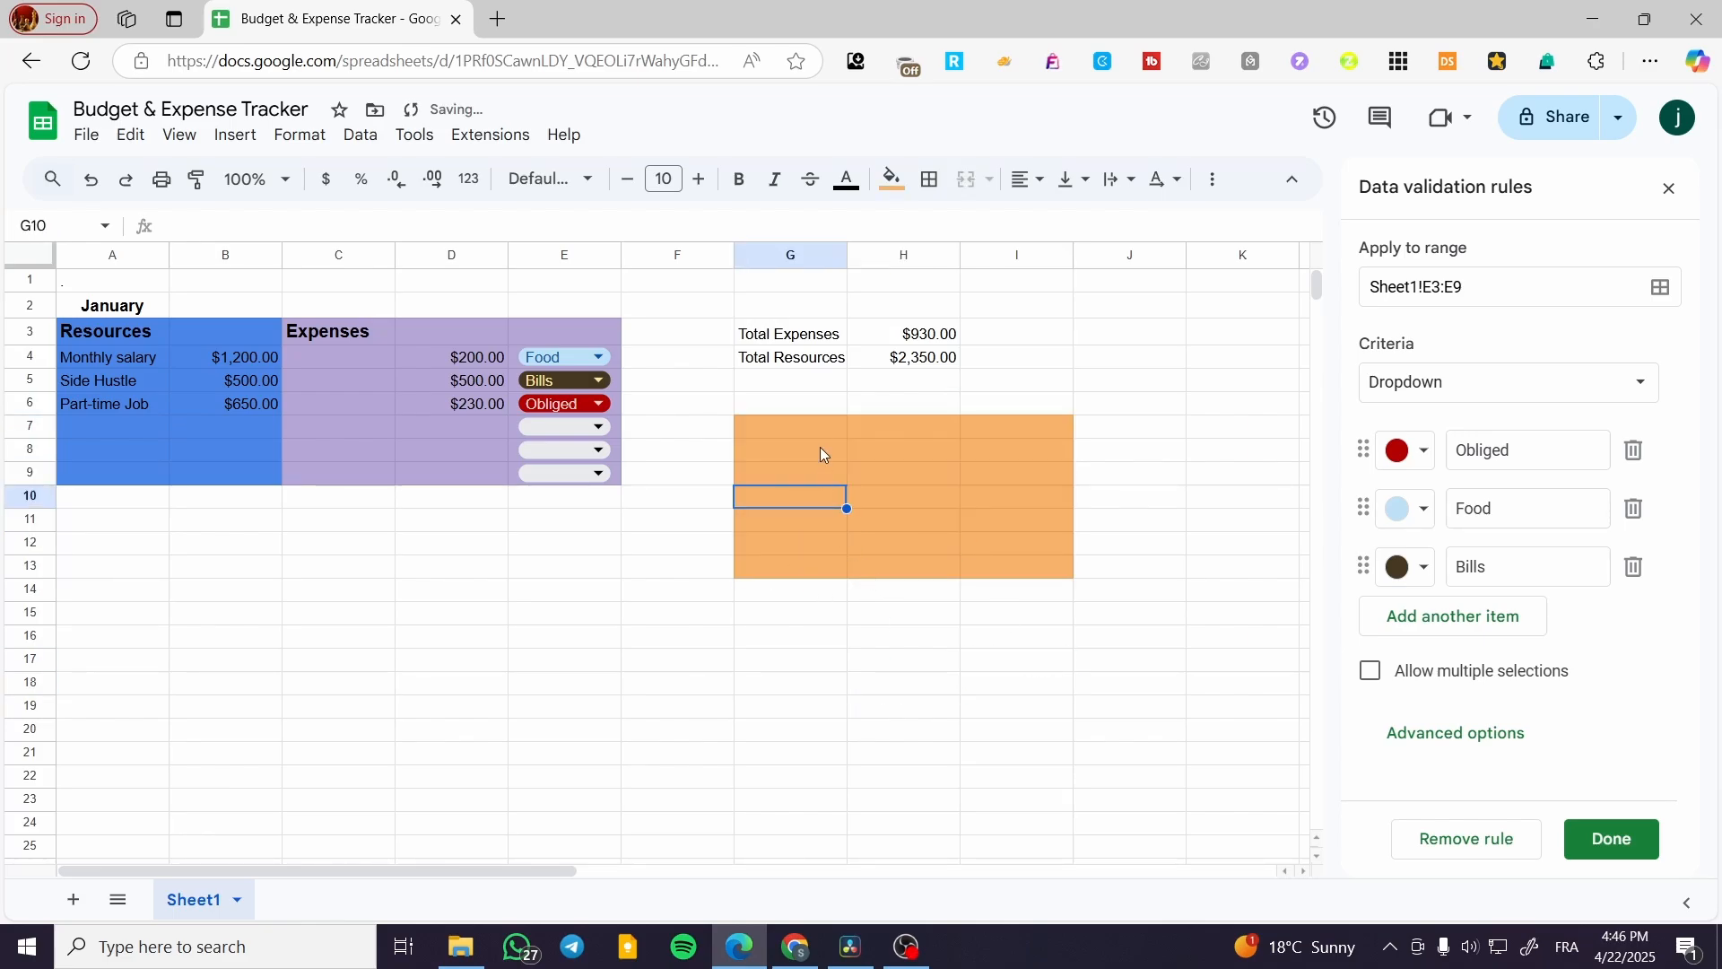
{"action": "left_click_drag", "start_coordinate": [814, 501], "coordinate": [1008, 569]}
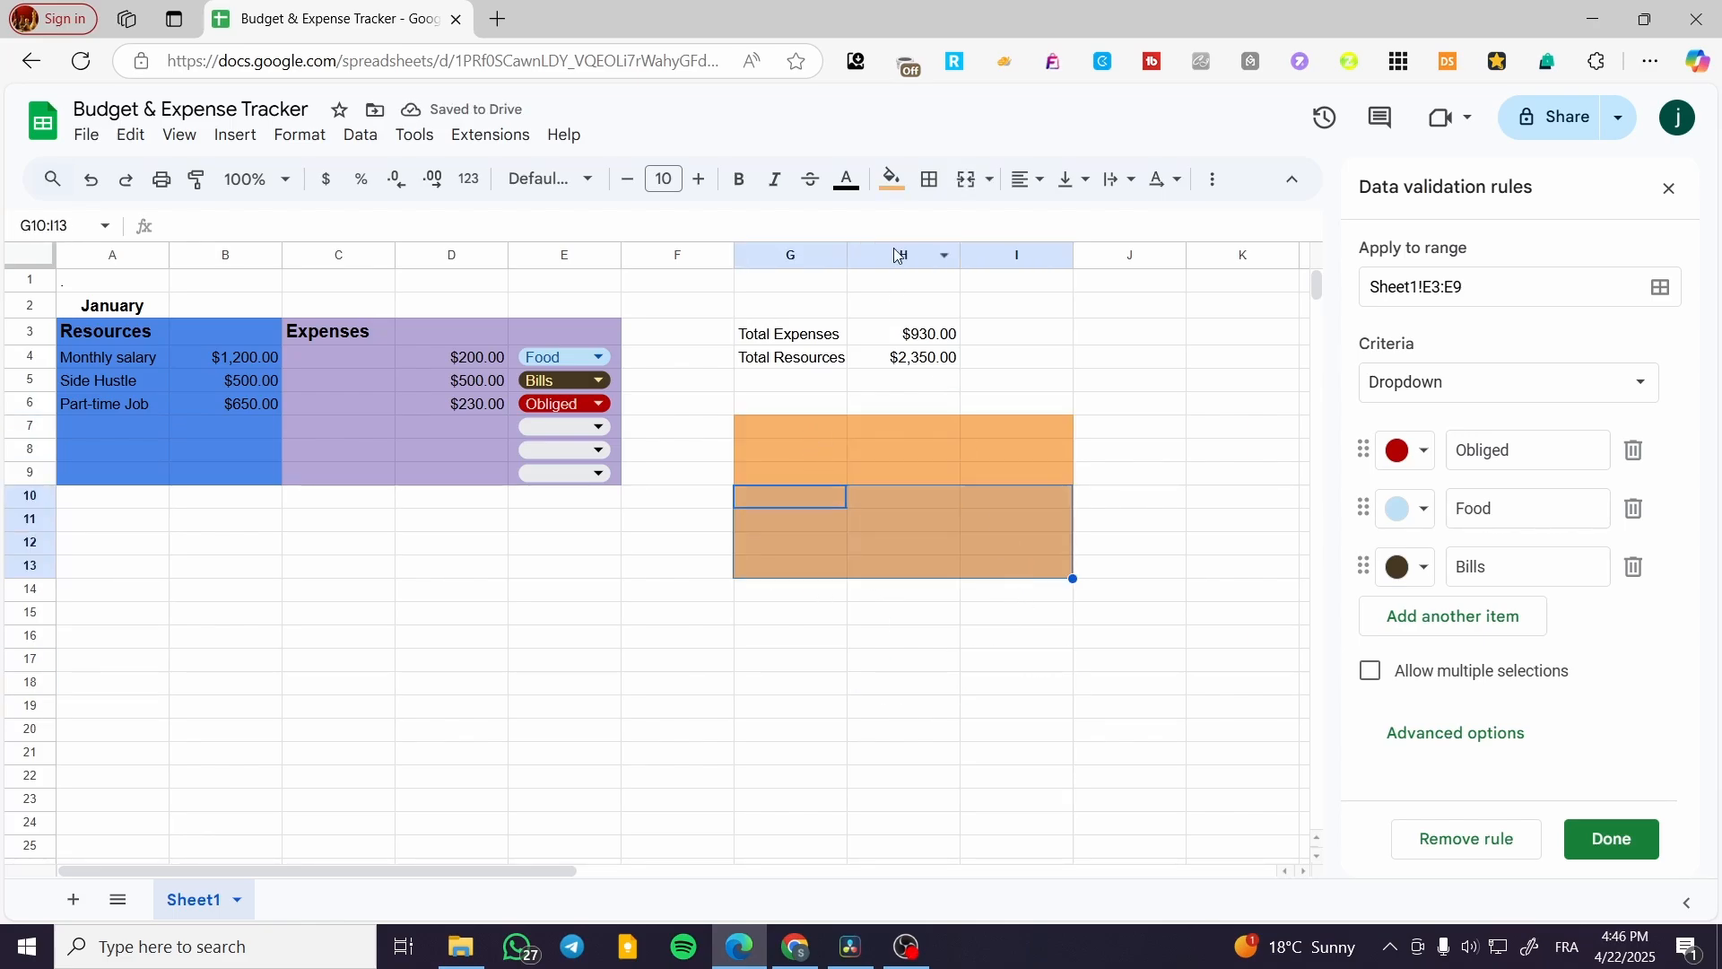
{"action": "left_click", "coordinate": [895, 179]}
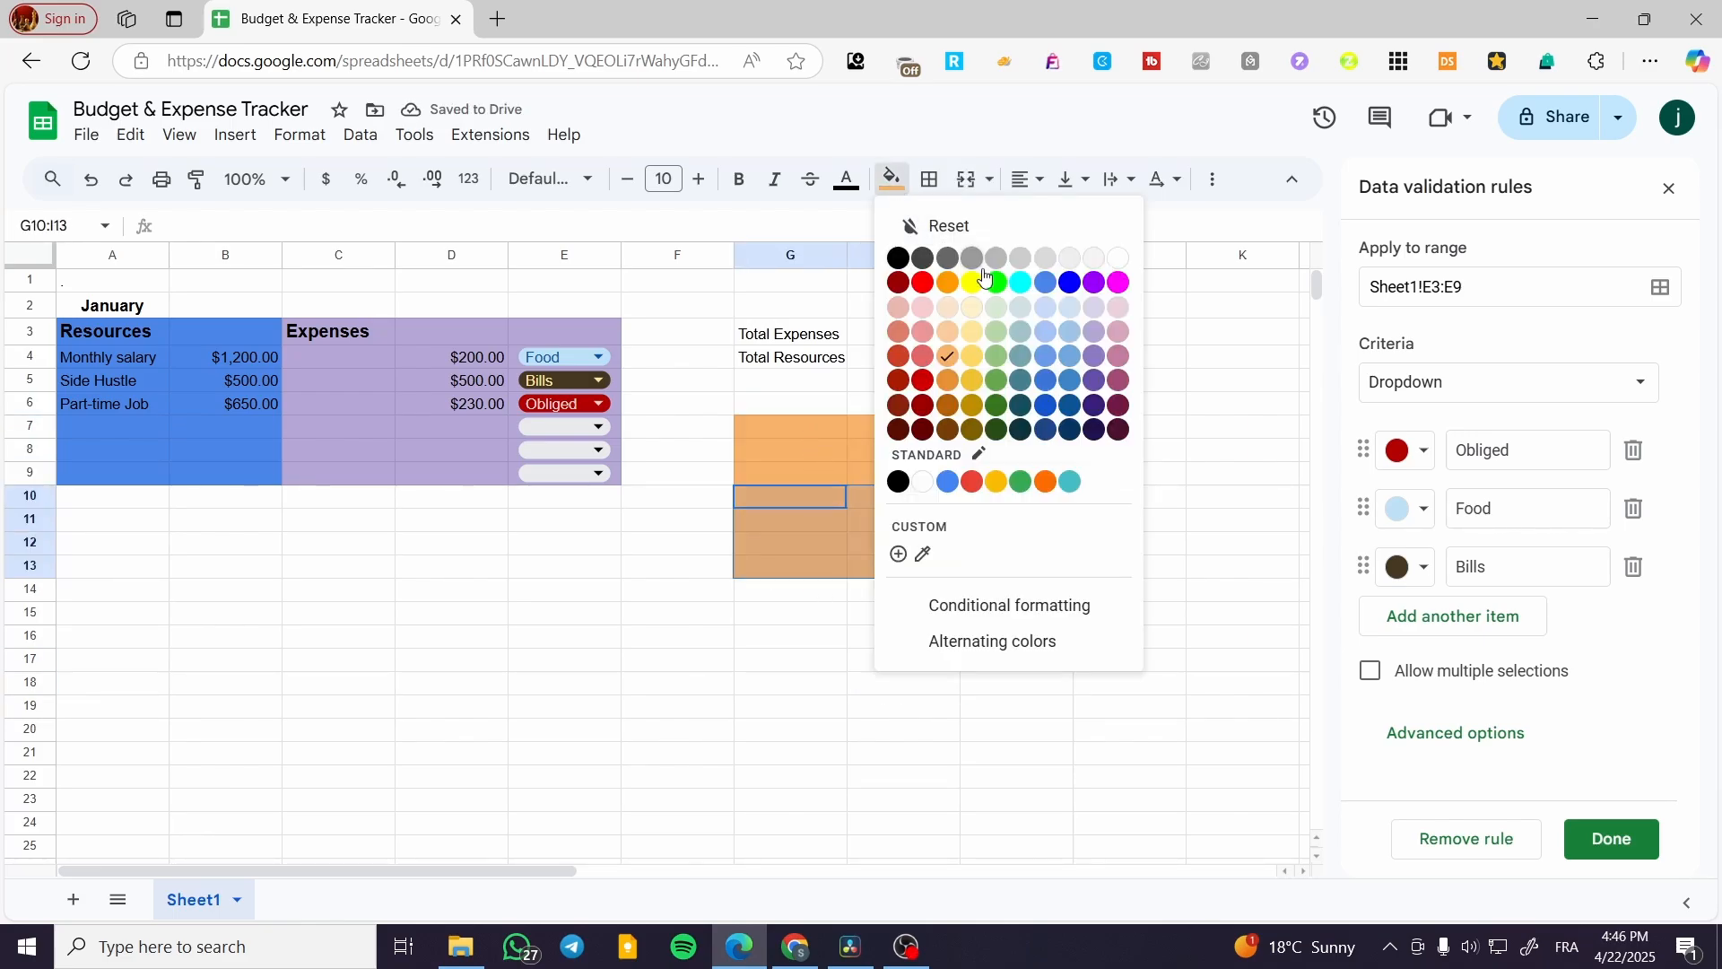
{"action": "left_click", "coordinate": [973, 382]}
{"action": "left_click_drag", "start_coordinate": [964, 675], "coordinate": [873, 708]}
{"action": "left_click", "coordinate": [991, 500]}
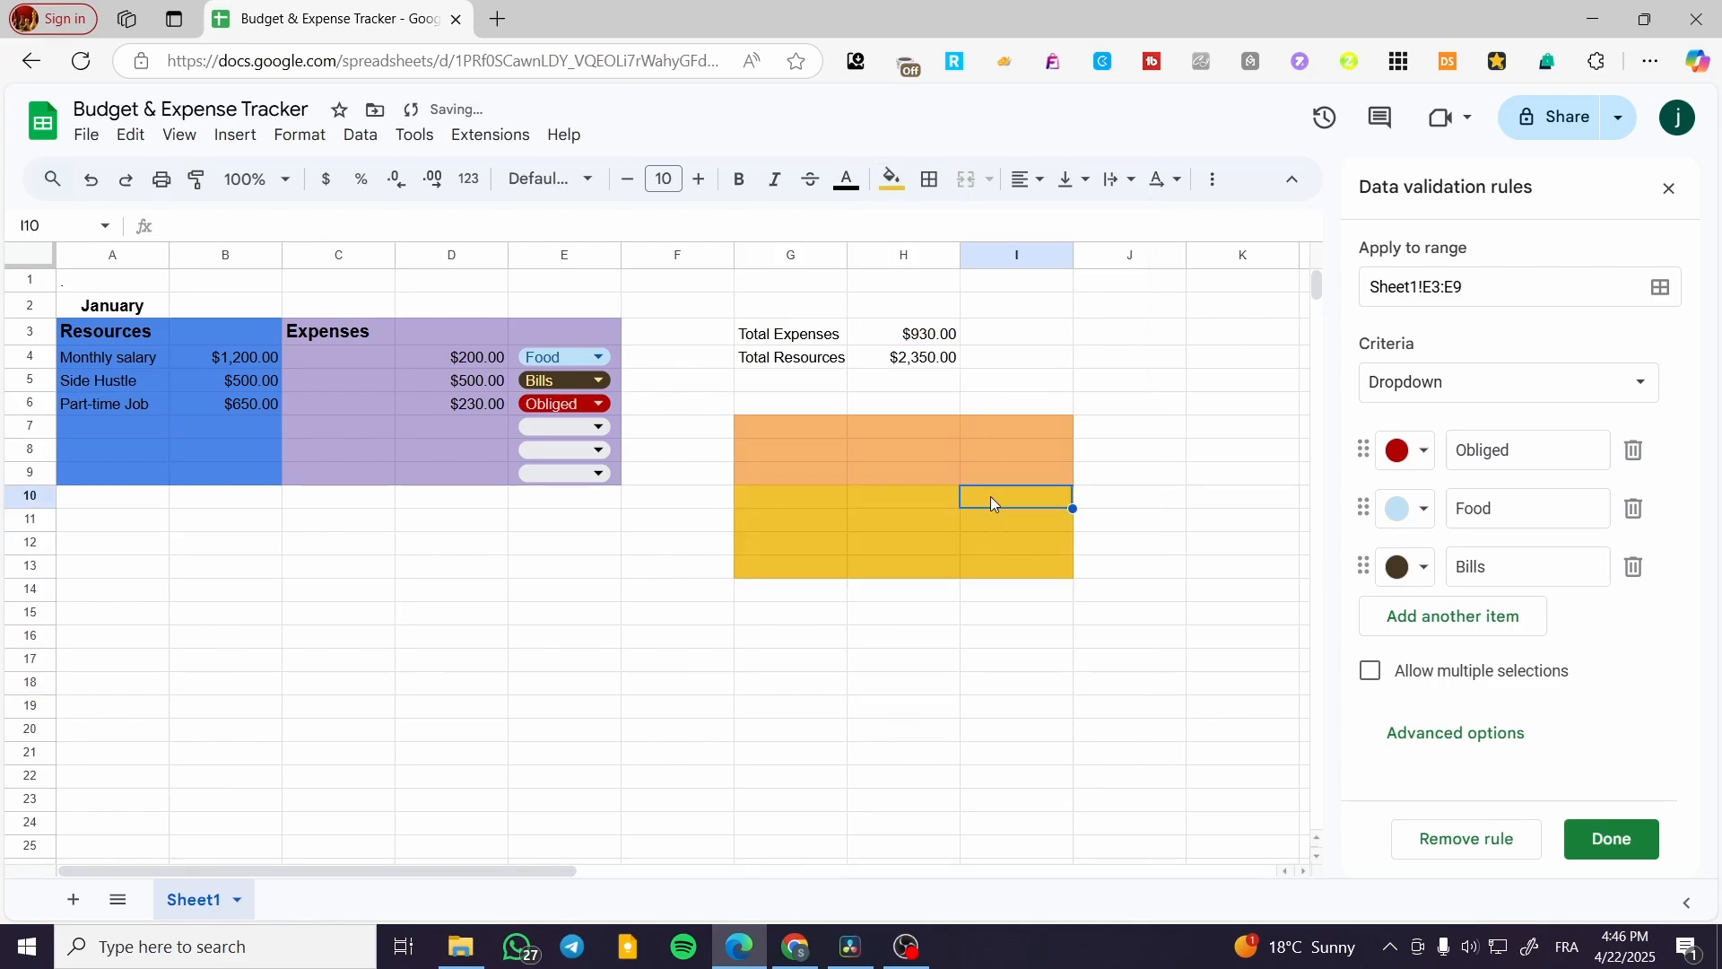
{"action": "left_click", "coordinate": [816, 425]}
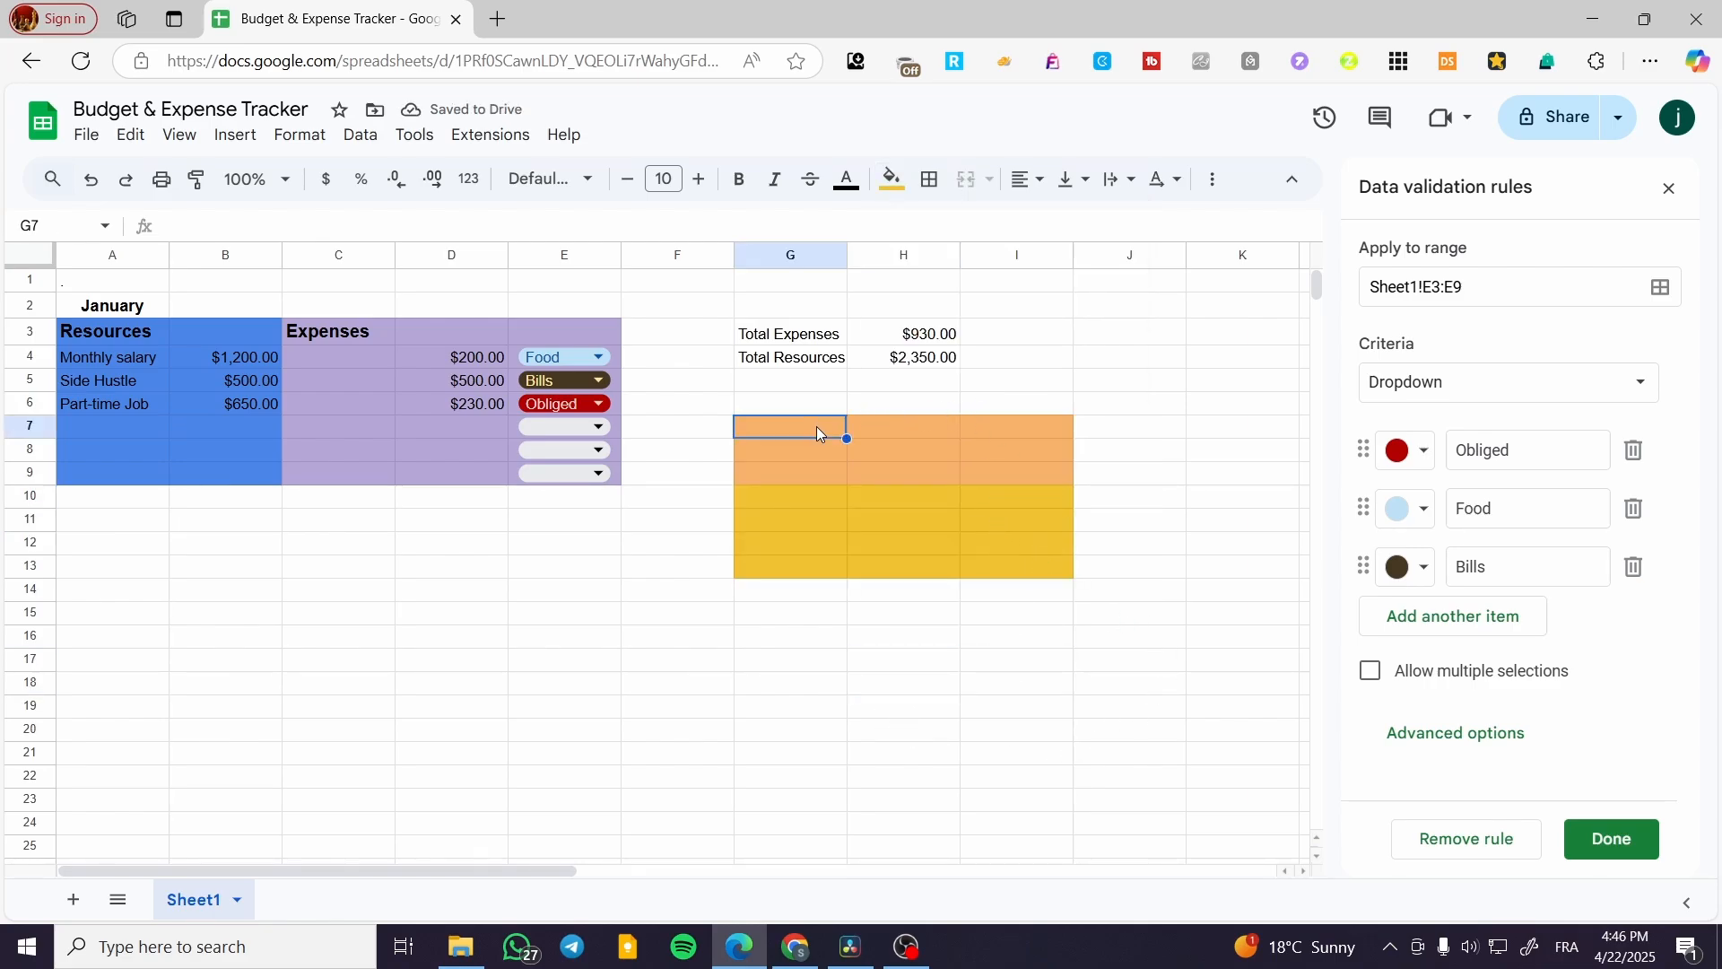
Label the orange block Goals in cell G7 and the yellow block Actuals in cell G10.
{"action": "type", "text": "Goals"}
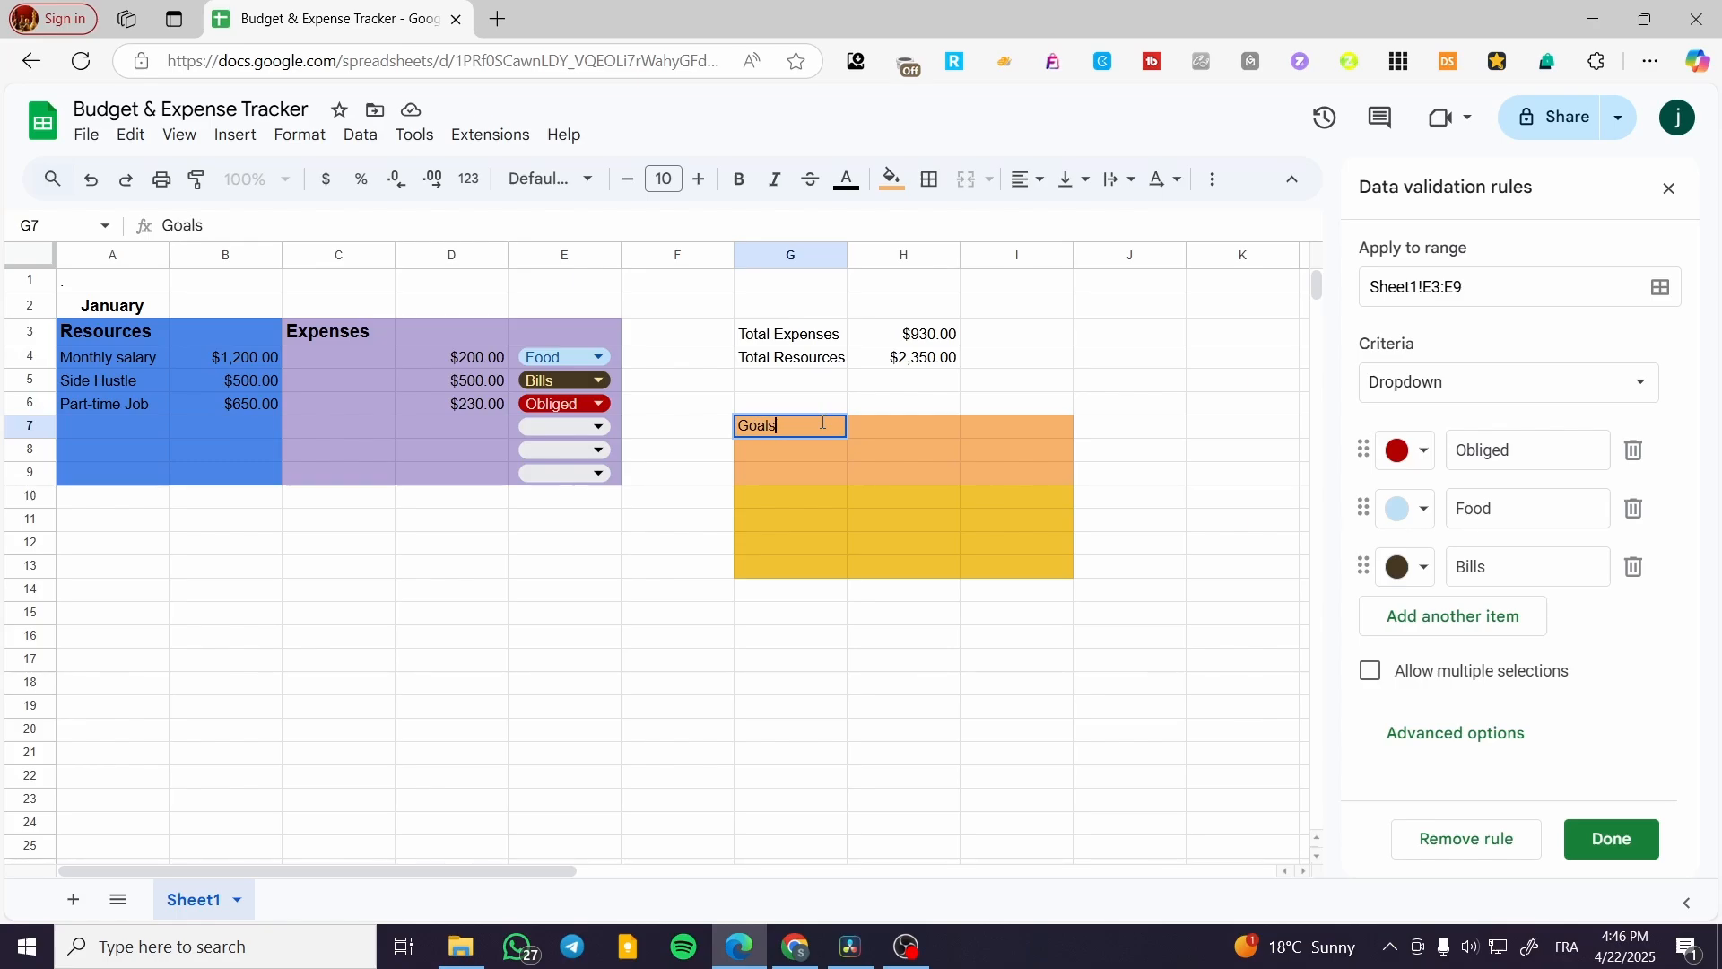
{"action": "left_click", "coordinate": [818, 498]}
{"action": "type", "text": "A"}
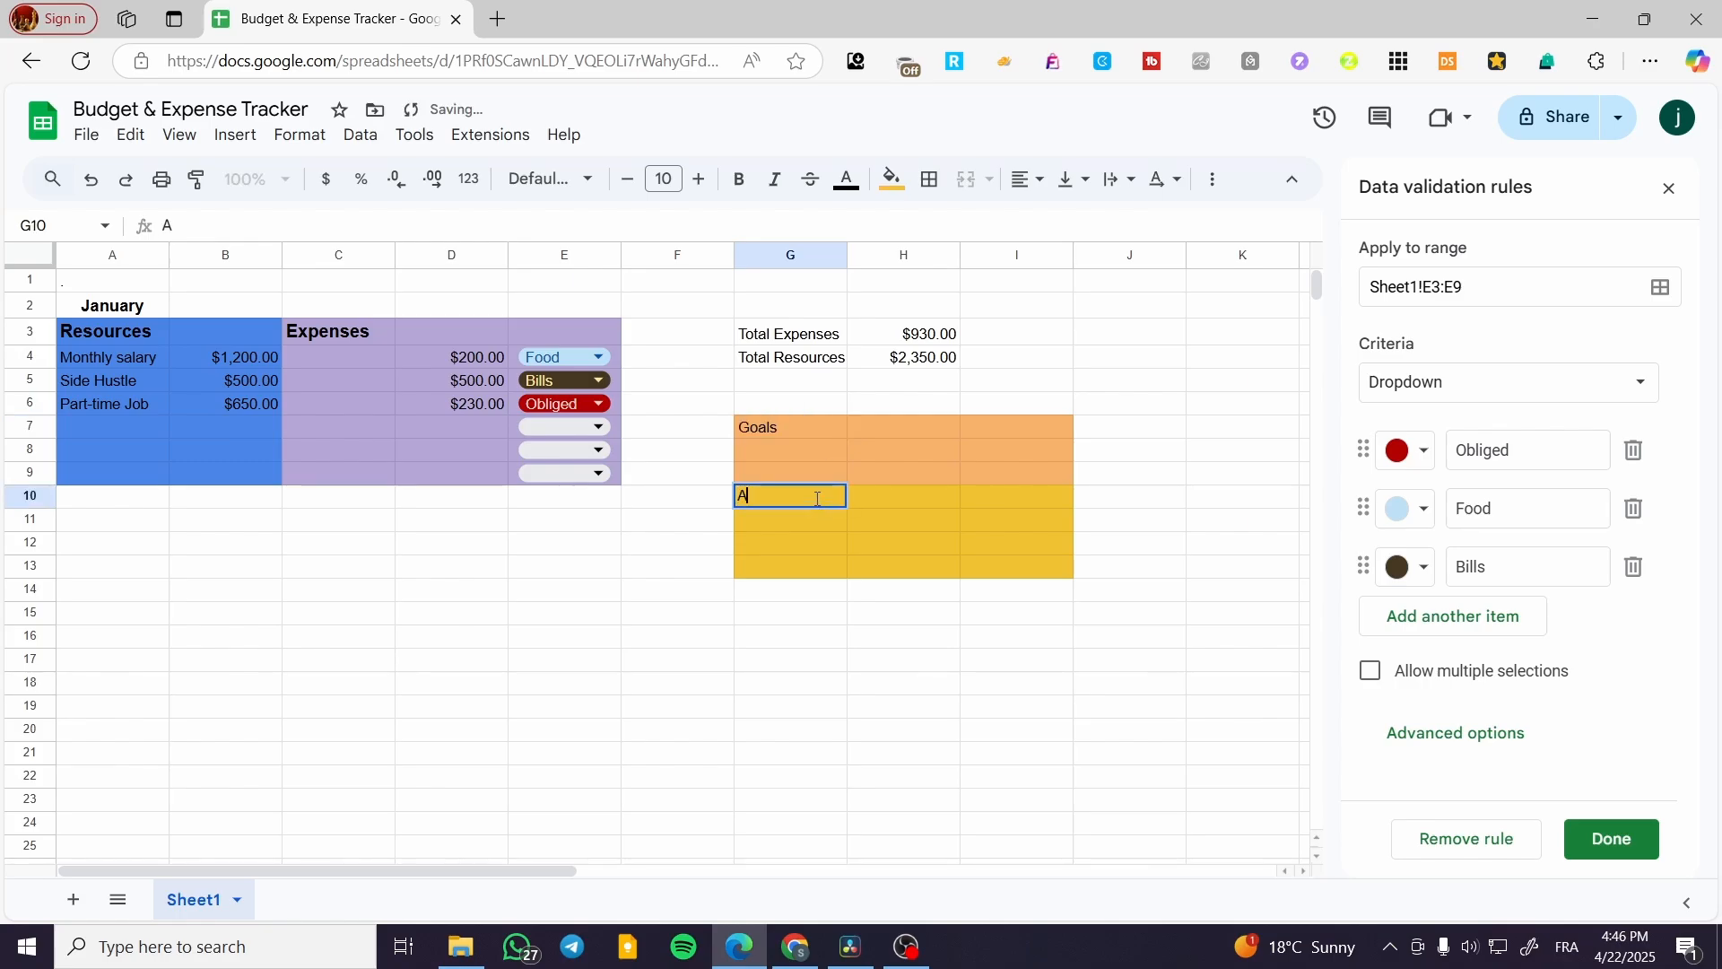
{"action": "type", "text": "ctuals"}
Make the Actuals and Goals labels in cells G10 and G7 bold.
{"action": "double_click", "coordinate": [812, 496]}
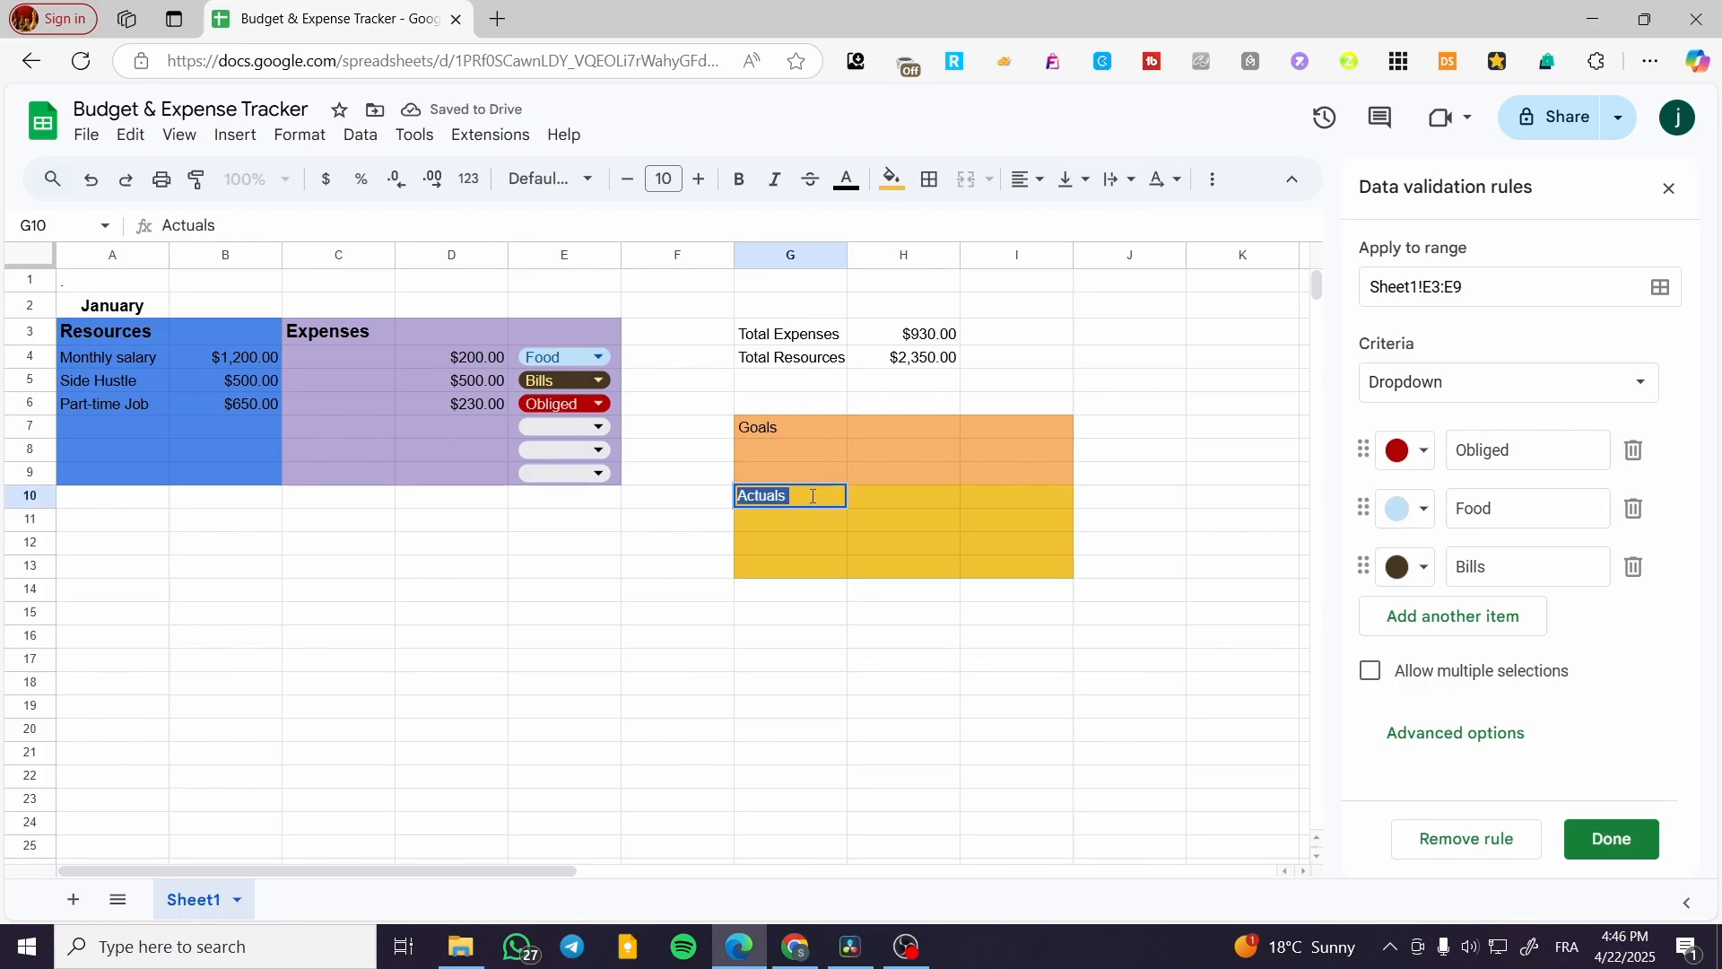
{"action": "left_click", "coordinate": [739, 179]}
{"action": "double_click", "coordinate": [783, 425]}
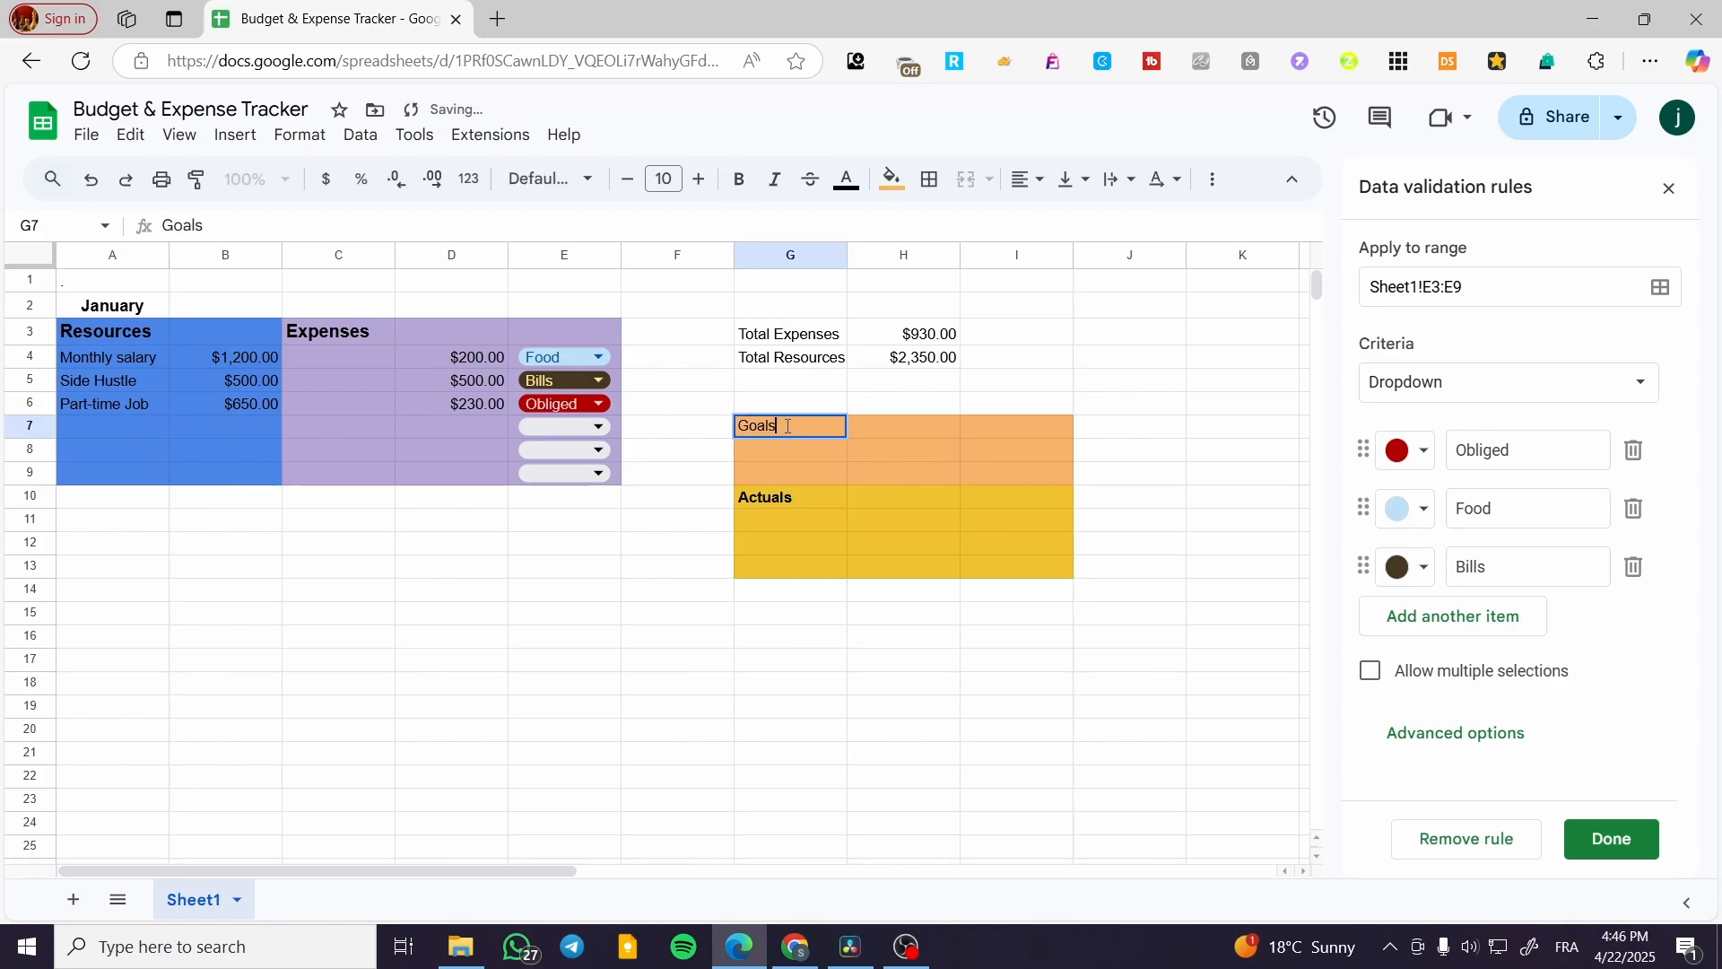
{"action": "left_click", "coordinate": [739, 180]}
{"action": "left_click", "coordinate": [857, 659]}
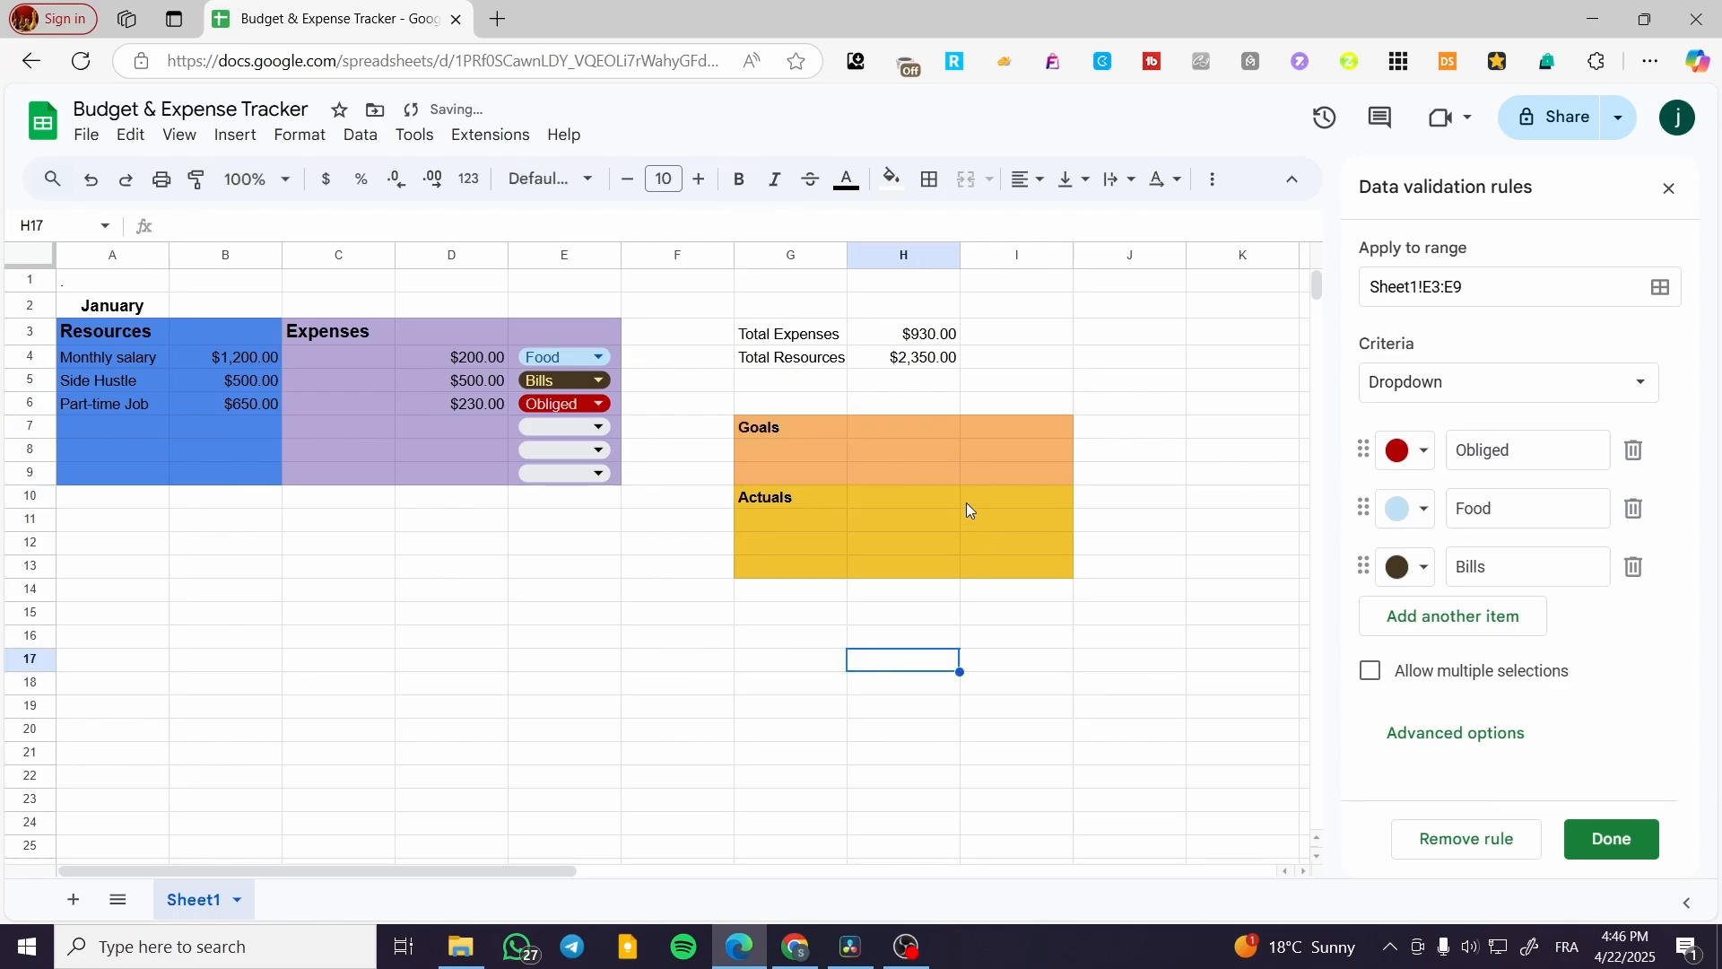
Change the fill of the yellow block's last row, cells G13 to I13, to white.
{"action": "left_click", "coordinate": [777, 562]}
{"action": "left_click", "coordinate": [1089, 574]}
{"action": "left_click", "coordinate": [789, 559], "text": "shift"}
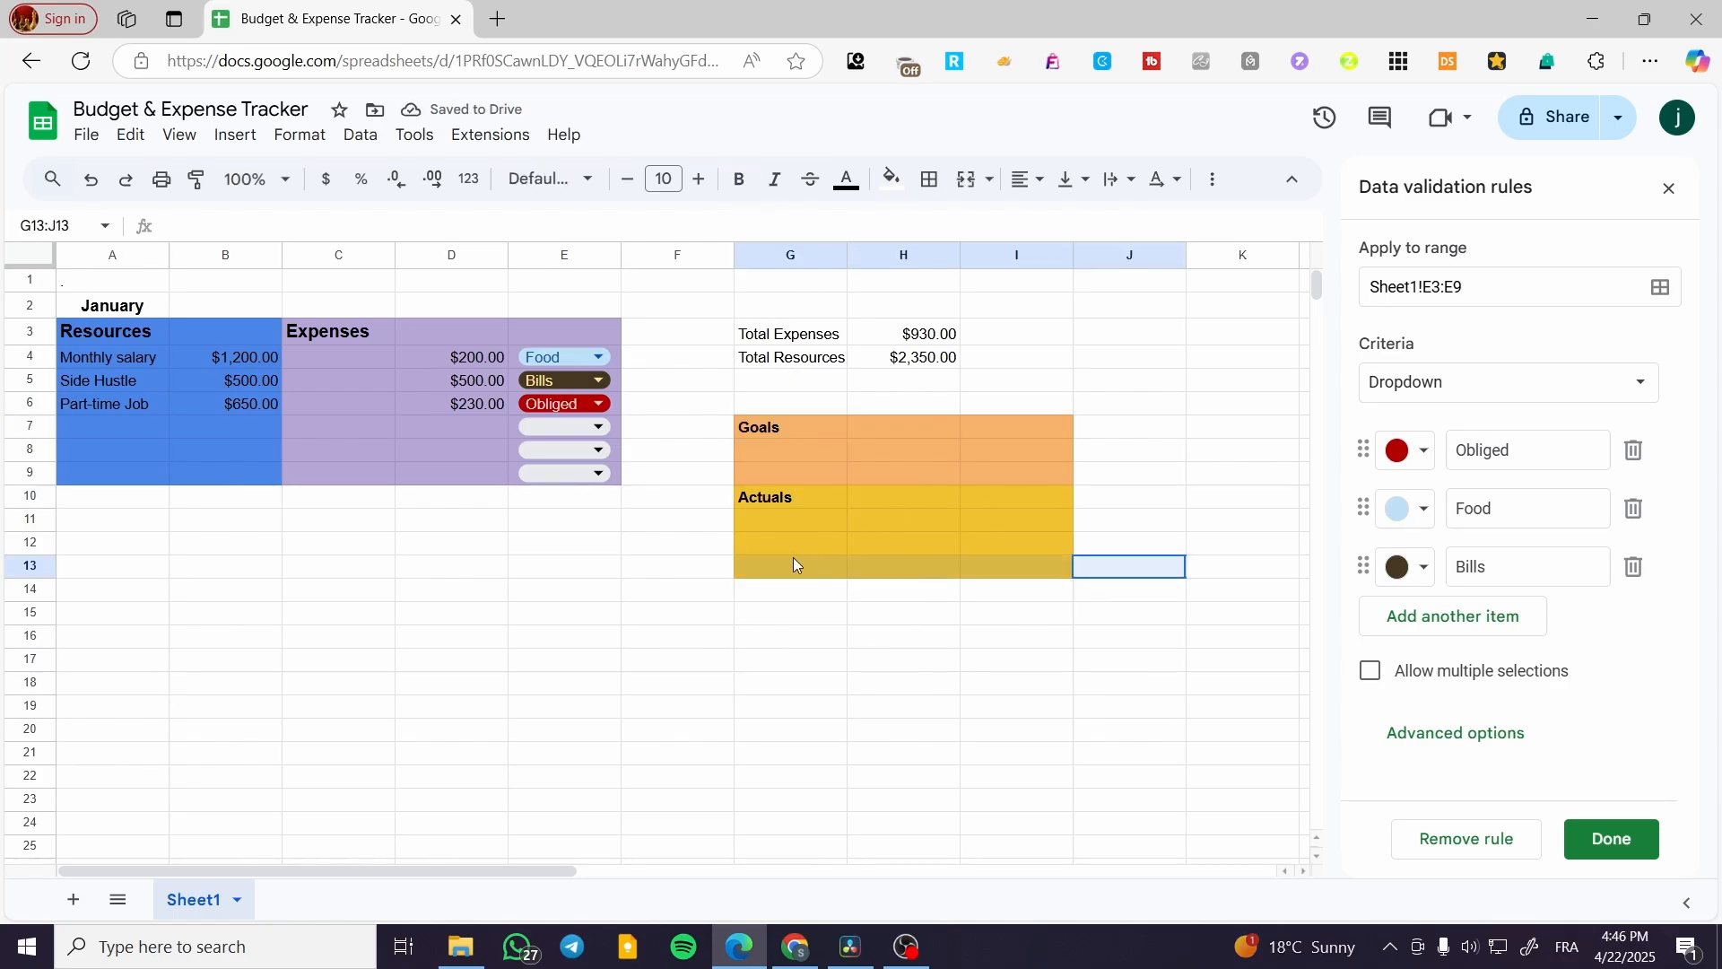
{"action": "left_click_drag", "start_coordinate": [789, 567], "coordinate": [1041, 574]}
{"action": "left_click", "coordinate": [892, 180]}
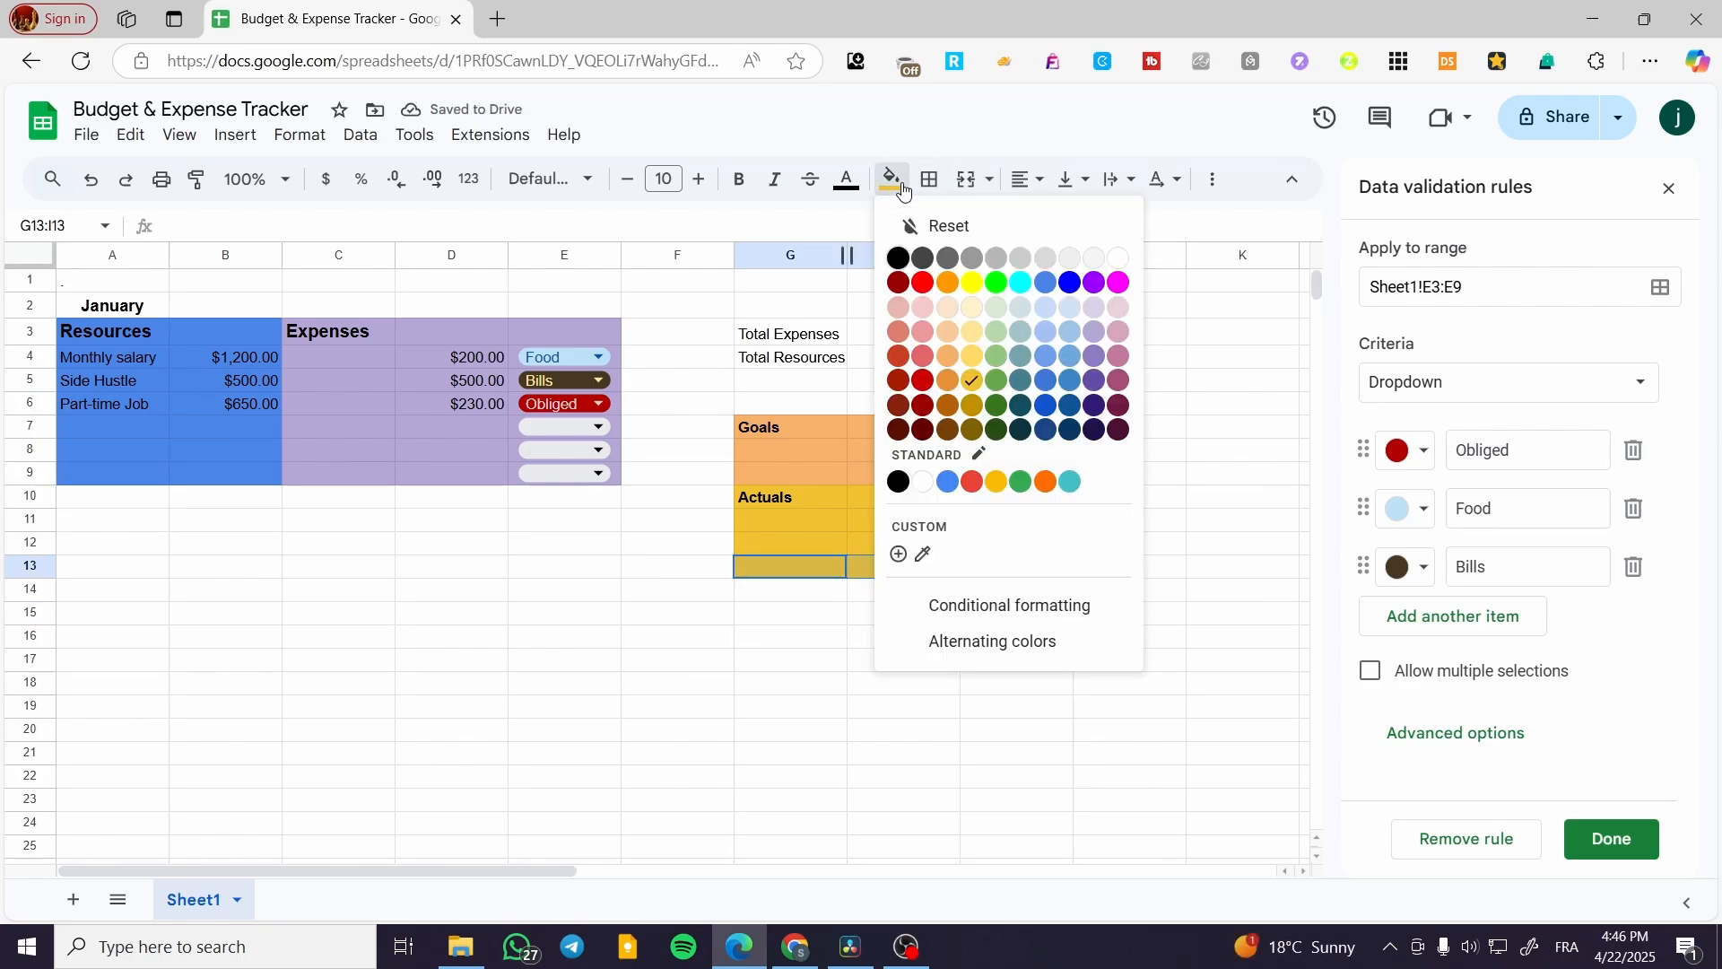
{"action": "left_click", "coordinate": [920, 480]}
{"action": "left_click", "coordinate": [909, 686]}
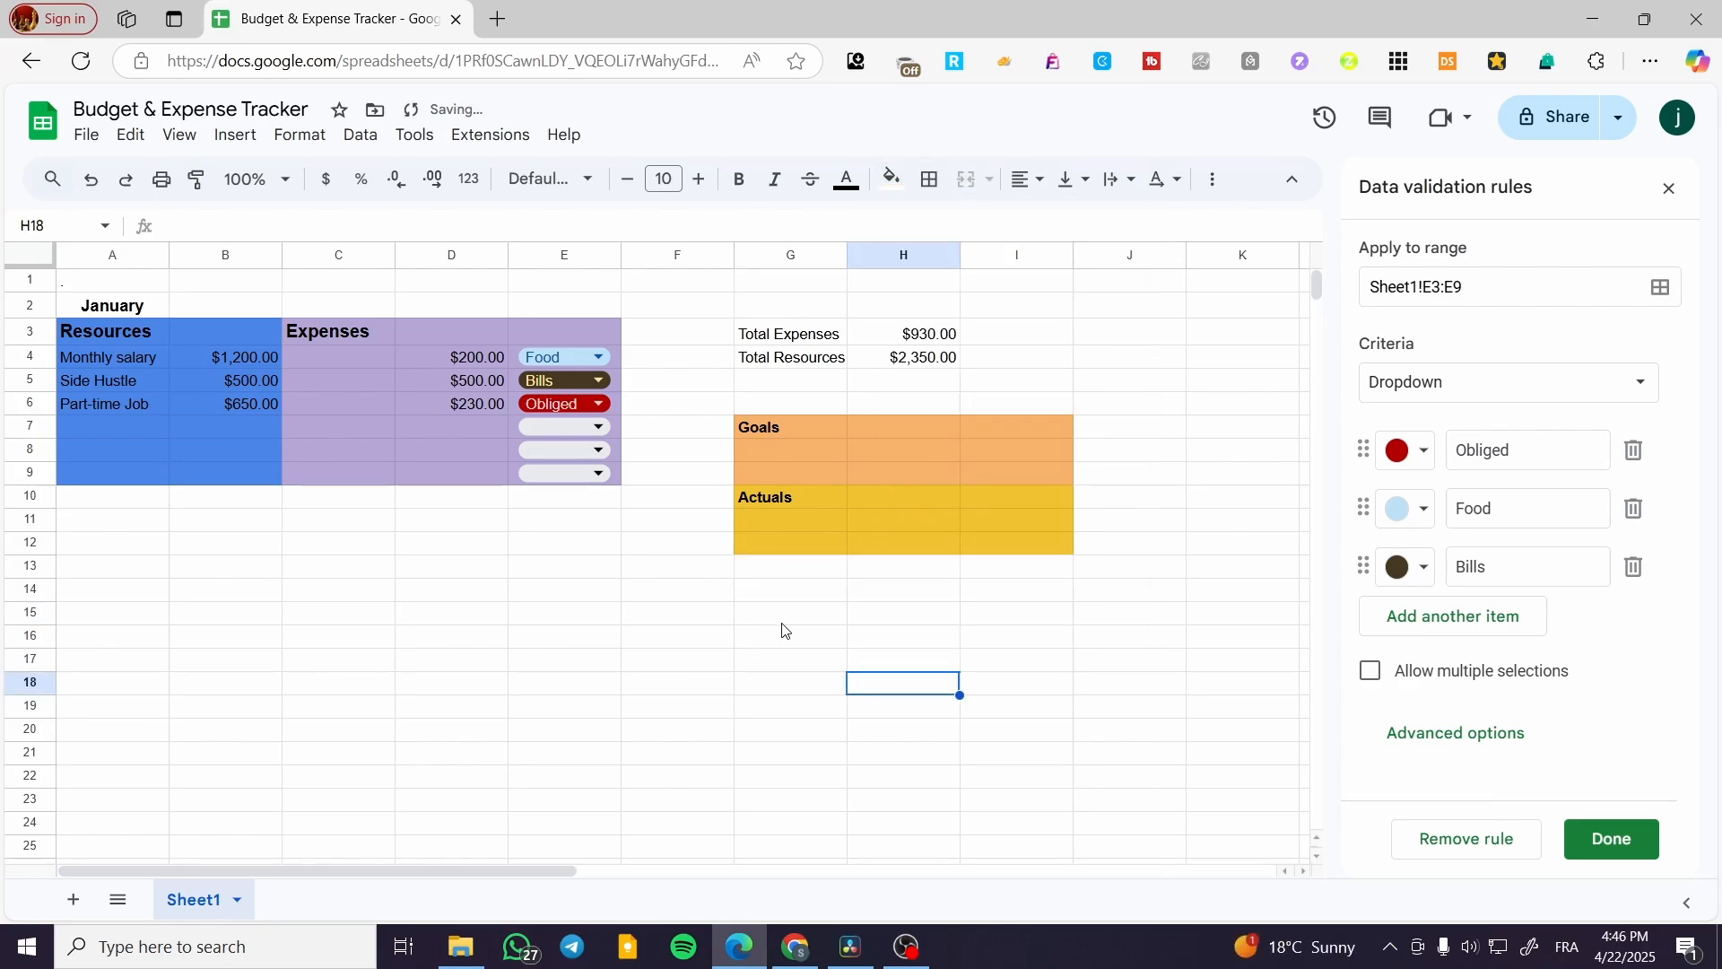
List the categories Food, Bills and Obliged beside Goals in cells H7, H8 and H9.
{"action": "left_click", "coordinate": [912, 428]}
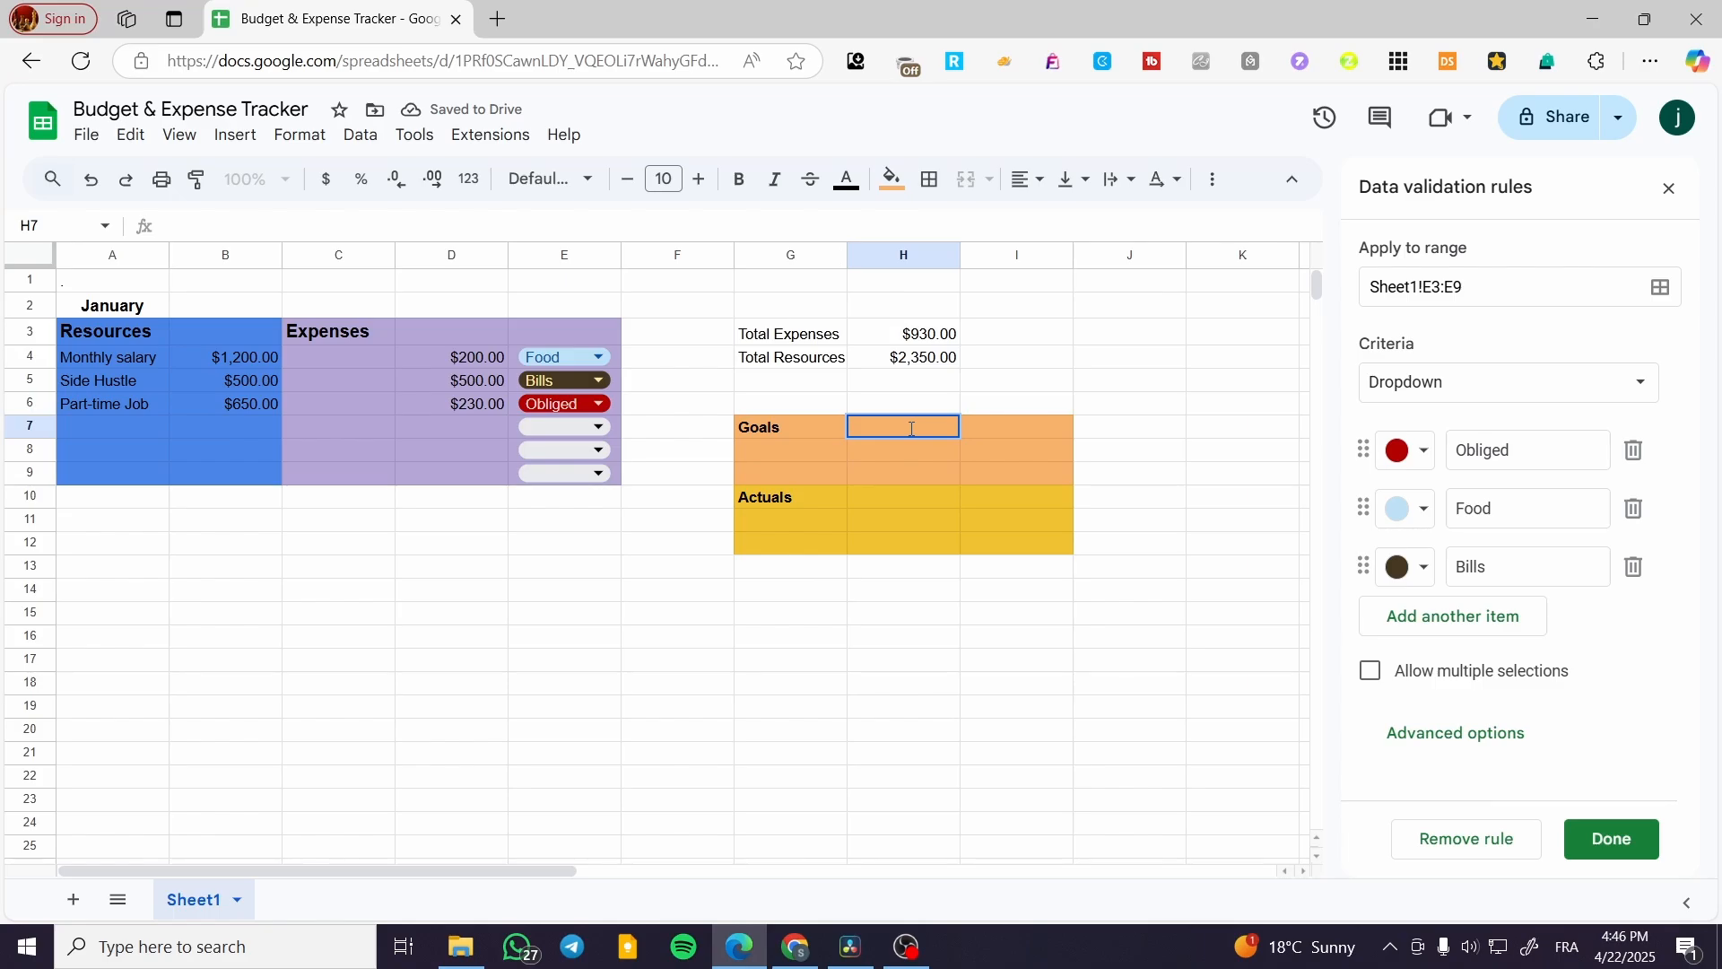
{"action": "double_click", "coordinate": [910, 428]}
{"action": "type", "text": "Food"}
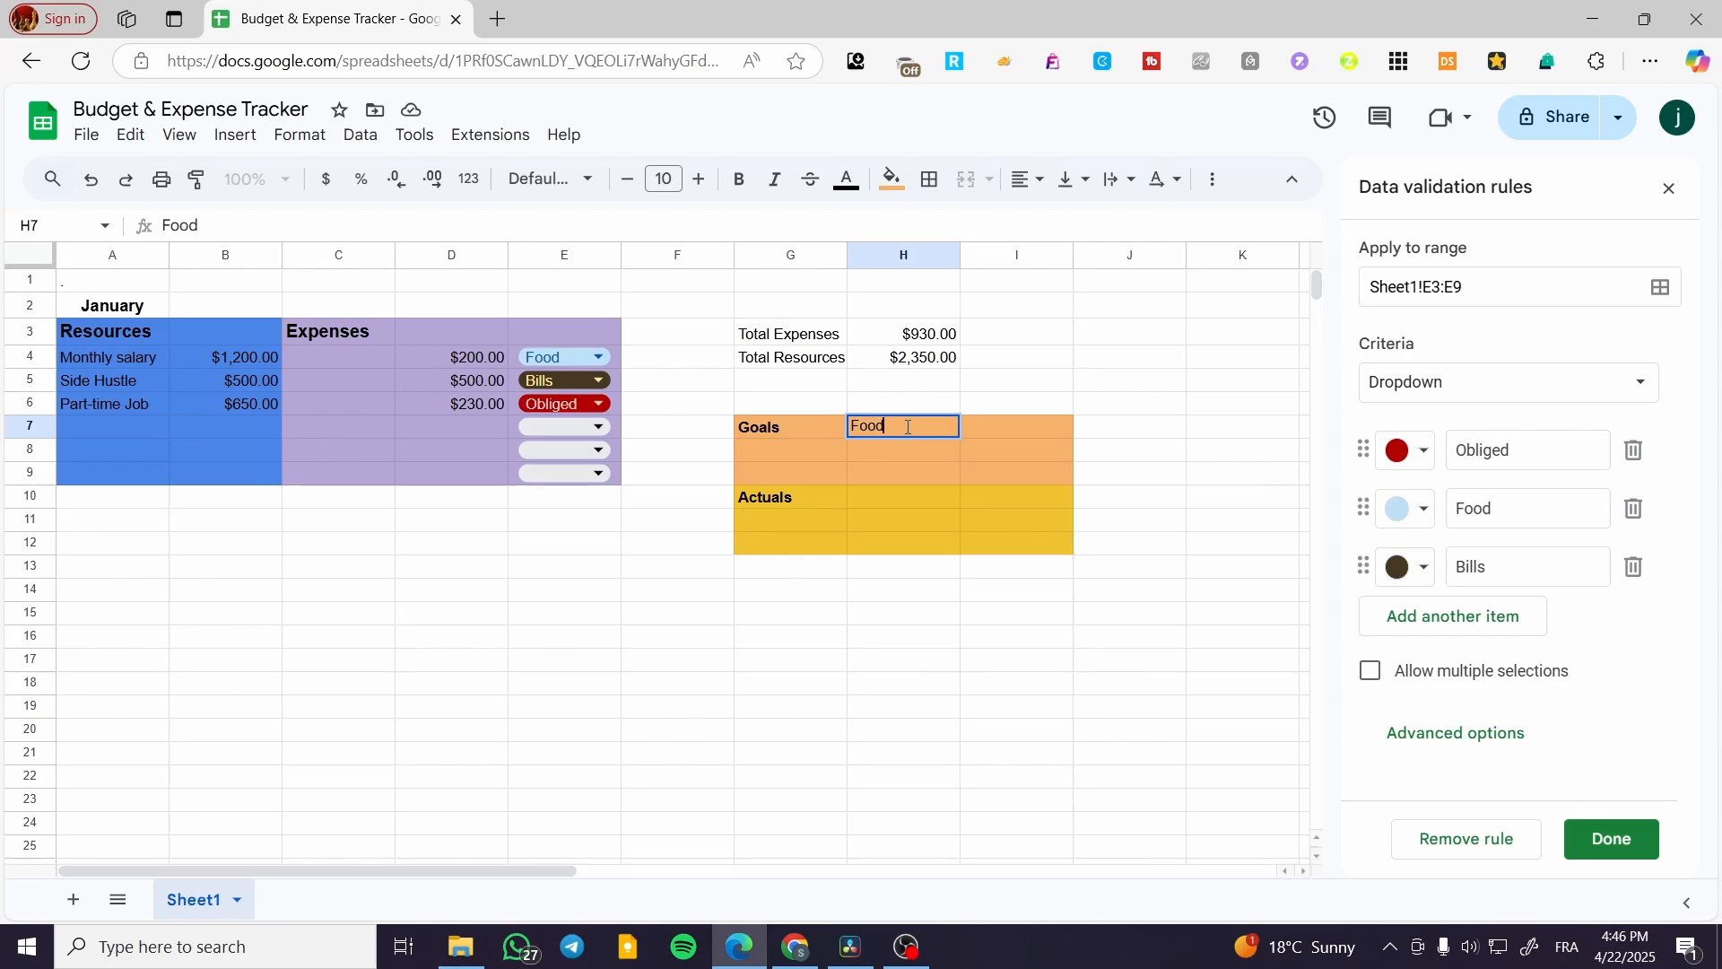
{"action": "key", "text": "Tab"}
{"action": "left_click", "coordinate": [911, 450]}
{"action": "type", "text": "Bill"}
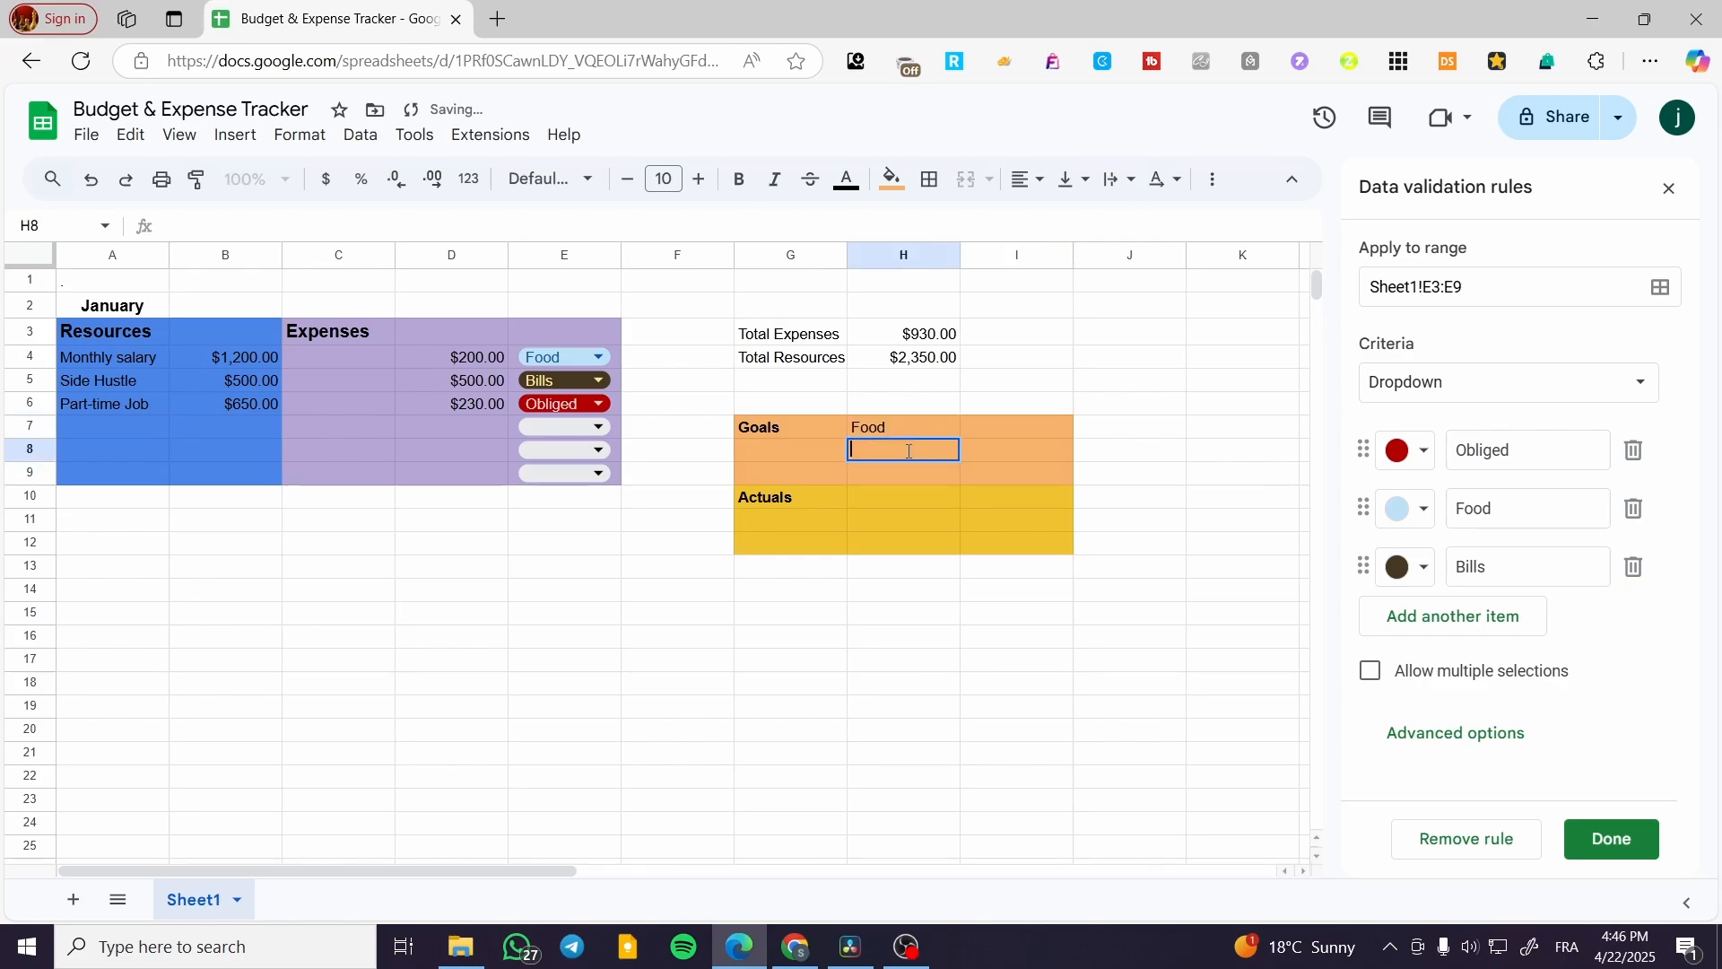
{"action": "type", "text": "s"}
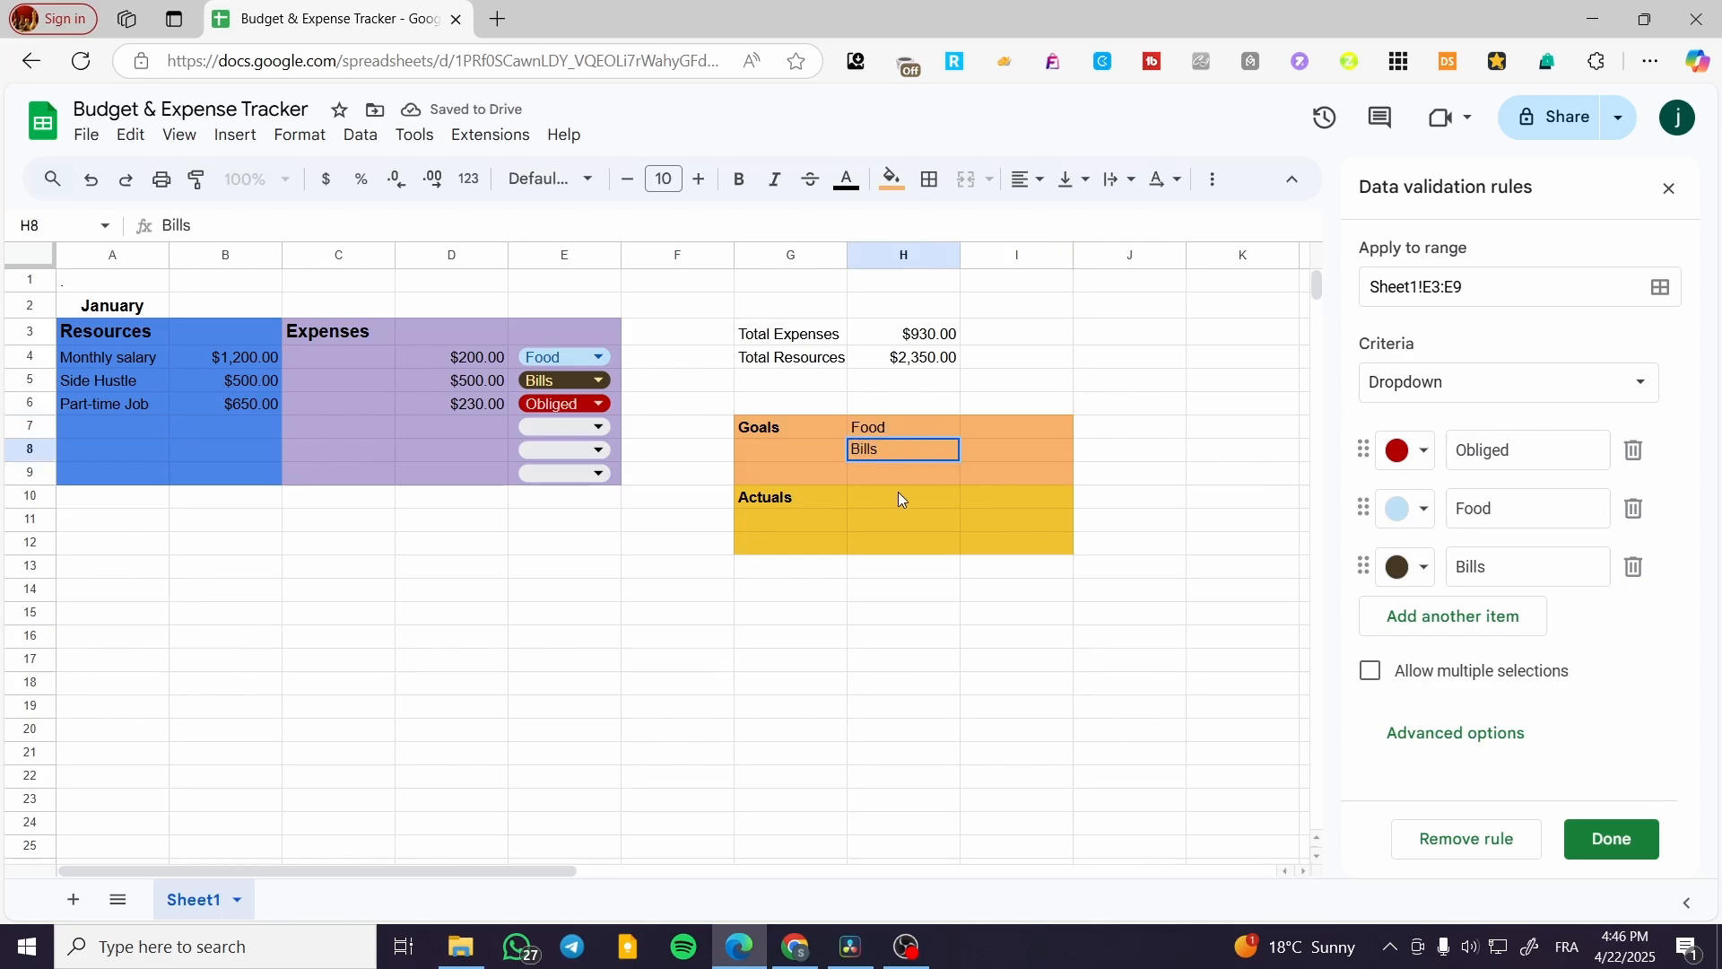
{"action": "left_click", "coordinate": [901, 476]}
{"action": "type", "text": "Obl"}
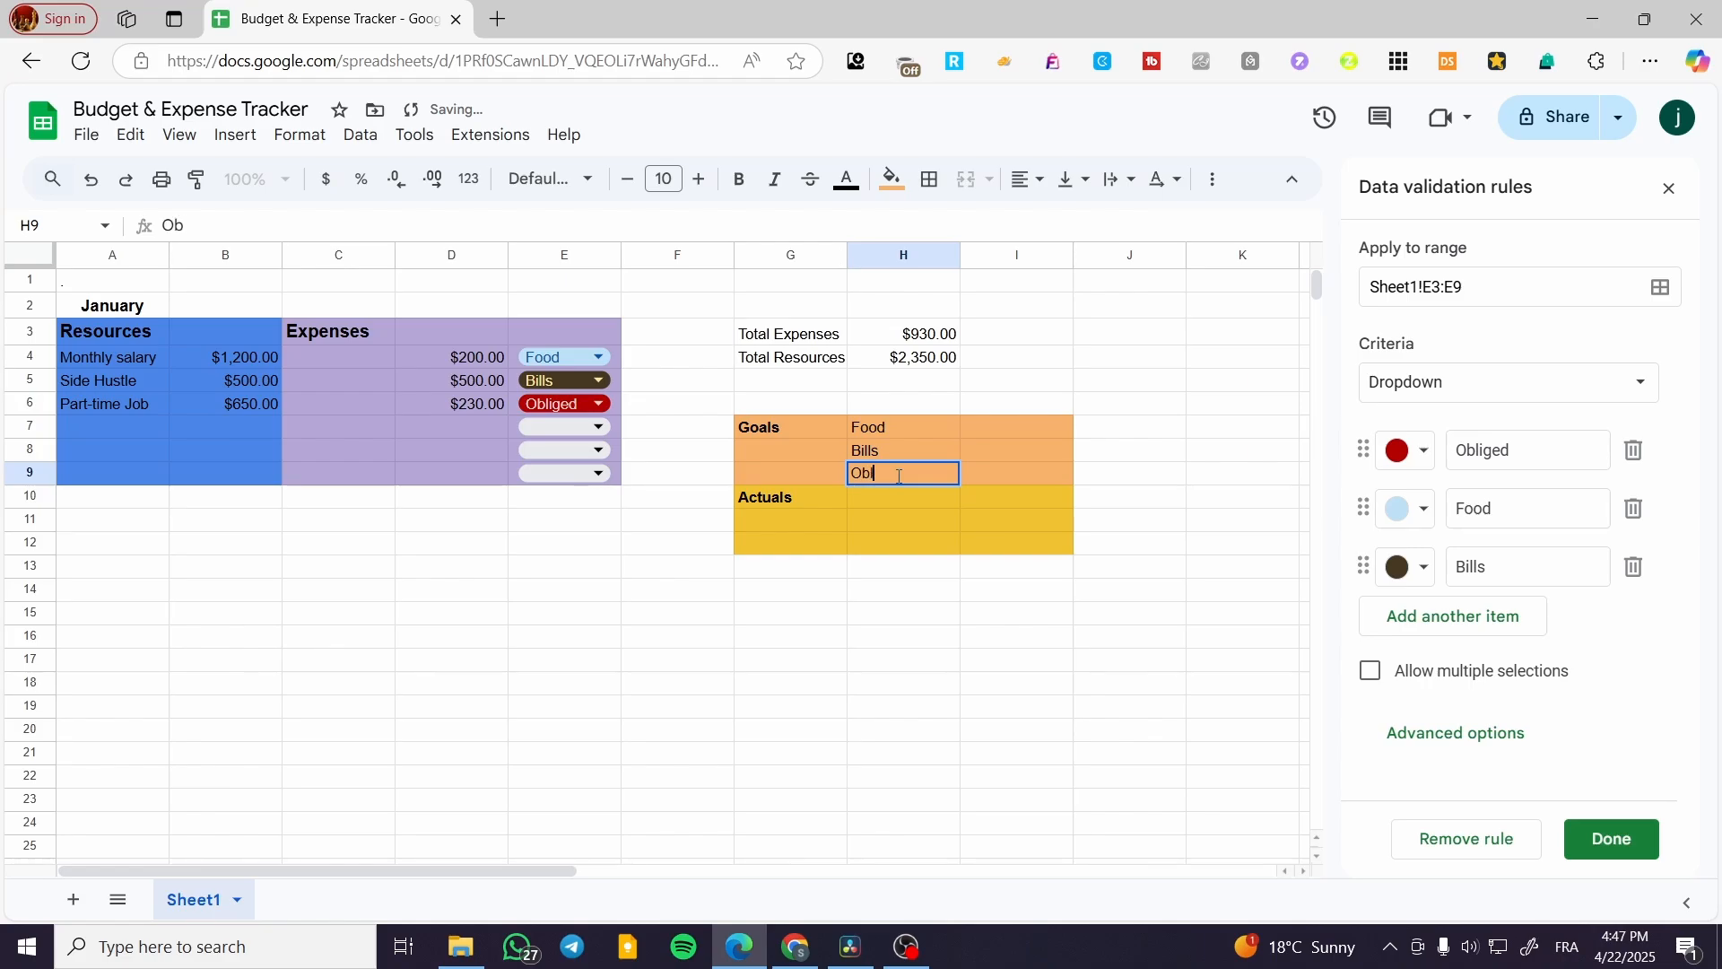
{"action": "type", "text": "iged"}
{"action": "left_click", "coordinate": [907, 499]}
Copy the Food label from cell H7 into cell H10 beside Actuals.
{"action": "left_click", "coordinate": [909, 430]}
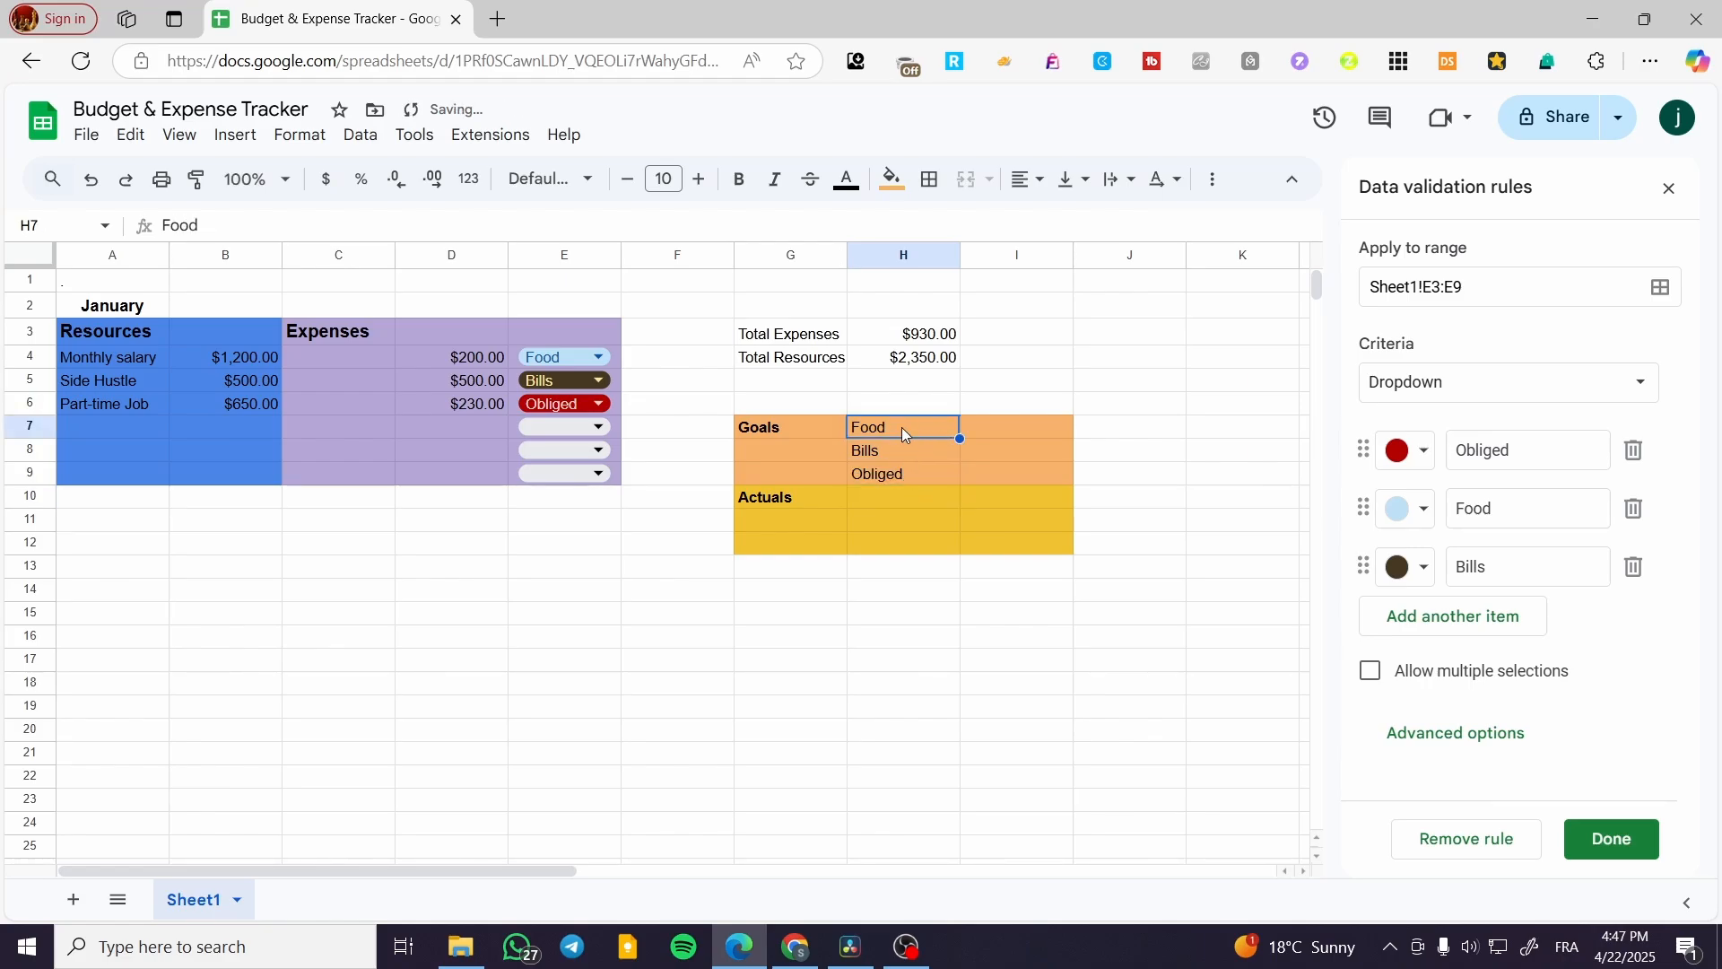
{"action": "mouse_move", "coordinate": [903, 433]}
{"action": "left_mouse_down"}
{"action": "mouse_move", "coordinate": [886, 497]}
{"action": "mouse_move", "coordinate": [873, 425]}
{"action": "left_mouse_up"}
{"action": "double_click", "coordinate": [874, 425]}
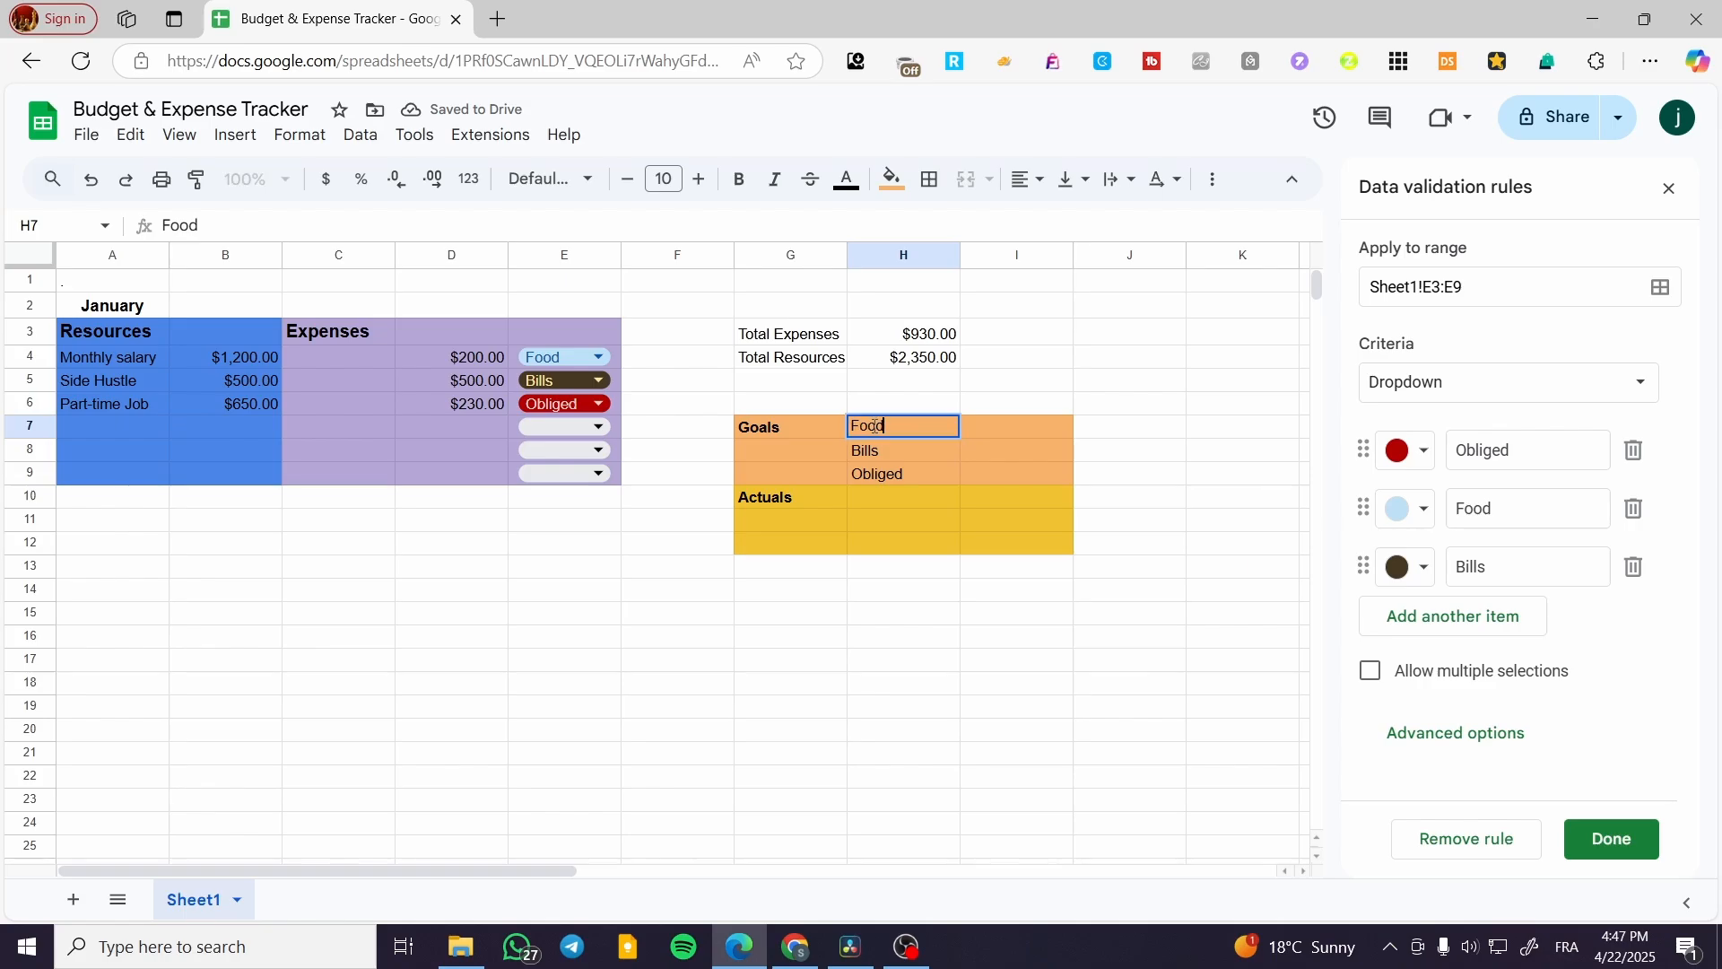
{"action": "key", "text": "ctrl+a"}
{"action": "key", "text": "ctrl+c"}
{"action": "left_click", "coordinate": [896, 495]}
{"action": "key", "text": "ctrl+v"}
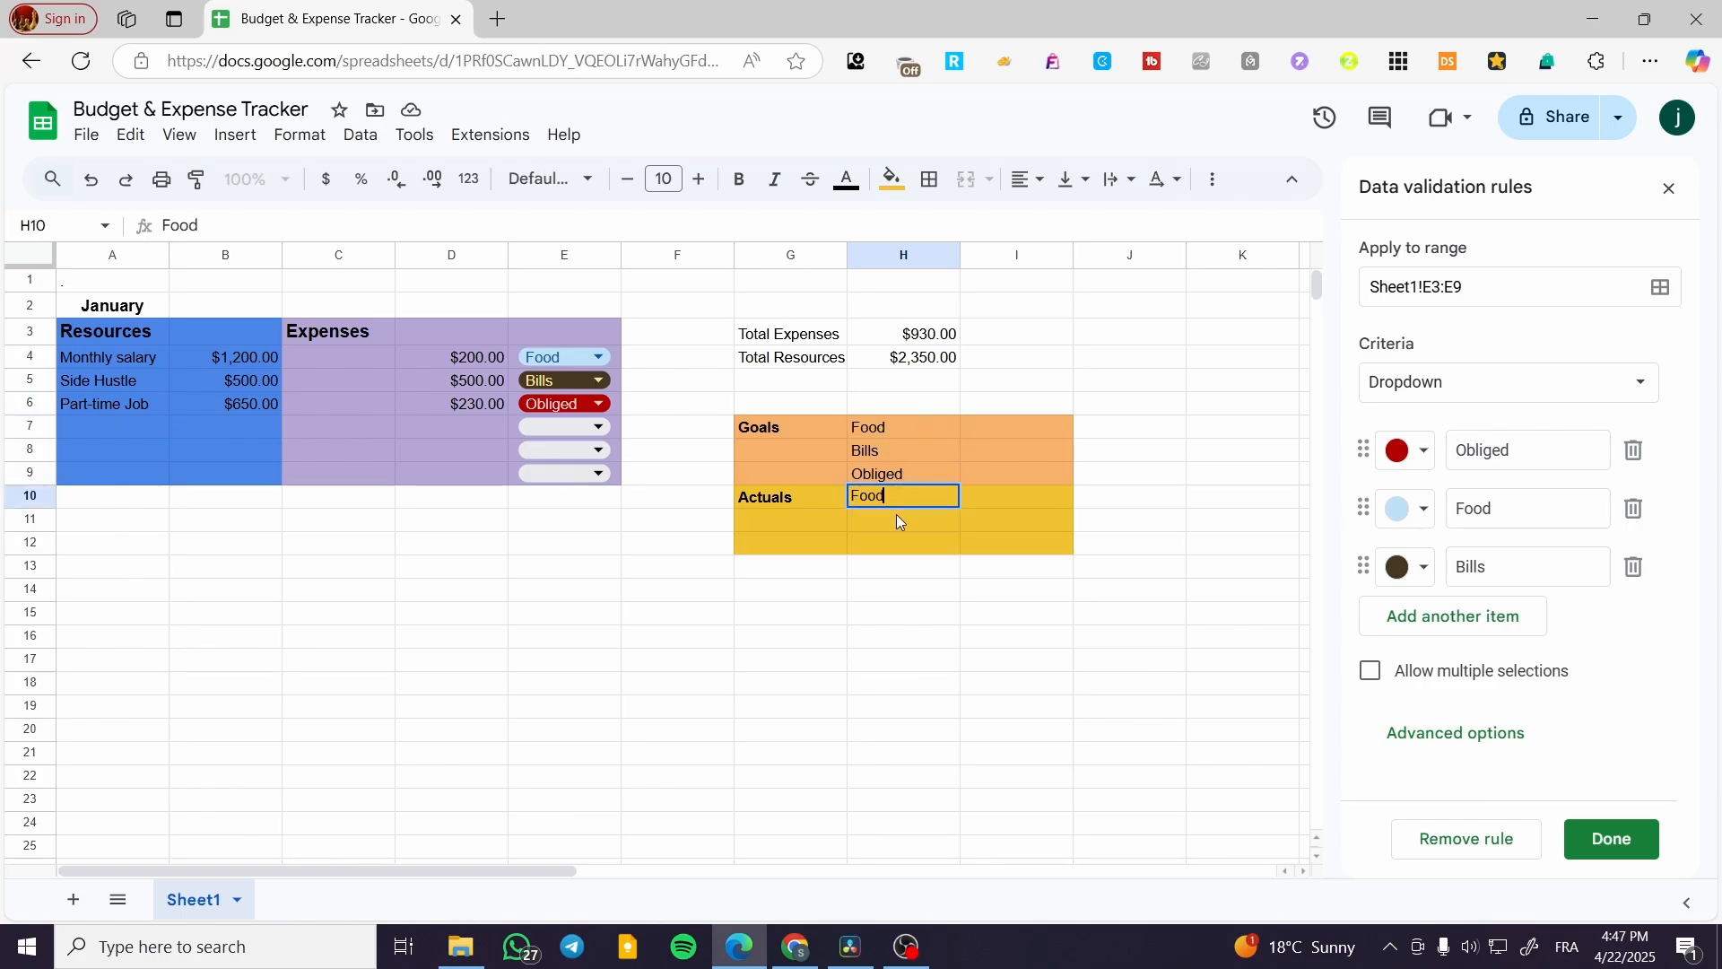
Copy the Bills and Obliged labels from cells H8 and H9 into cells H11 and H12.
{"action": "left_click", "coordinate": [901, 451]}
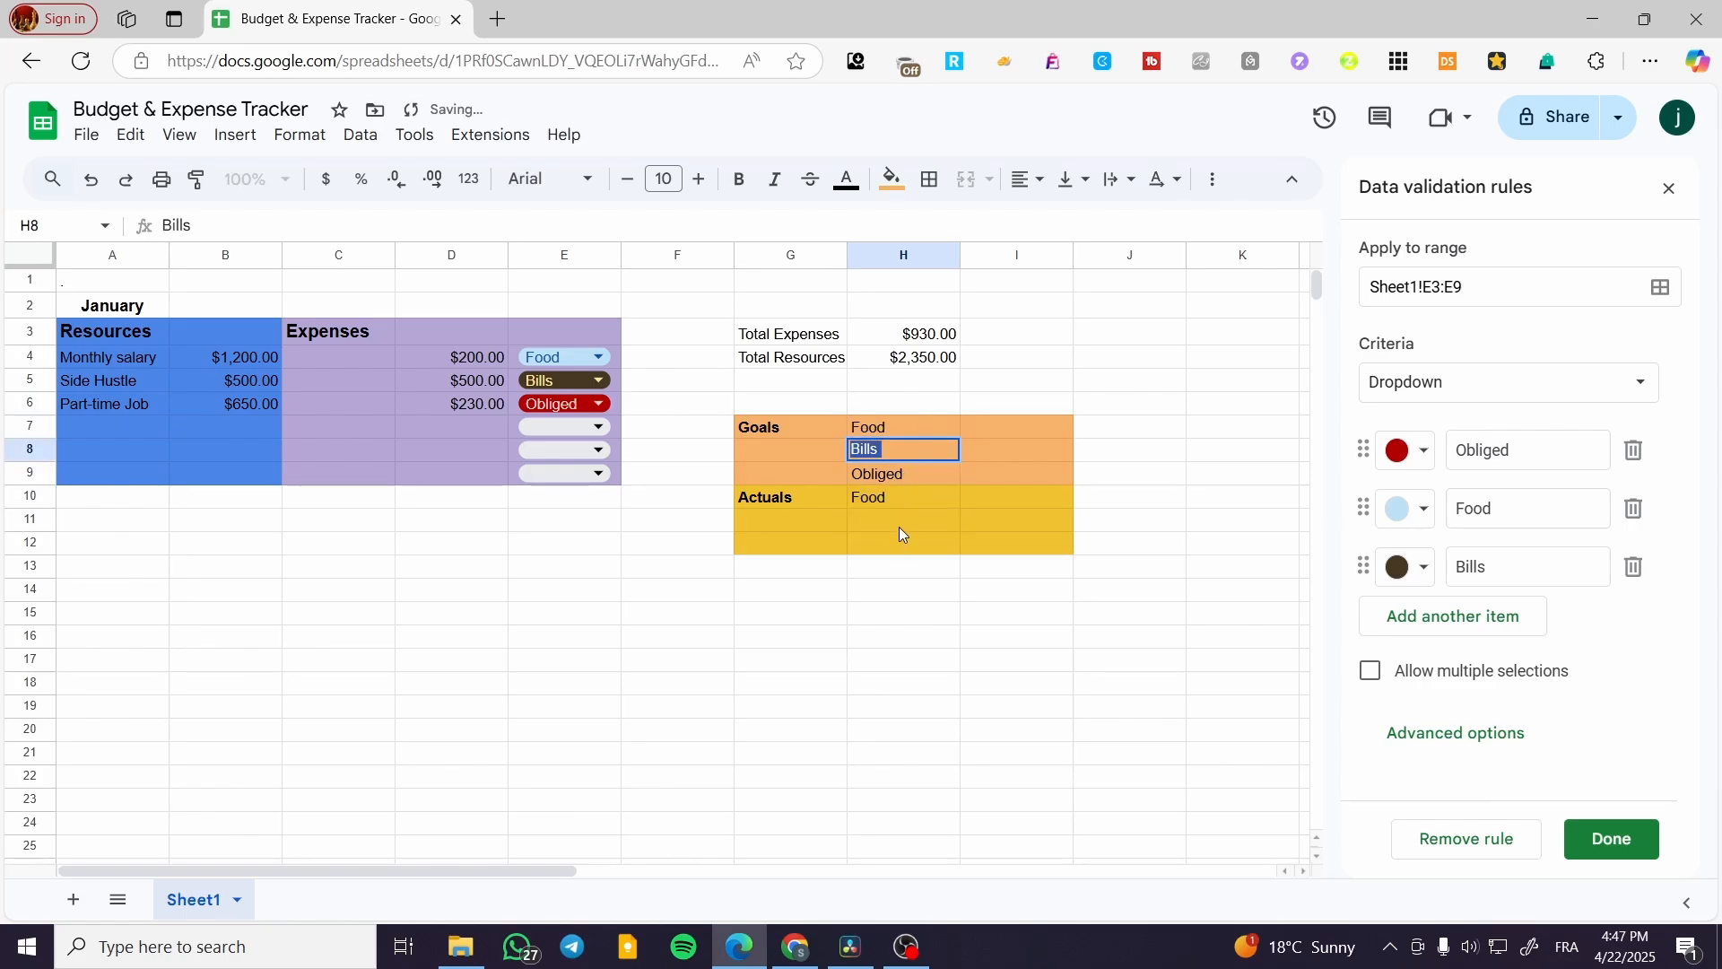
{"action": "left_click", "coordinate": [899, 524]}
{"action": "key", "text": "ctrl+v"}
{"action": "double_click", "coordinate": [910, 472]}
{"action": "key", "text": "ctrl+a"}
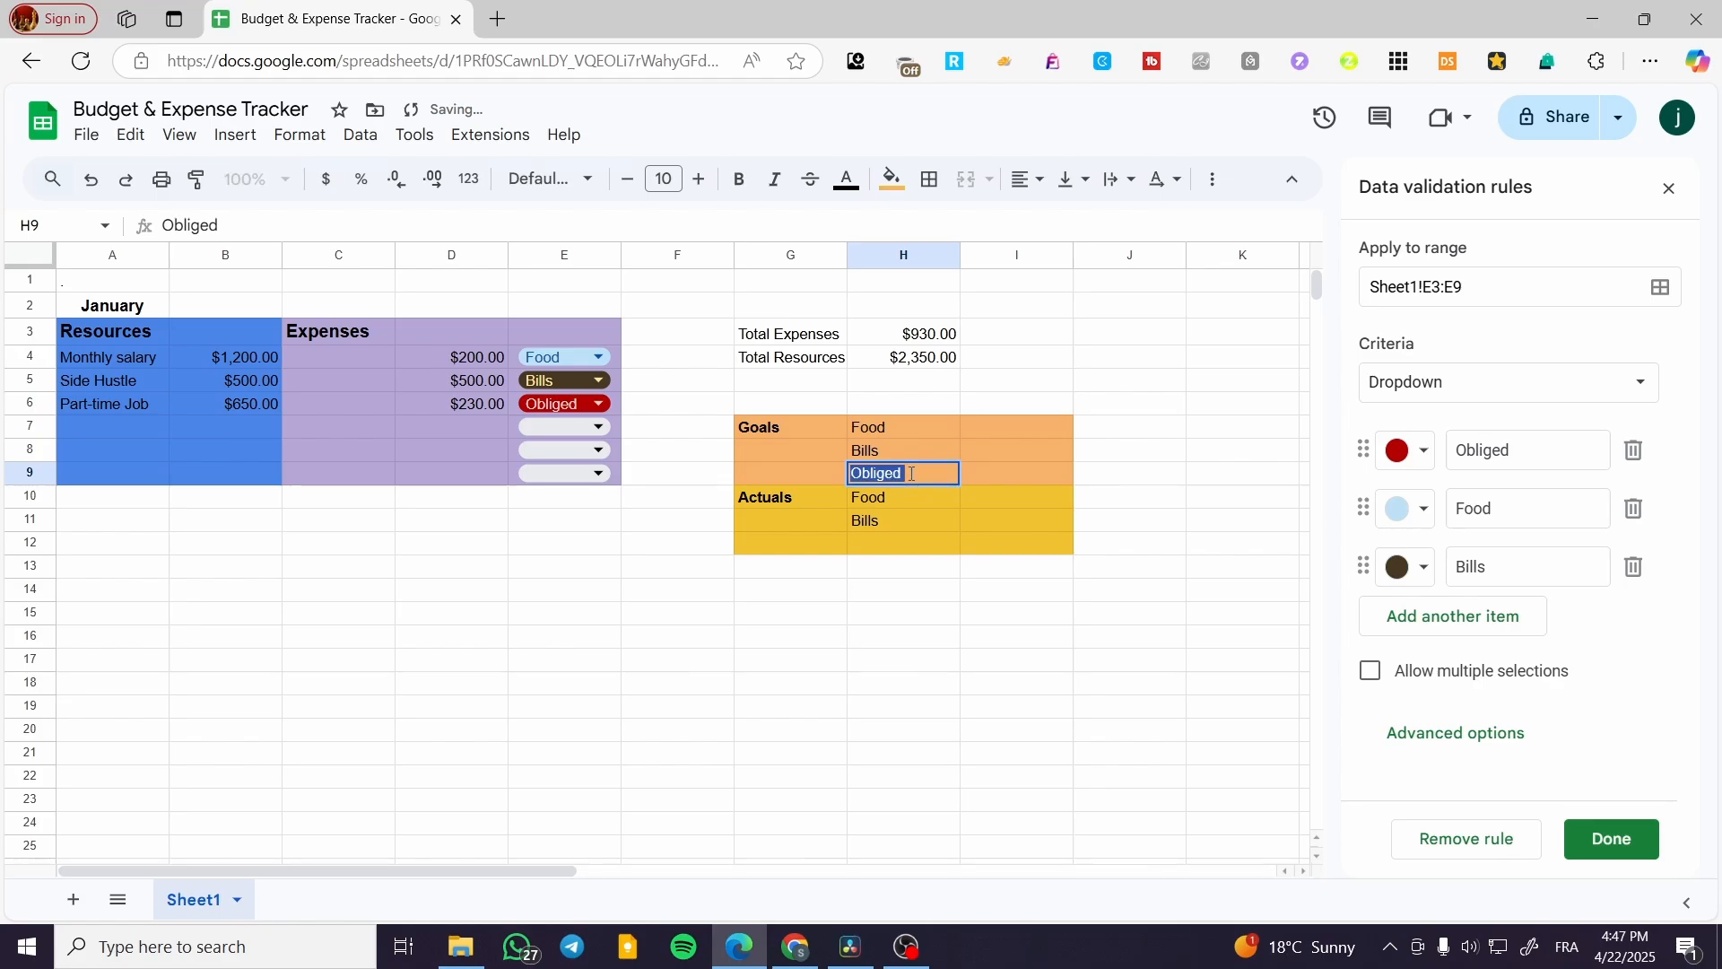
{"action": "key", "text": "ctrl+c"}
{"action": "left_click", "coordinate": [923, 538]}
{"action": "key", "text": "ctrl+v"}
{"action": "left_click", "coordinate": [883, 592]}
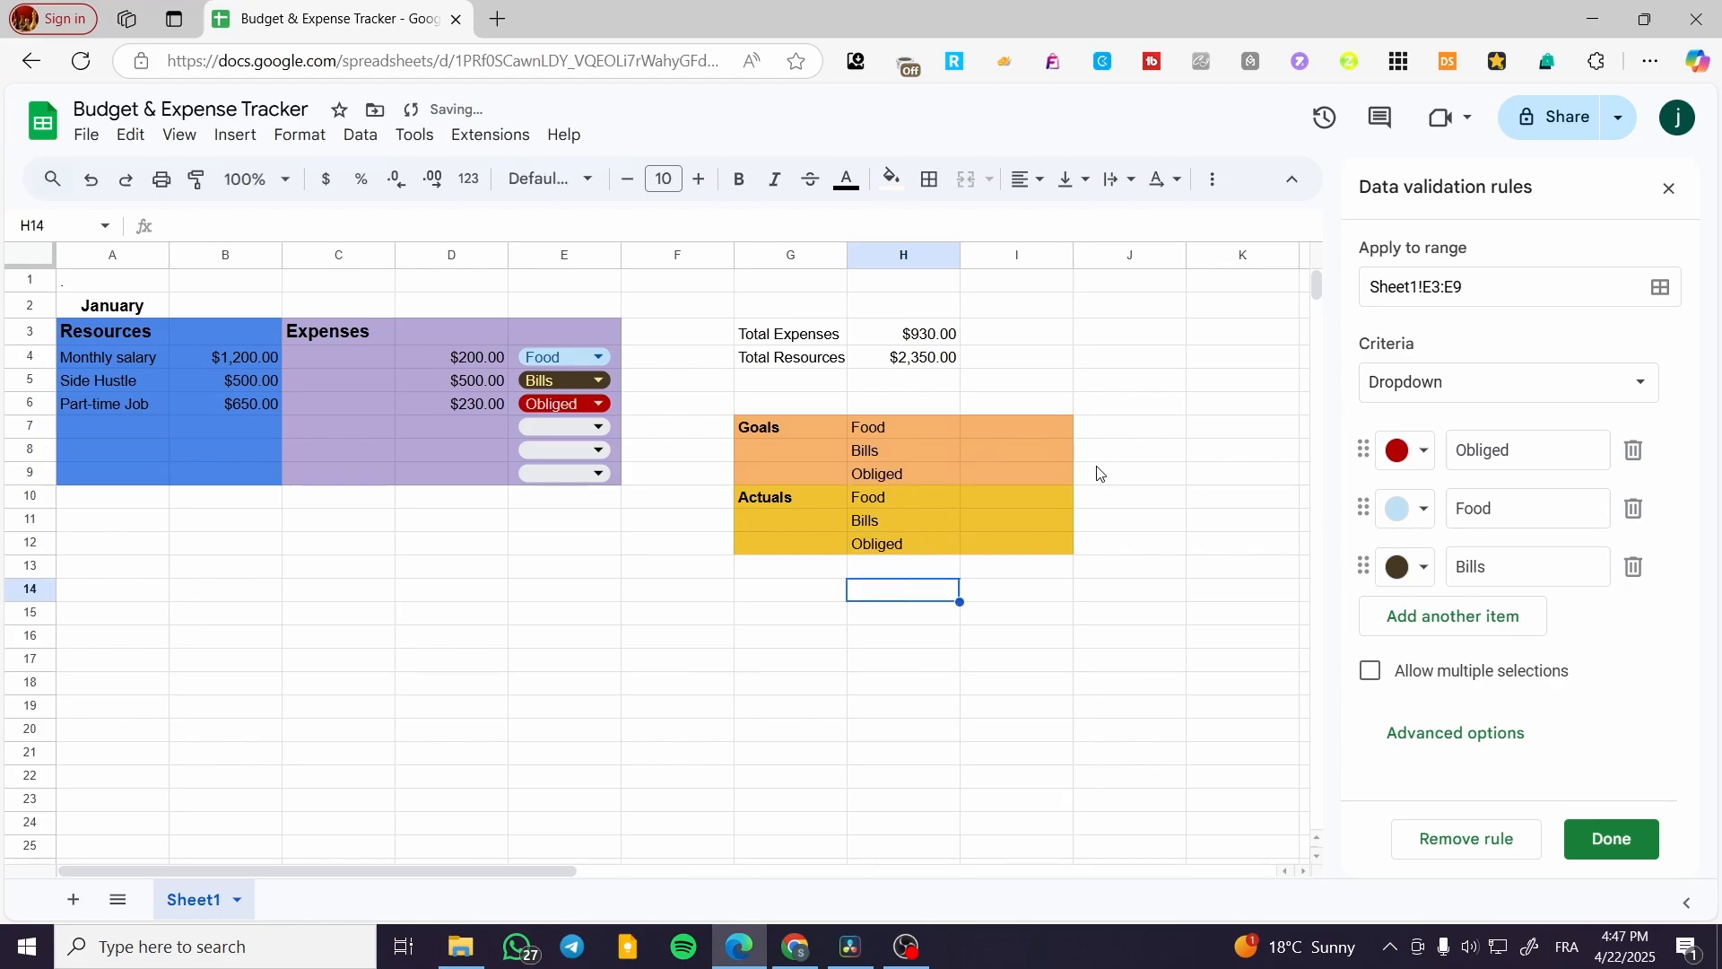
Fill cells J7 to J9 with the light orange sampled from the Goals block.
{"action": "left_click_drag", "start_coordinate": [1111, 430], "coordinate": [1107, 477]}
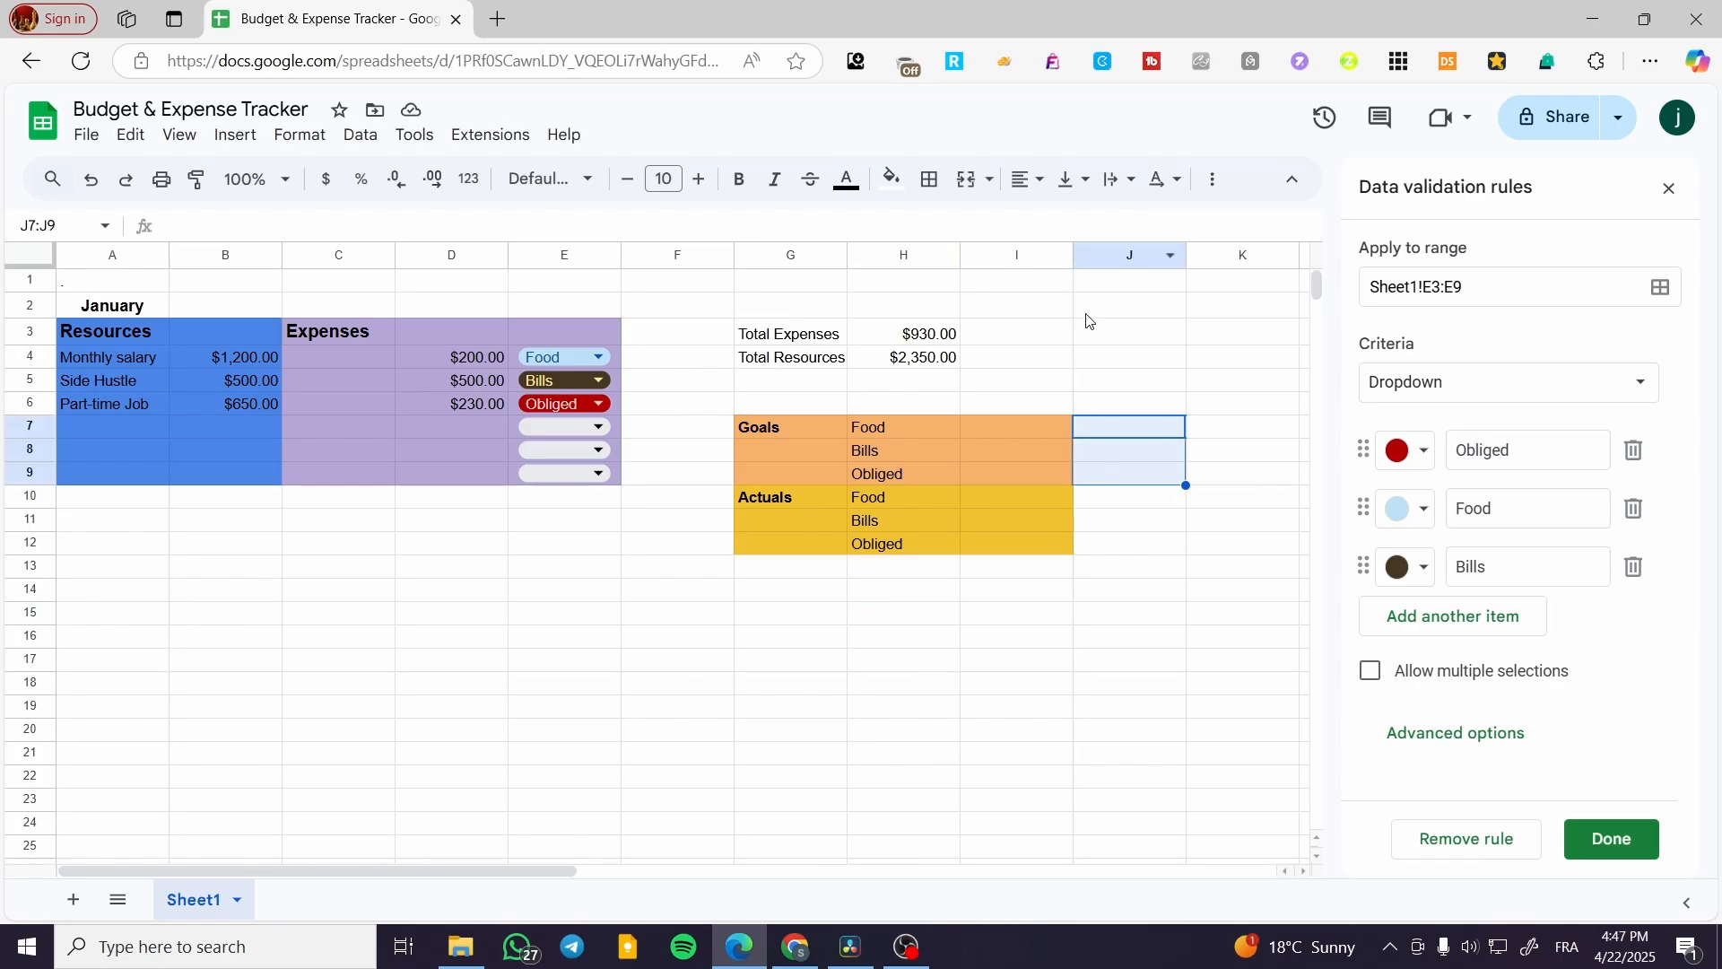
{"action": "left_click", "coordinate": [892, 178]}
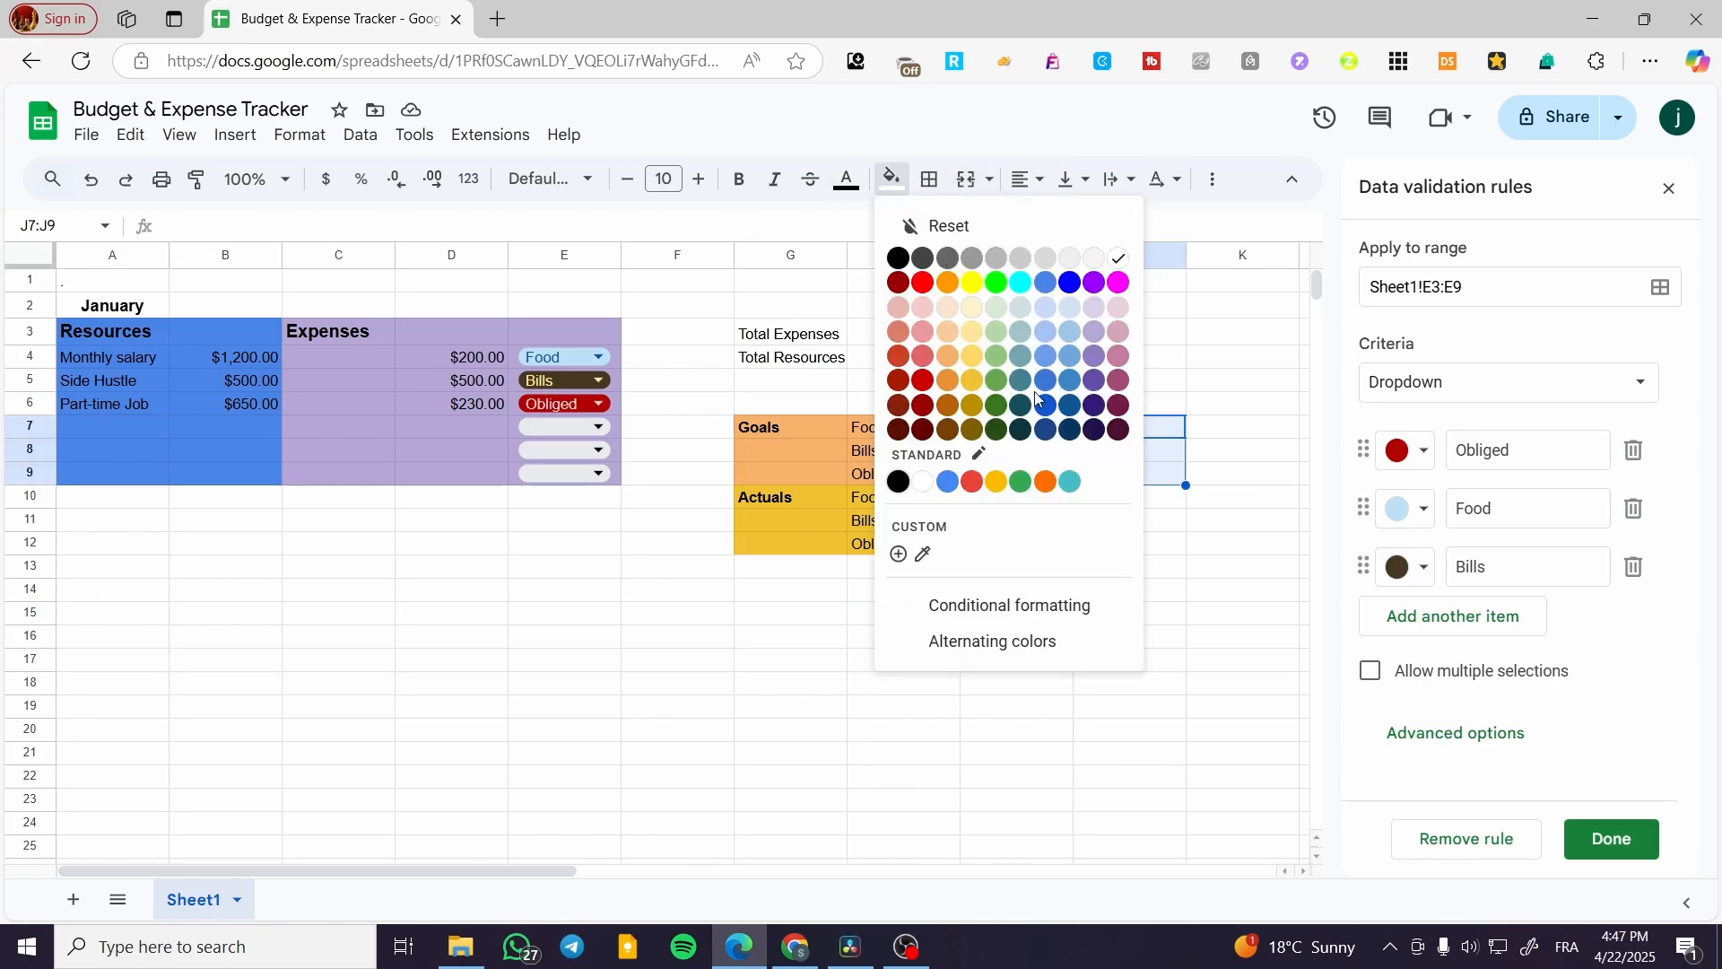
{"action": "left_click", "coordinate": [924, 555]}
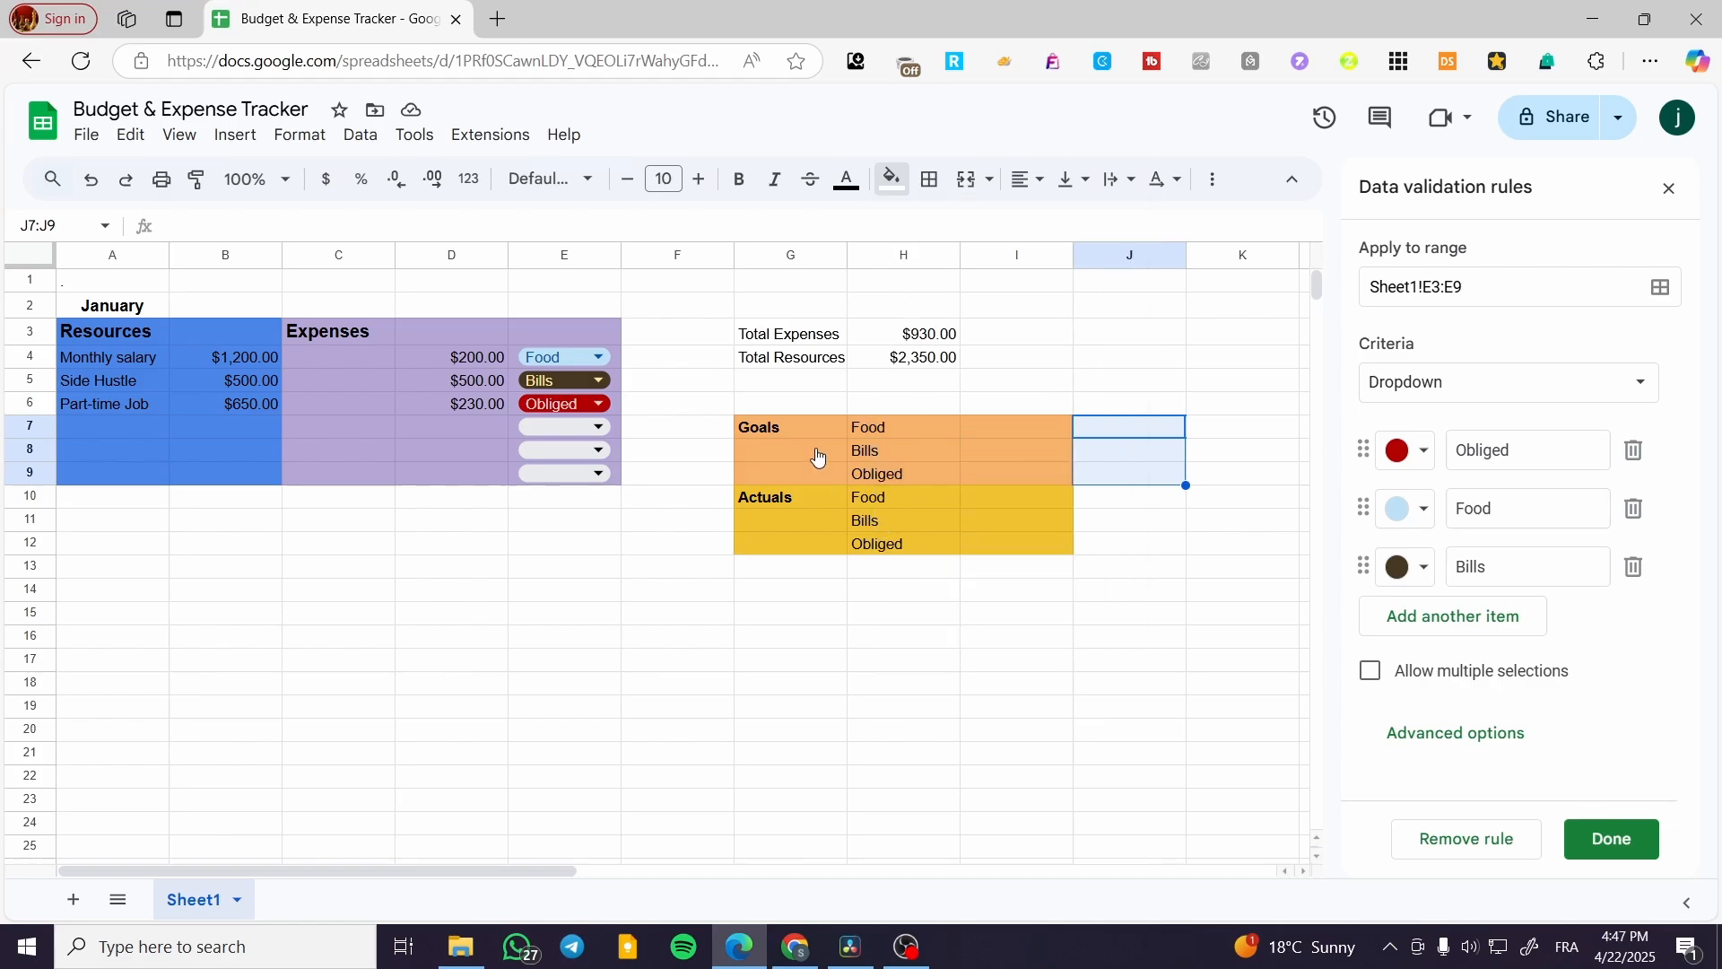
{"action": "left_click", "coordinate": [813, 443]}
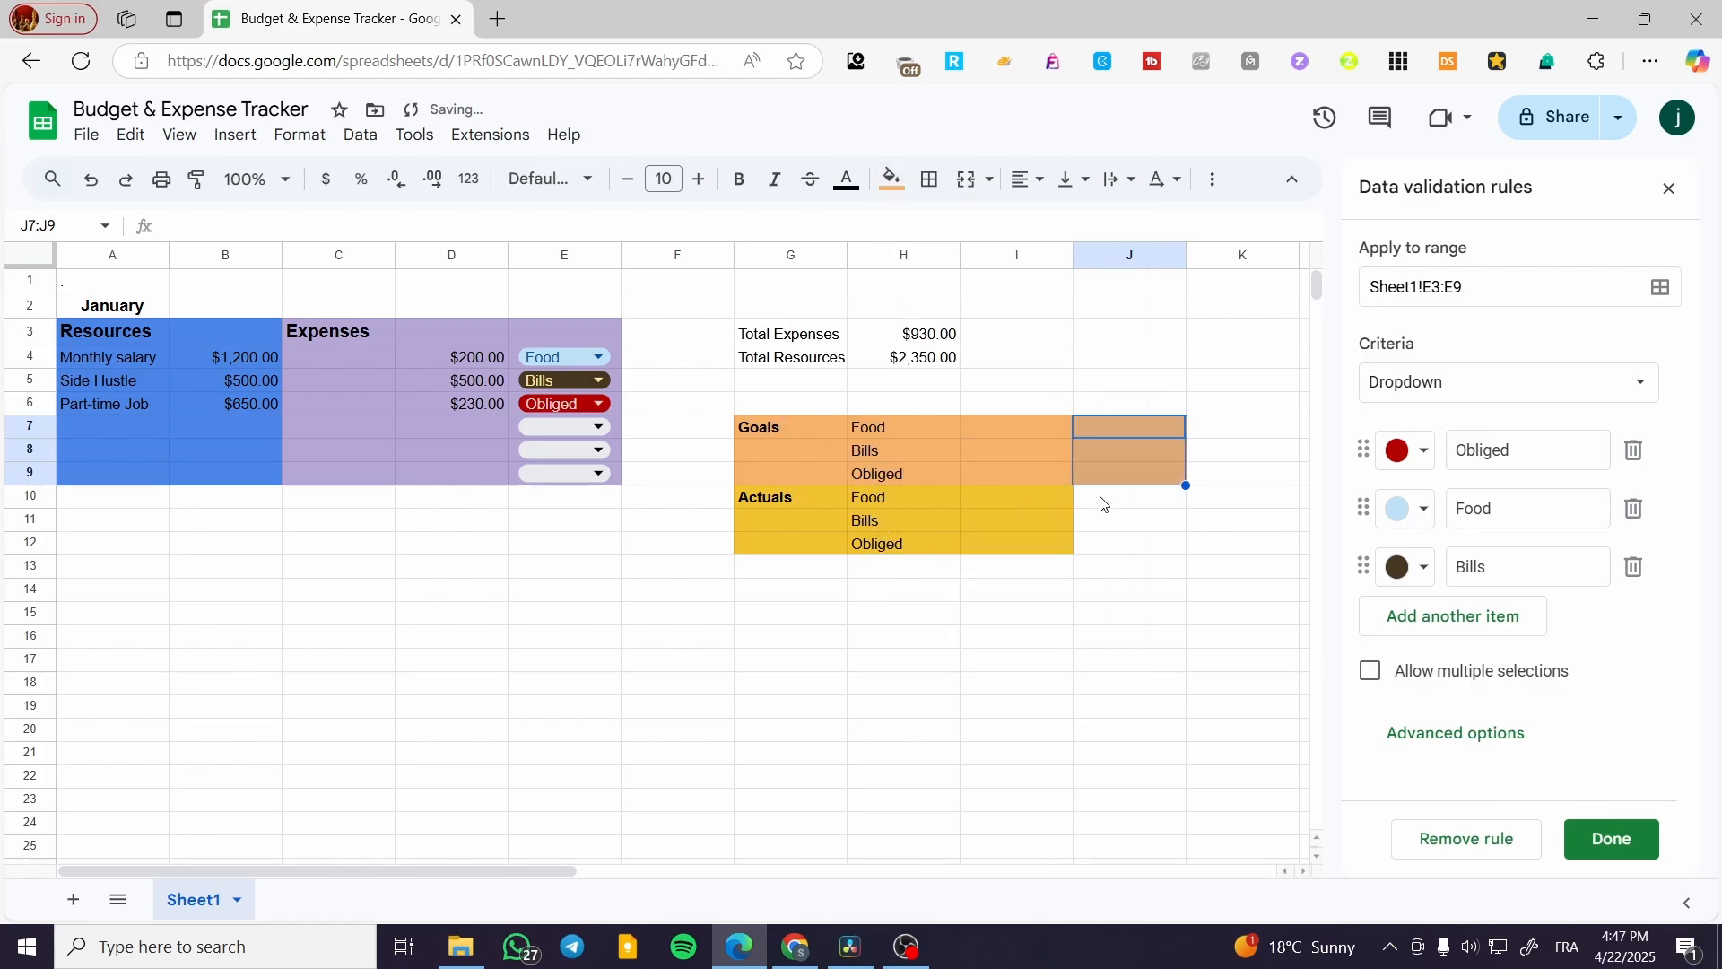
Fill cells J10 to J12 with the dark yellow sampled from the Actuals block.
{"action": "left_click_drag", "start_coordinate": [1103, 500], "coordinate": [1120, 545]}
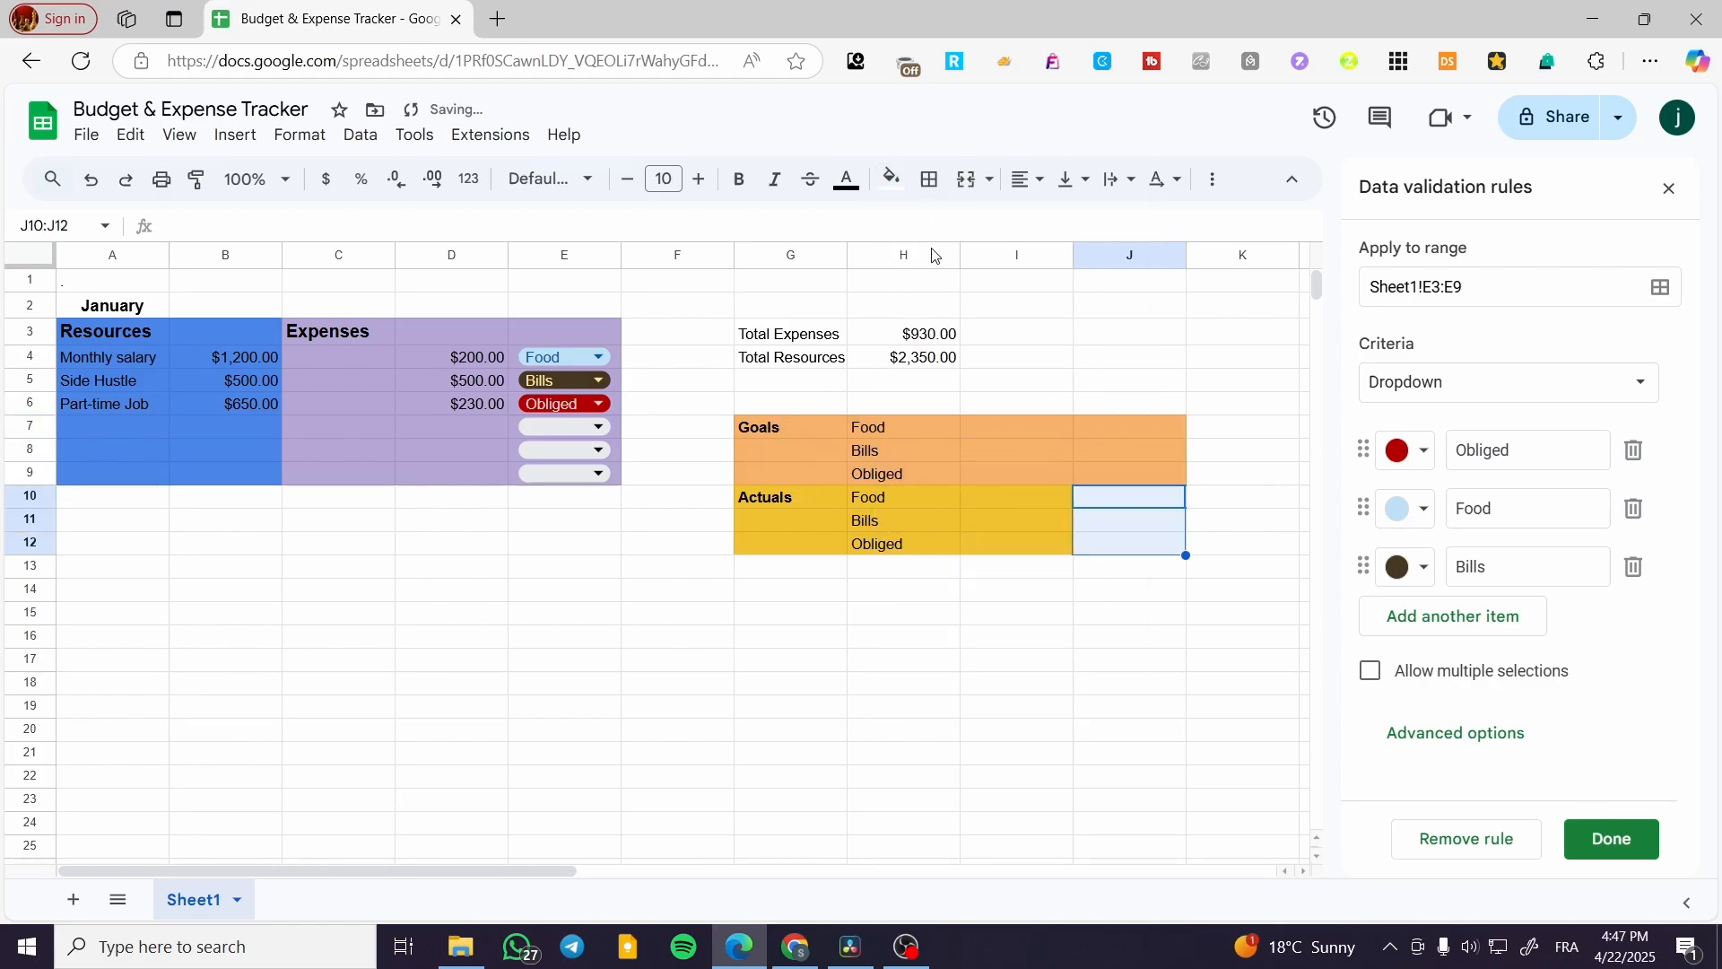
{"action": "left_click", "coordinate": [893, 179]}
{"action": "left_click", "coordinate": [926, 554]}
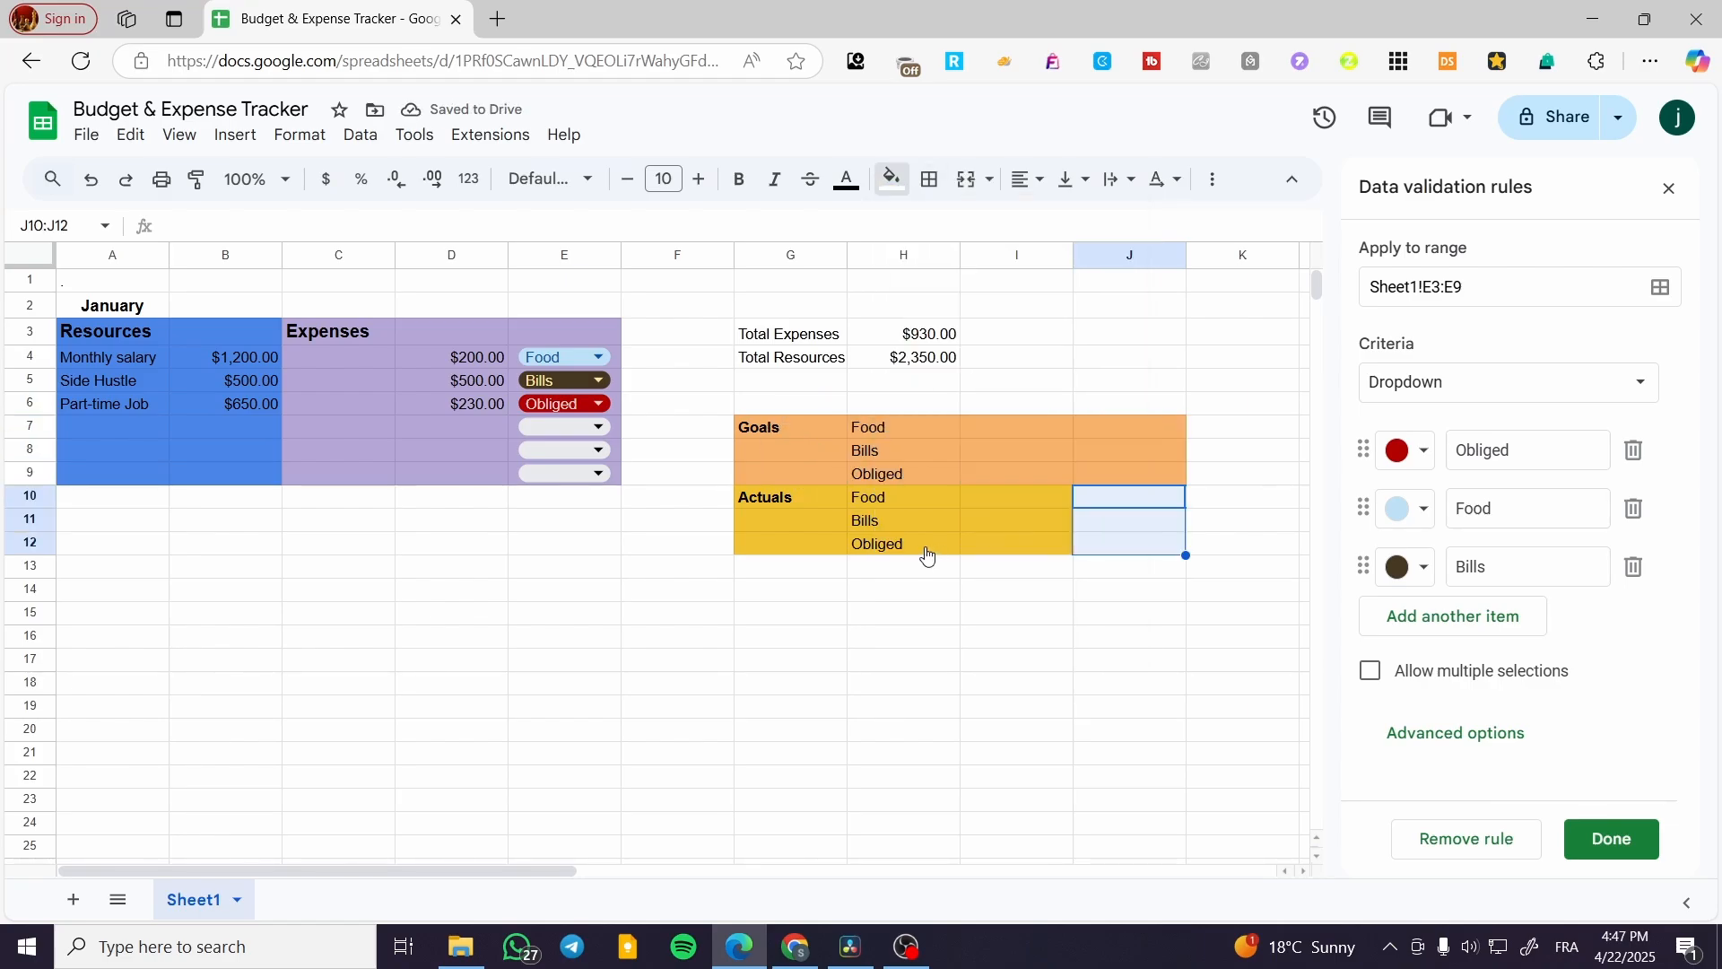
{"action": "left_click", "coordinate": [807, 517]}
{"action": "left_click", "coordinate": [879, 643]}
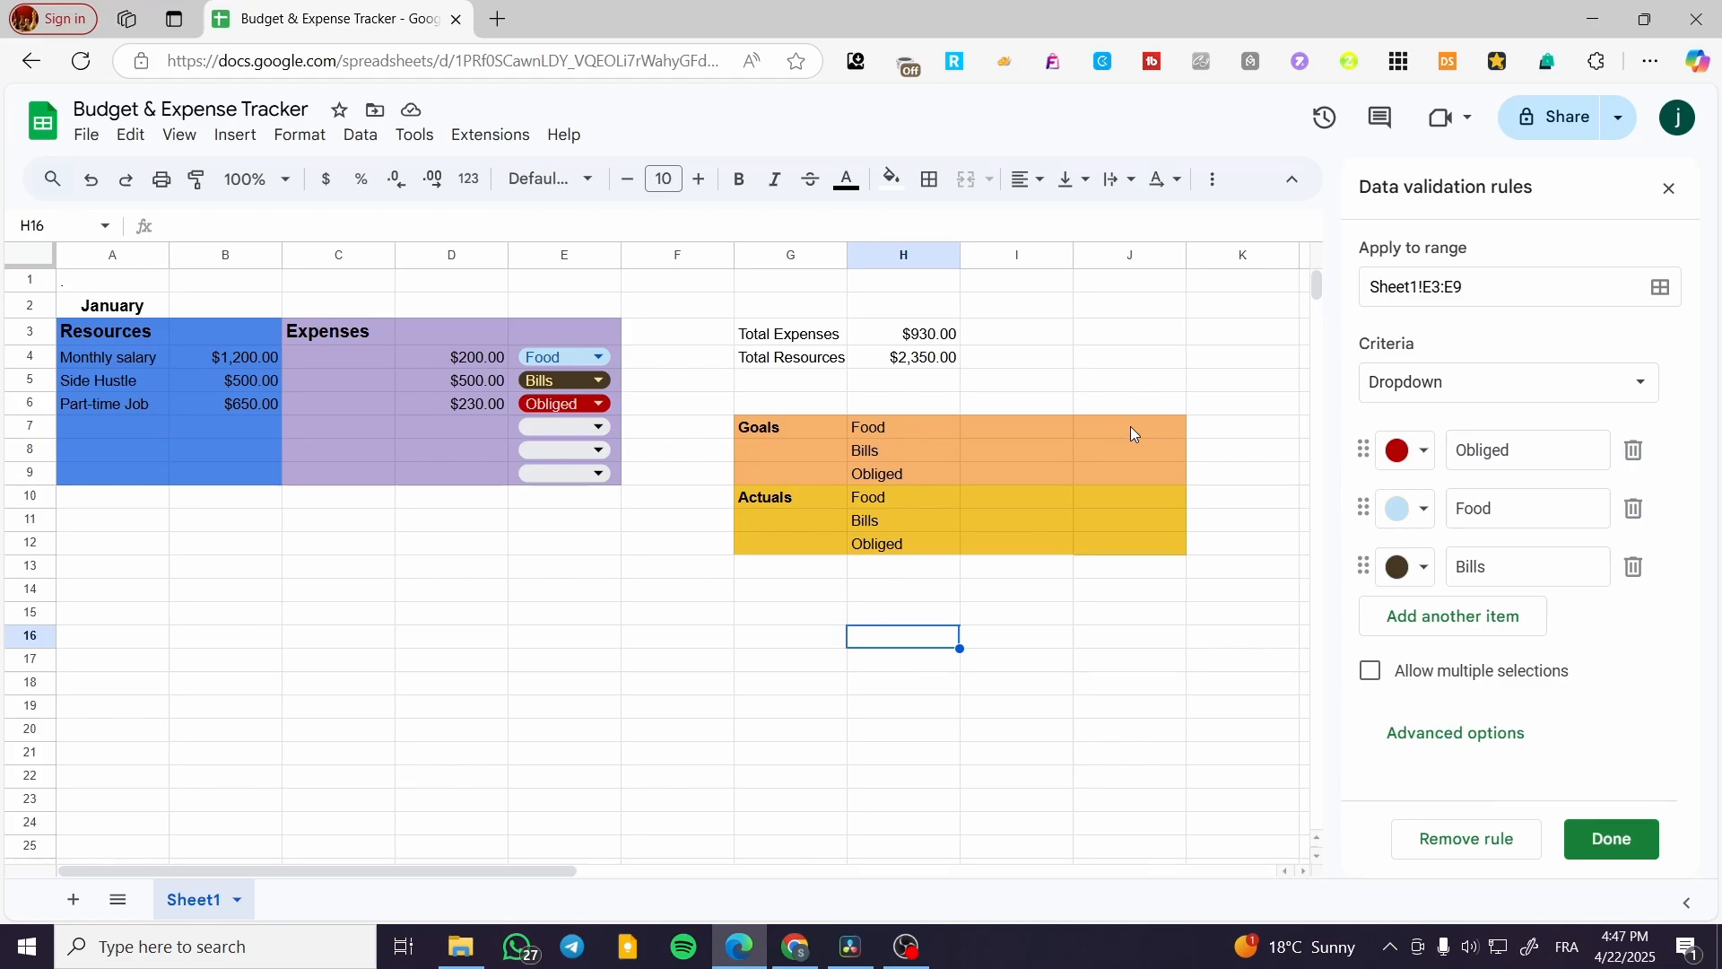
Apply the dollar currency format to cells I7 to I12 and J7 to J12.
{"action": "double_click", "coordinate": [1028, 429]}
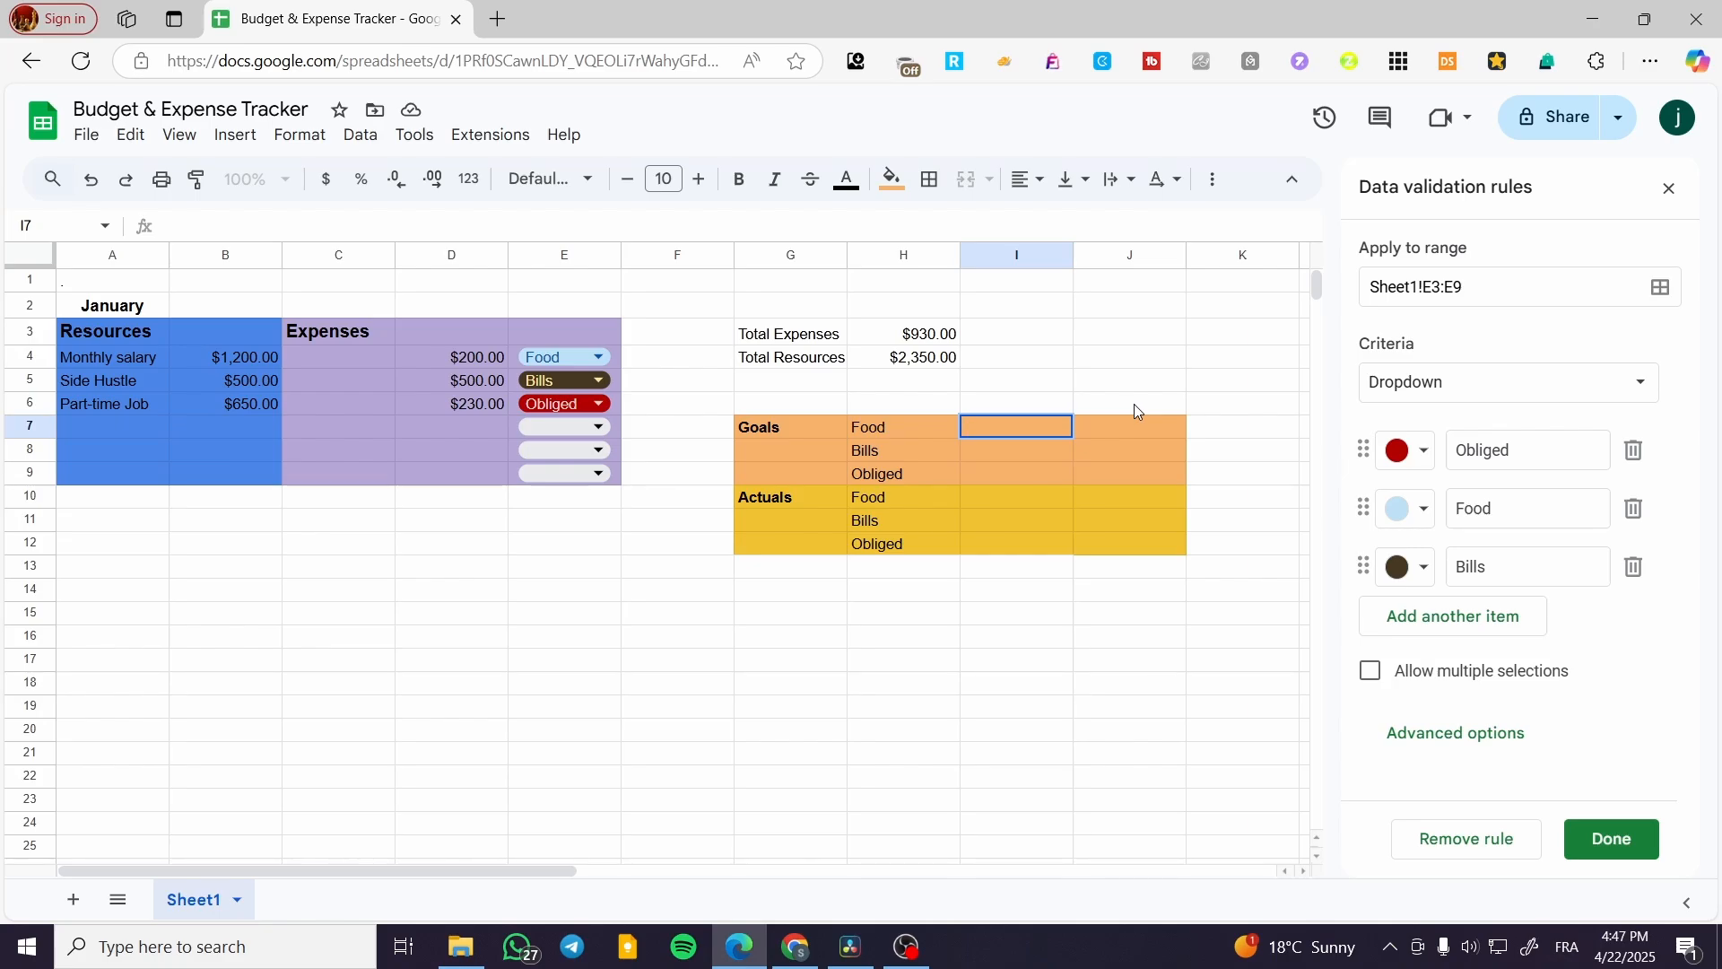
{"action": "left_click", "coordinate": [1018, 545], "text": "shift"}
{"action": "left_click", "coordinate": [330, 182]}
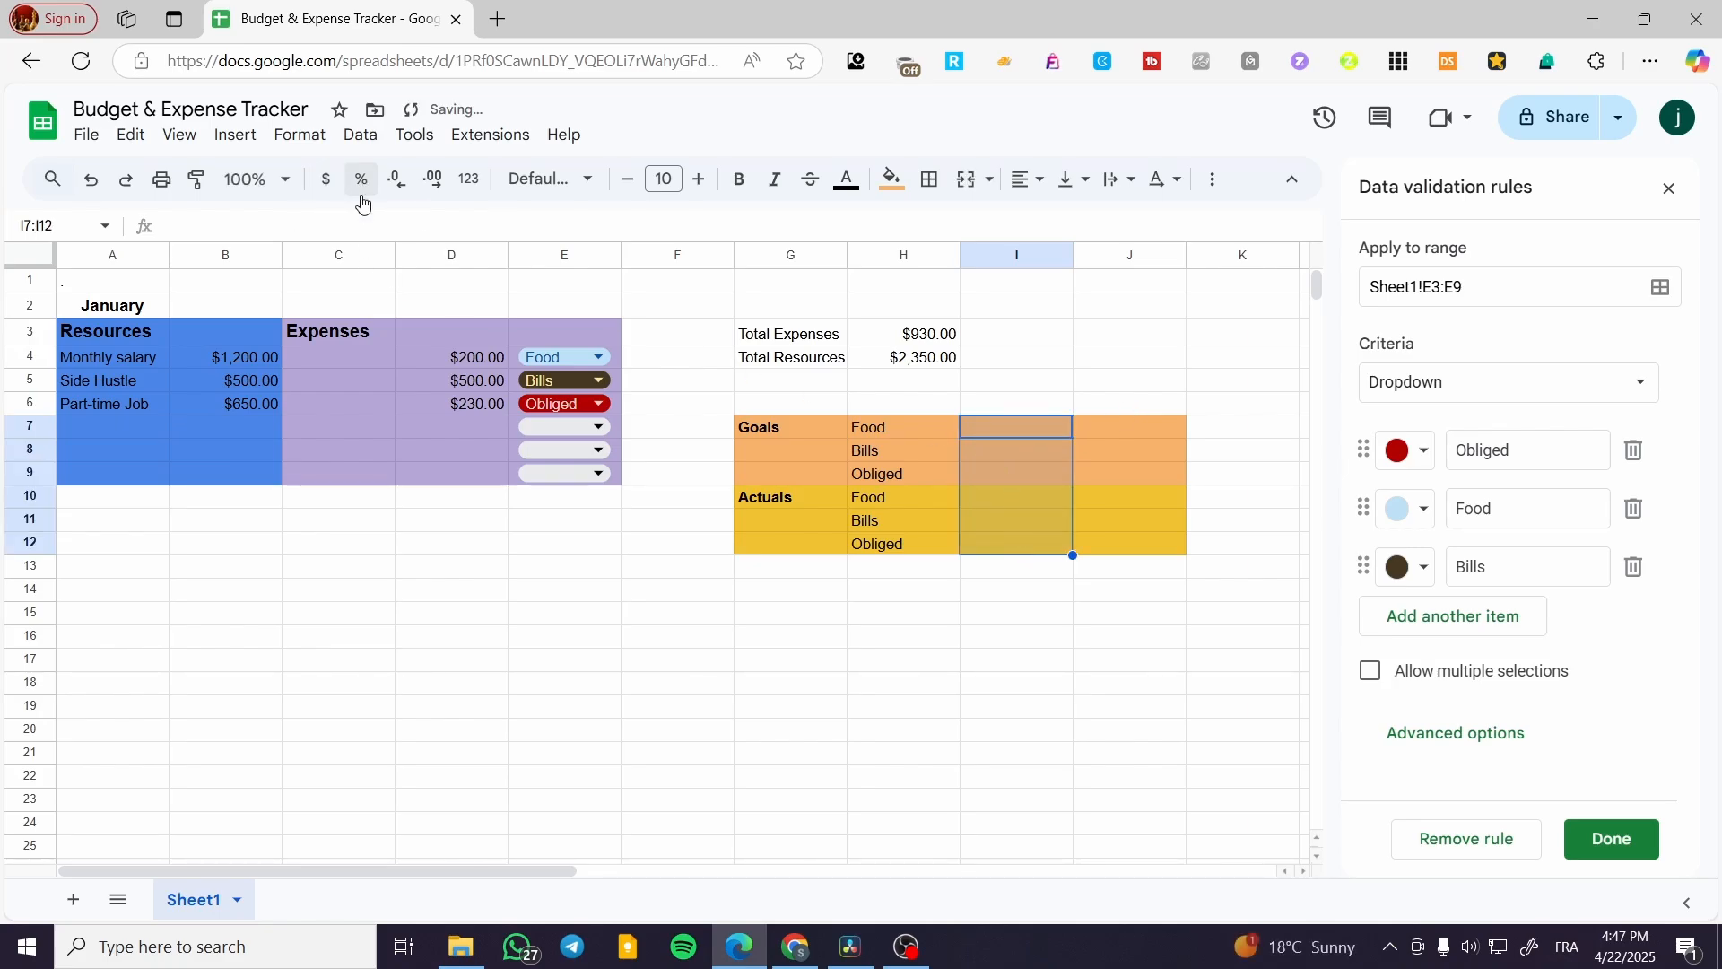
{"action": "left_click", "coordinate": [1127, 437]}
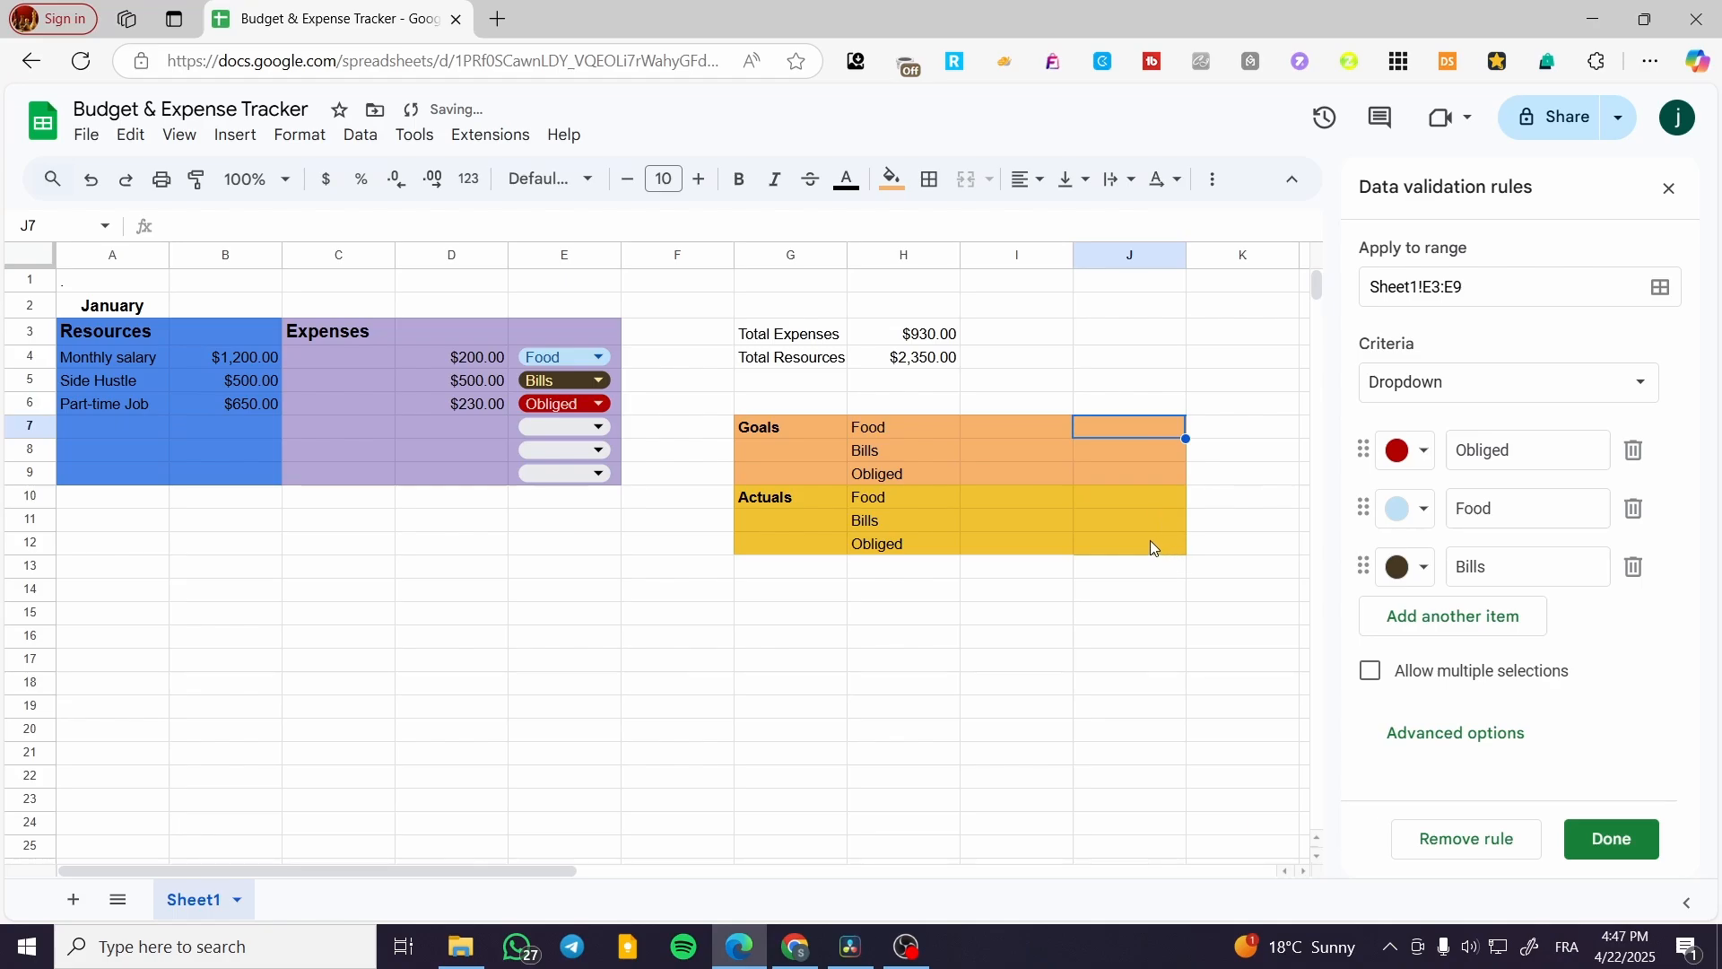
{"action": "left_click", "coordinate": [1150, 540], "text": "shift"}
{"action": "left_click", "coordinate": [332, 186]}
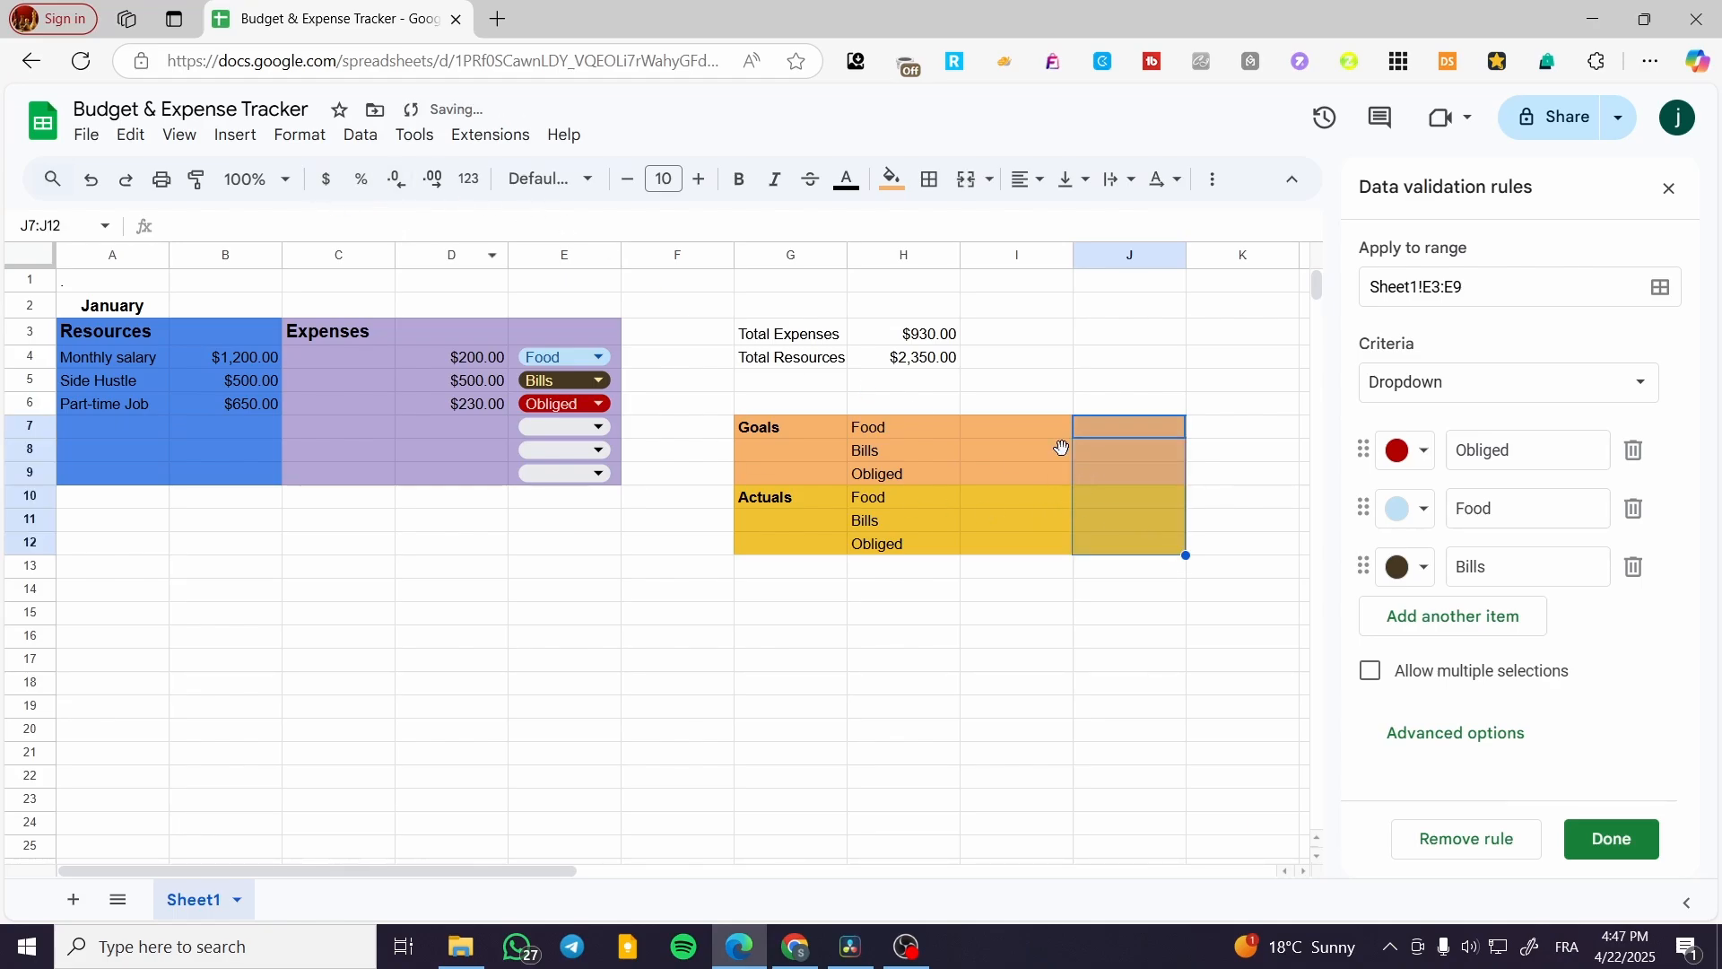
Enter 50 as the Food goal in cell I7.
{"action": "left_click", "coordinate": [1006, 427]}
{"action": "double_click", "coordinate": [1024, 425]}
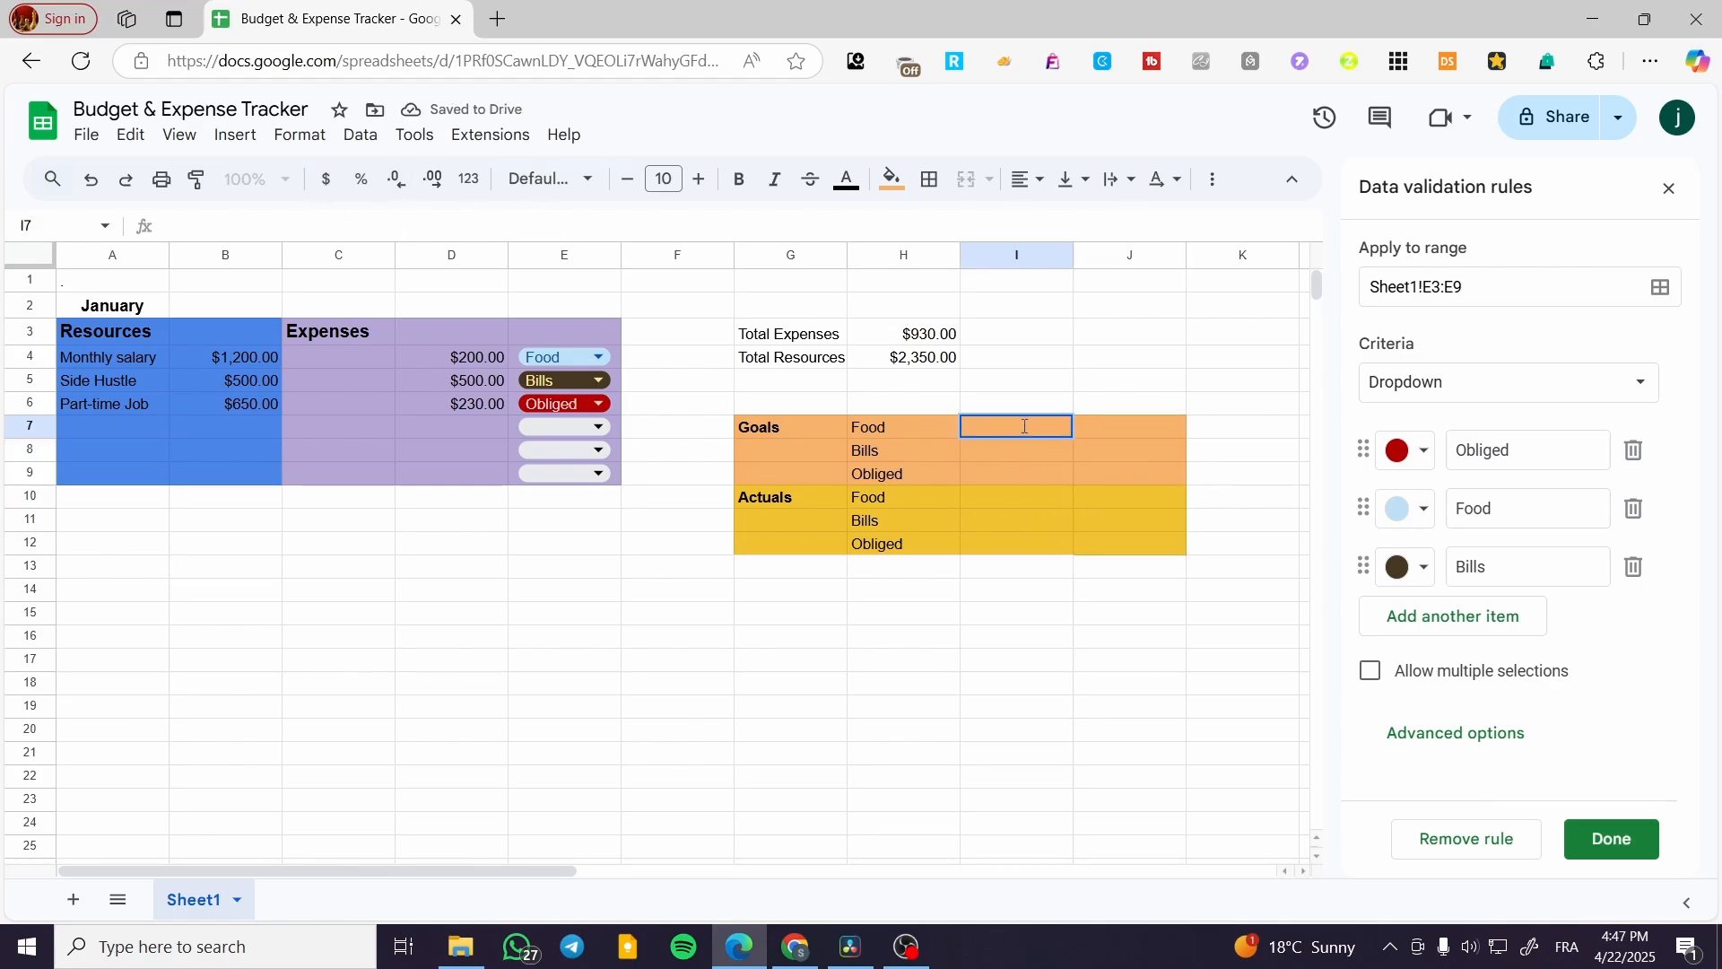
{"action": "type", "text": "50"}
{"action": "double_click", "coordinate": [1013, 429]}
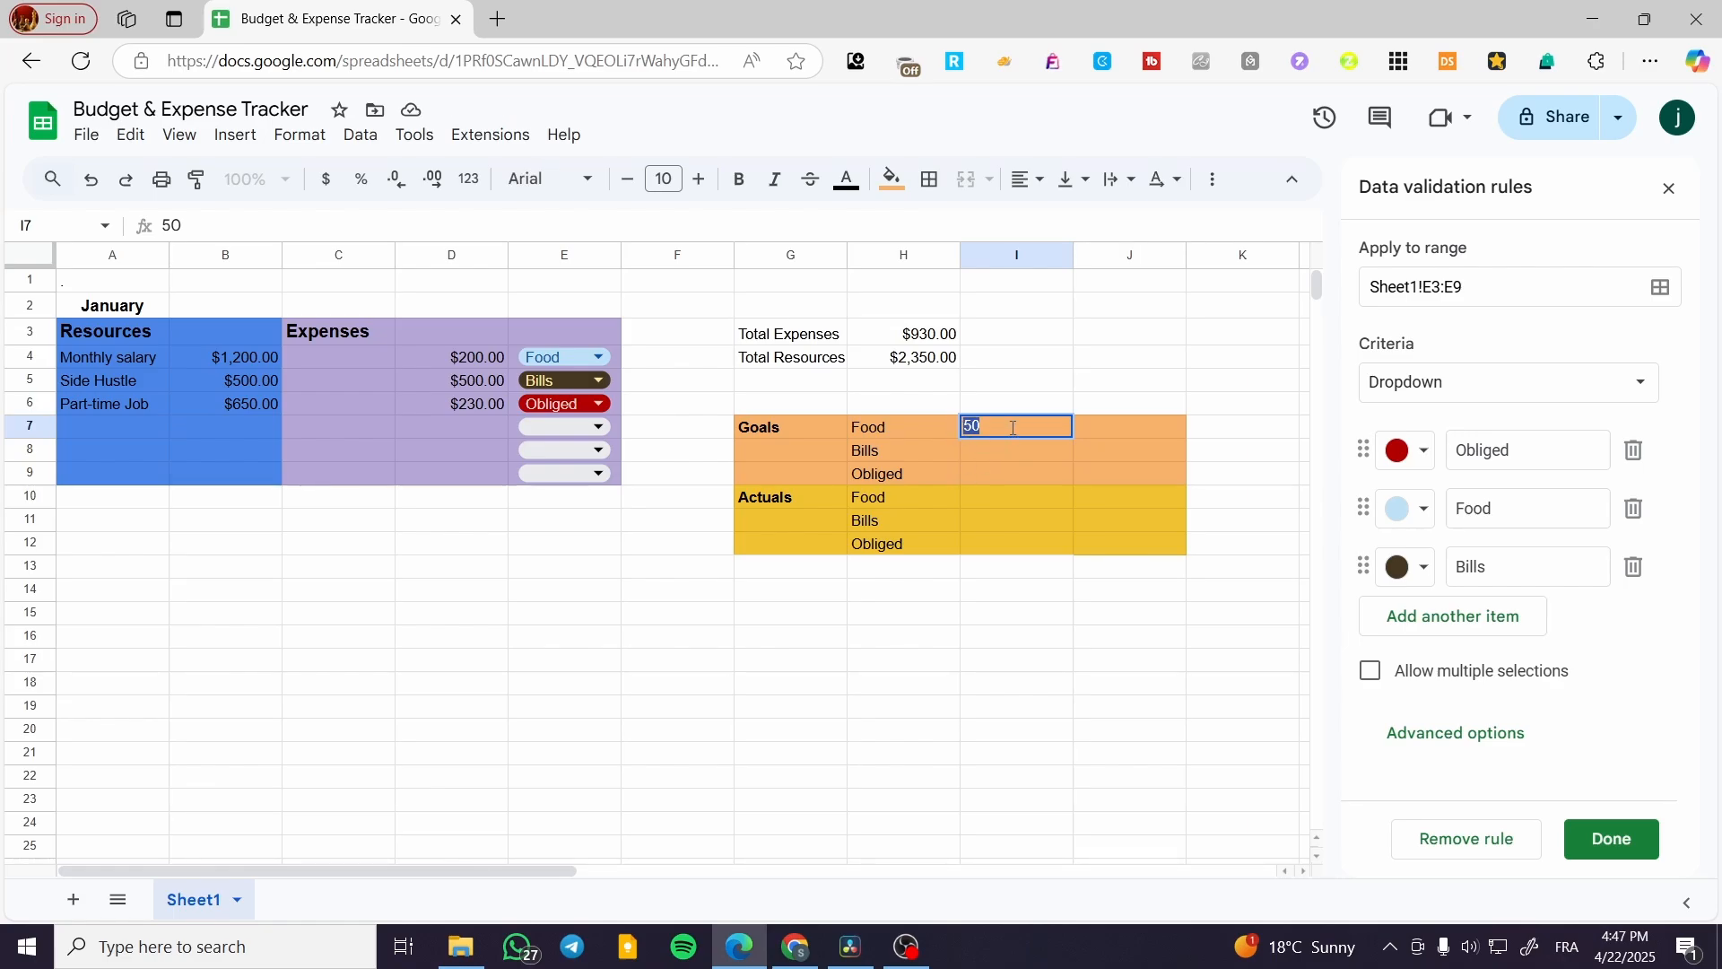
{"action": "left_click", "coordinate": [1017, 455]}
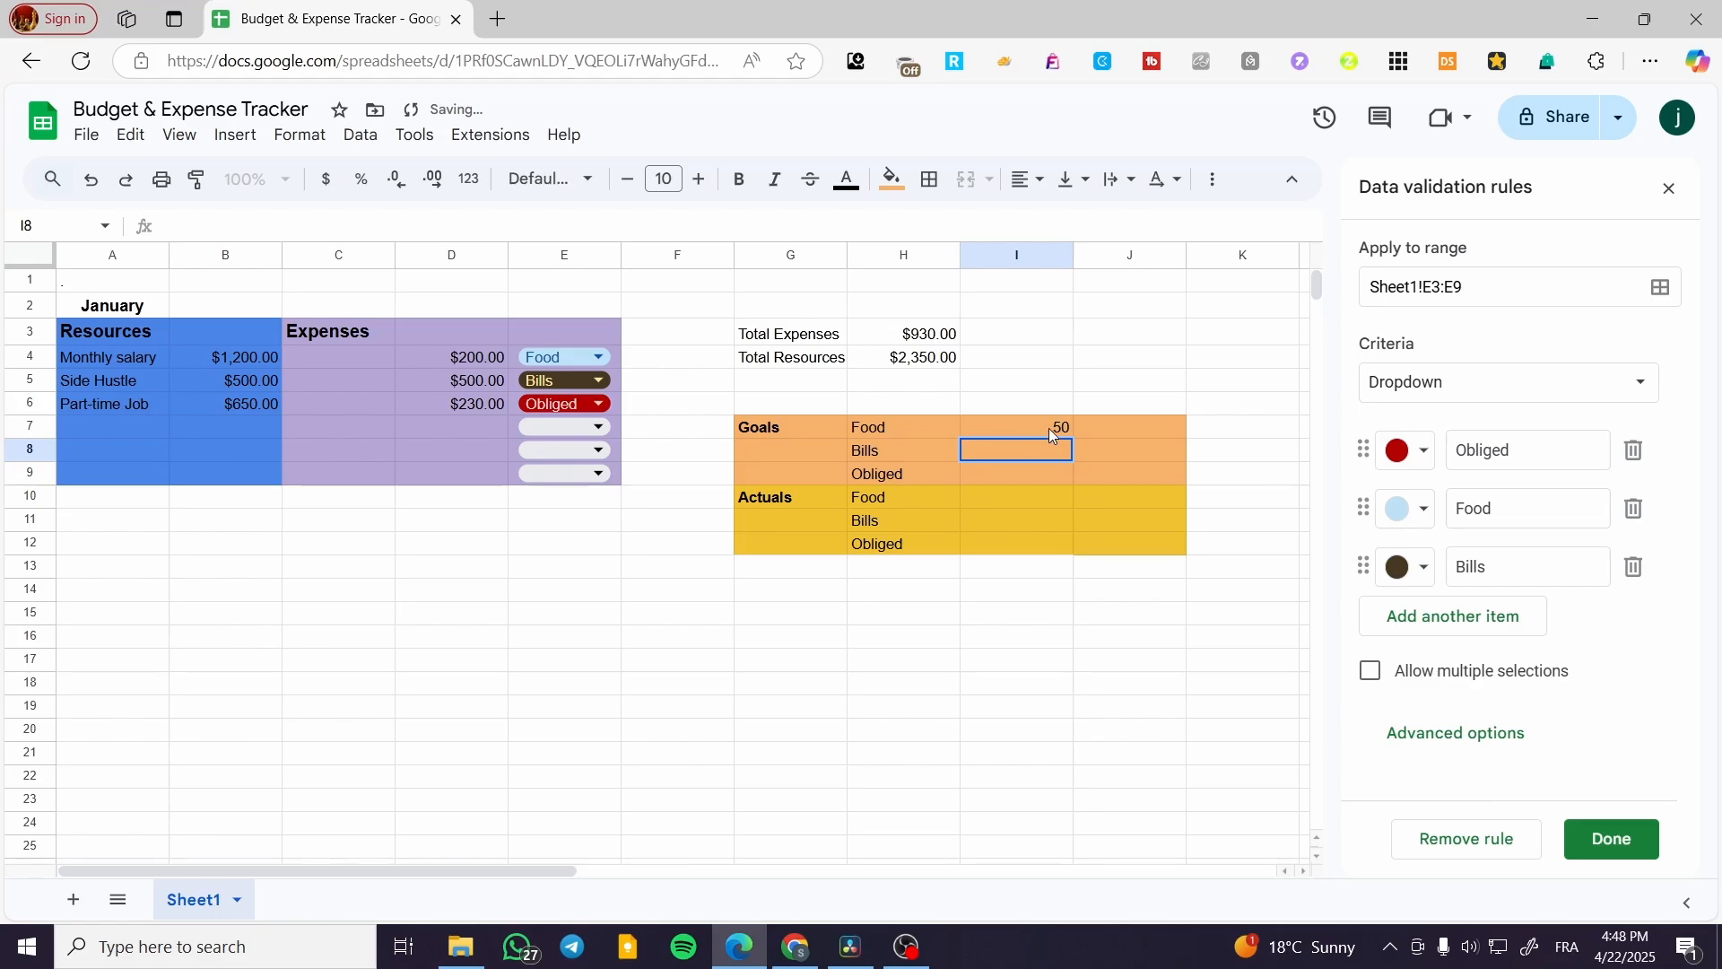
Enter 20, 50 and 30 as the Food, Bills and Obliged goals in cells I7 to I9.
{"action": "left_click", "coordinate": [1057, 427]}
{"action": "double_click", "coordinate": [1057, 429]}
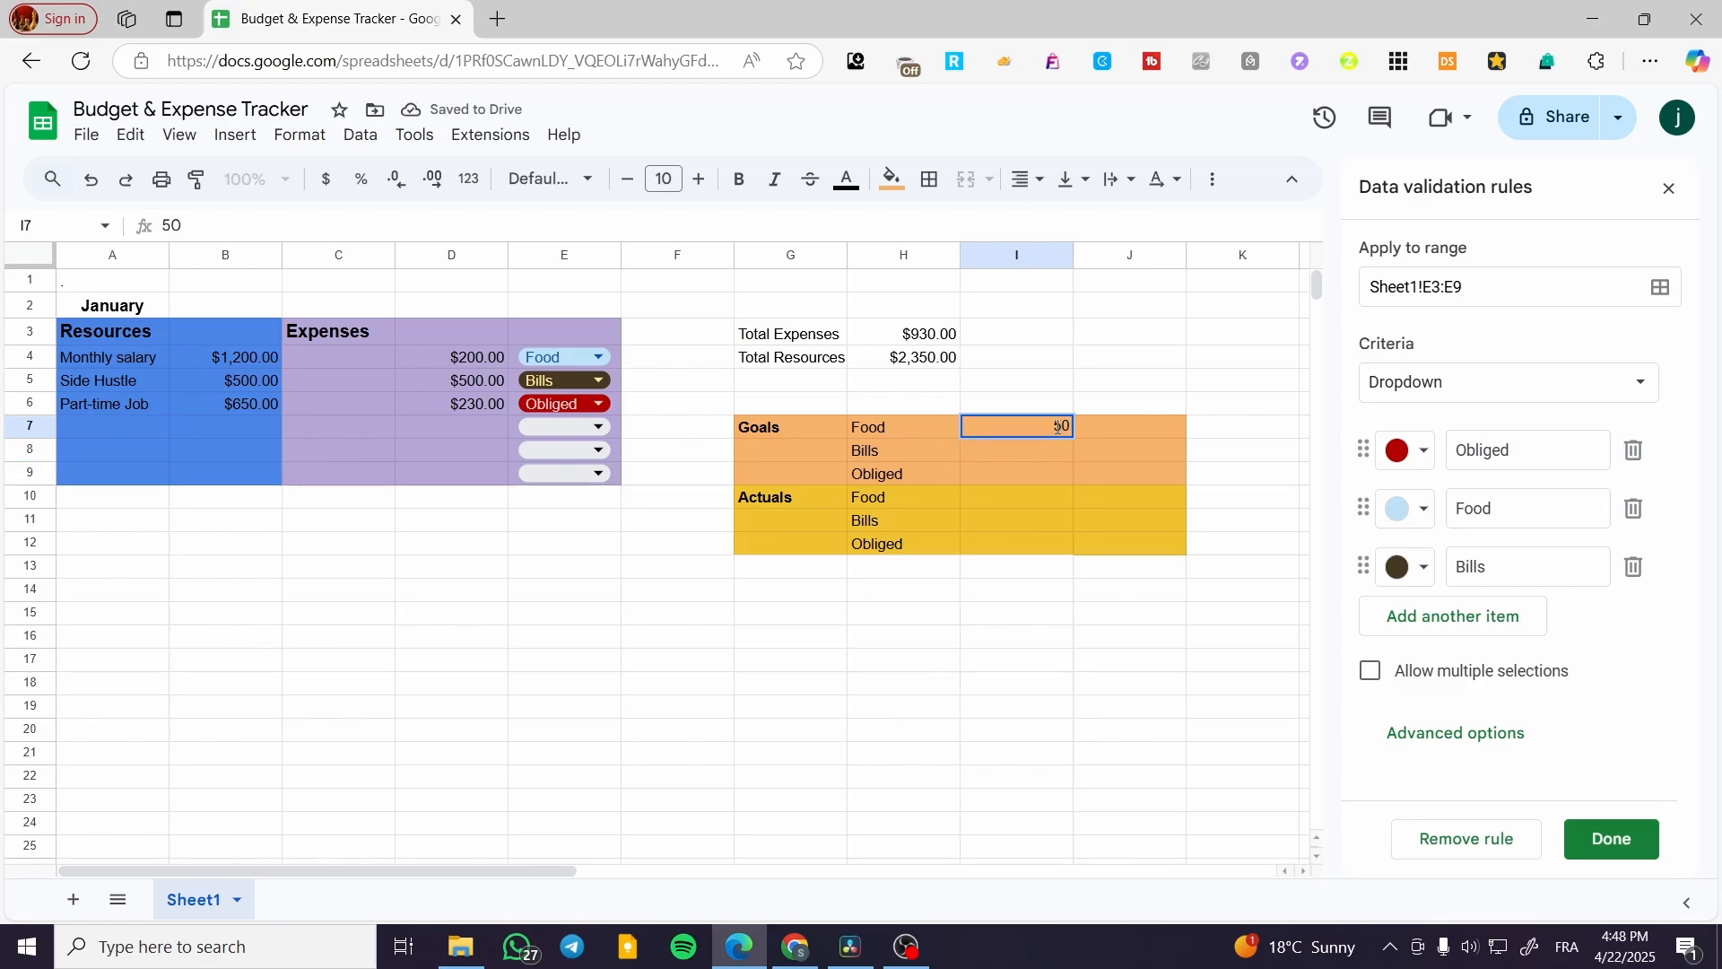
{"action": "double_click", "coordinate": [1059, 427]}
{"action": "type", "text": "2"}
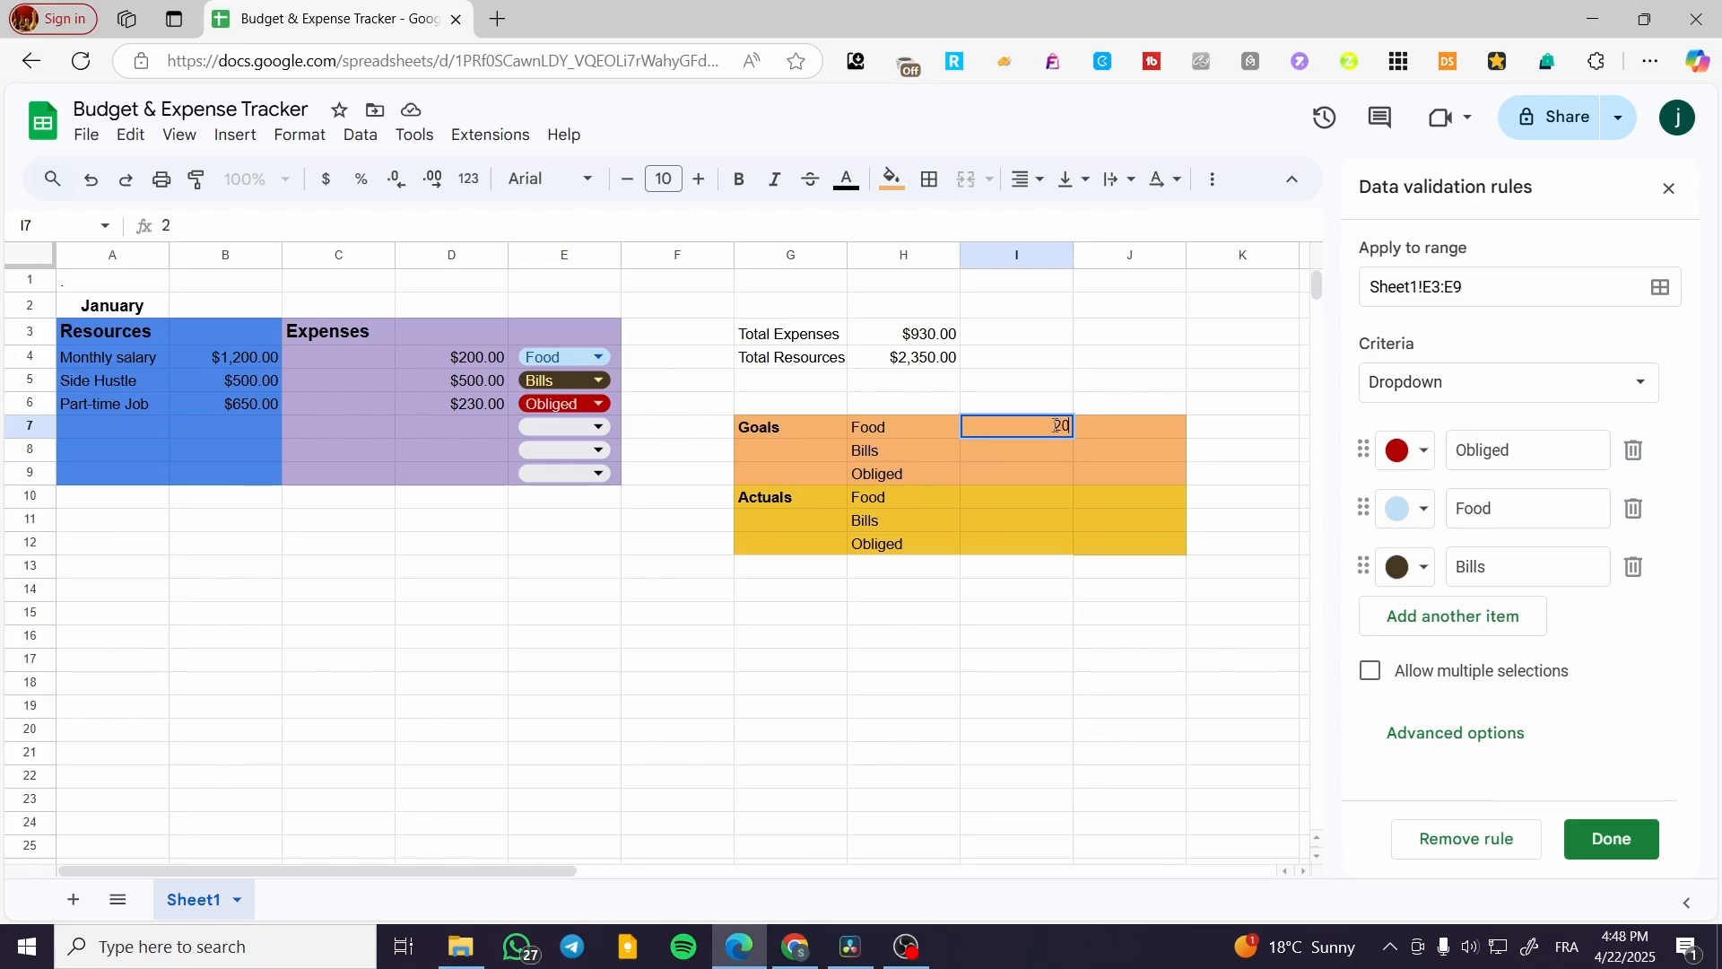
{"action": "double_click", "coordinate": [1027, 448]}
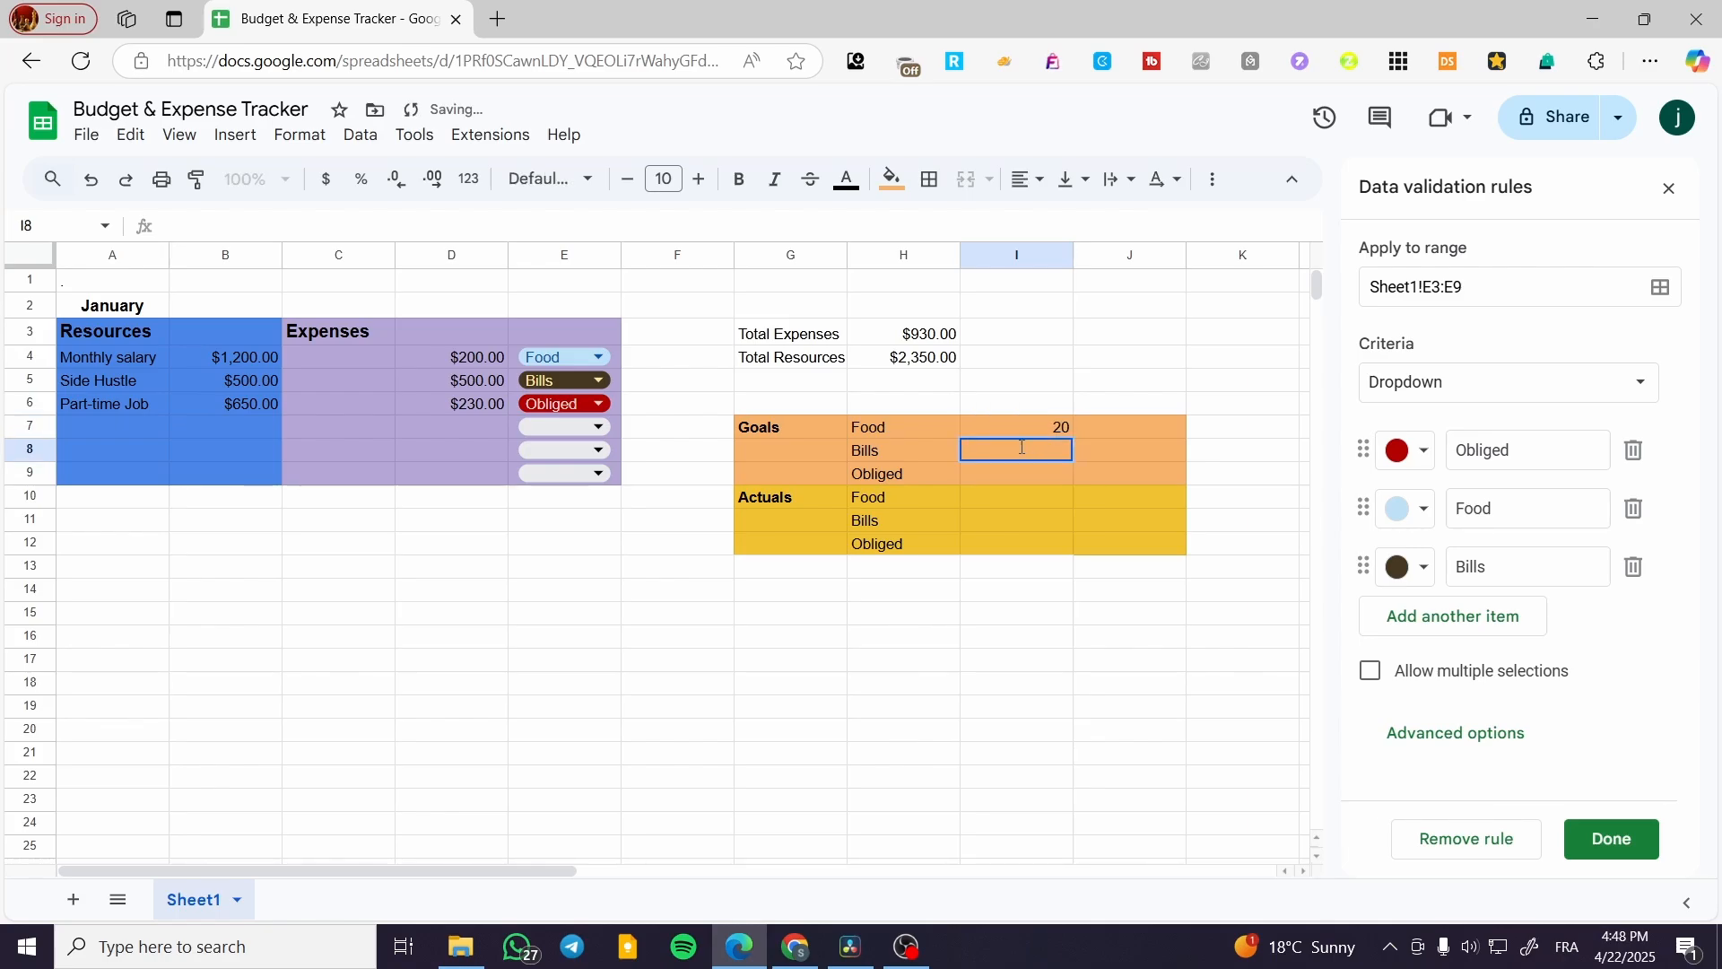
{"action": "type", "text": "50"}
{"action": "double_click", "coordinate": [1027, 475]}
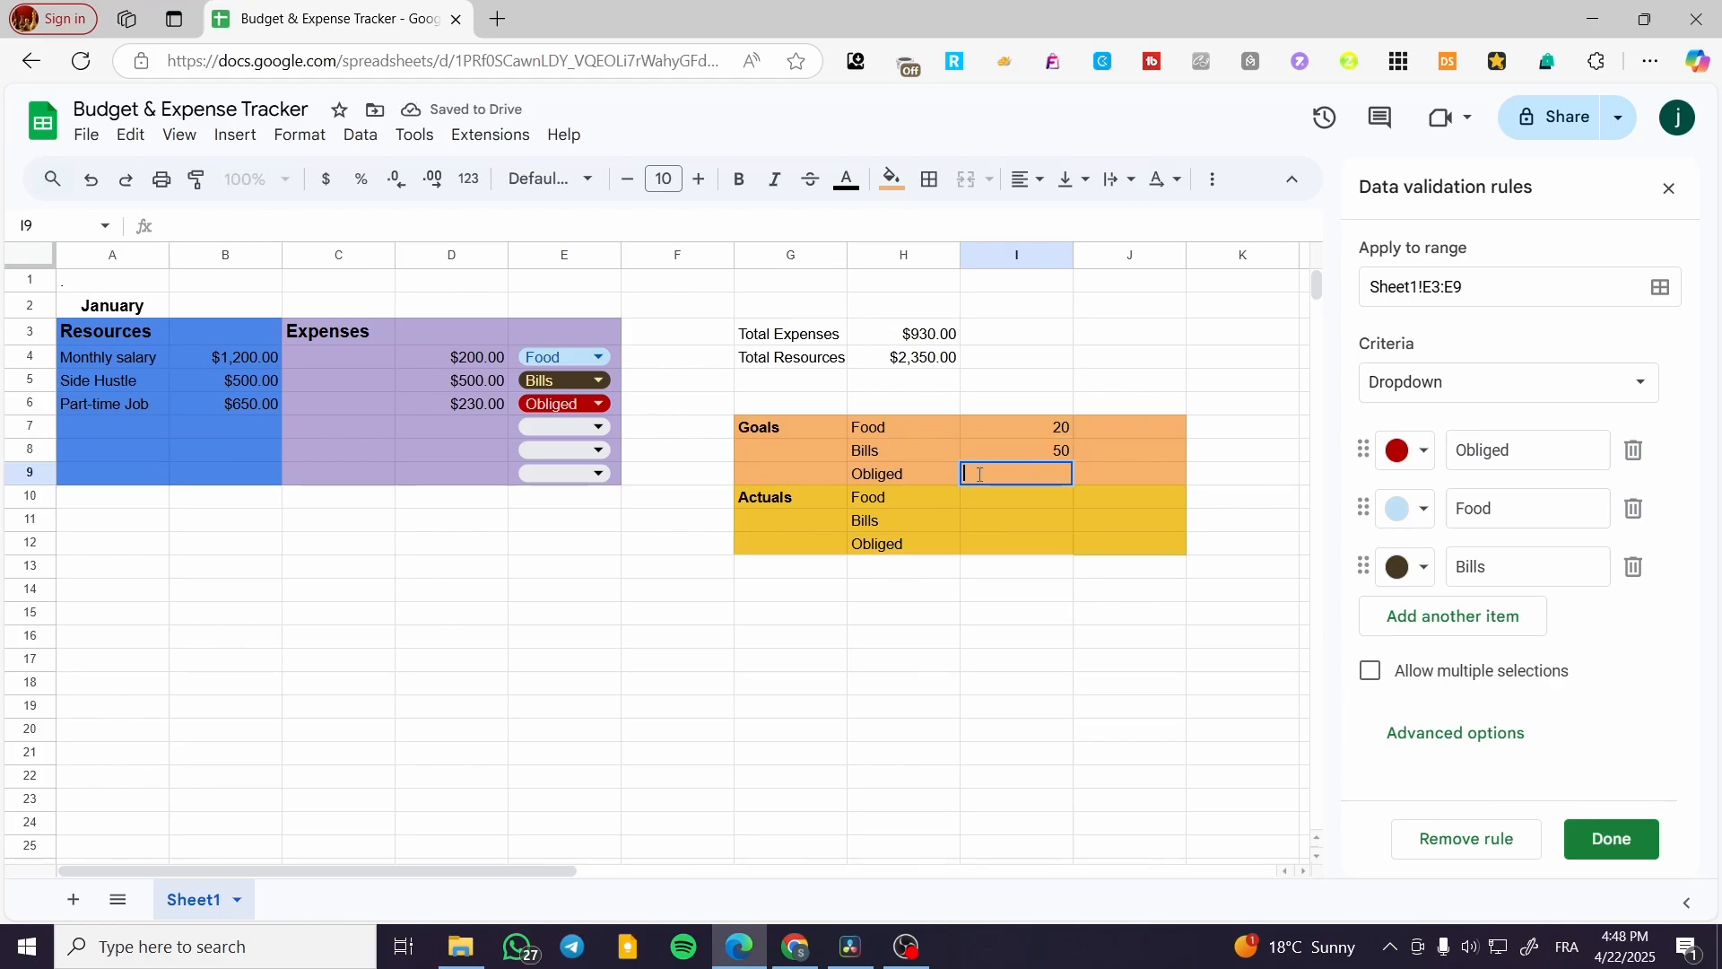
{"action": "type", "text": "30"}
Apply the percent format to the goal values in cells I7 to I9.
{"action": "left_click", "coordinate": [1009, 450]}
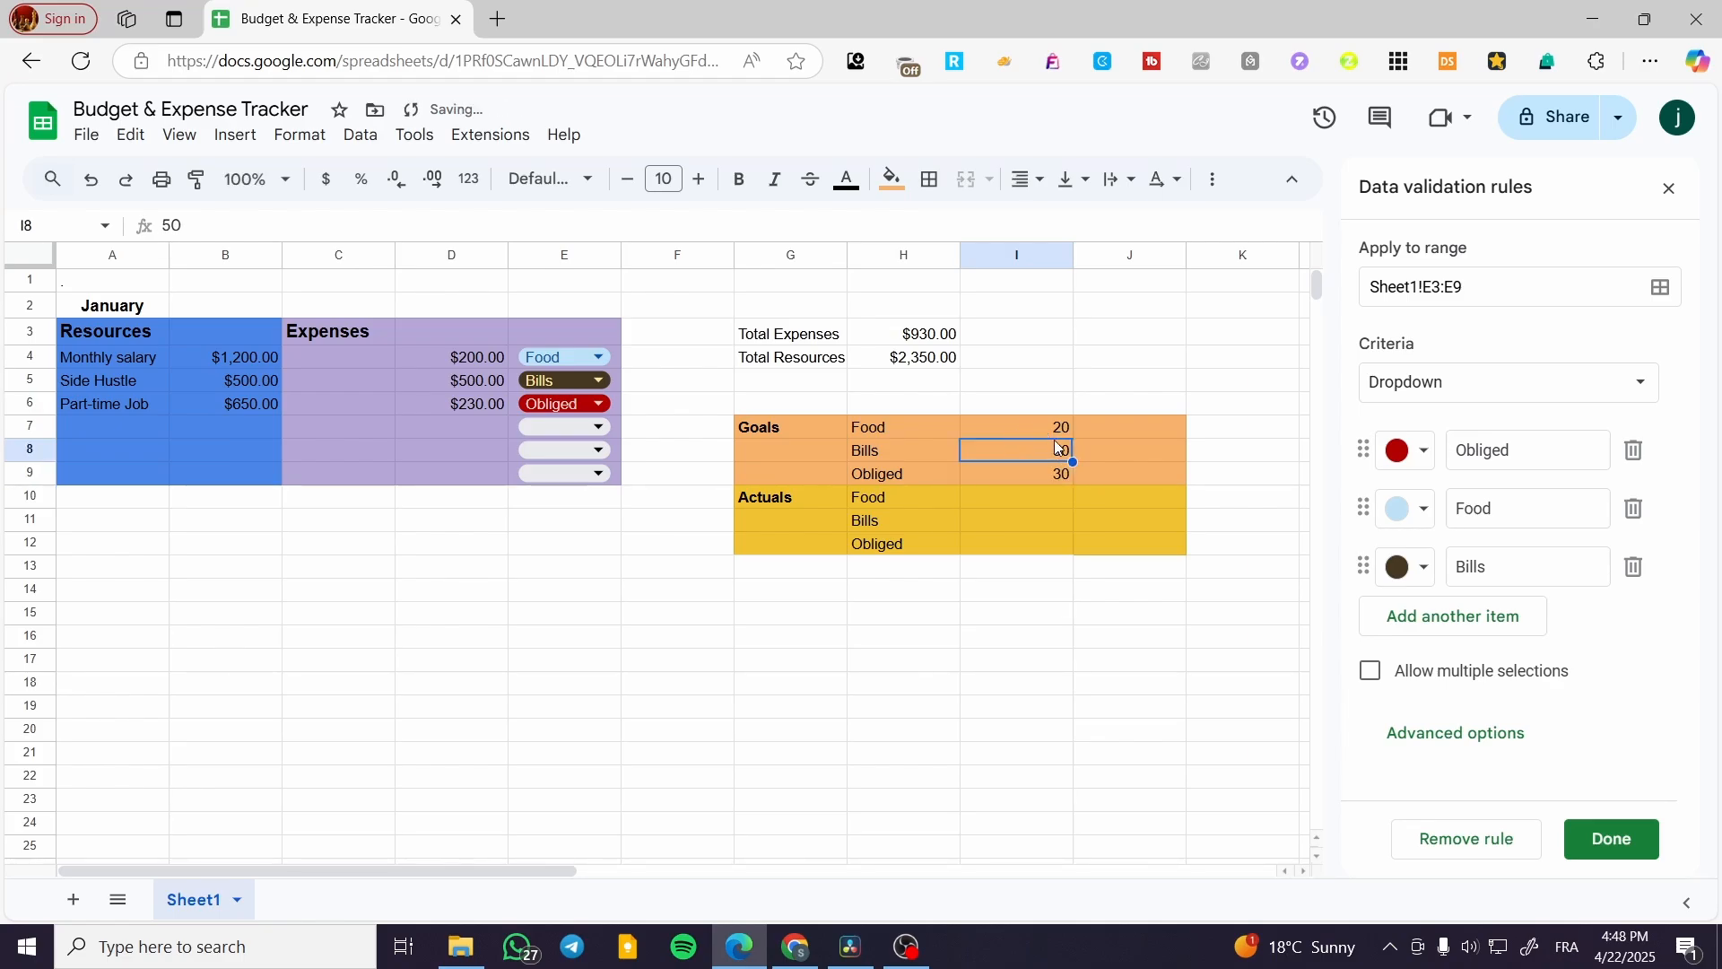
{"action": "left_click_drag", "start_coordinate": [1055, 427], "coordinate": [1049, 473]}
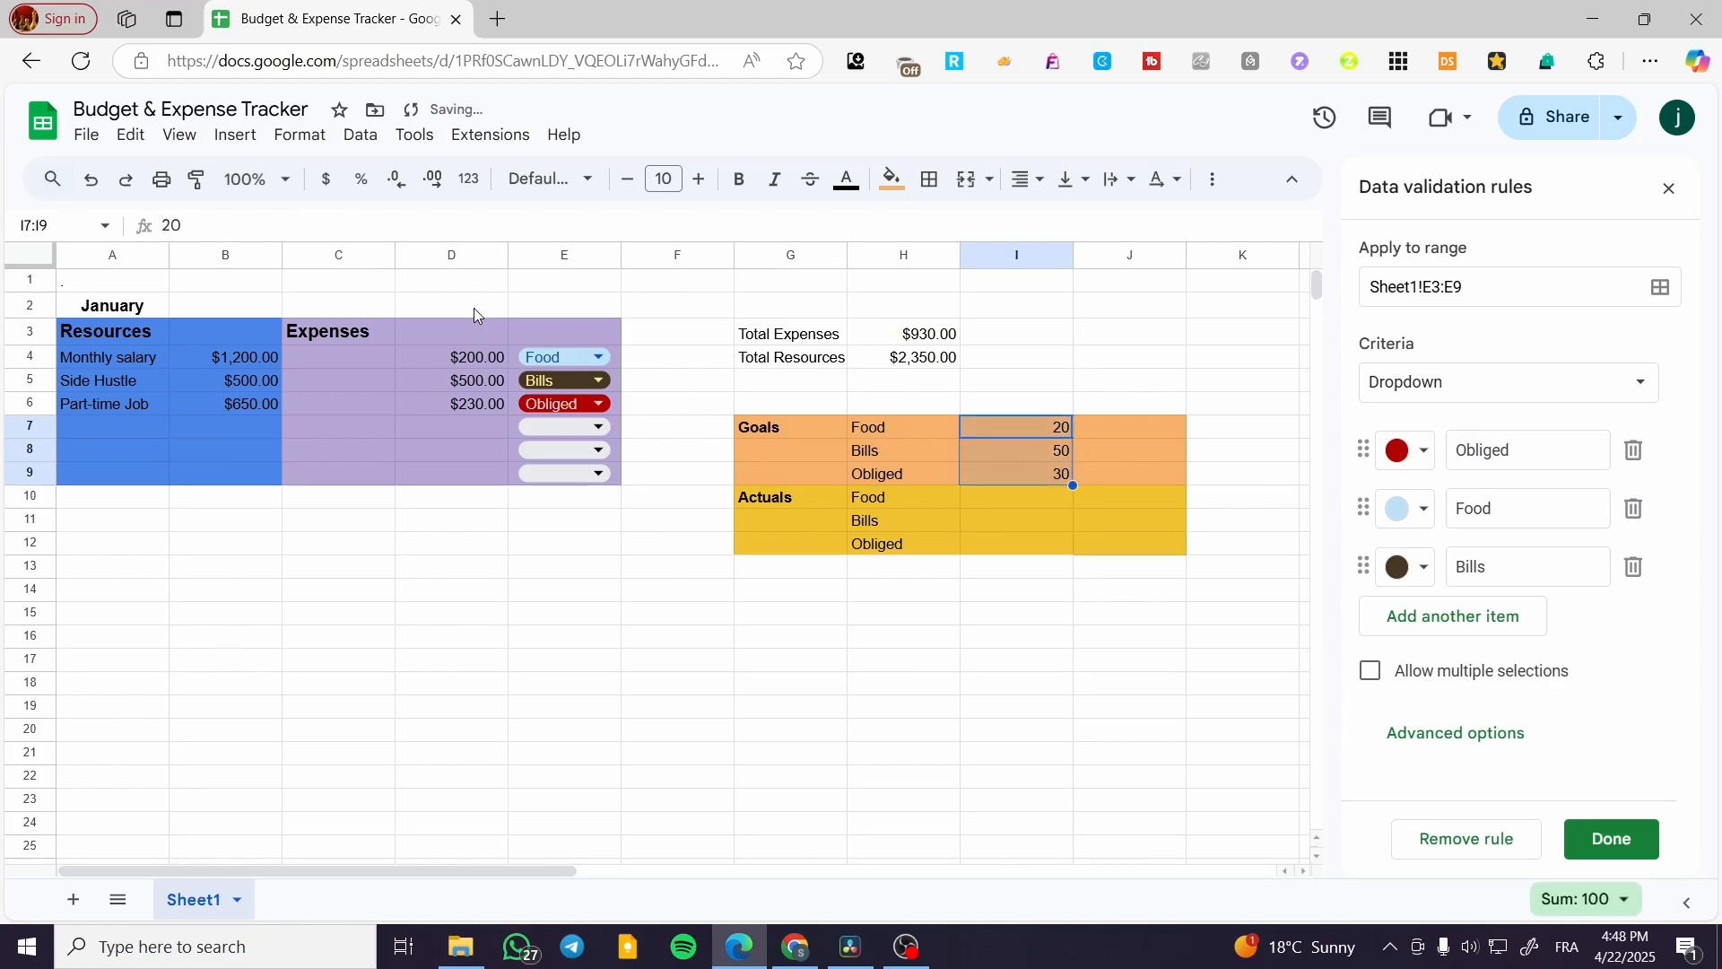
{"action": "left_click", "coordinate": [362, 182]}
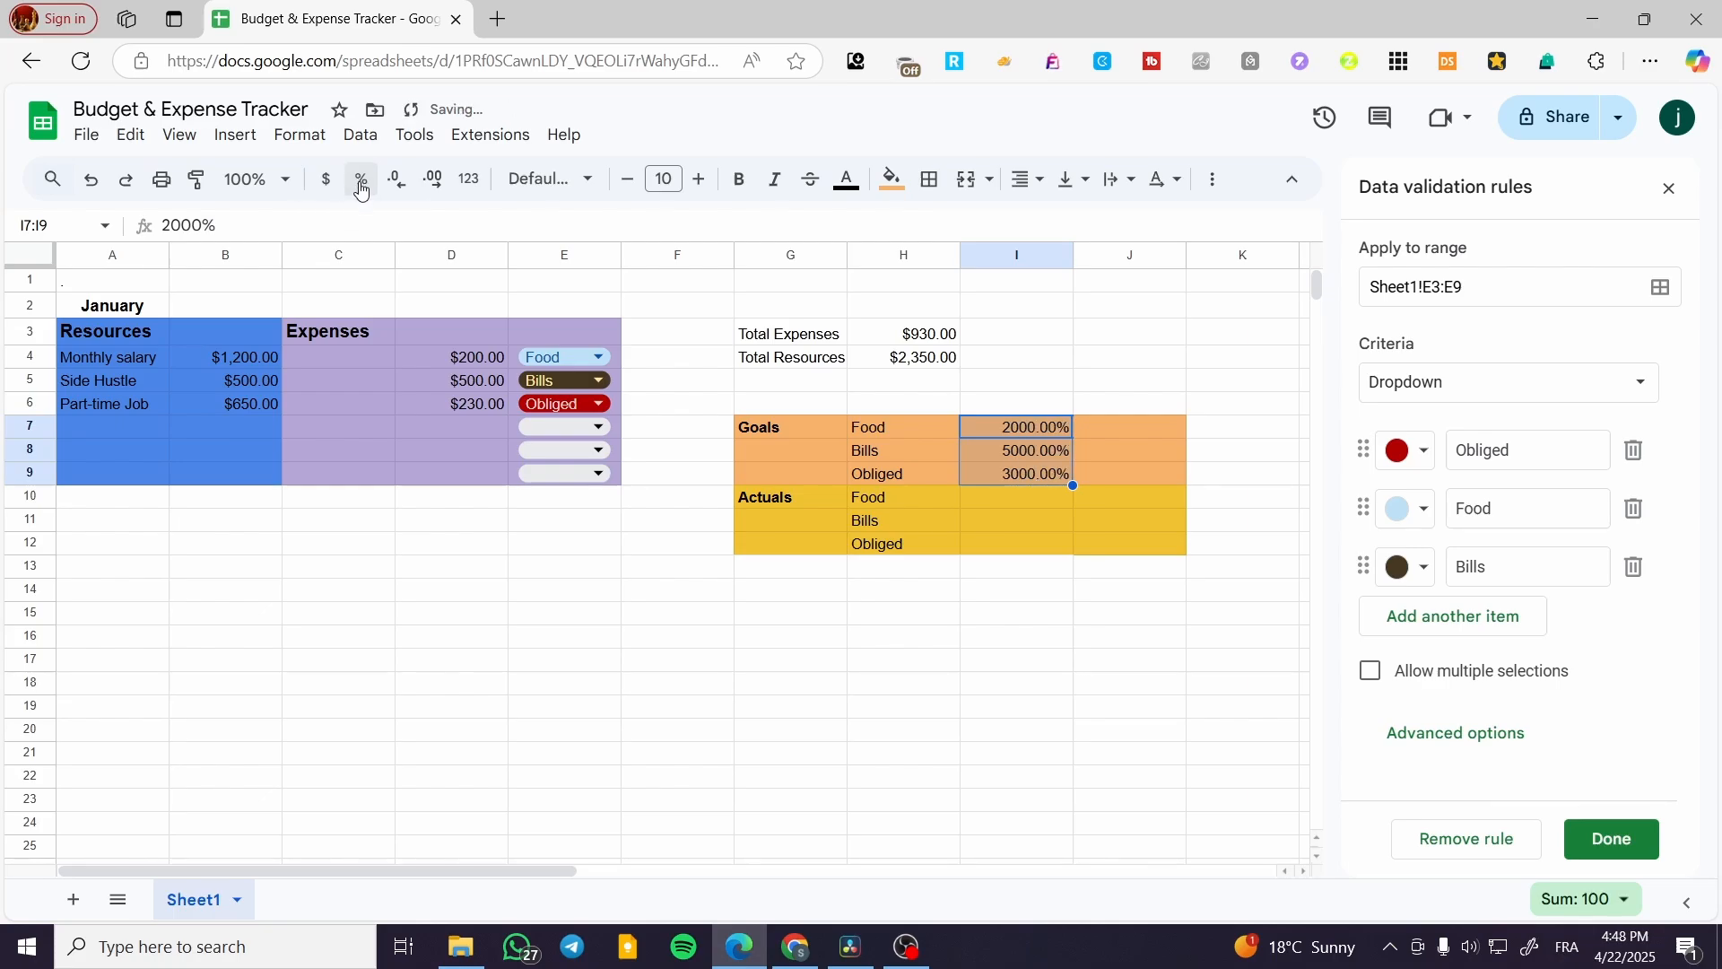
Clear the goal values from cells I7 to I9.
{"action": "double_click", "coordinate": [1052, 430]}
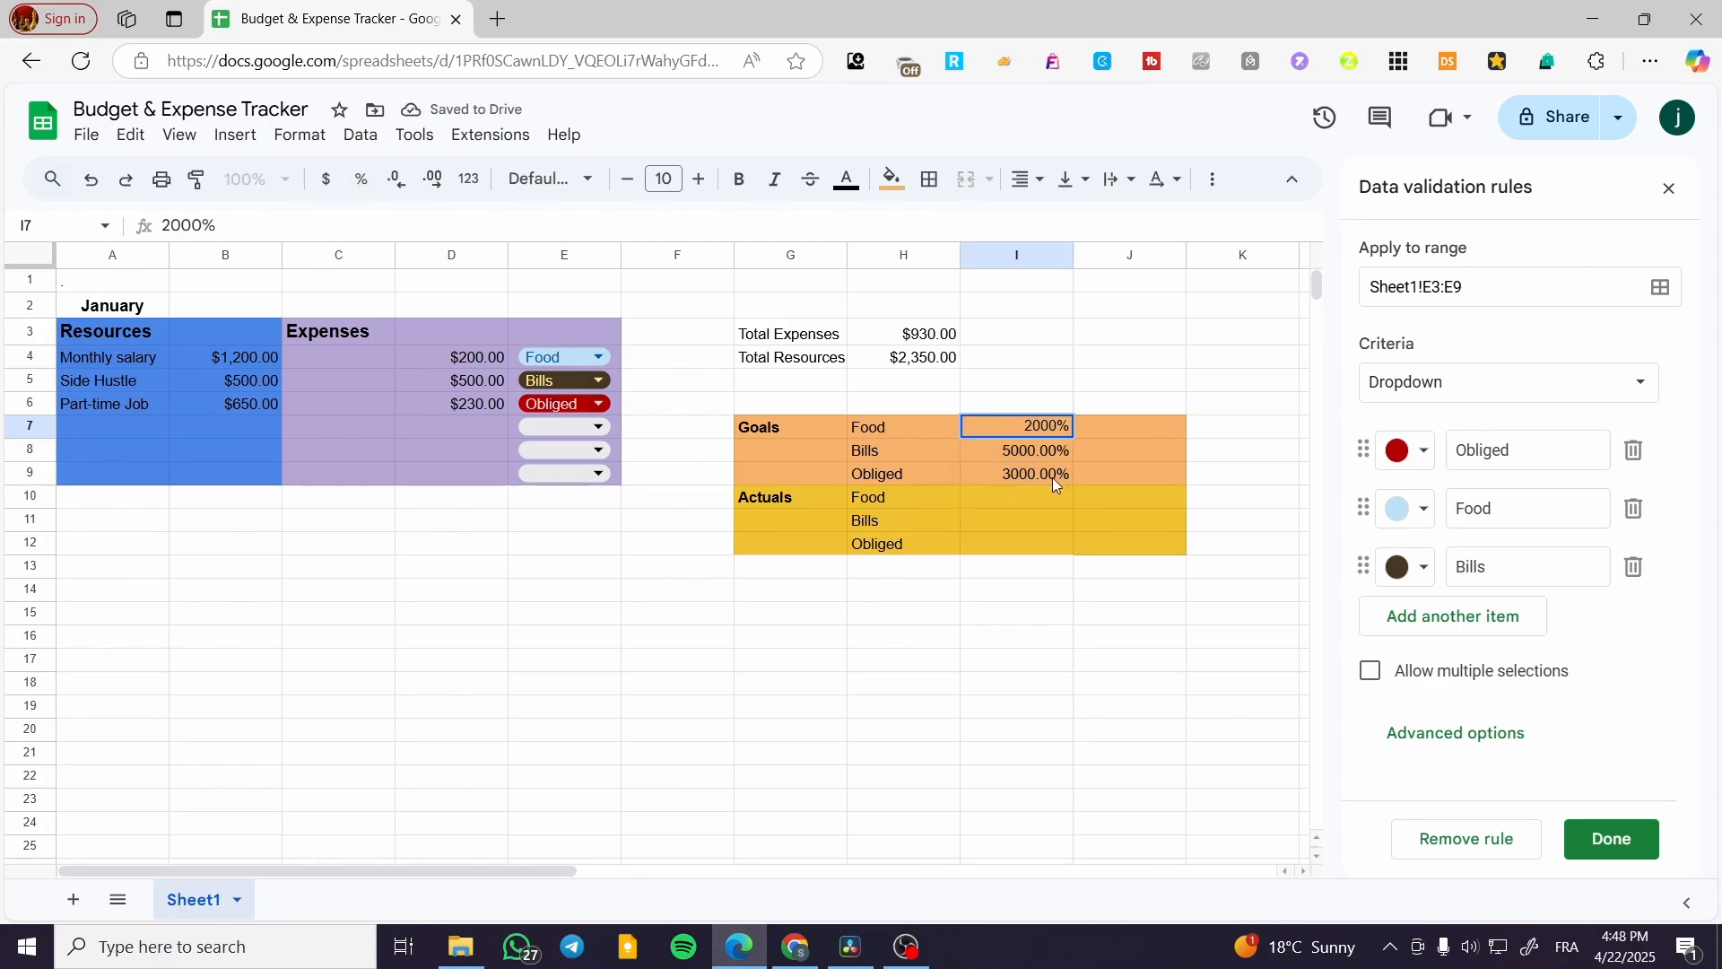
{"action": "left_click", "coordinate": [1052, 478]}
{"action": "left_click", "coordinate": [1036, 427]}
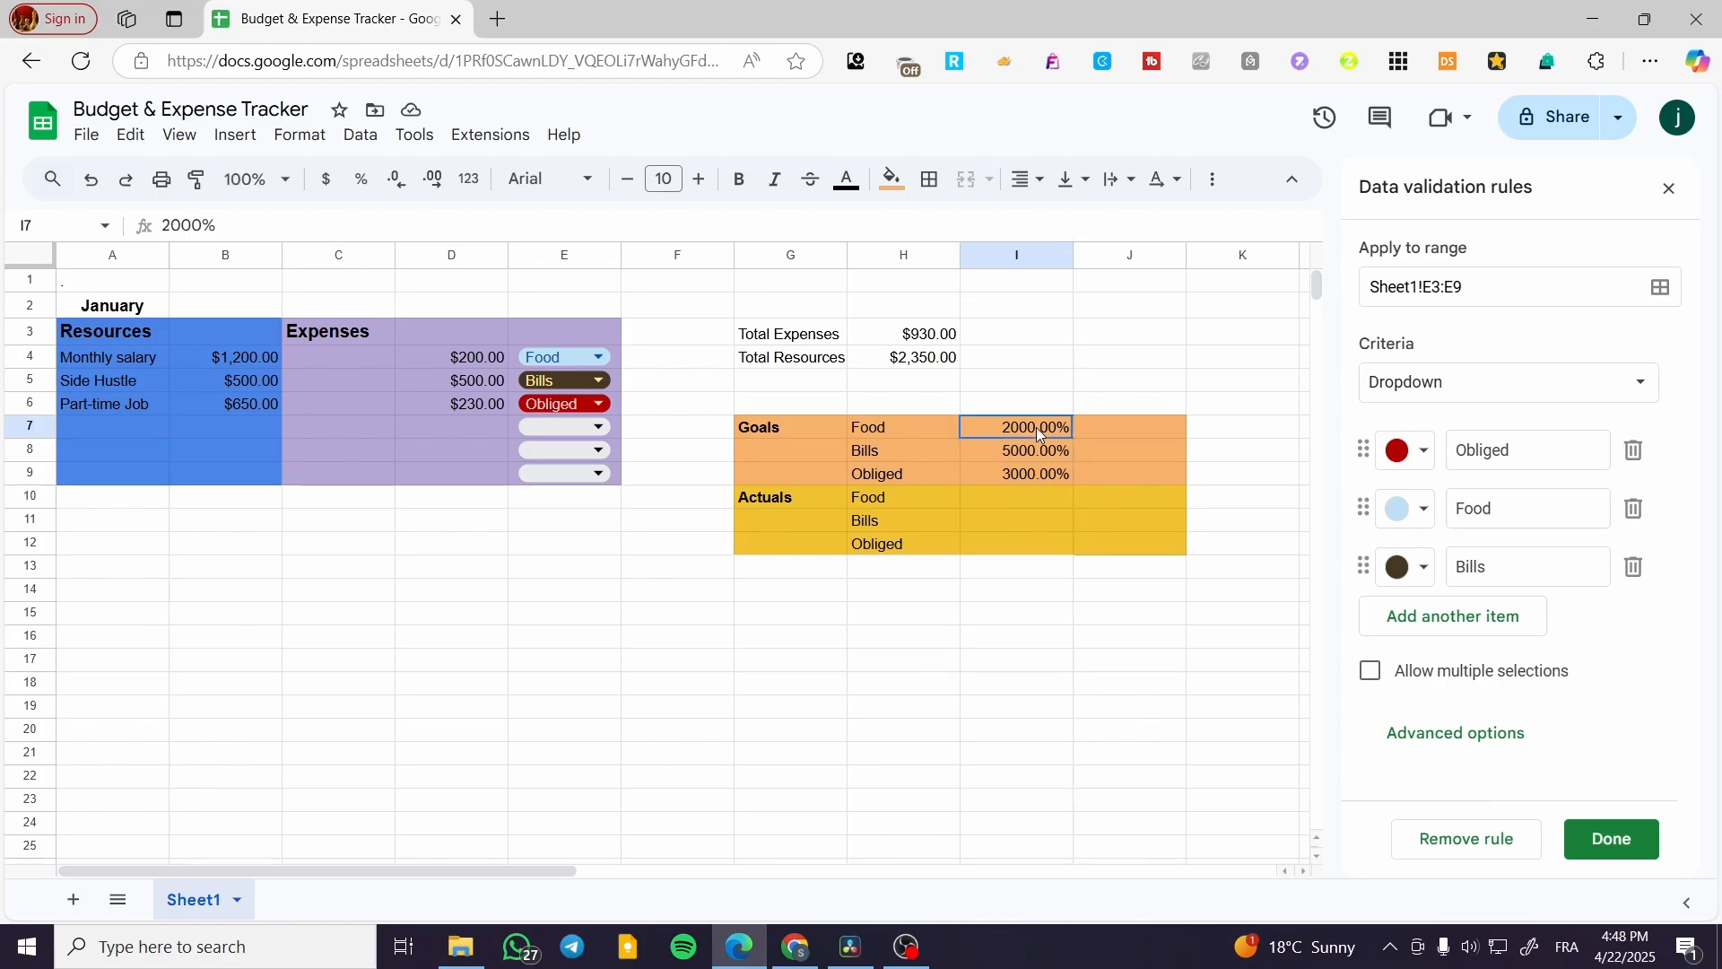
{"action": "left_click_drag", "start_coordinate": [1036, 427], "coordinate": [1034, 470]}
{"action": "key", "text": "Delete"}
Enter goal percentages of 30% for Food, 20% for Bills and 50% for Obliged in cells I7 to I9.
{"action": "left_click", "coordinate": [1031, 427]}
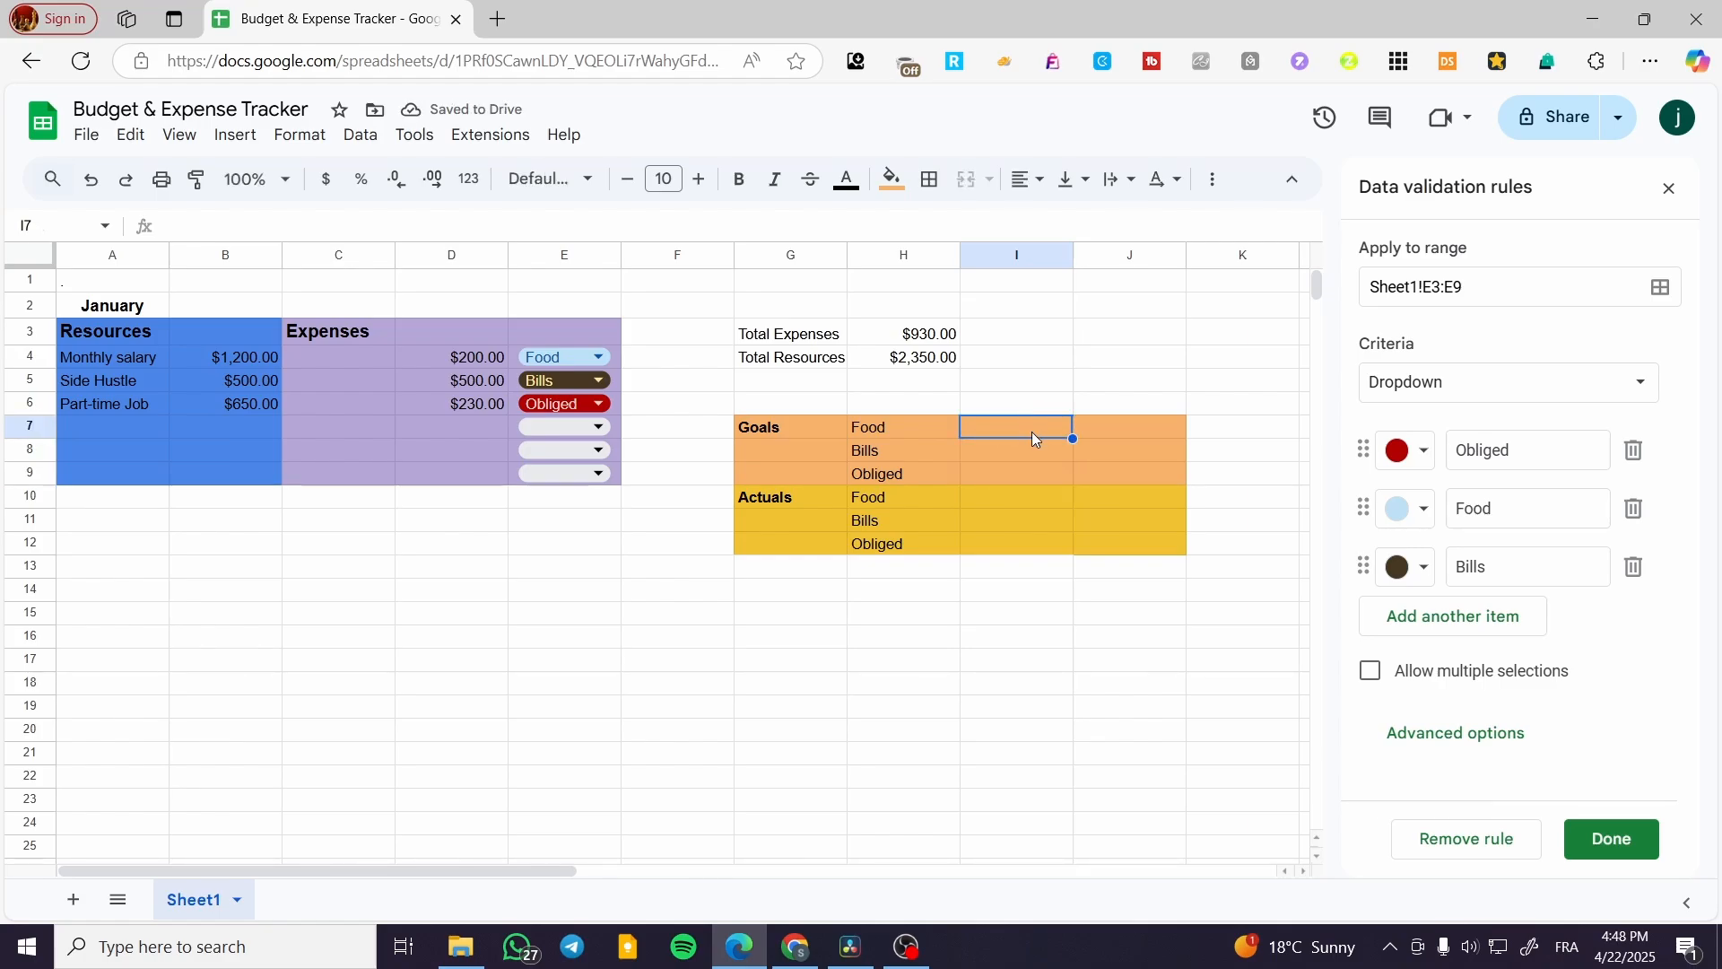
{"action": "type", "text": "5%"}
{"action": "type", "text": "0"}
{"action": "key", "text": "BackSpace"}
{"action": "key", "text": "BackSpace"}
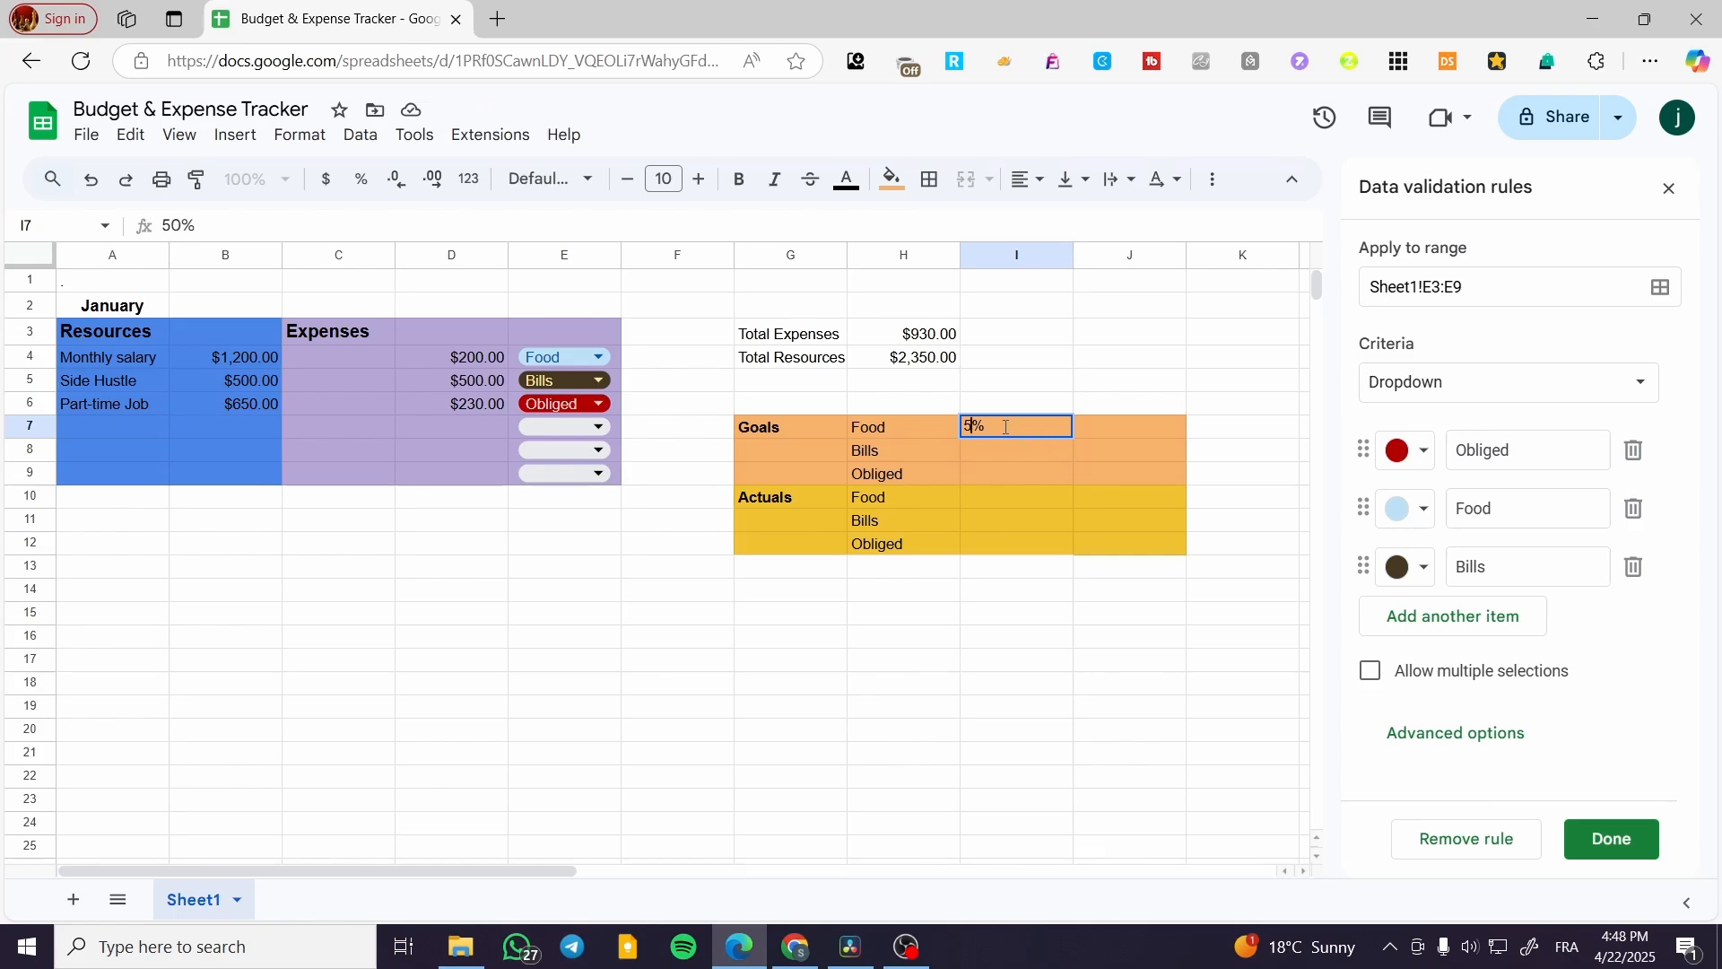
{"action": "type", "text": "30"}
{"action": "left_click", "coordinate": [1004, 451]}
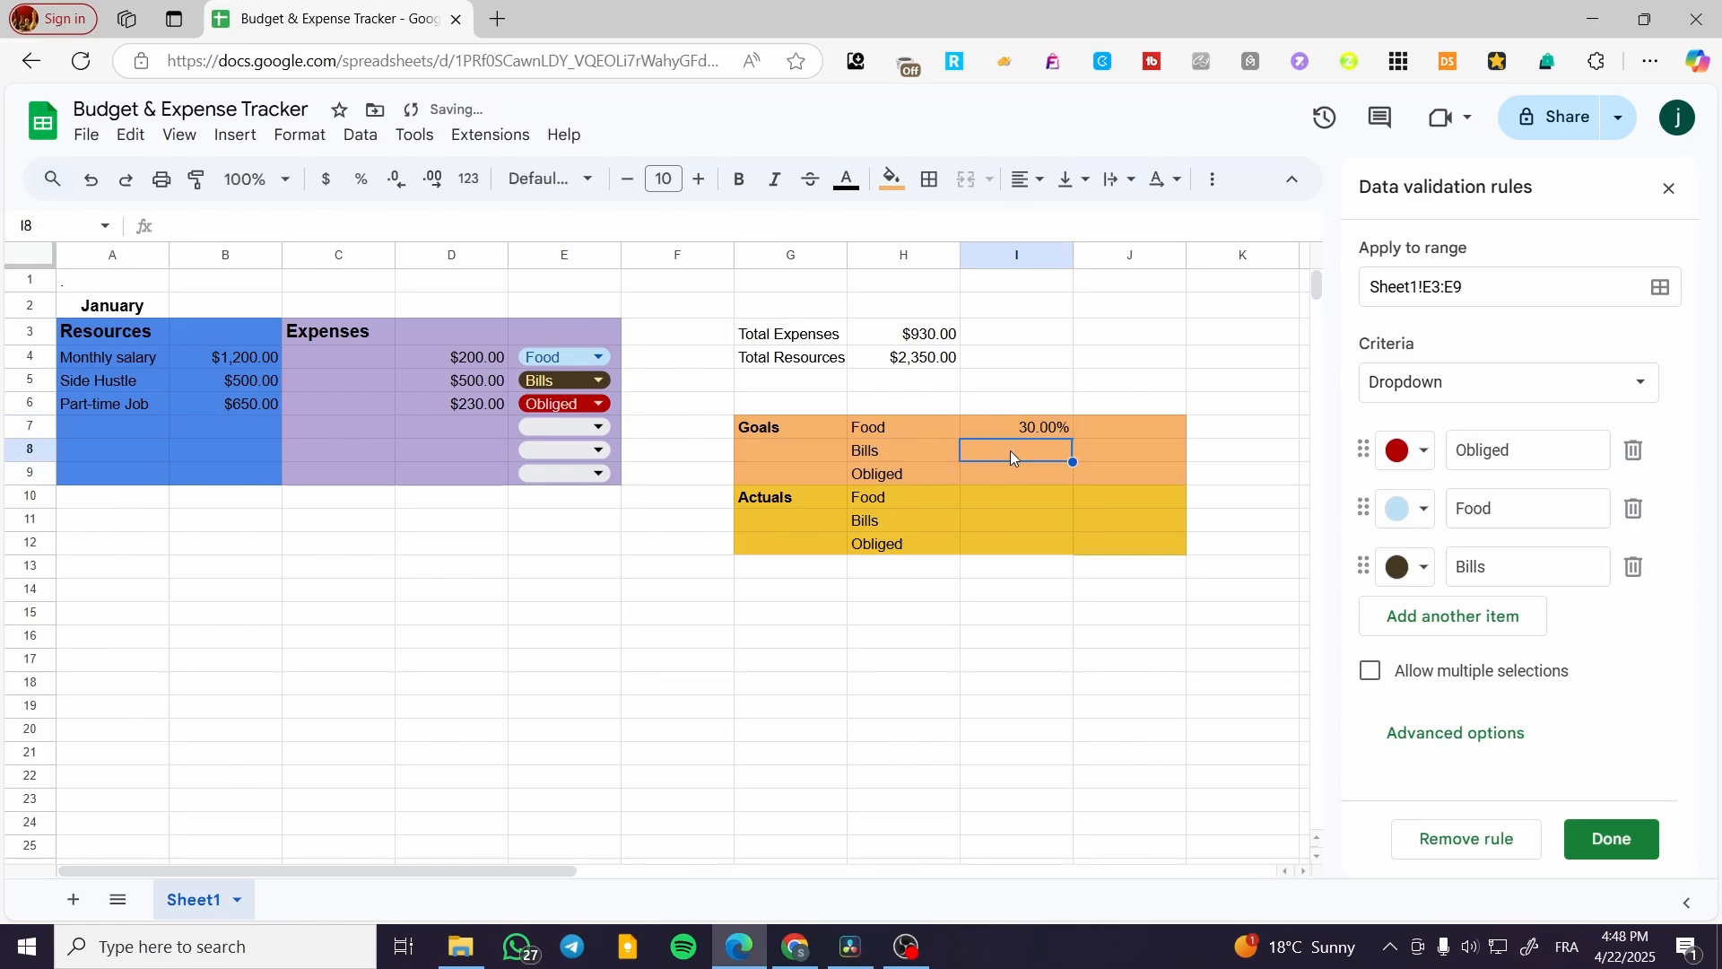
{"action": "type", "text": "20"}
{"action": "left_click", "coordinate": [1009, 479]}
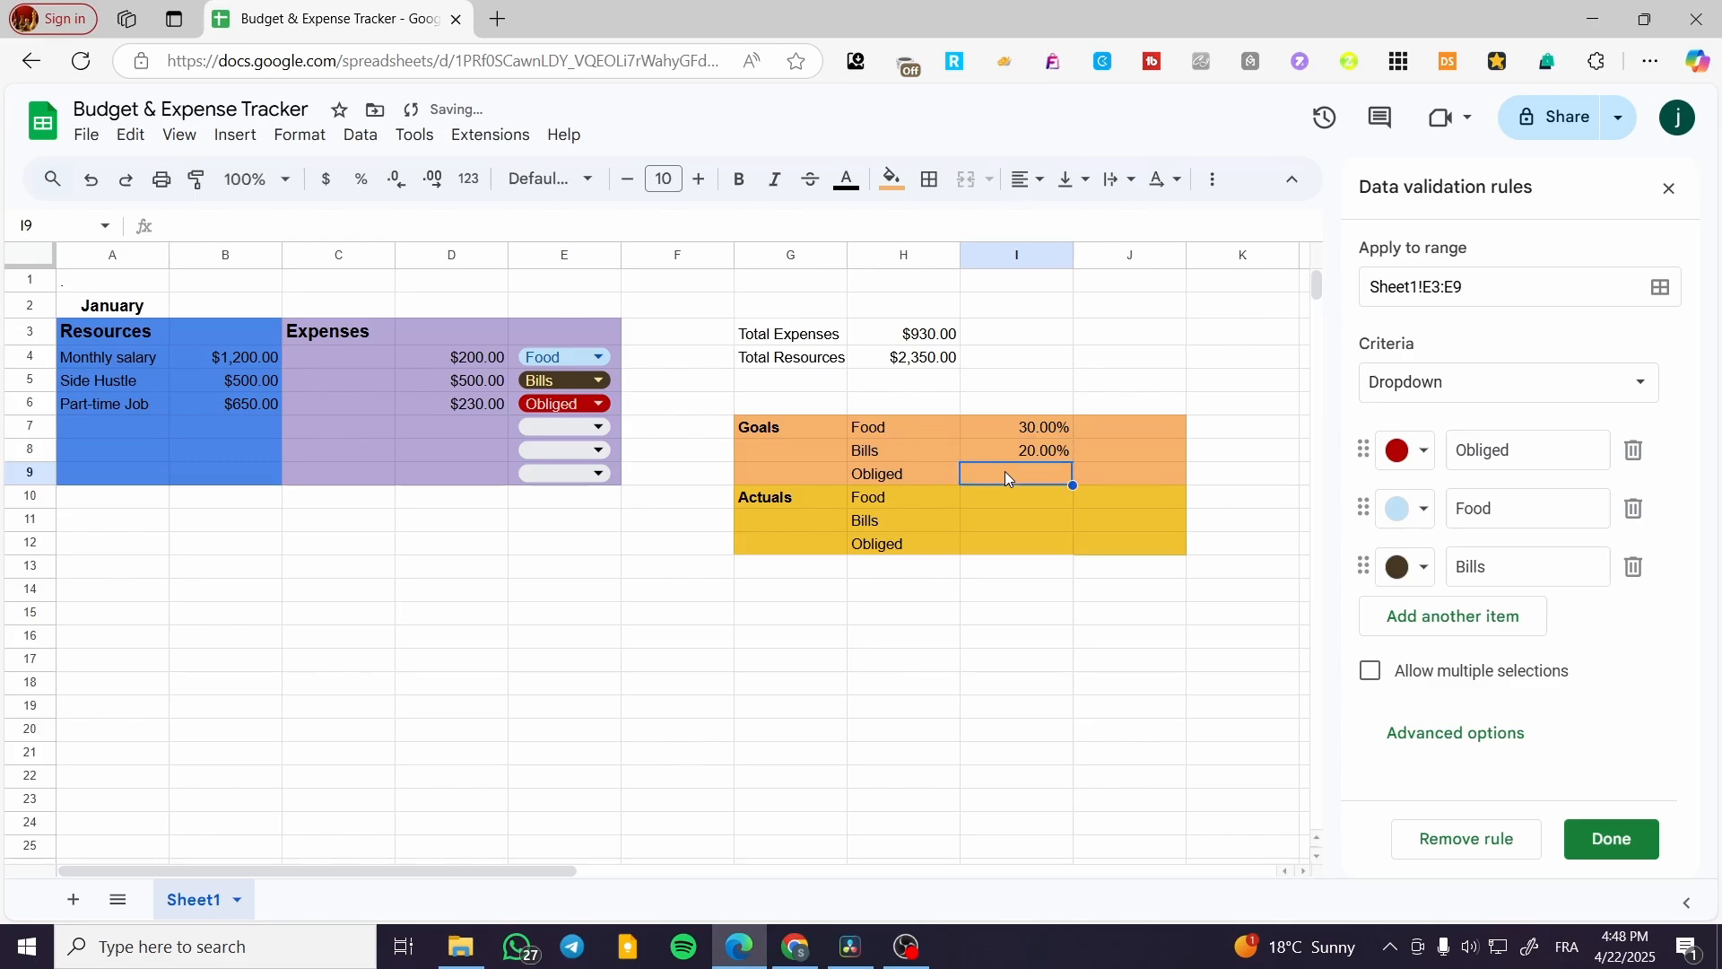
{"action": "double_click", "coordinate": [1036, 423]}
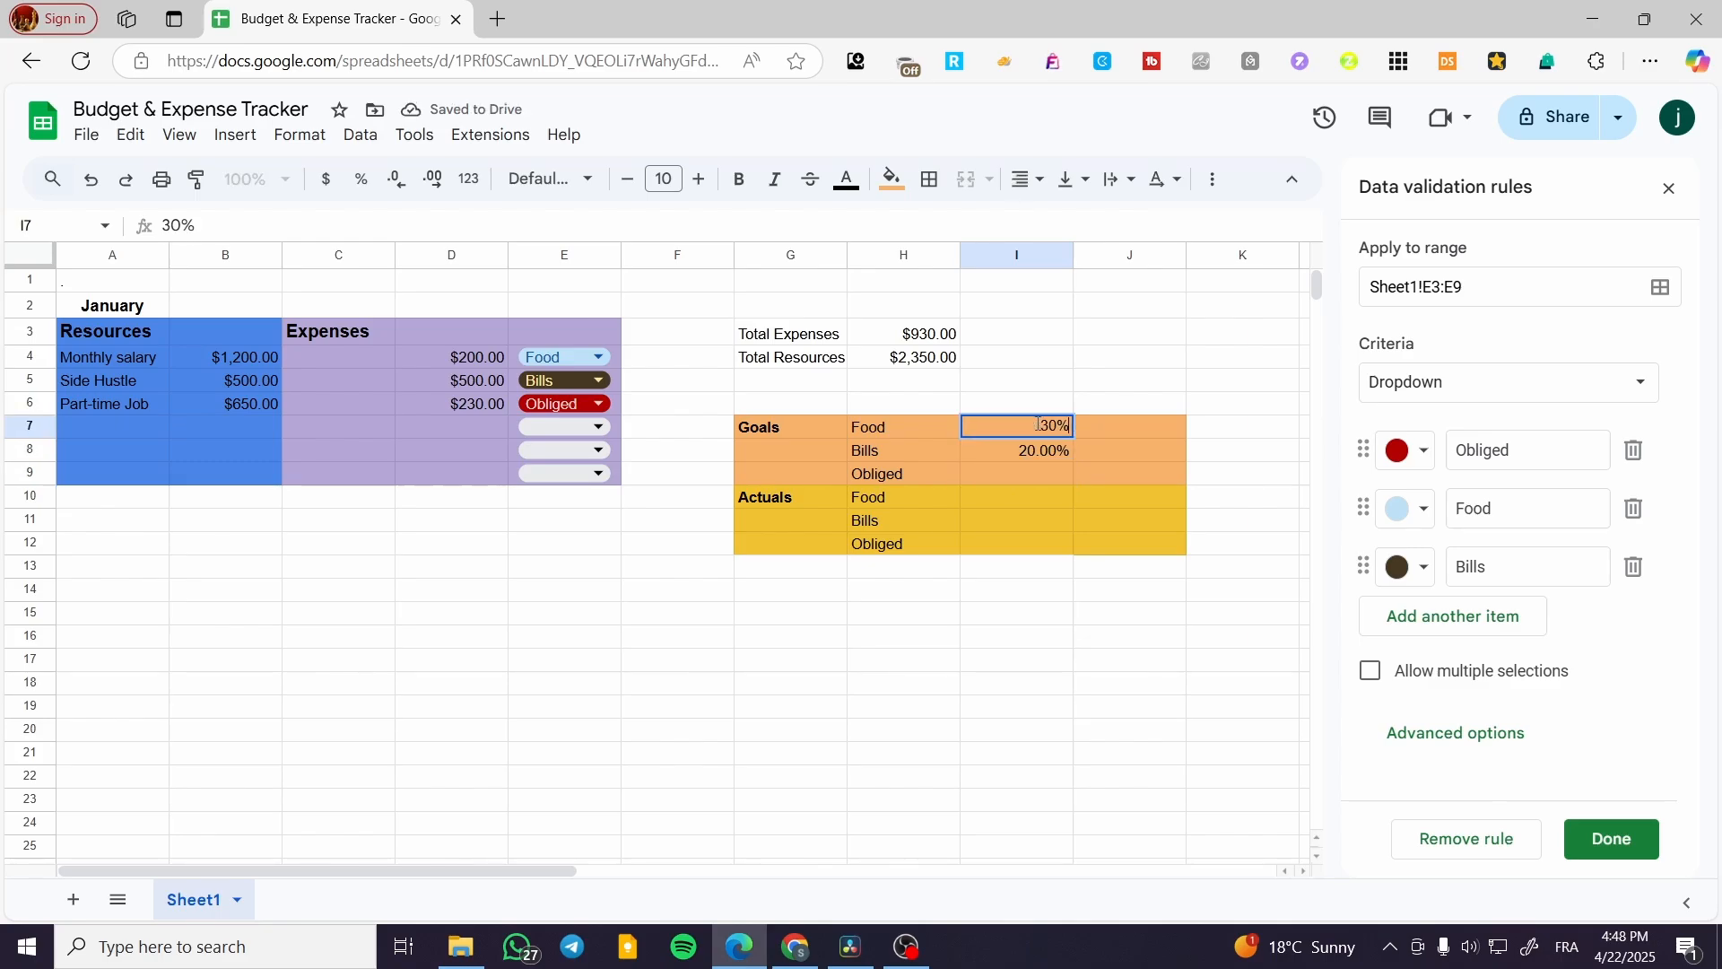
{"action": "left_click", "coordinate": [1024, 477]}
{"action": "type", "text": "50"}
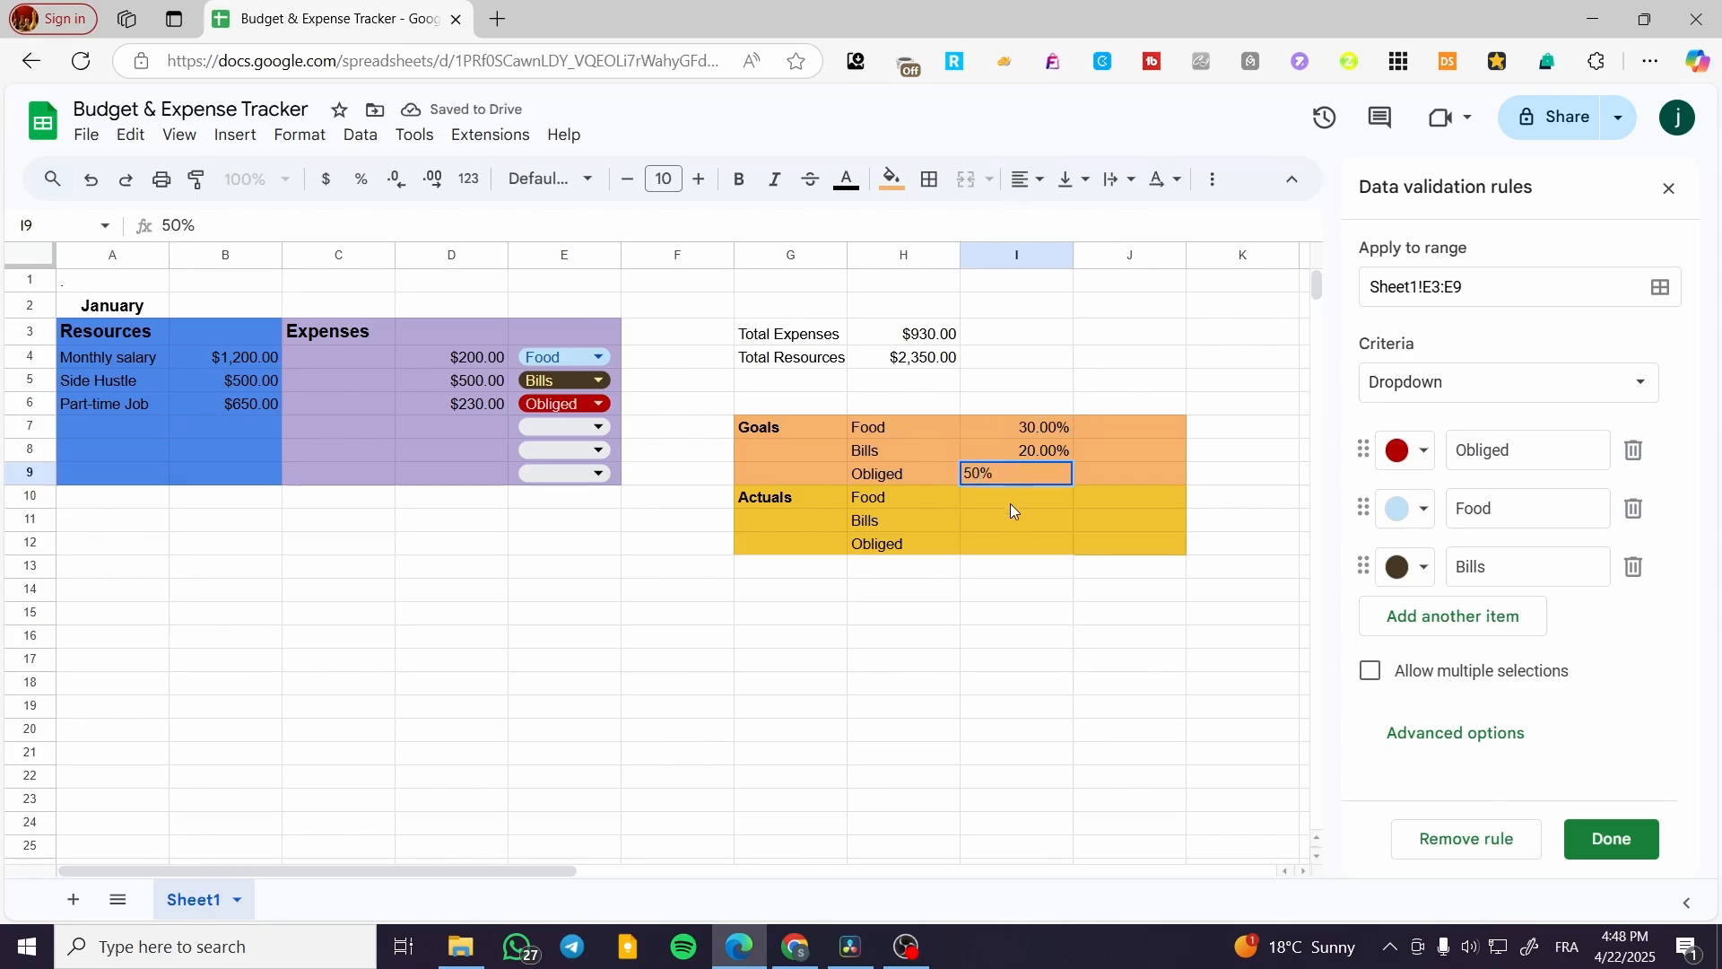
{"action": "key", "text": "Return"}
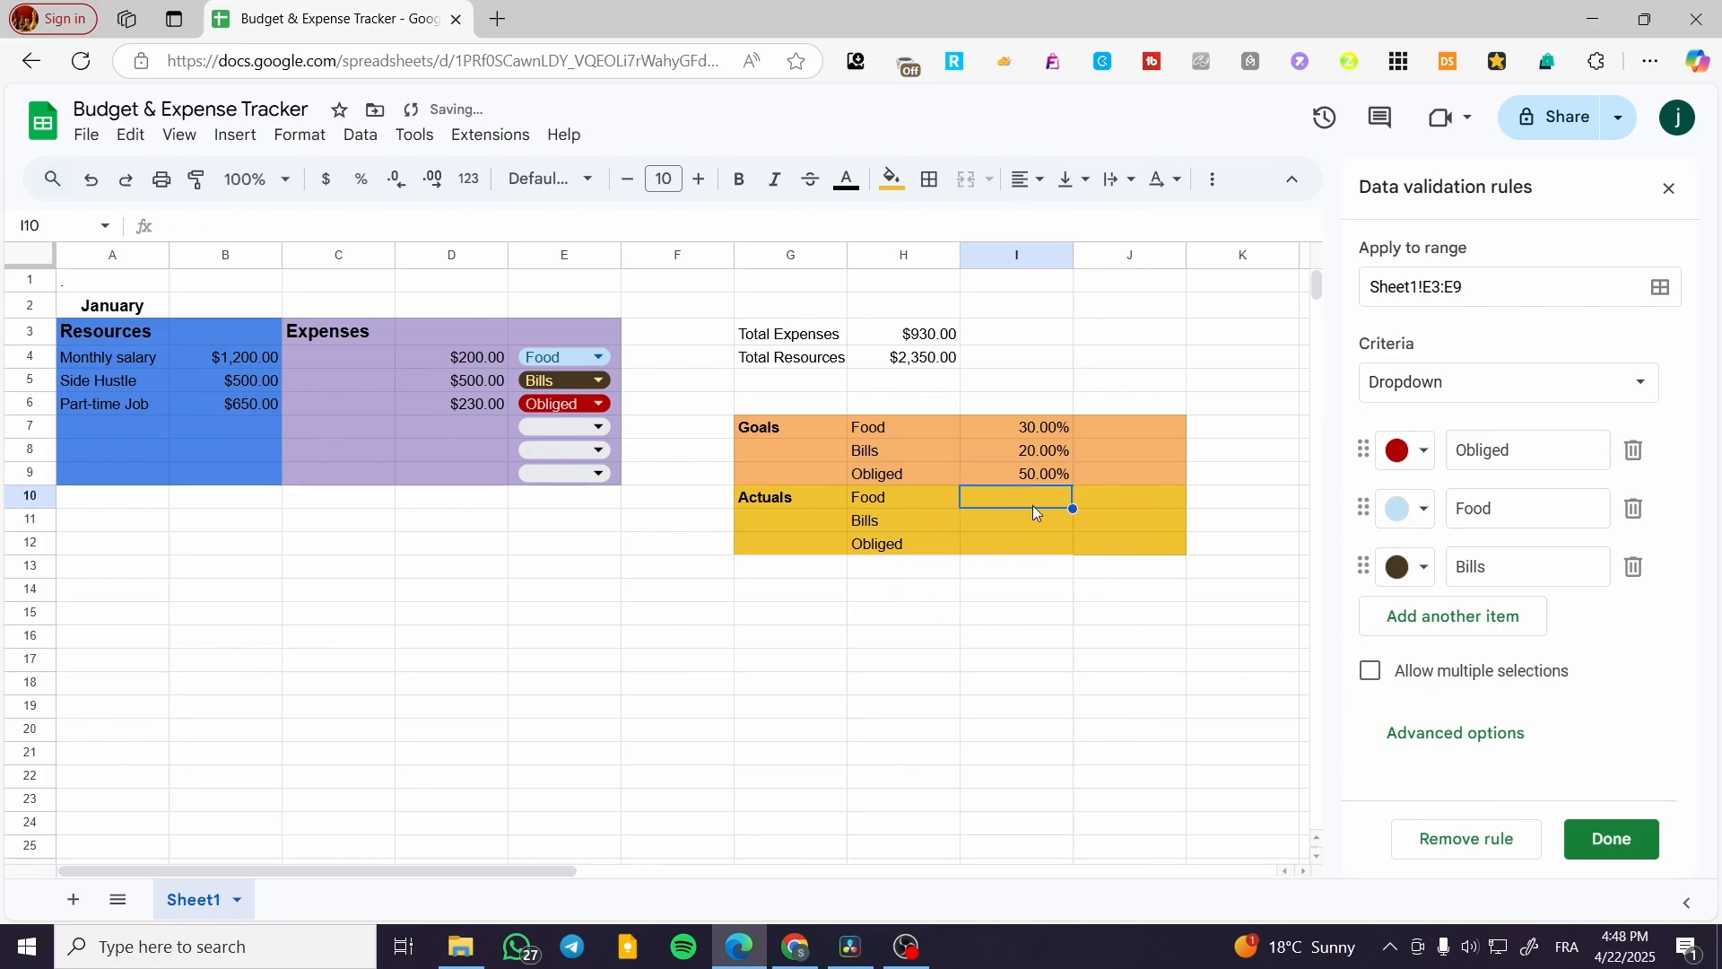
{"action": "left_click", "coordinate": [1144, 429]}
{"action": "double_click", "coordinate": [1144, 424]}
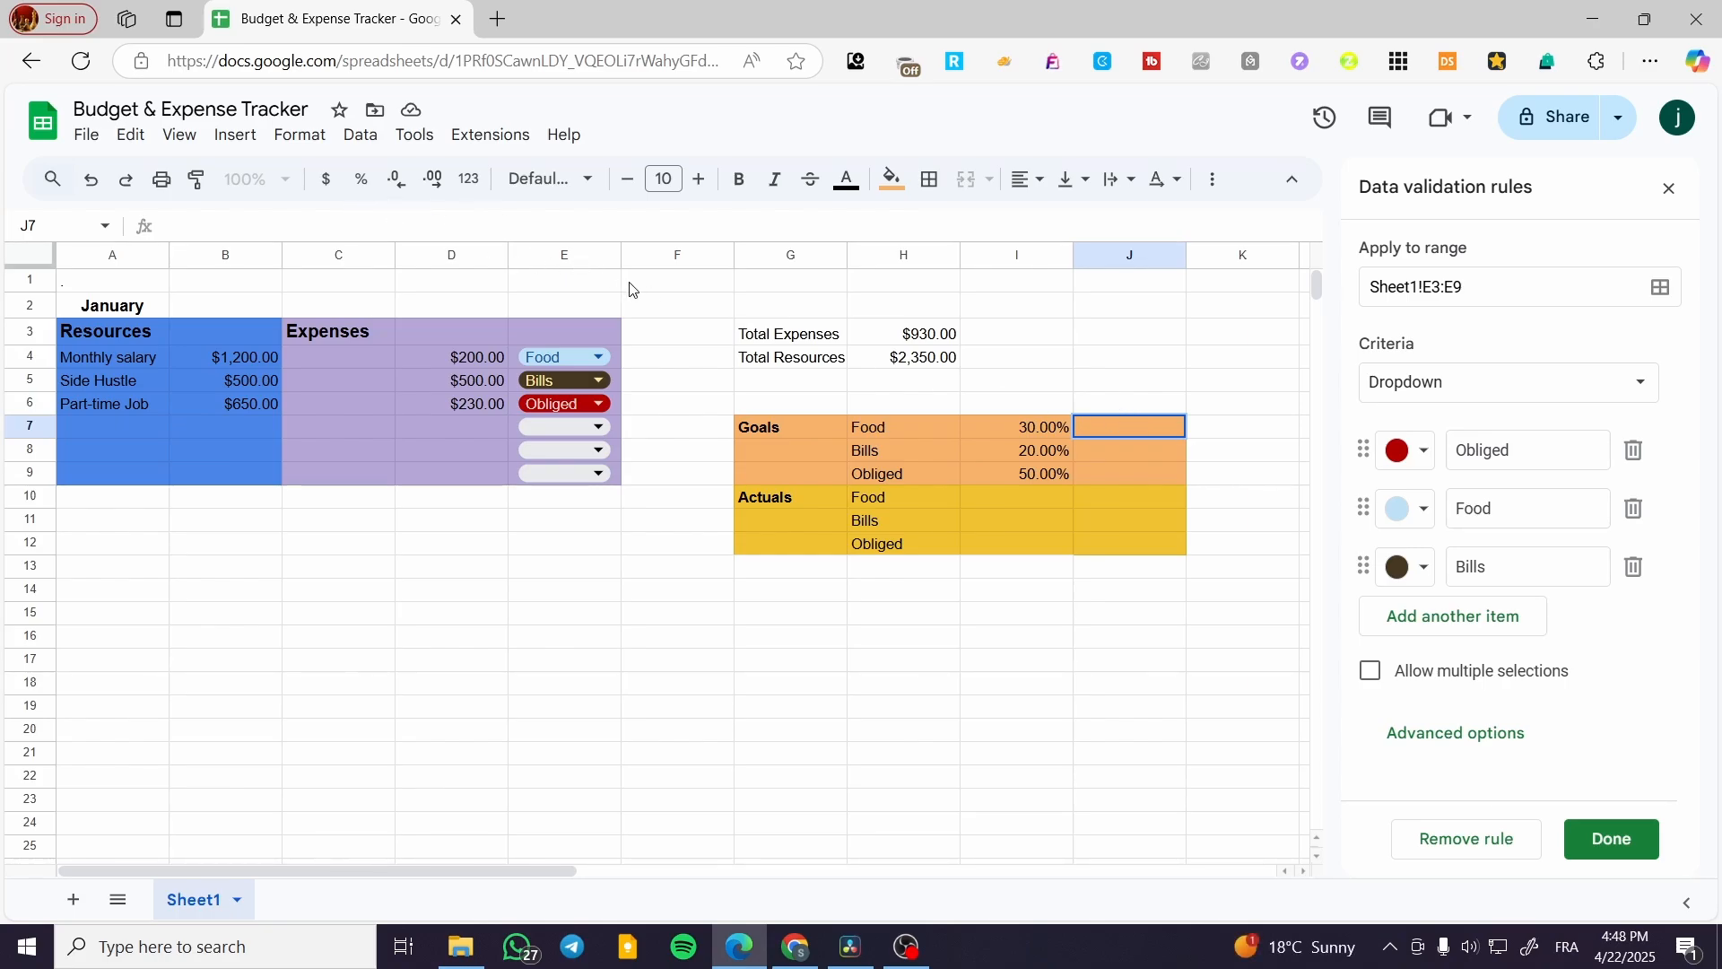
{"action": "type", "text": "="}
{"action": "key", "text": "ctrl+z"}
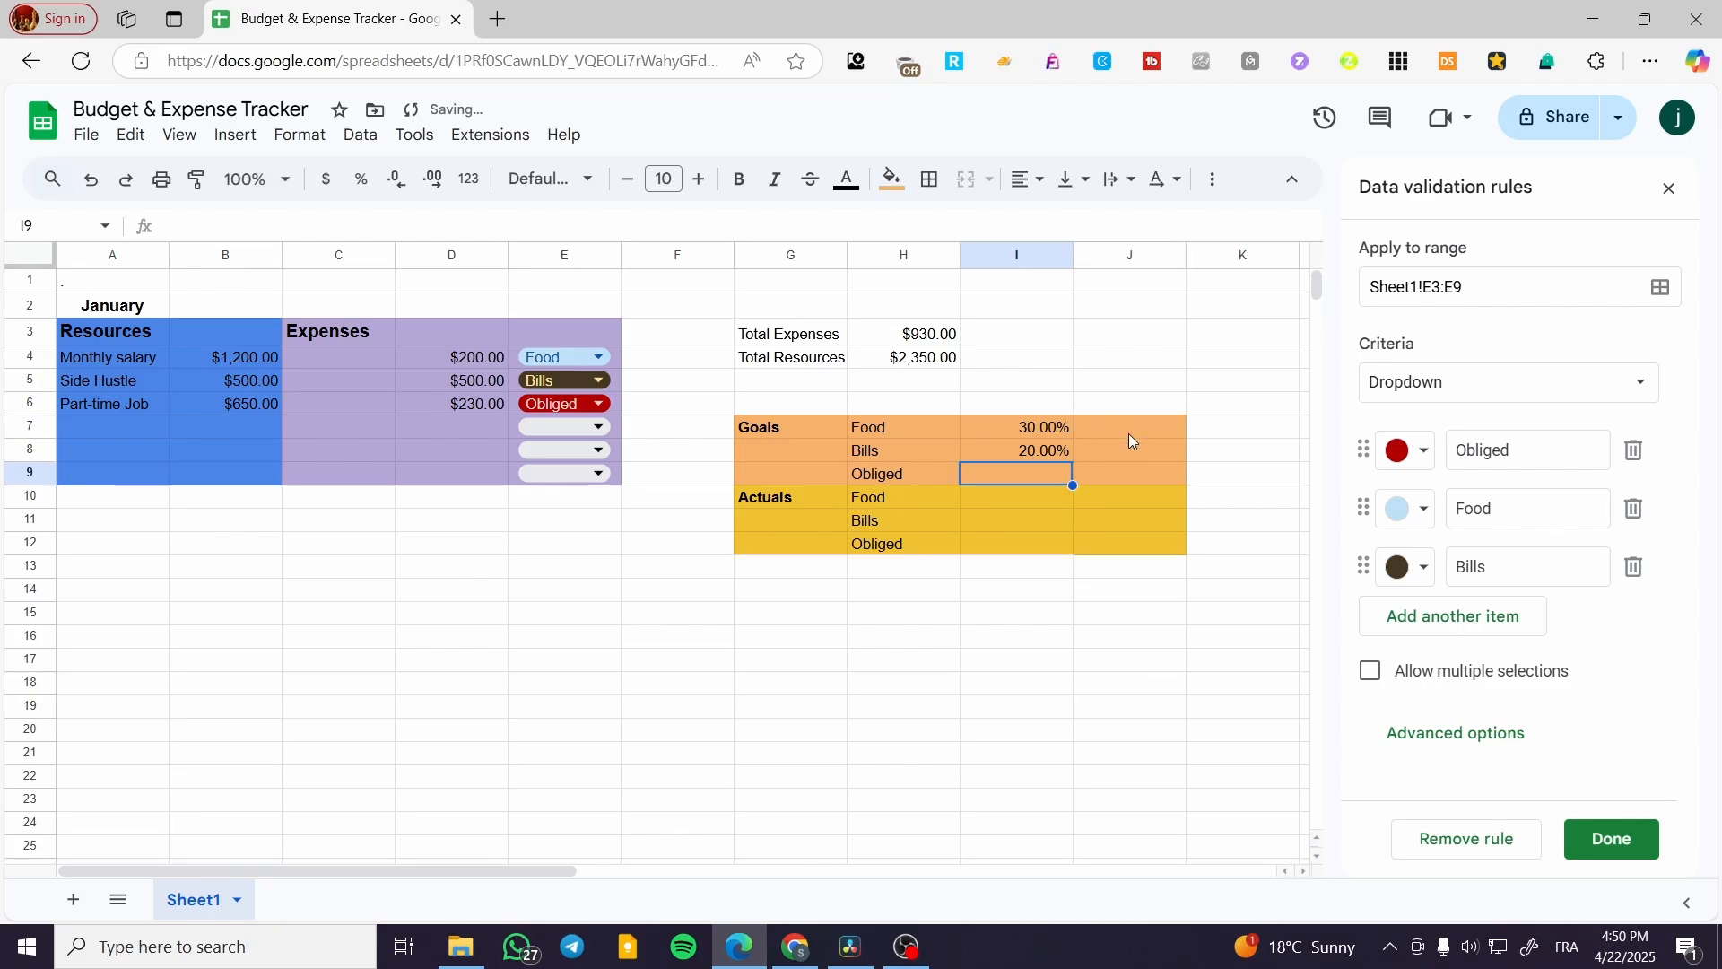
{"action": "left_click", "coordinate": [1129, 429]}
{"action": "key", "text": "ctrl+z"}
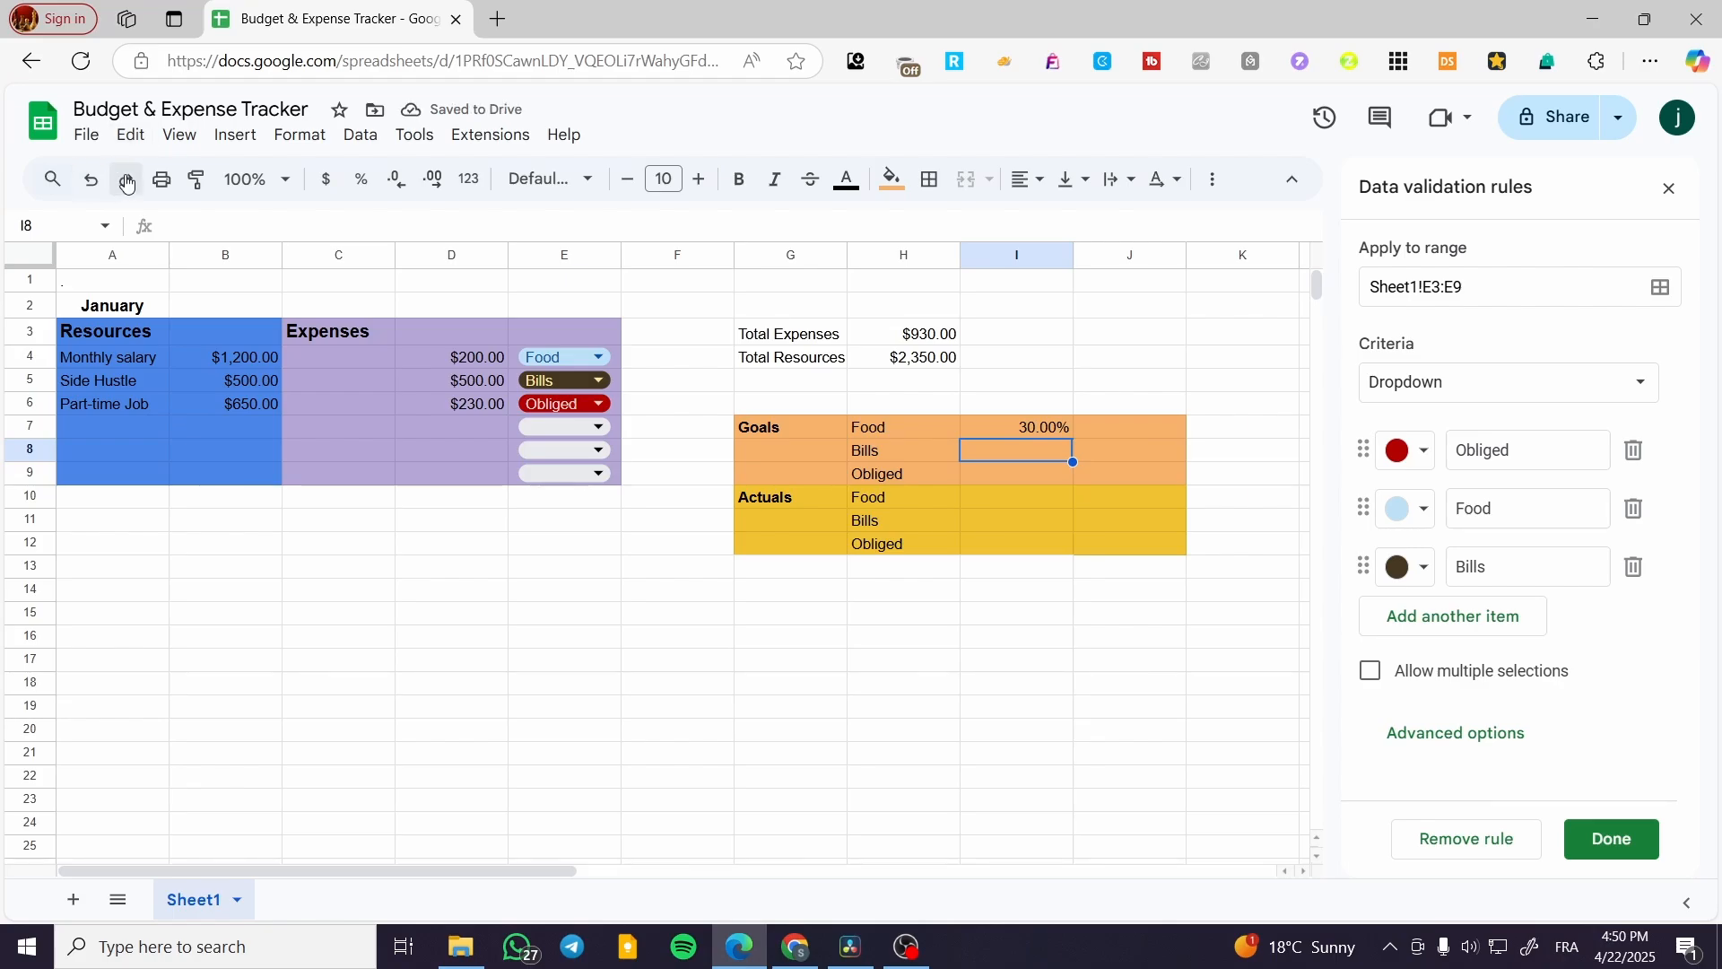
{"action": "left_click", "coordinate": [127, 180]}
{"action": "left_click", "coordinate": [127, 181]}
Calculate the Food goal amount in cell J7 from total resources and its percentage with the formula =H4*I7.
{"action": "left_click", "coordinate": [1103, 424]}
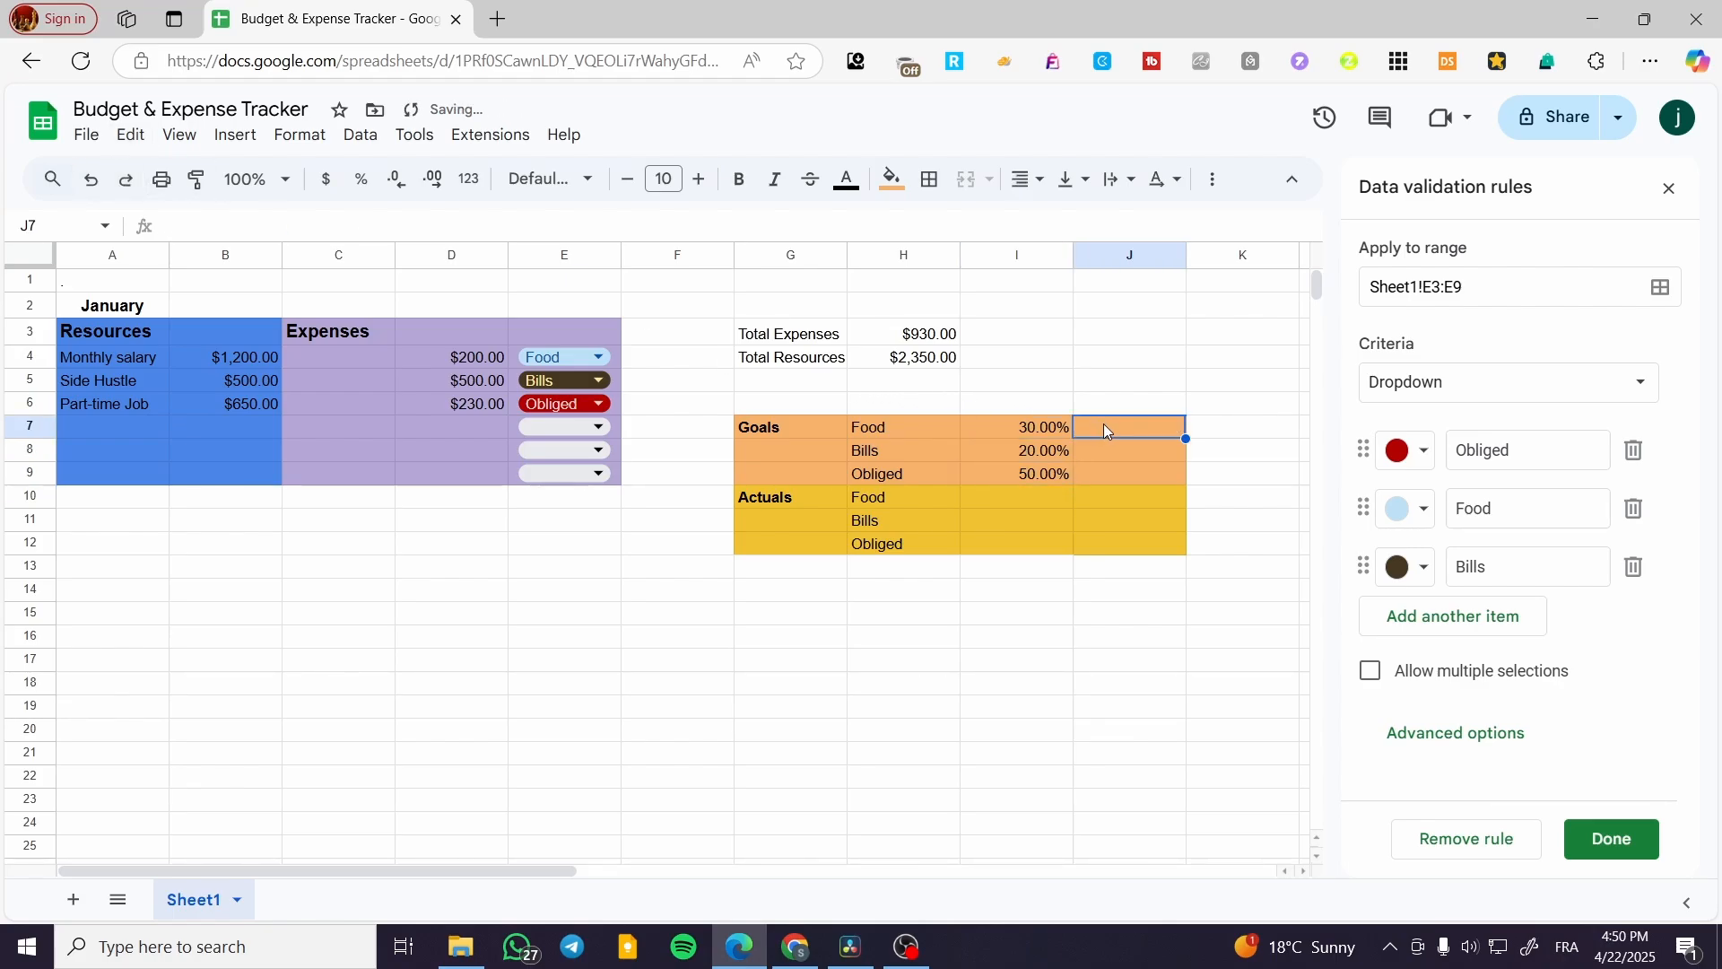
{"action": "type", "text": "="}
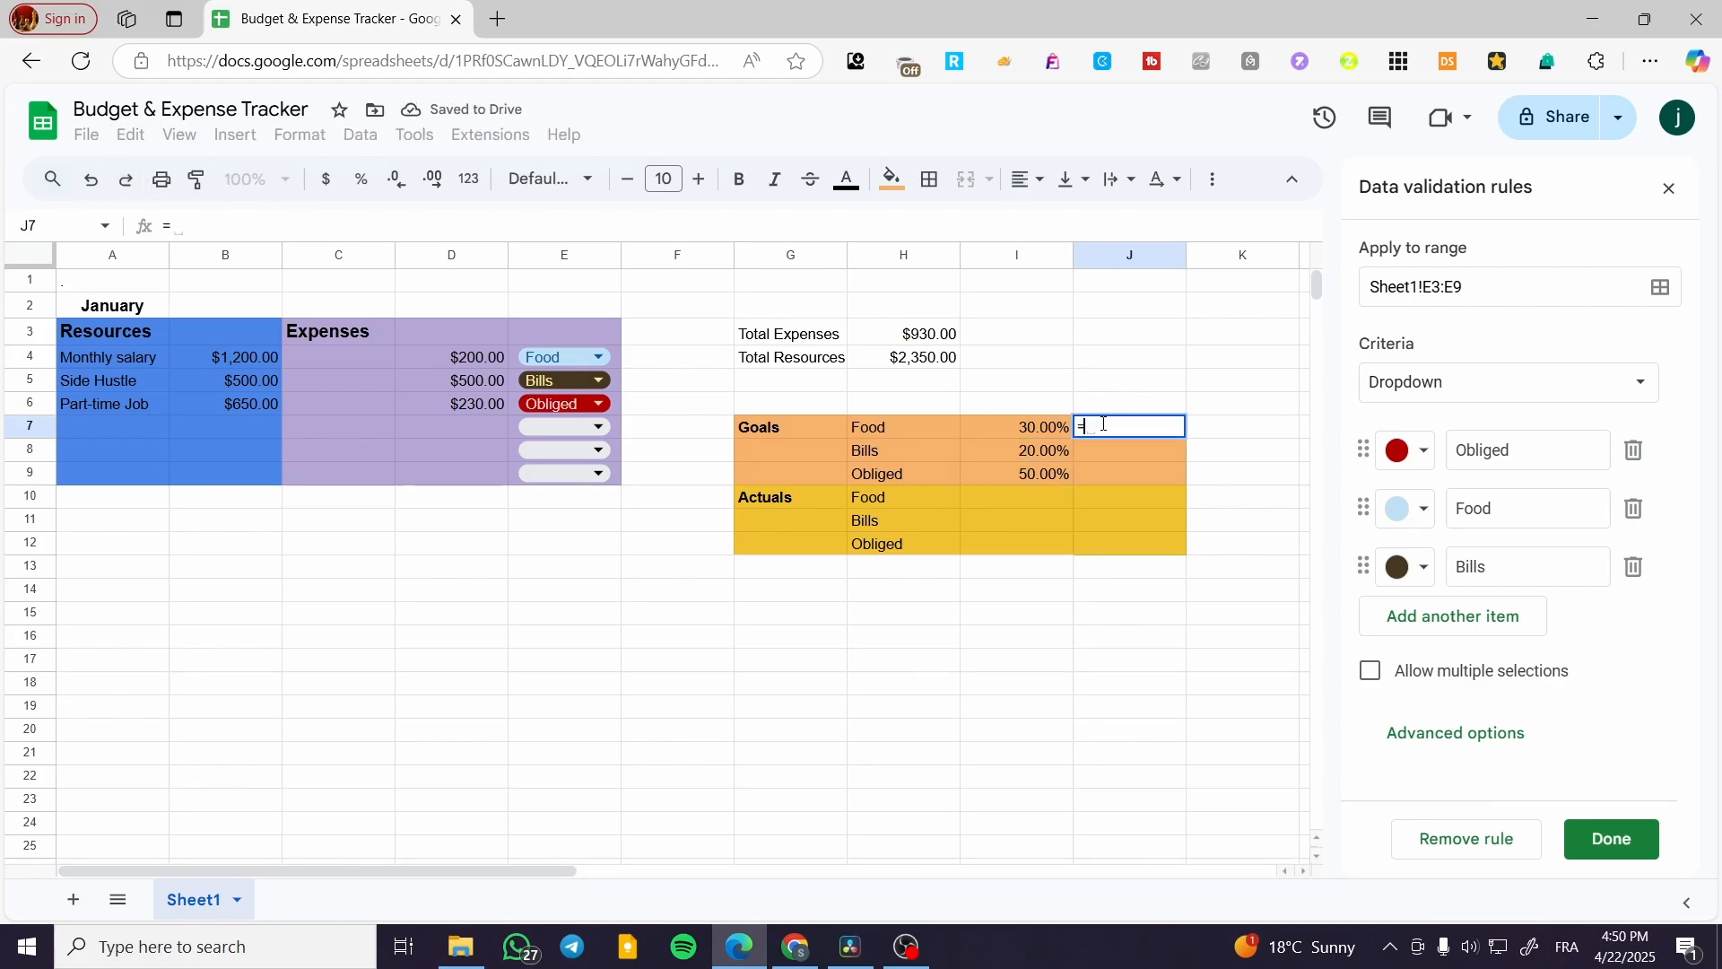
{"action": "left_click", "coordinate": [937, 361]}
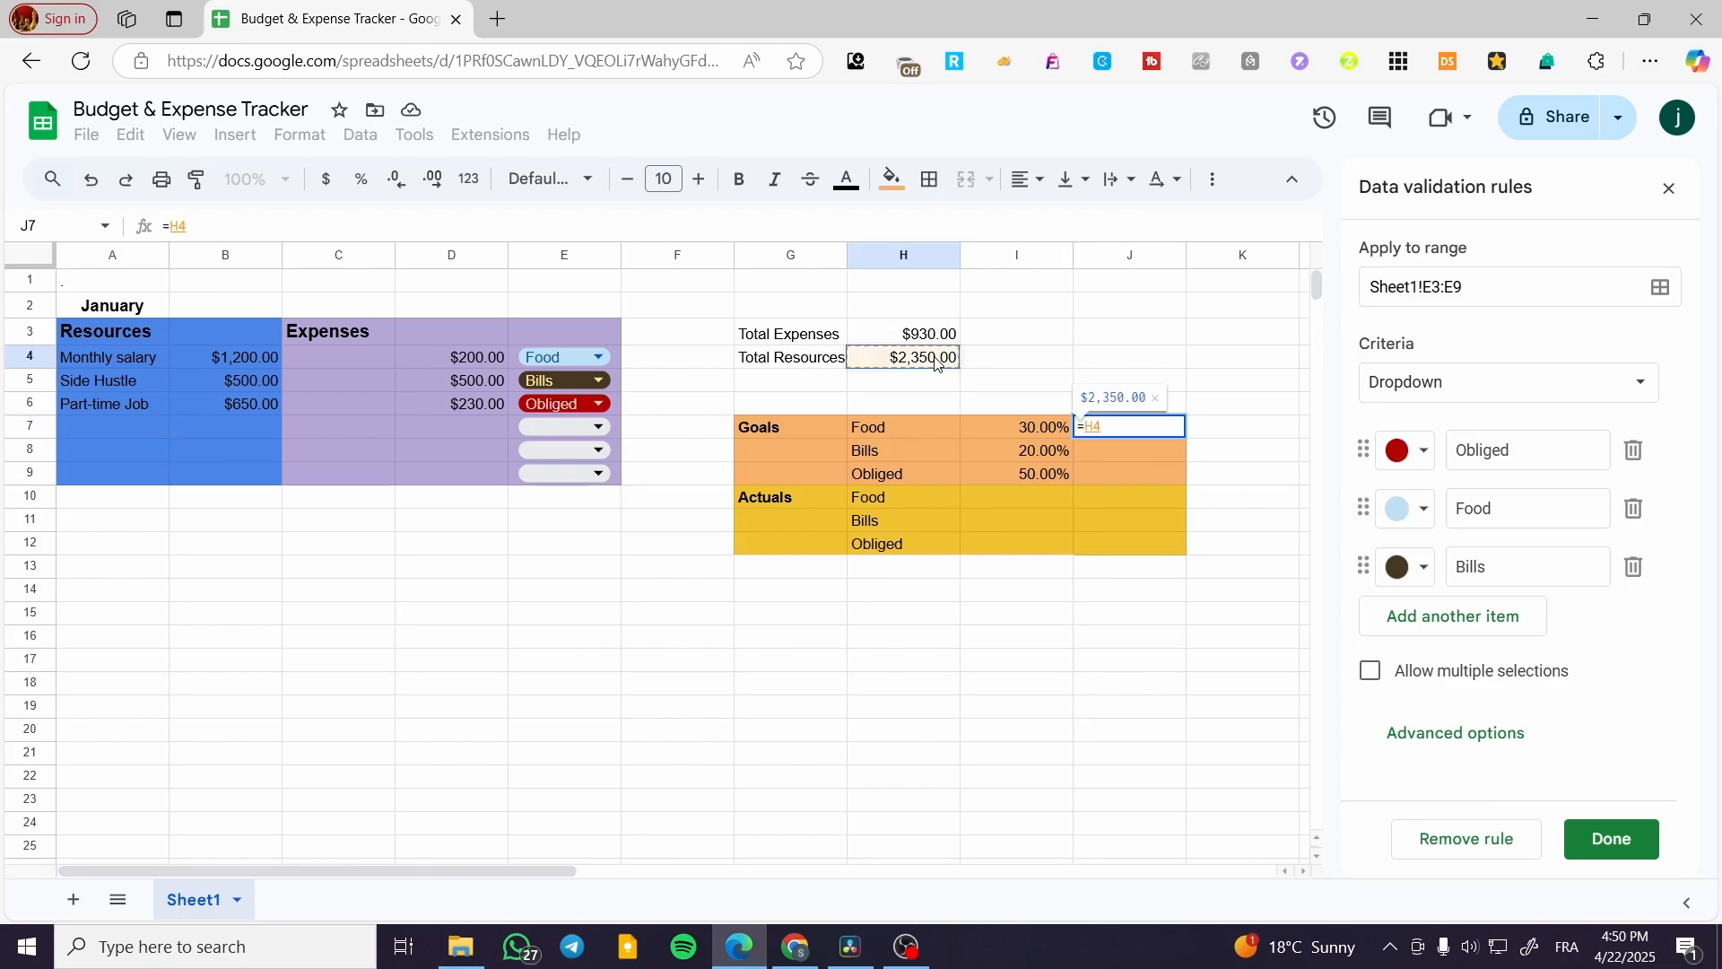
{"action": "type", "text": "*"}
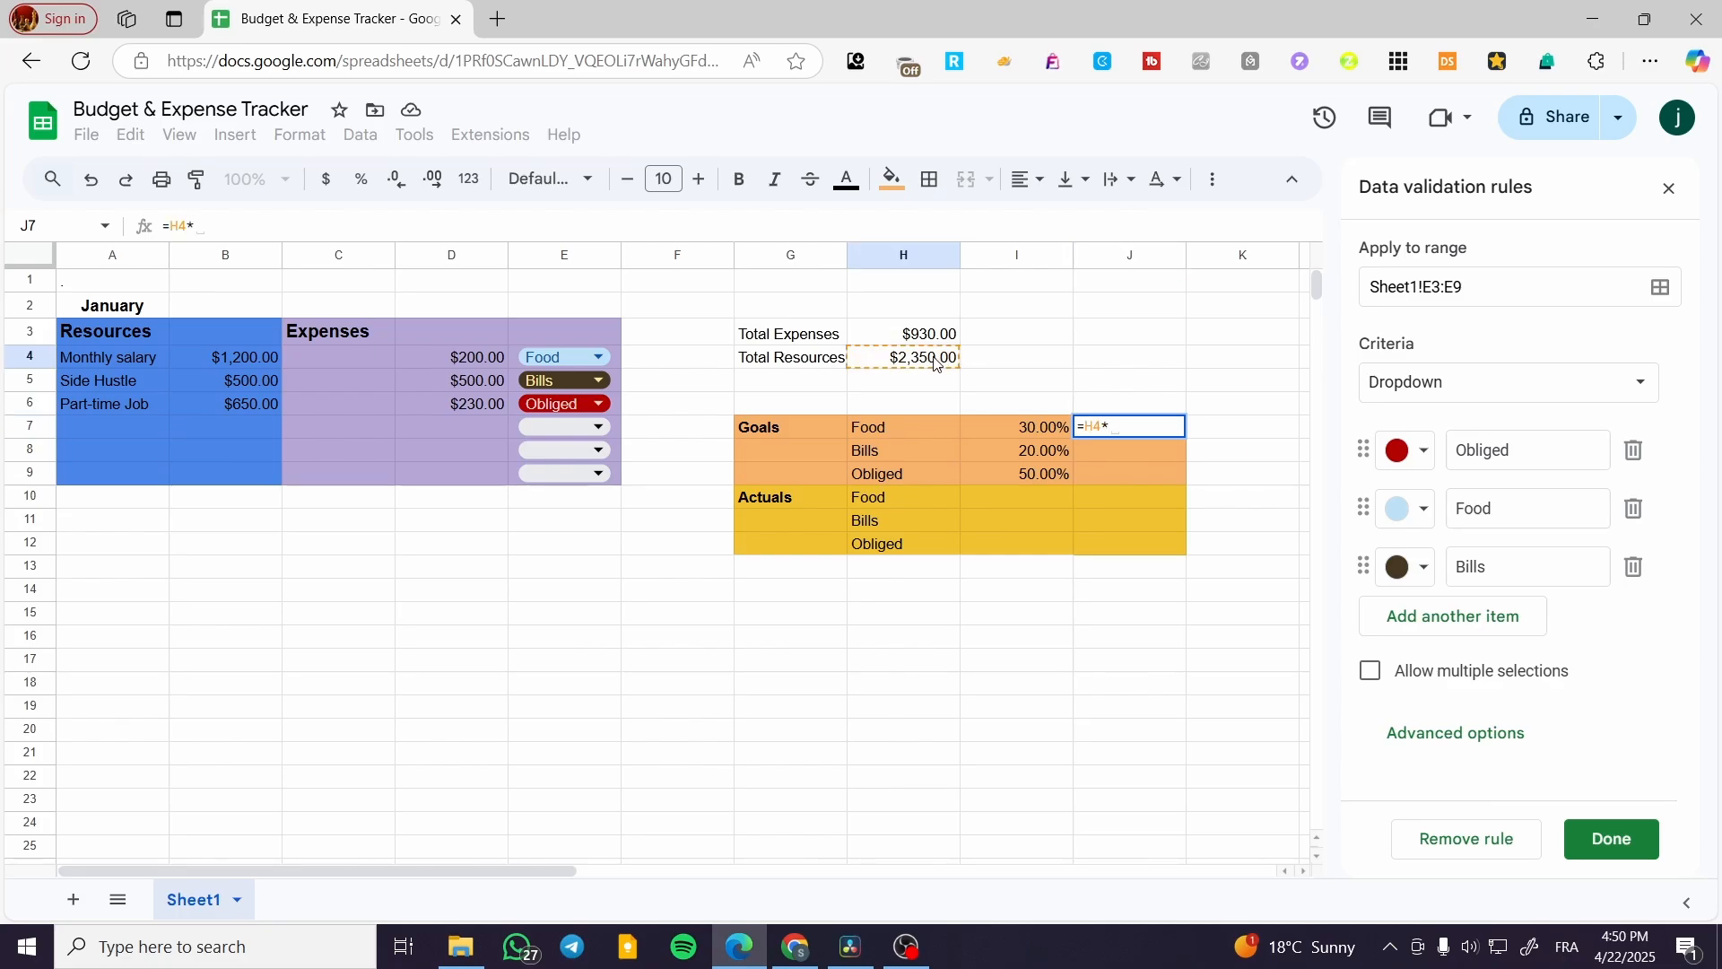
{"action": "left_click", "coordinate": [1036, 428]}
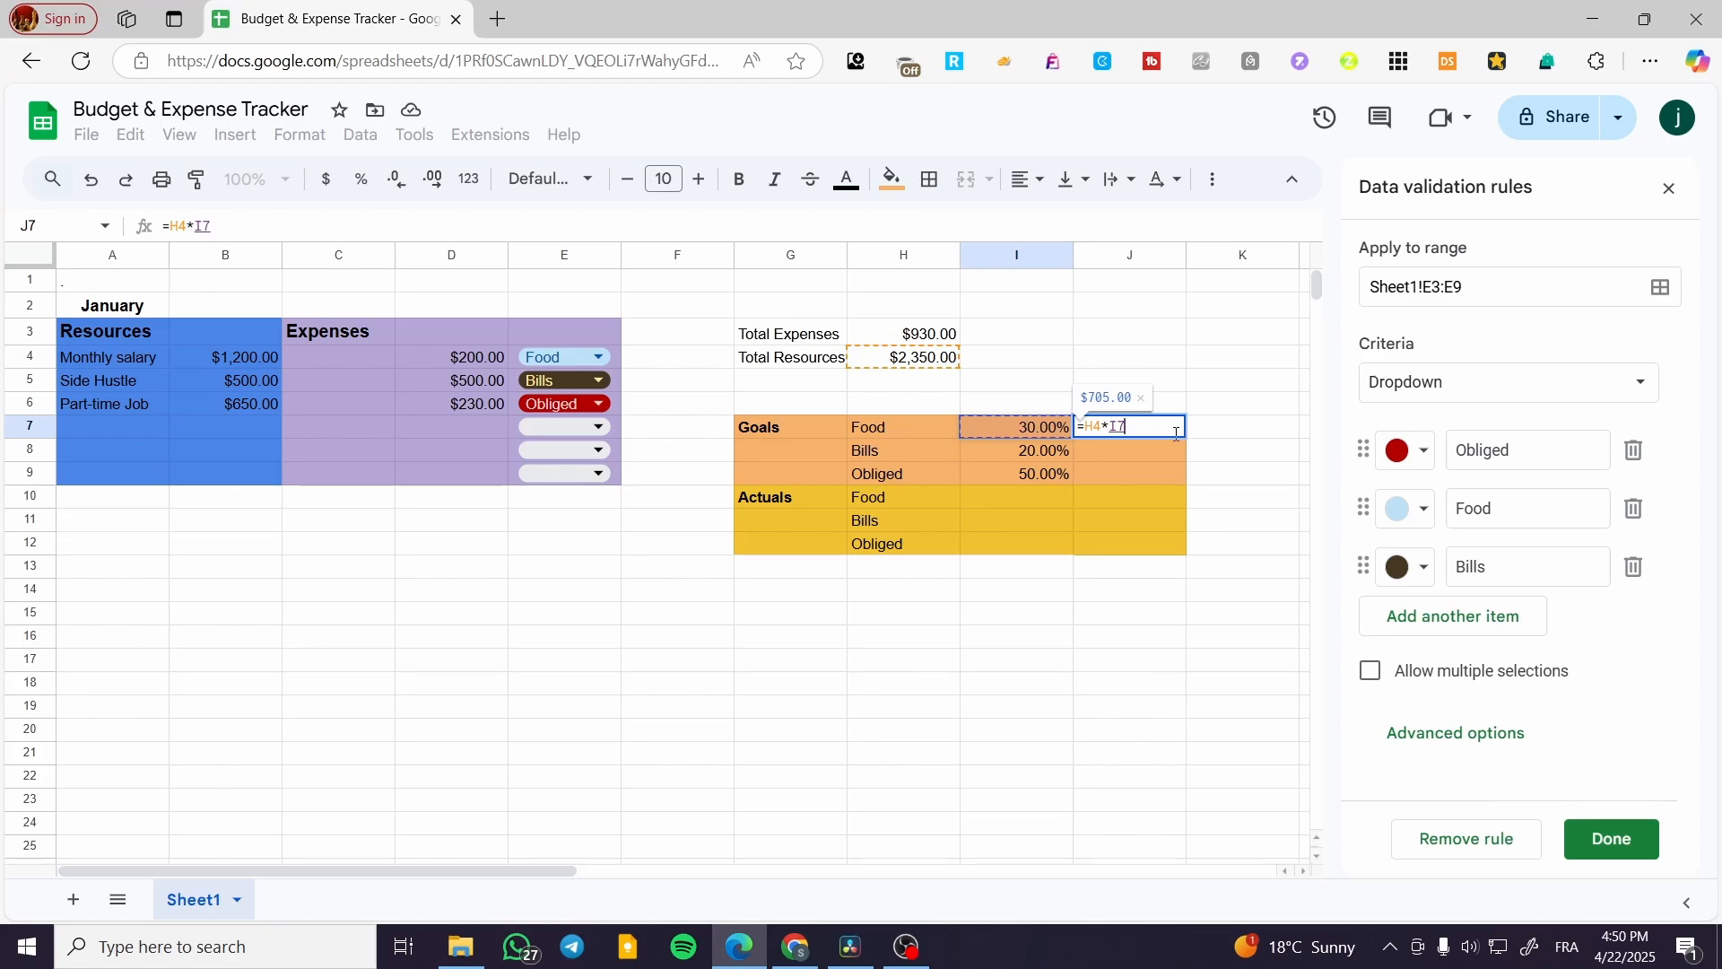
{"action": "key", "text": "Return"}
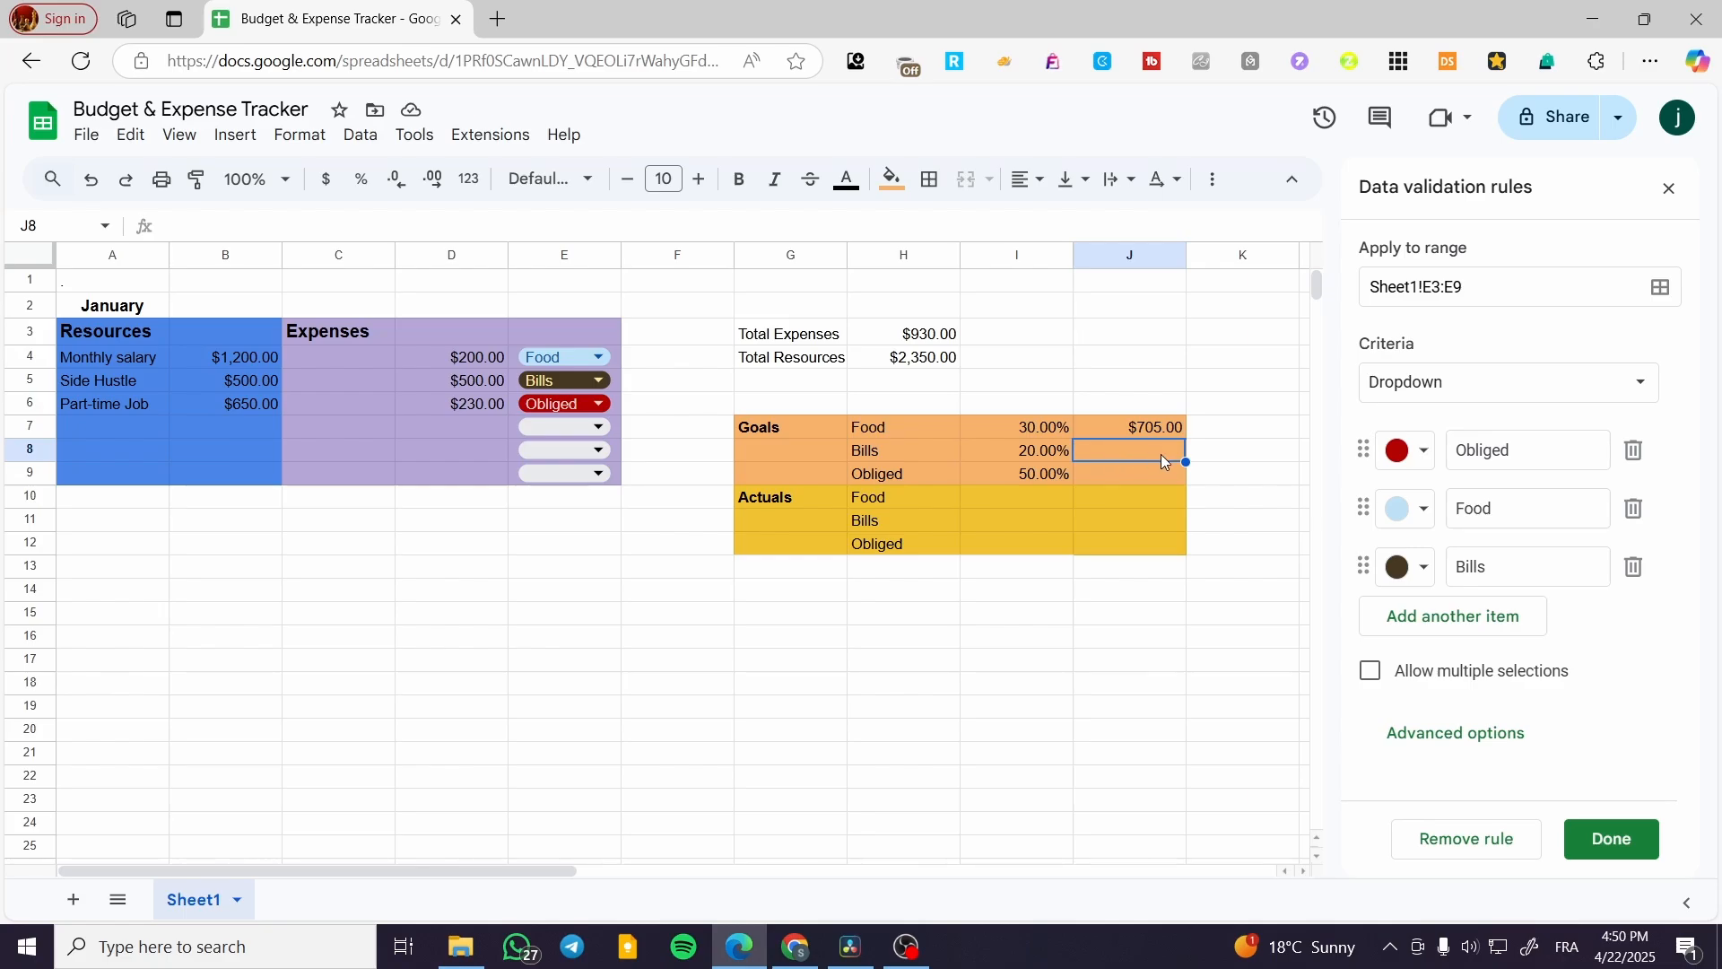
Calculate the Bills goal amount in cell J8 with the formula =H4*I8.
{"action": "type", "text": "="}
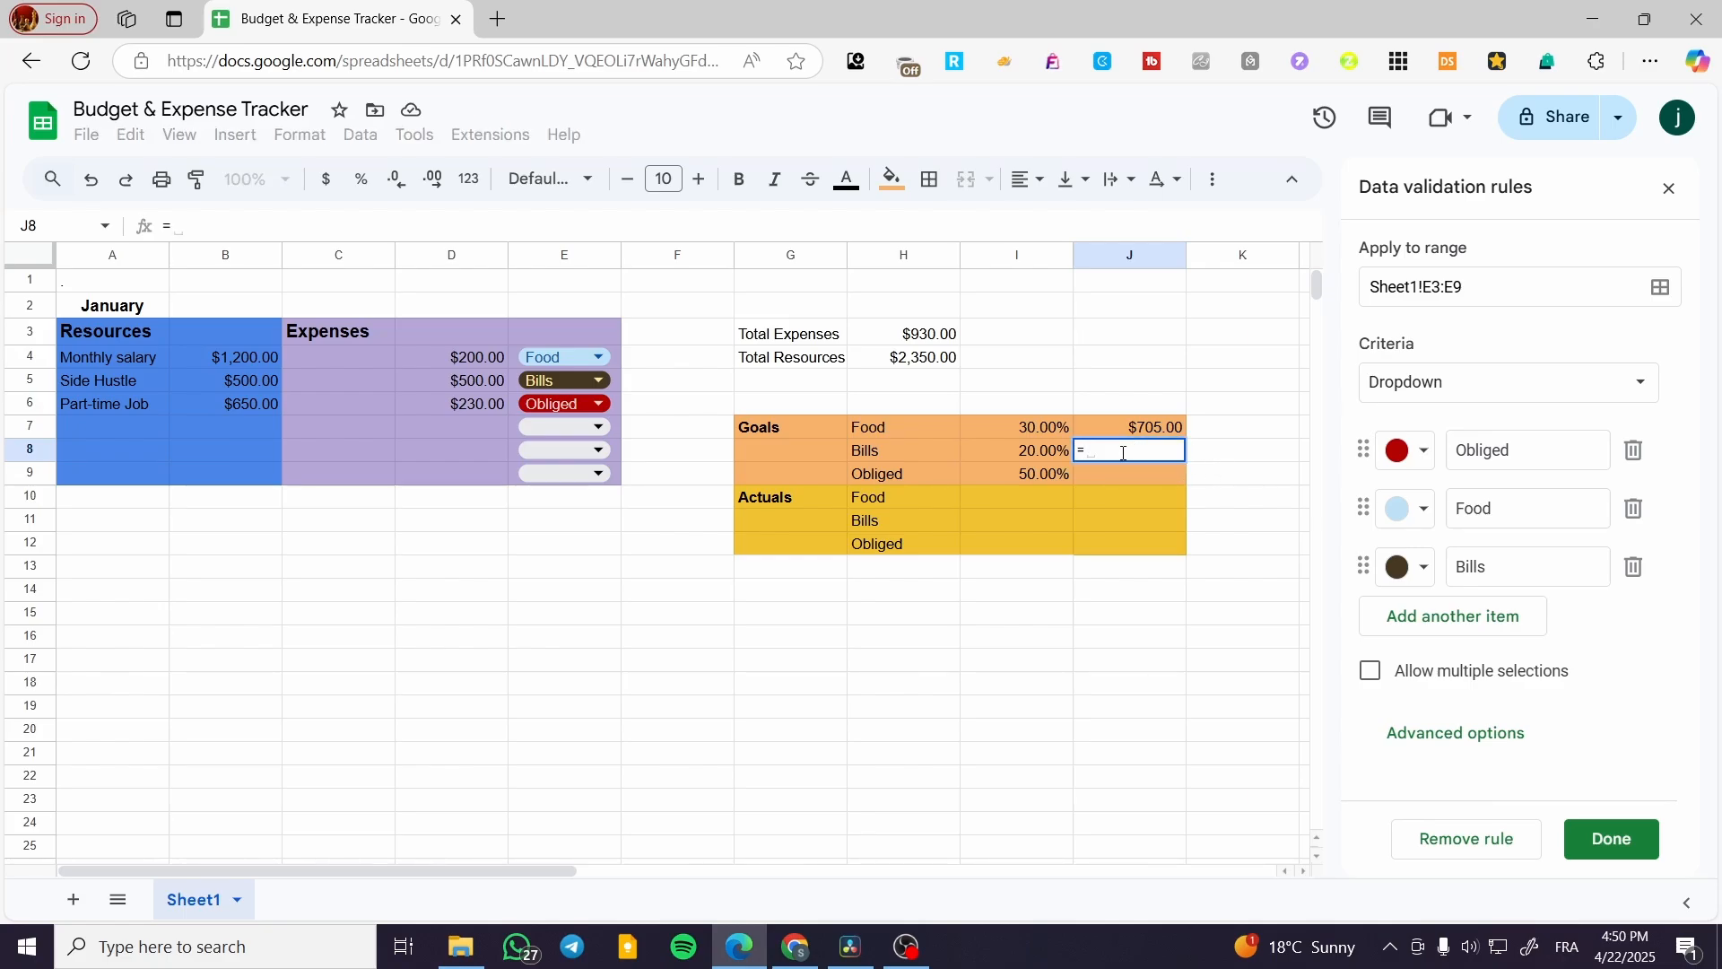
{"action": "left_click", "coordinate": [945, 362]}
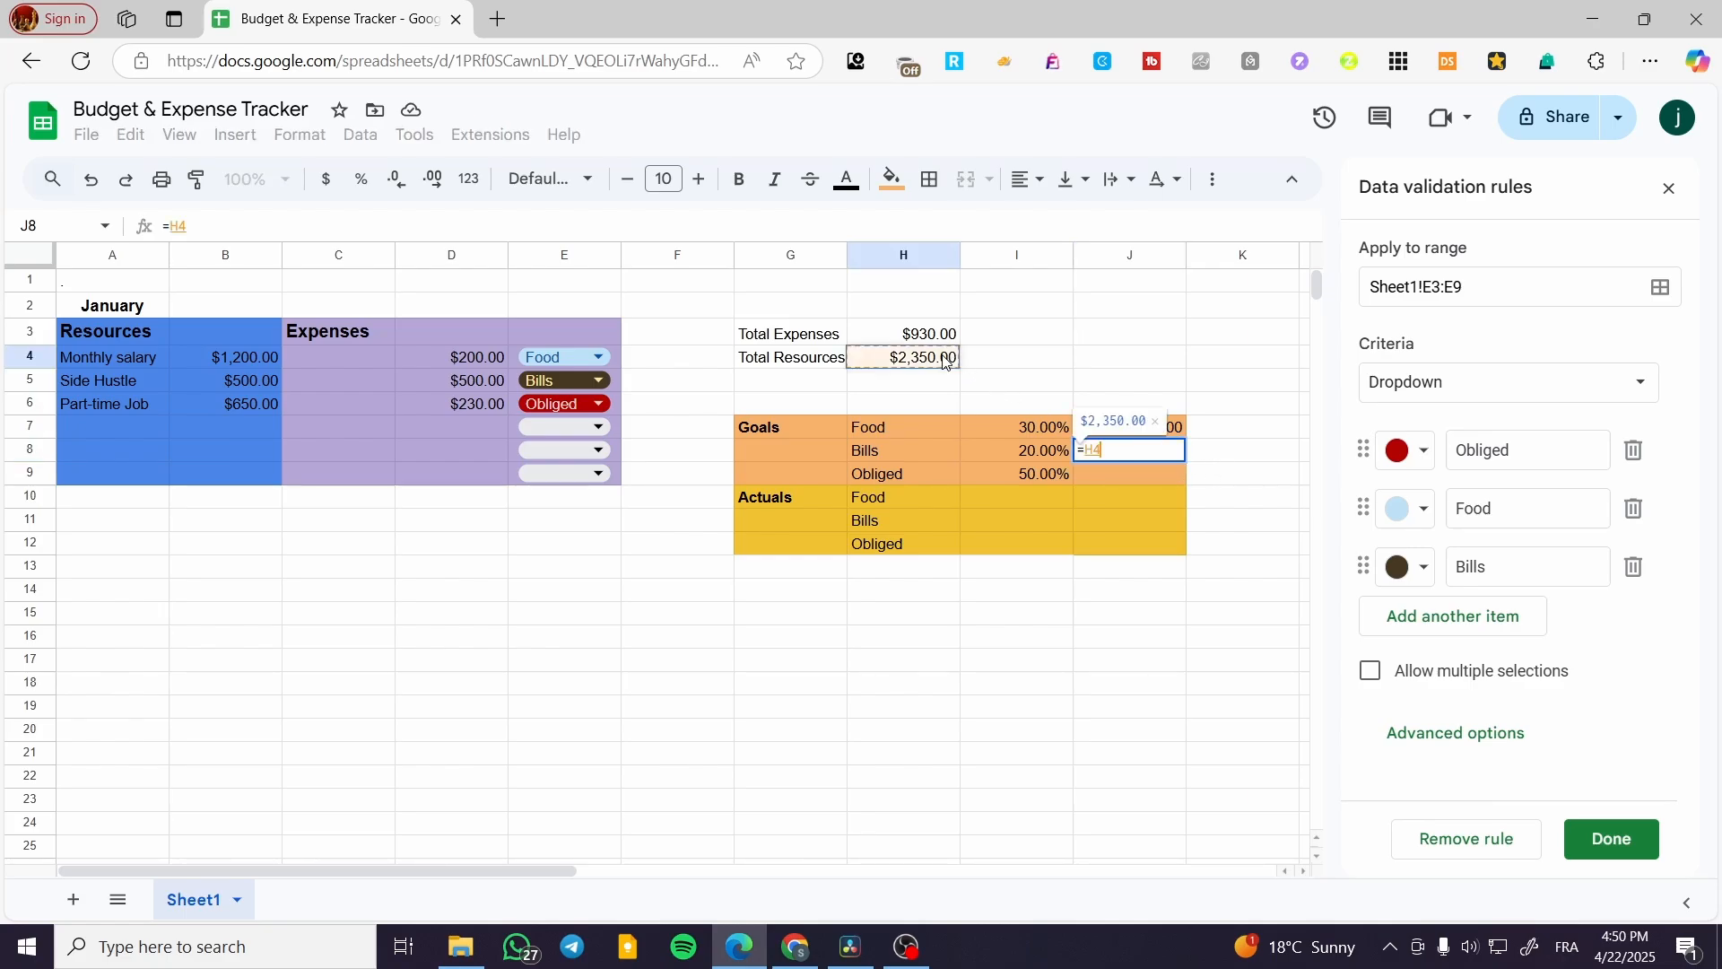
{"action": "type", "text": "*"}
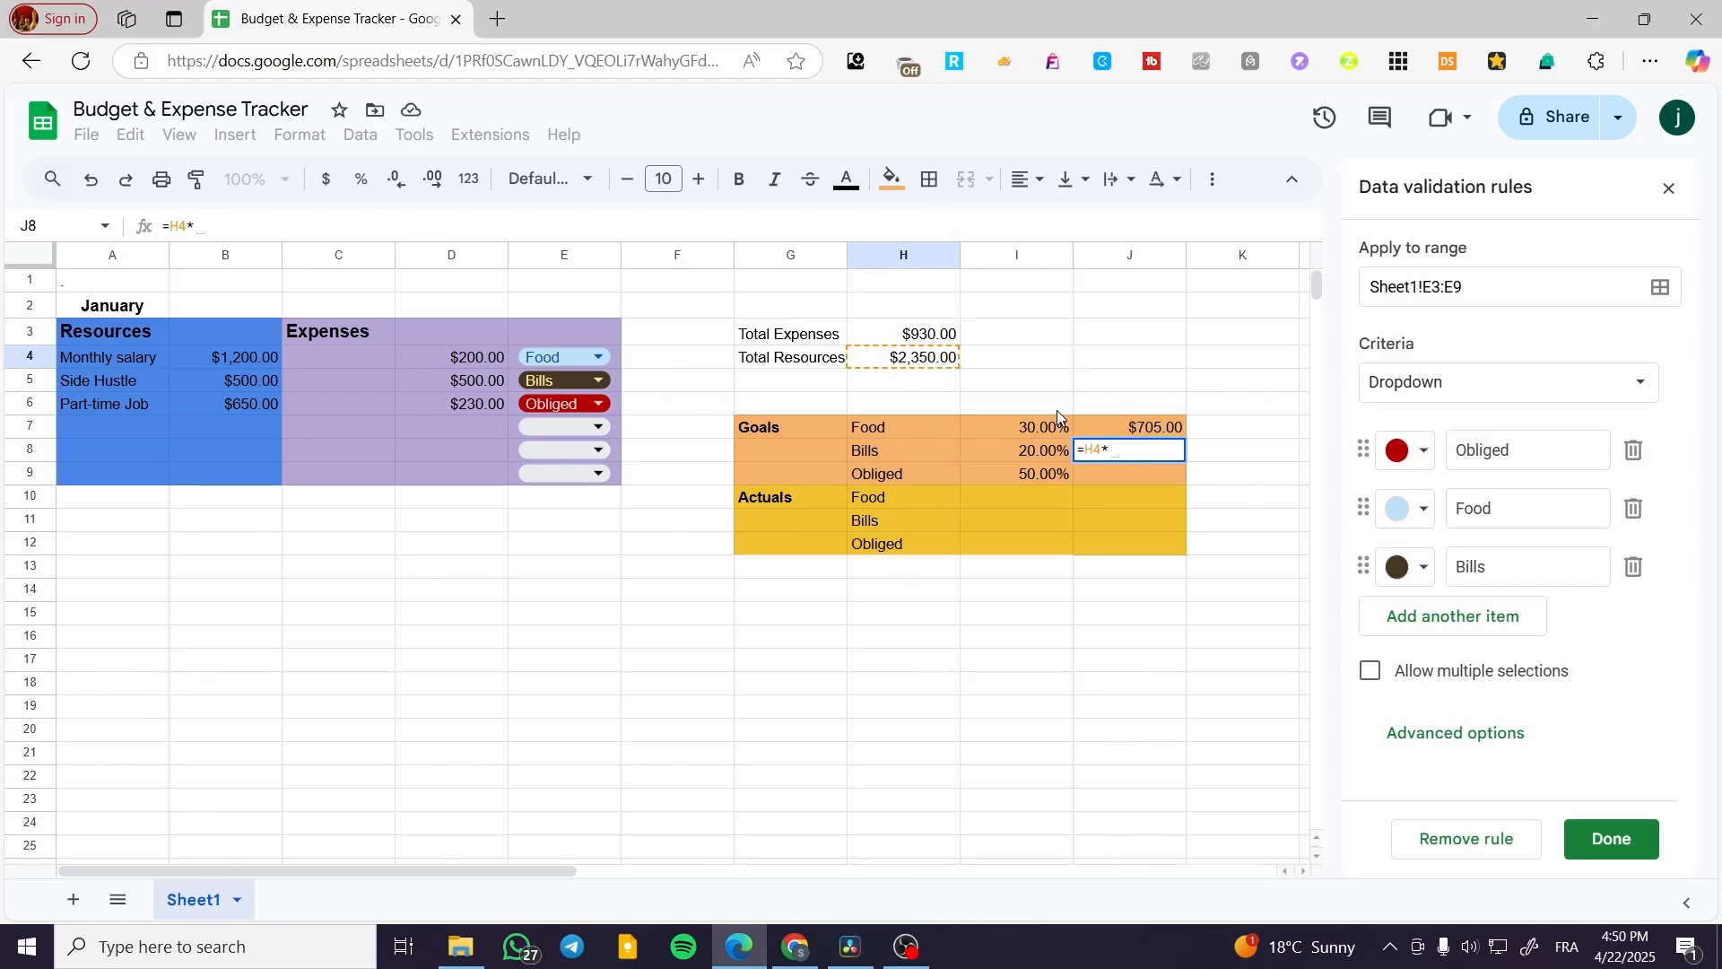
{"action": "left_click", "coordinate": [1036, 456]}
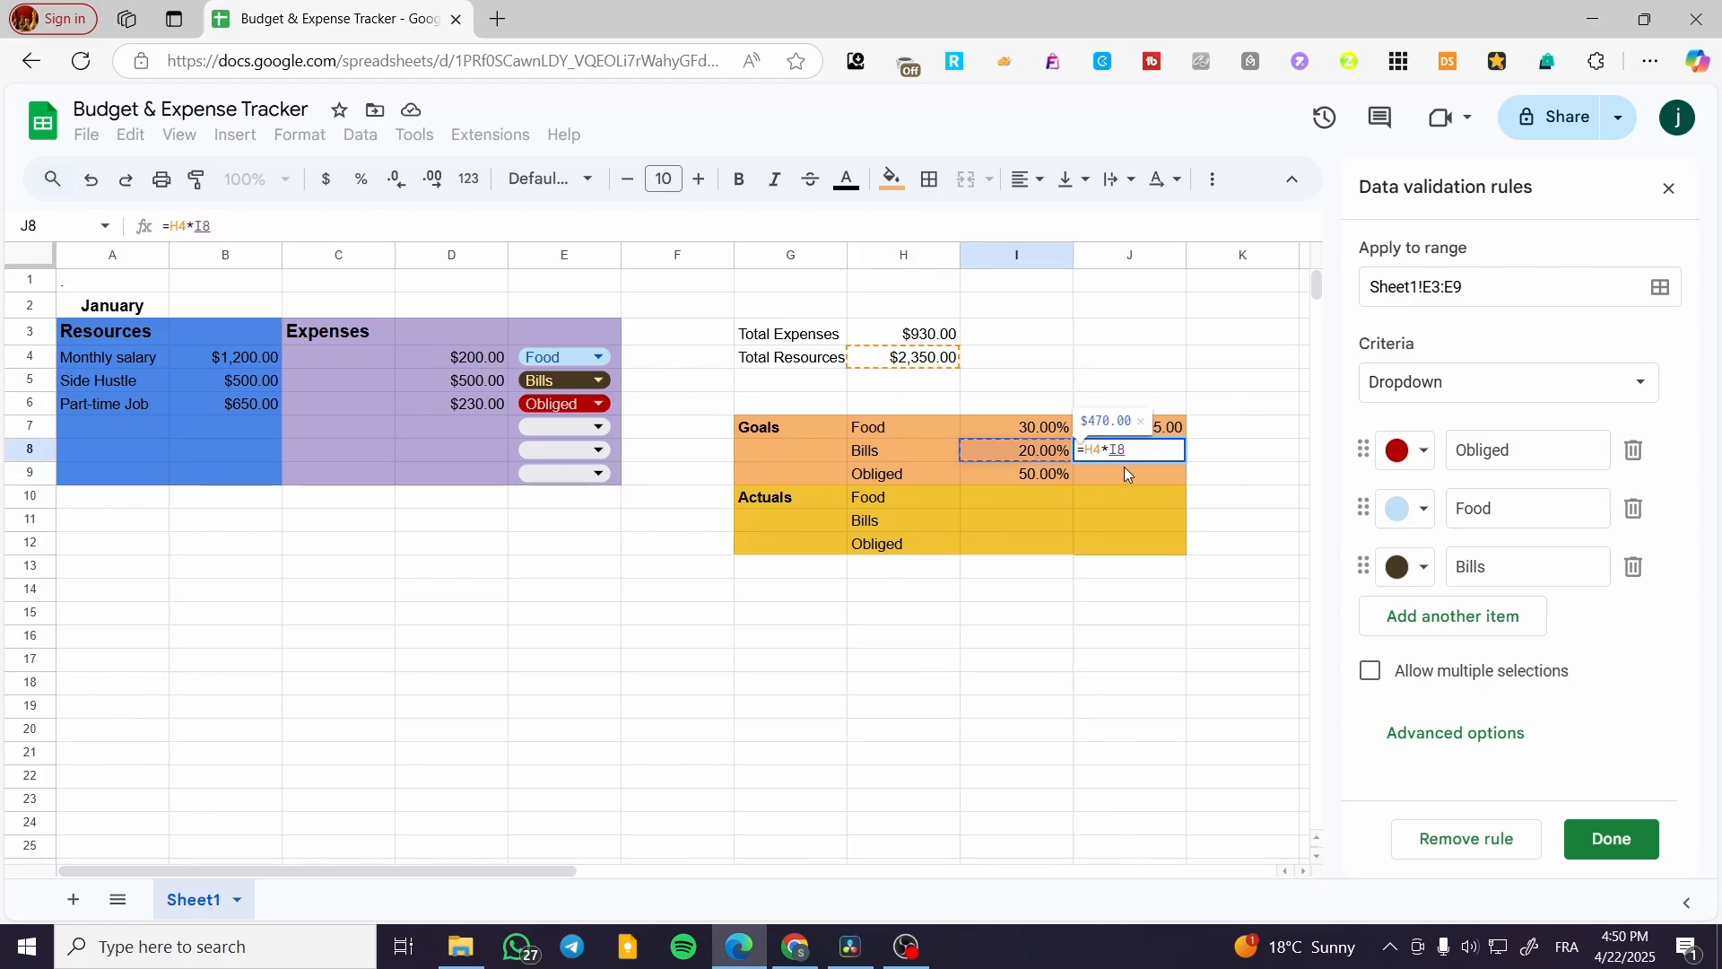
{"action": "key", "text": "Return"}
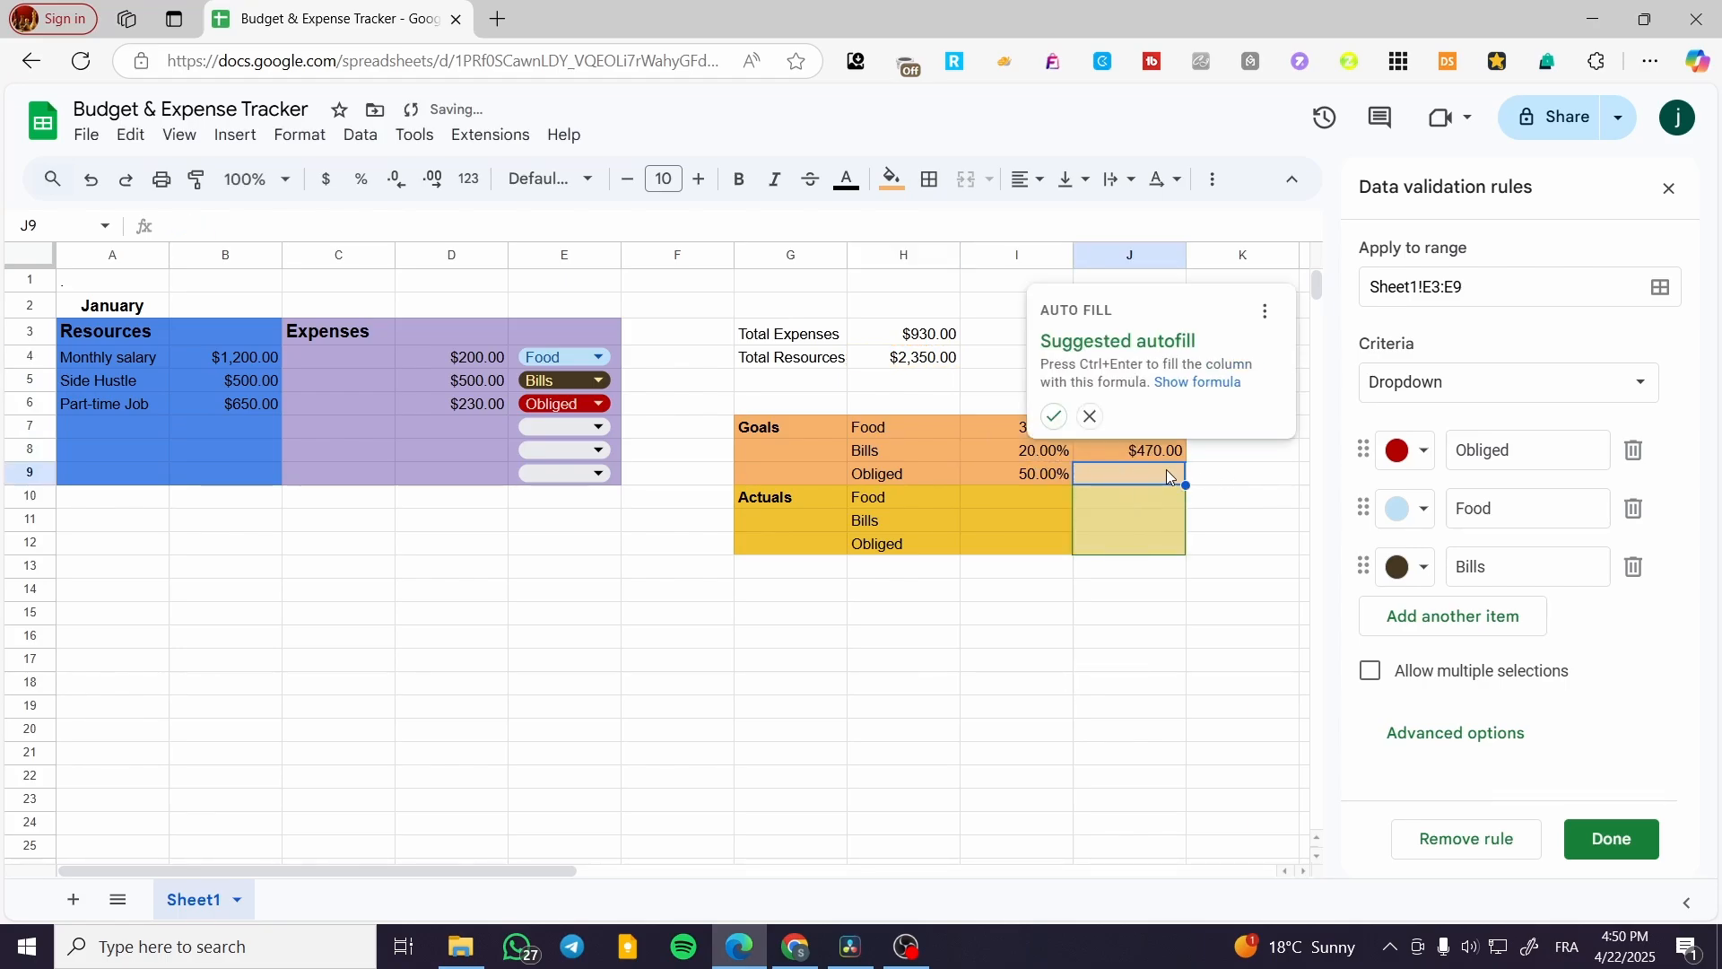
Calculate the Obliged goal amount in cell J9 with the formula =H4*I9.
{"action": "double_click", "coordinate": [1150, 466]}
{"action": "type", "text": "="}
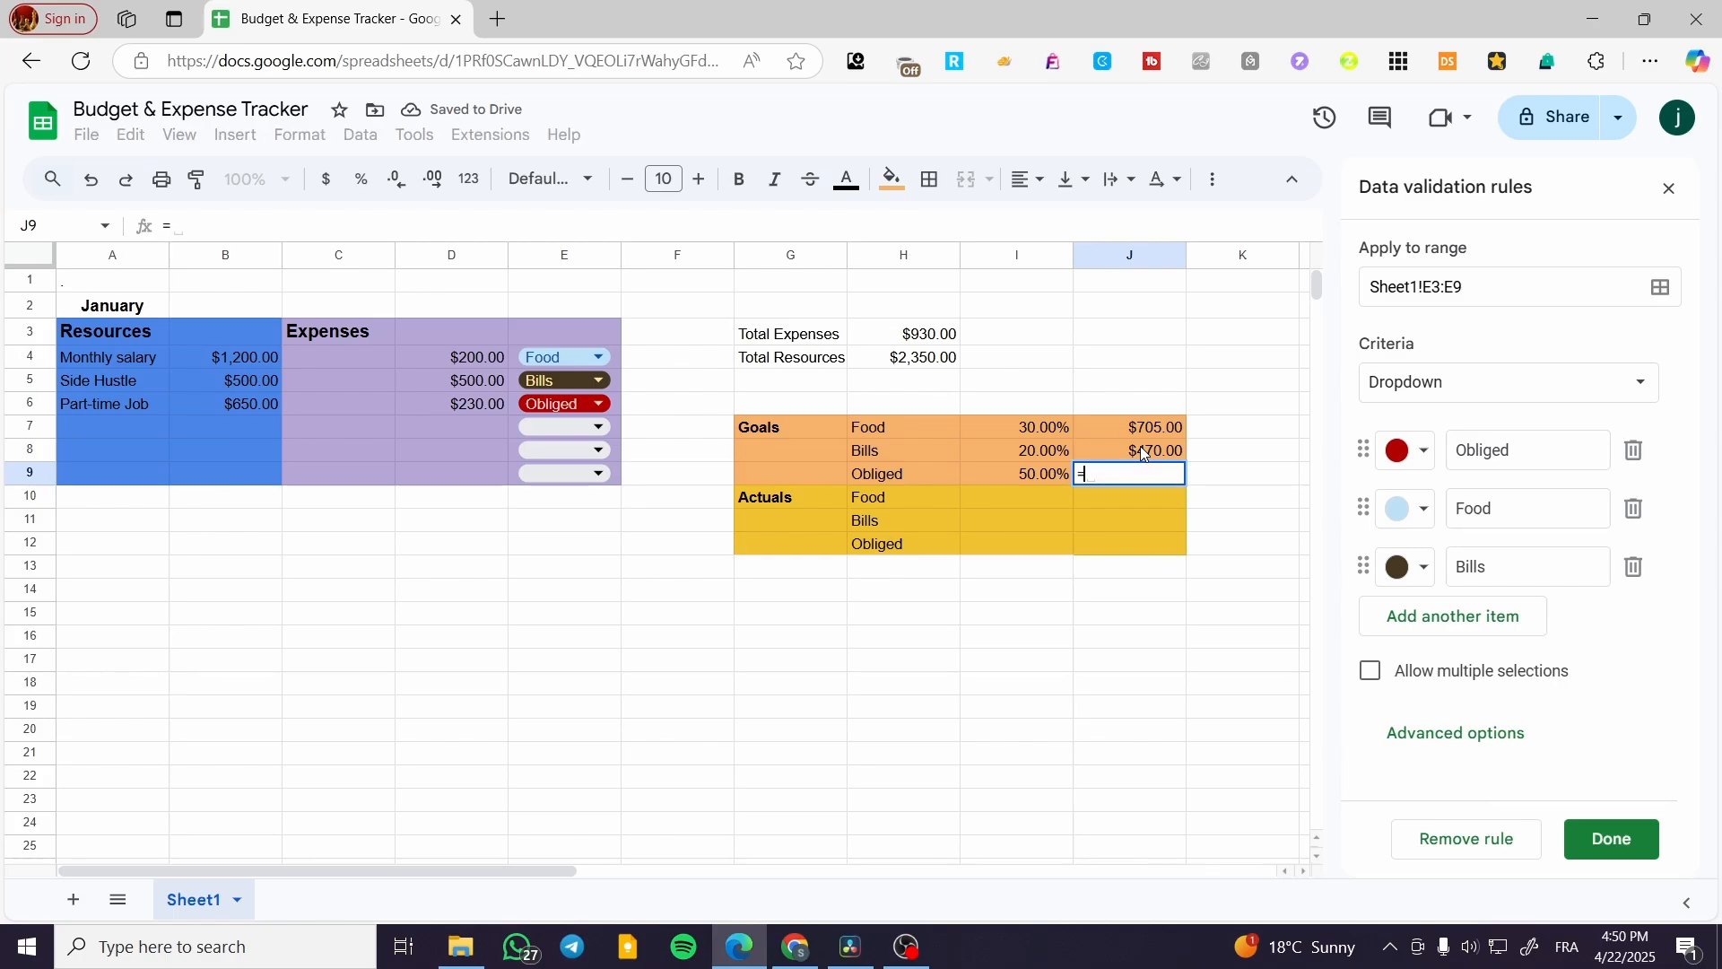
{"action": "left_click", "coordinate": [944, 359]}
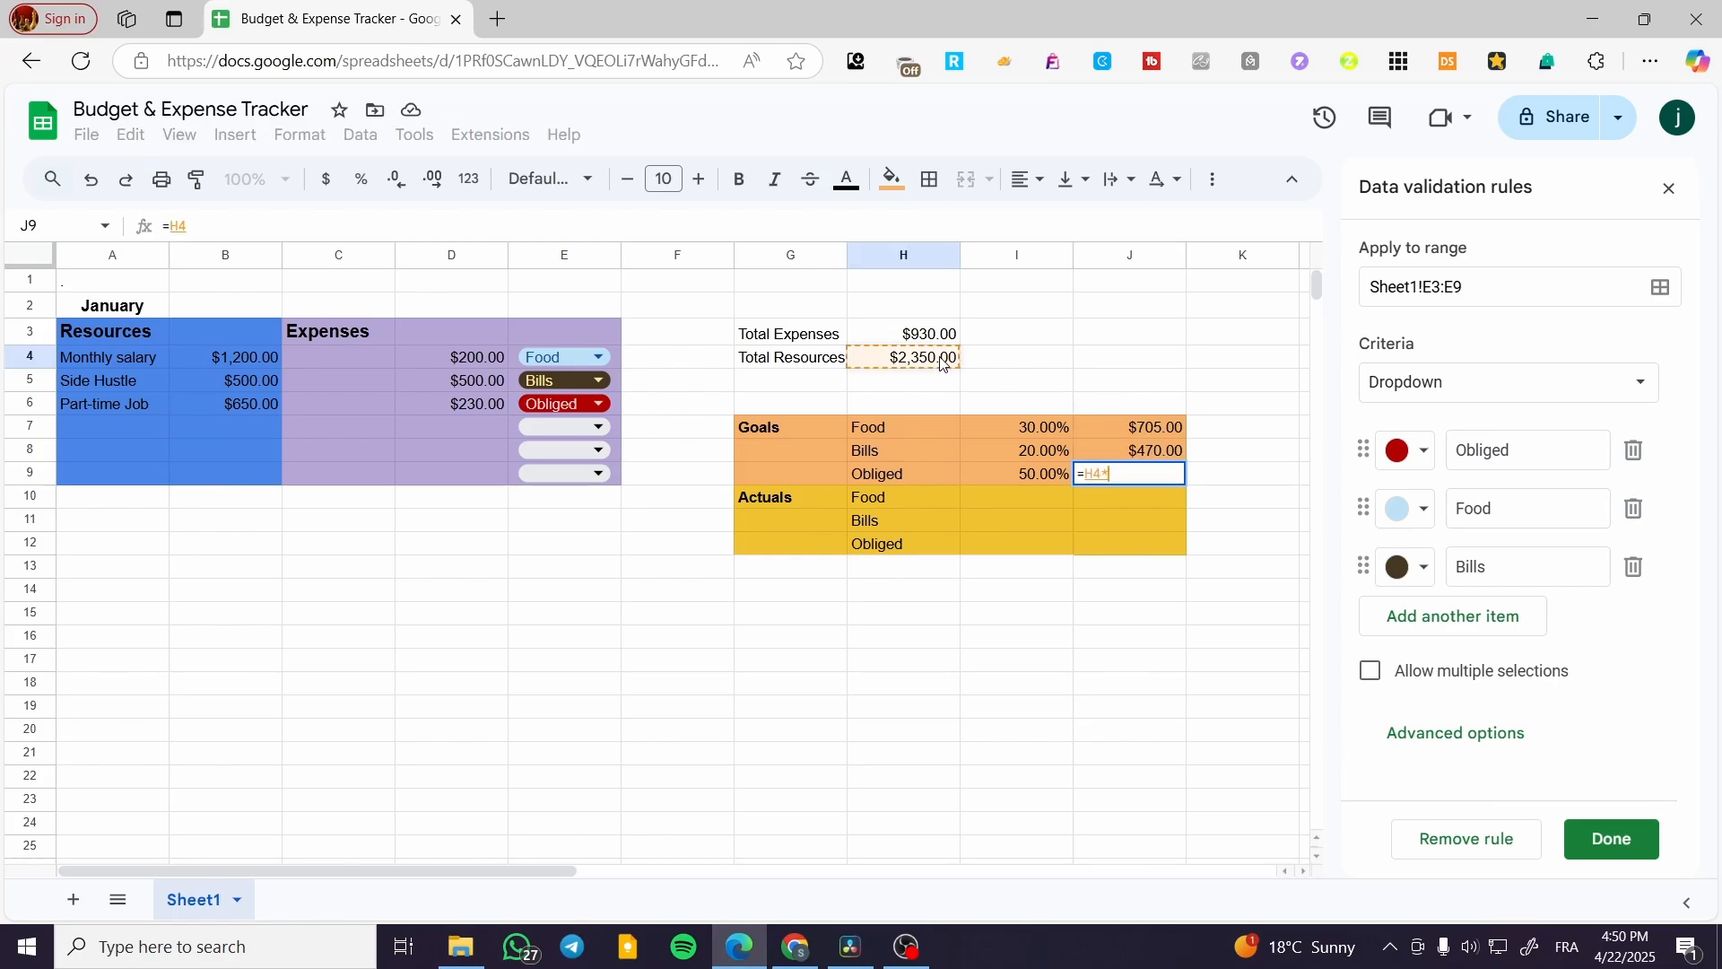
{"action": "type", "text": "*"}
{"action": "left_click", "coordinate": [1037, 471]}
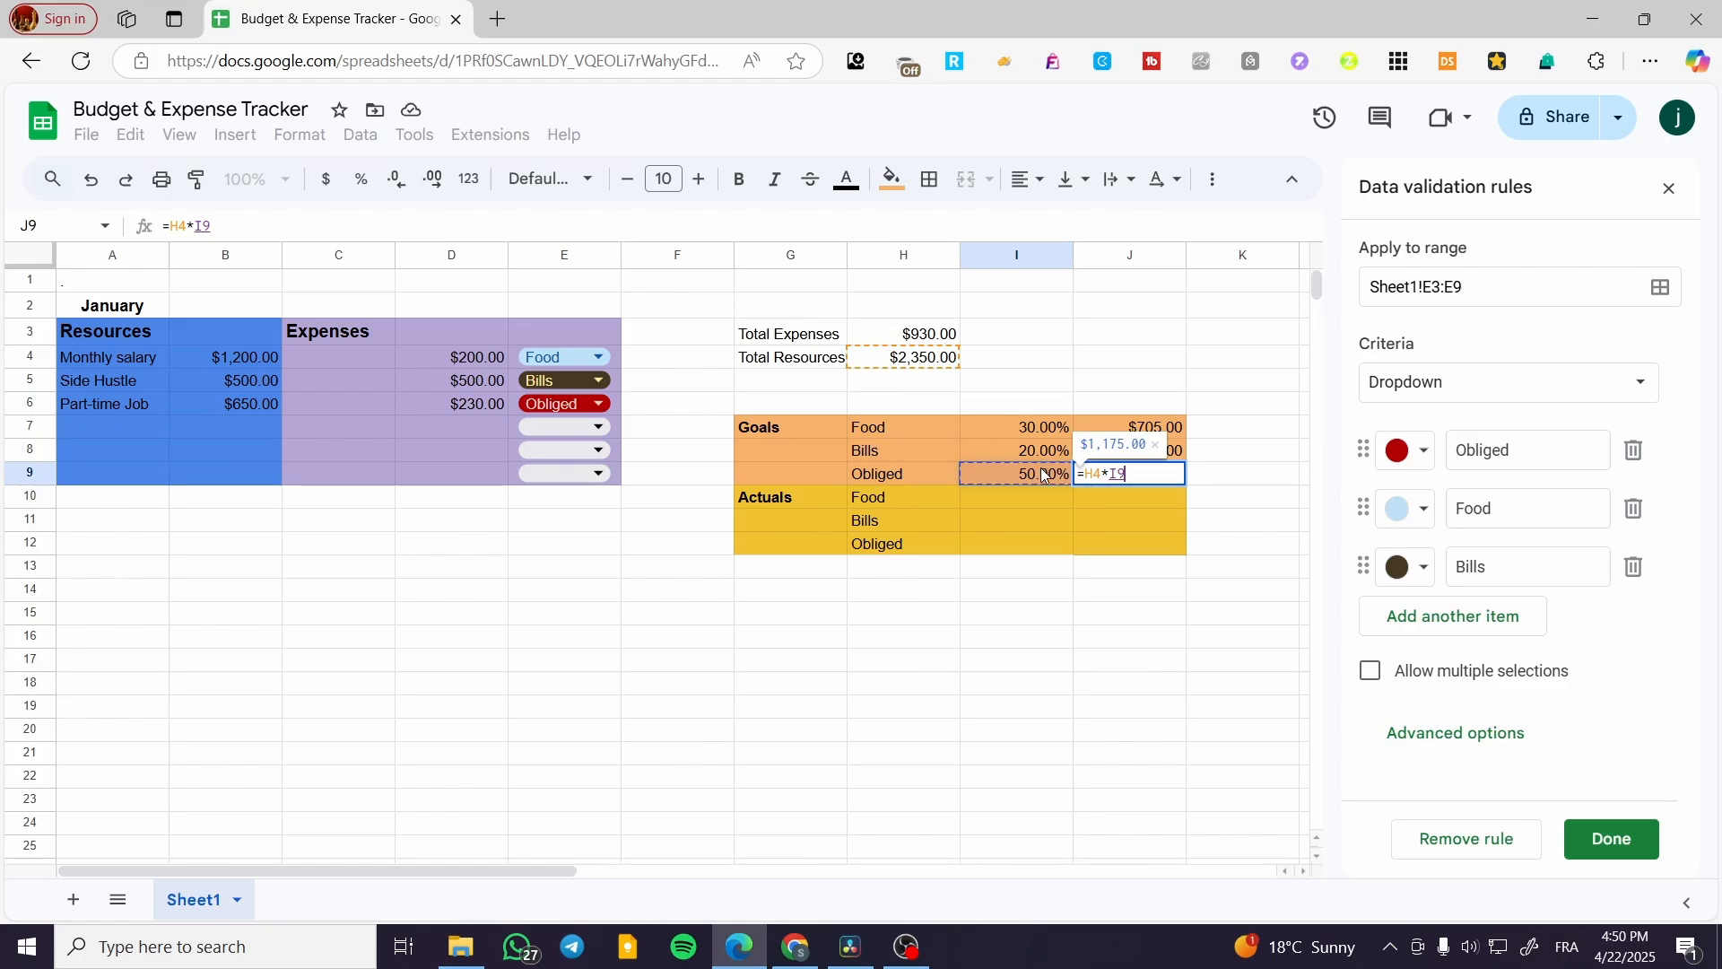
{"action": "key", "text": "Return"}
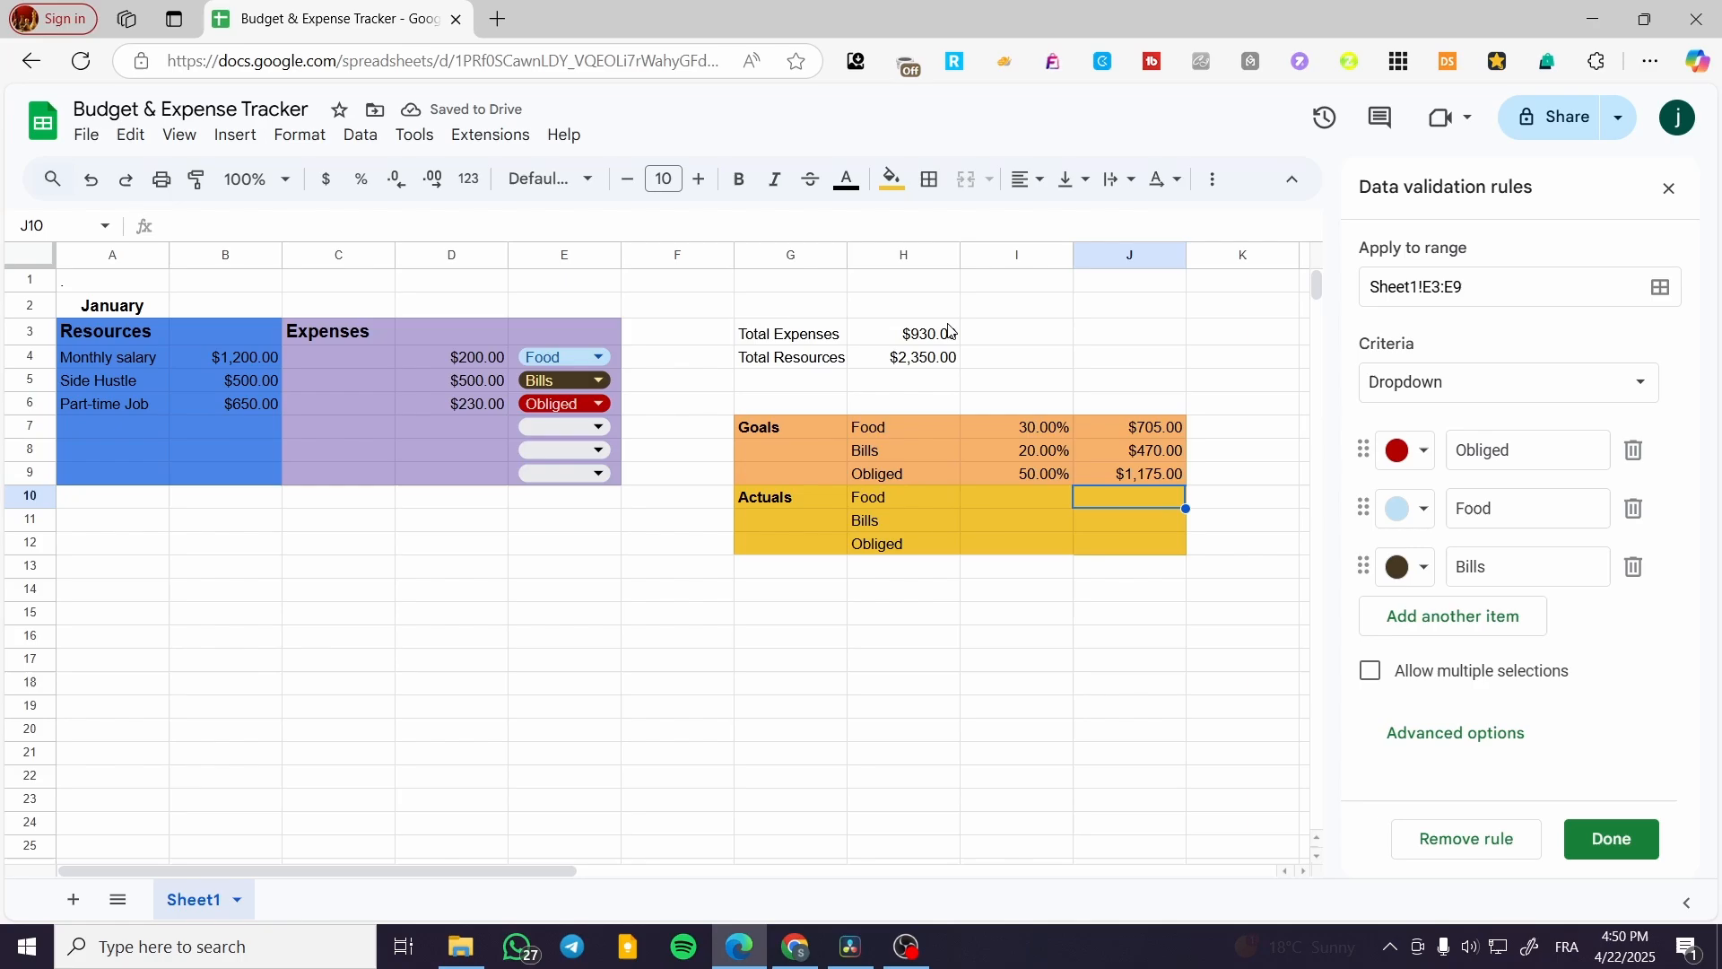
{"action": "left_click", "coordinate": [1154, 618]}
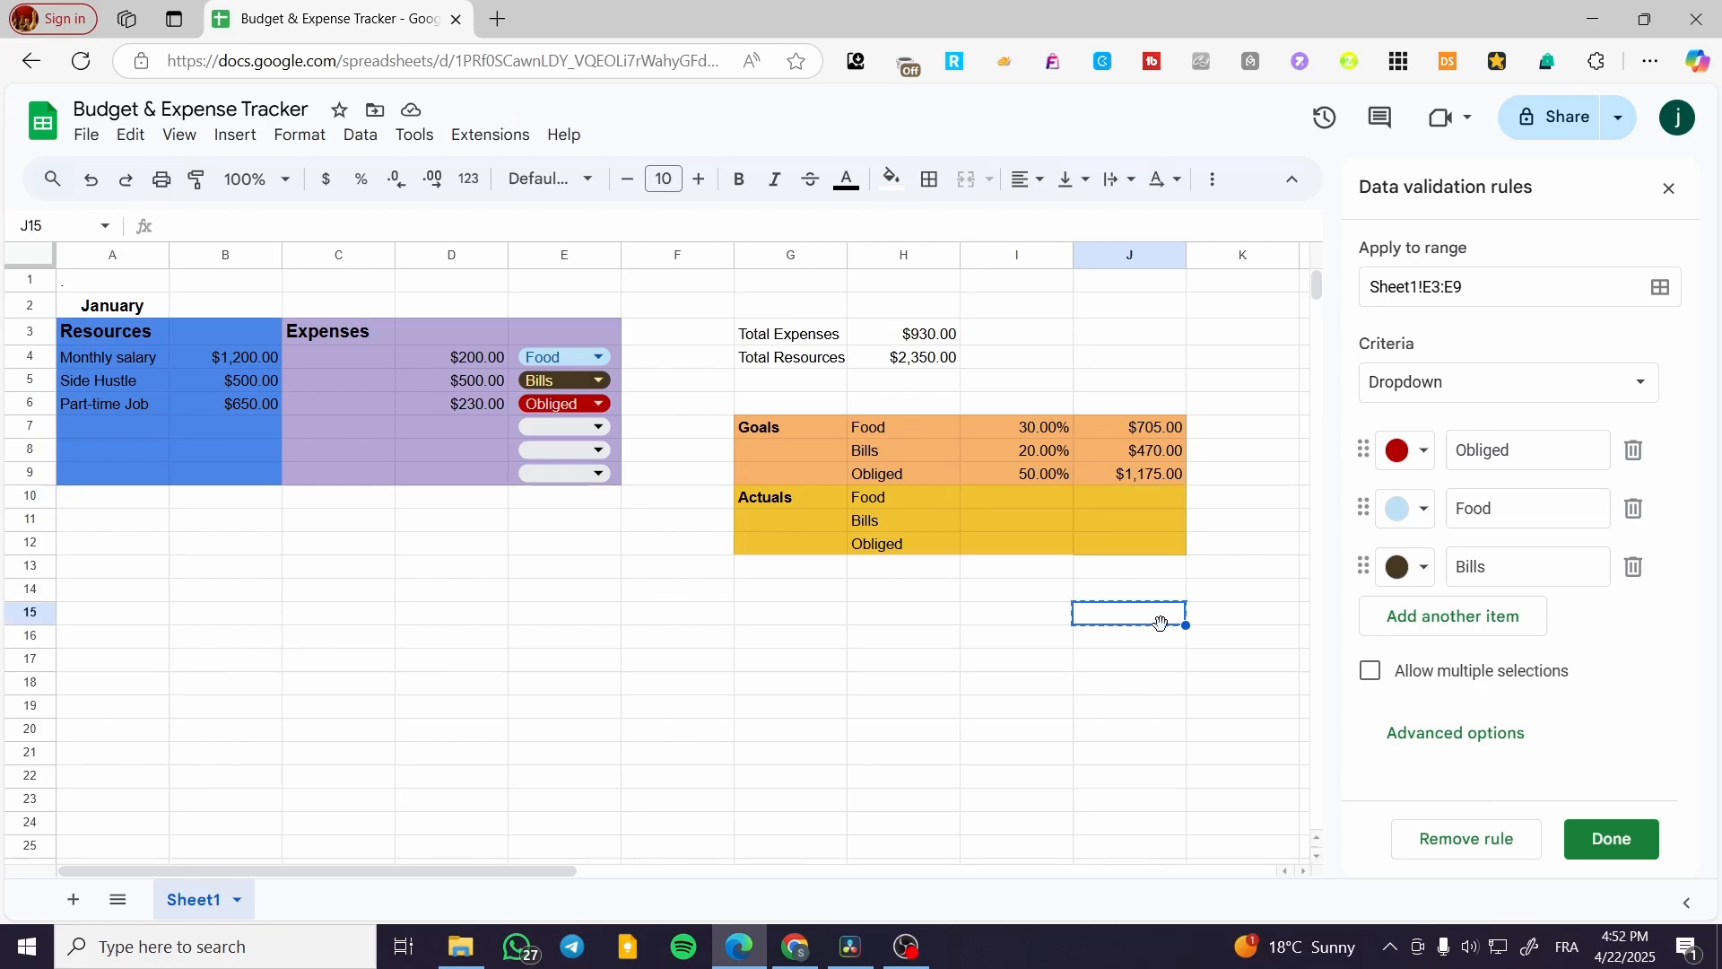
Undo the Obliged goal amount entry in cell J9 and restore it.
{"action": "key", "text": "ctrl+z"}
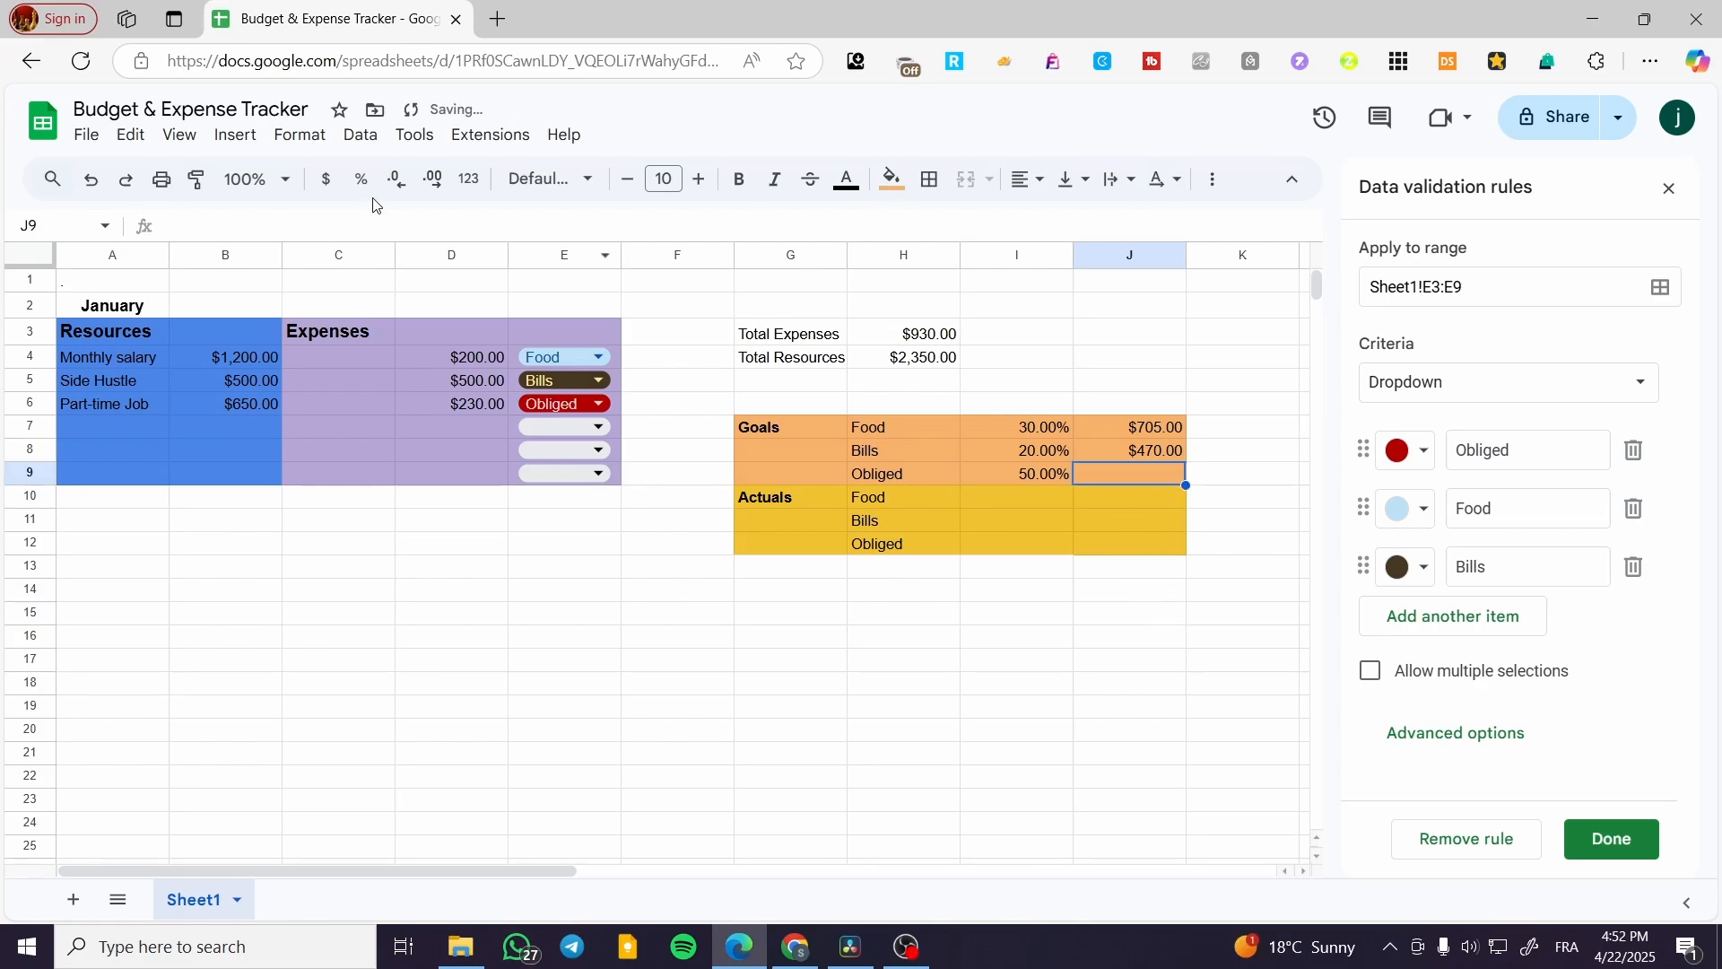
{"action": "left_click", "coordinate": [126, 178]}
Enter a conditional sum for the Food actual amount in cell J10 with the formula =SUMIF(E:E,food,D:D).
{"action": "left_click", "coordinate": [1154, 493]}
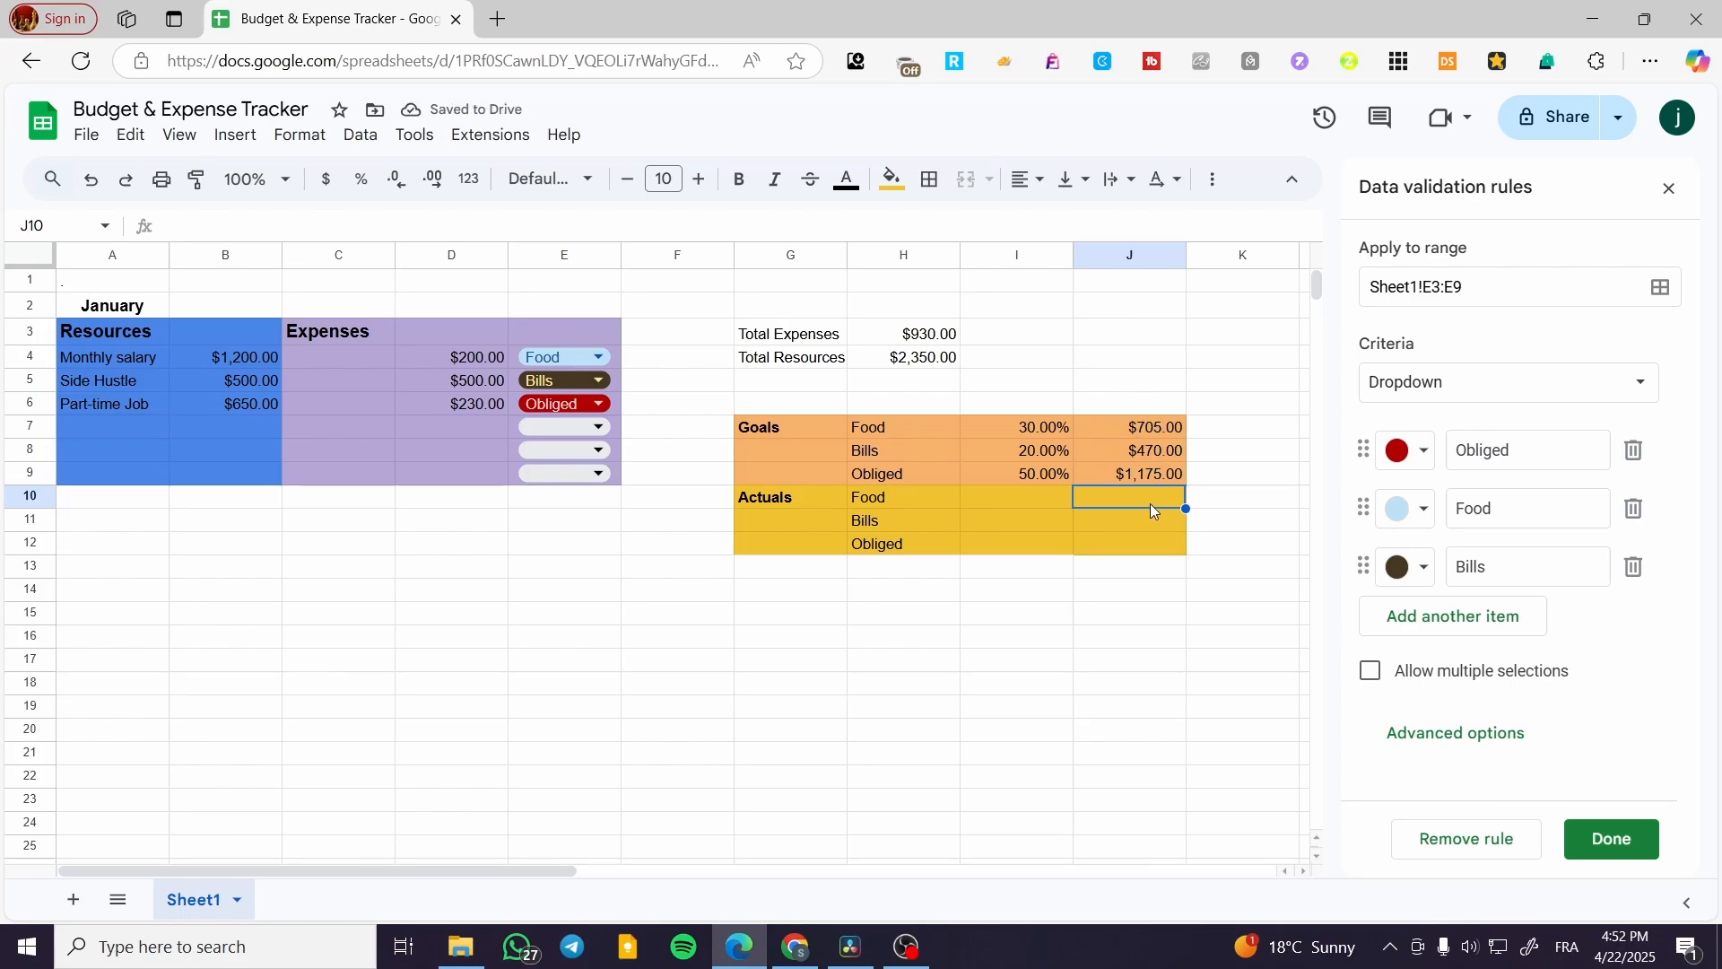
{"action": "double_click", "coordinate": [1151, 500]}
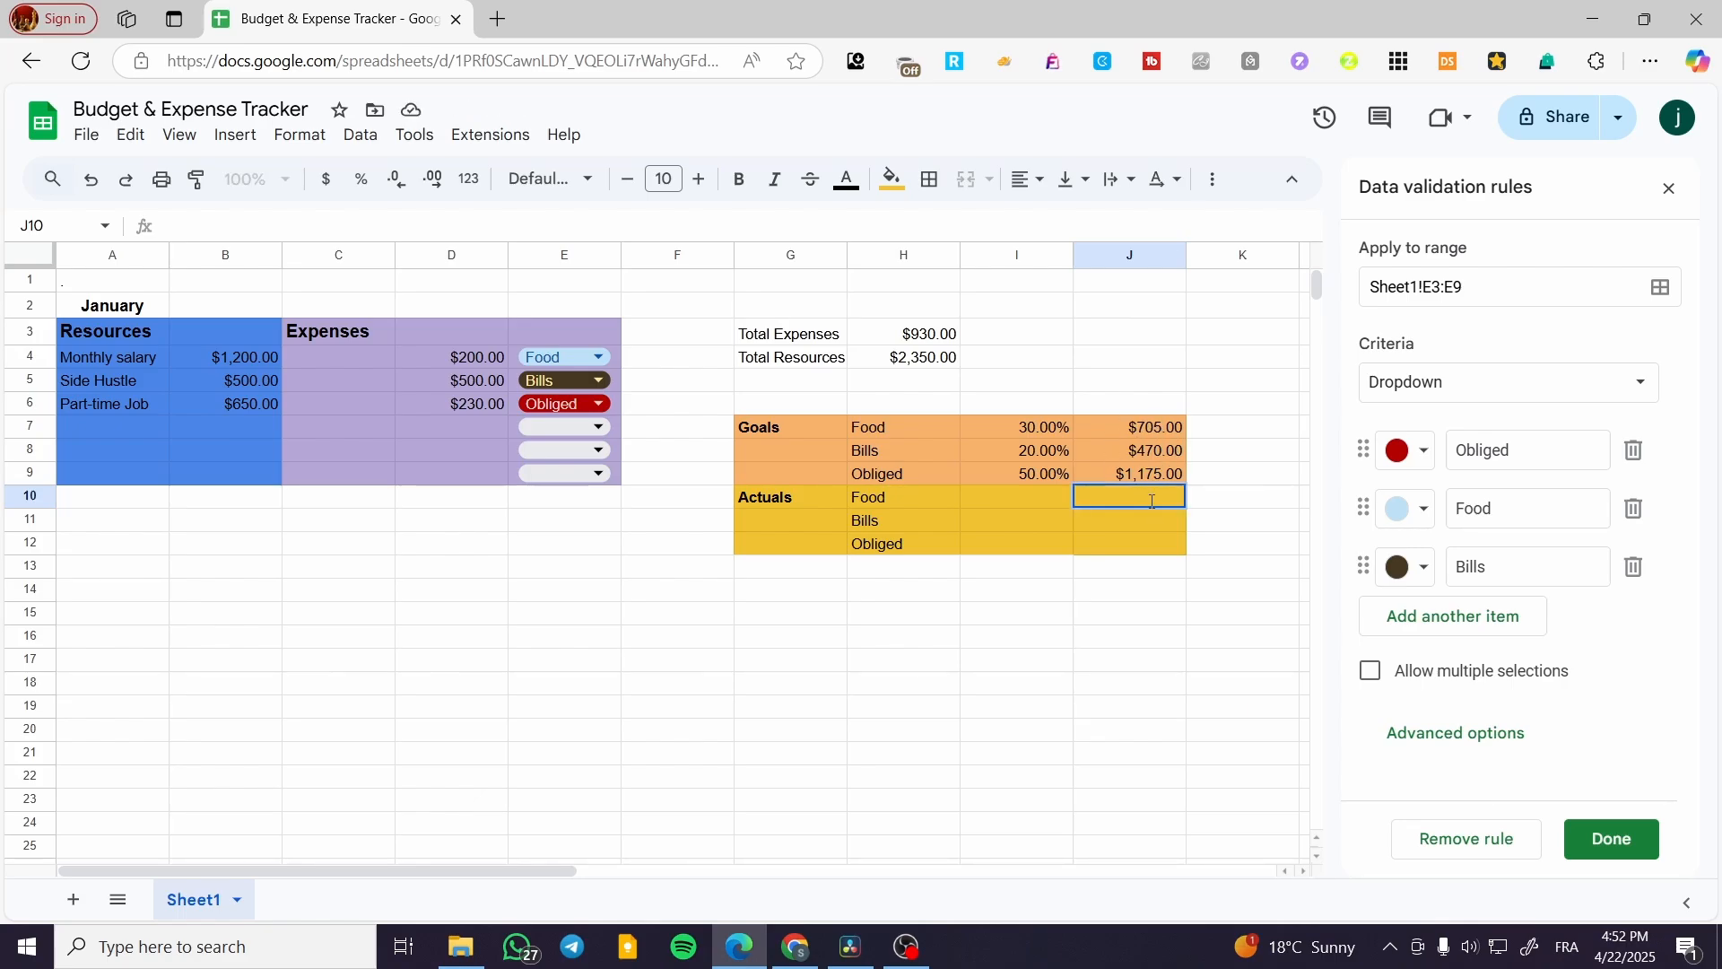
{"action": "type", "text": "="}
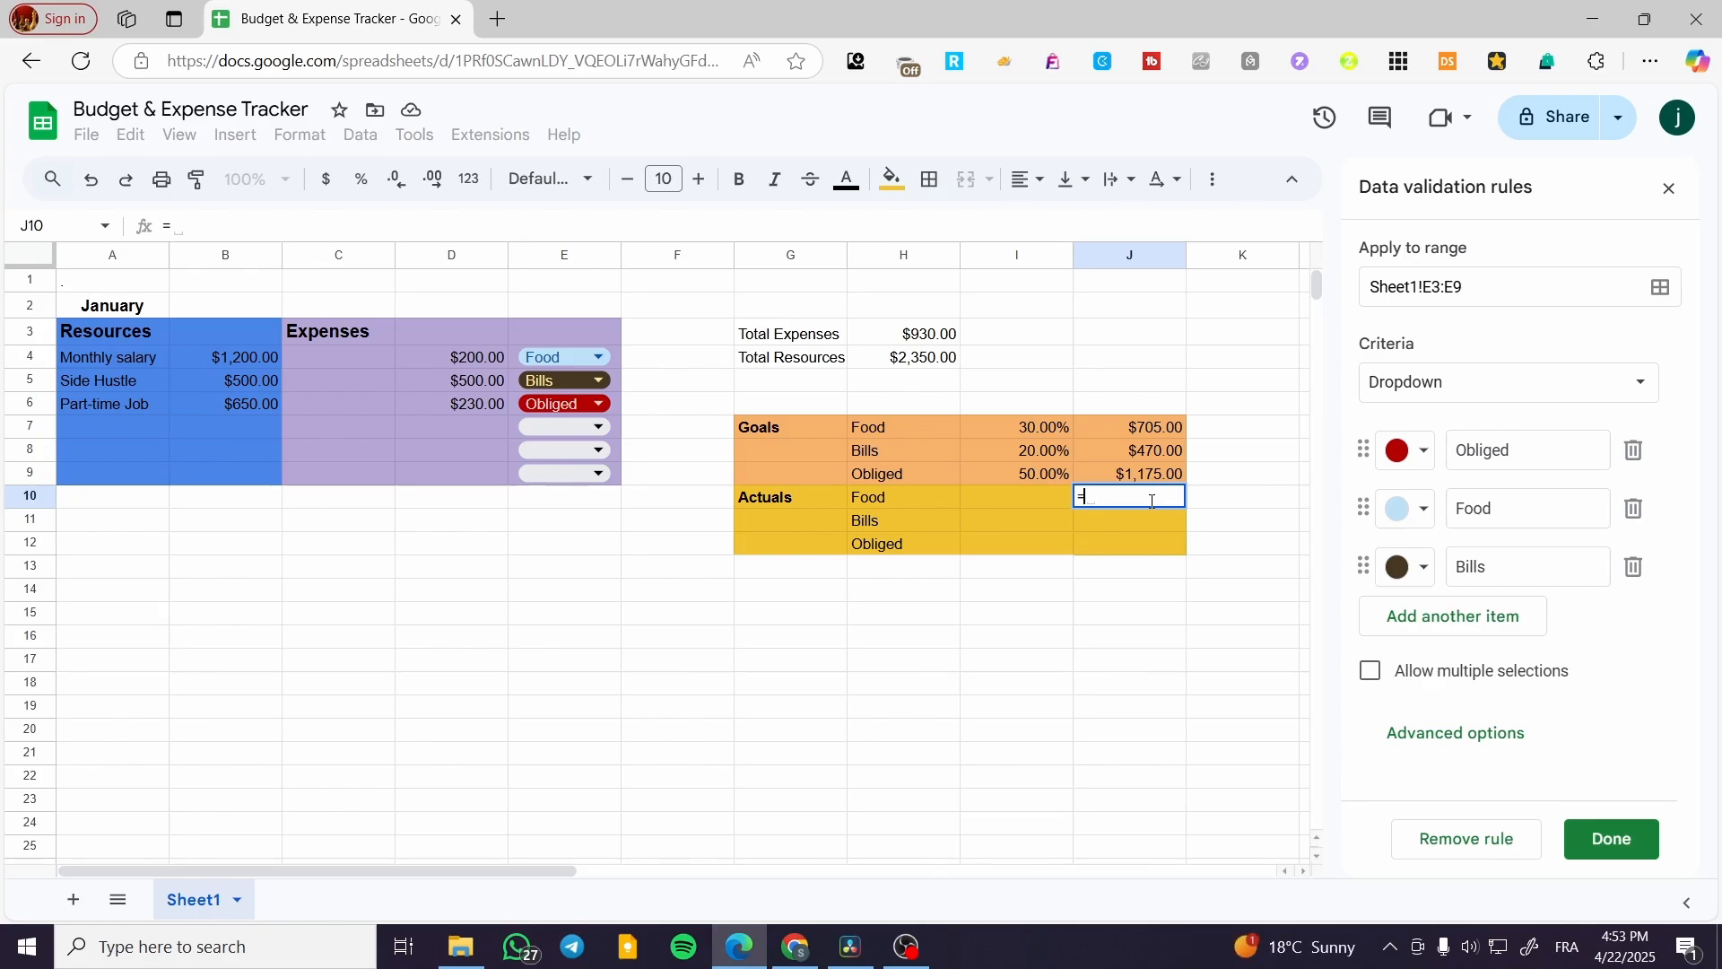
{"action": "type", "text": "su"}
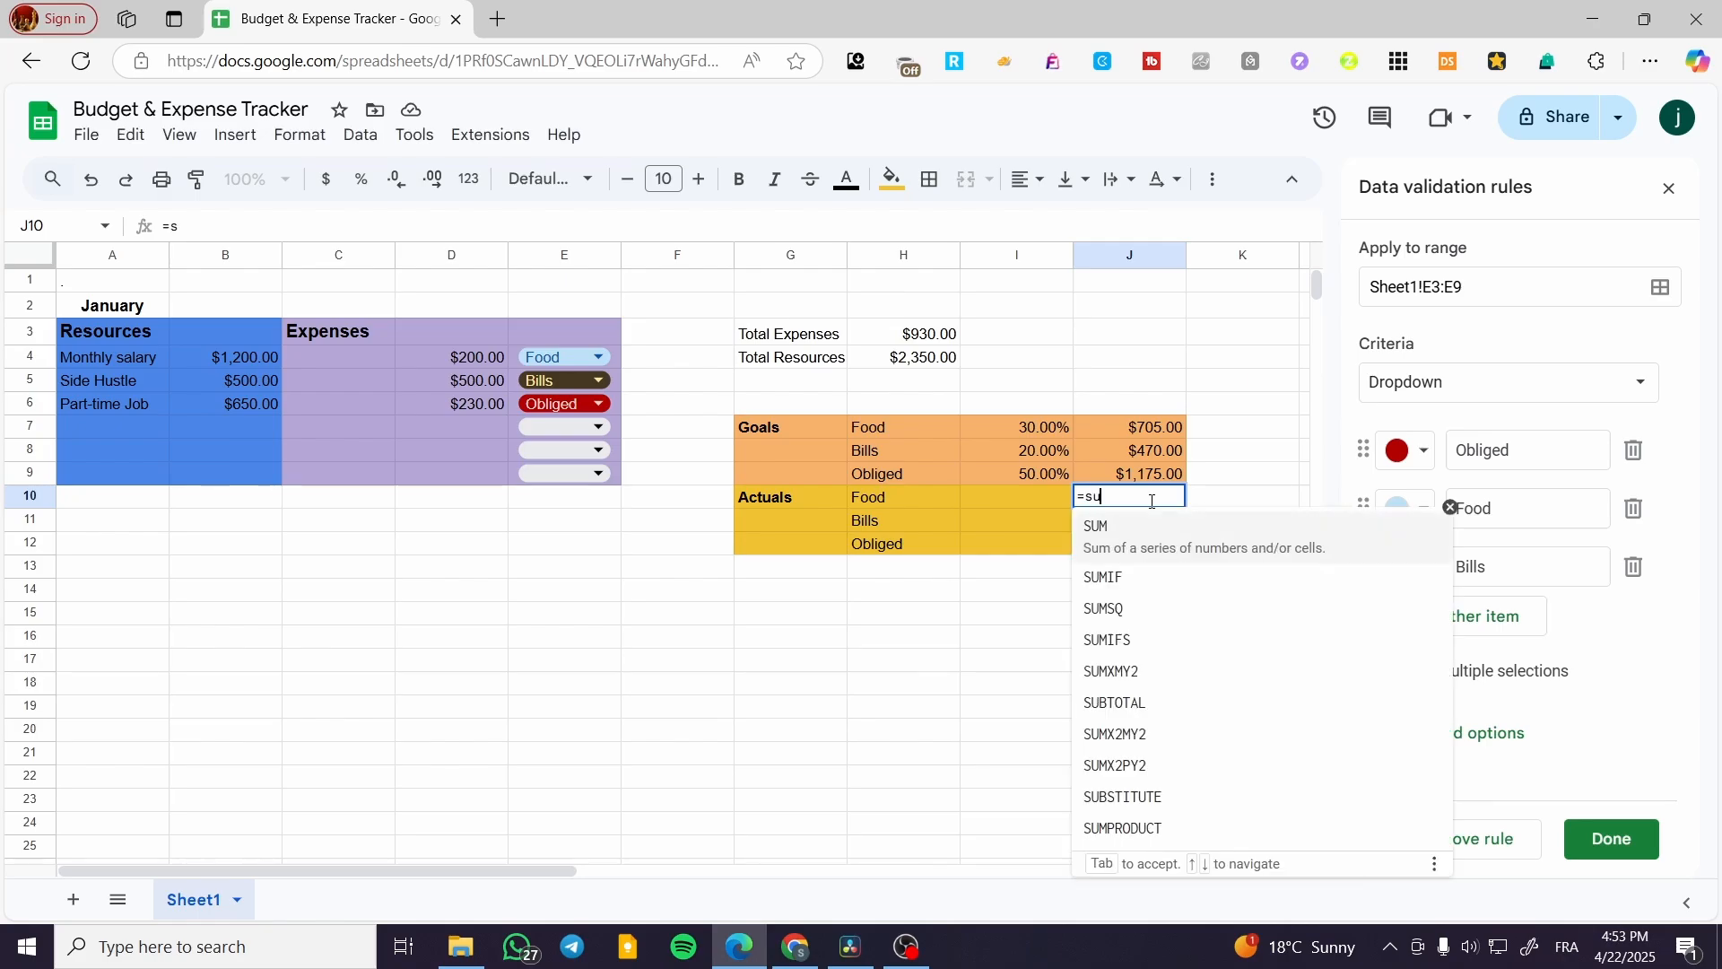
{"action": "type", "text": "mif"}
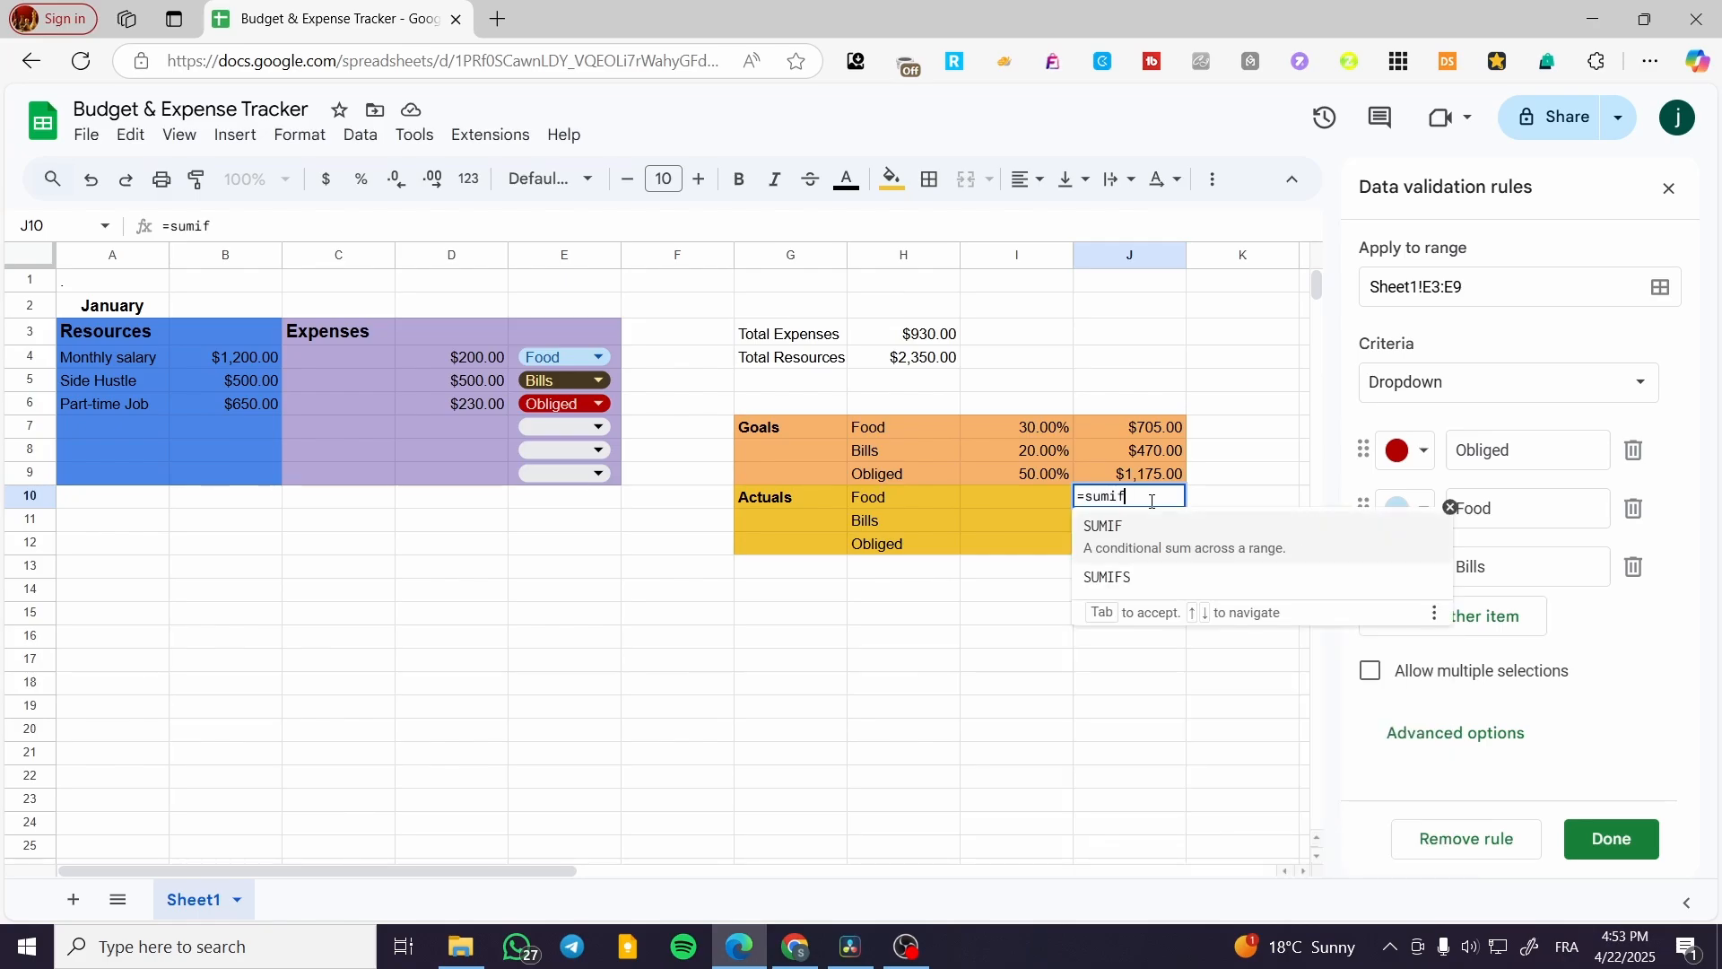
{"action": "key", "text": "Tab"}
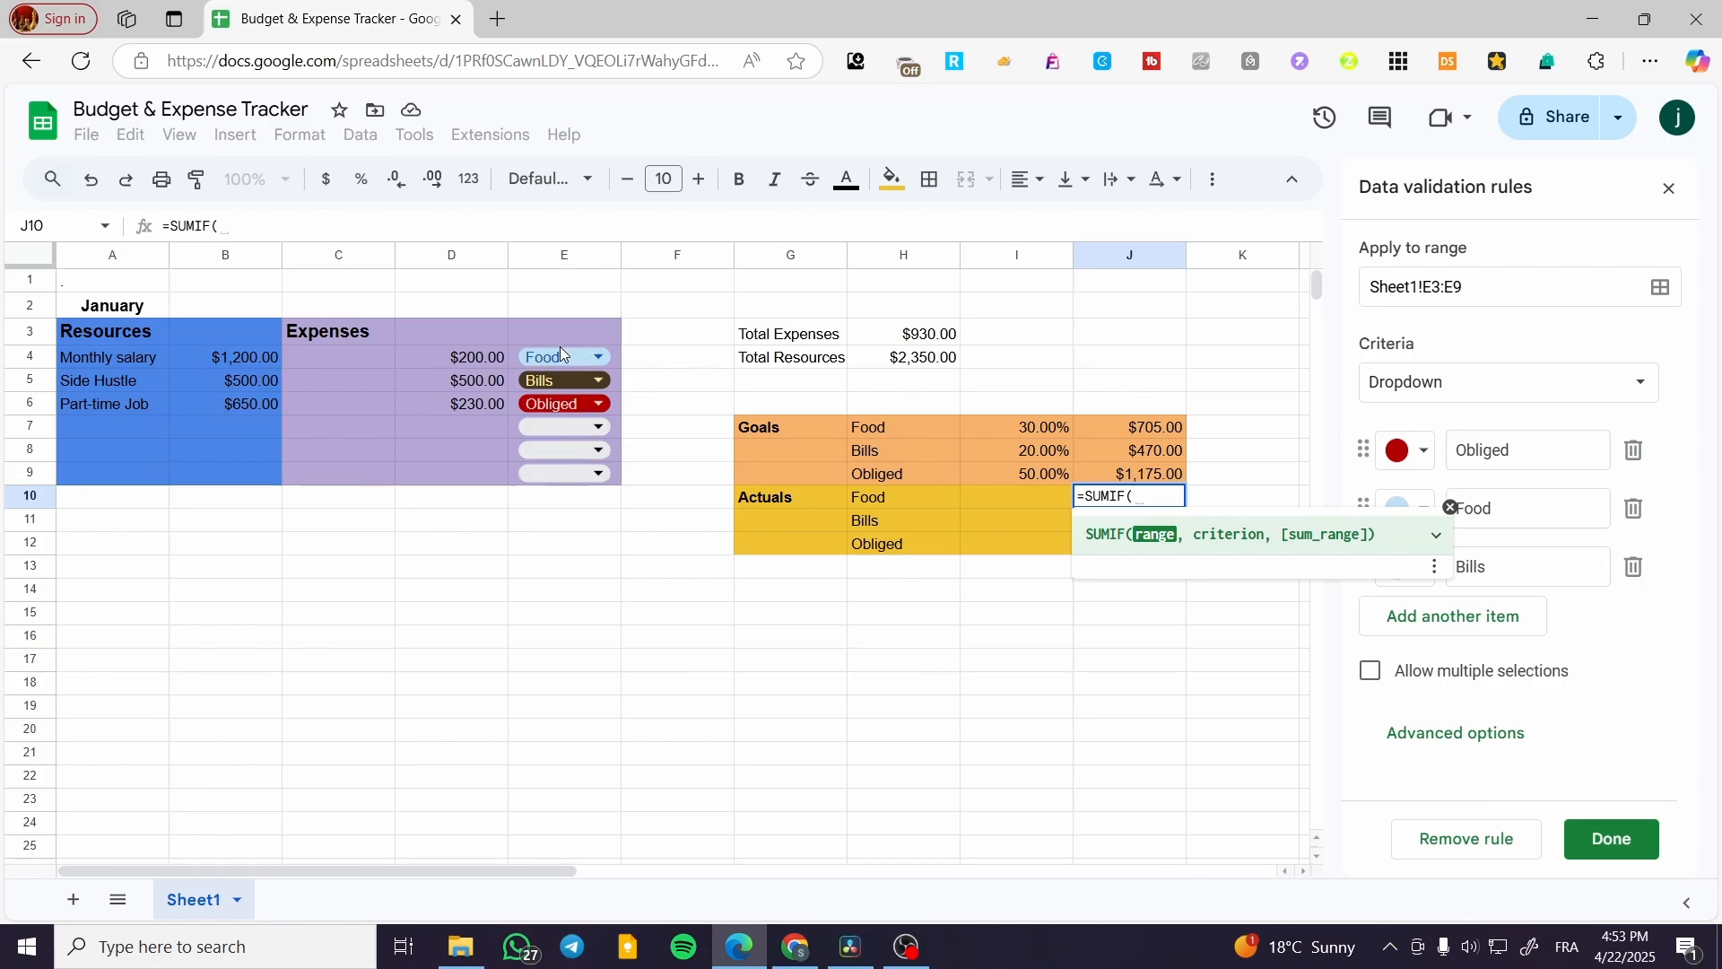
{"action": "left_click", "coordinate": [569, 257]}
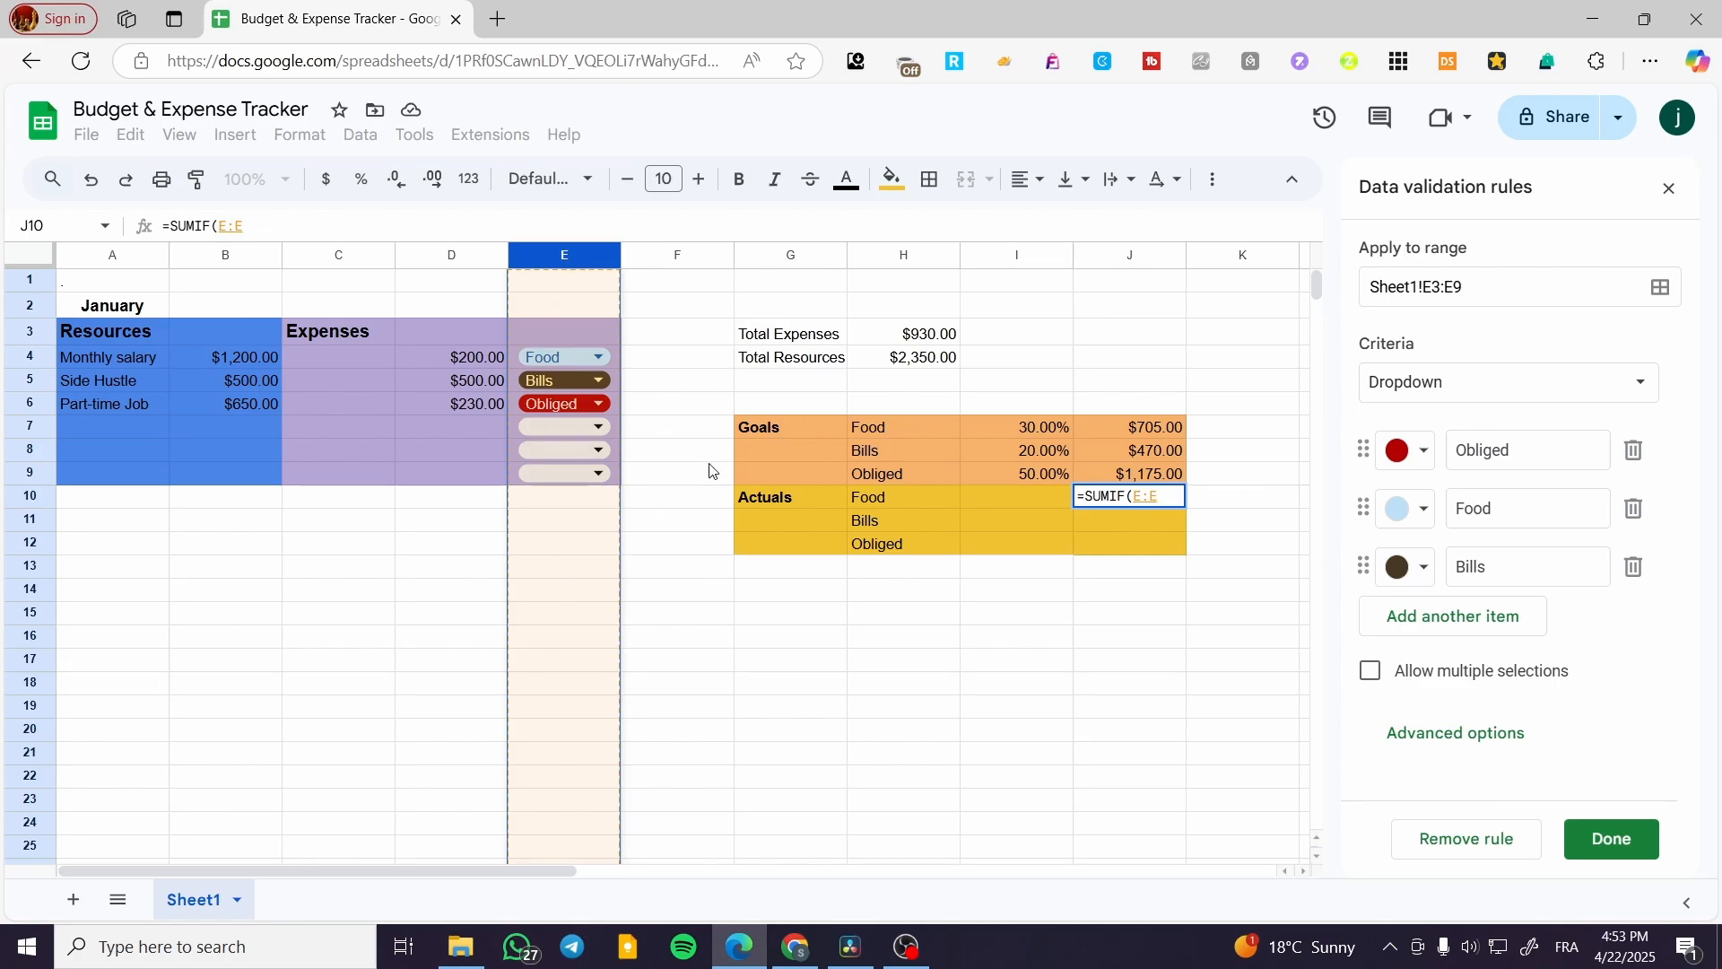
{"action": "type", "text": ","}
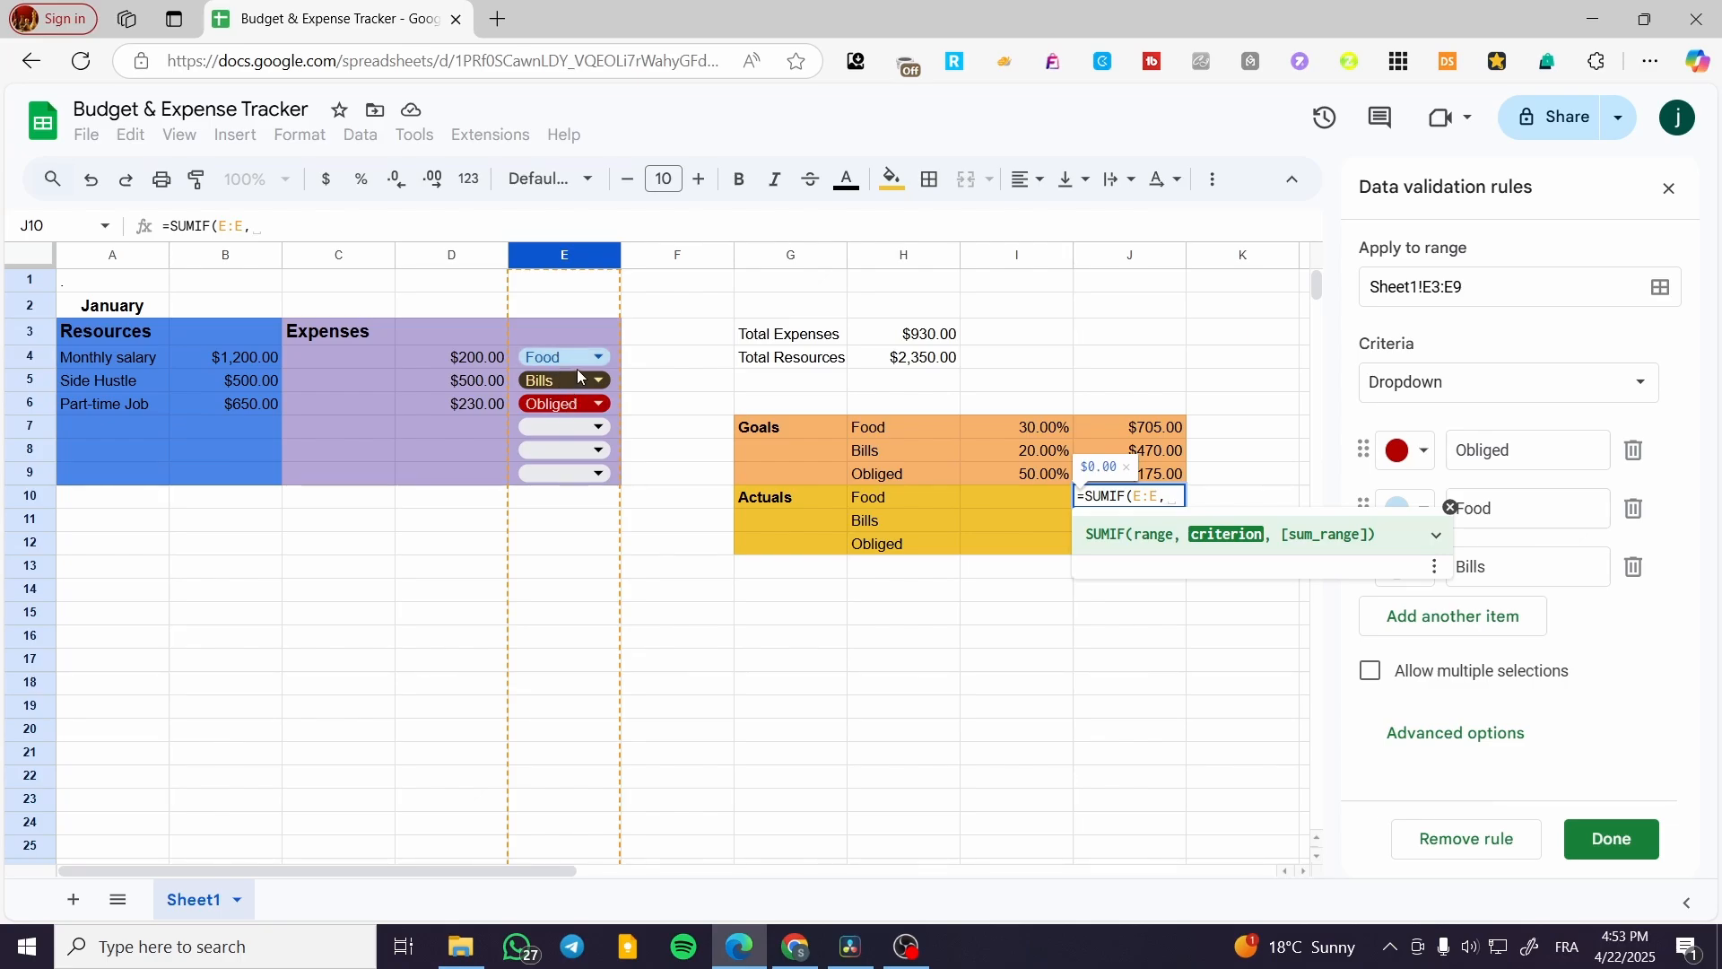
{"action": "type", "text": "foo"}
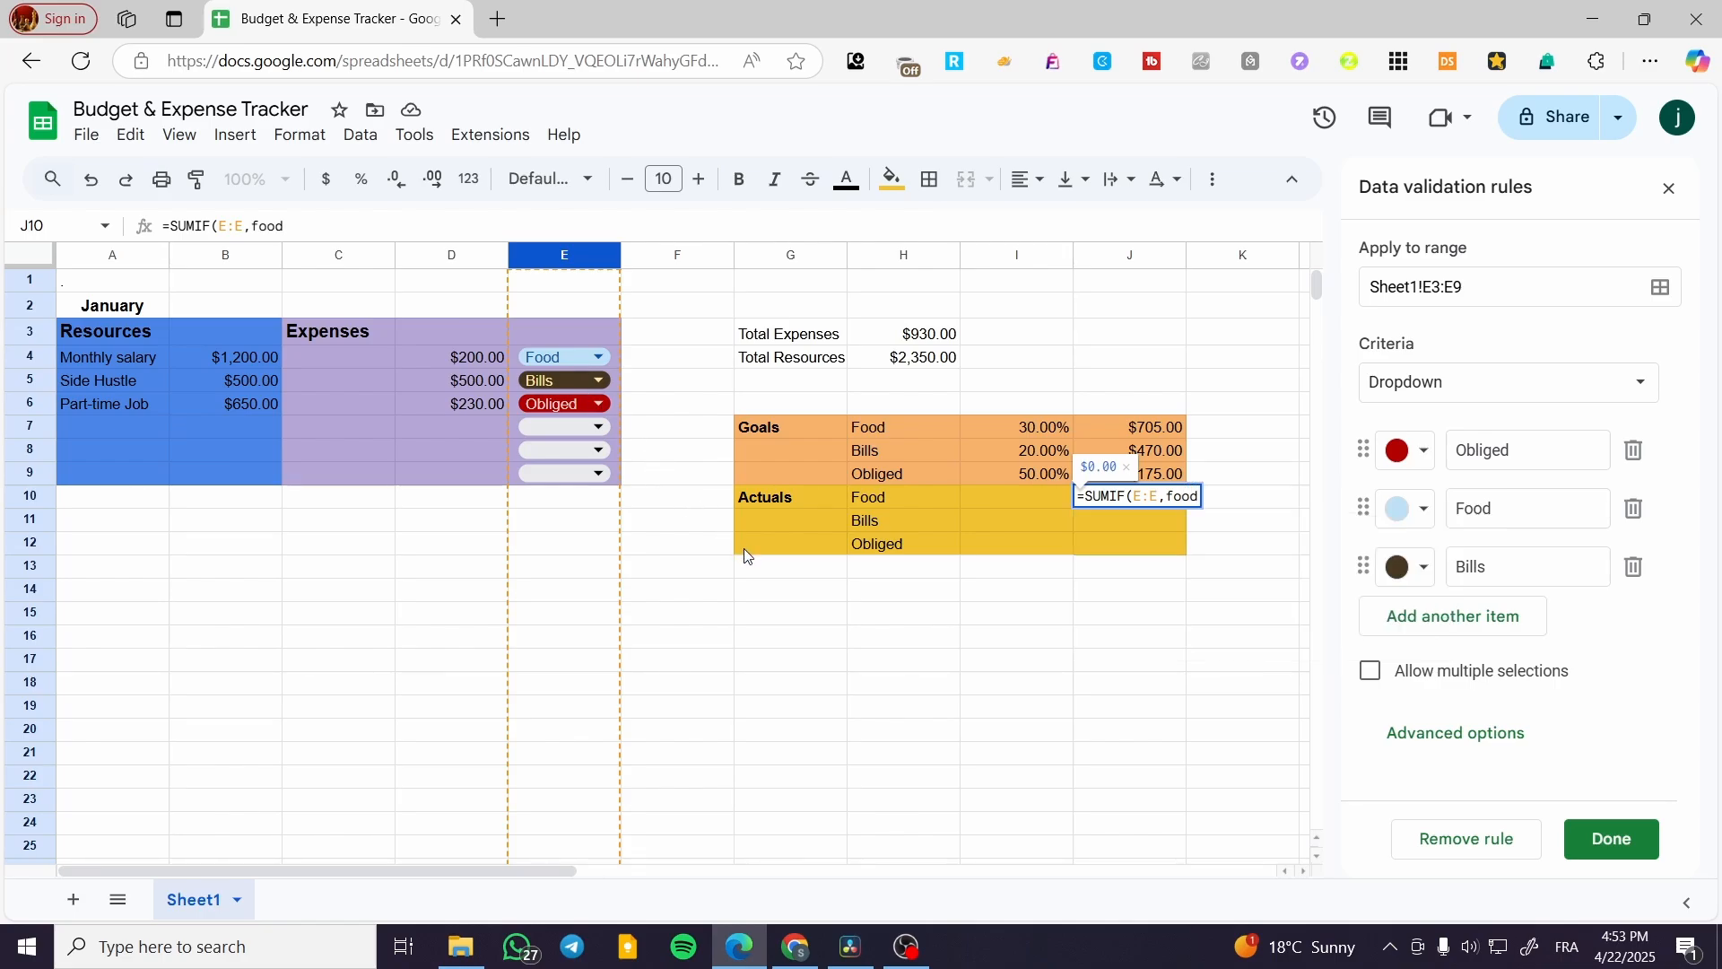
{"action": "type", "text": "d,"}
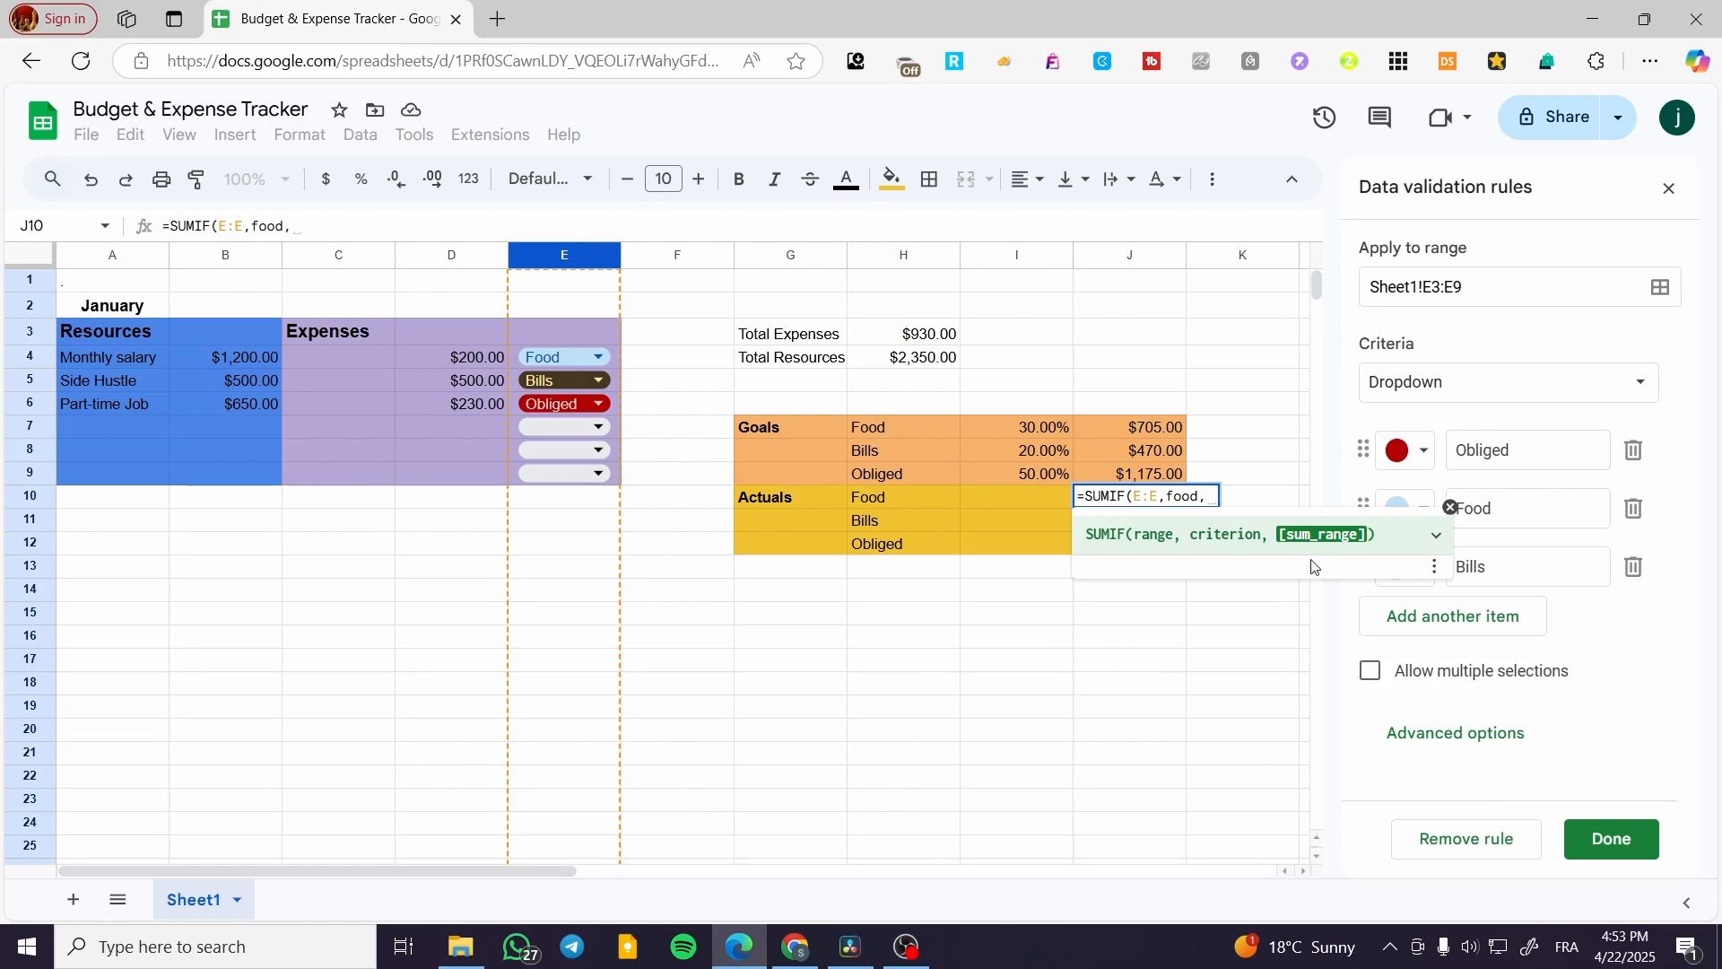
{"action": "left_click", "coordinate": [454, 257]}
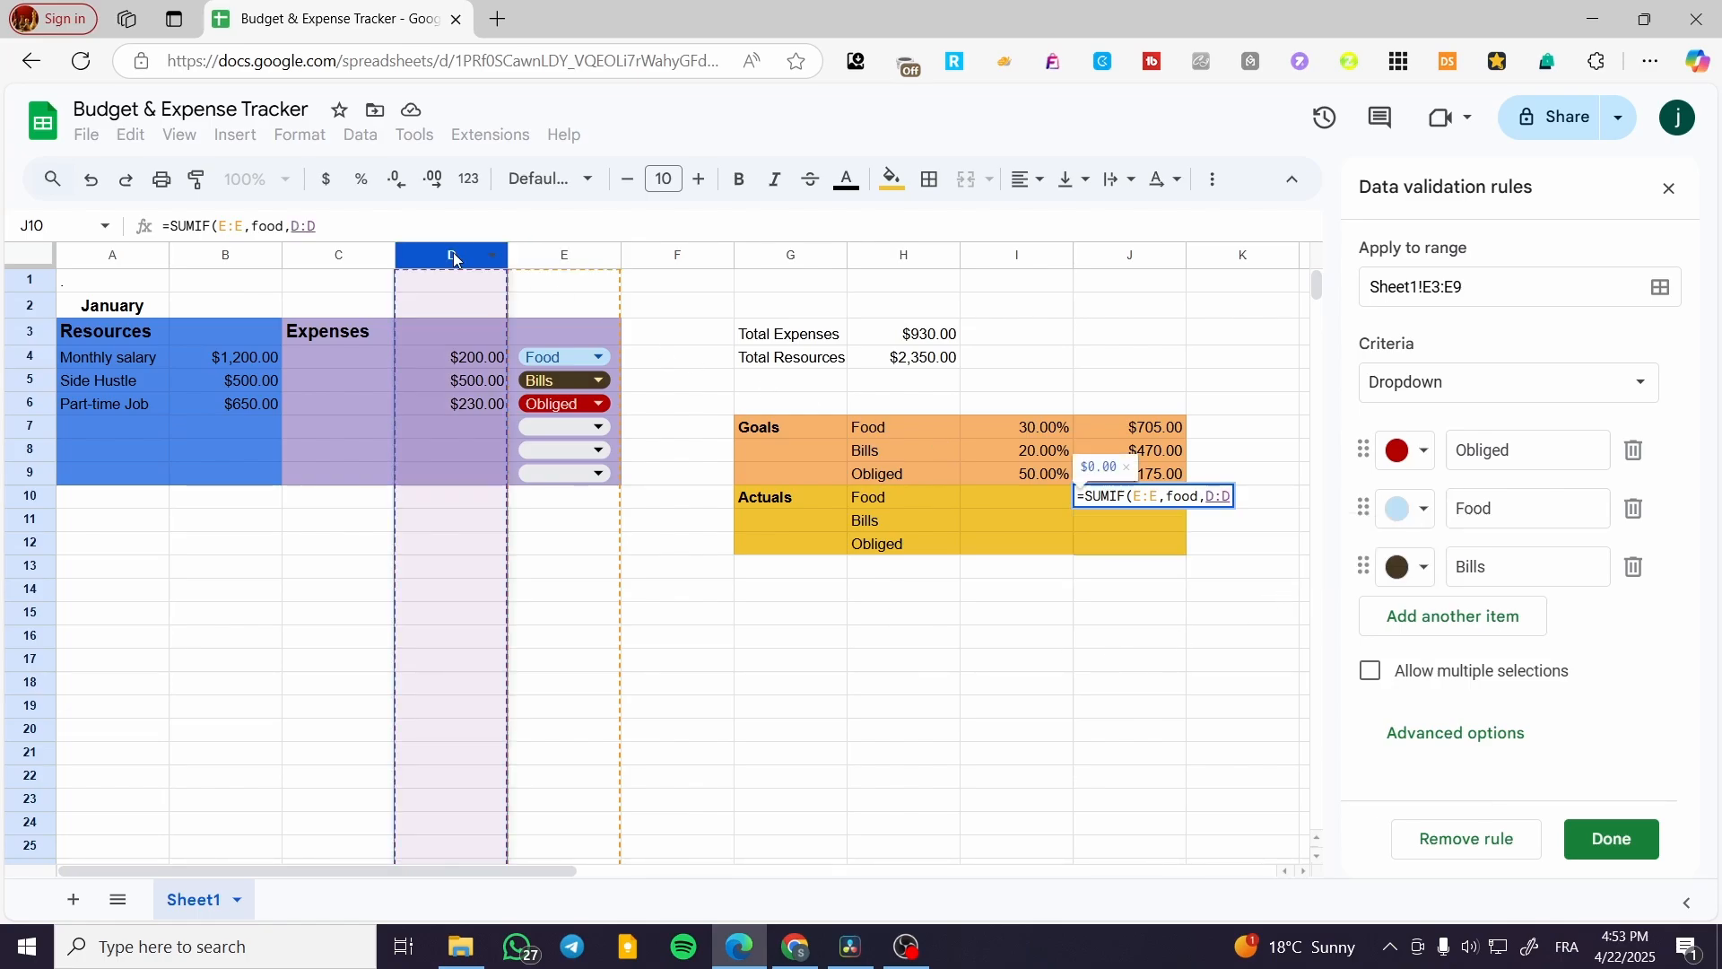
{"action": "key", "text": "Return"}
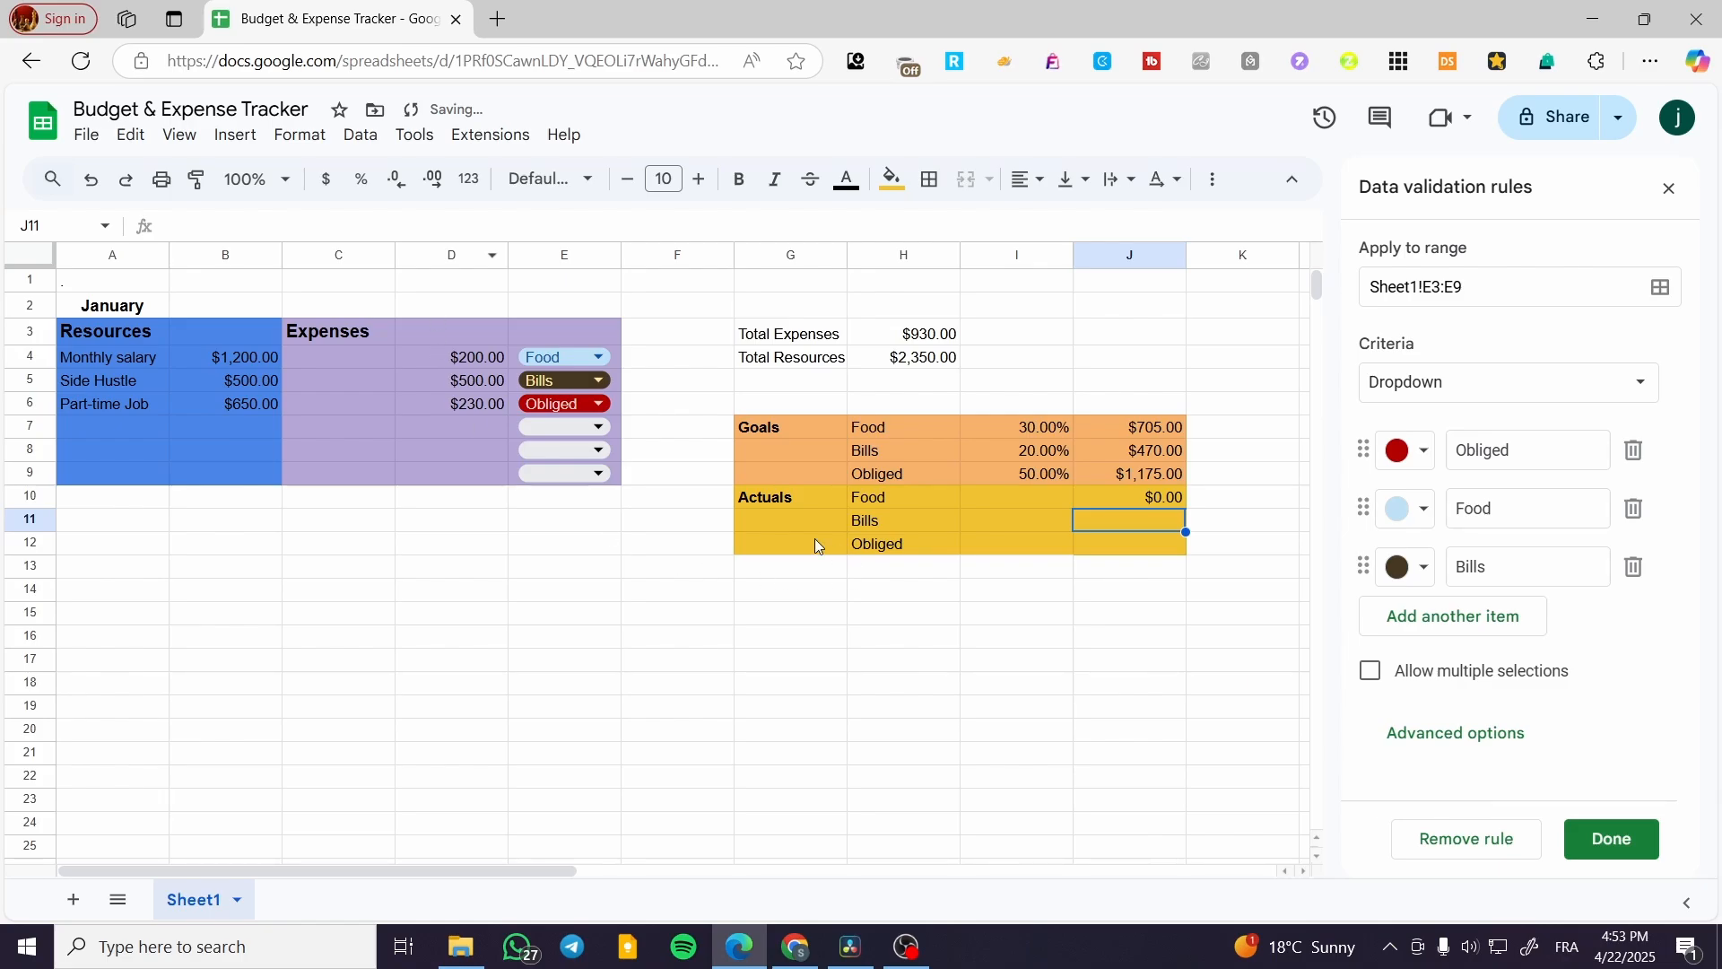
Correct the Food actual formula in cell J10 by enclosing the criterion in quotation marks: =SUMIF(E:E,"food",D:D).
{"action": "left_click", "coordinate": [1155, 496]}
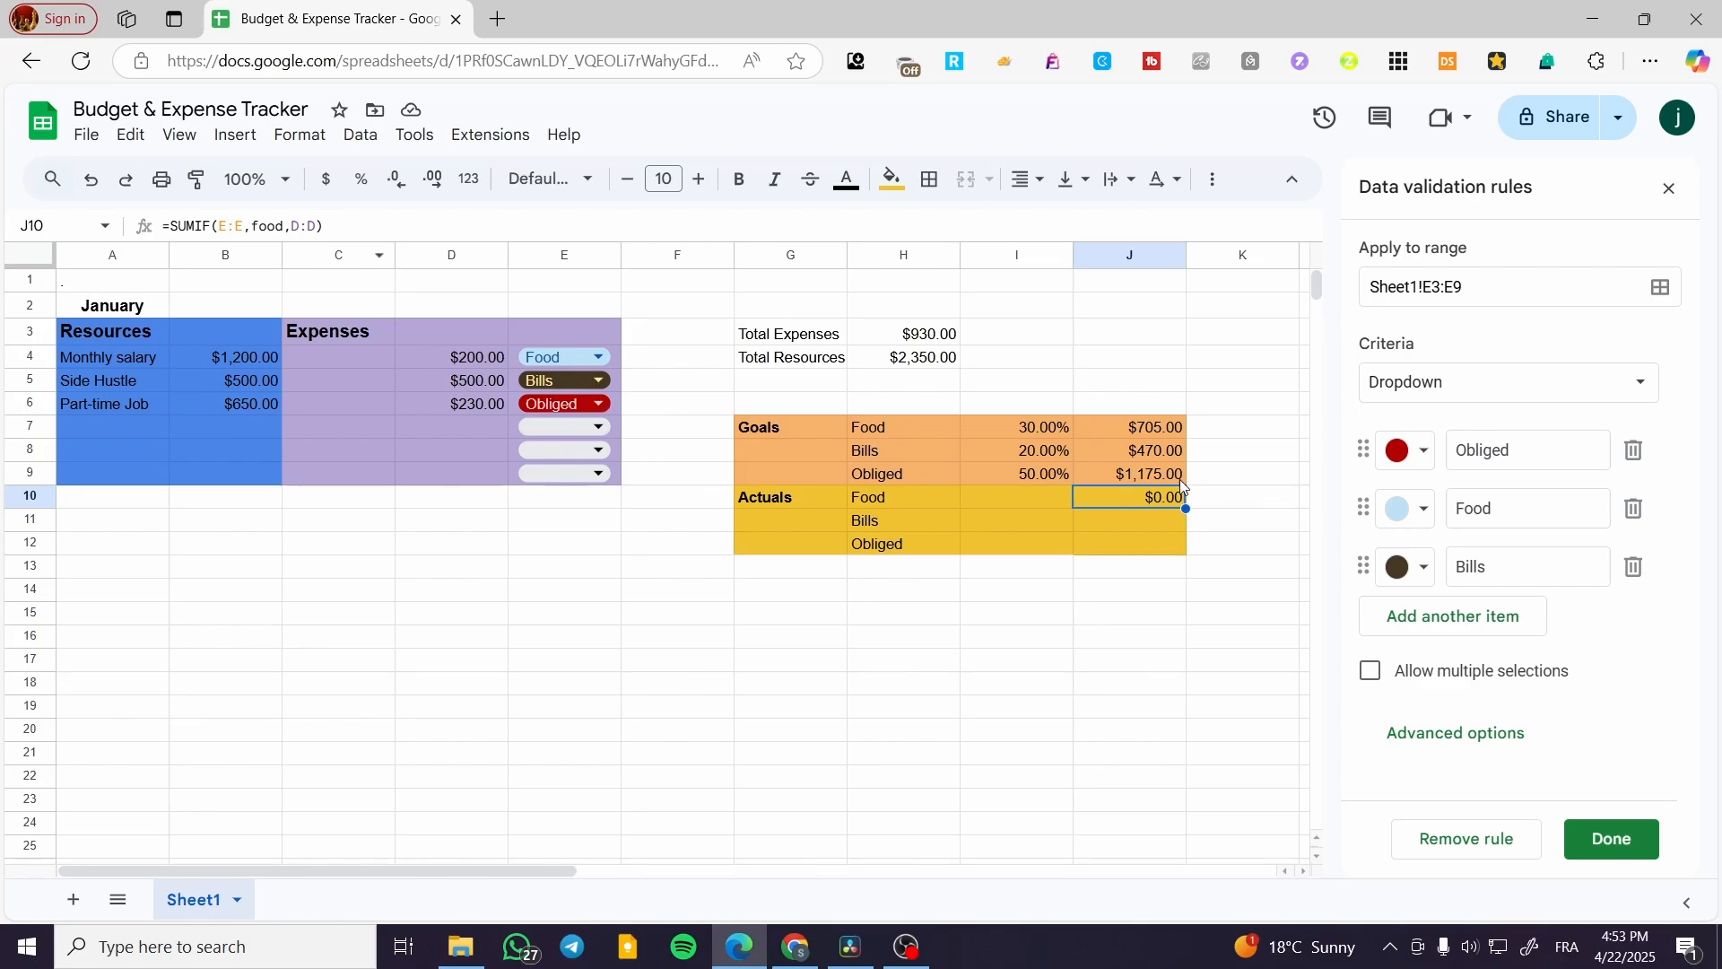
{"action": "double_click", "coordinate": [1154, 497]}
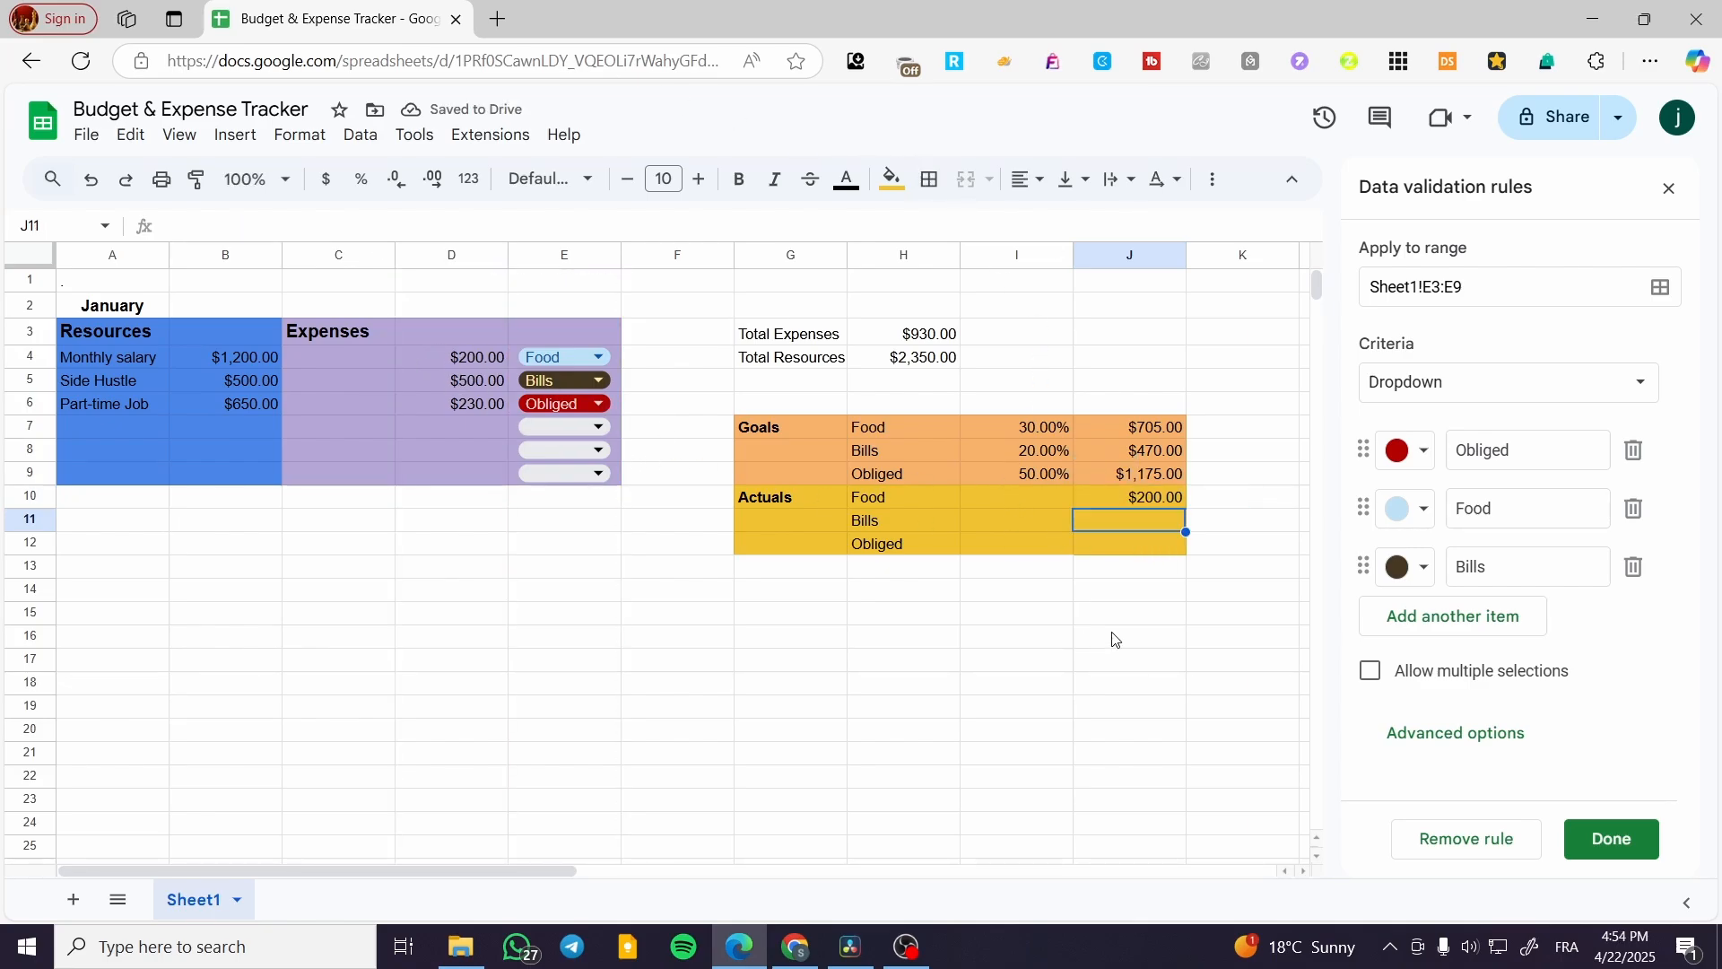
{"action": "double_click", "coordinate": [1166, 497]}
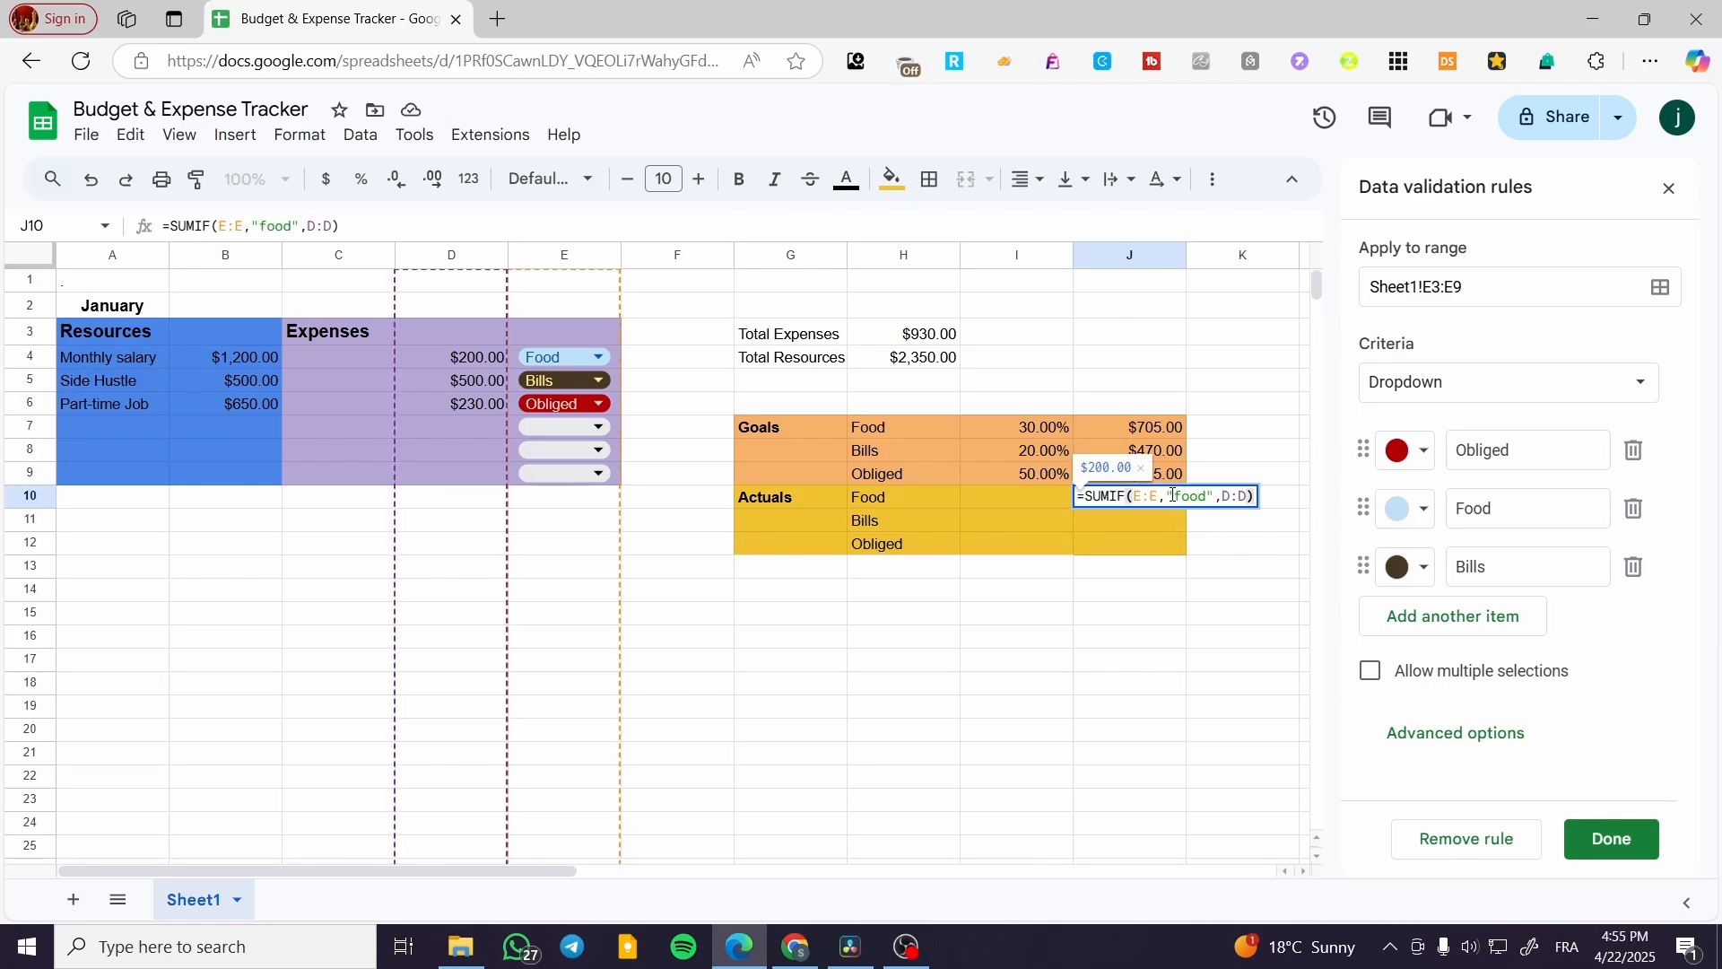
{"action": "double_click", "coordinate": [1169, 497]}
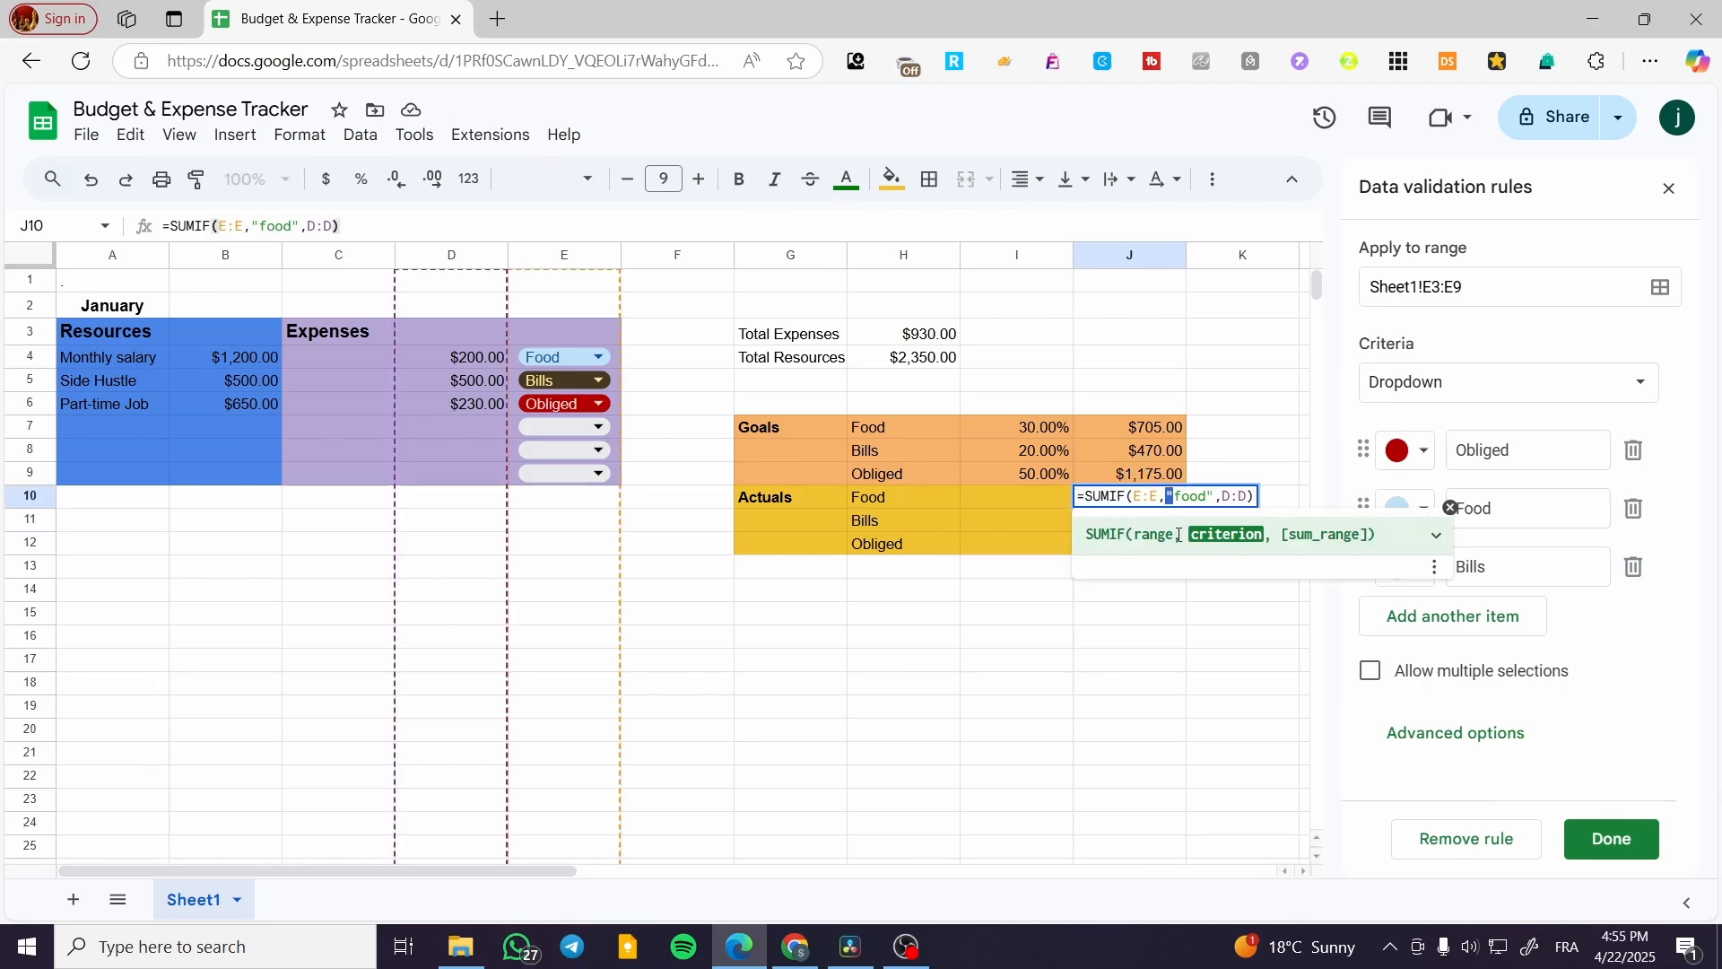
{"action": "left_click", "coordinate": [1210, 496]}
{"action": "type", "text": "\""}
Copy the Food actual formula from J10 into J11 and change its criterion to "bills", giving =SUMIF(E:E,"bills",D:D).
{"action": "left_click_drag", "start_coordinate": [1254, 496], "coordinate": [1132, 496]}
{"action": "left_click_drag", "start_coordinate": [342, 226], "coordinate": [162, 226]}
{"action": "key", "text": "ctrl+c"}
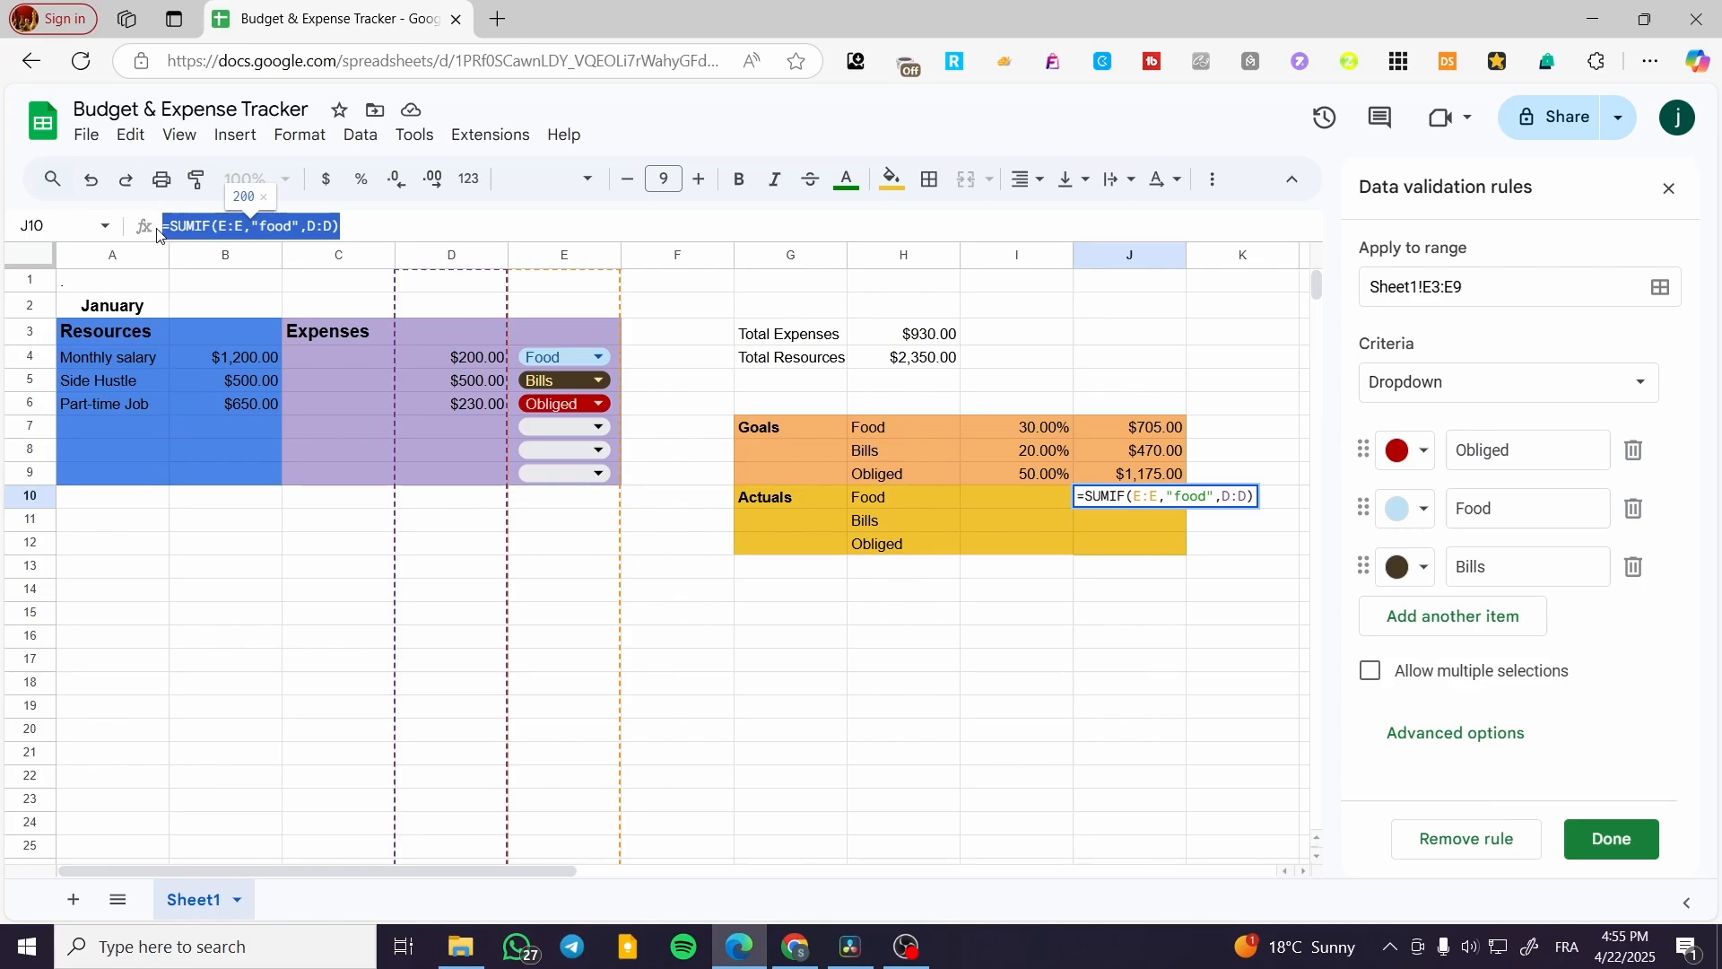
{"action": "left_click", "coordinate": [450, 220]}
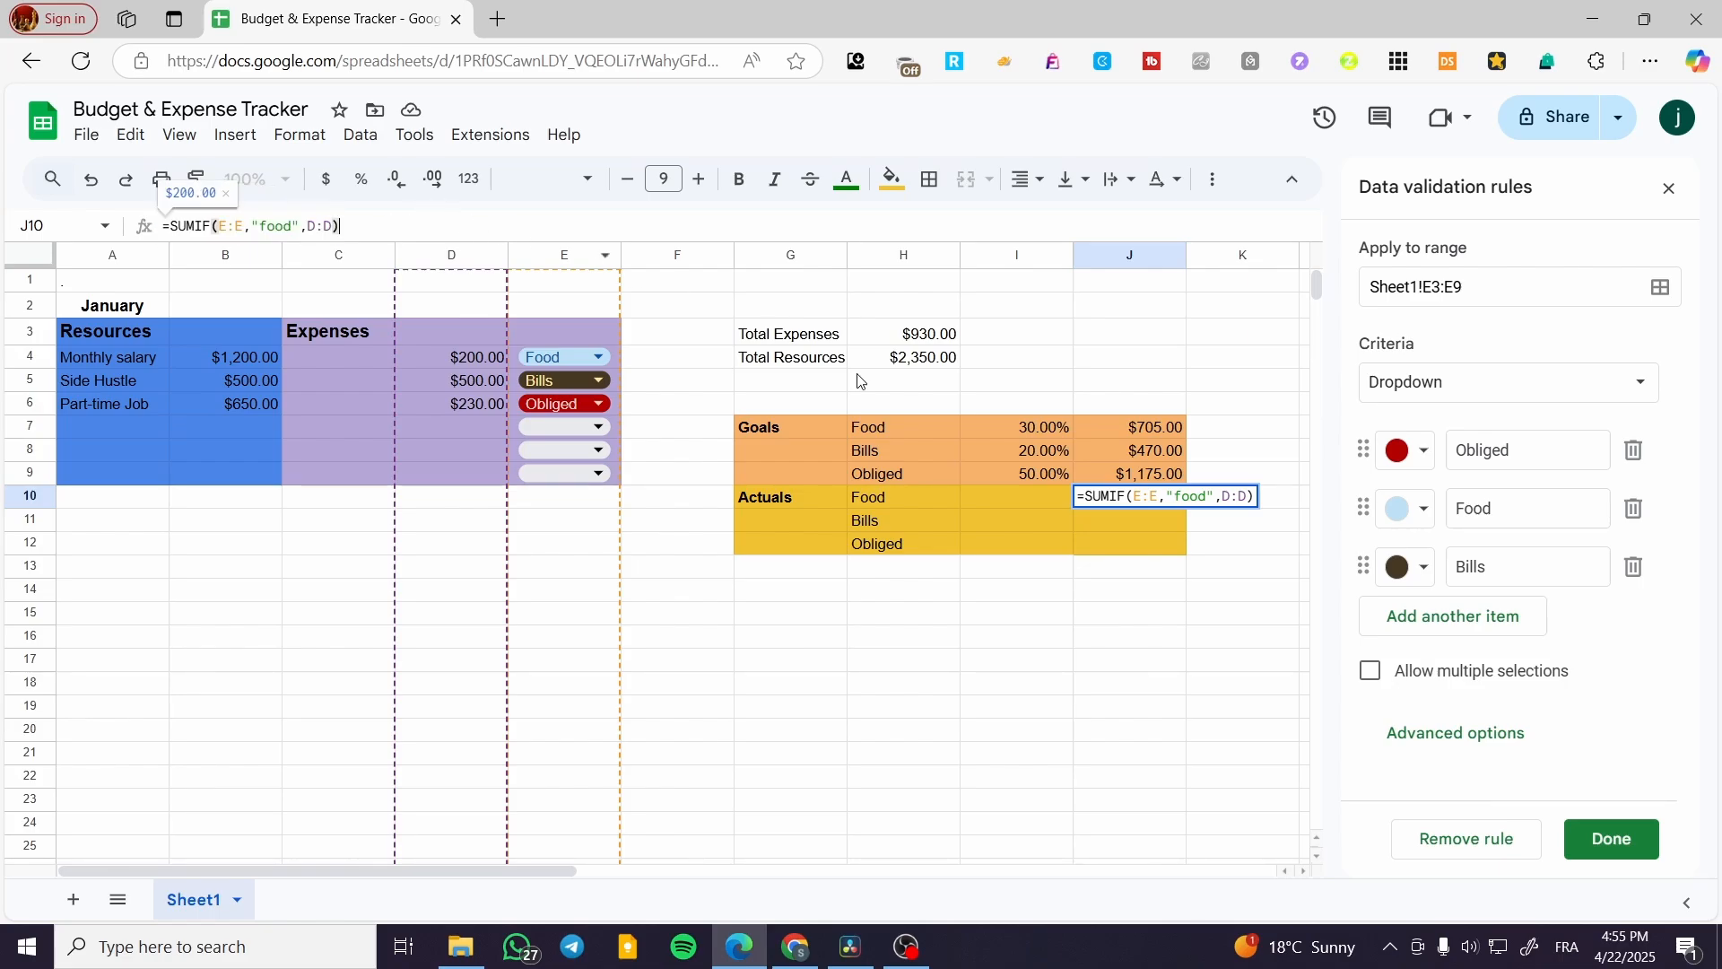
{"action": "left_click", "coordinate": [1089, 519]}
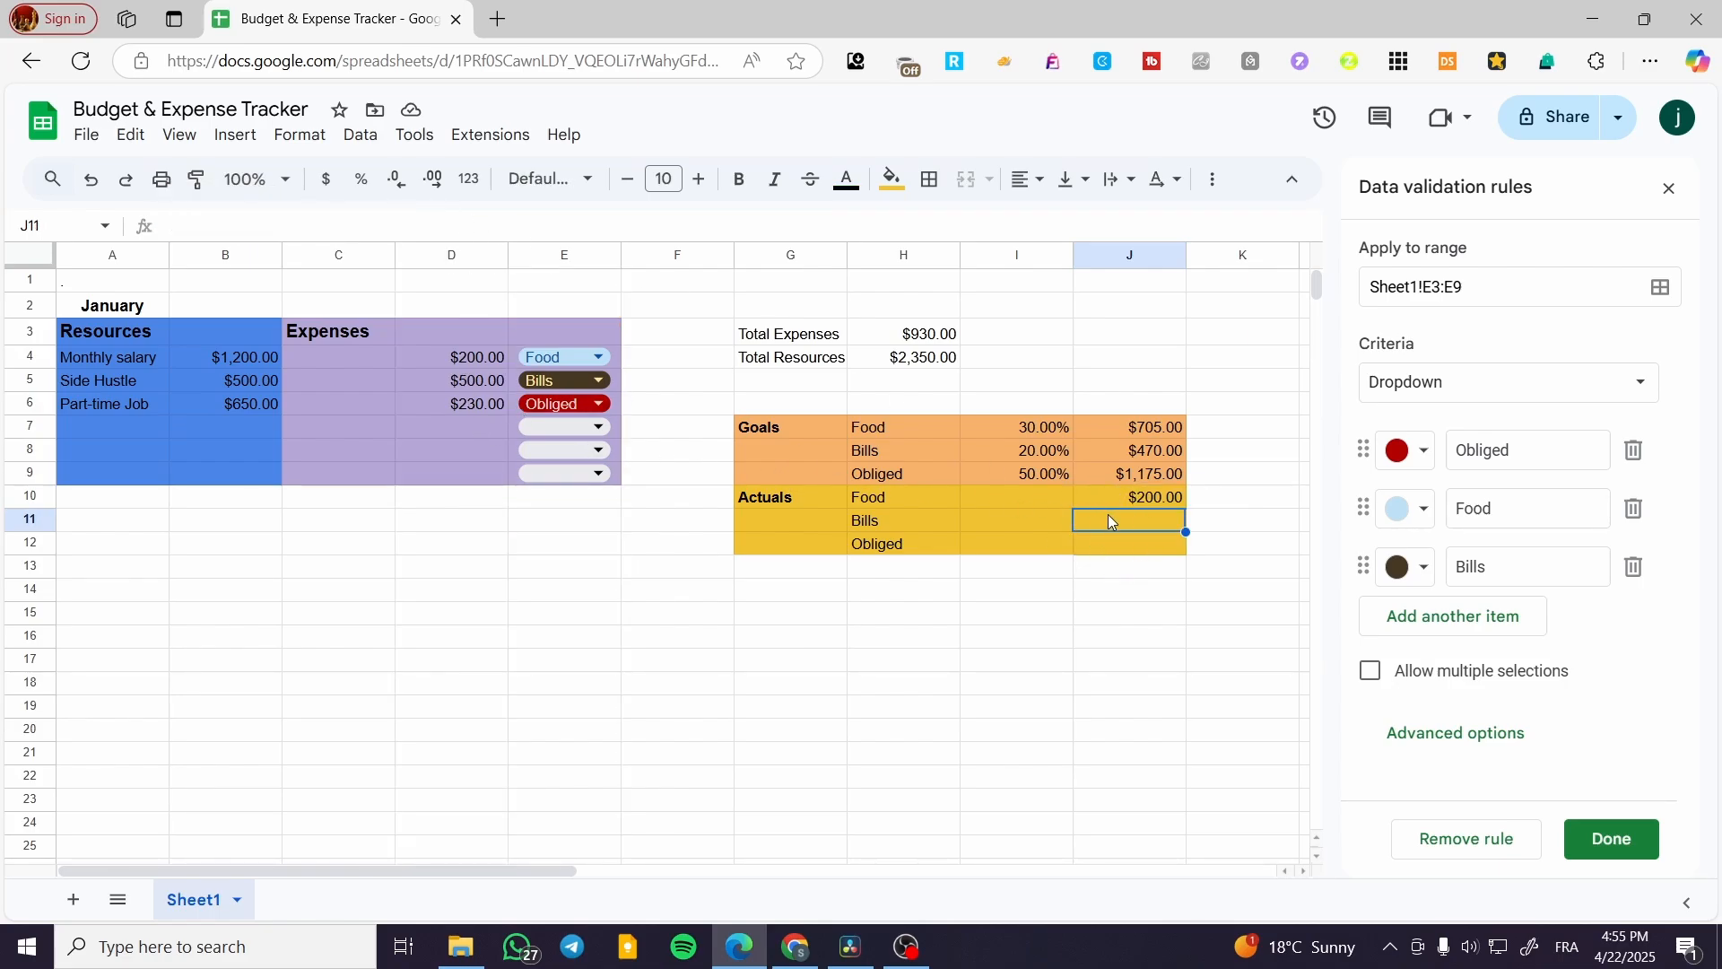
{"action": "double_click", "coordinate": [1121, 516]}
{"action": "key", "text": "ctrl+v"}
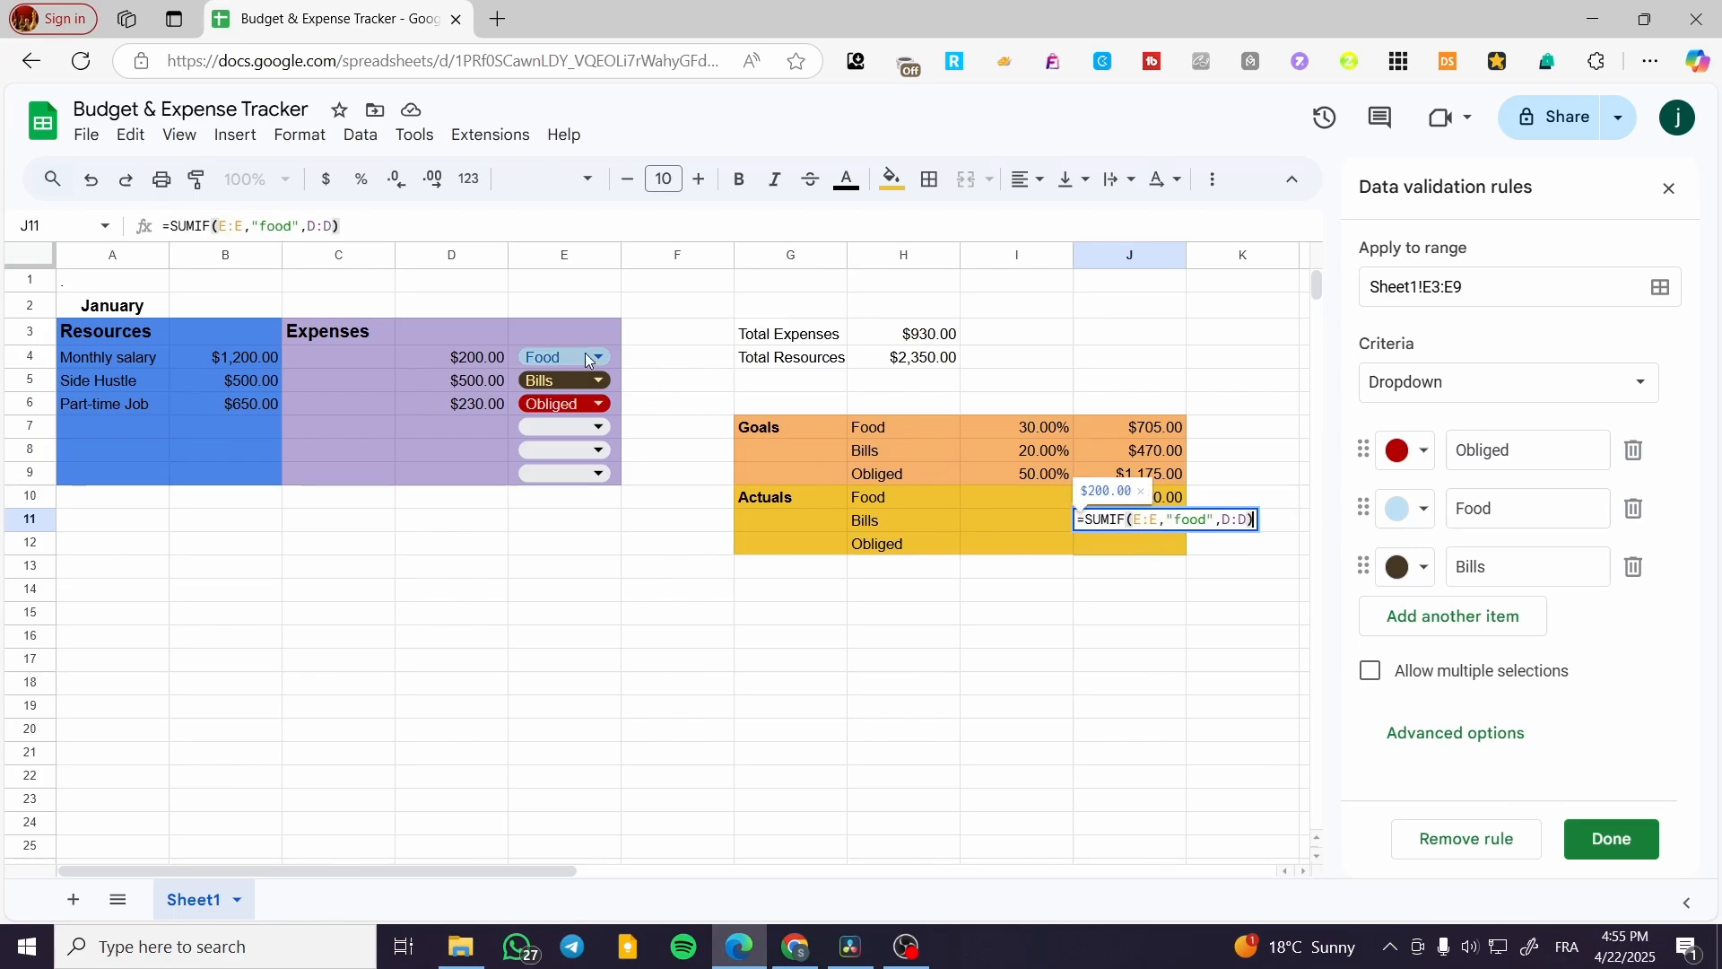
{"action": "left_click_drag", "start_coordinate": [1173, 522], "coordinate": [1207, 522]}
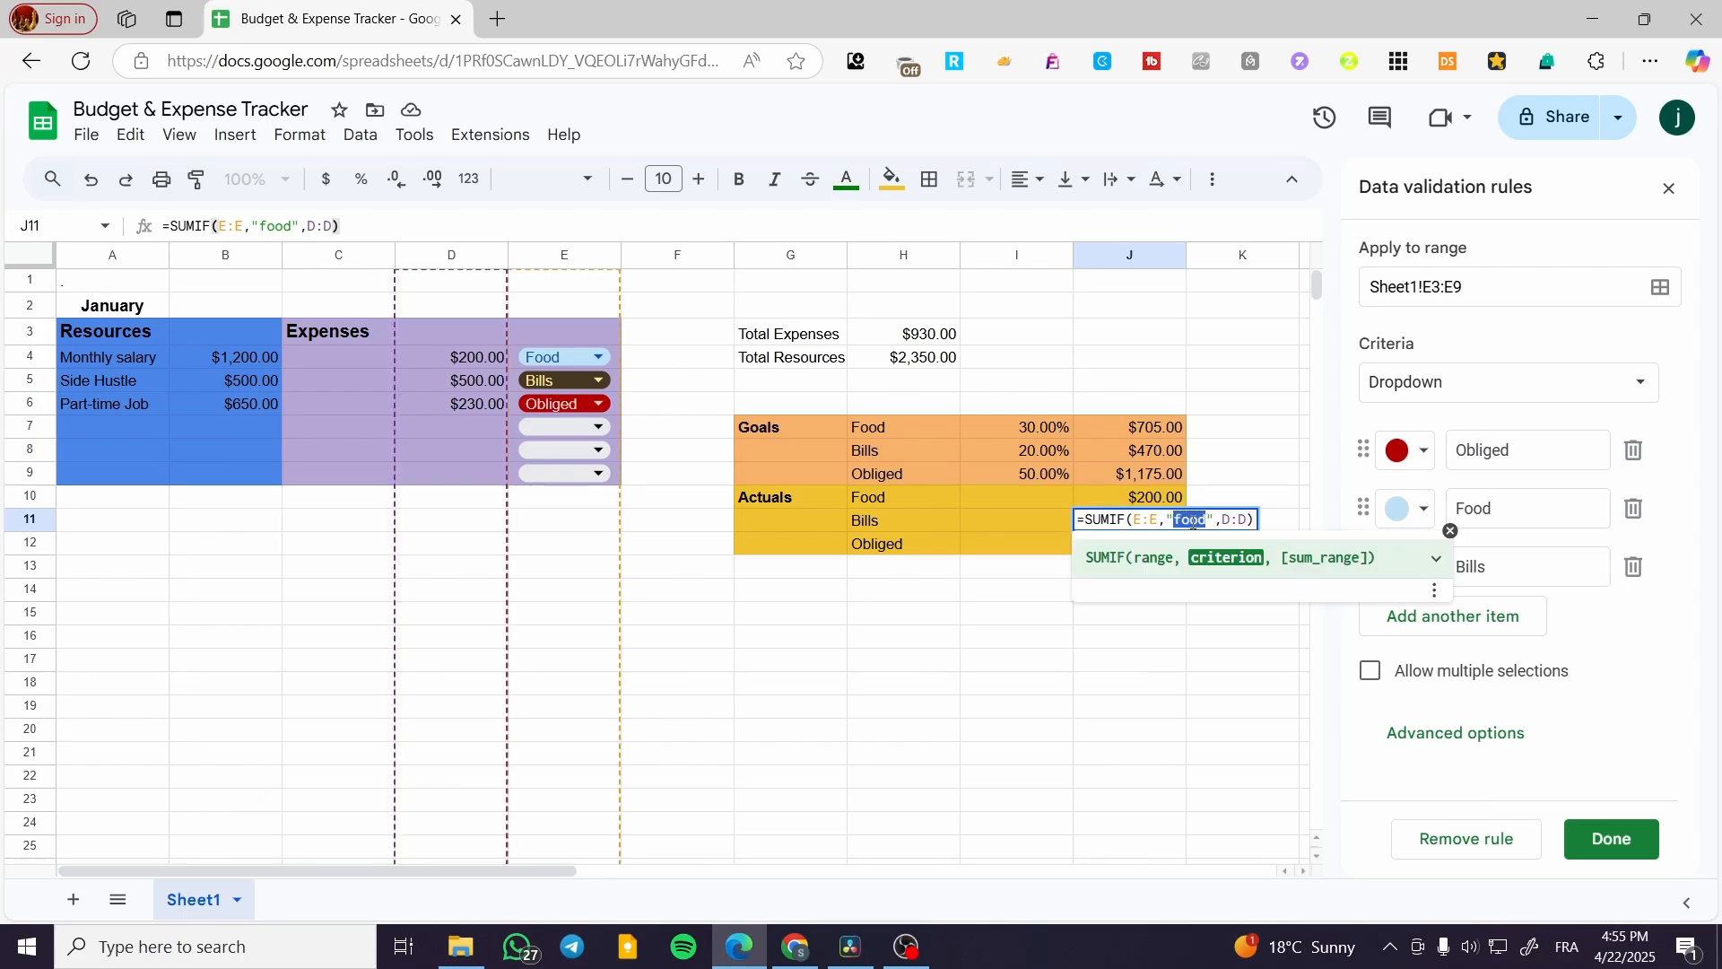
{"action": "type", "text": "bilk"}
{"action": "key", "text": "BackSpace"}
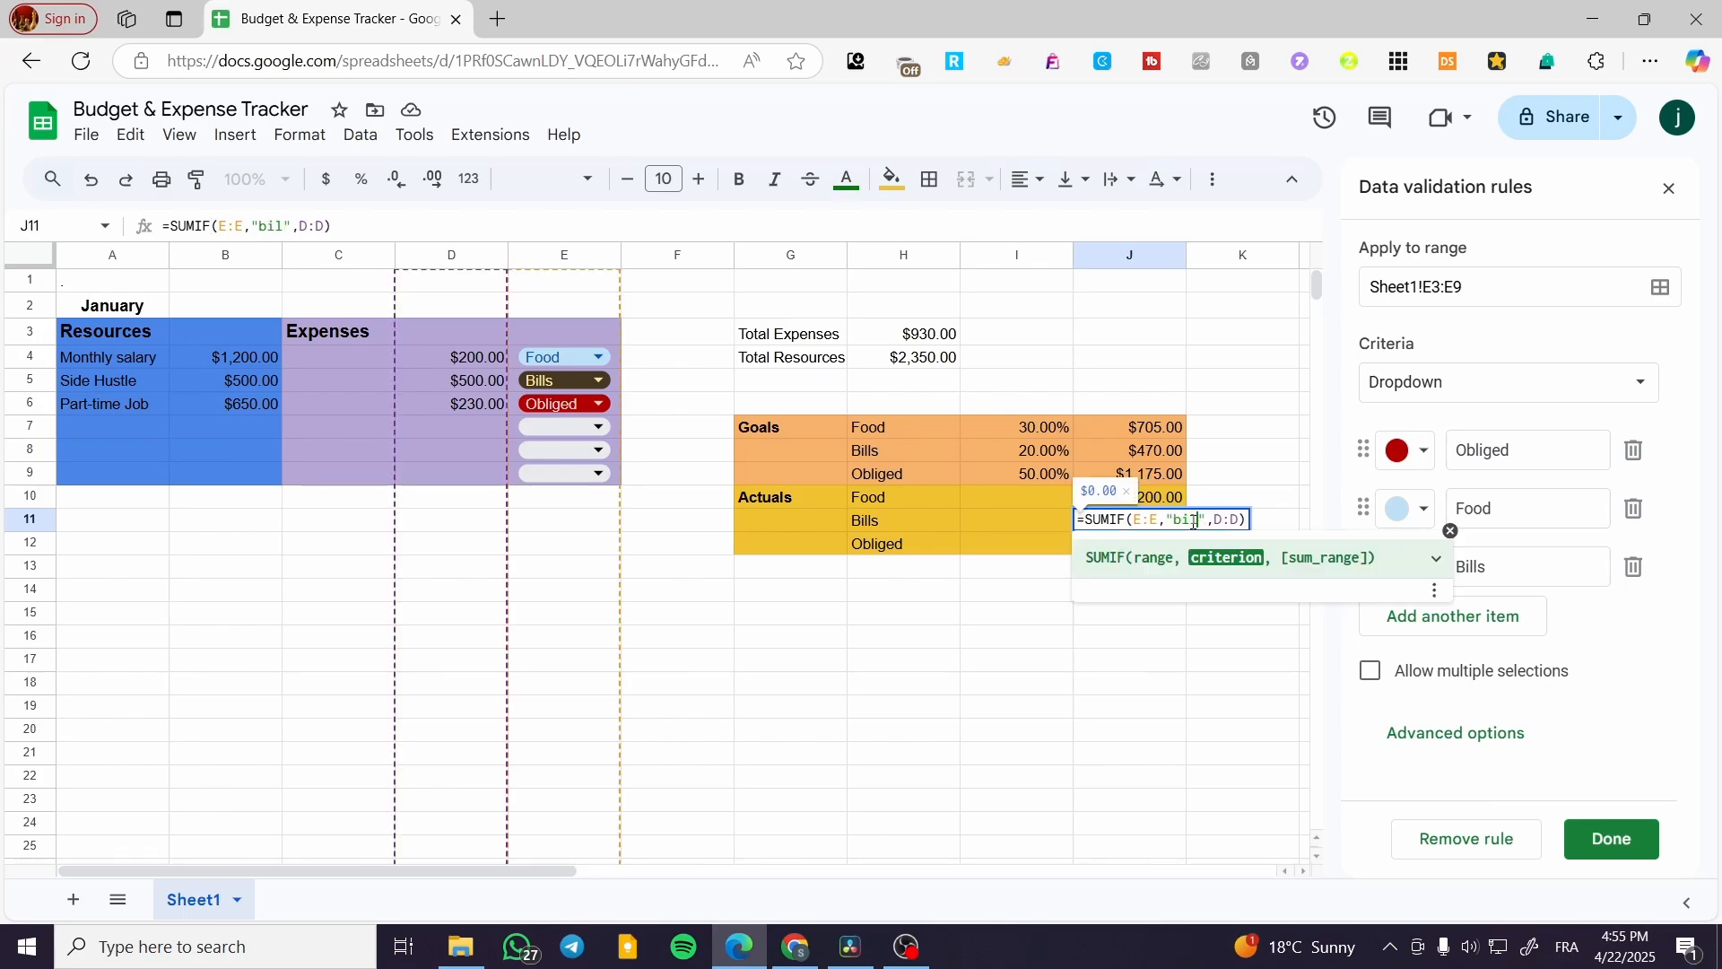
{"action": "type", "text": "ls"}
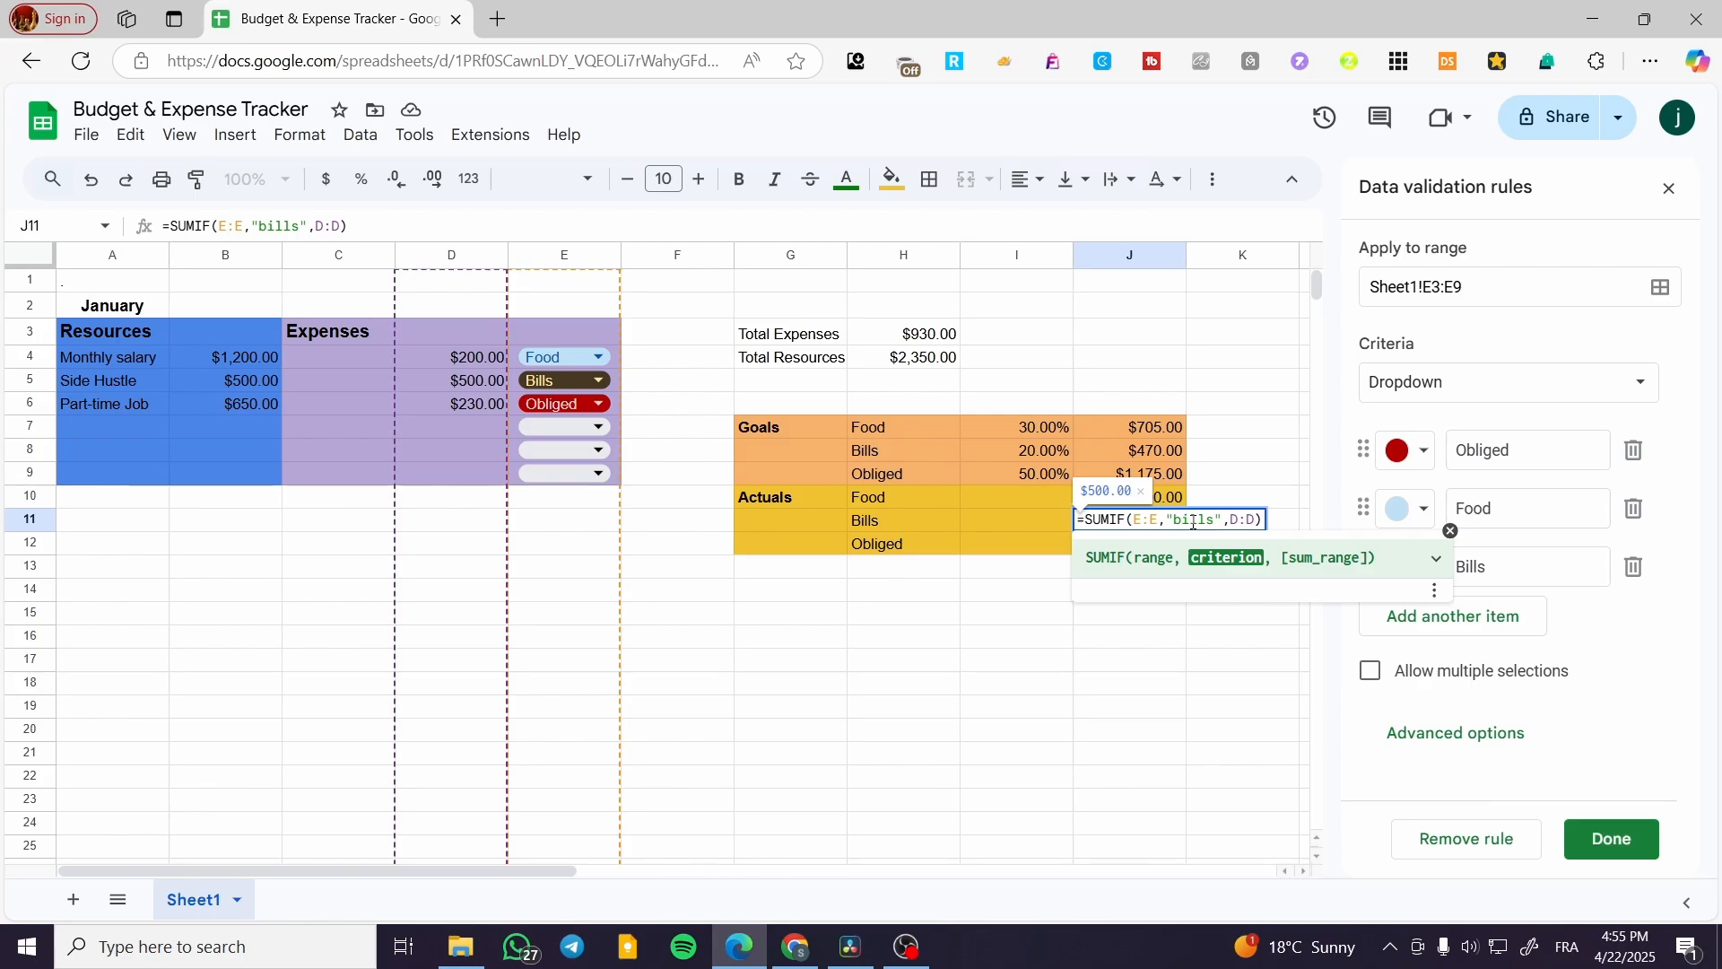
{"action": "key", "text": "Return"}
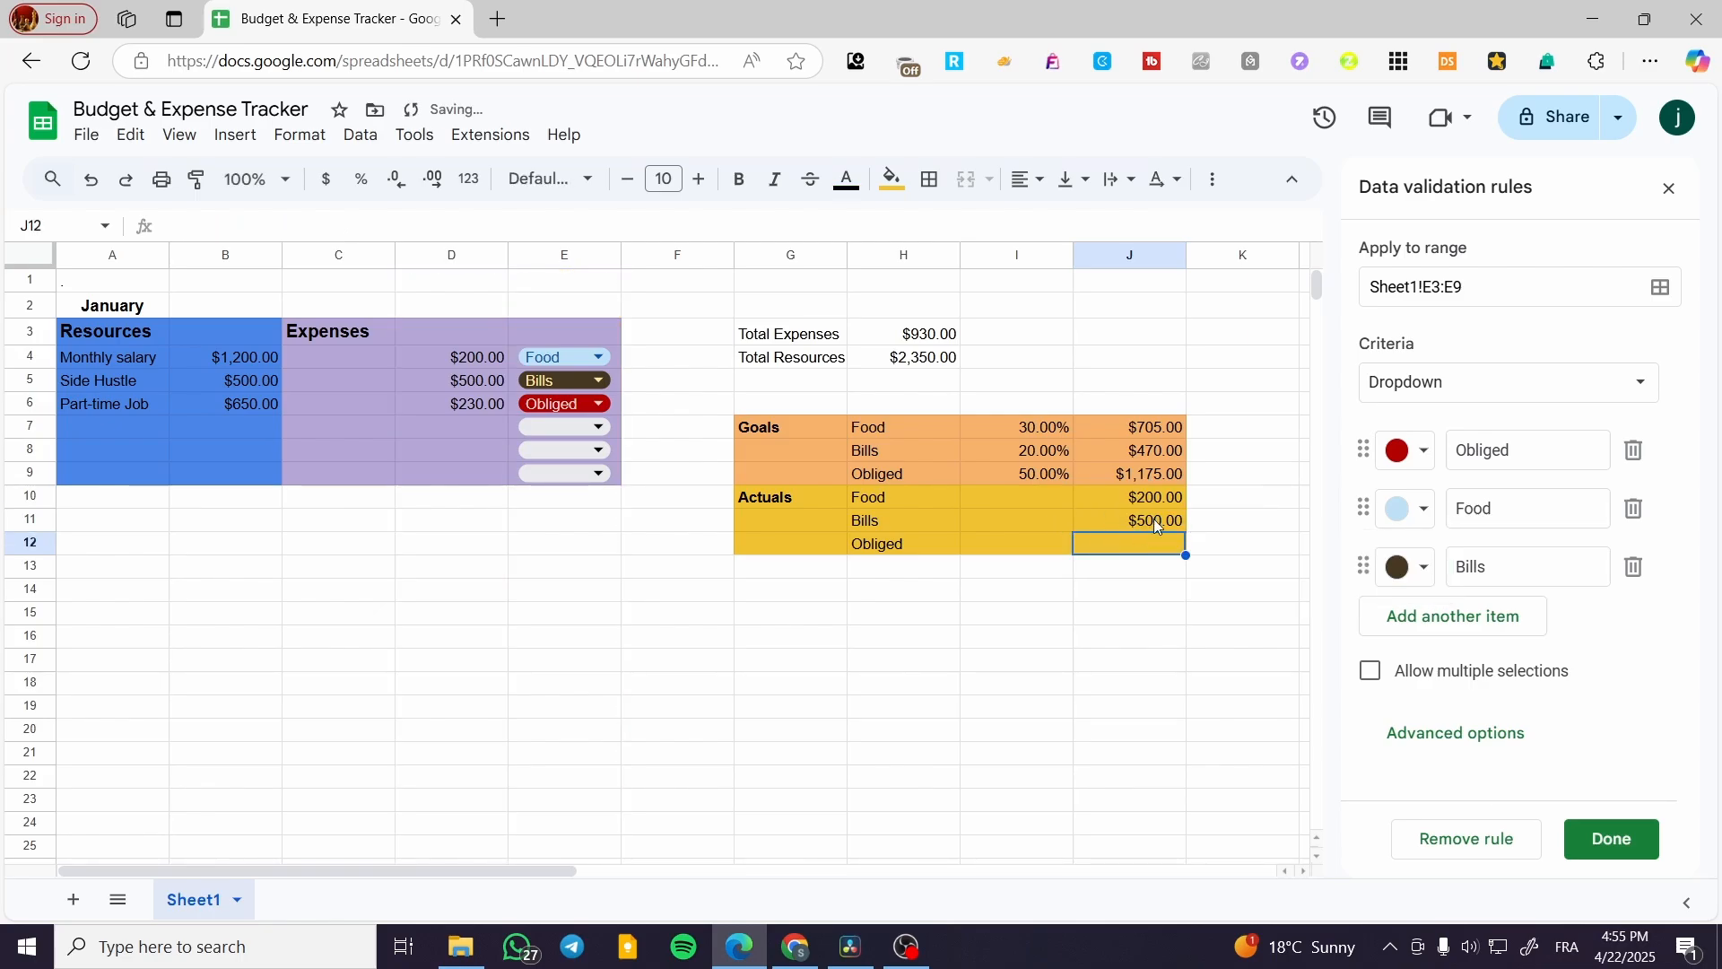
Paste the copied SUMIF formula into cell J12 and change its criterion to "obliged" for the Obliged actual amount.
{"action": "double_click", "coordinate": [1157, 550]}
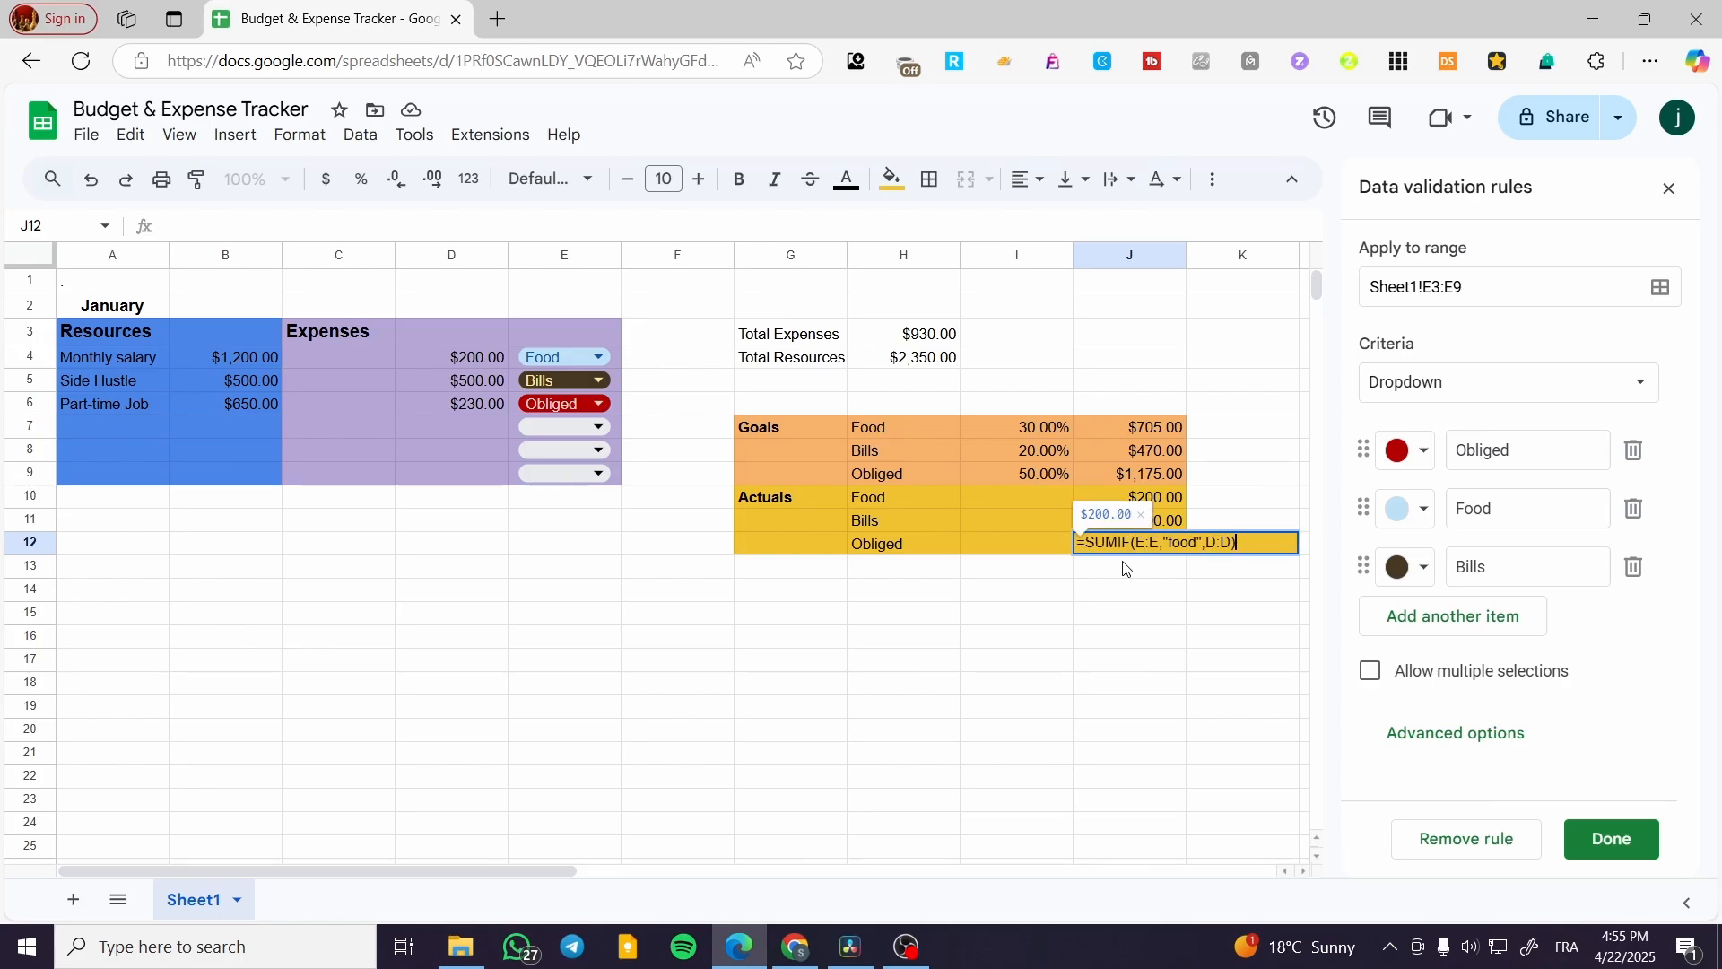
{"action": "key", "text": "ctrl+v"}
{"action": "left_click", "coordinate": [1175, 543]}
{"action": "left_click_drag", "start_coordinate": [1175, 543], "coordinate": [1208, 543]}
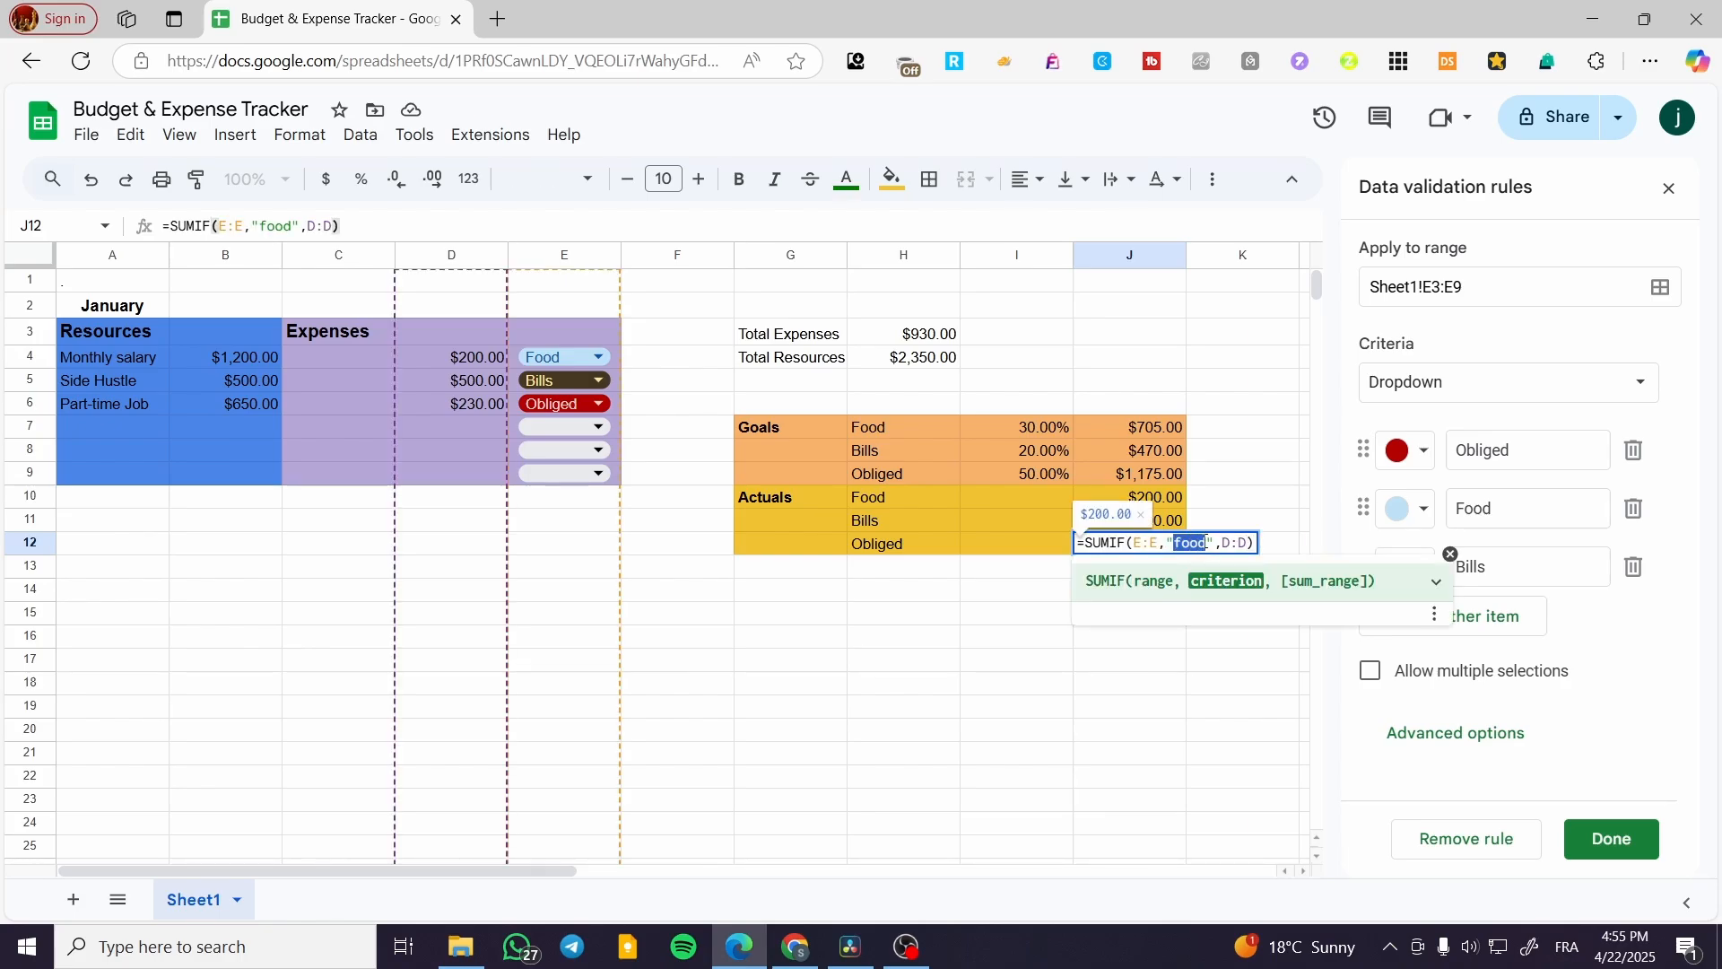
{"action": "type", "text": "oblige"}
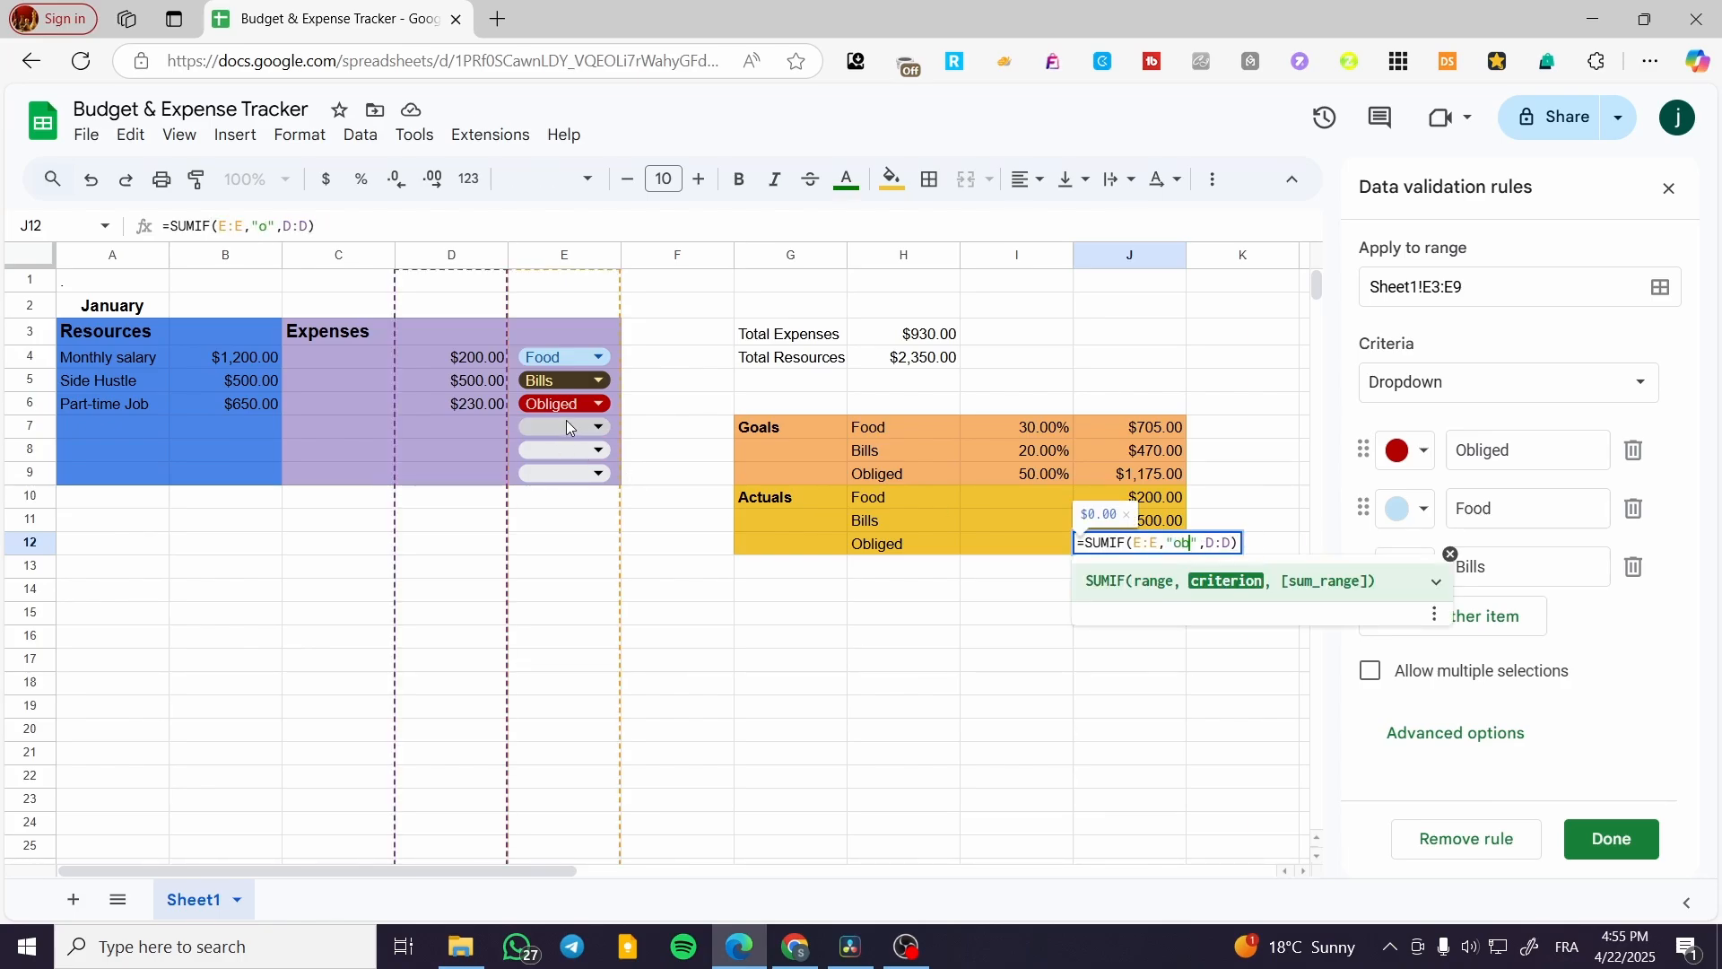
{"action": "type", "text": "d"}
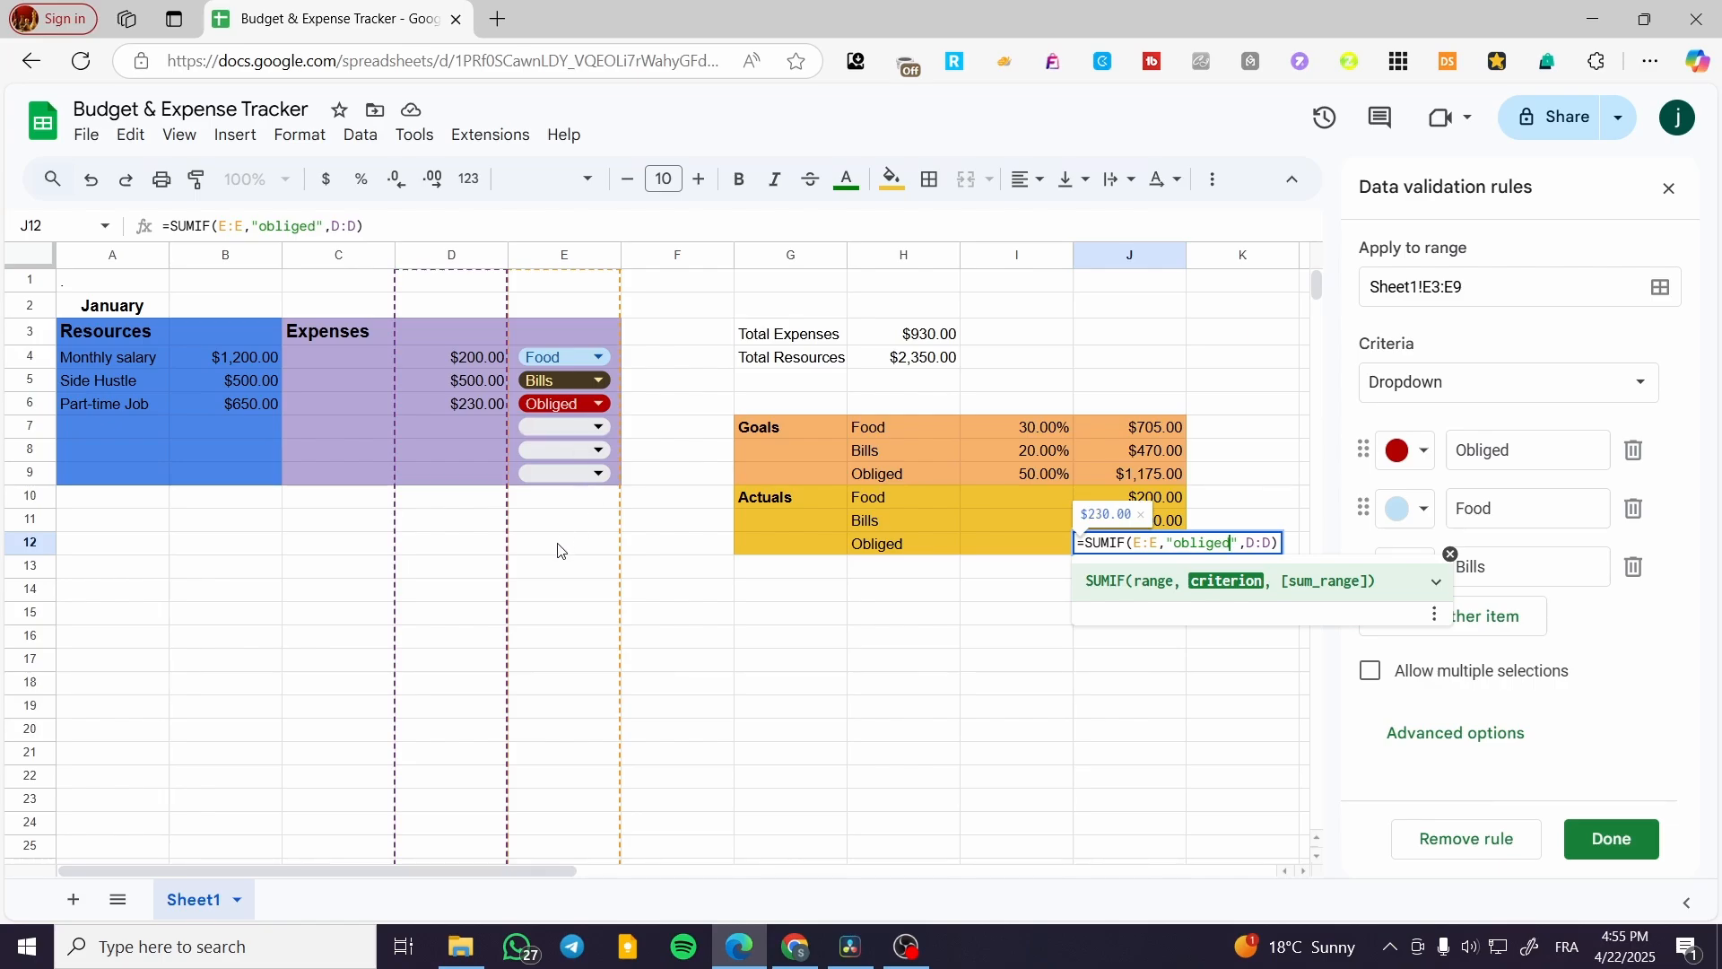
{"action": "key", "text": "Return"}
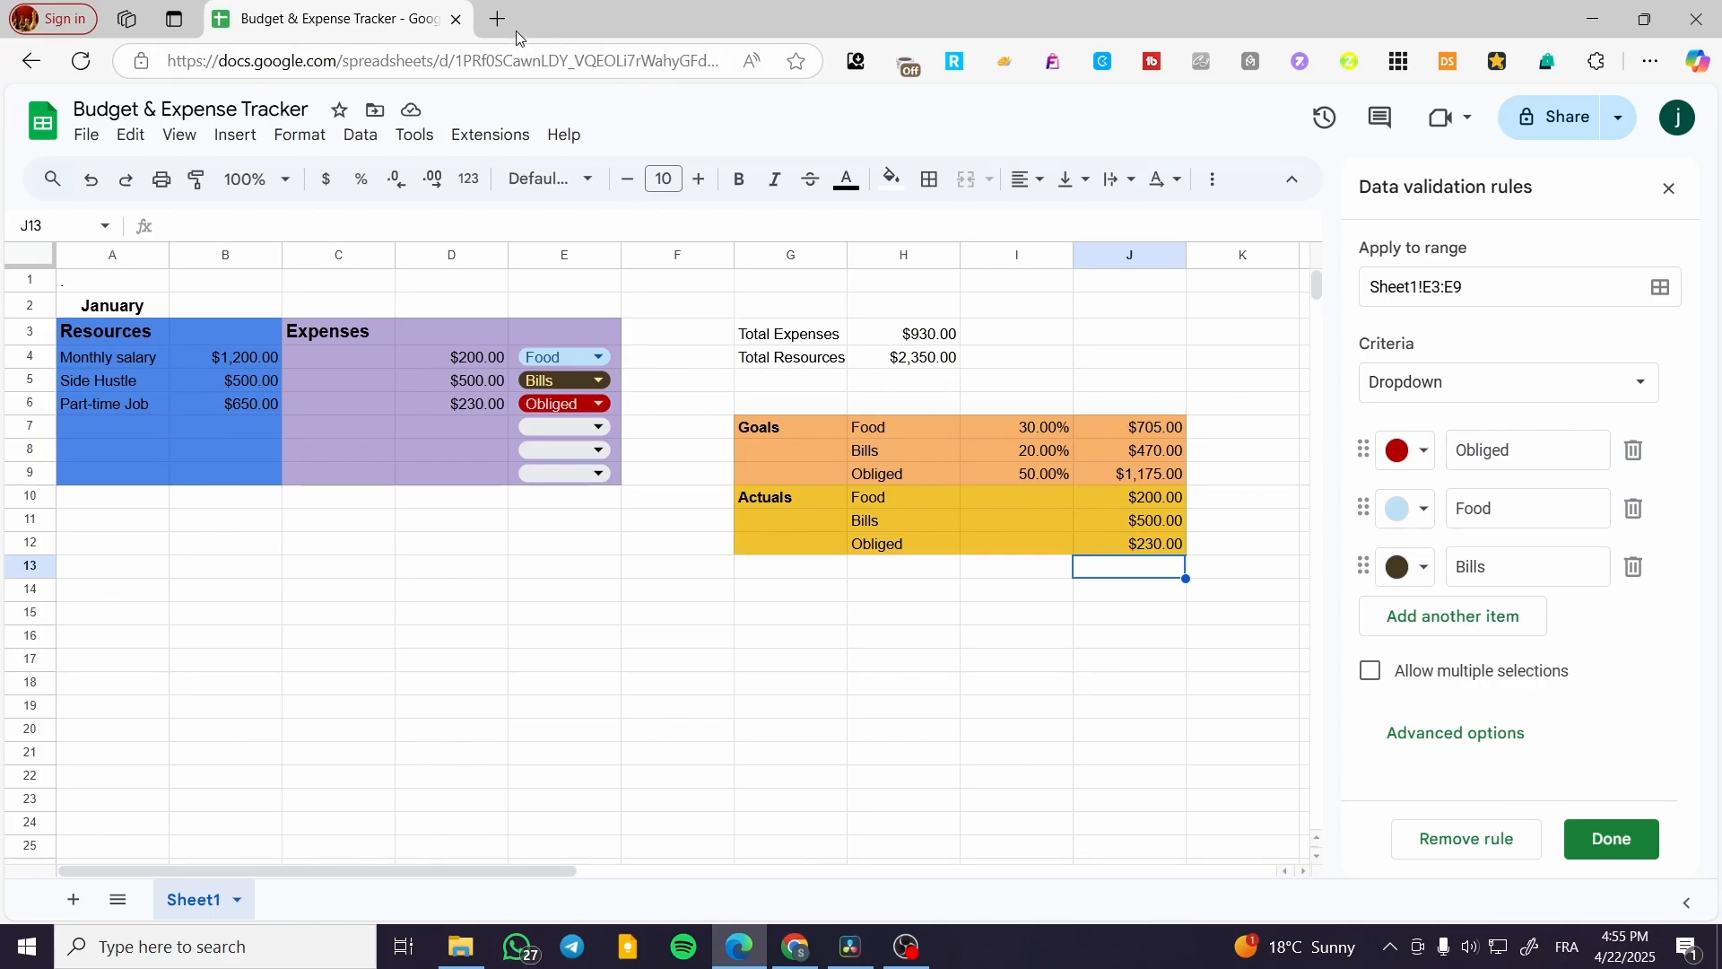
{"action": "key", "text": "ctrl+c"}
{"action": "left_click", "coordinate": [1052, 495]}
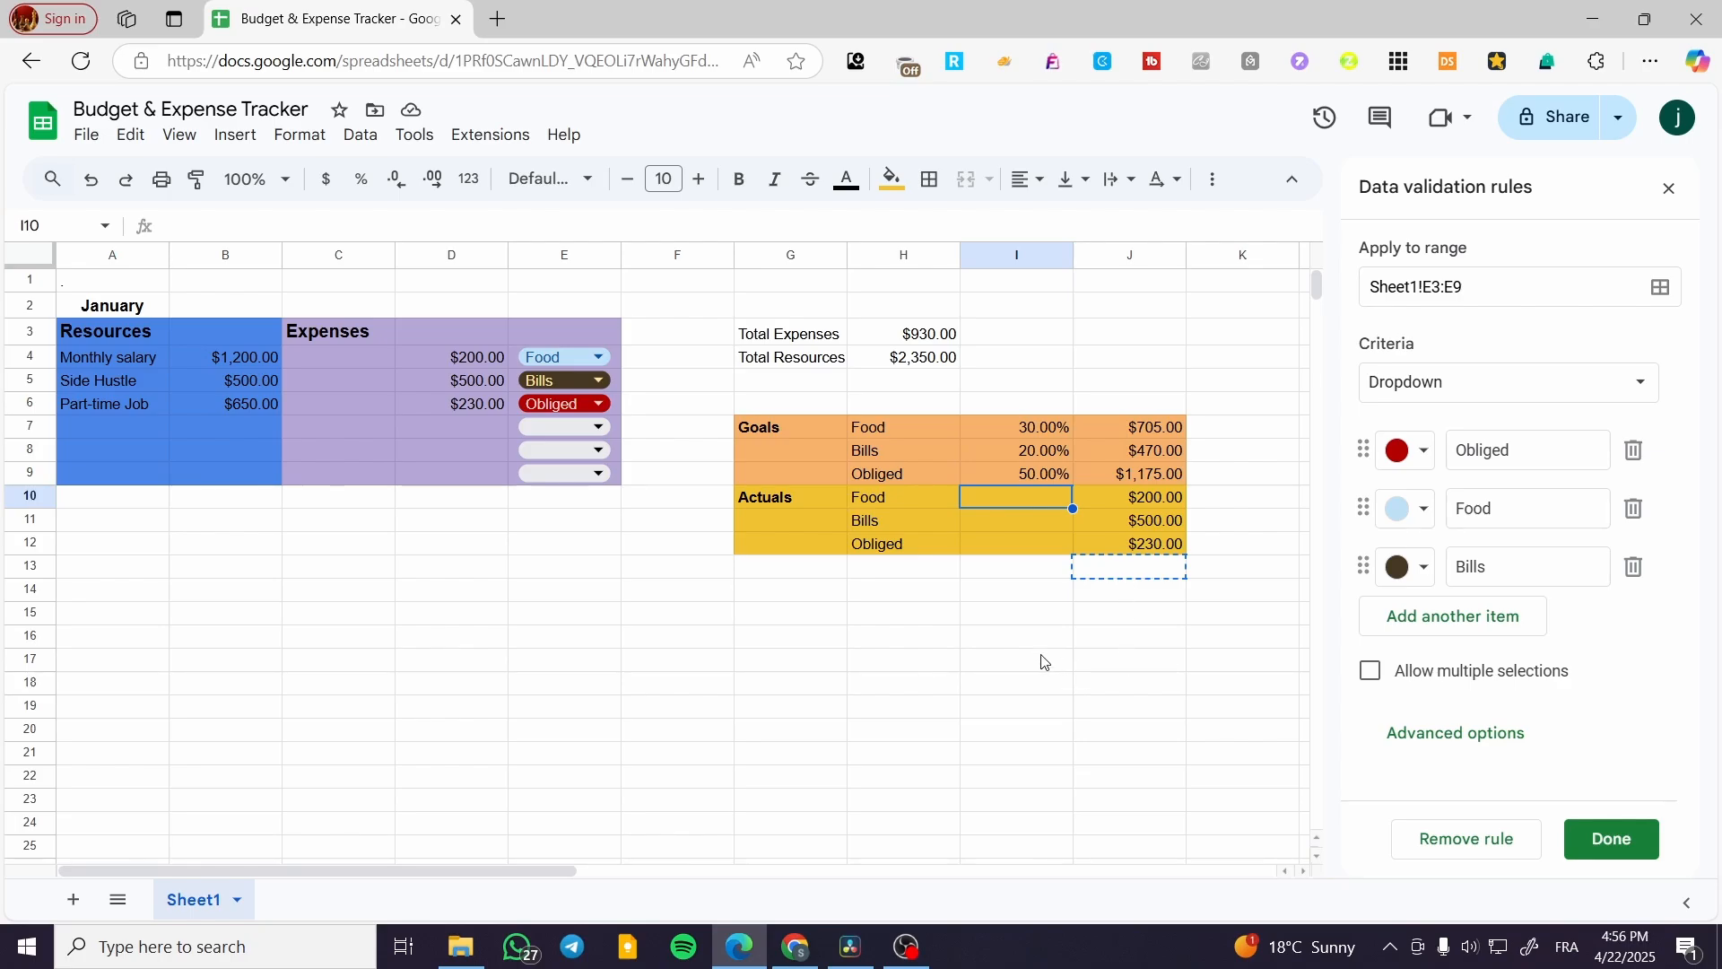
{"action": "key", "text": "ctrl+z"}
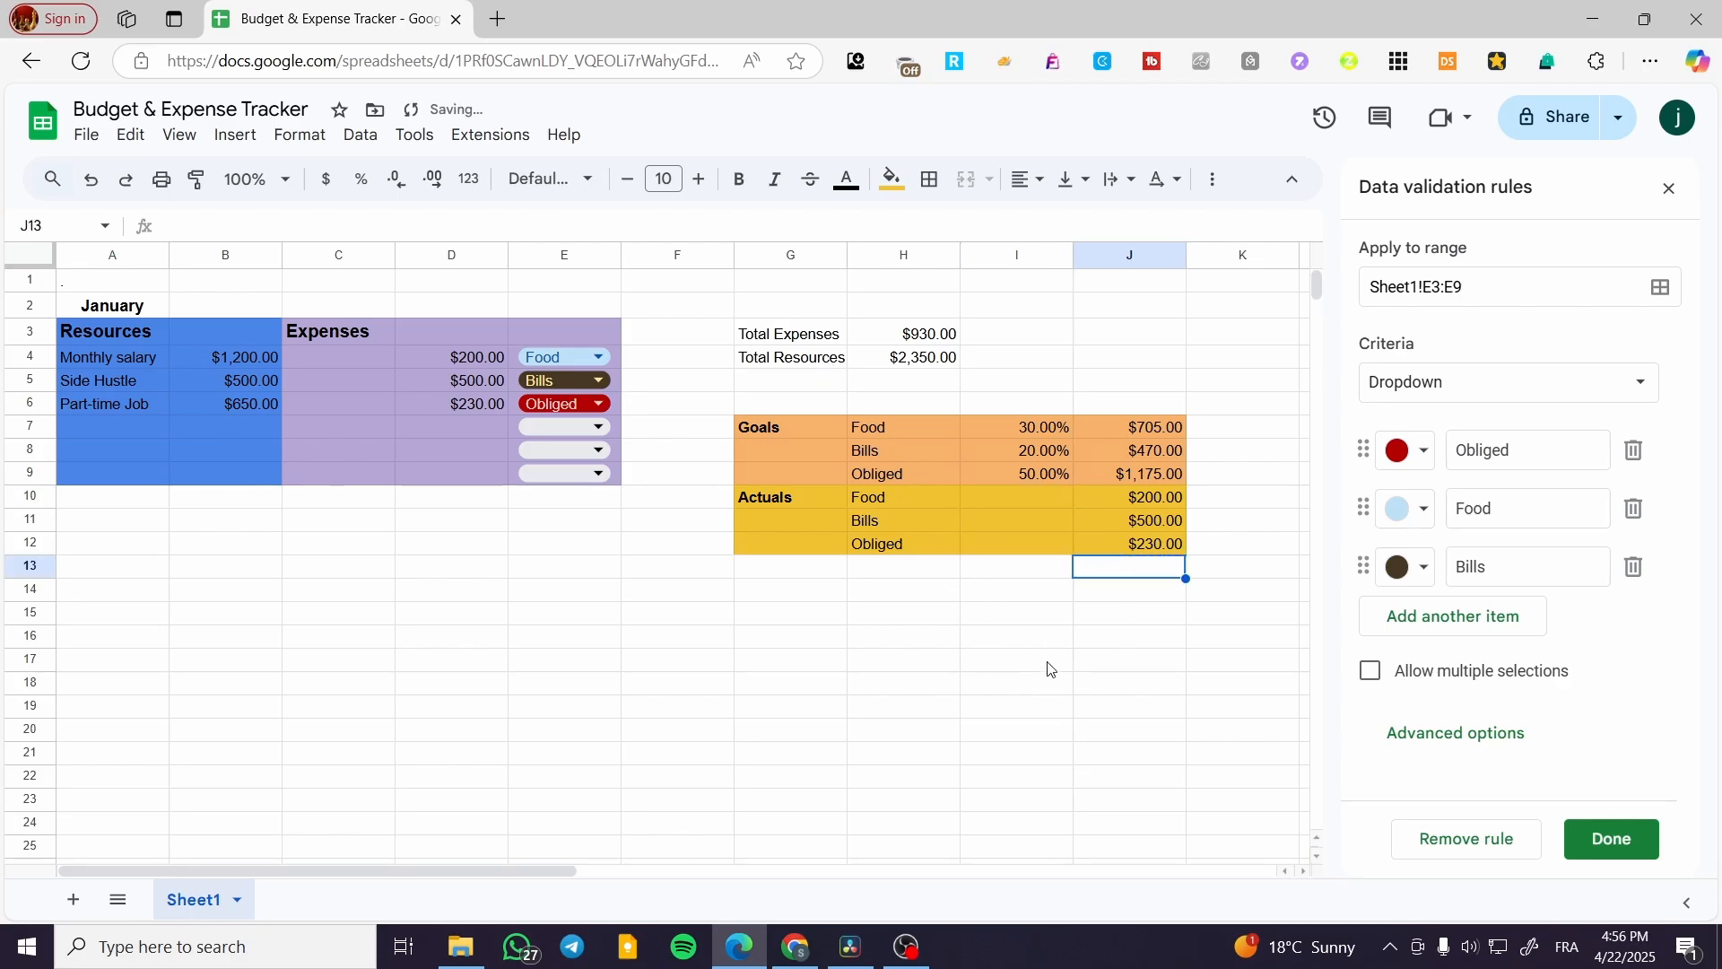
Calculate the Food actual percentage in cell I10 by dividing its amount by Total Resources with the formula =J10/H4.
{"action": "left_click", "coordinate": [1027, 495]}
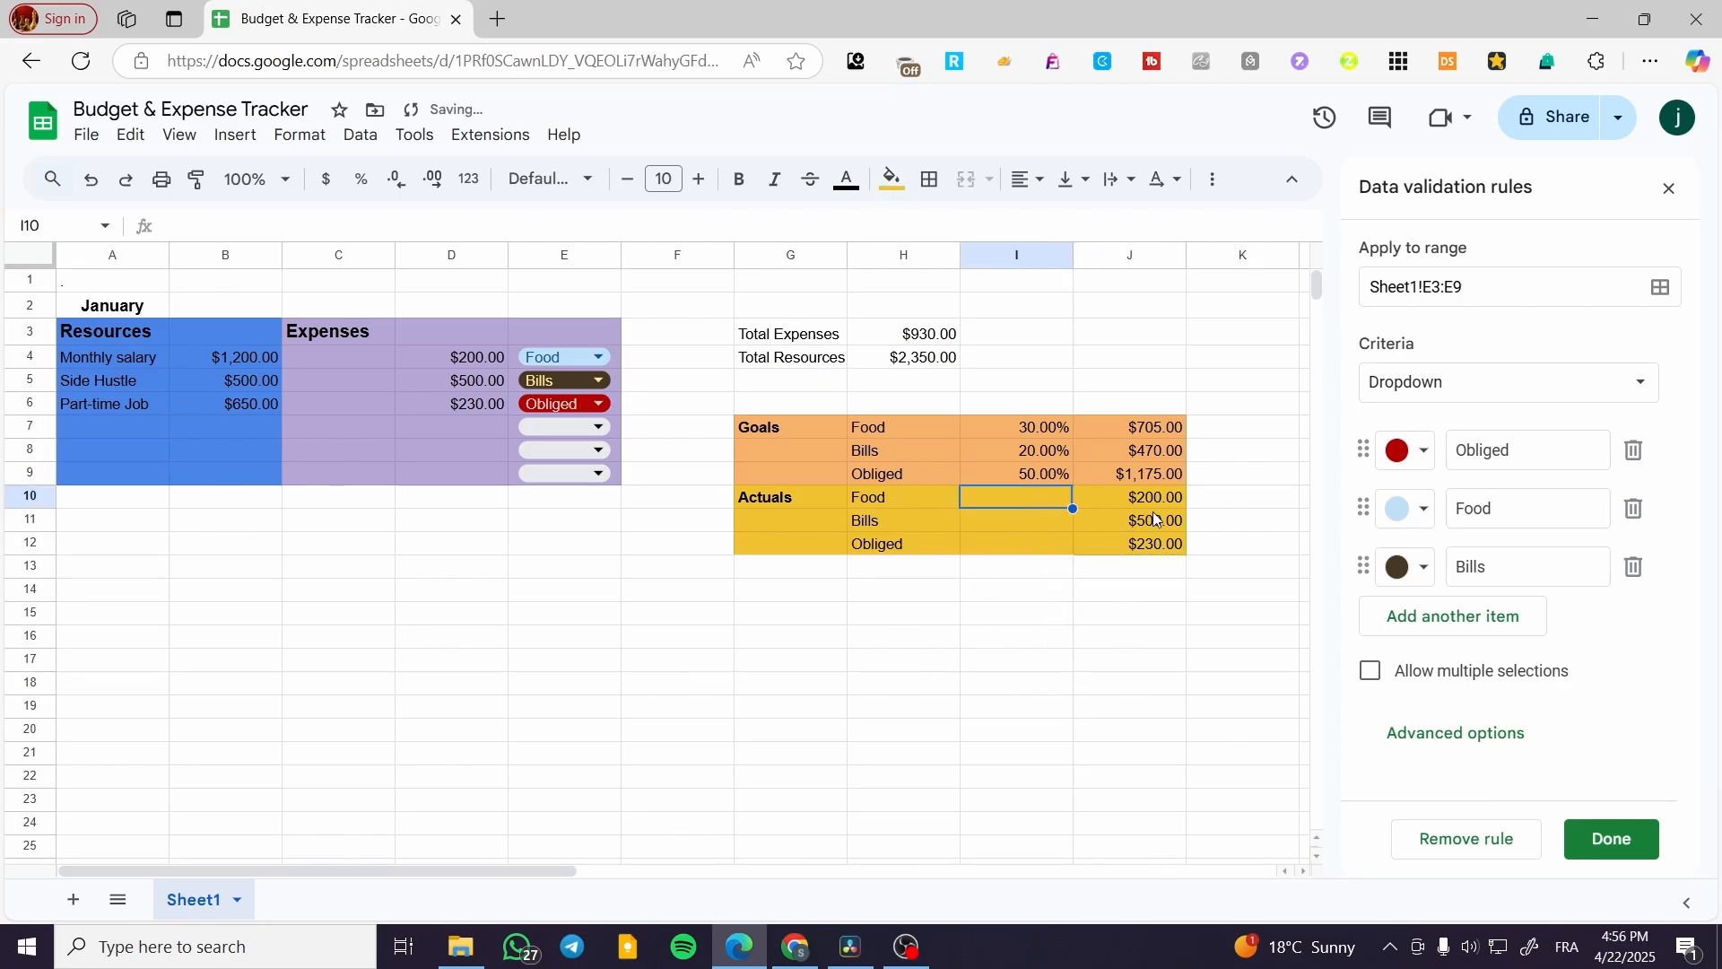
{"action": "double_click", "coordinate": [1041, 498]}
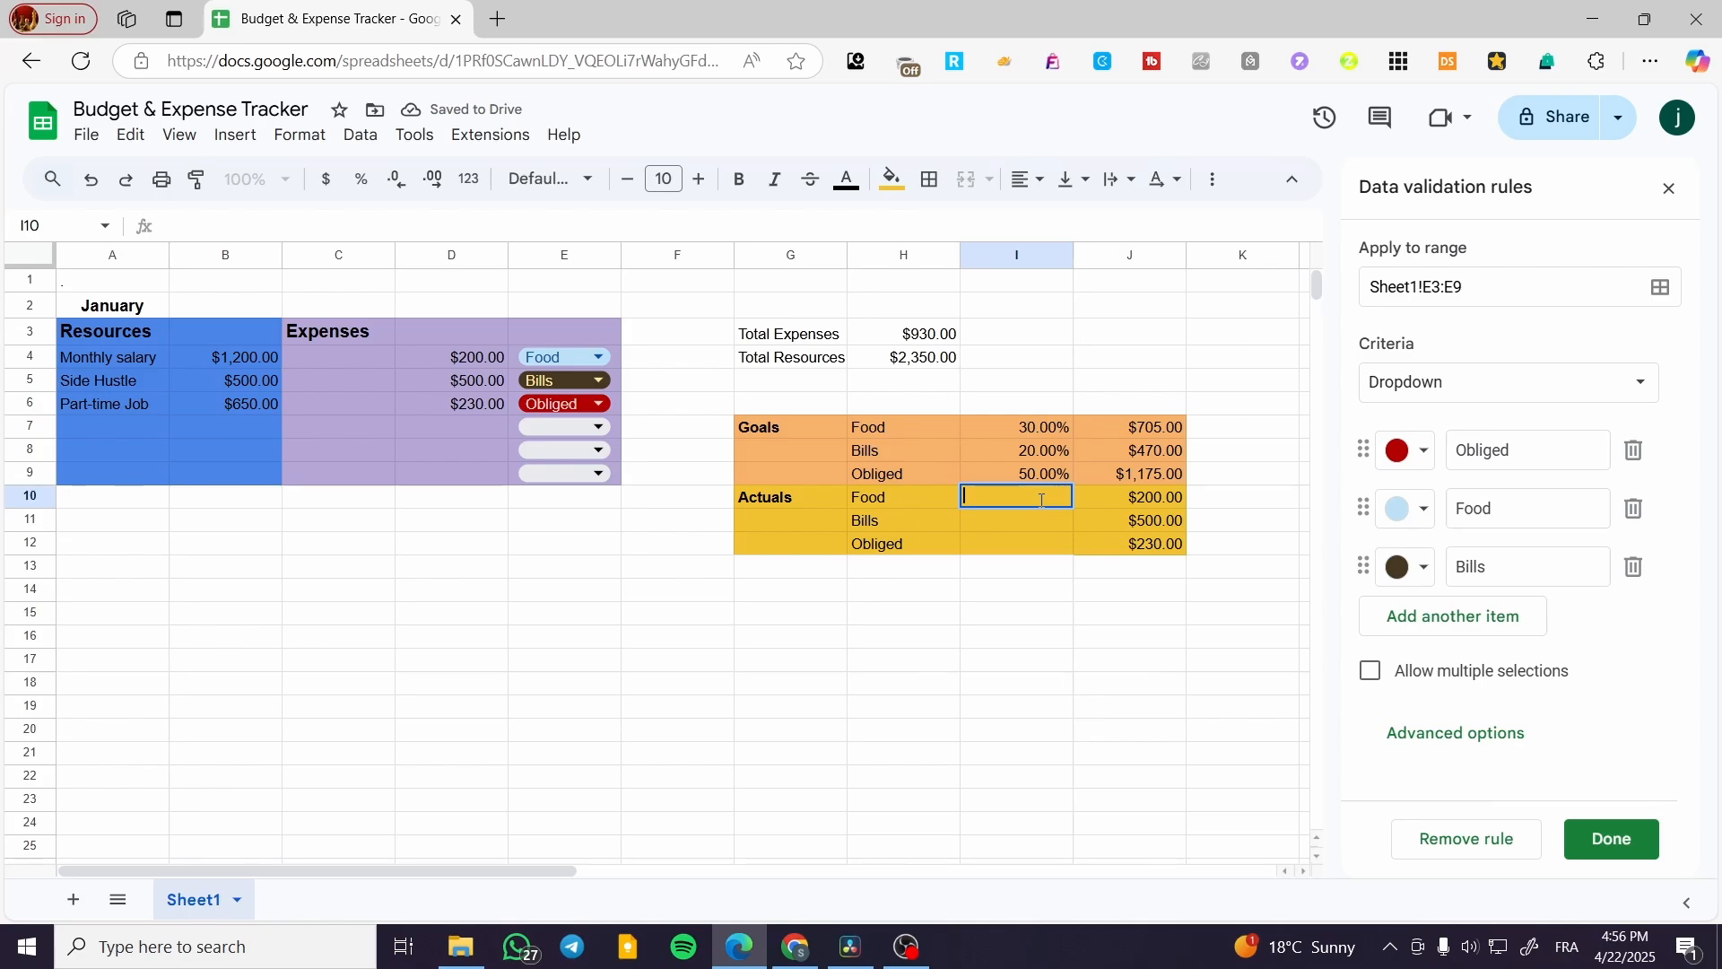
{"action": "type", "text": "="}
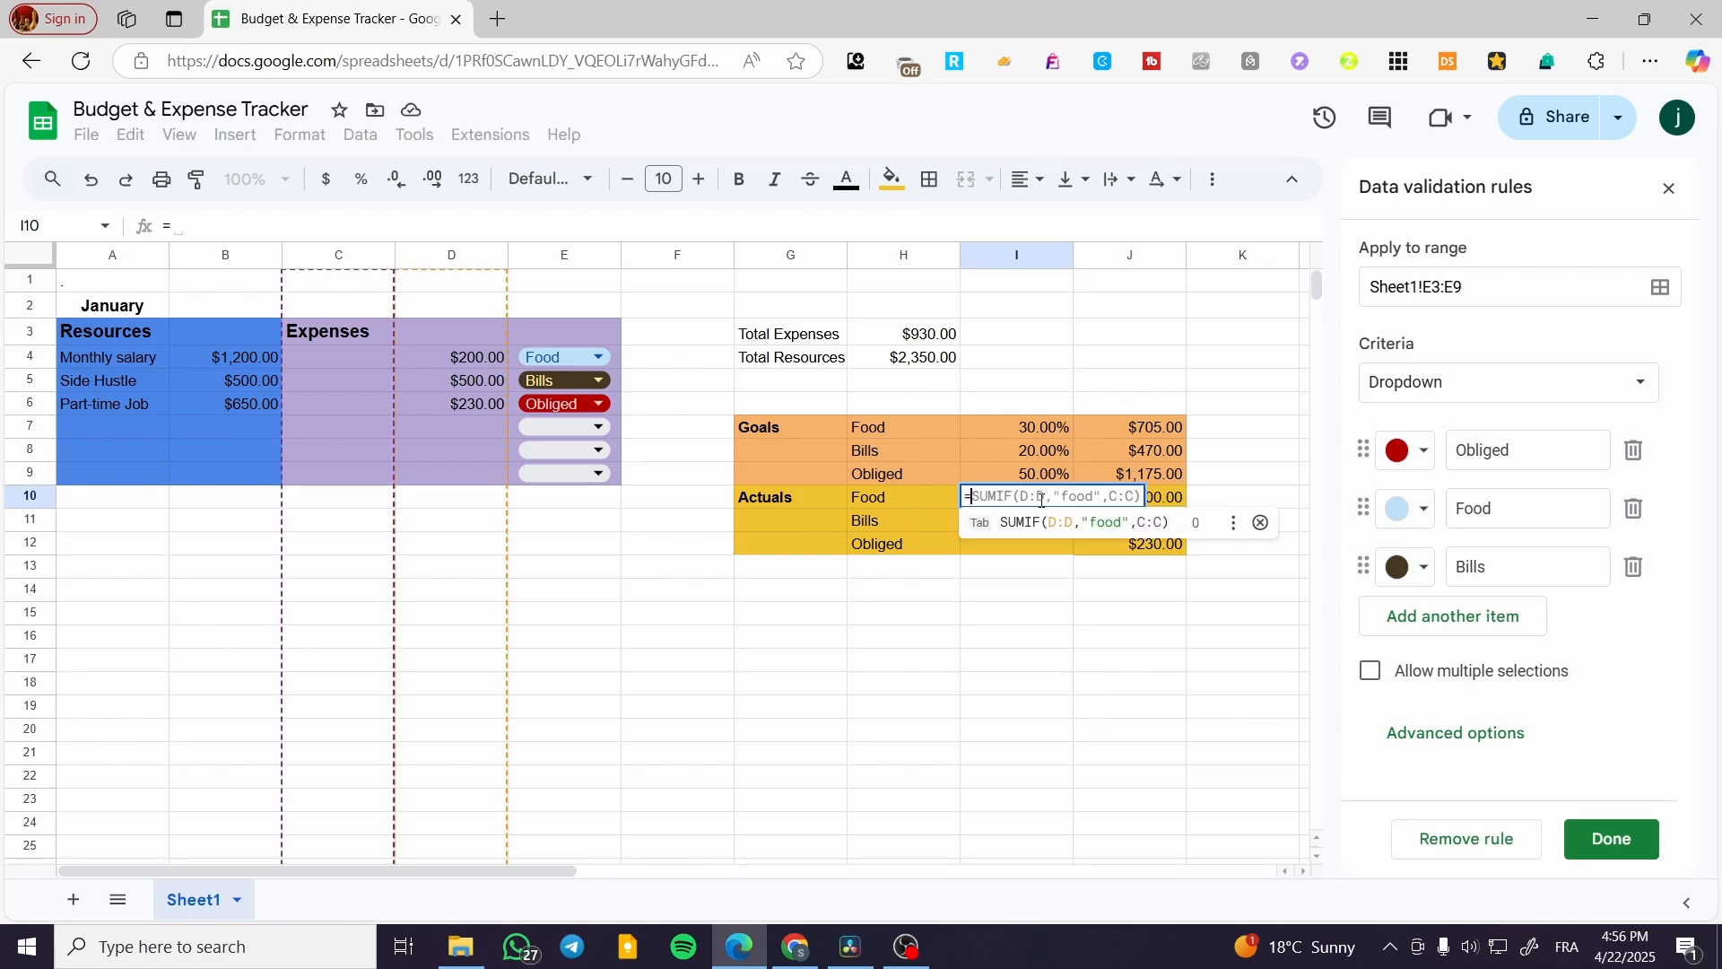
{"action": "left_click", "coordinate": [1166, 500]}
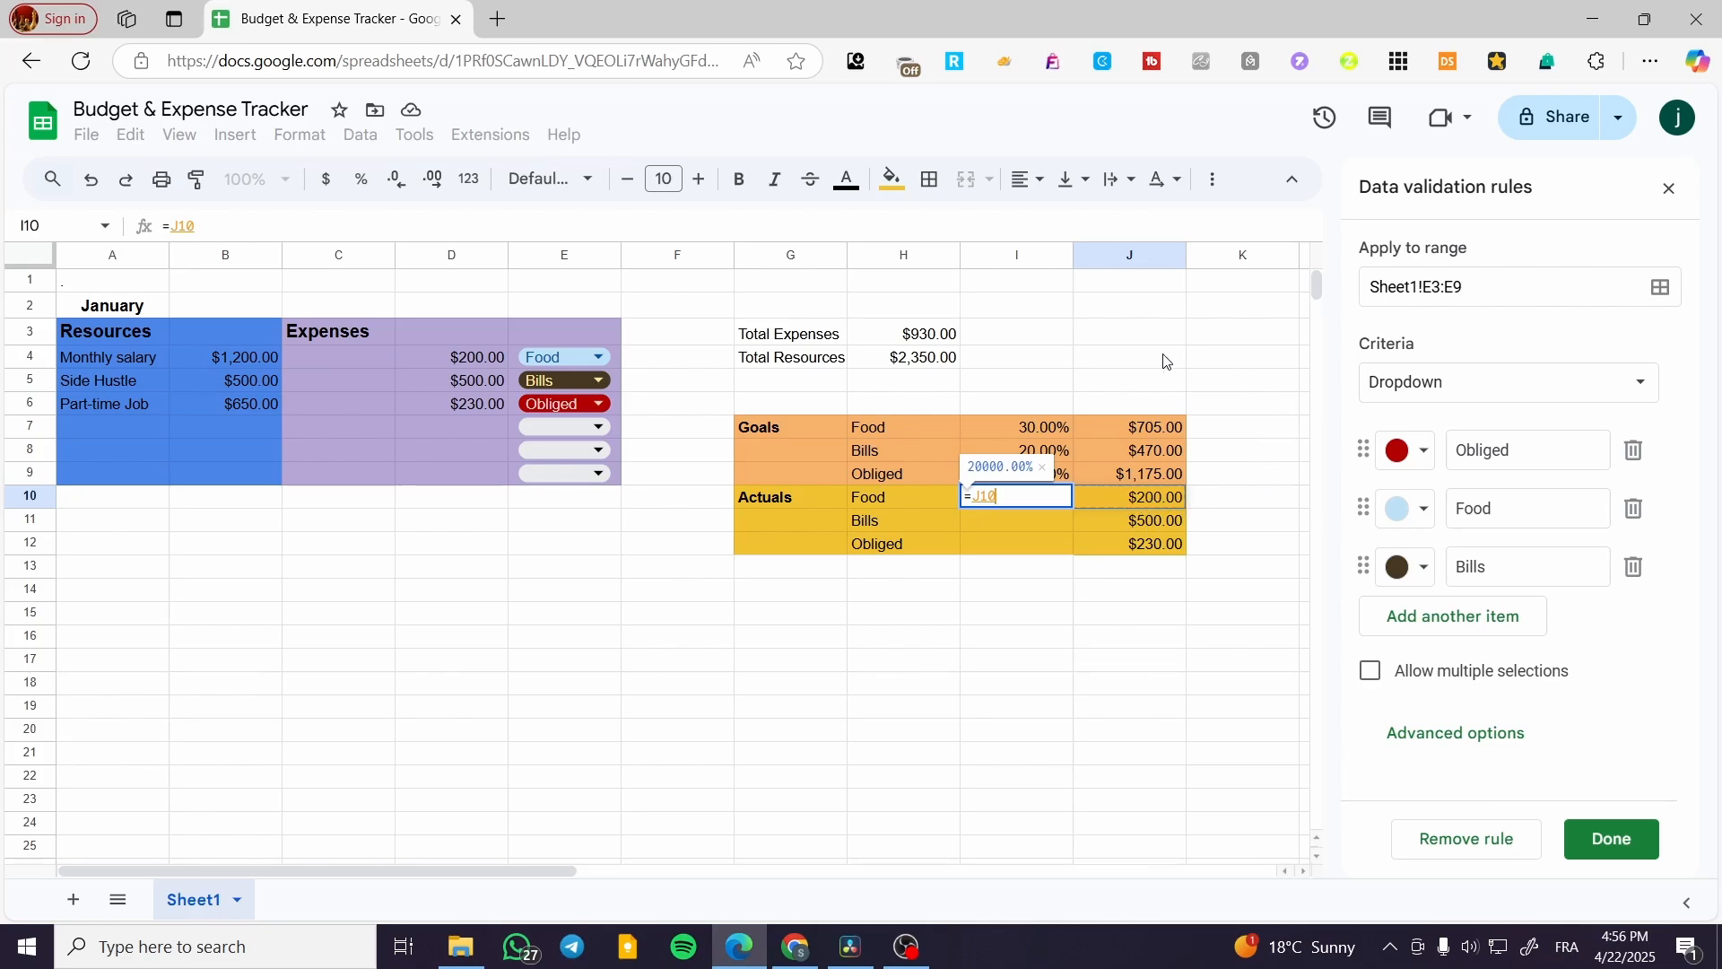
{"action": "type", "text": "/"}
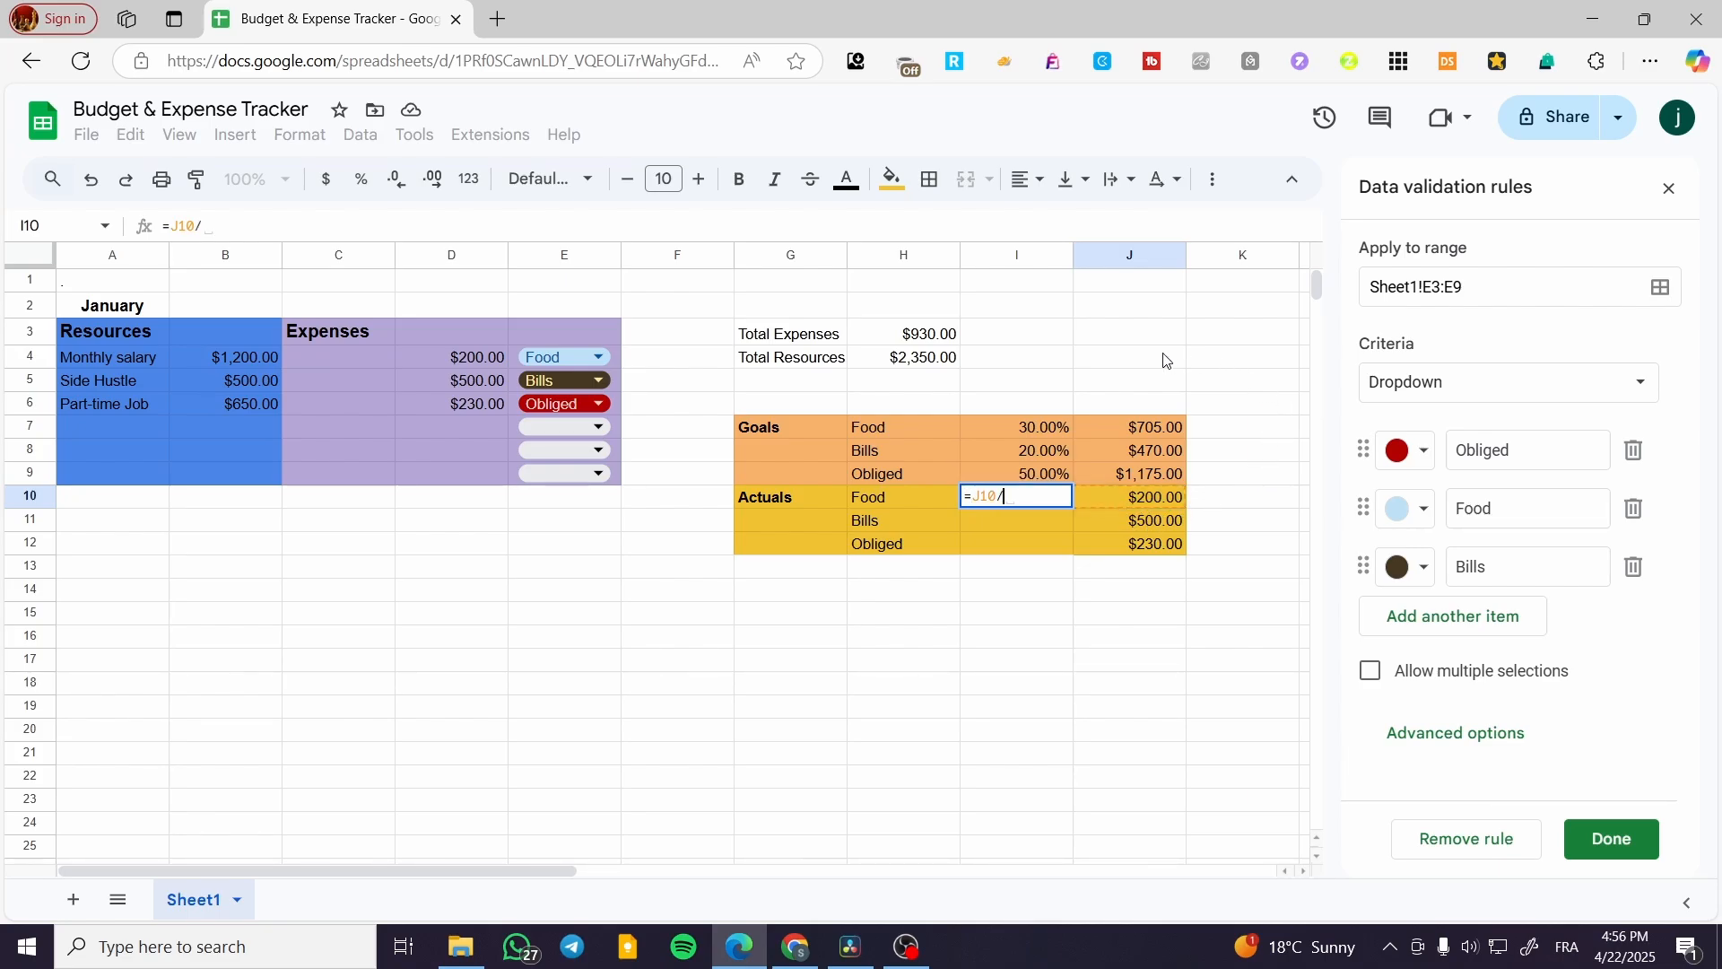
{"action": "left_click", "coordinate": [949, 361]}
{"action": "key", "text": "Return"}
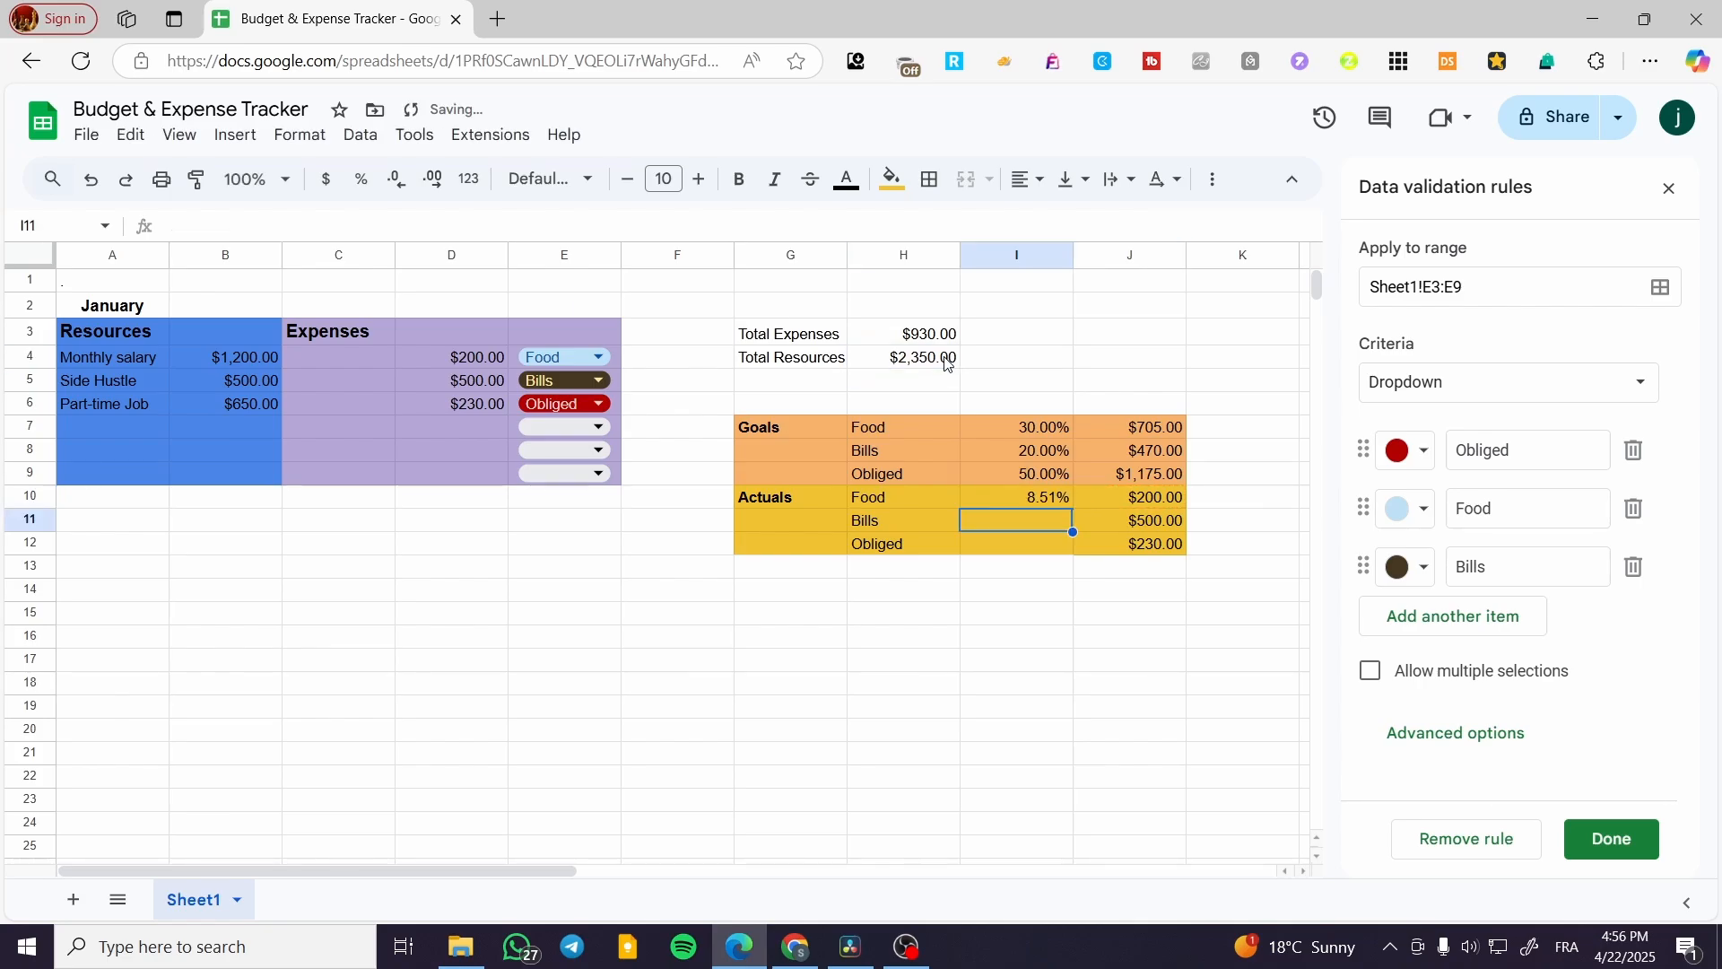
Calculate the Bills actual percentage in cell I11 by dividing its amount by Total Resources with the formula =J11/H4.
{"action": "double_click", "coordinate": [1051, 516]}
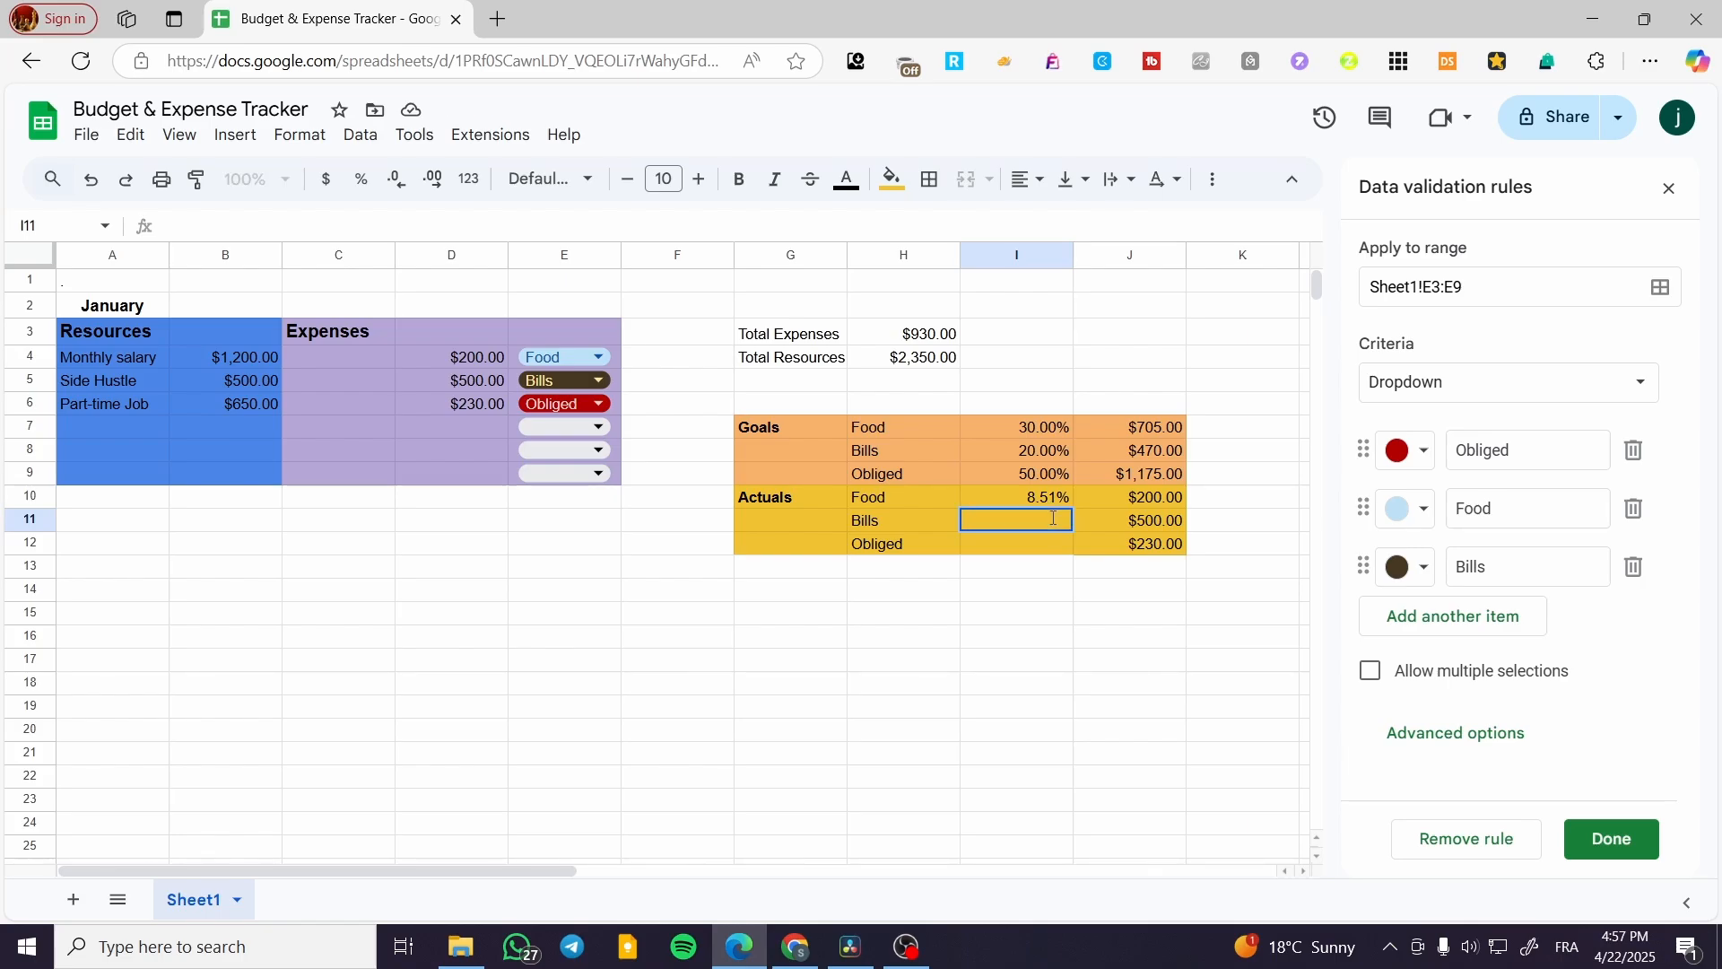
{"action": "type", "text": "="}
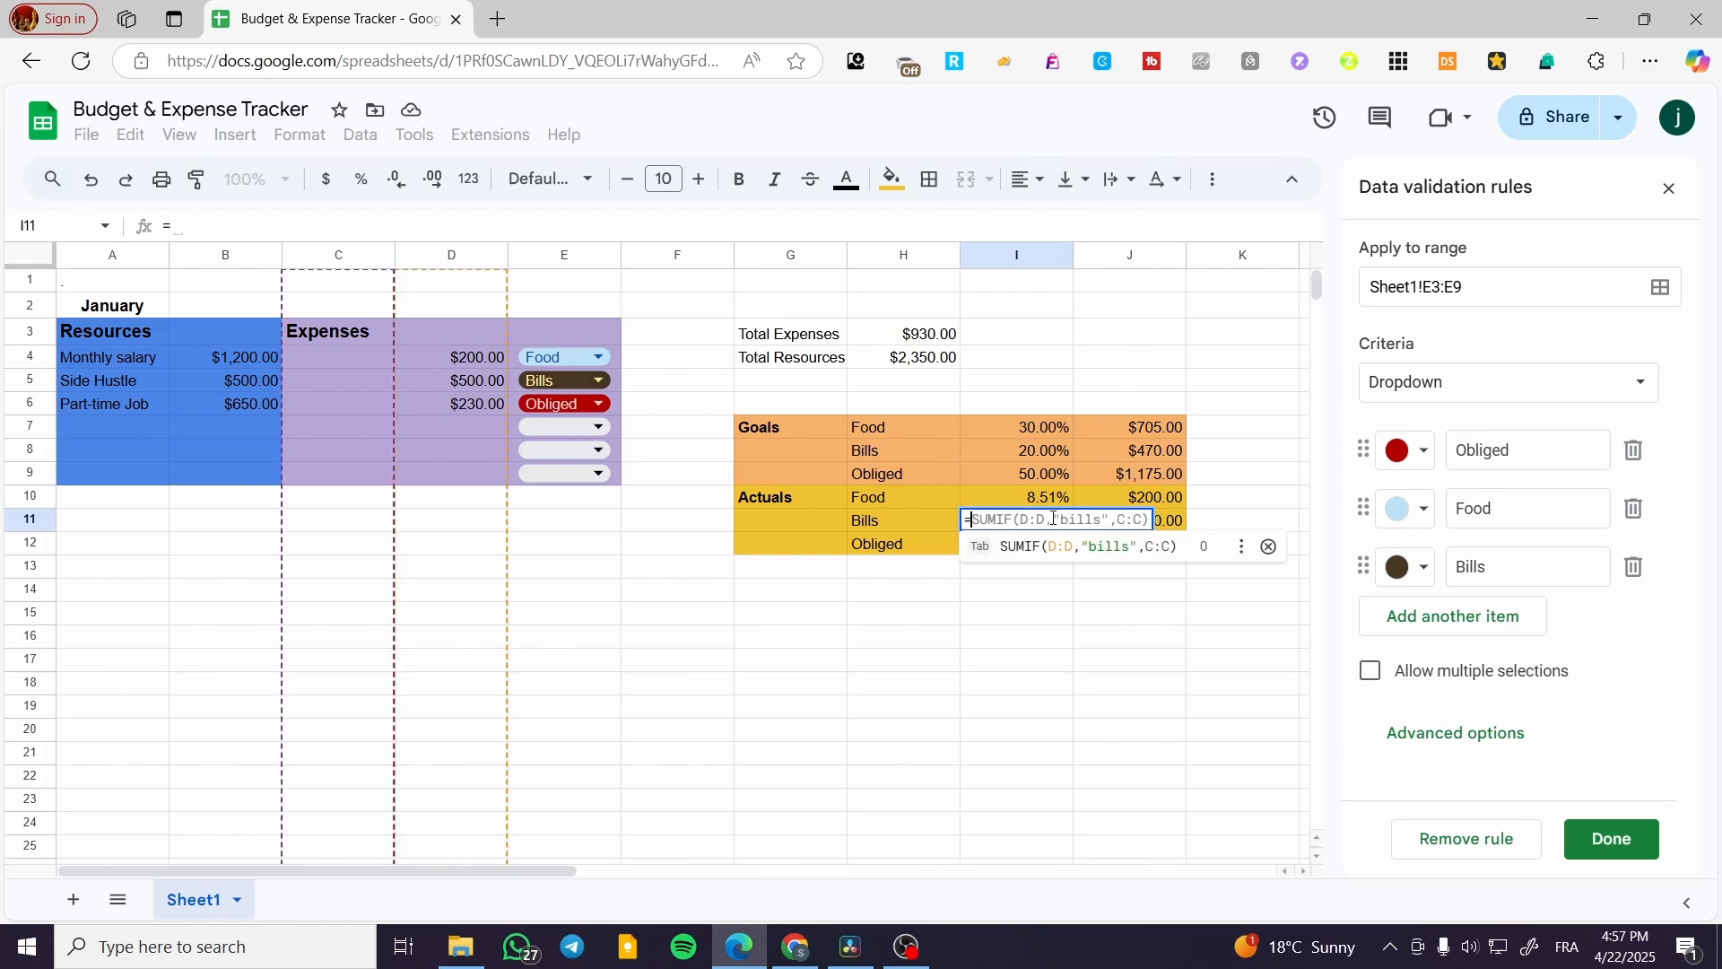
{"action": "left_click", "coordinate": [1175, 525]}
{"action": "type", "text": "/"}
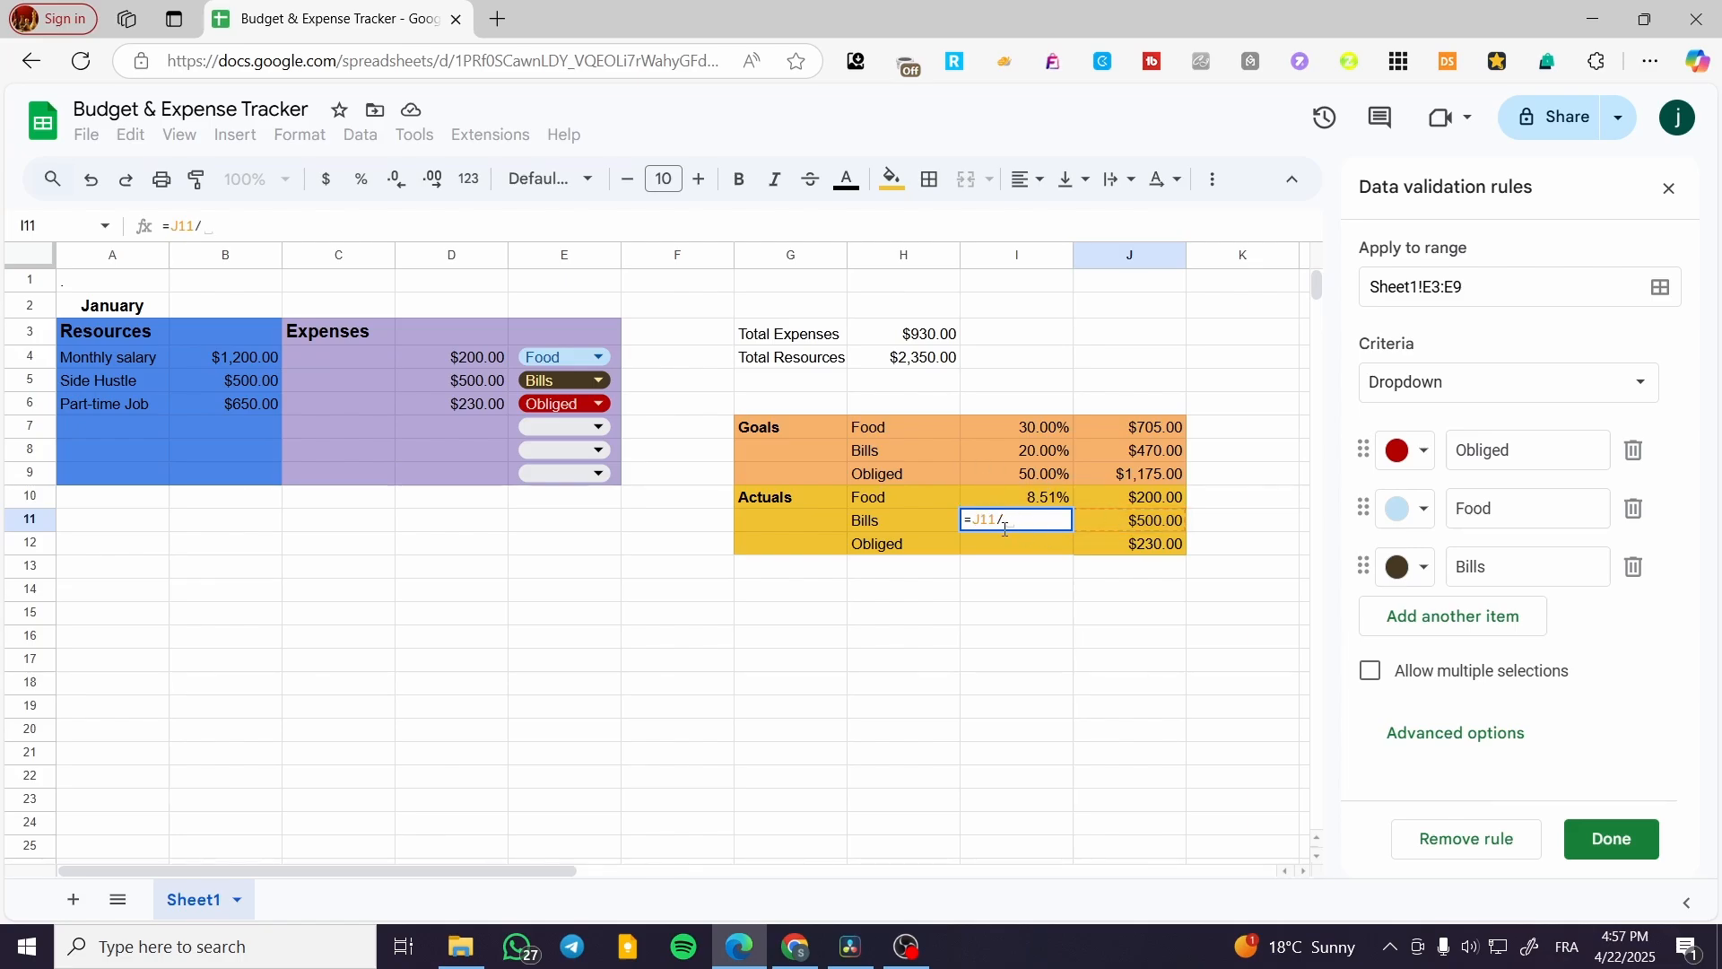
{"action": "left_click", "coordinate": [939, 363]}
{"action": "key", "text": "Return"}
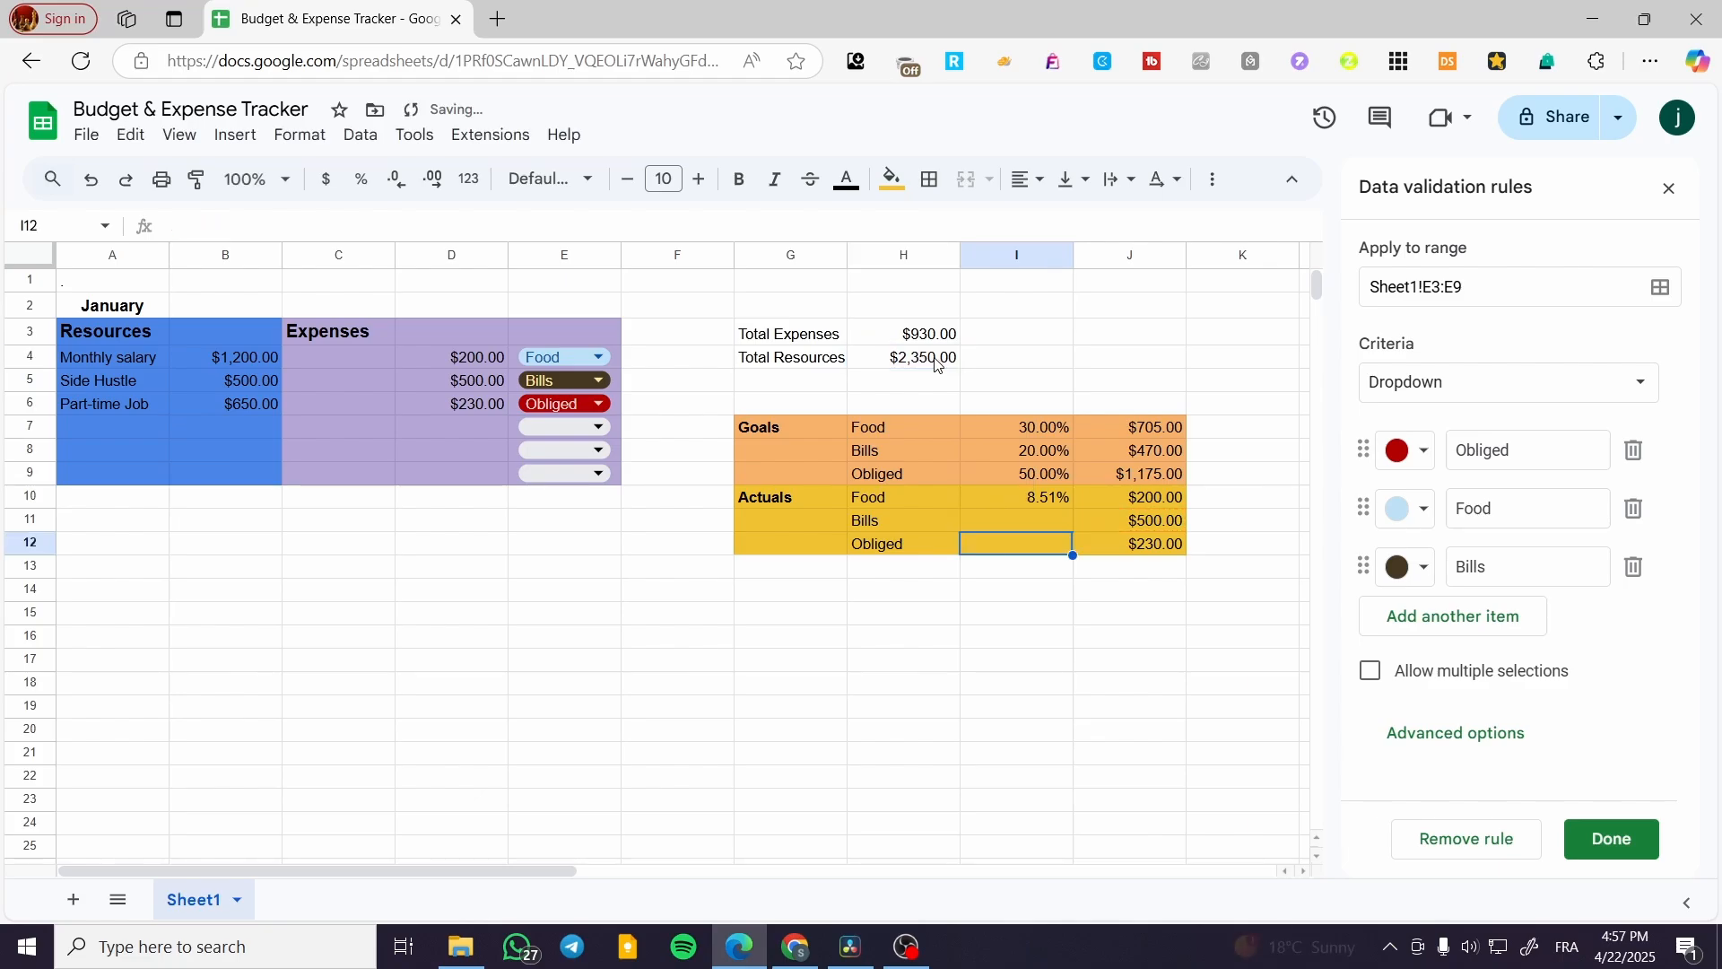
Calculate the Obliged actual percentage in cell I12 by dividing its amount by Total Resources with the formula =J12/H4.
{"action": "left_click", "coordinate": [1100, 545]}
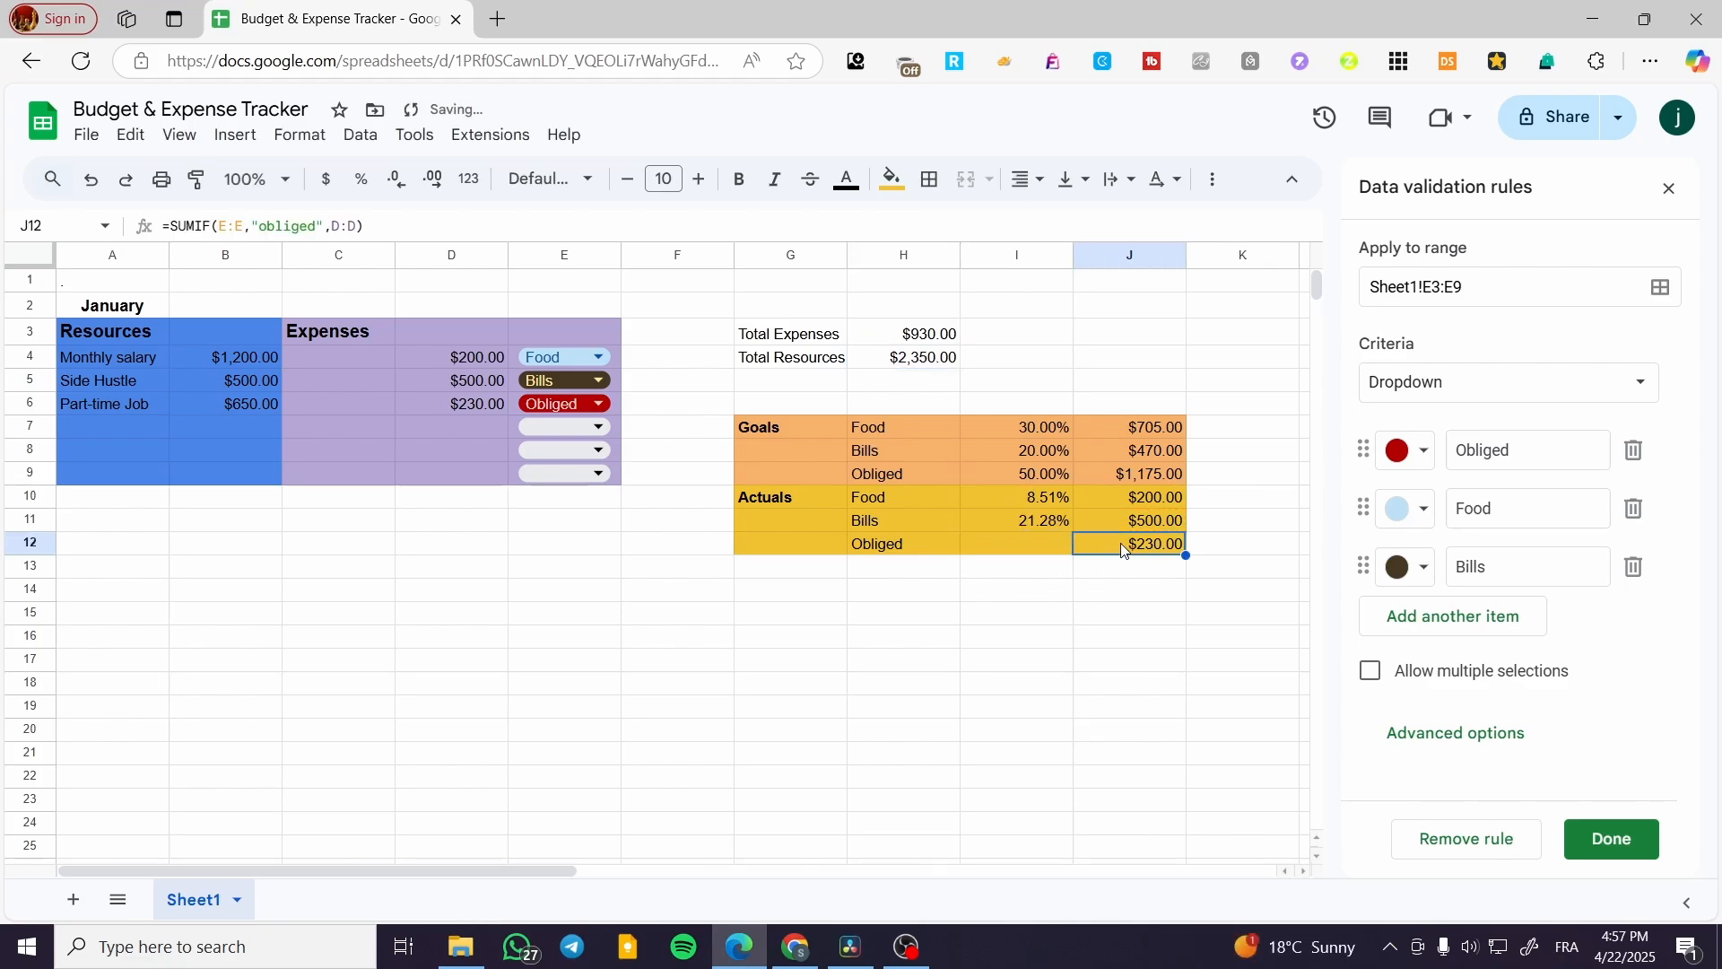
{"action": "double_click", "coordinate": [1099, 545]}
{"action": "left_click", "coordinate": [1035, 536]}
{"action": "double_click", "coordinate": [1035, 538]}
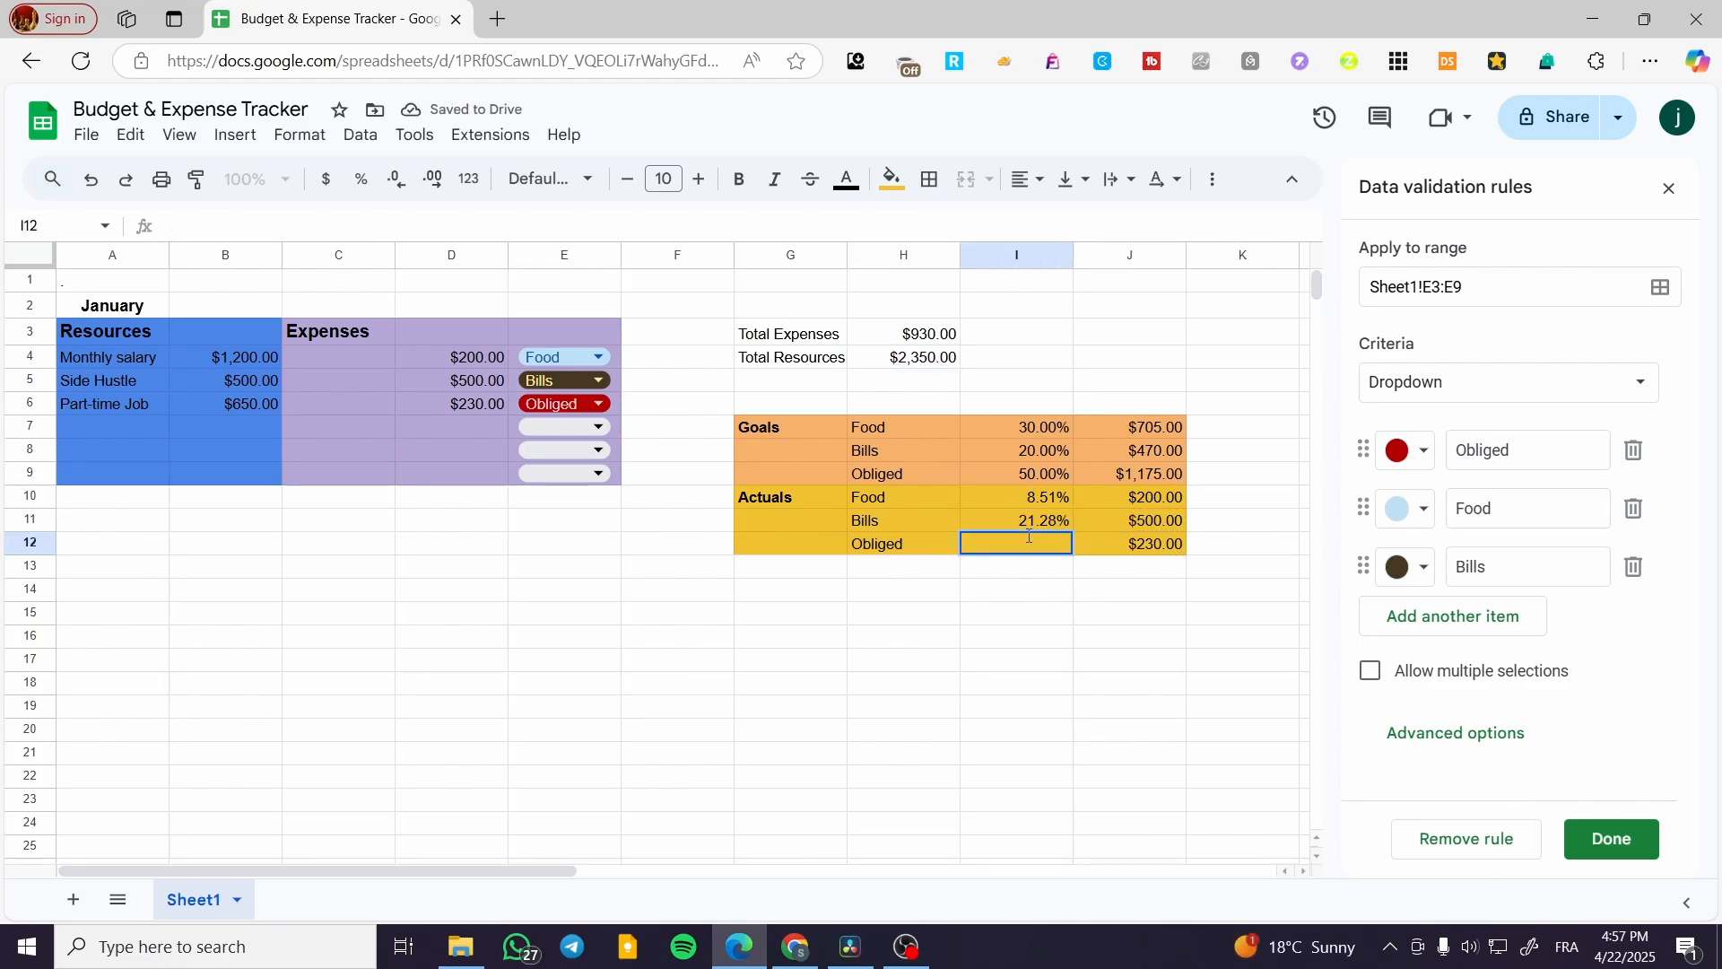
{"action": "type", "text": "="}
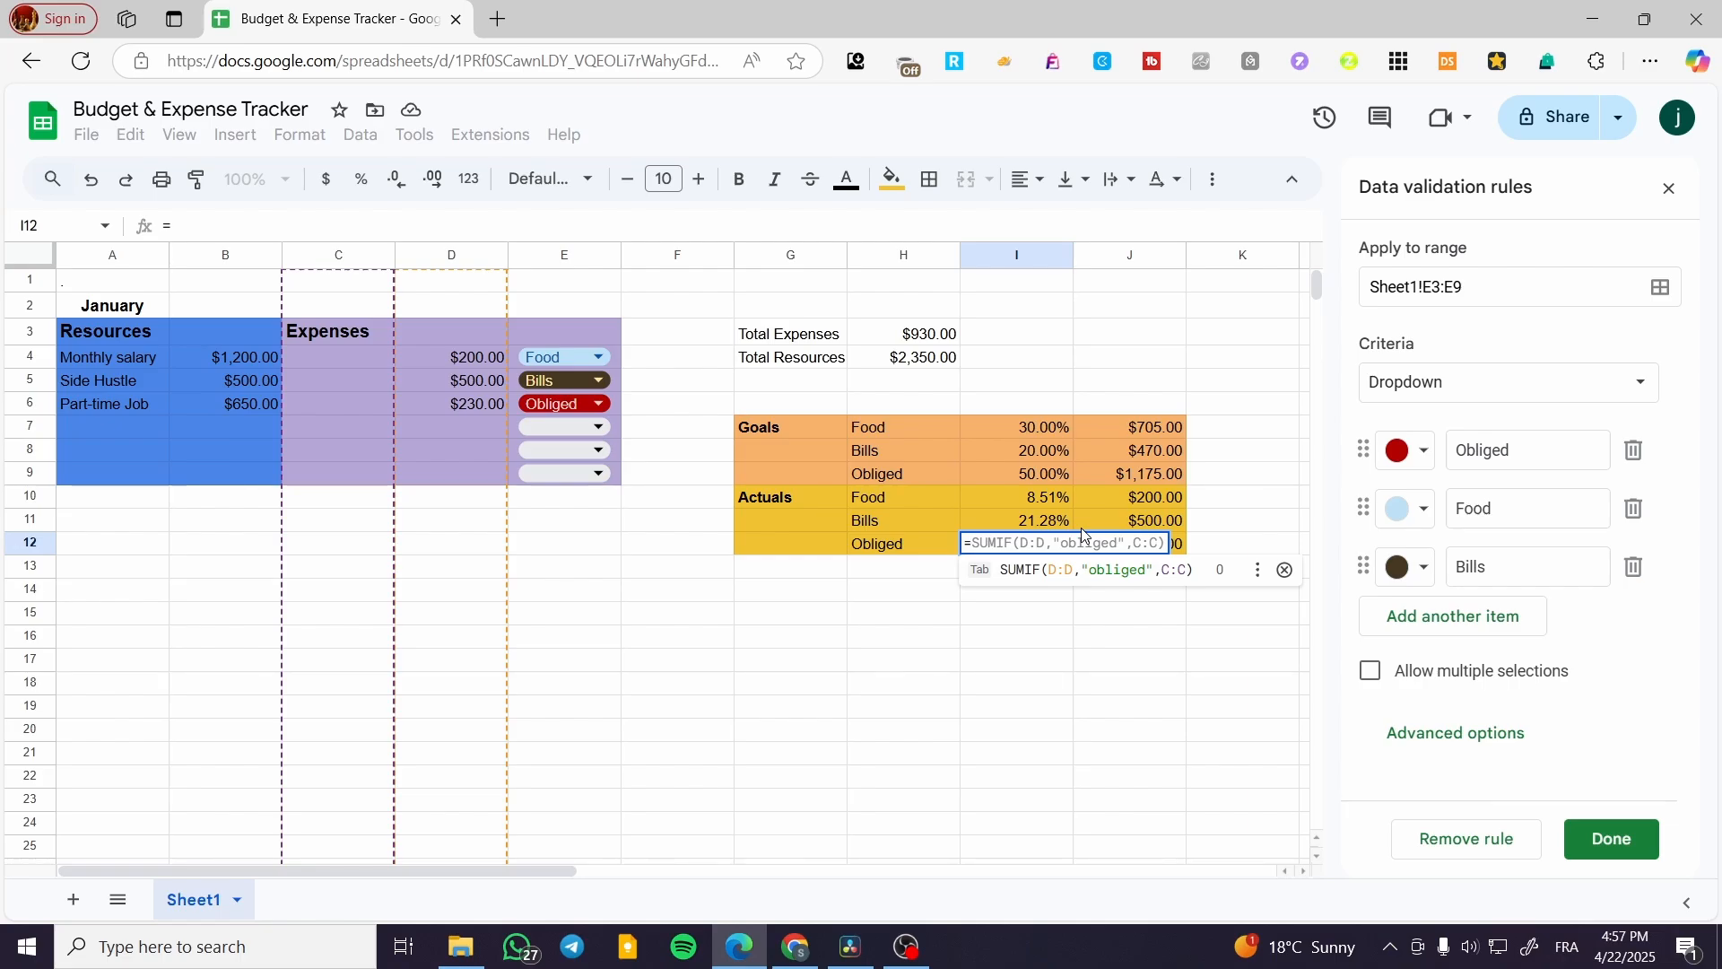
{"action": "left_click", "coordinate": [1182, 548]}
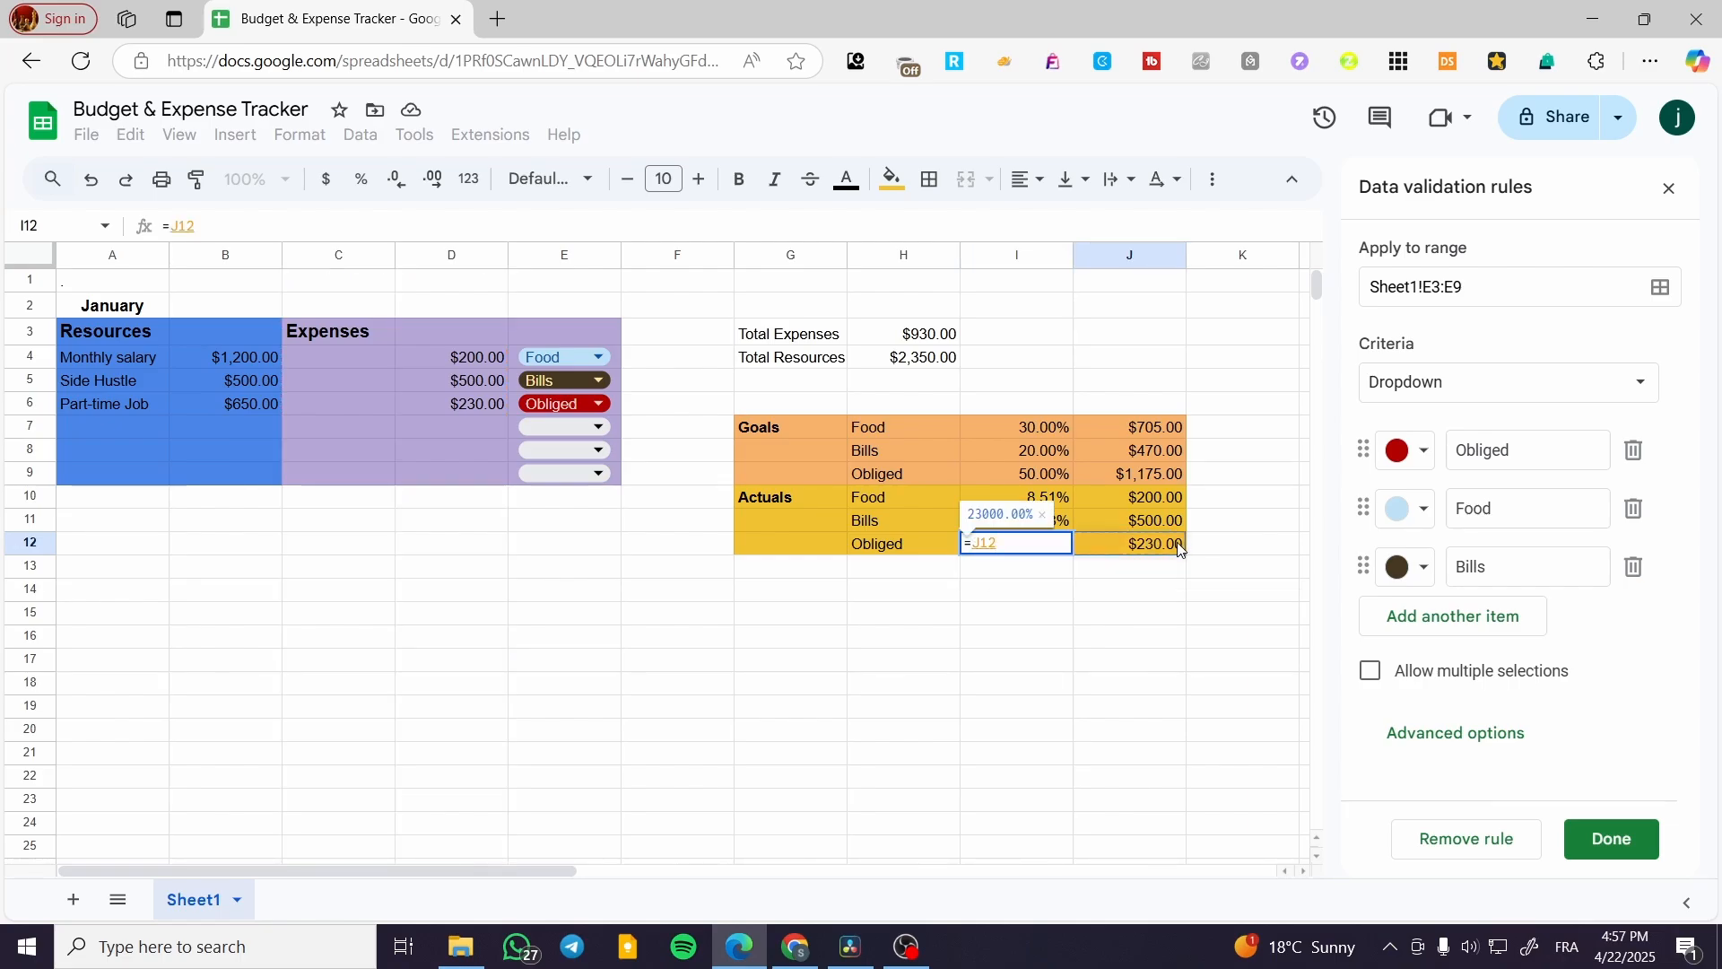
{"action": "type", "text": "/"}
{"action": "left_click", "coordinate": [906, 357]}
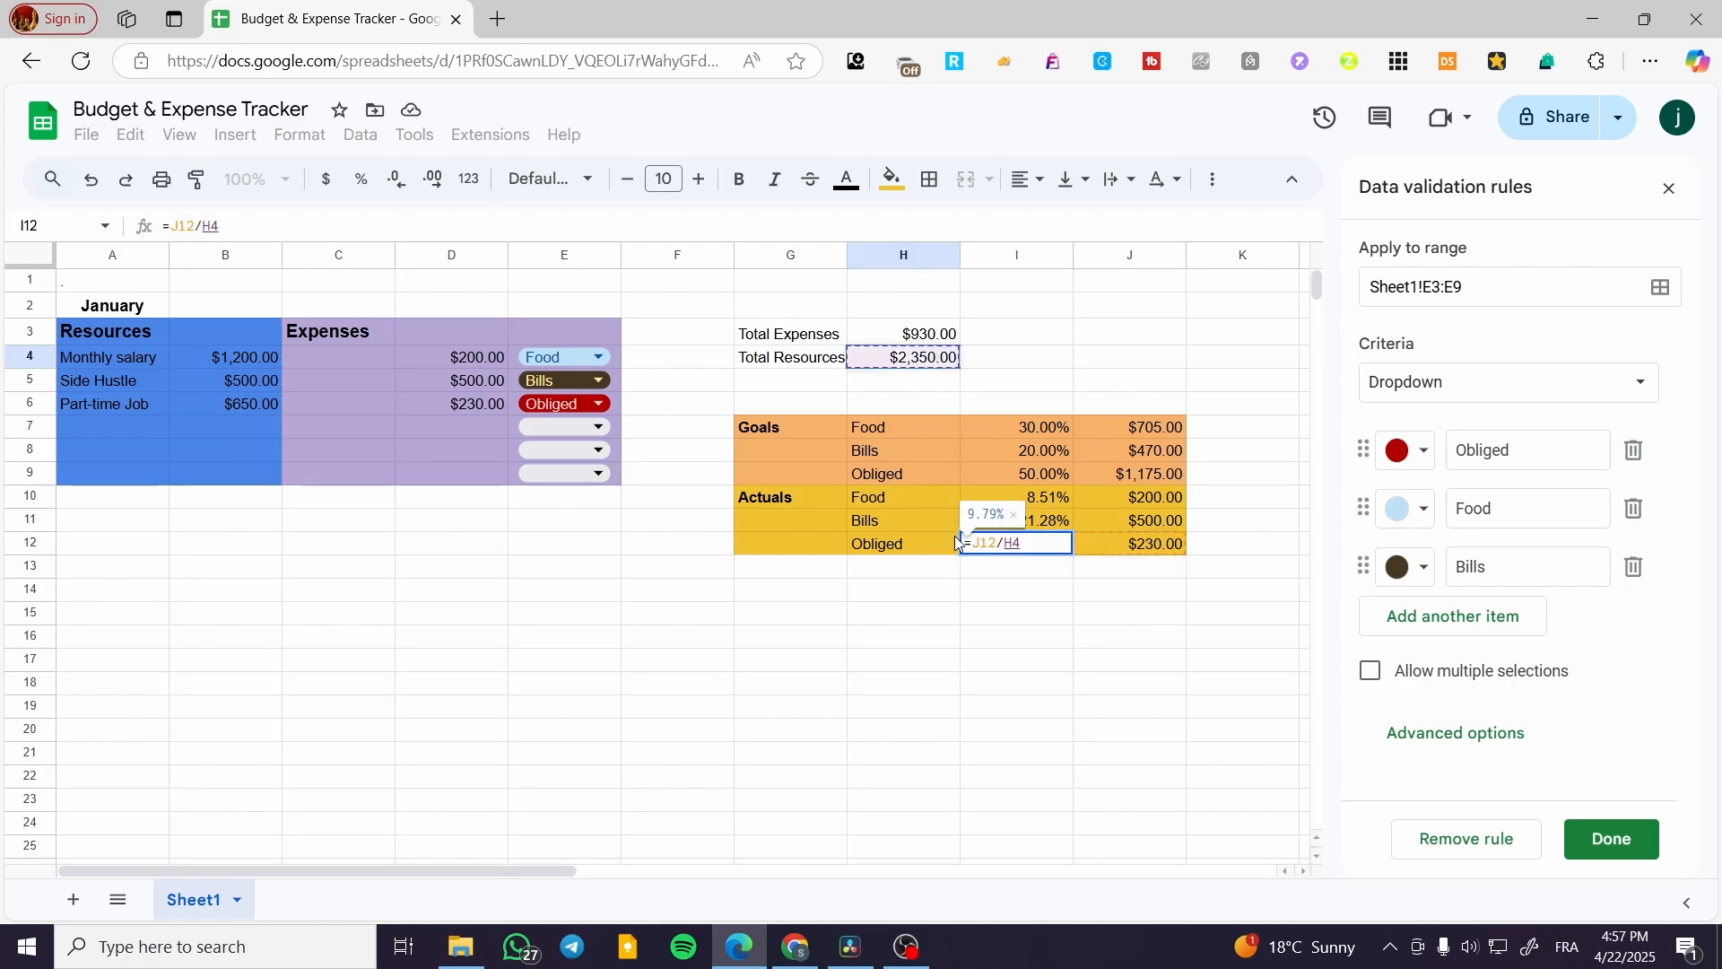
{"action": "key", "text": "Return"}
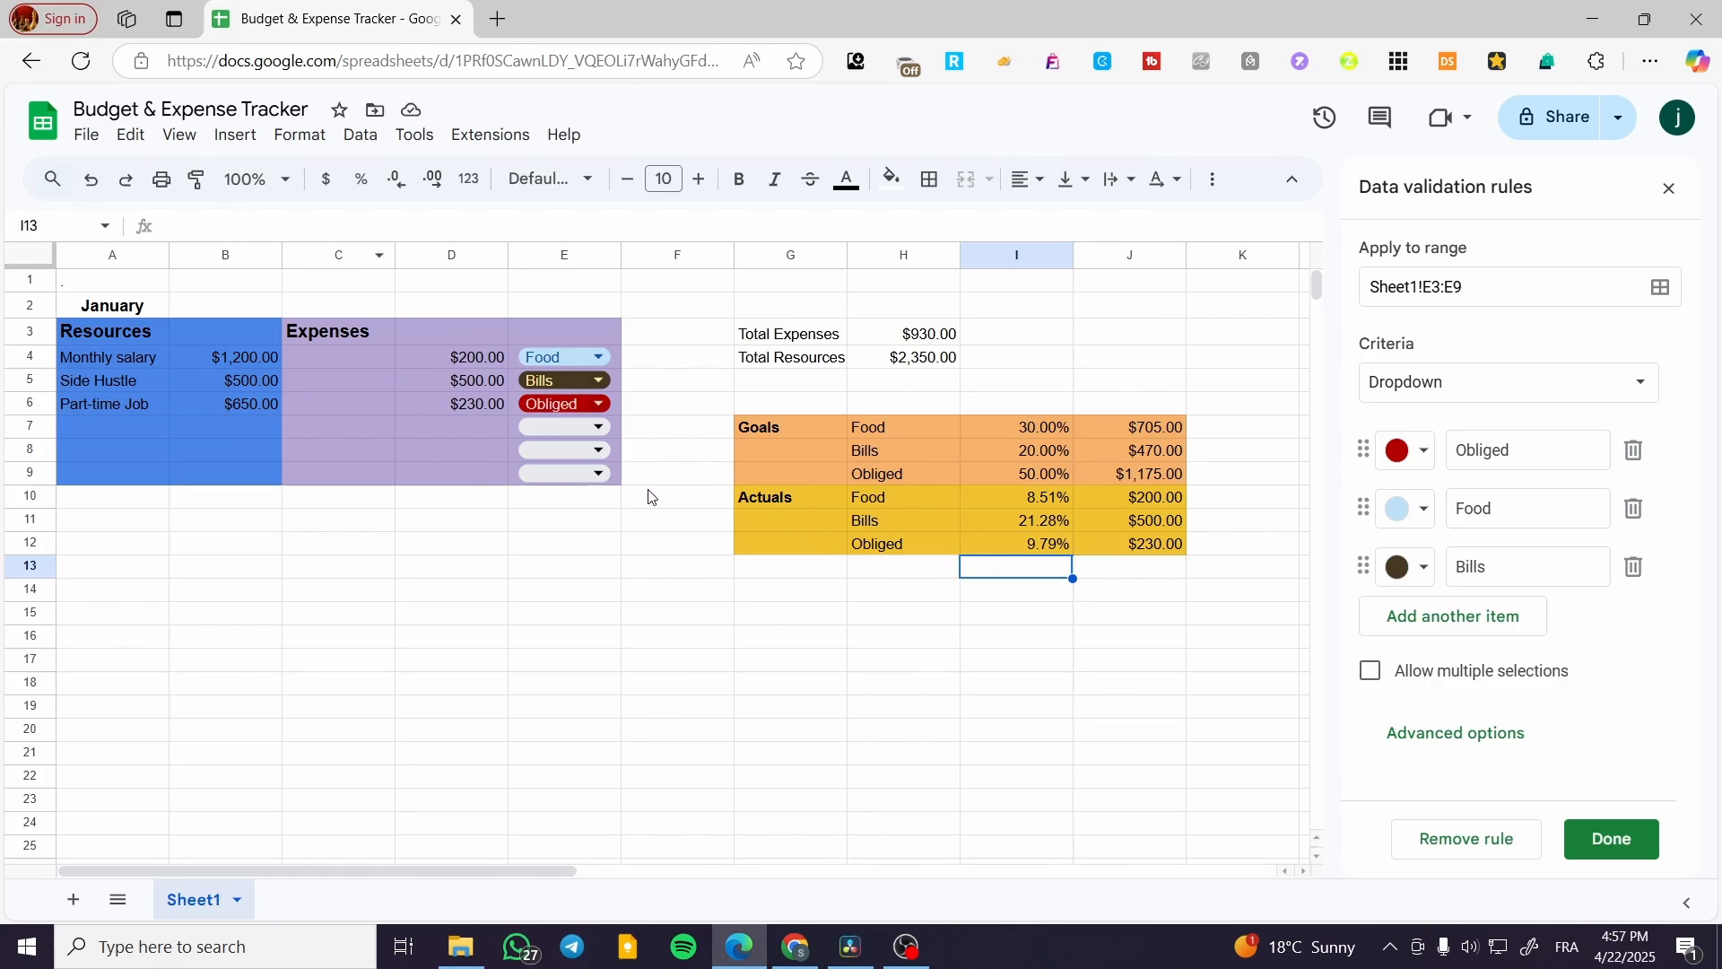
Rename the sheet as January.
{"action": "double_click", "coordinate": [210, 902]}
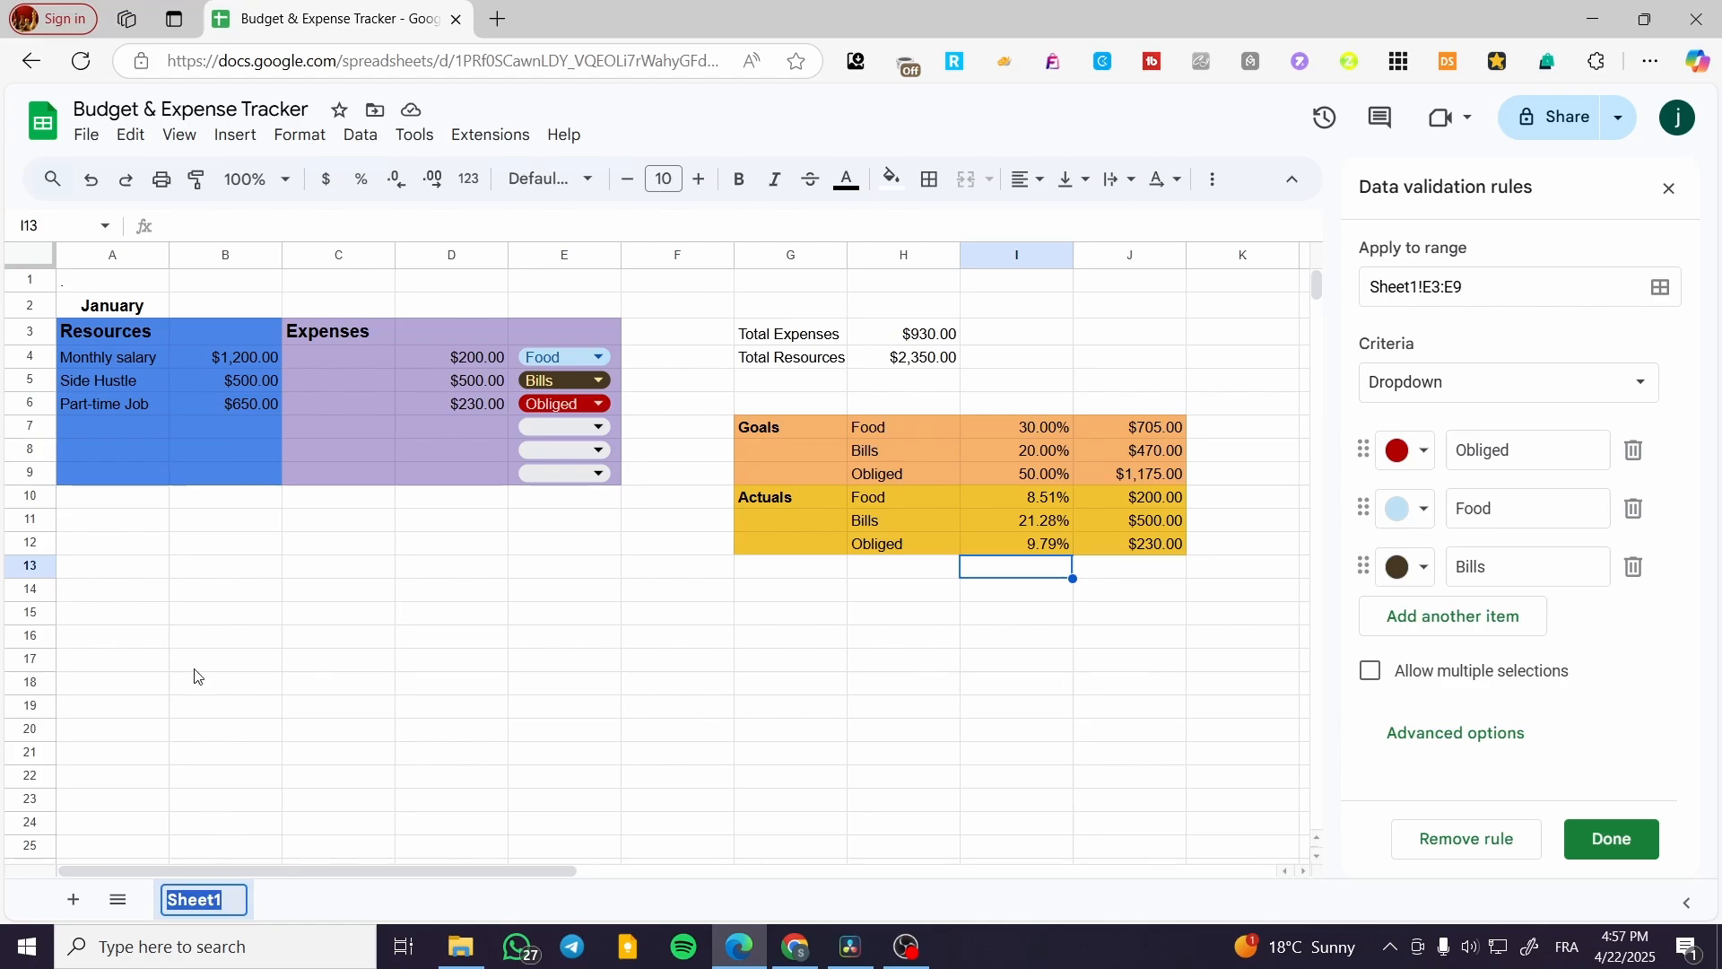
{"action": "type", "text": "January"}
{"action": "key", "text": "Return"}
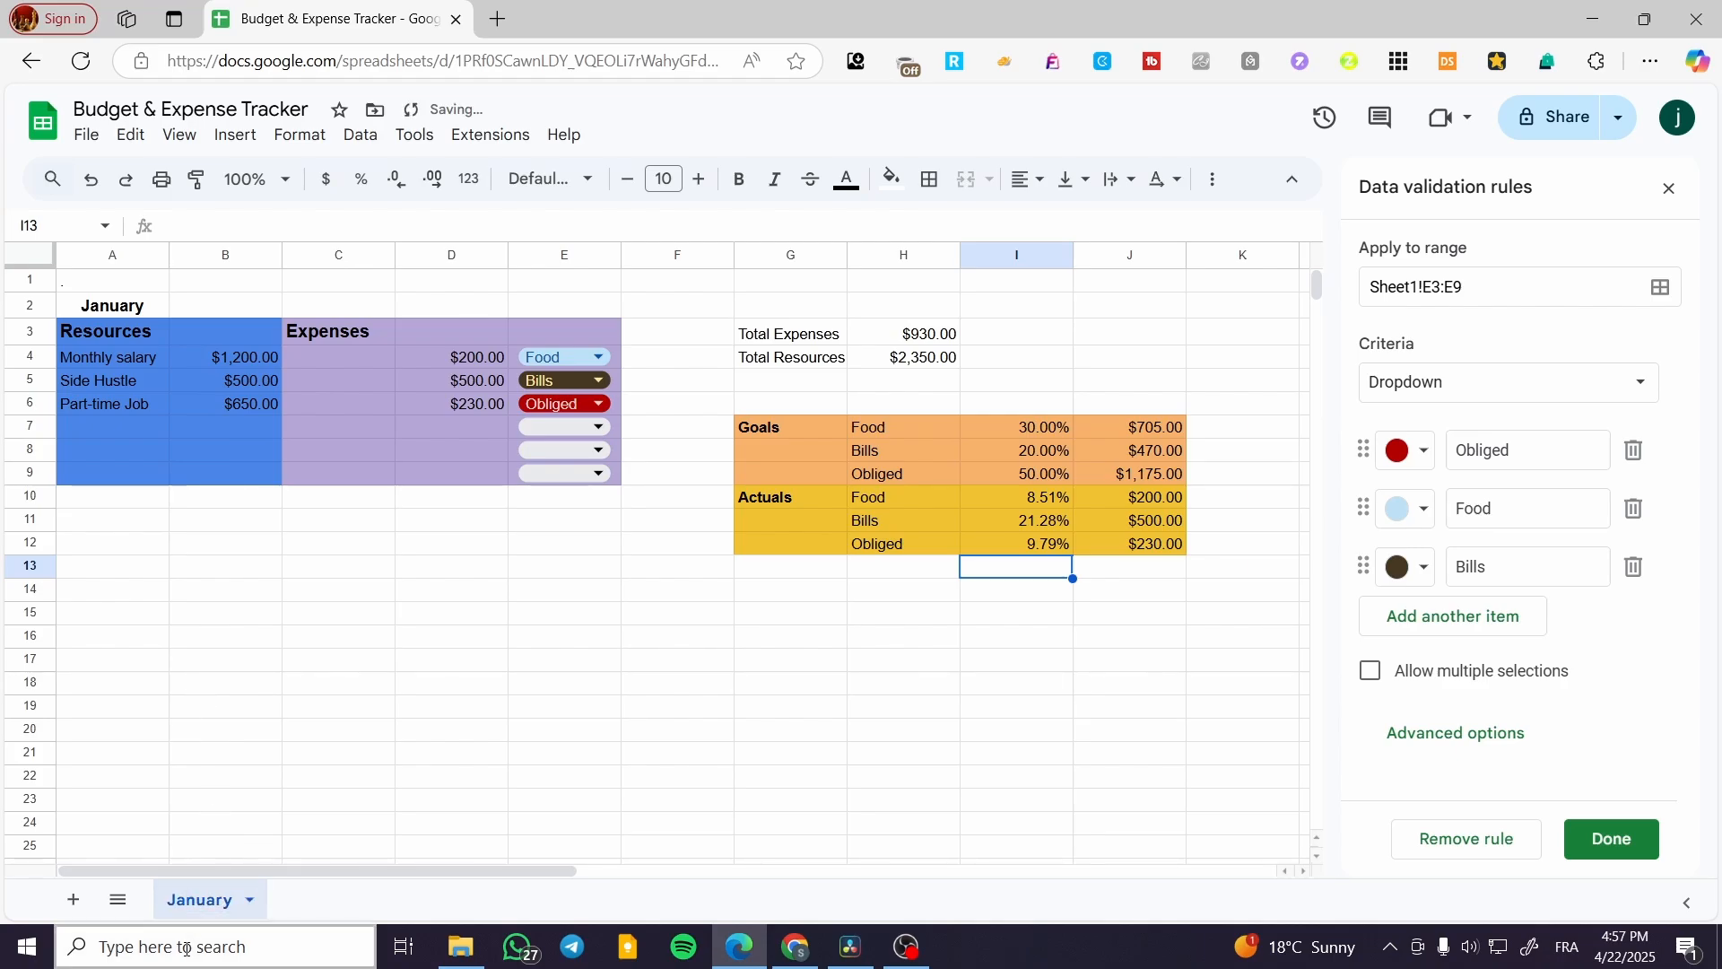
{"action": "key", "text": "shift+F11"}
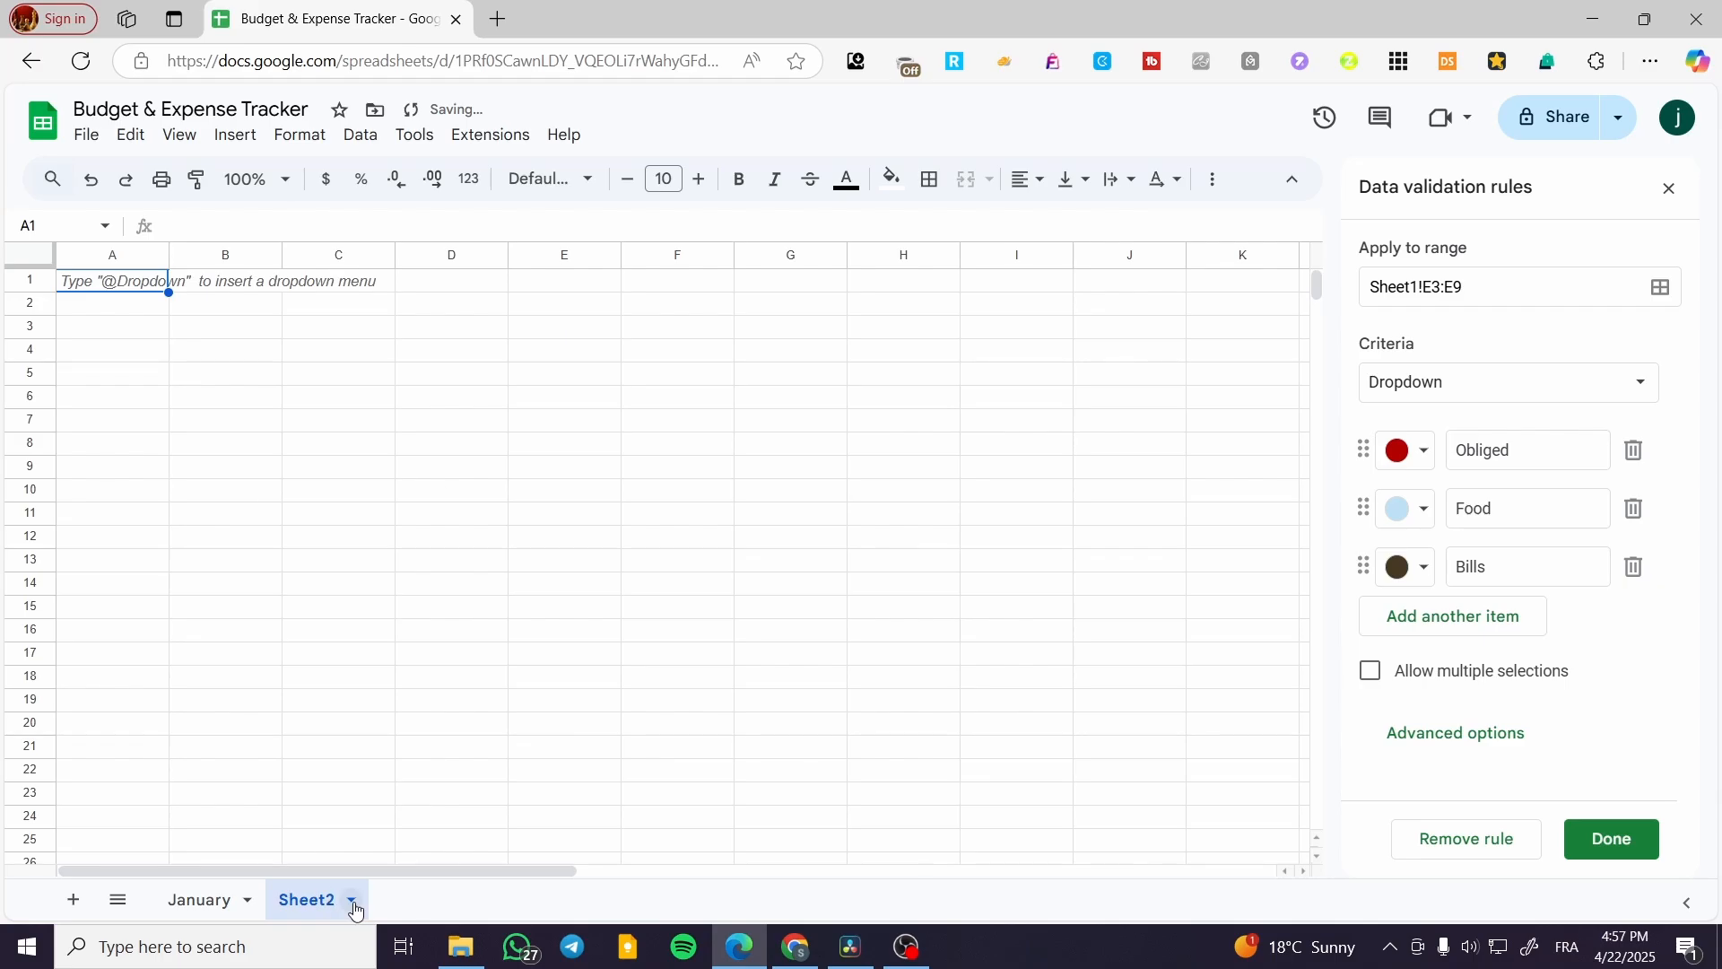
{"action": "left_click", "coordinate": [352, 900]}
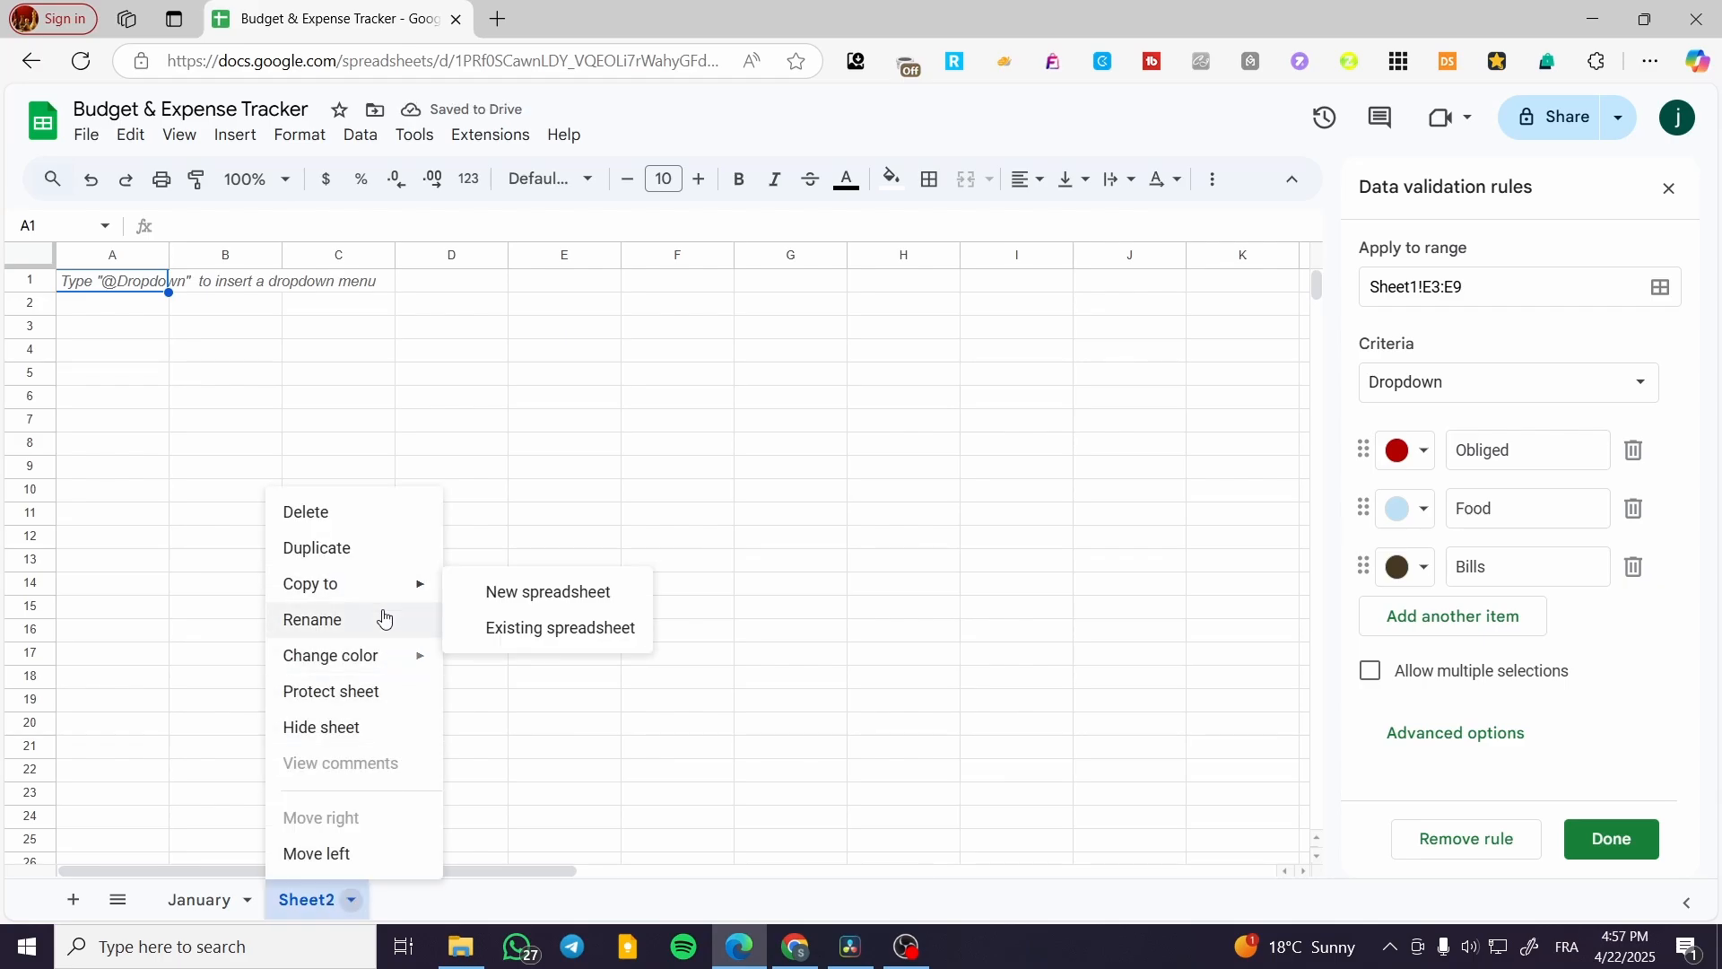
{"action": "left_click", "coordinate": [389, 515]}
{"action": "left_click", "coordinate": [1107, 560]}
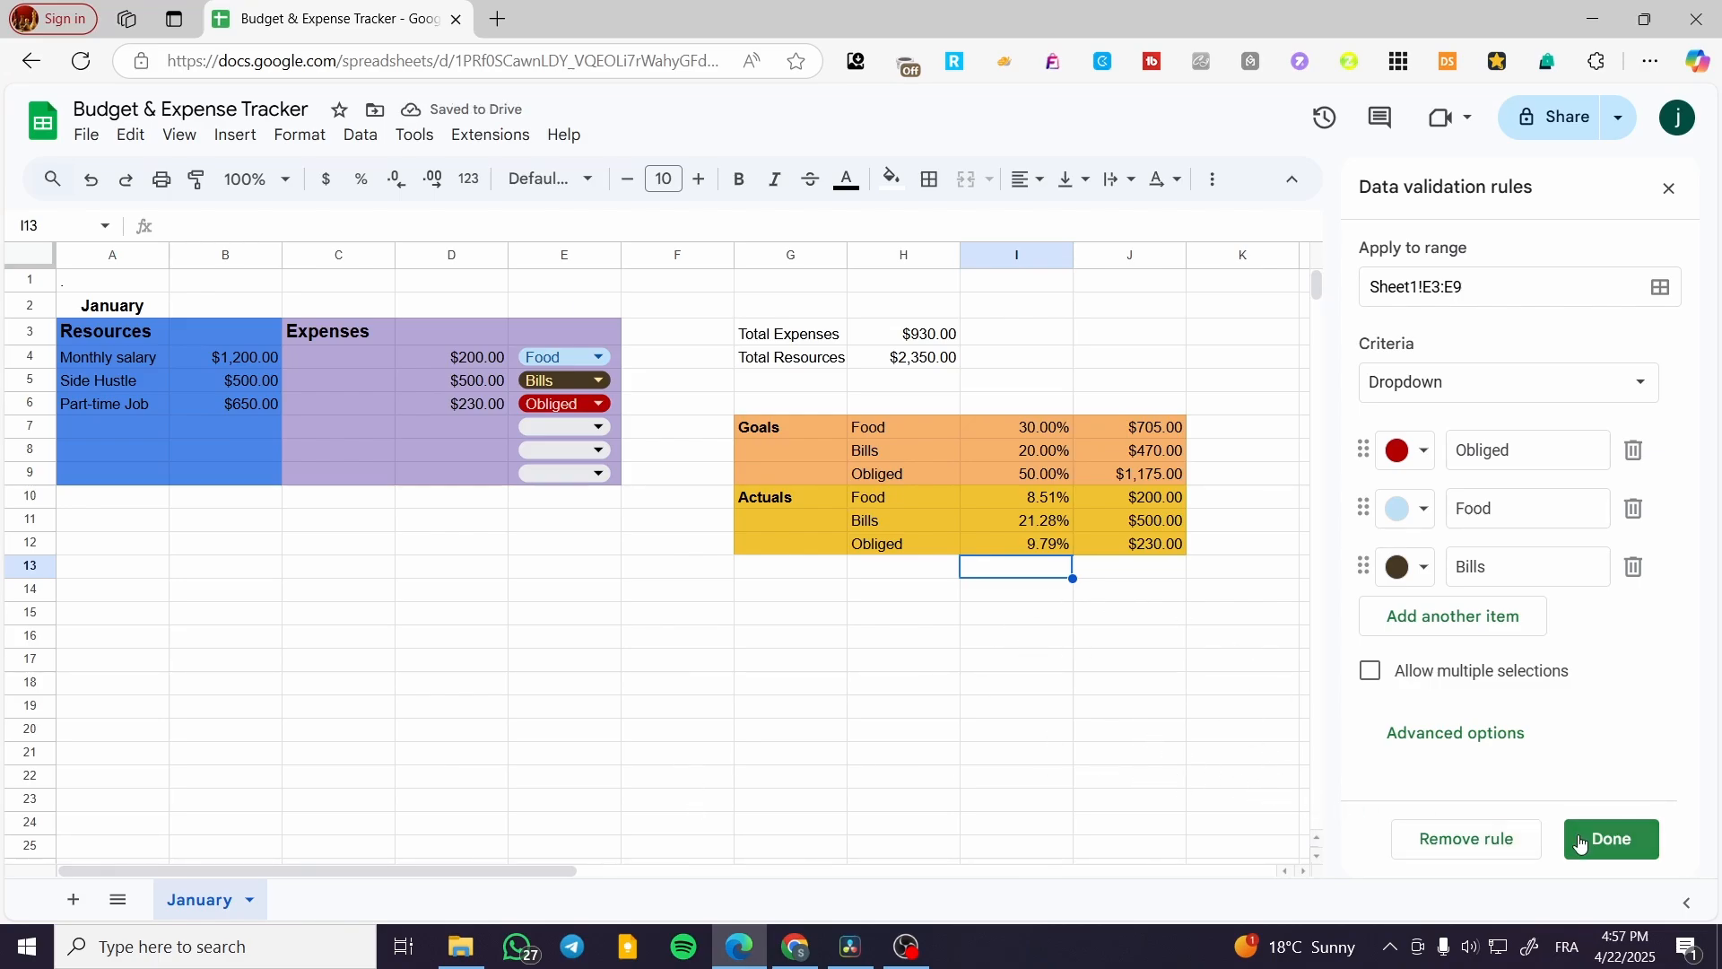
Try to save the category dropdown's data validation rule with the range Sheet1!E3:E9.
{"action": "left_click", "coordinate": [1611, 839]}
{"action": "left_click", "coordinate": [1105, 334]}
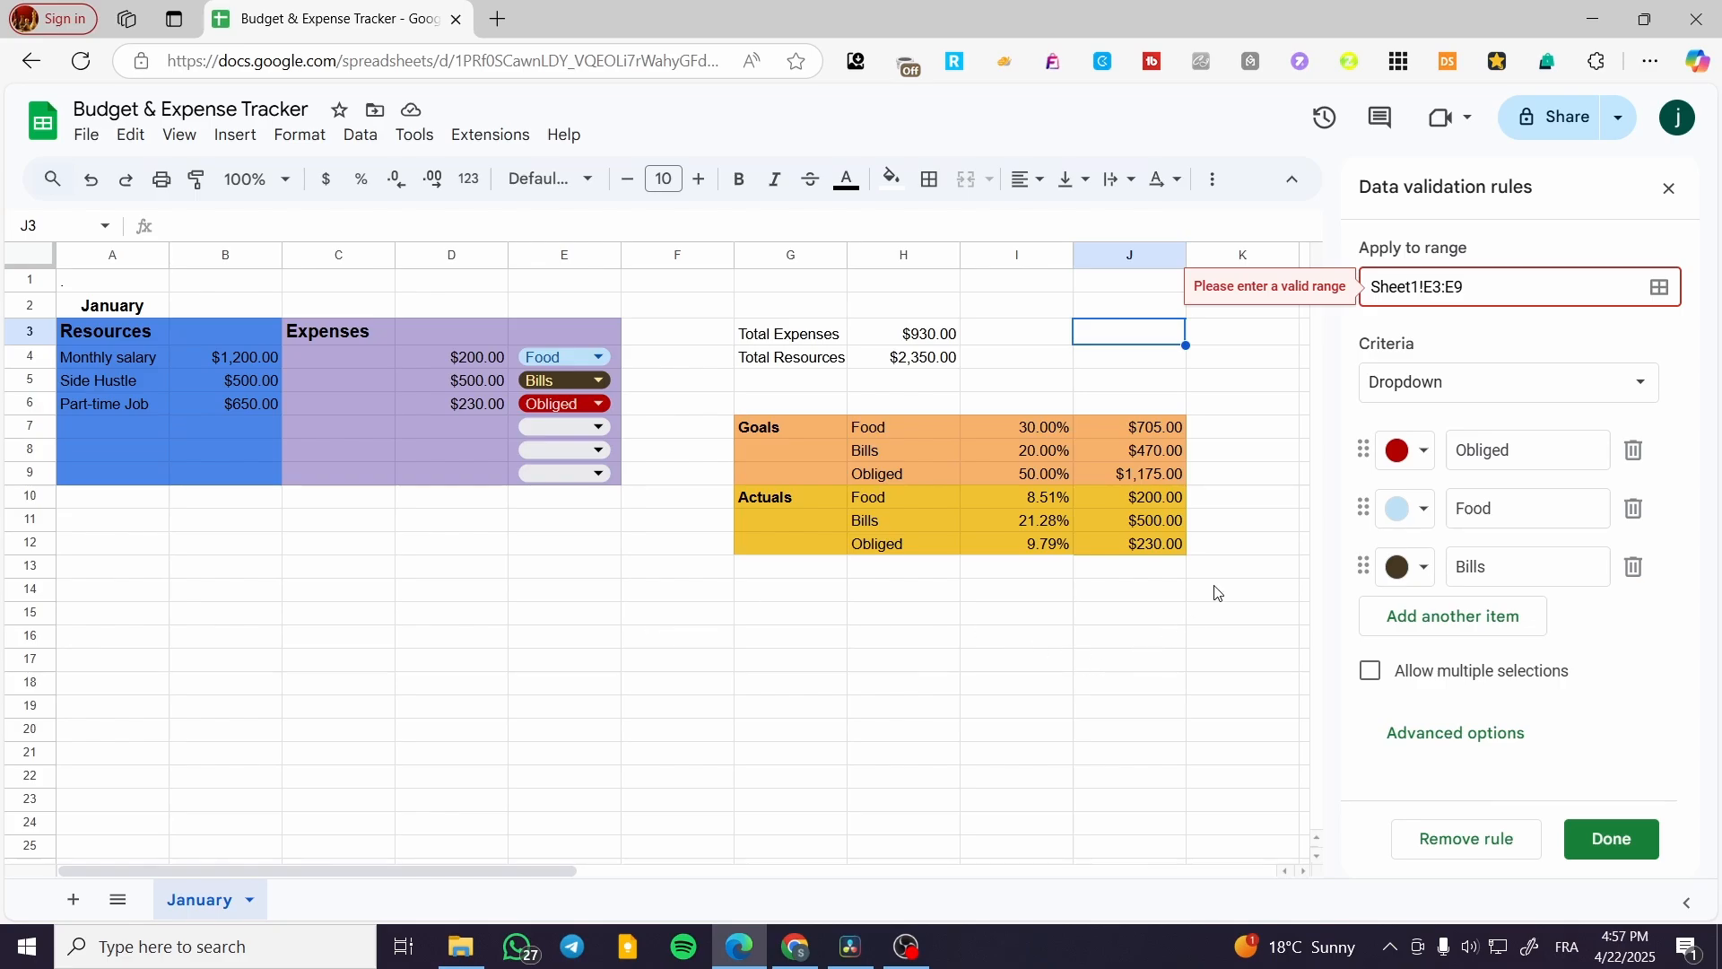
{"action": "left_click", "coordinate": [1173, 224]}
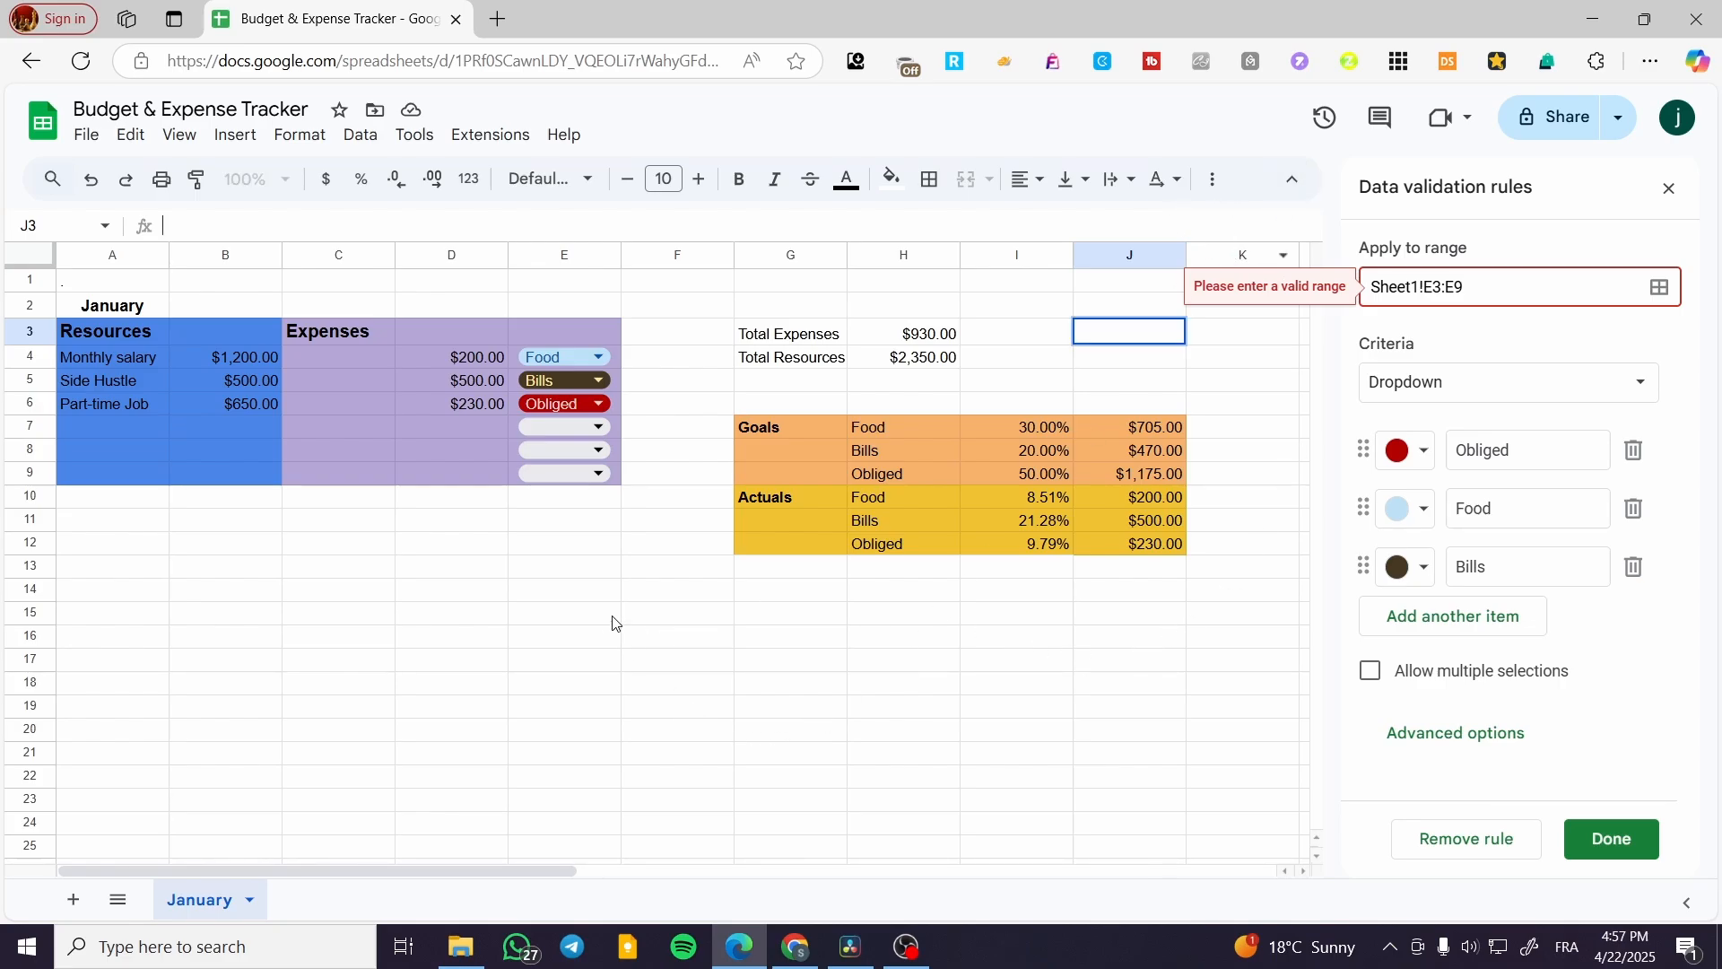